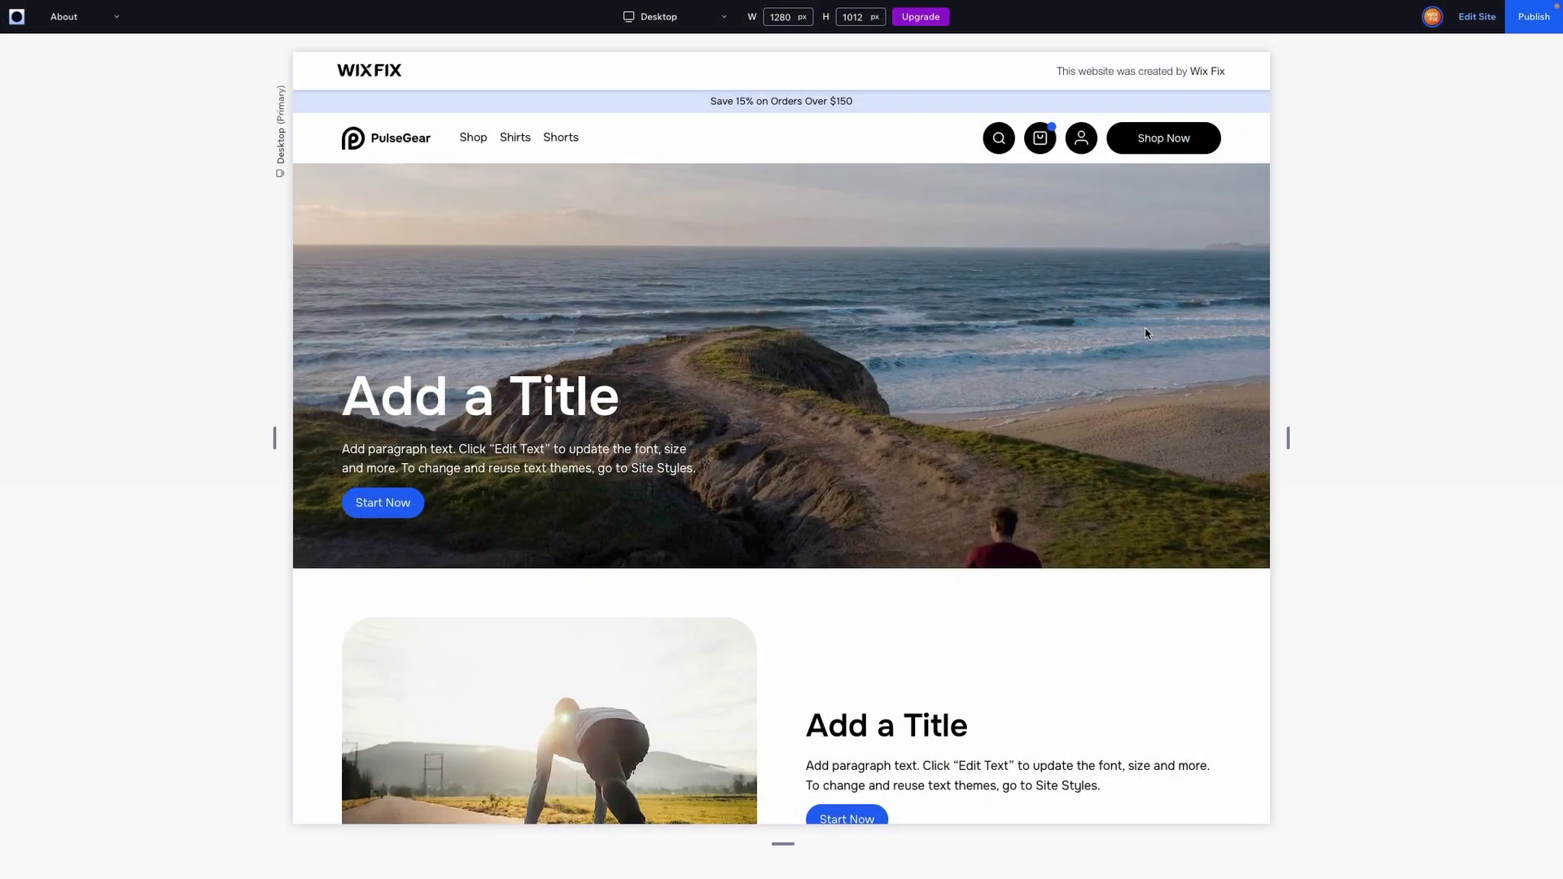
Review the previewed About page from the hero section down to the Services heading.
scroll(1147, 334, "down", 7)
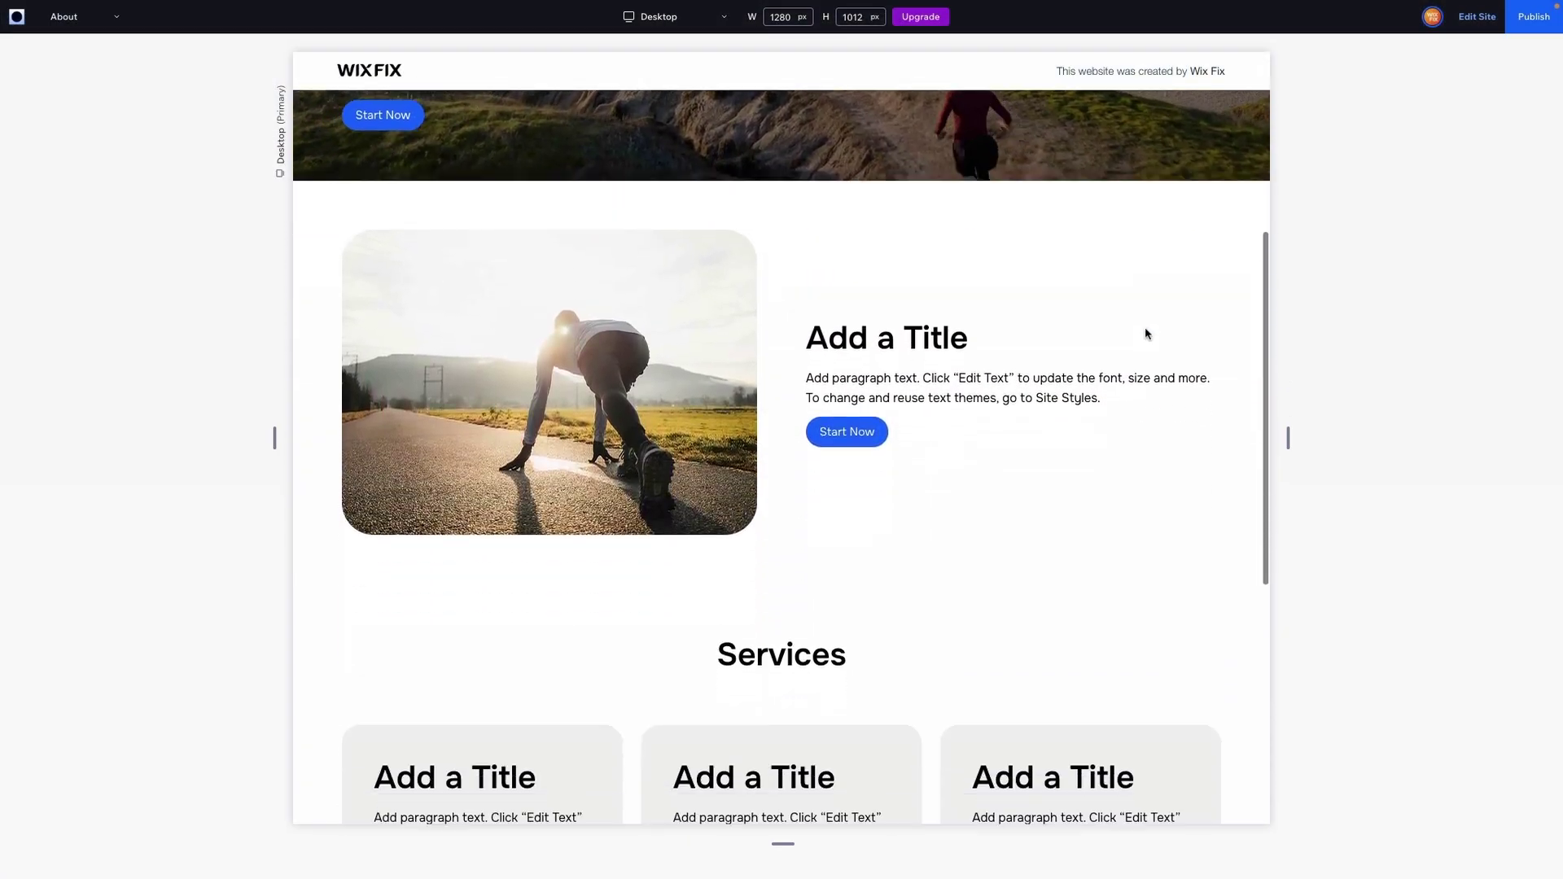
scroll(1147, 334, "down", 2)
scroll(1147, 333, "up", 10)
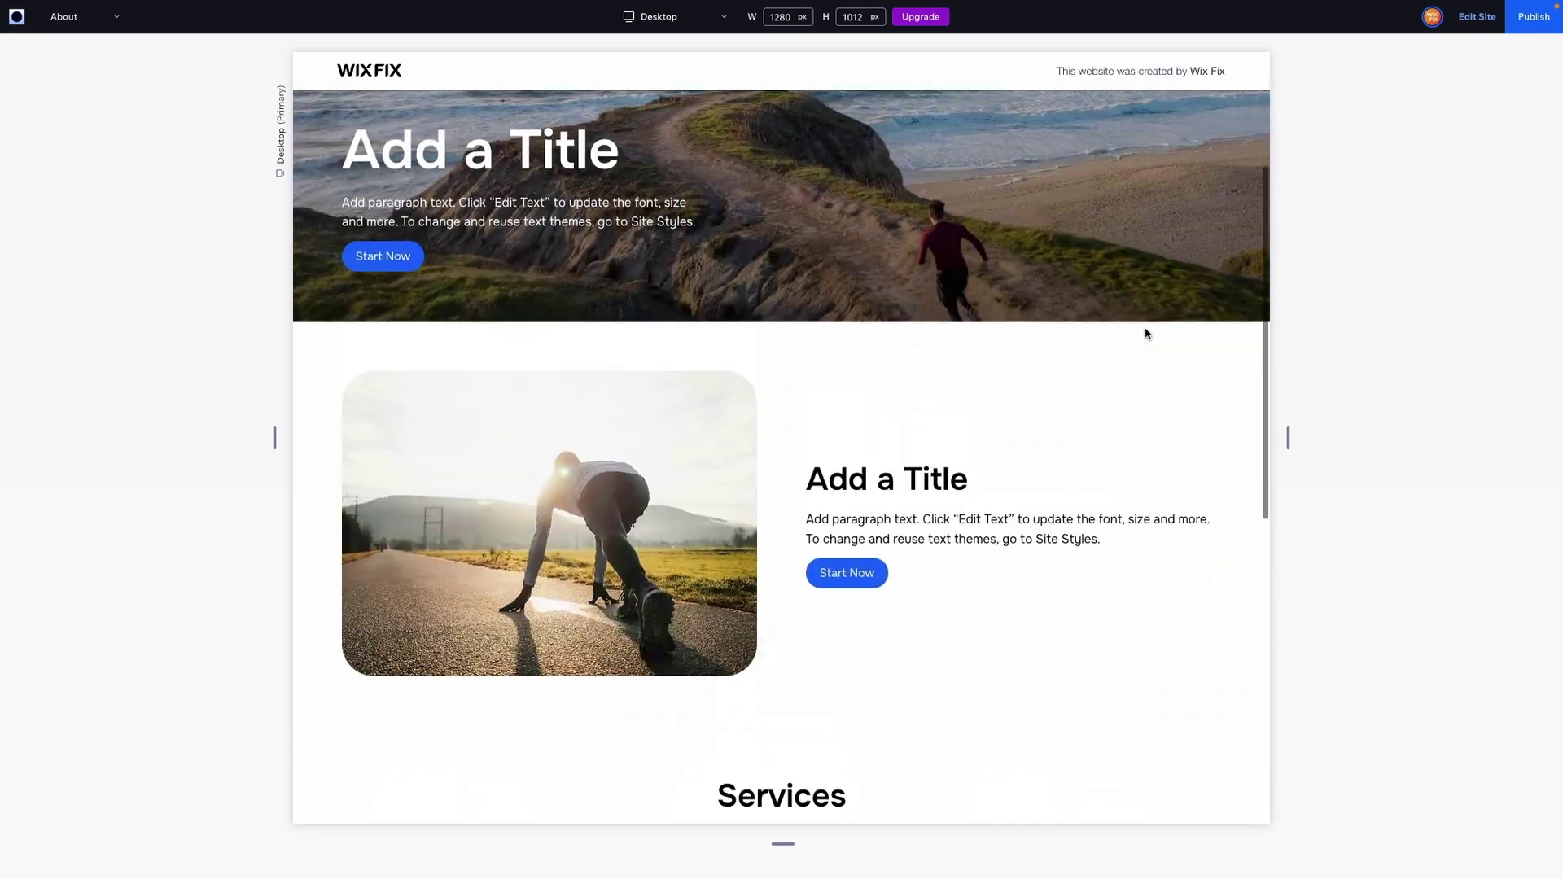
scroll(1147, 334, "down", 6)
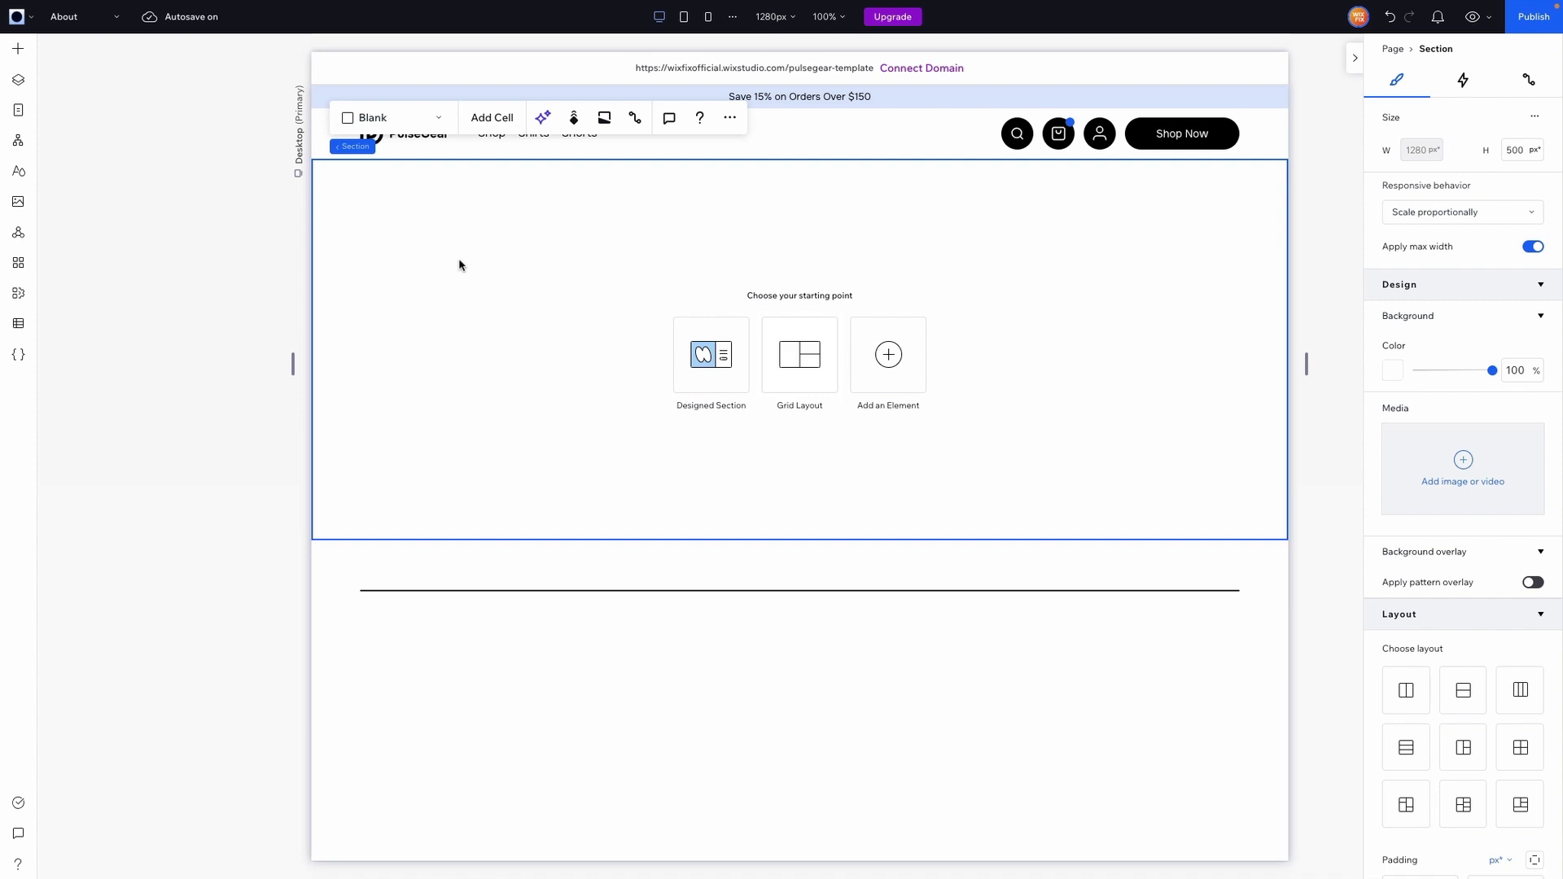
Insert the saved asset _Empty Section beneath the blank section of the page.
left_click(18, 51)
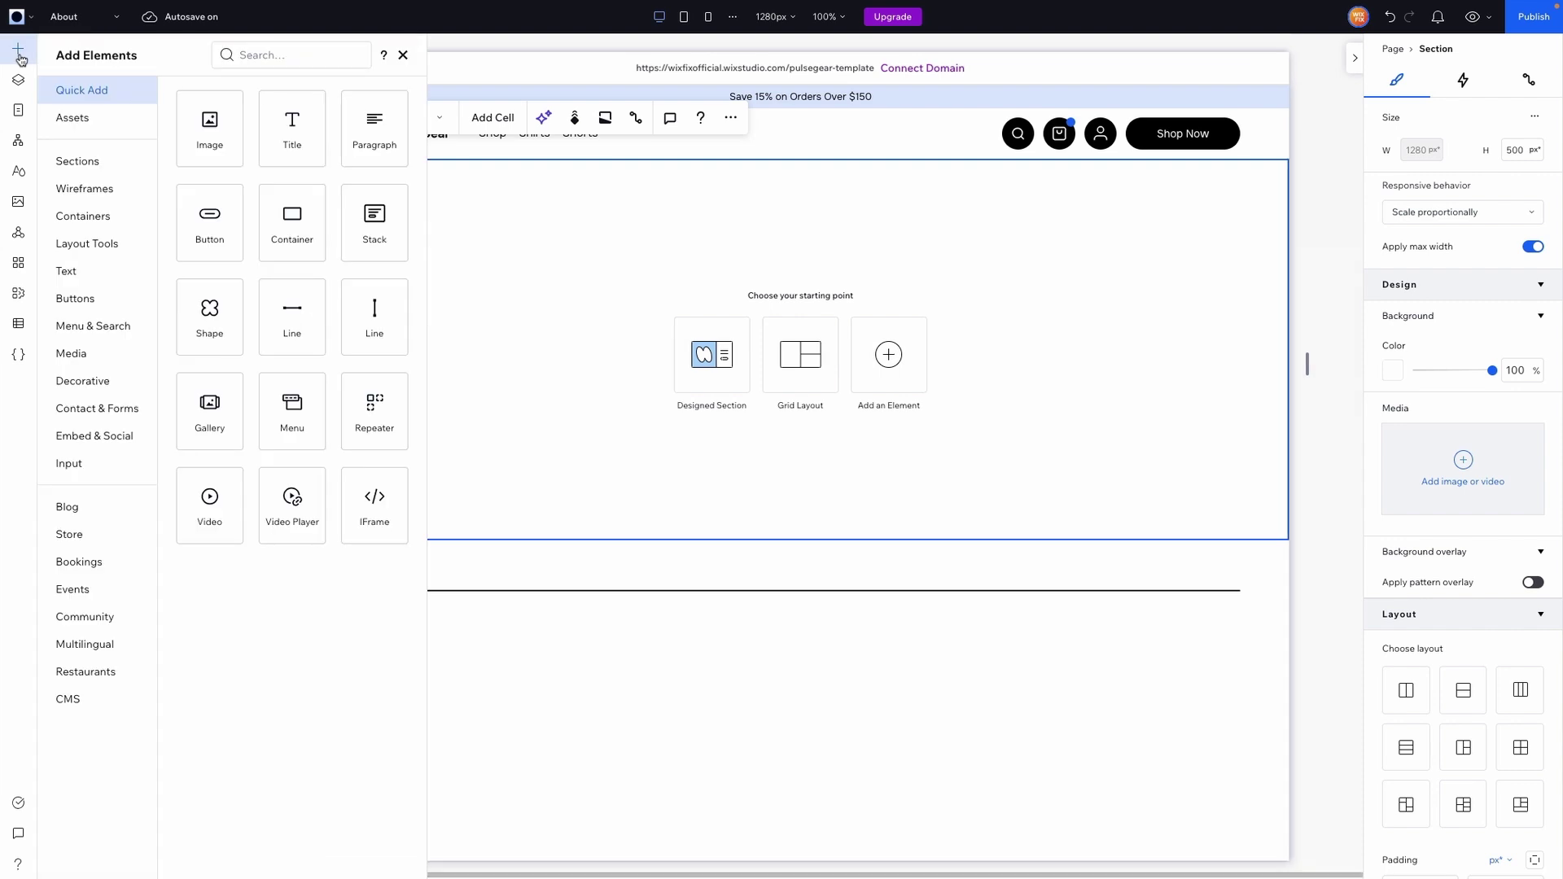
left_click(65, 122)
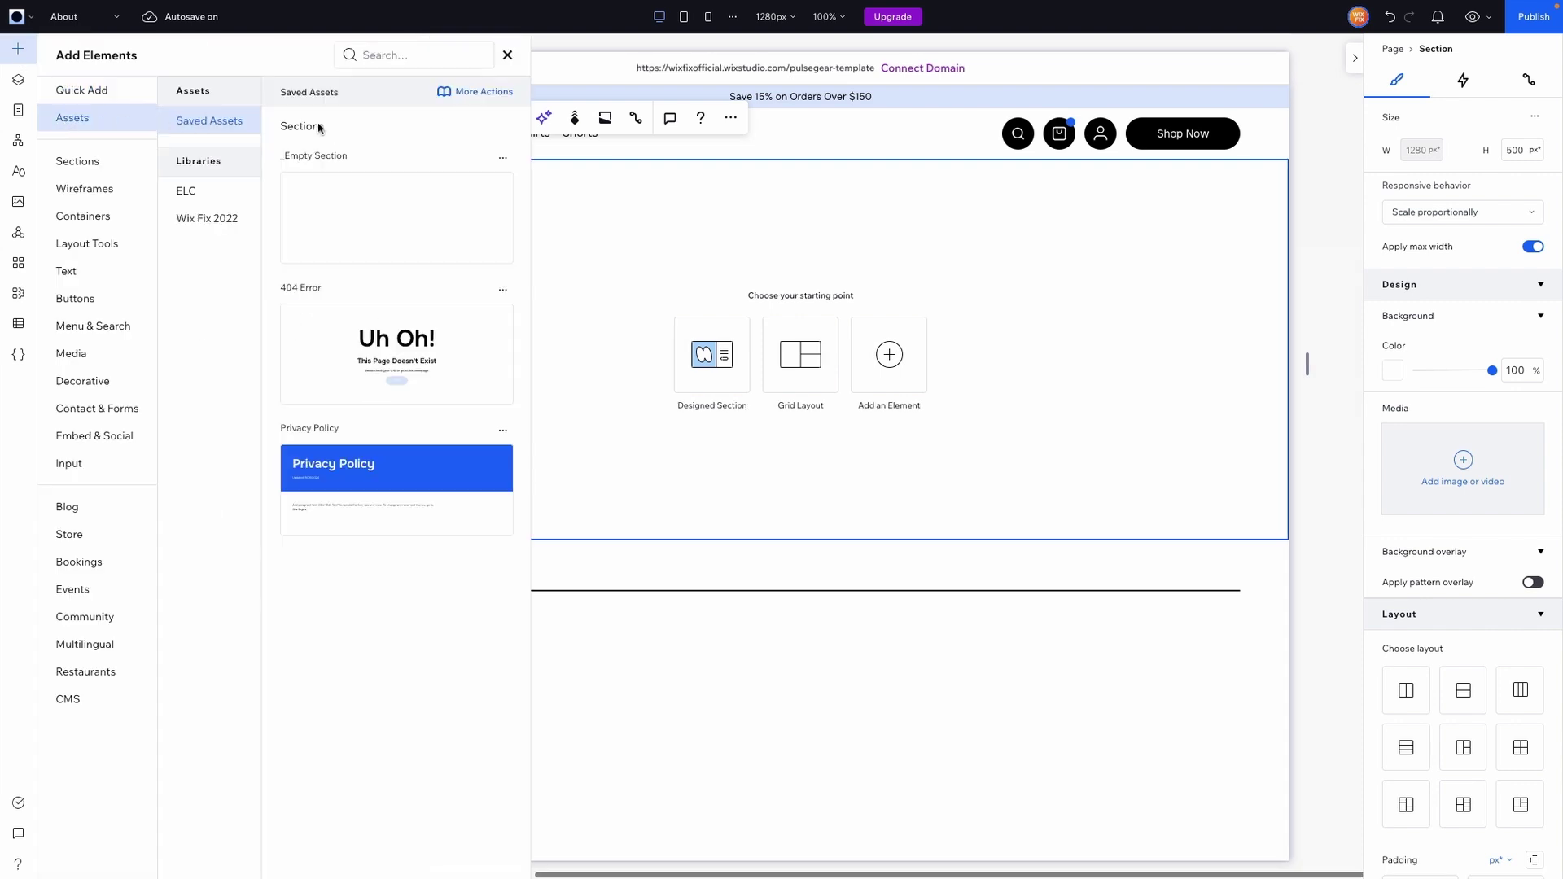
left_click_drag(381, 212, 1037, 521)
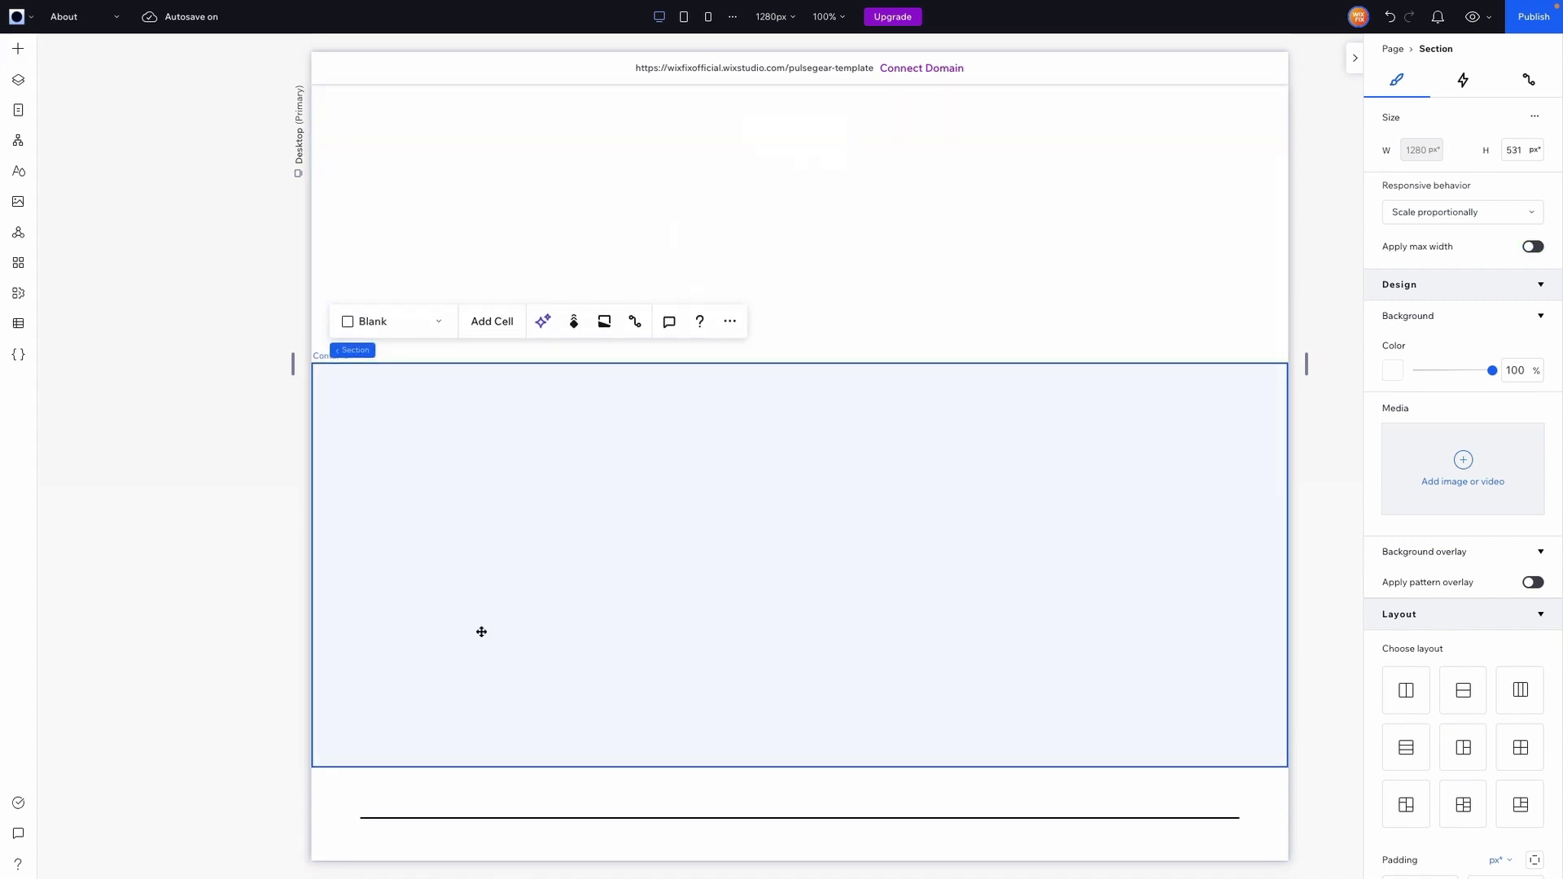
Inspect the inserted section's full-width outer container and nested inner container, including the inner container's layout and padding settings.
left_click(1120, 525)
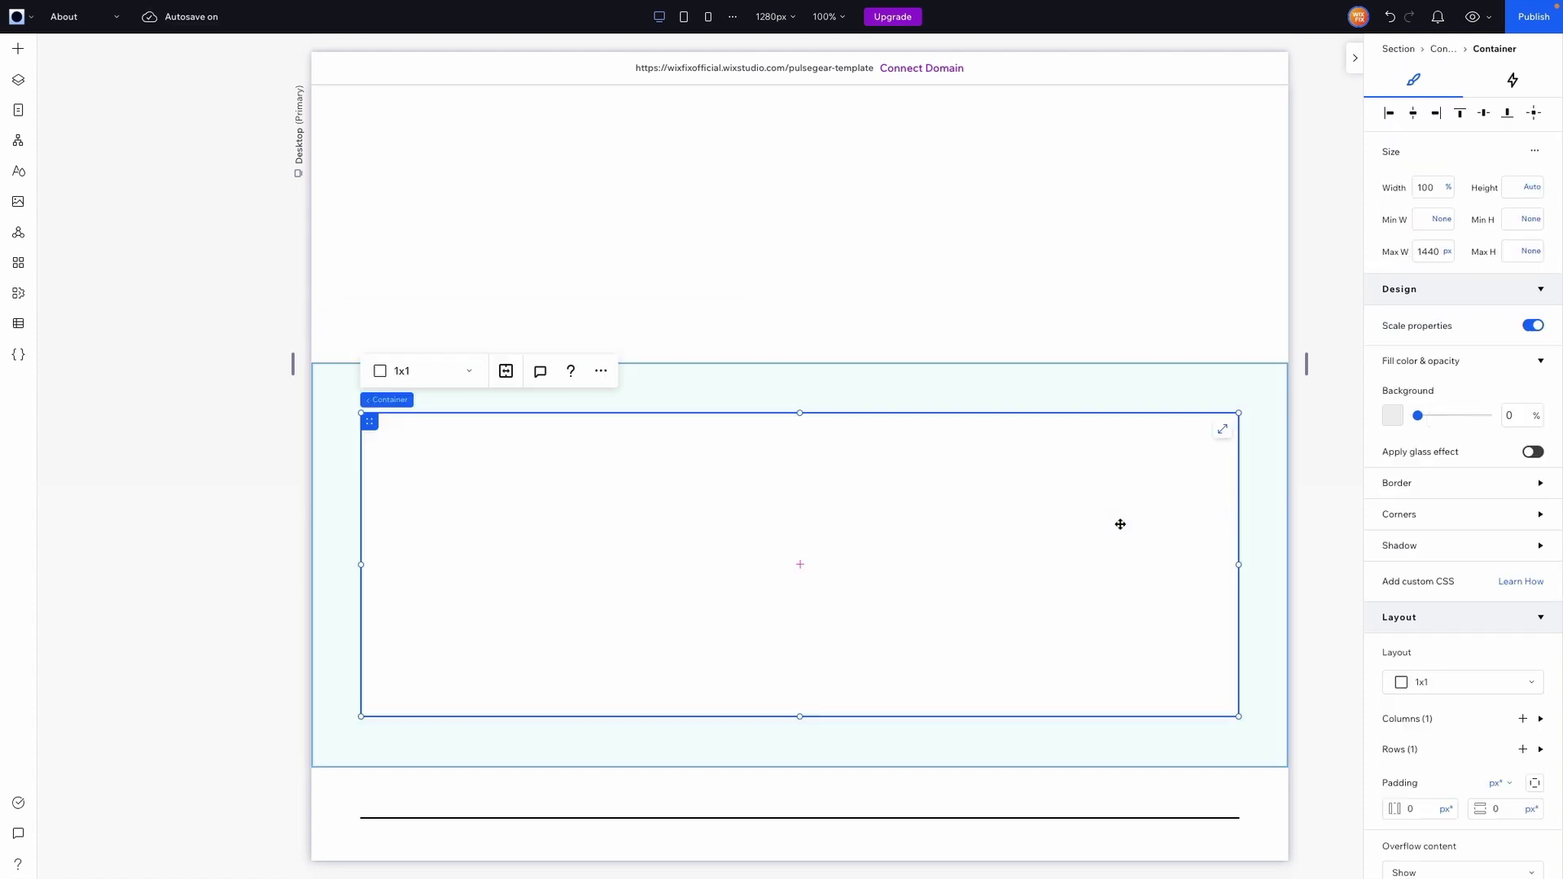
left_click(1275, 489)
scroll(1275, 488, "up", 2)
key("Delete")
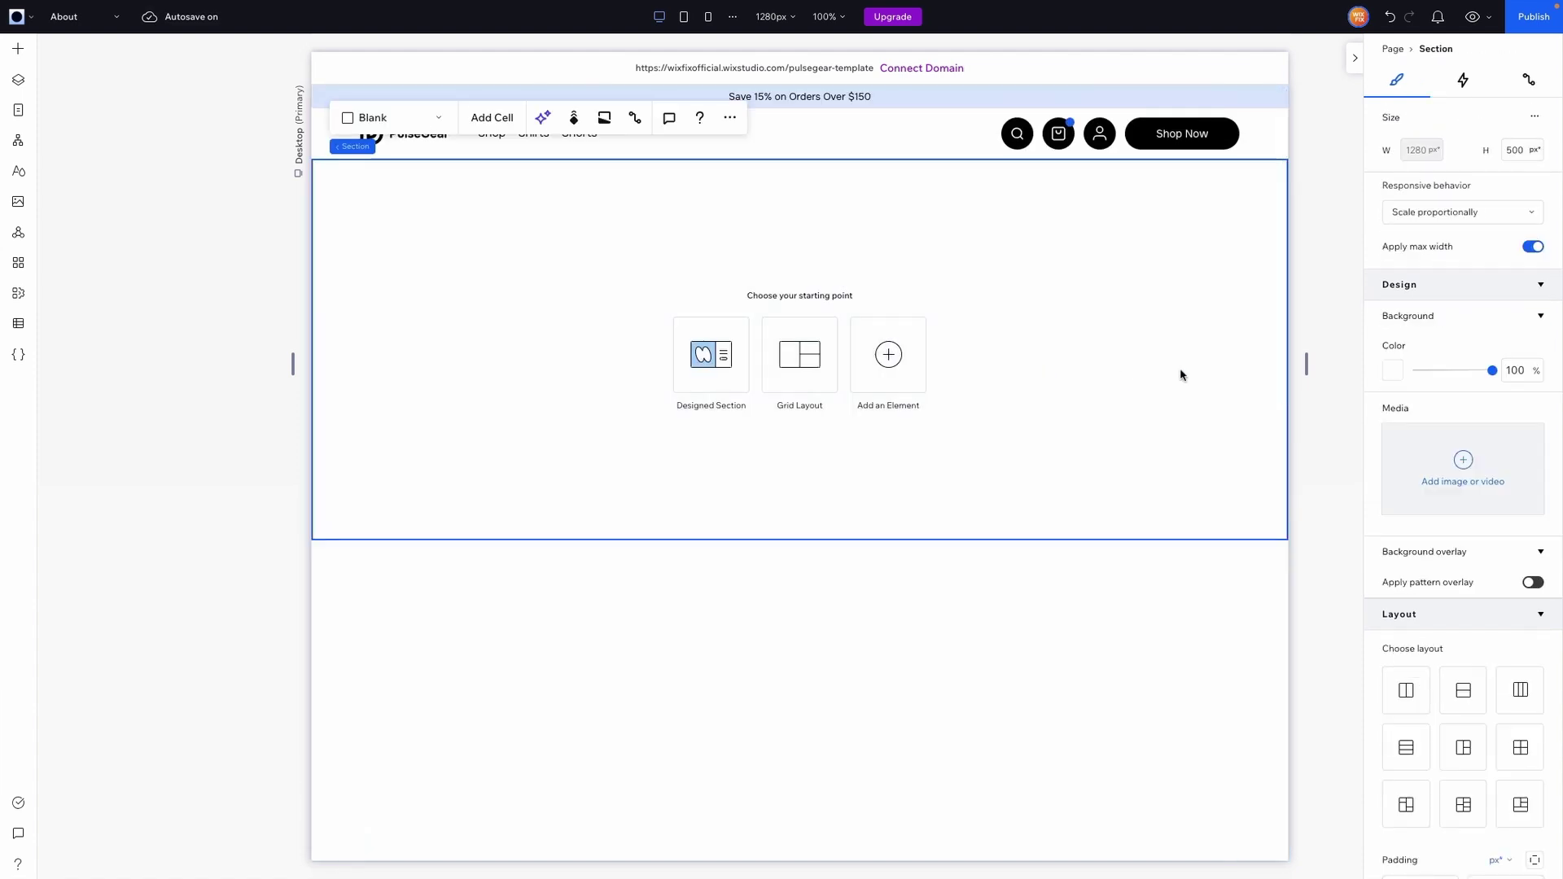
scroll(1179, 373, "down", 2)
left_click(1074, 600)
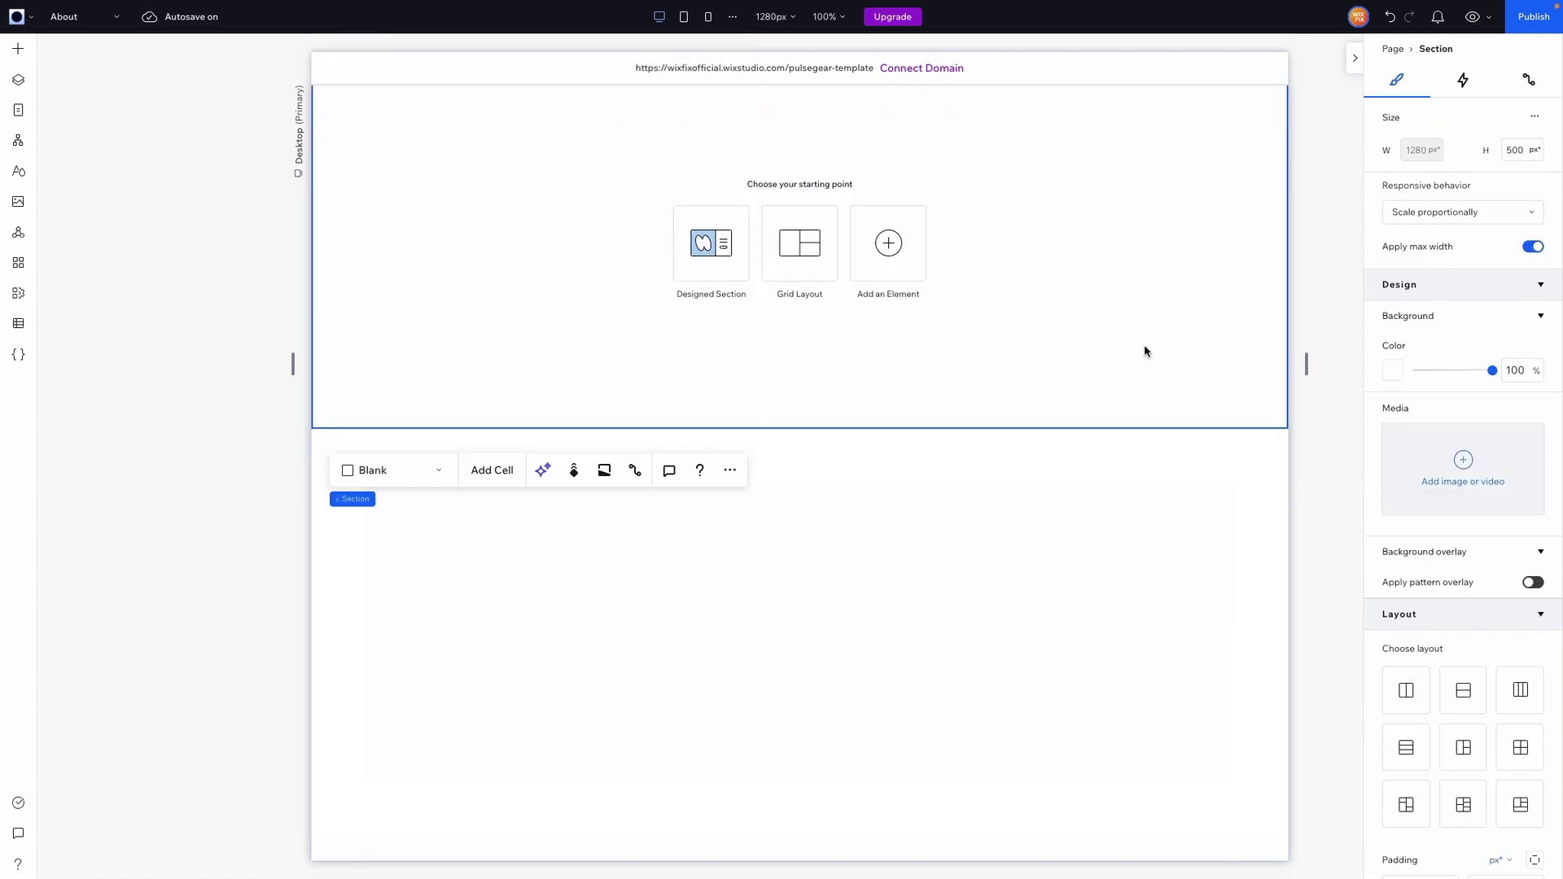
scroll(1121, 335, "down", 1)
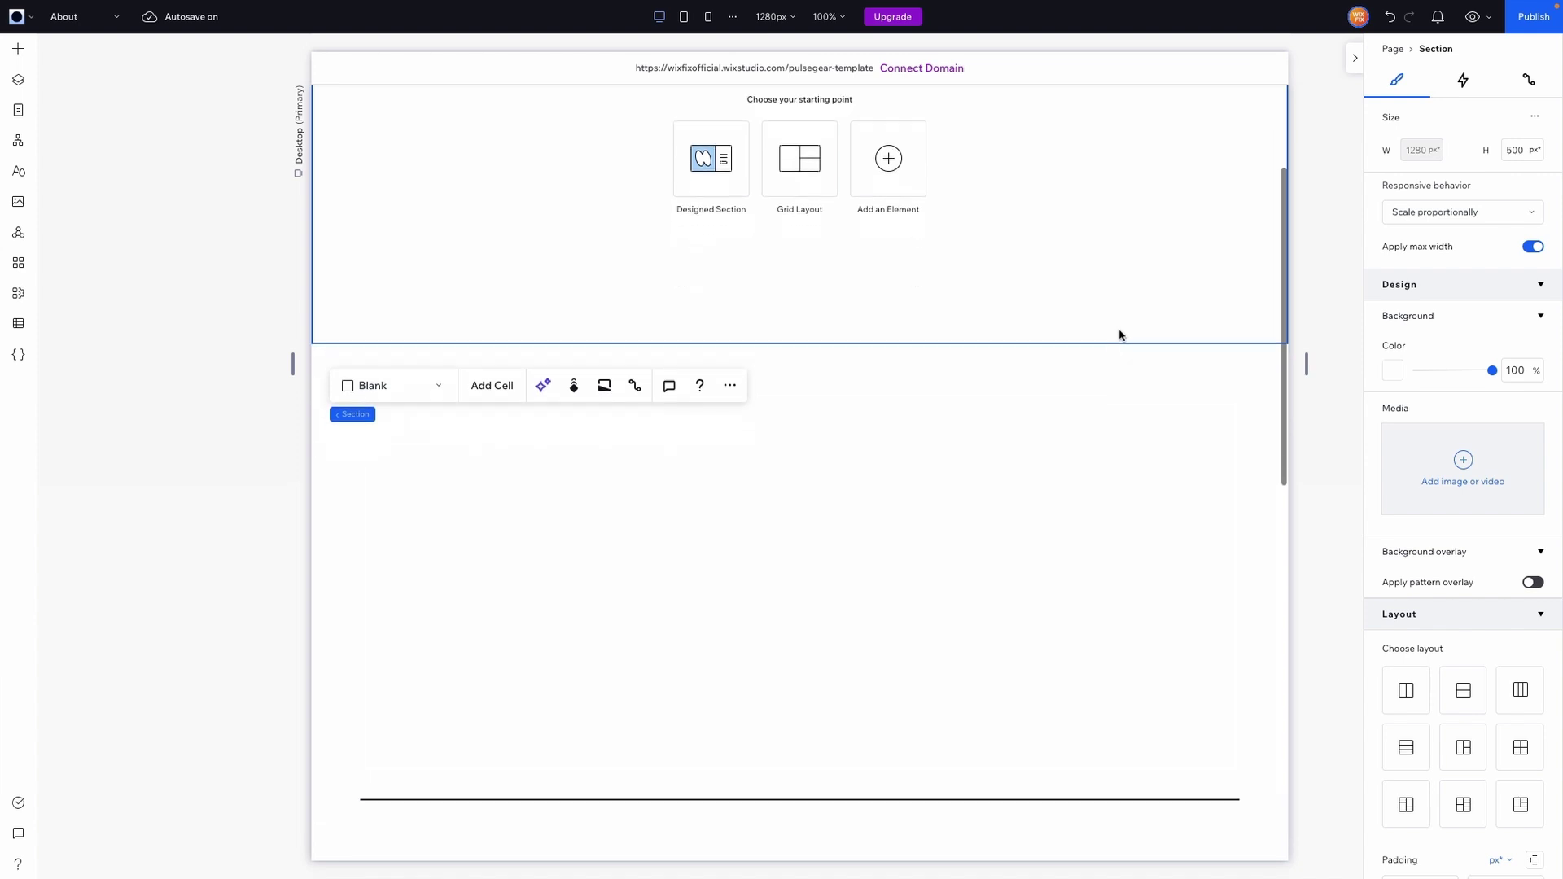
scroll(1026, 275, "down", 2)
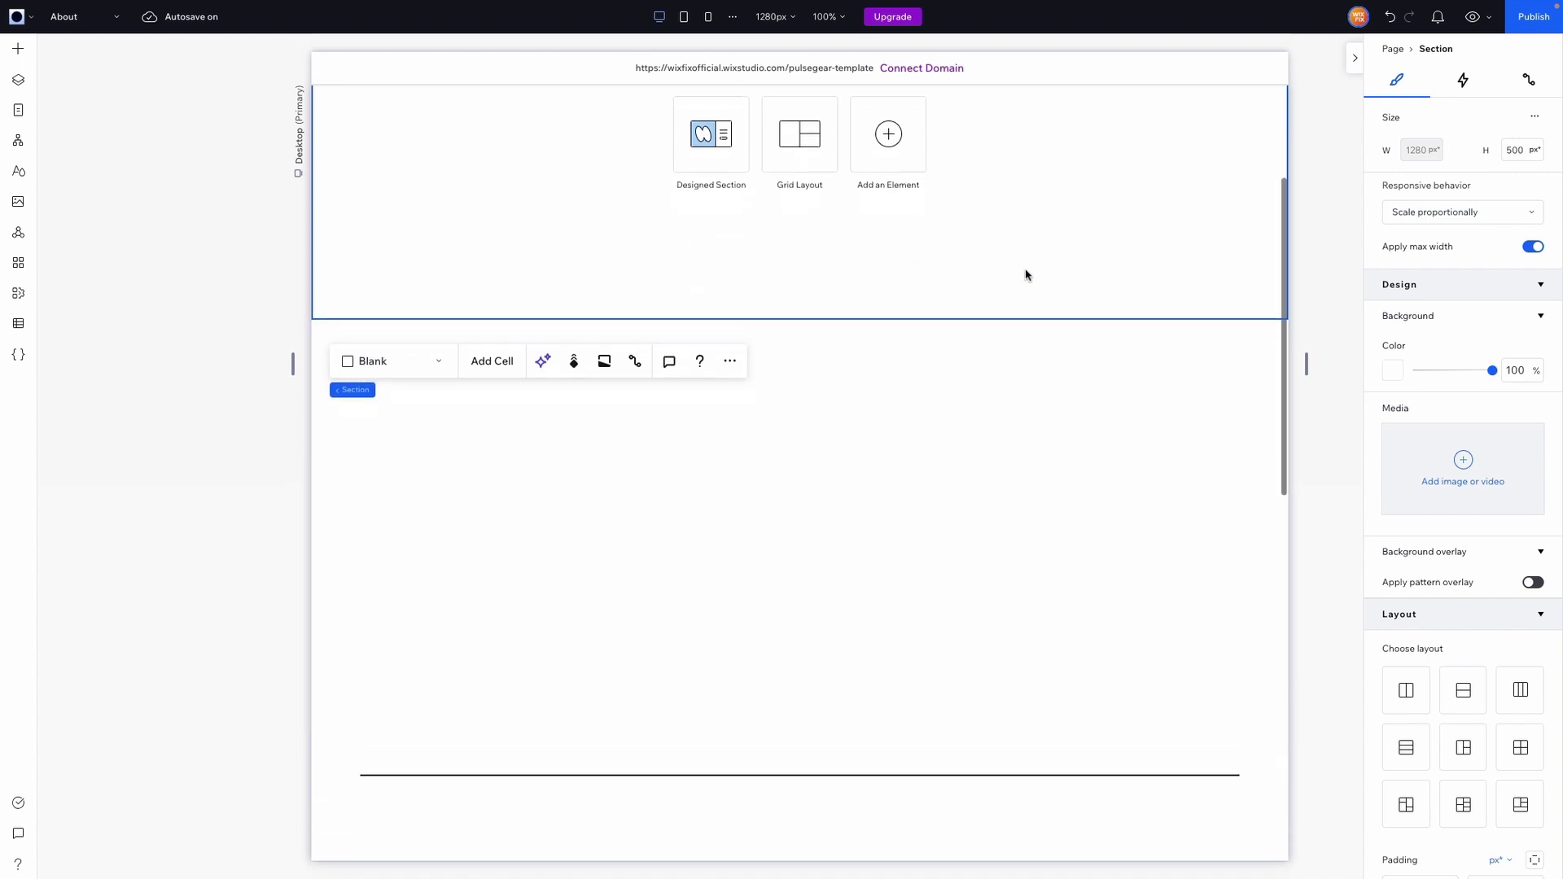
left_click(862, 214)
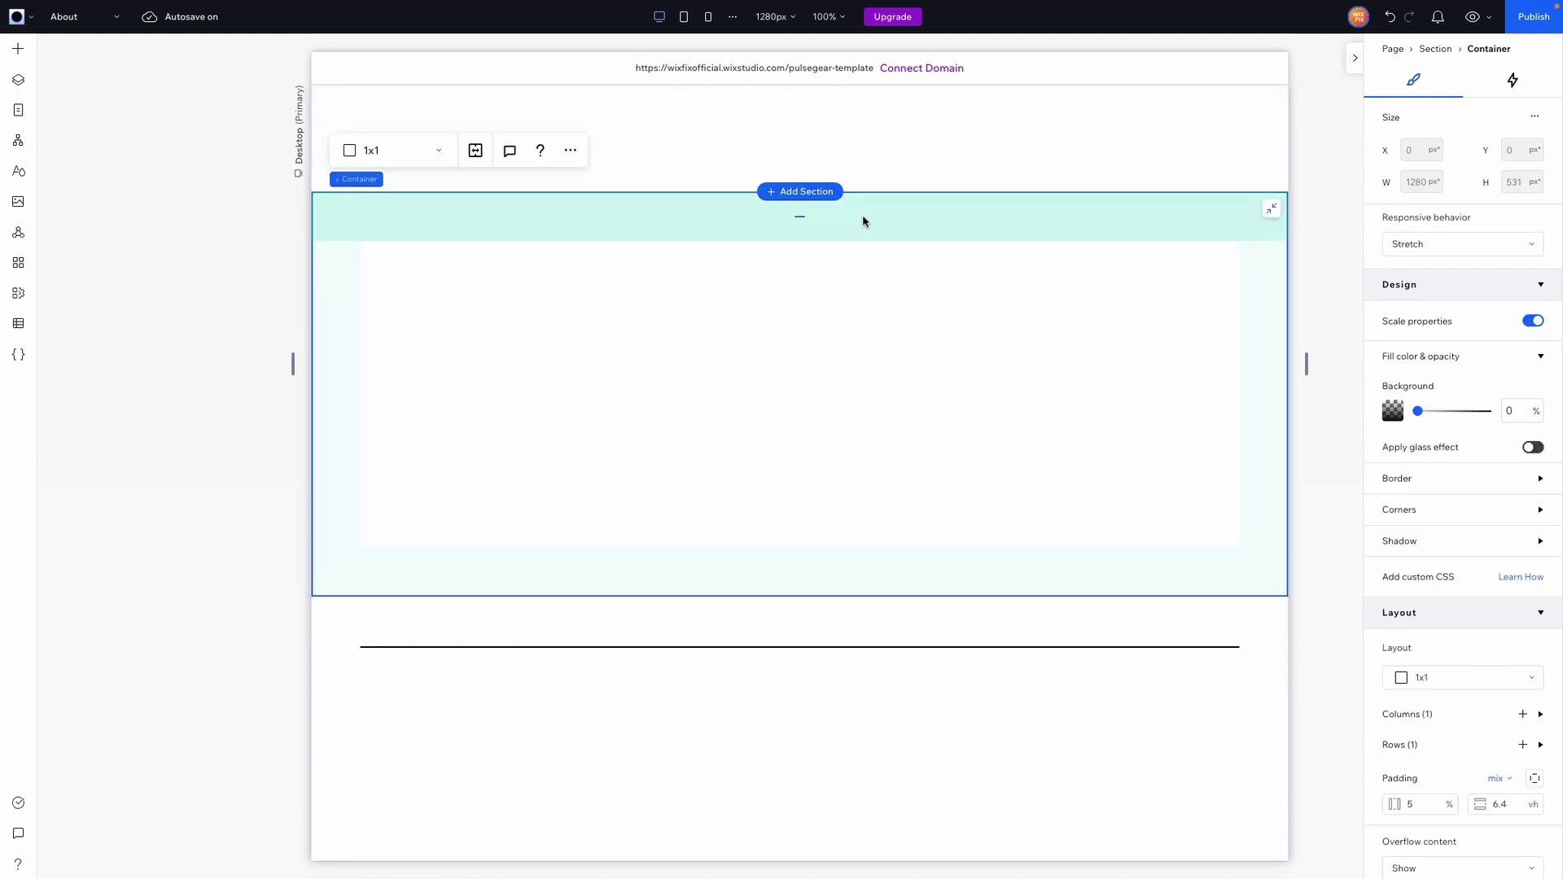
left_click(456, 338)
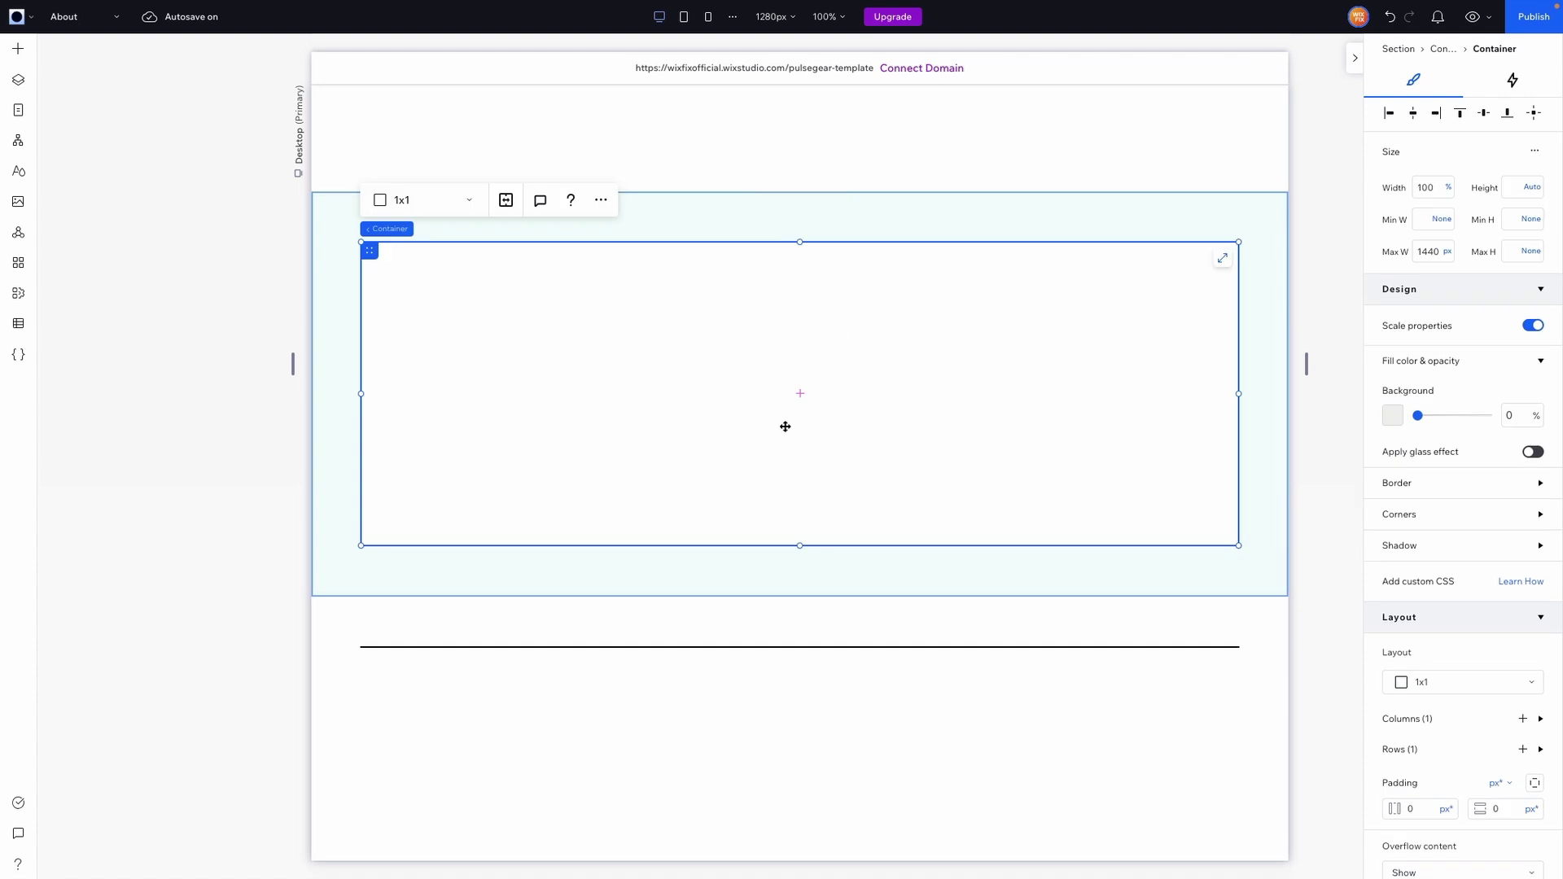
scroll(1488, 566, "down", 3)
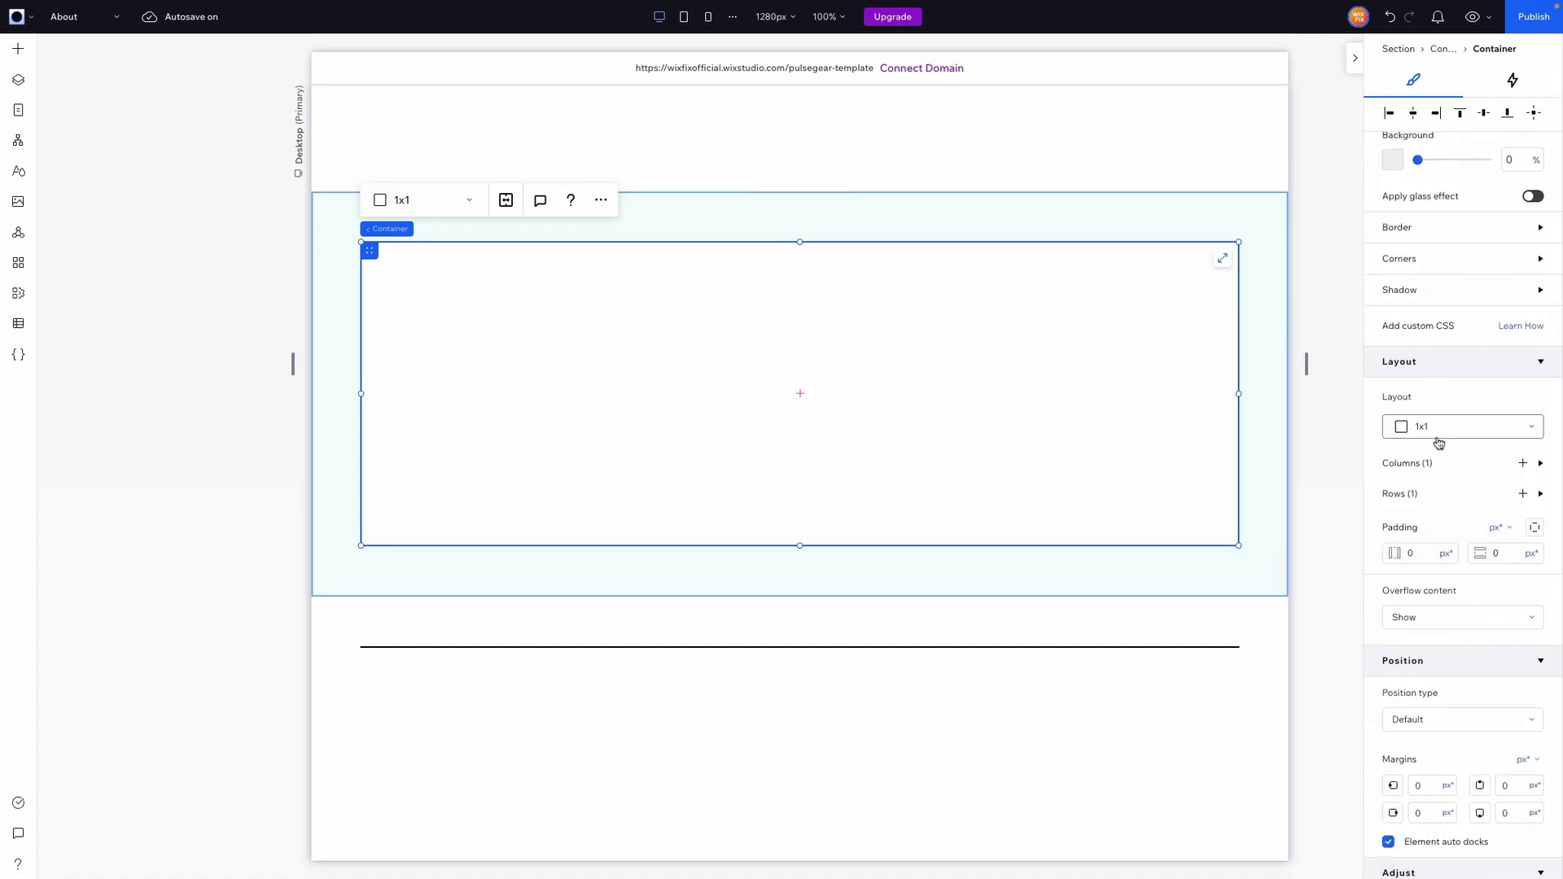
Add a test container with an advanced CSS grid inside the section's inner container and delete it again.
left_click(31, 55)
left_click(82, 89)
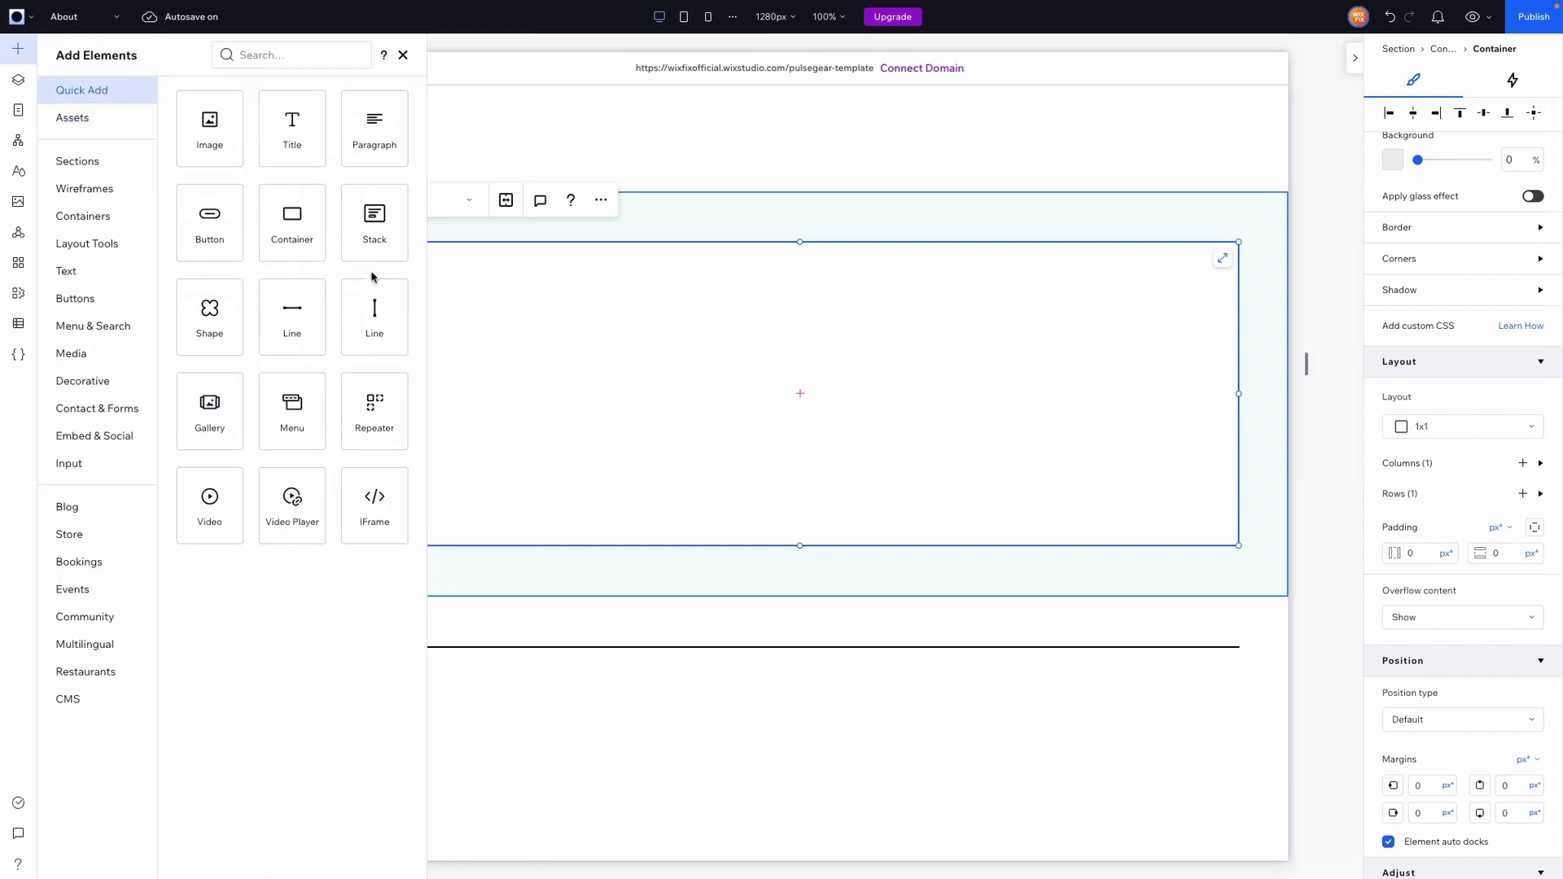
left_click_drag(299, 241, 641, 372)
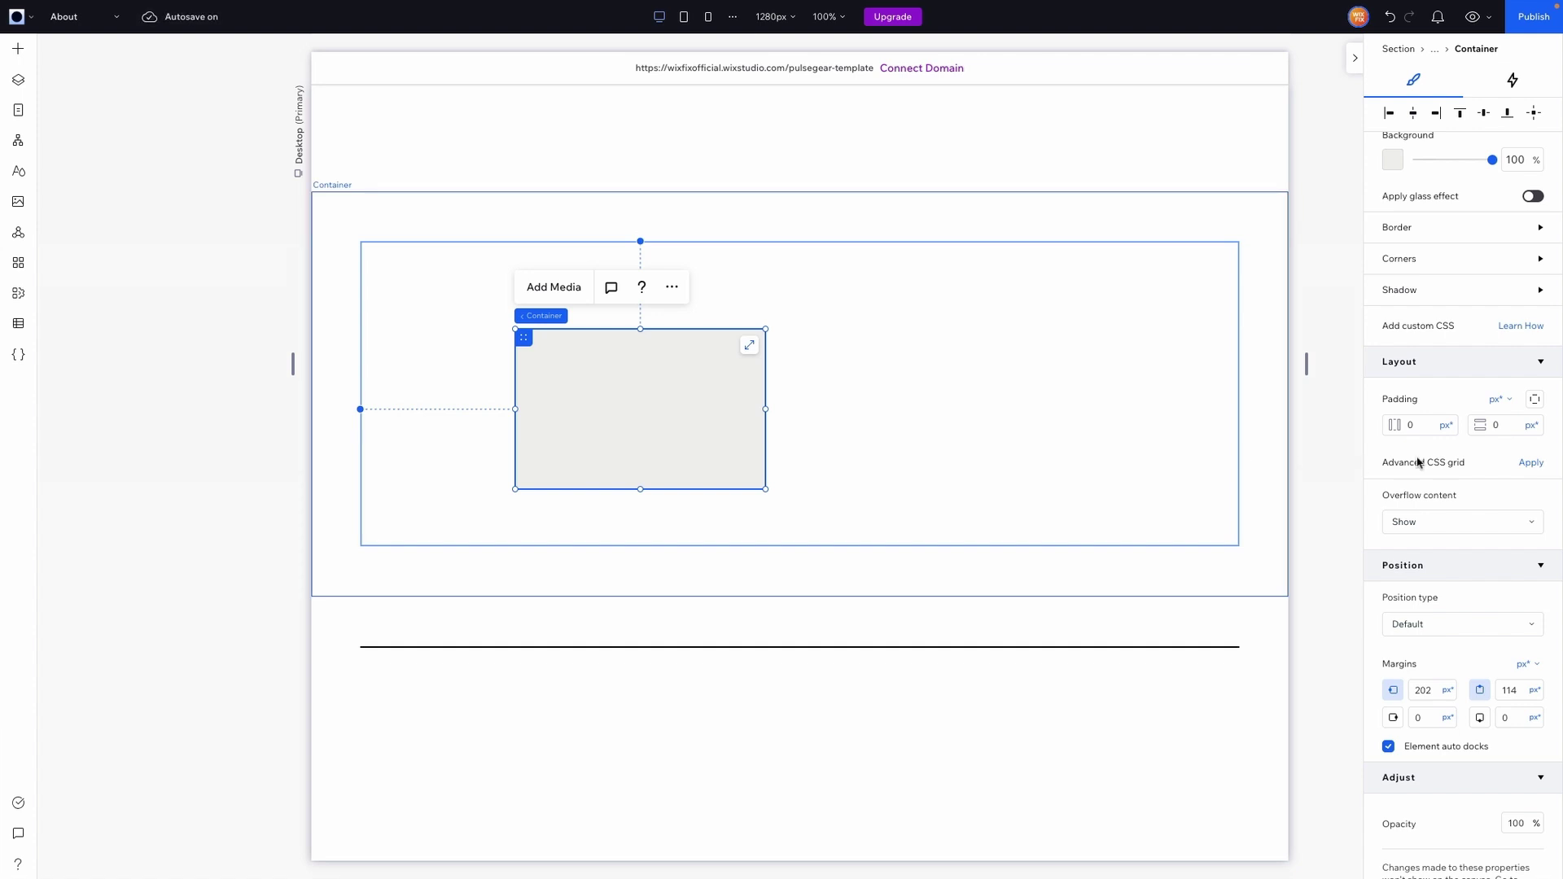
left_click(1527, 463)
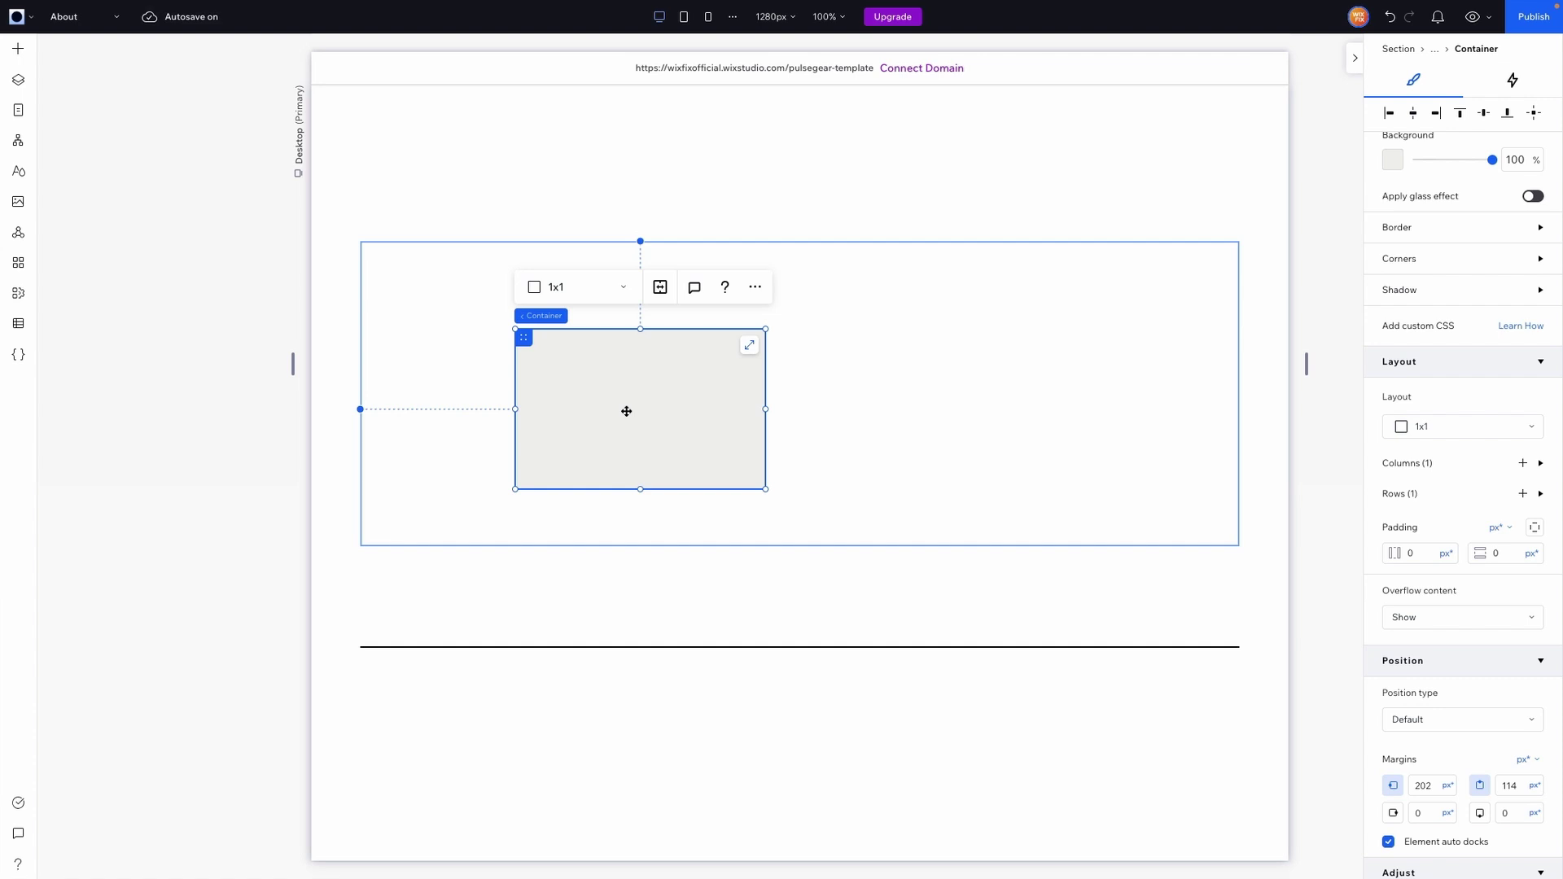
key("Delete")
Examine the grid layout choices offered for the section's inner container, leaving it at 1x1.
left_click(433, 220)
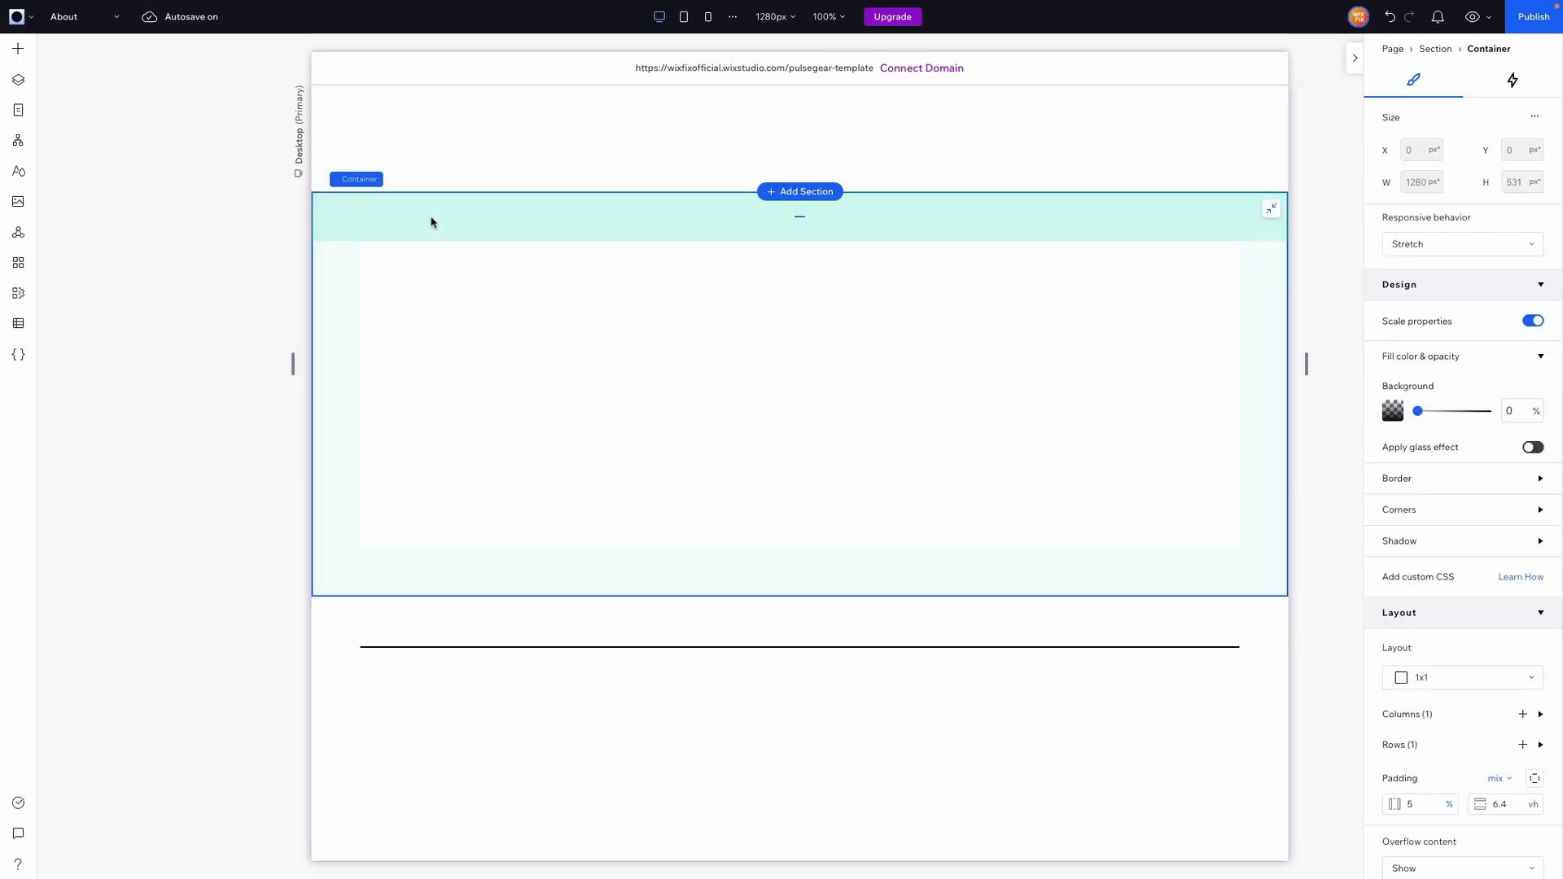
left_click(488, 355)
scroll(1507, 600, "down", 3)
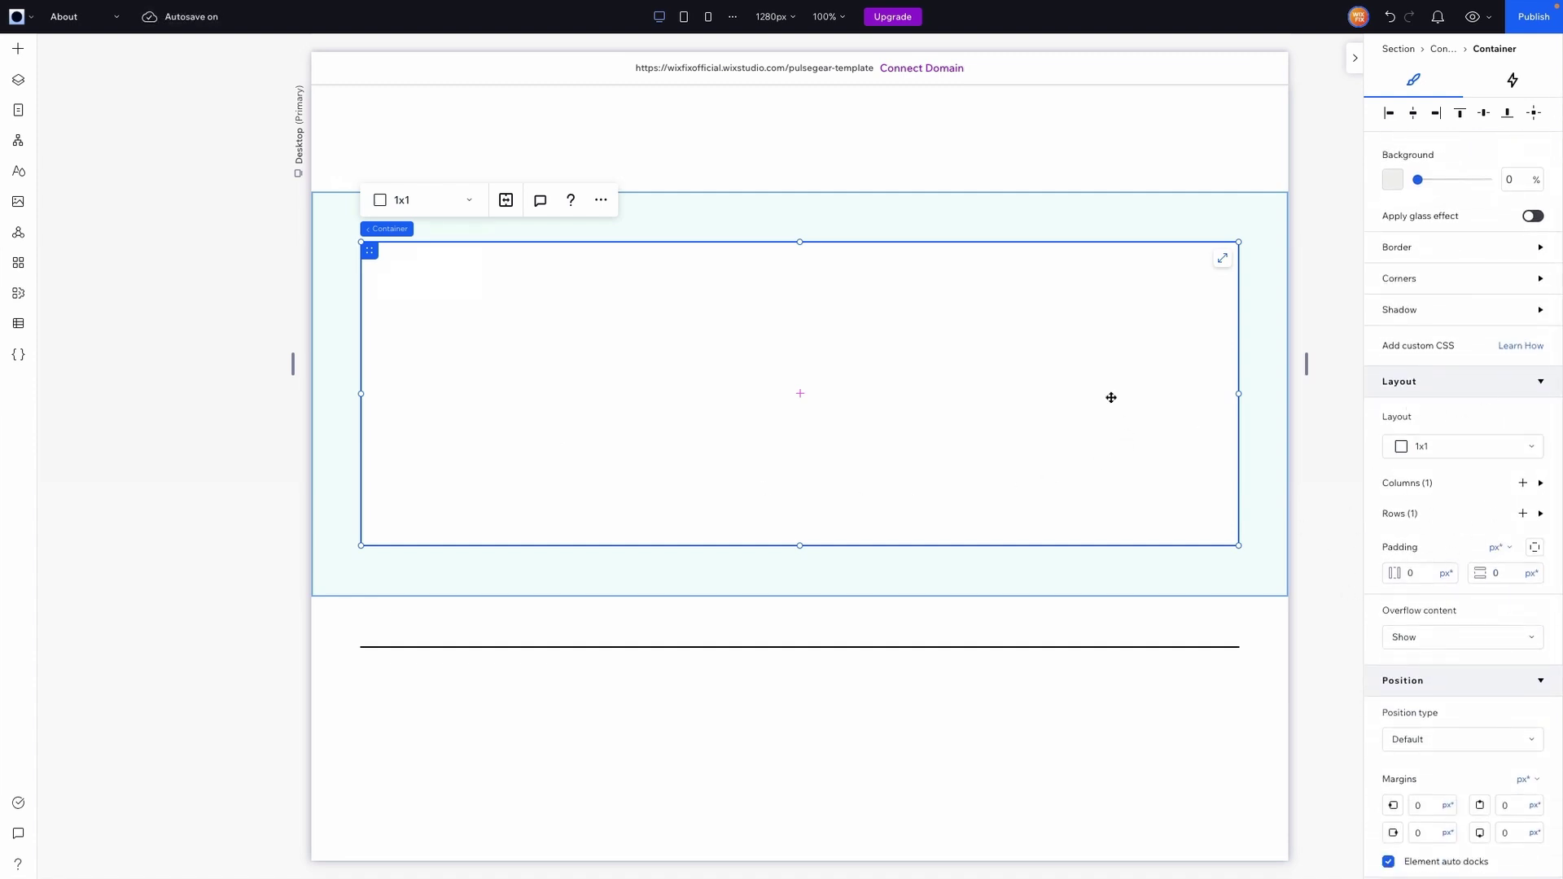
left_click(421, 205)
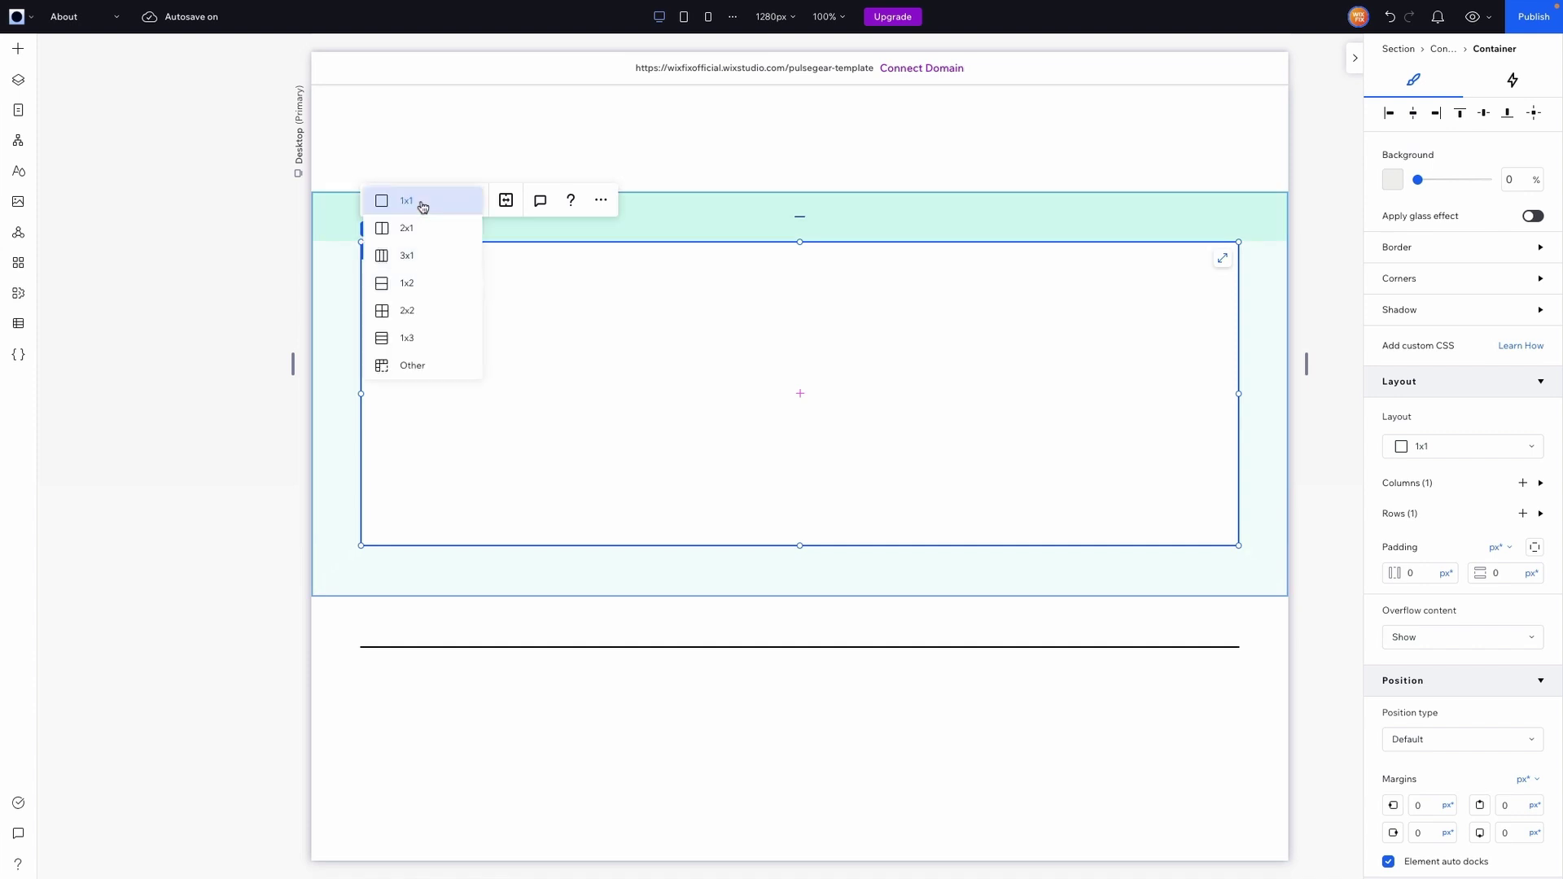
left_click(698, 359)
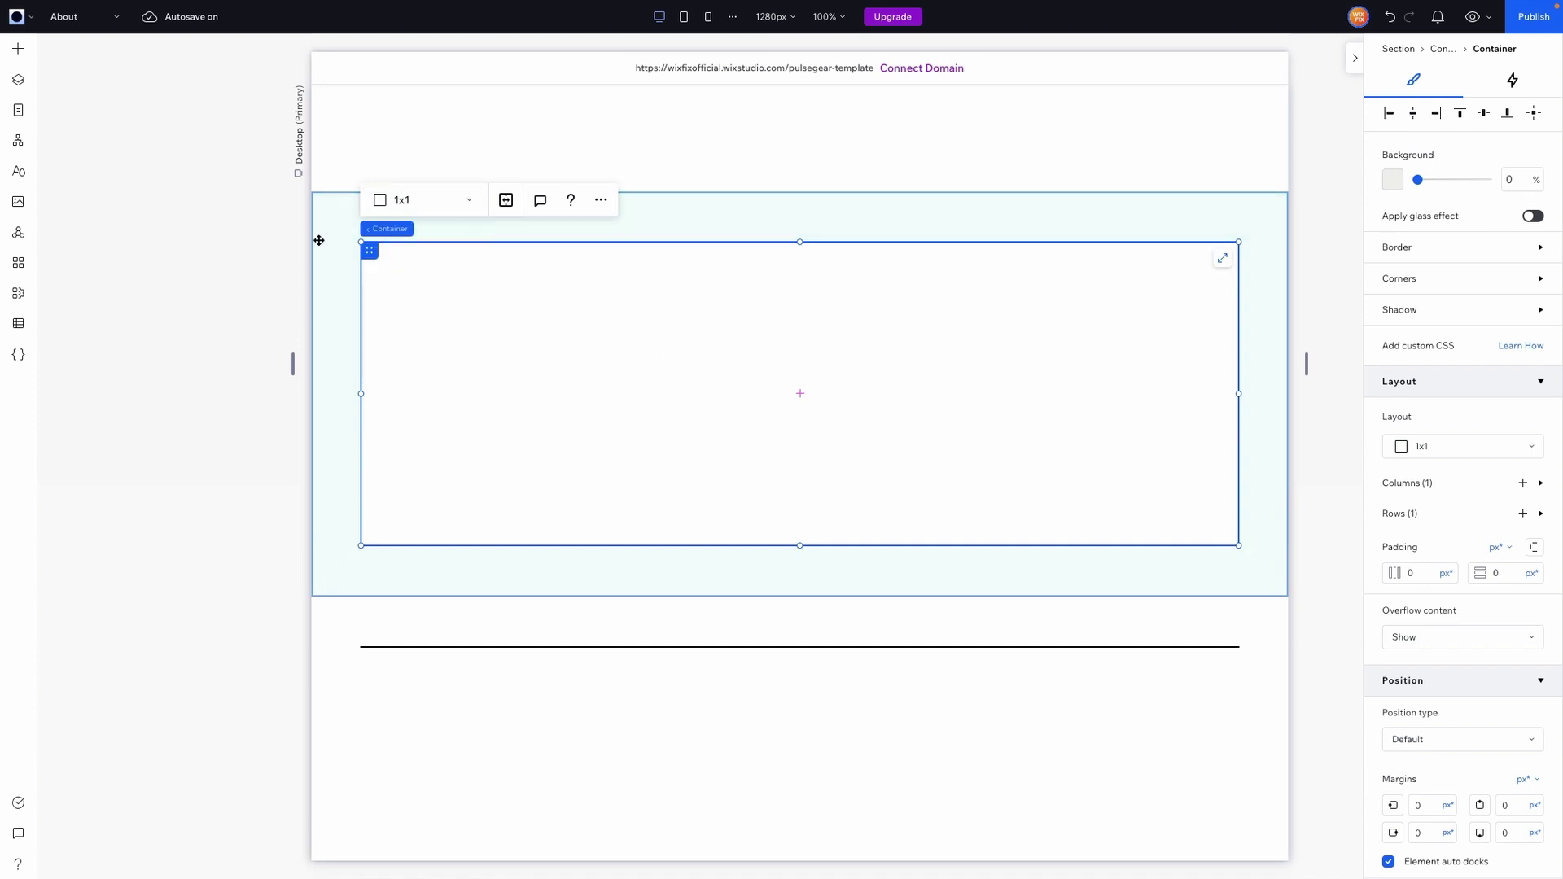
Add a Stack with title, paragraph and button to the inner container and widen it until the paragraph fits on two lines.
left_click(19, 52)
left_click_drag(373, 220, 566, 407)
left_click(630, 485)
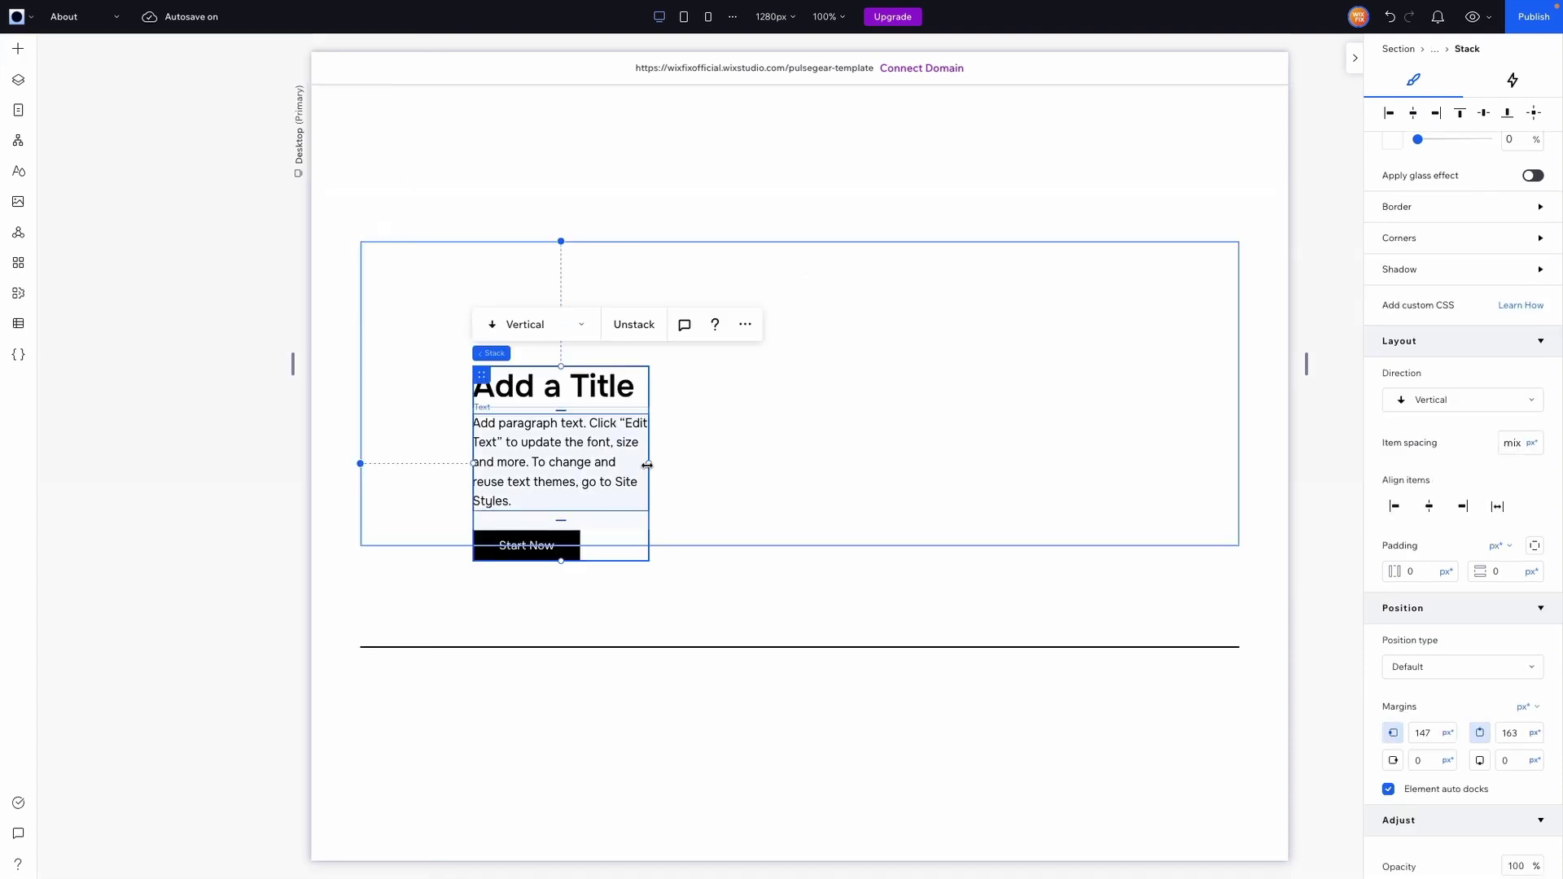
left_click_drag(647, 465, 826, 465)
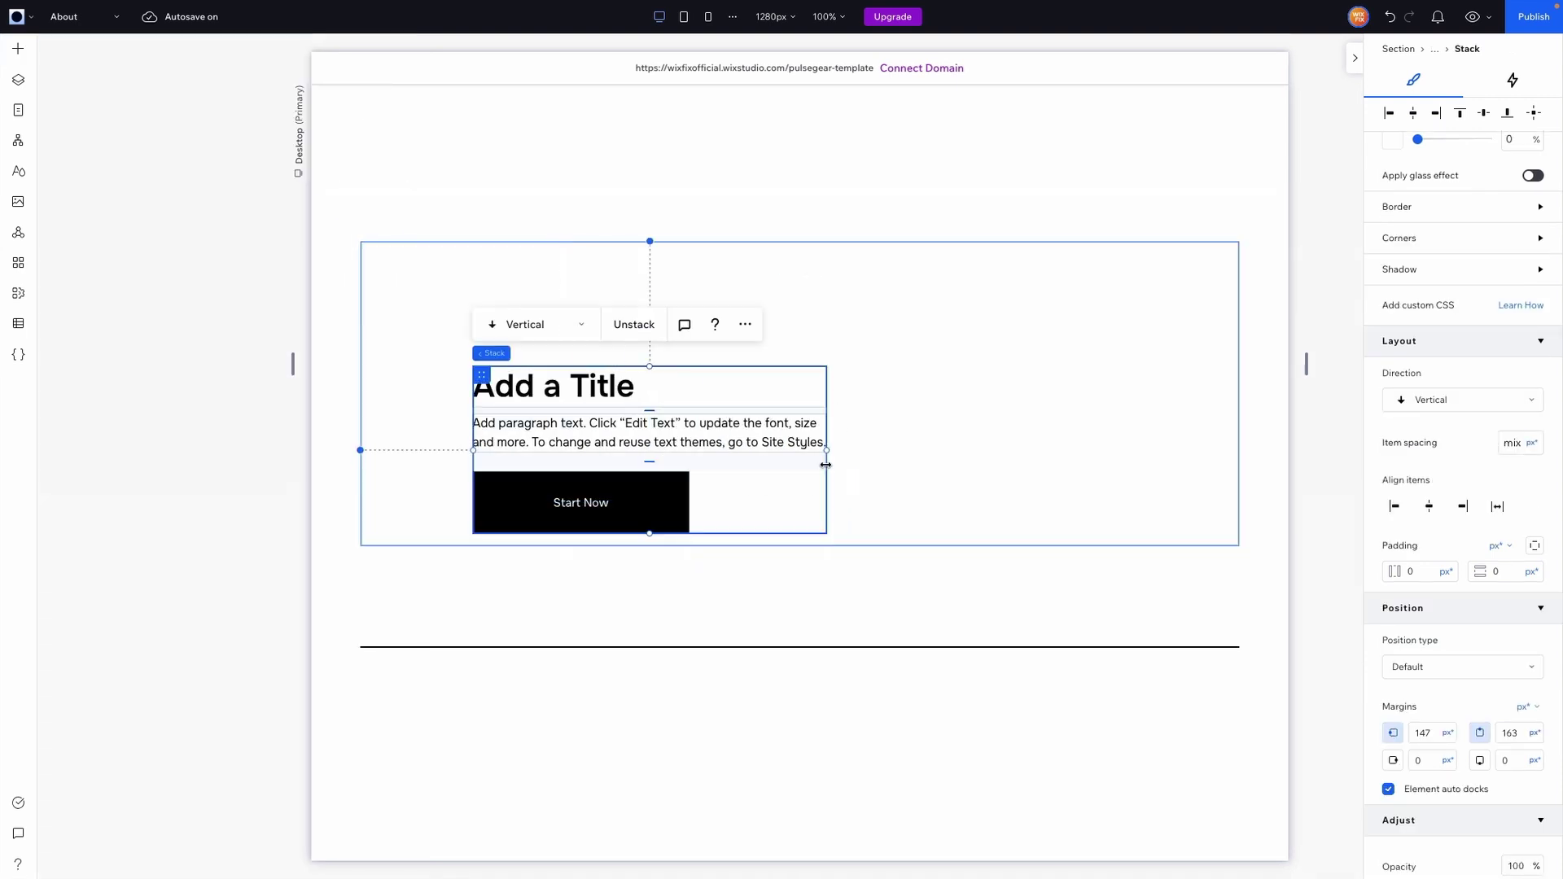
Set the outer container's background opacity to 42% and inspect its linear gradient in the color picker.
left_click(334, 291)
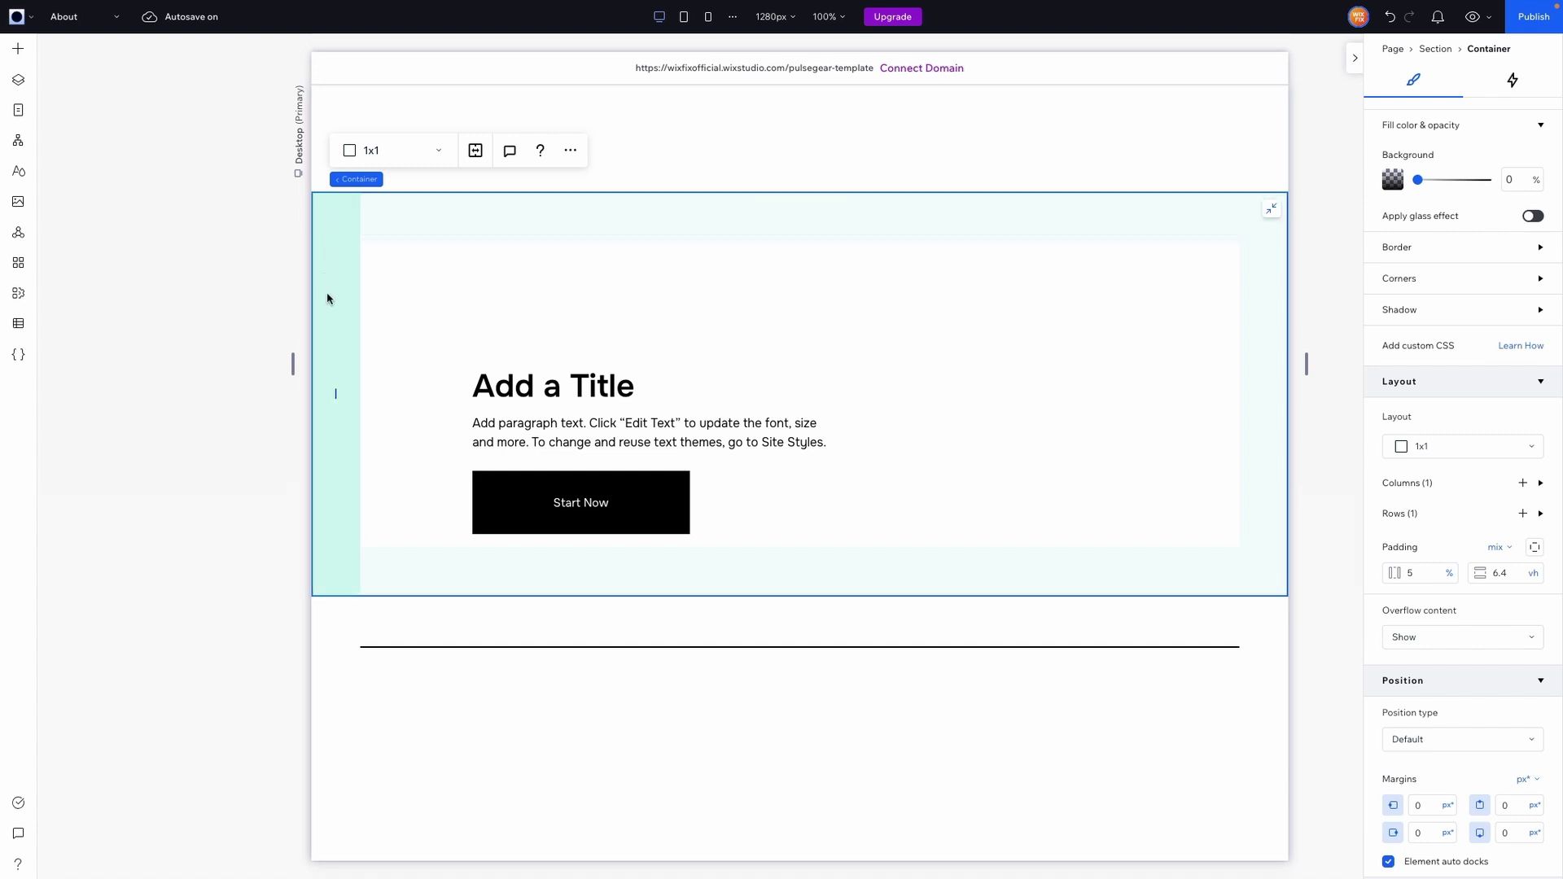
left_click(607, 353)
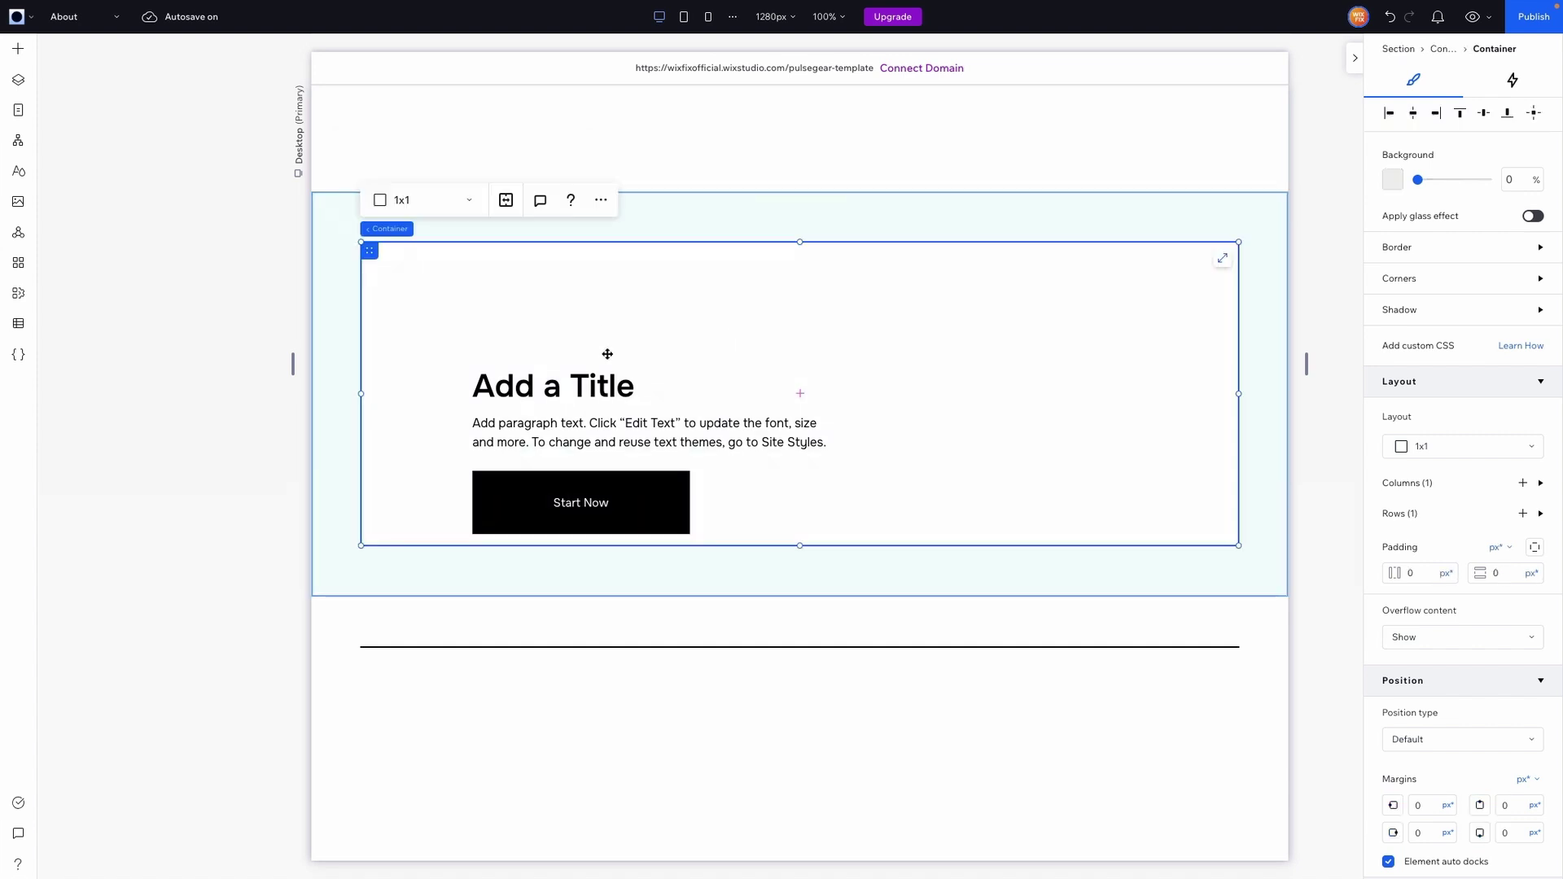
left_click(782, 228)
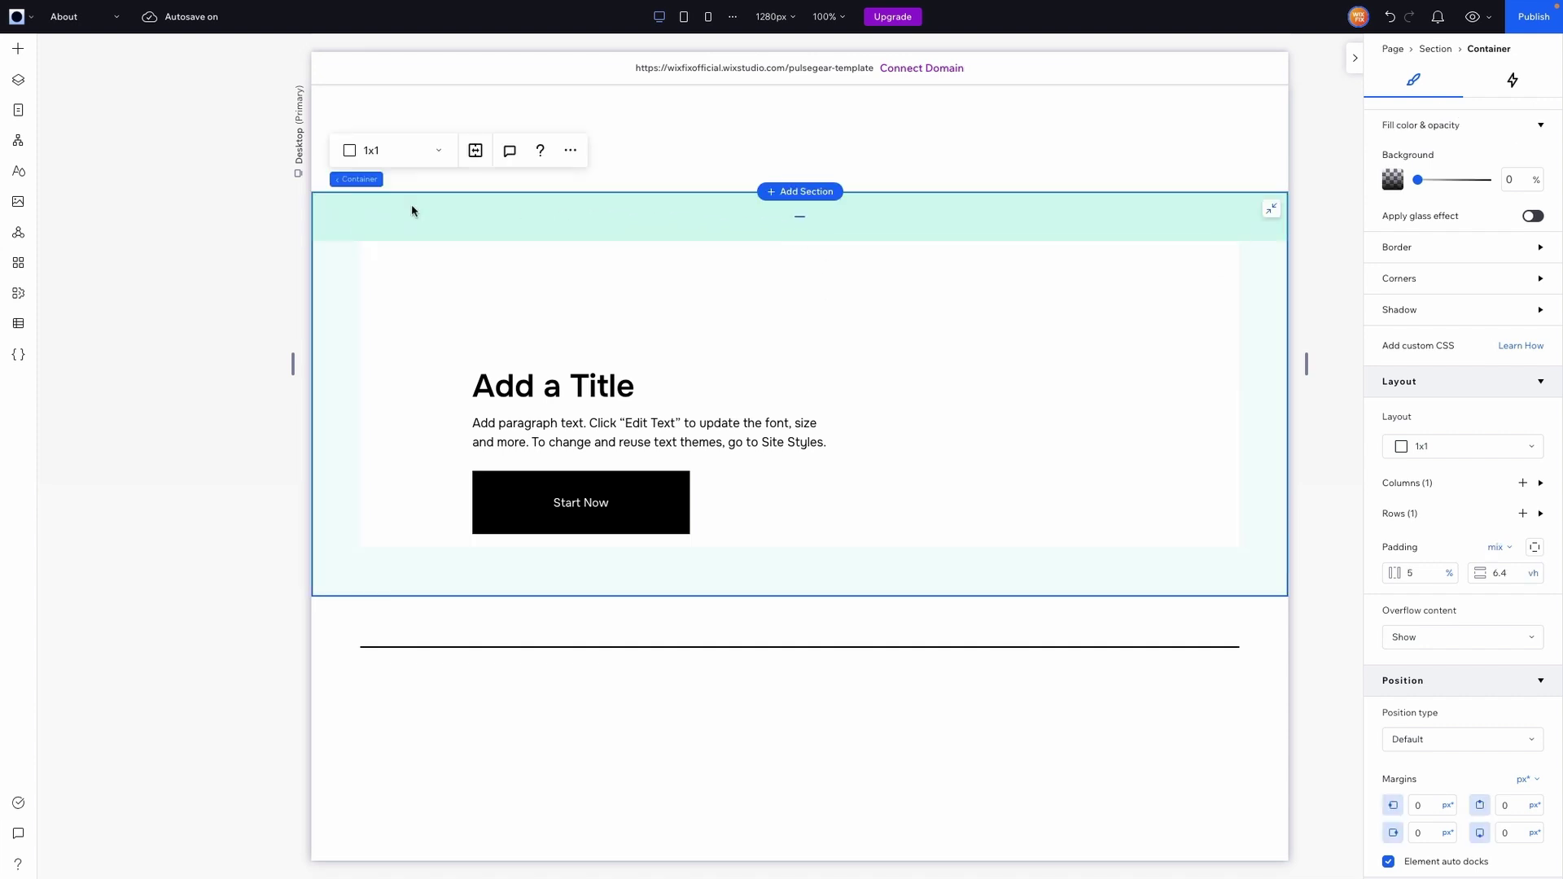
scroll(1419, 358, "up", 3)
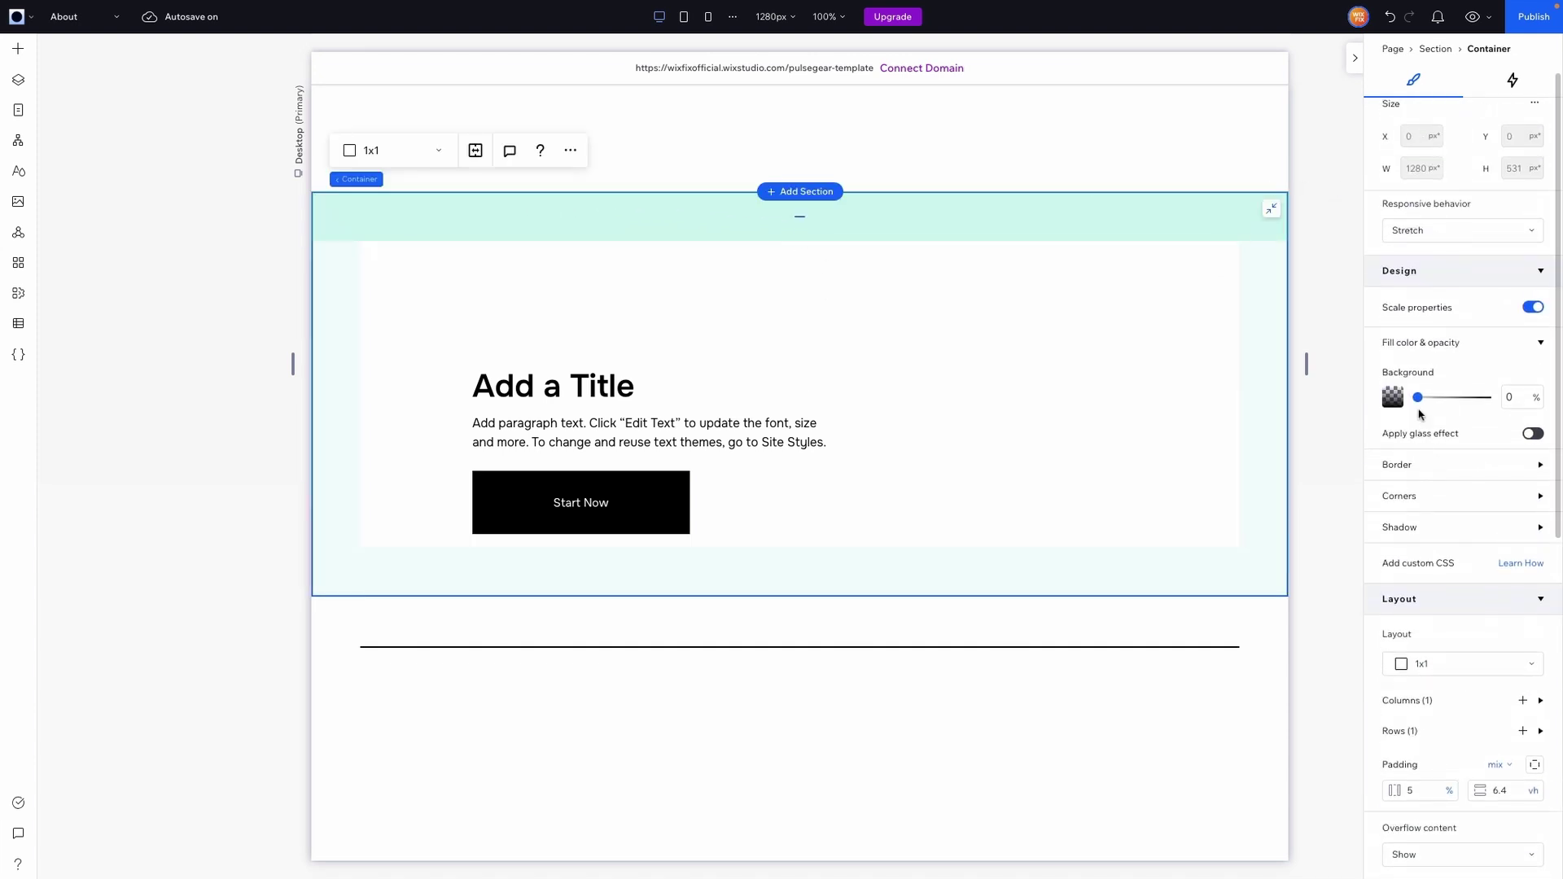
left_click_drag(1418, 398, 1448, 402)
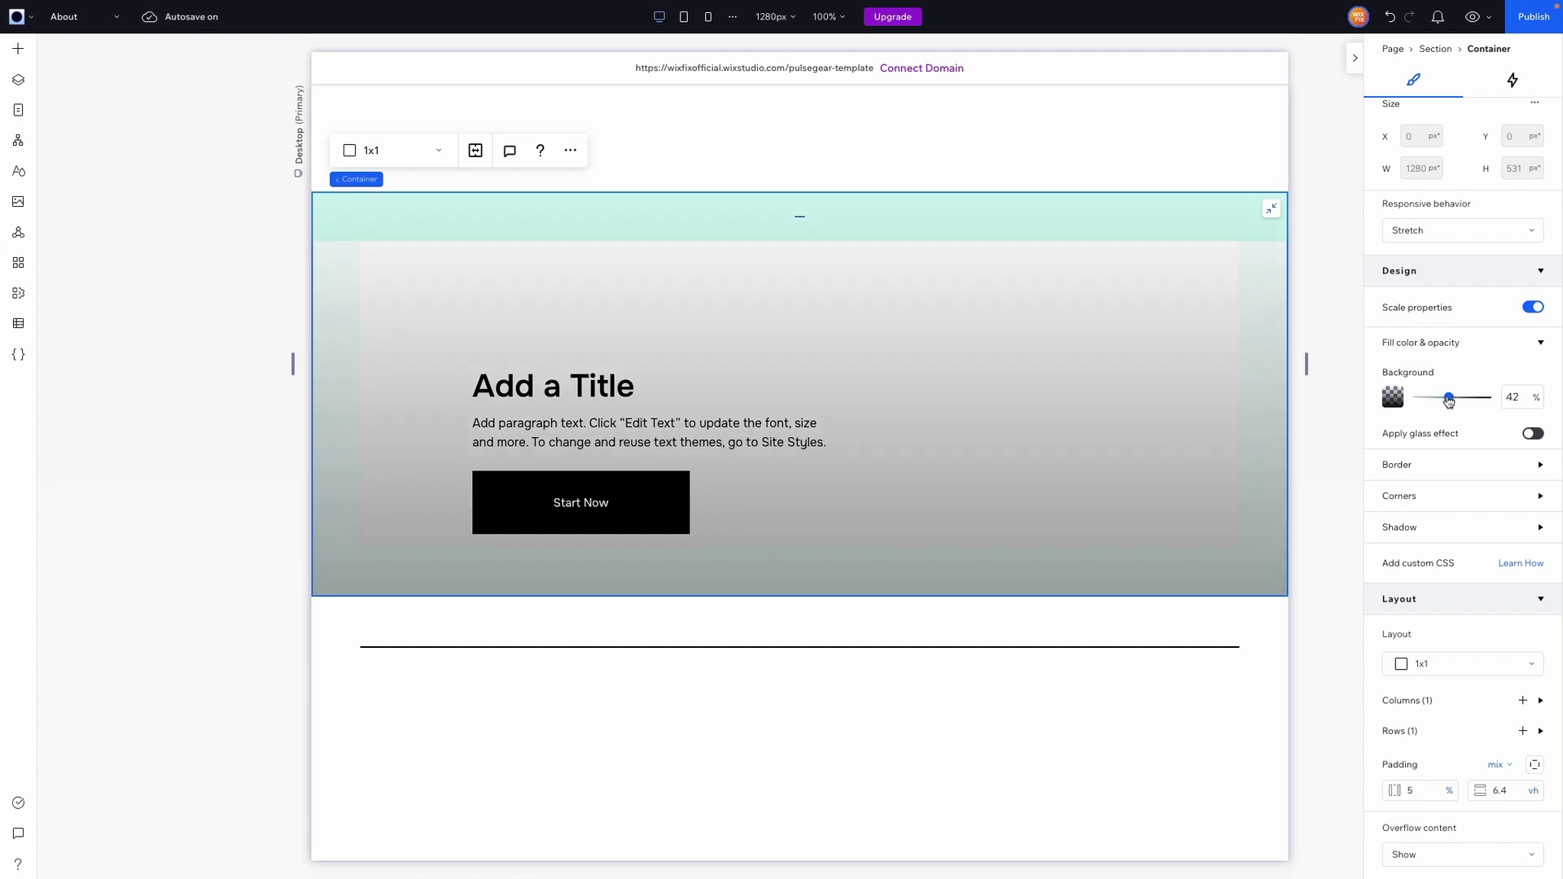
left_click(1393, 398)
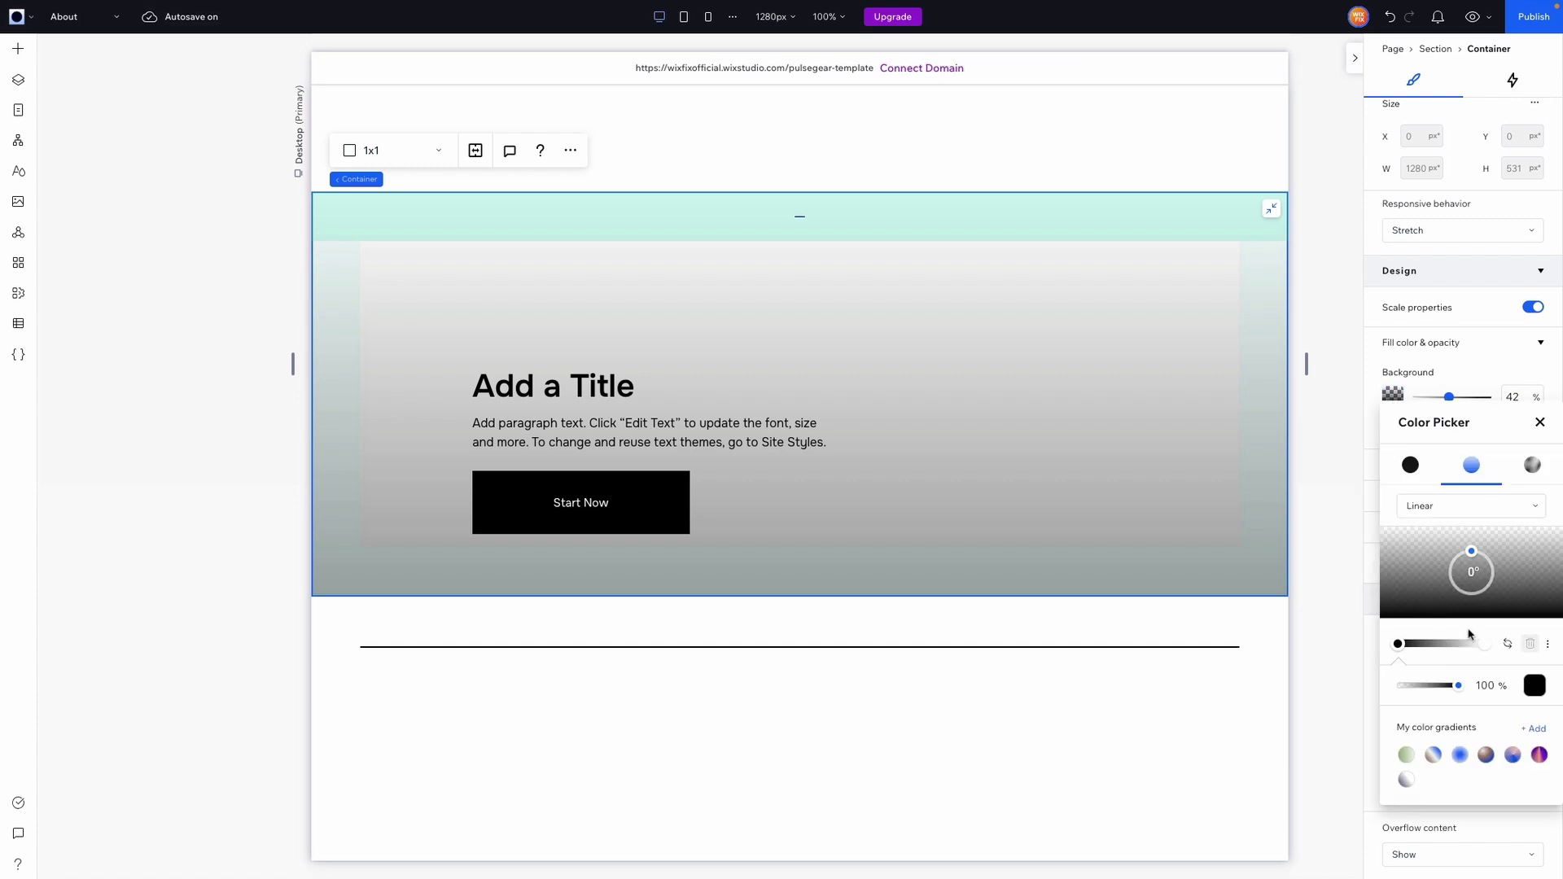
left_click(1461, 397)
left_click(1394, 398)
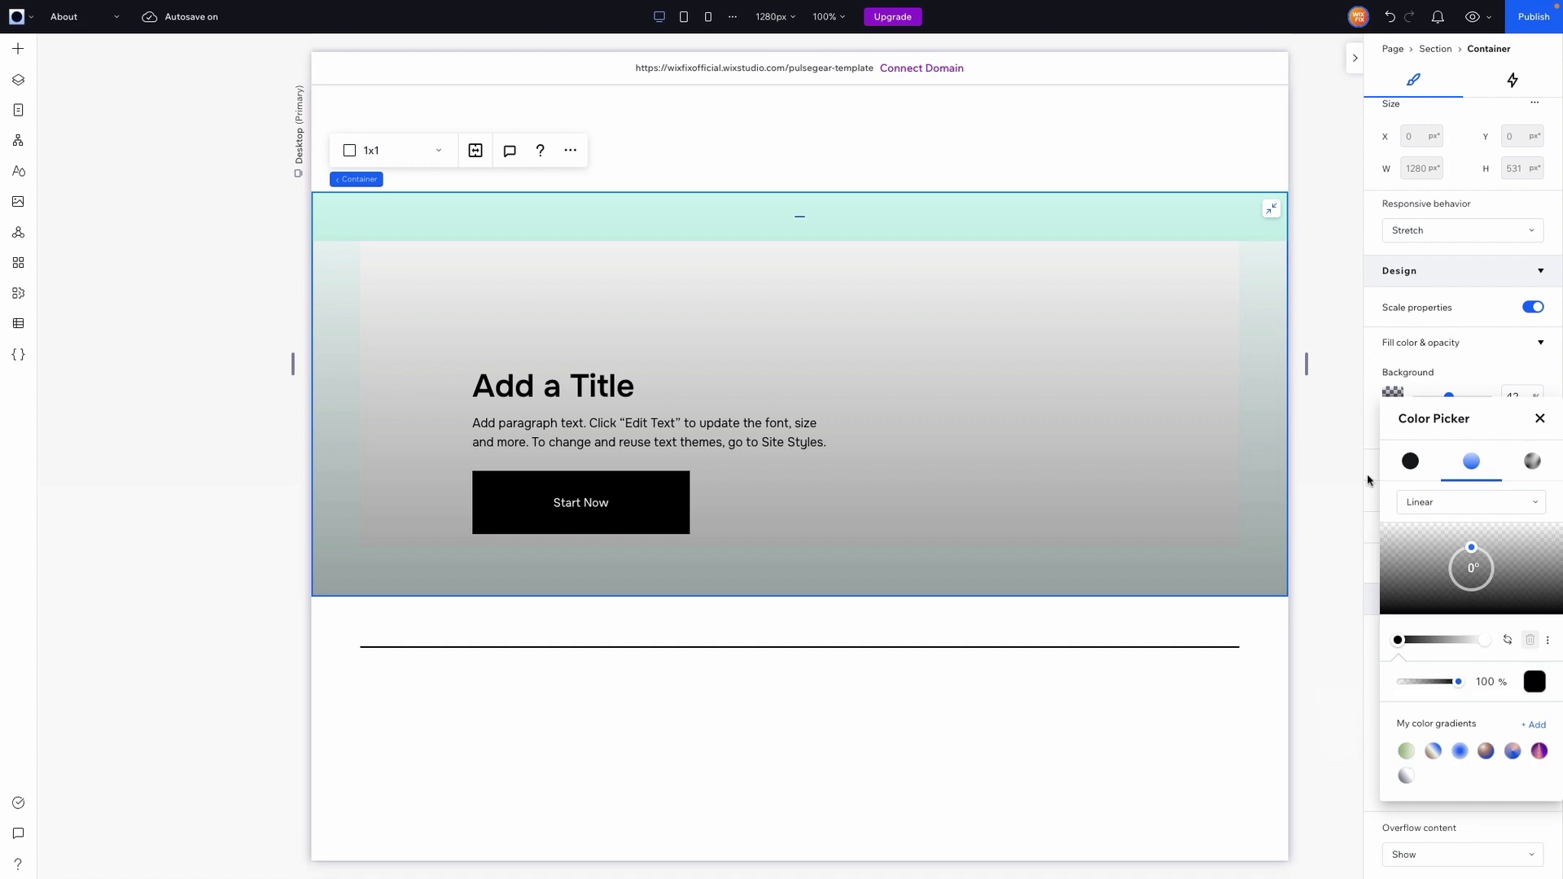
left_click(1541, 419)
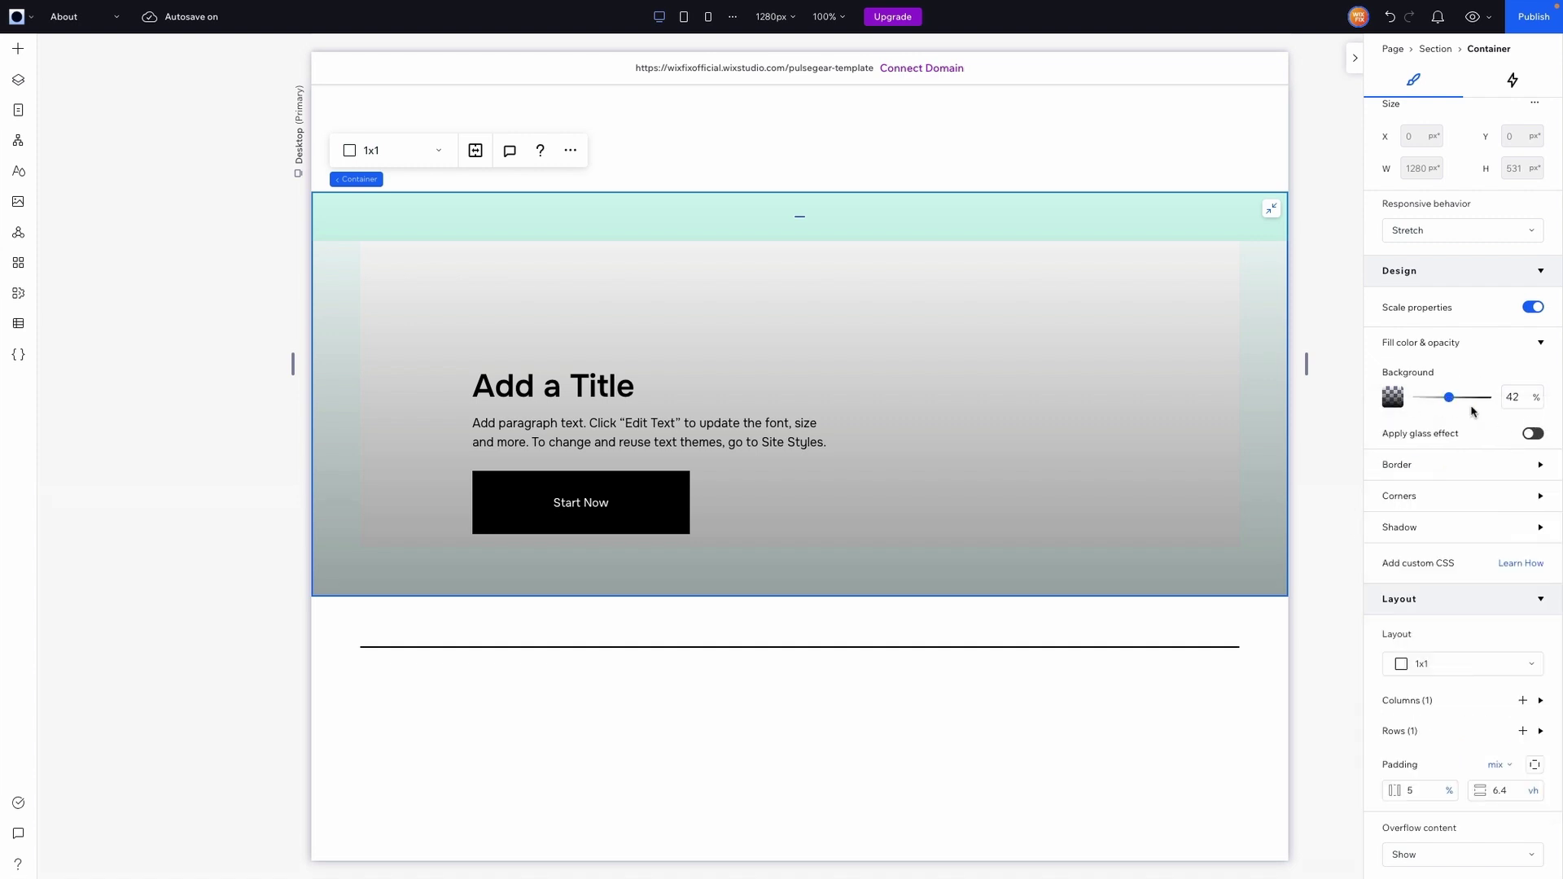
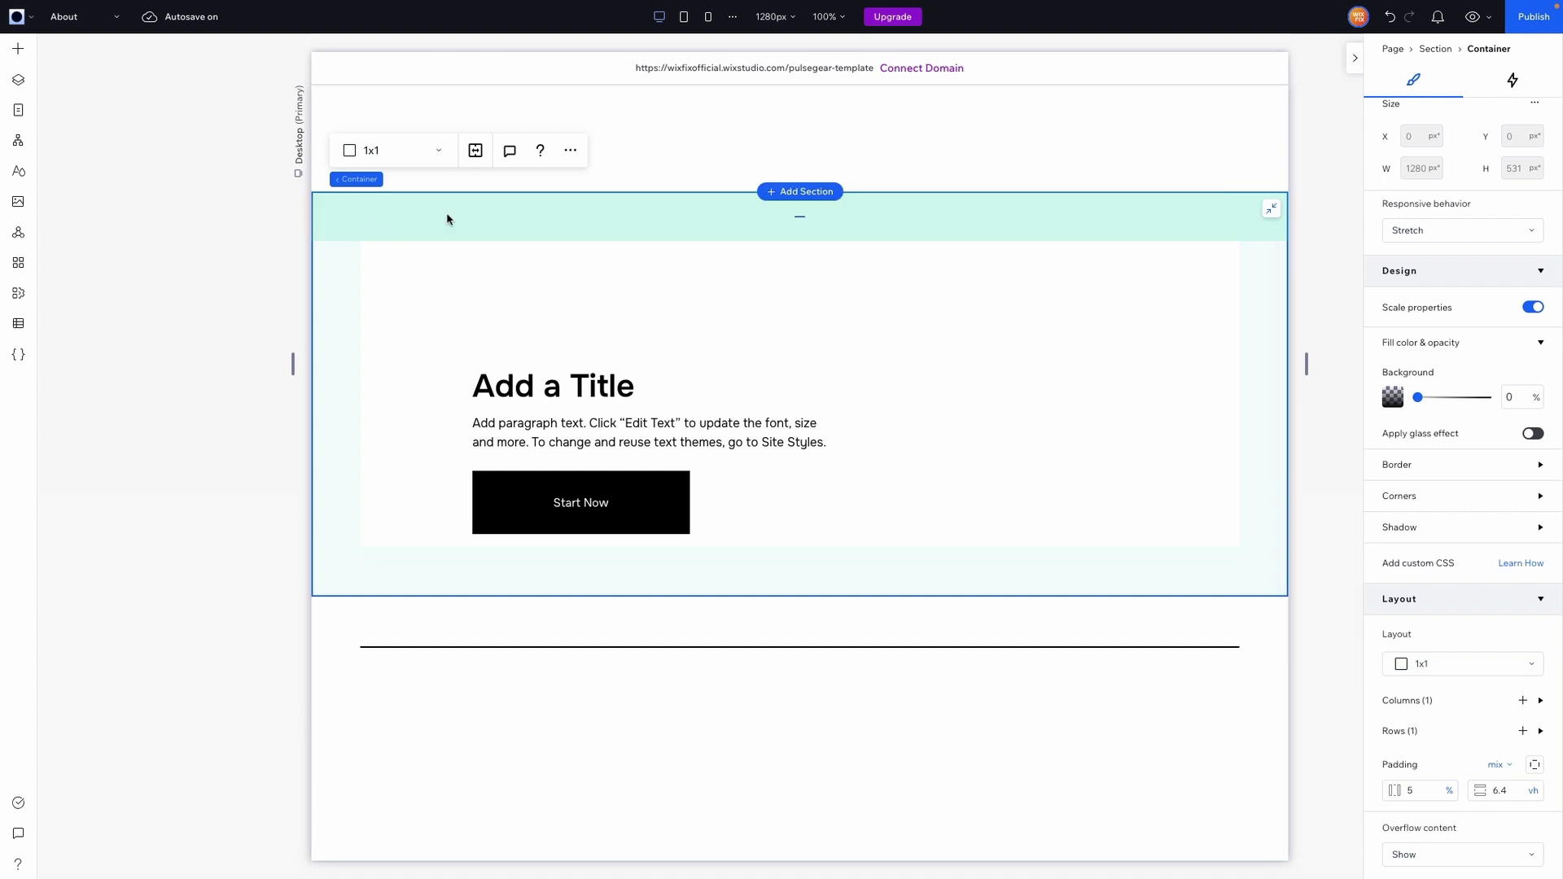
Set the video Running to Cliff.mp4 from the site files as the background of the section holding the stack.
left_click(348, 183)
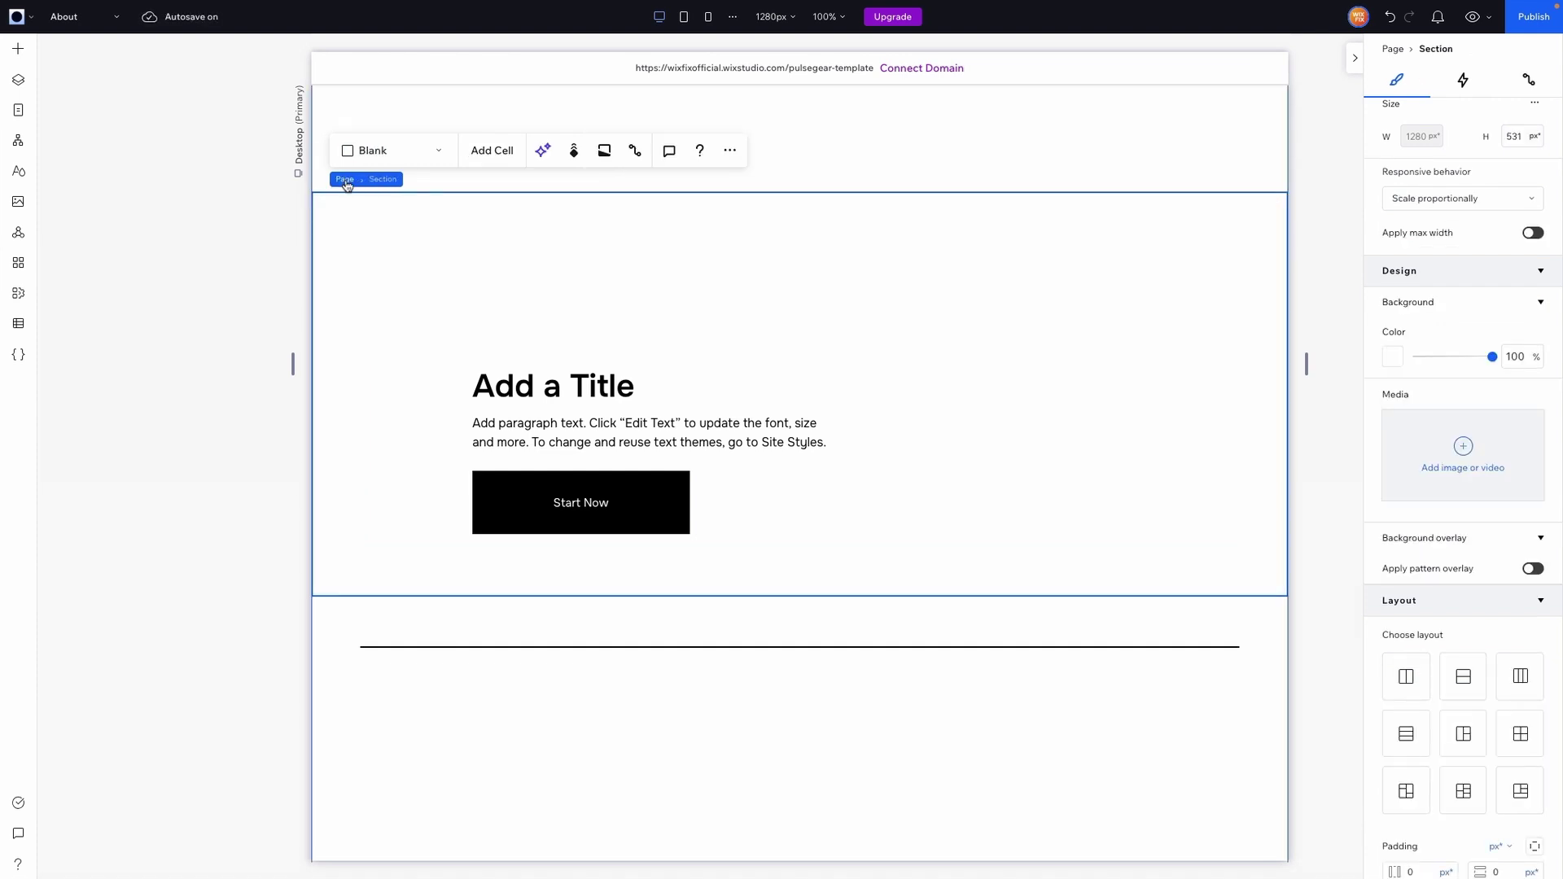
left_click(1463, 467)
left_click(213, 313)
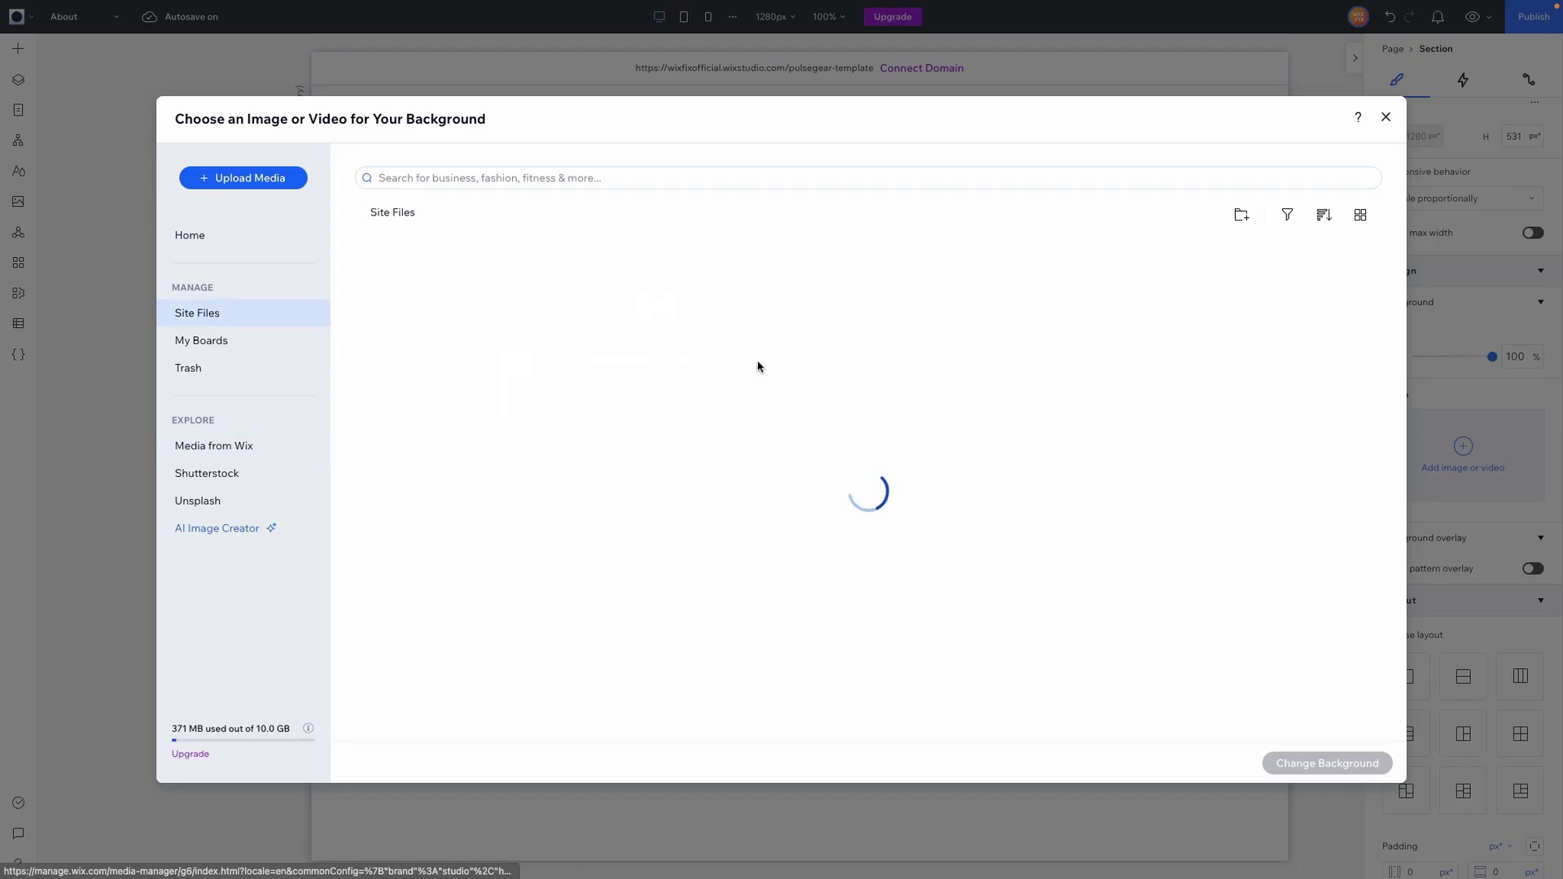
double_click(934, 315)
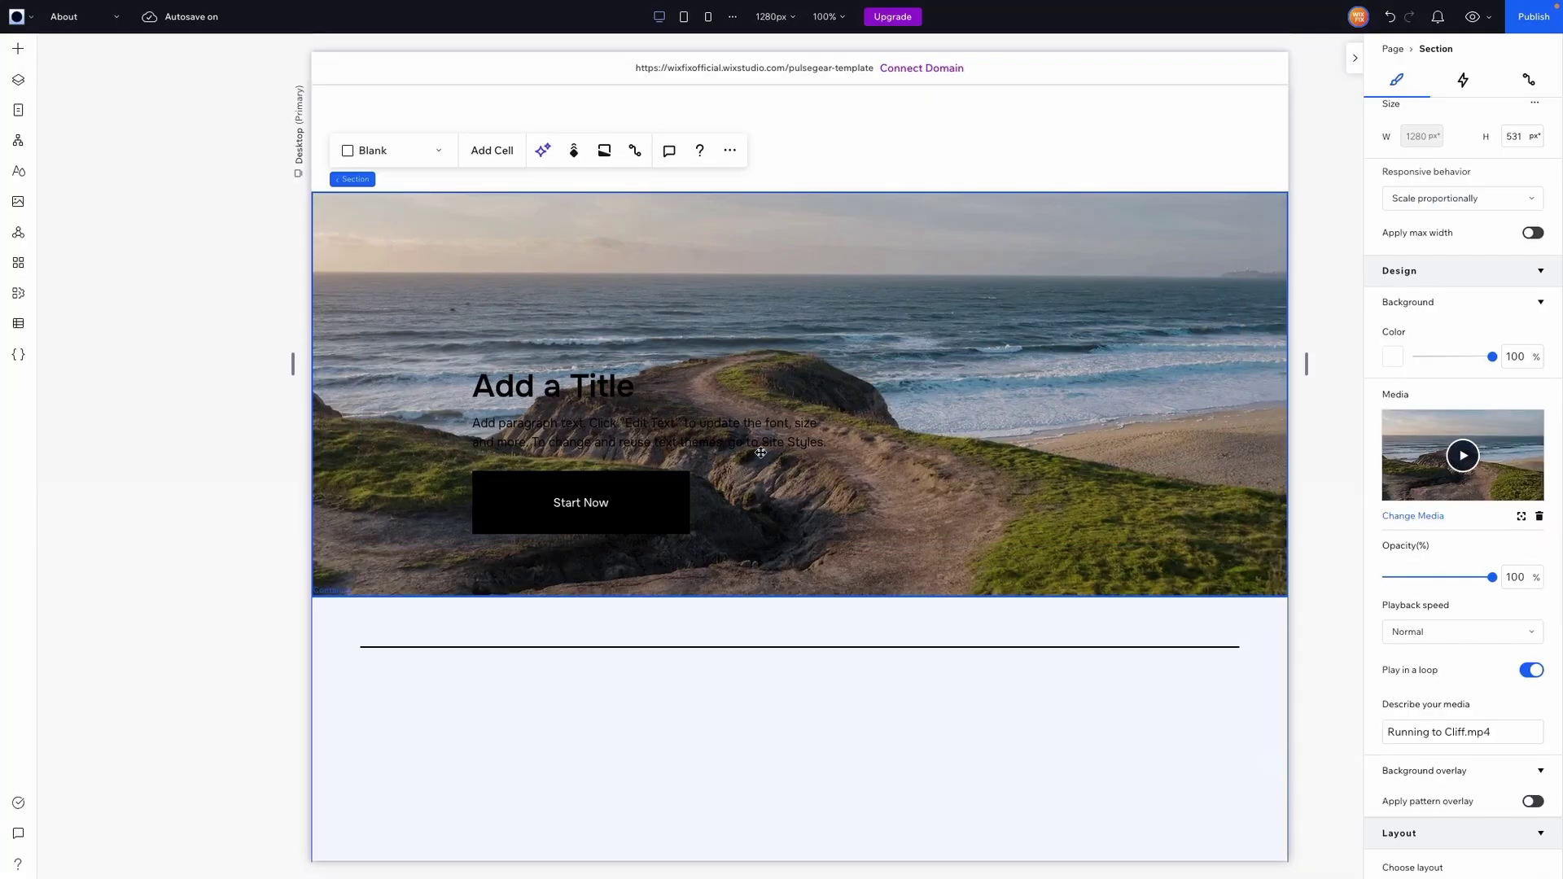
Set the text color of the hero's title and paragraph together to the white theme color.
left_click(760, 452)
left_click(561, 389)
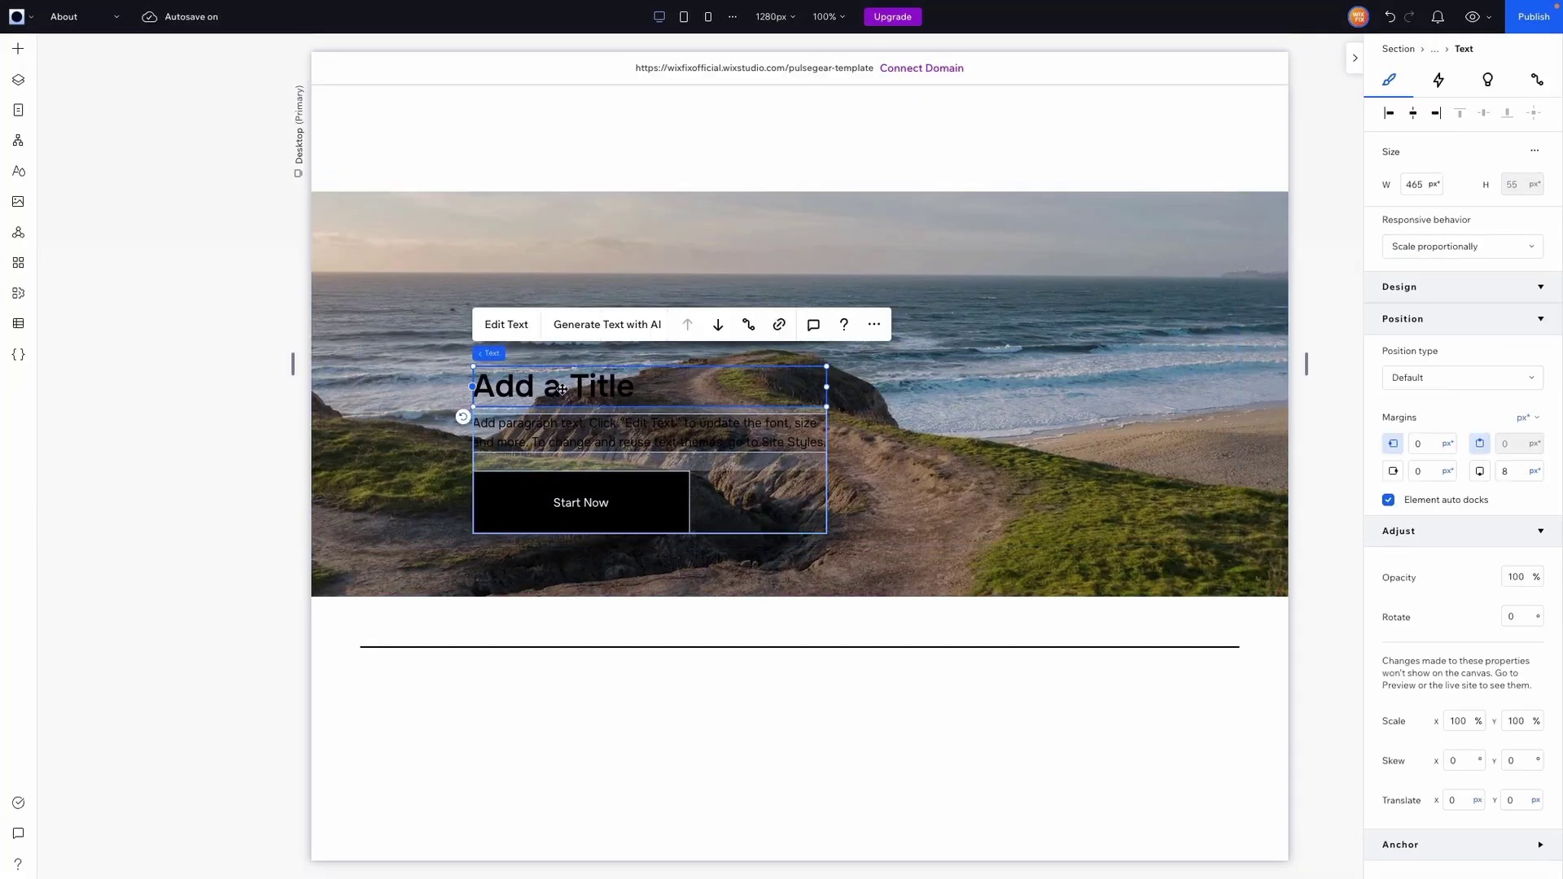
left_click(577, 431, "shift")
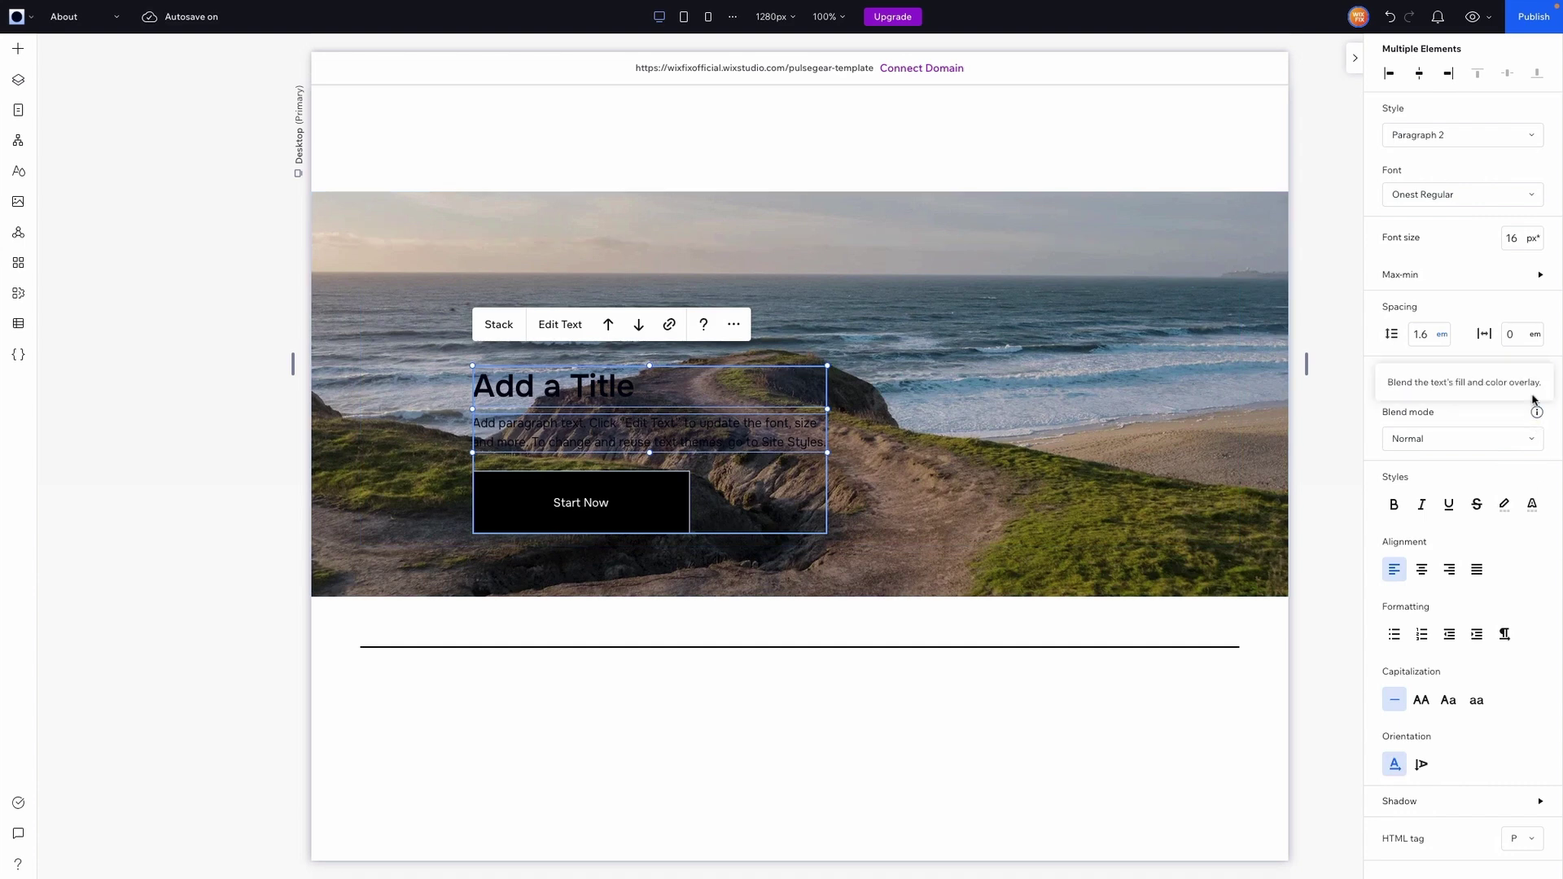
left_click(1533, 376)
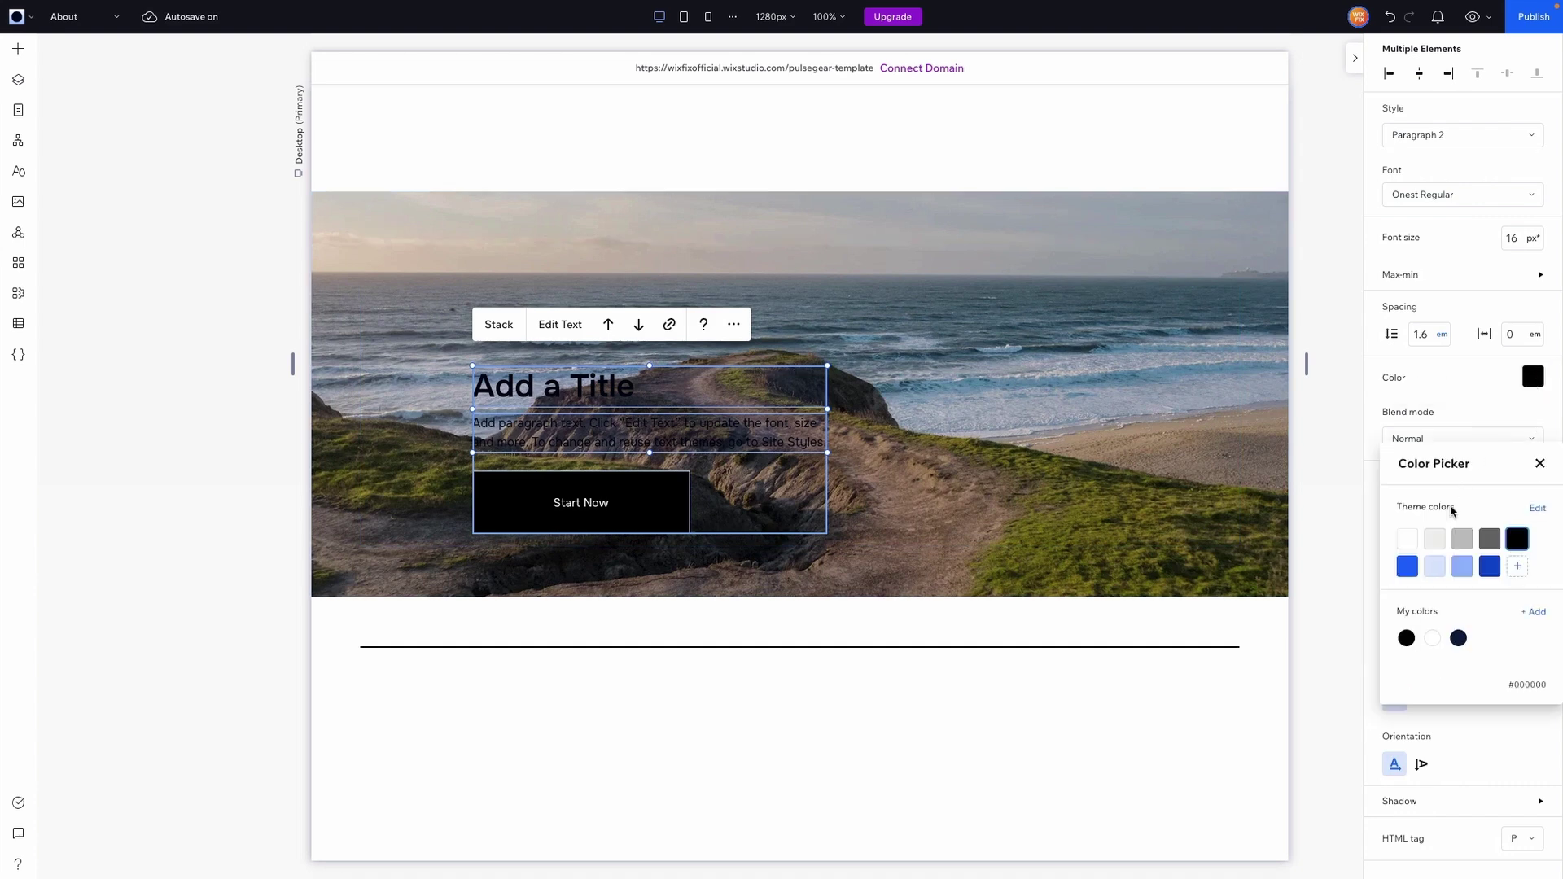
left_click(1407, 539)
Fill the Start Now button's background with the blue theme color, Color 6.
left_click(628, 503)
left_click(649, 502)
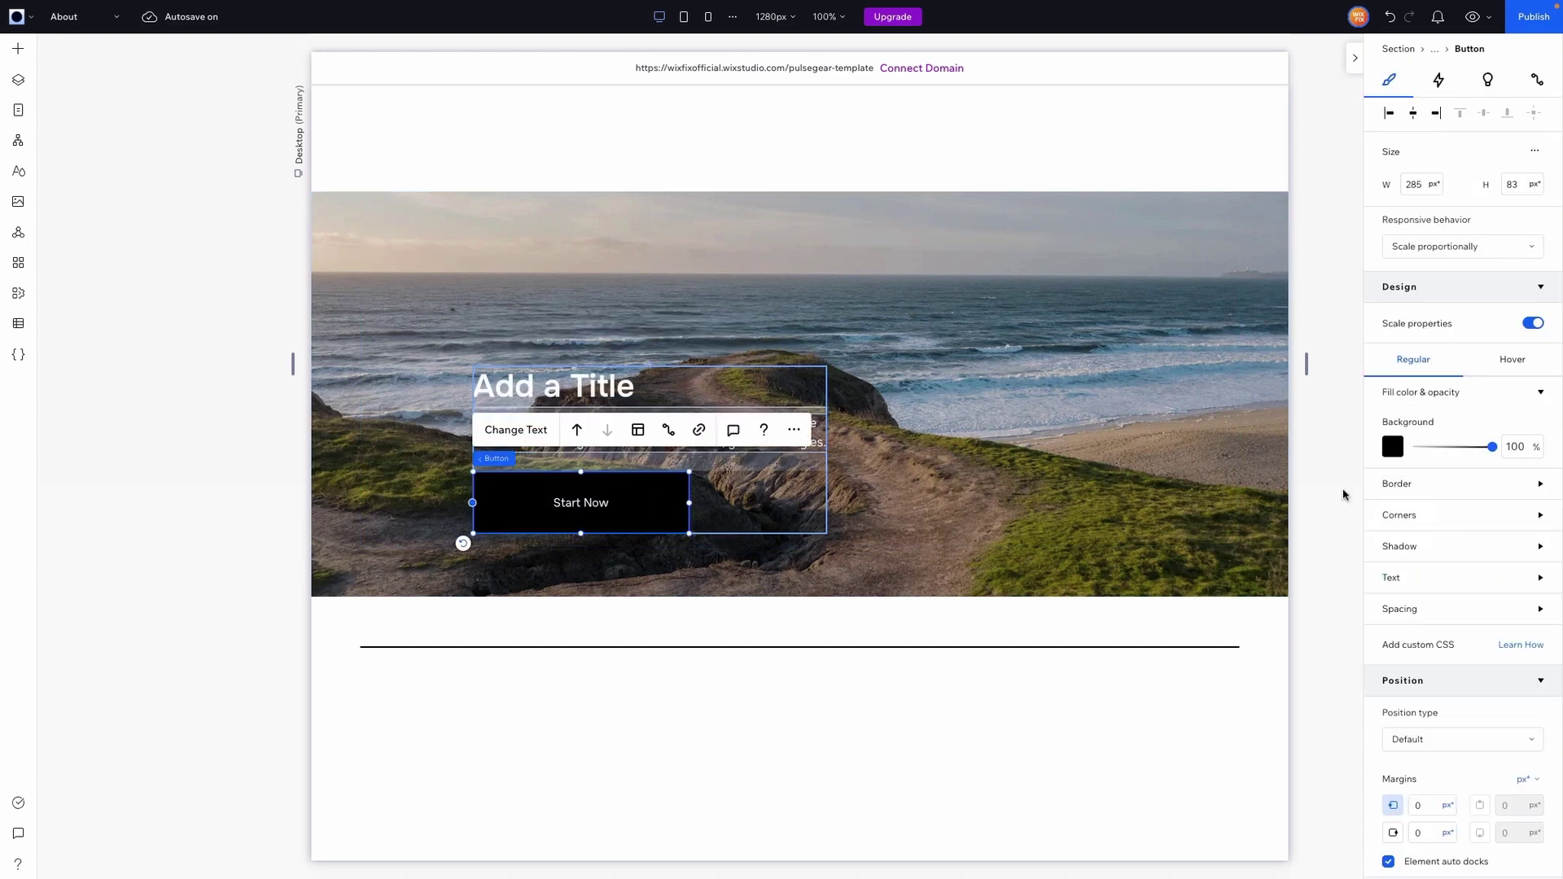
left_click(1392, 447)
left_click(1407, 566)
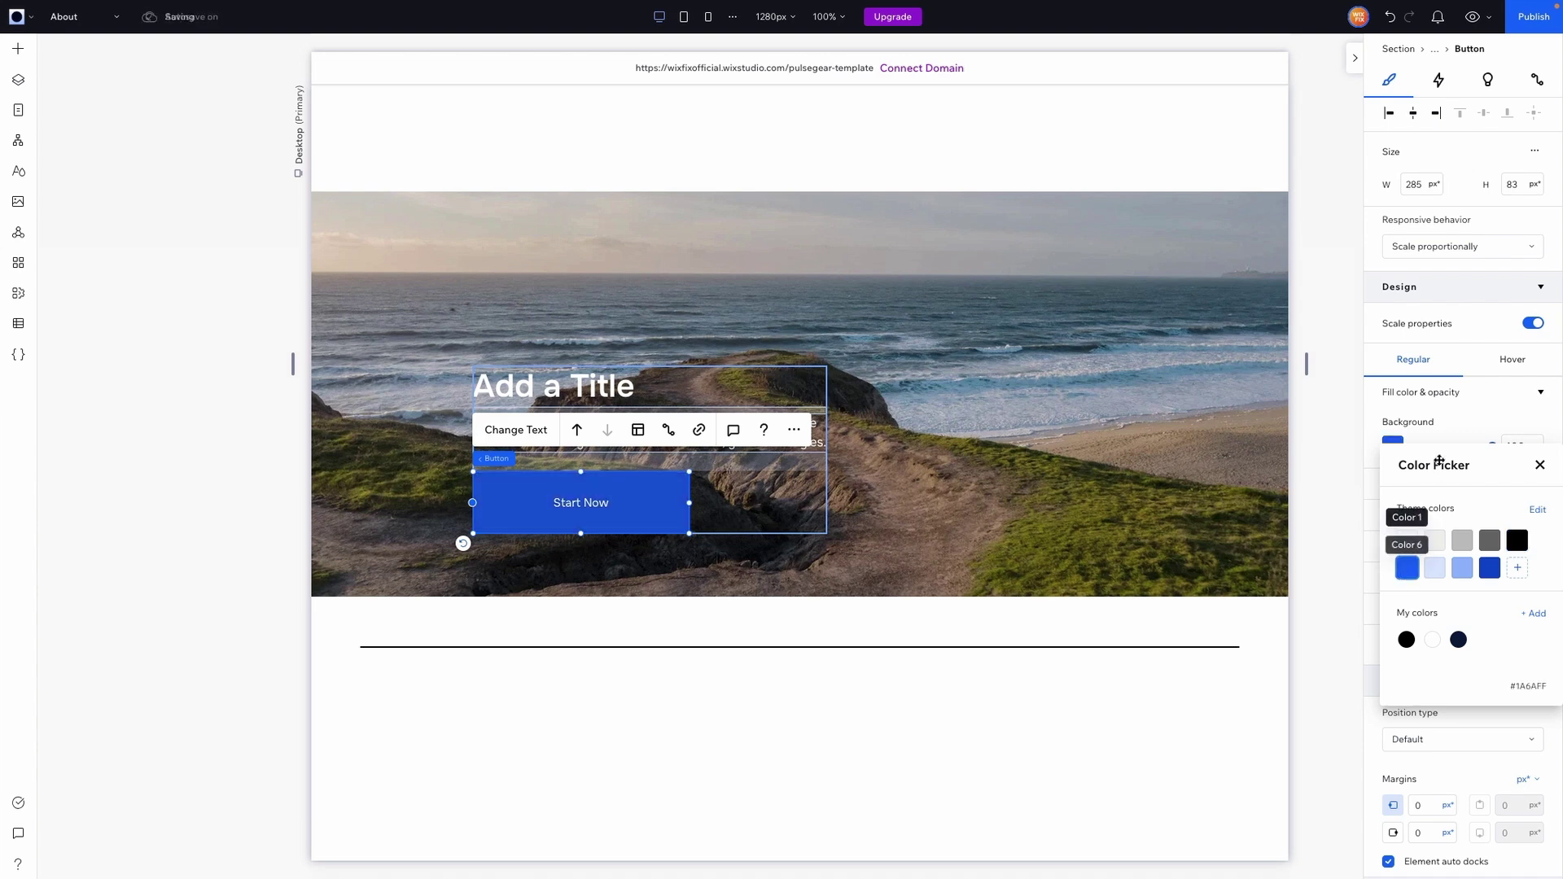
left_click(1450, 418)
Round all corners of the Start Now button with a radius of 99 px.
left_click(1404, 520)
left_click(1399, 564)
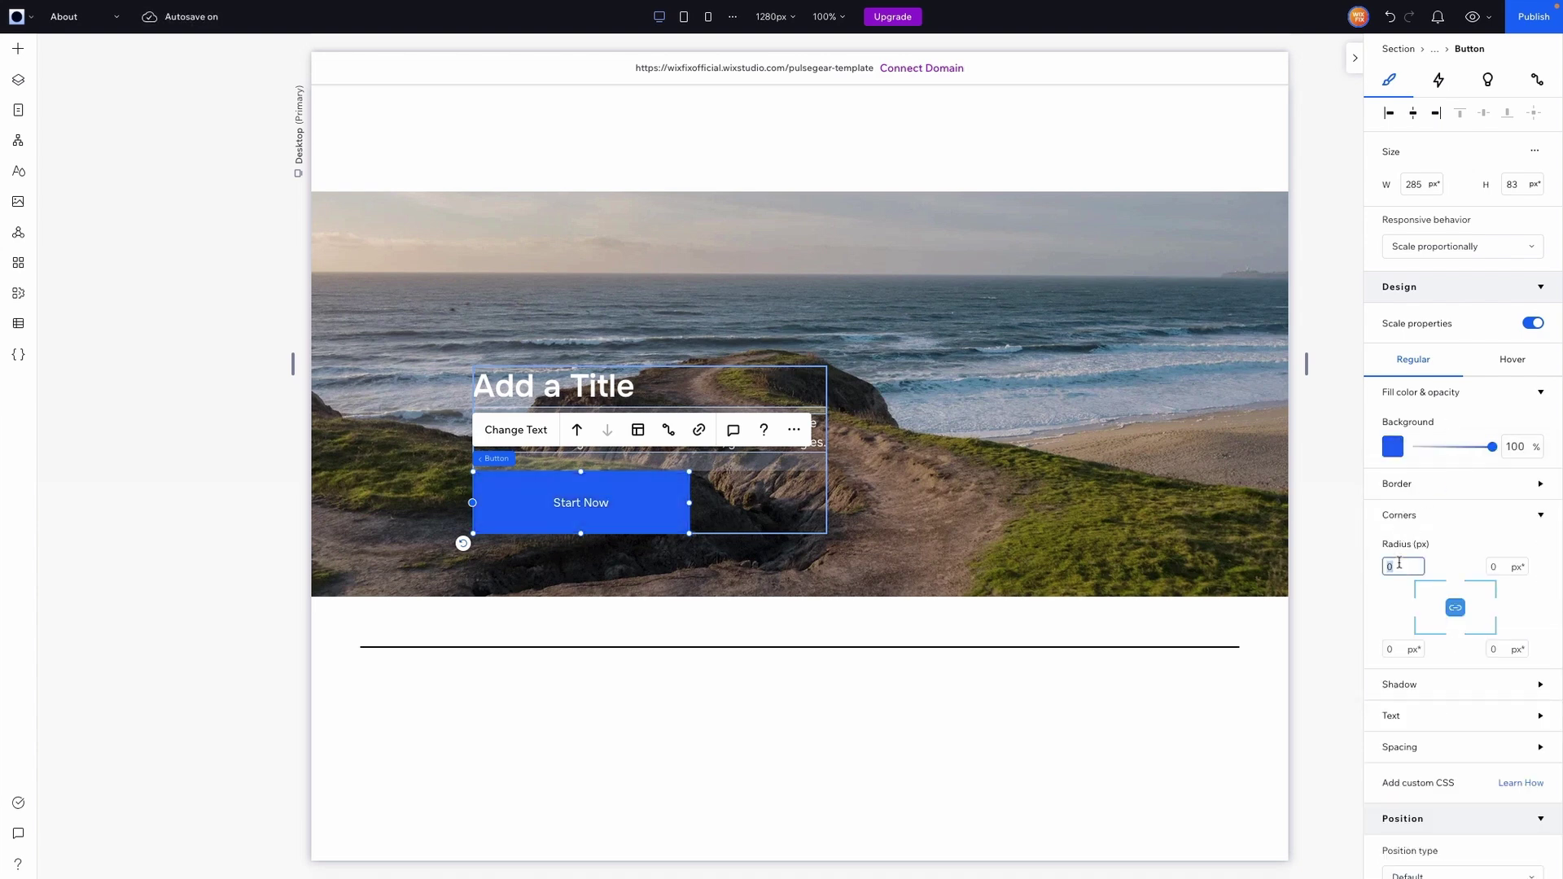
type("99")
key("Return")
Shrink the Start Now button to about 108 by 40 px and keep its responsive behavior on Scale proportionally.
left_click_drag(688, 533, 555, 488)
left_click(618, 487)
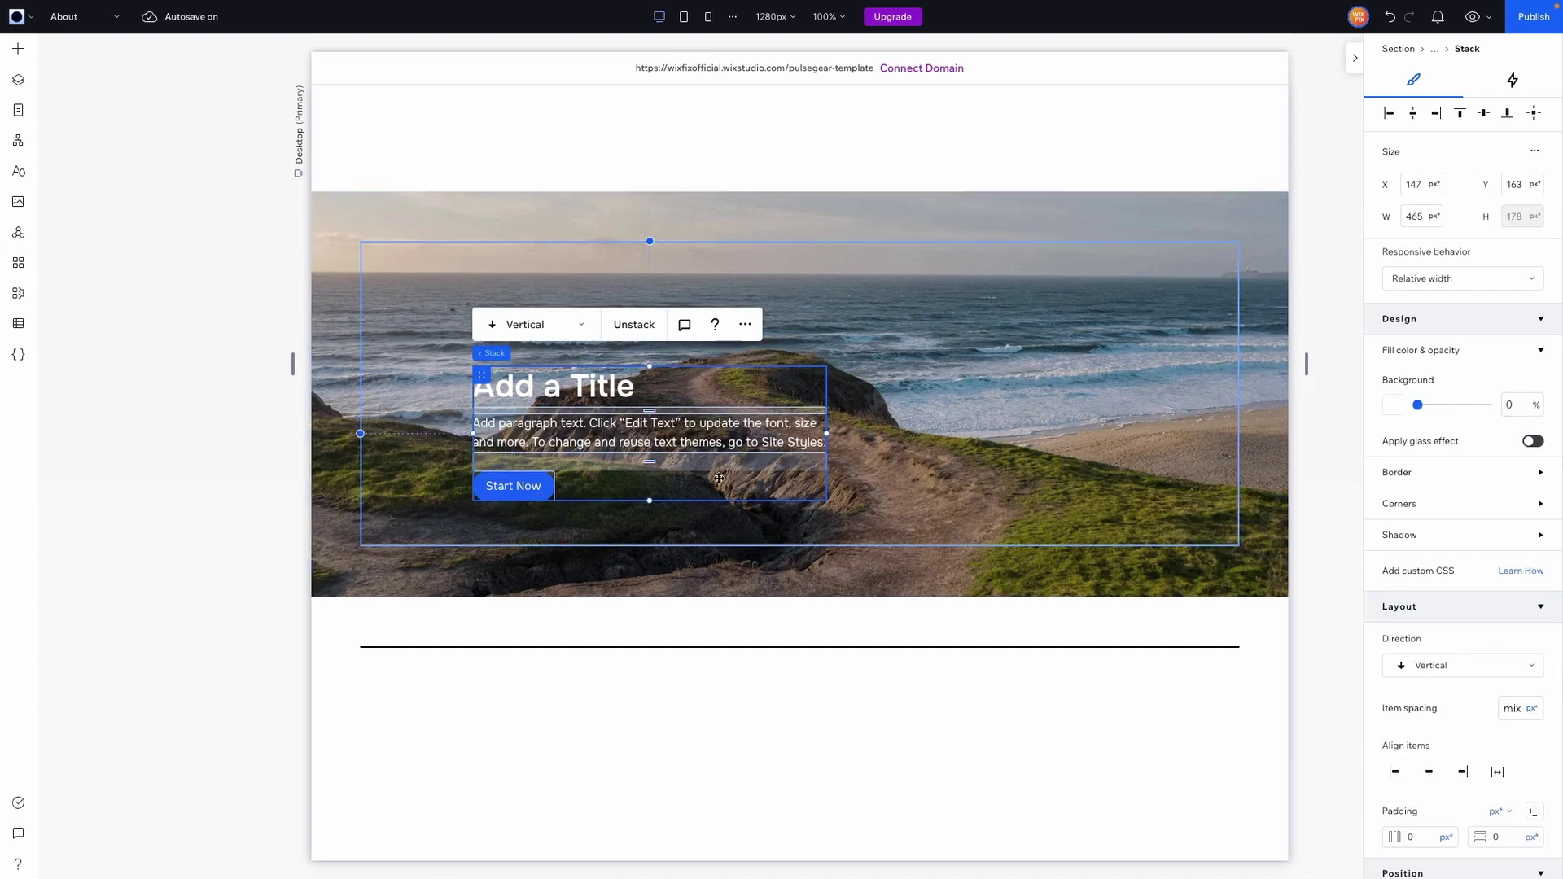
left_click(513, 486)
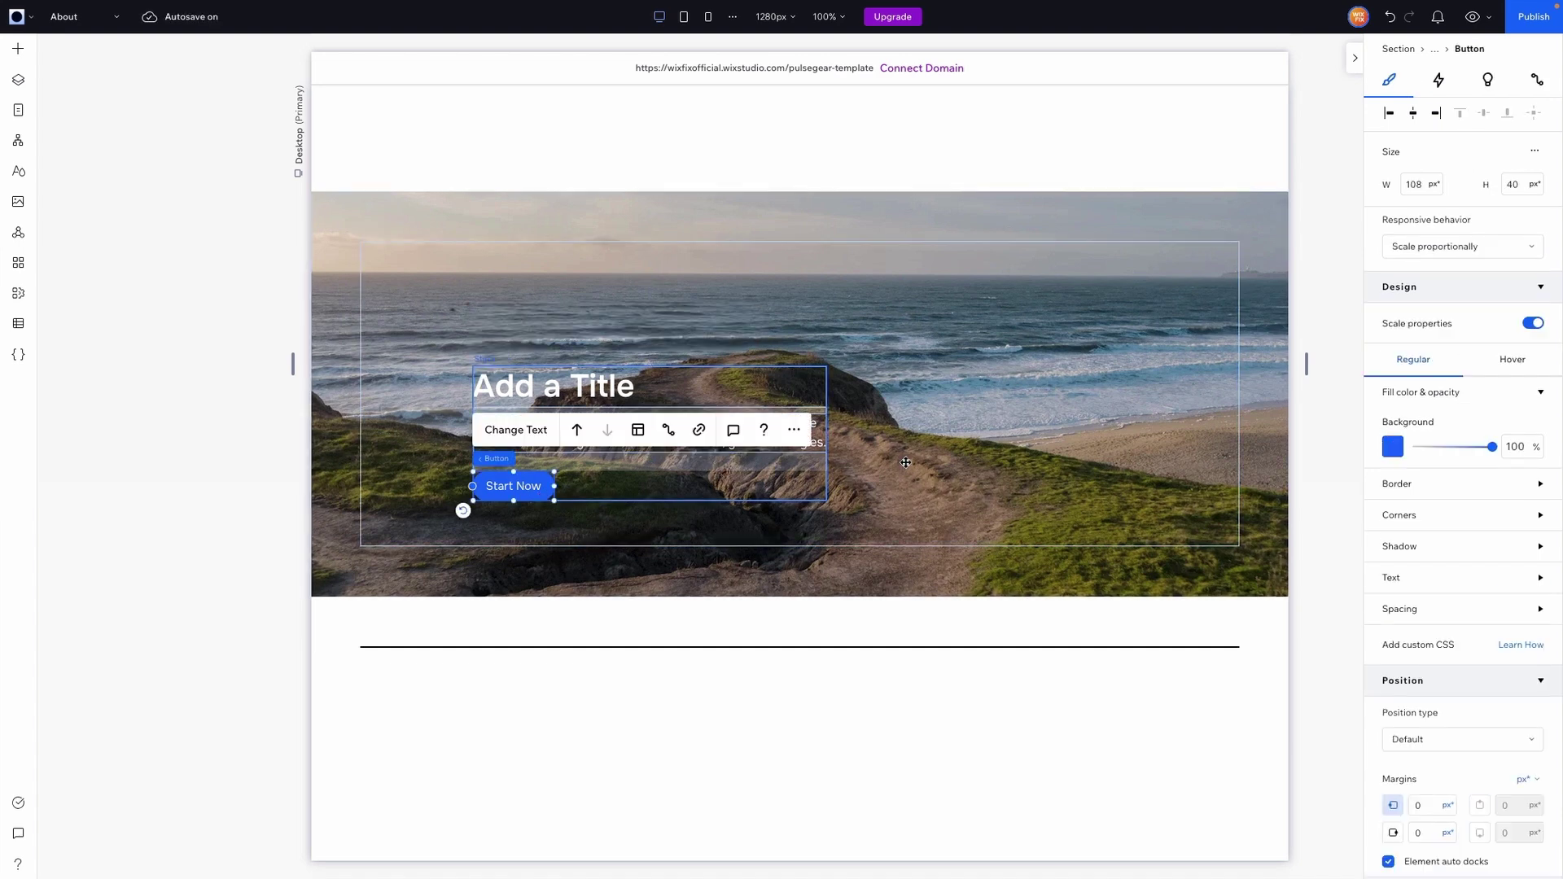
left_click(1434, 247)
left_click(1433, 303)
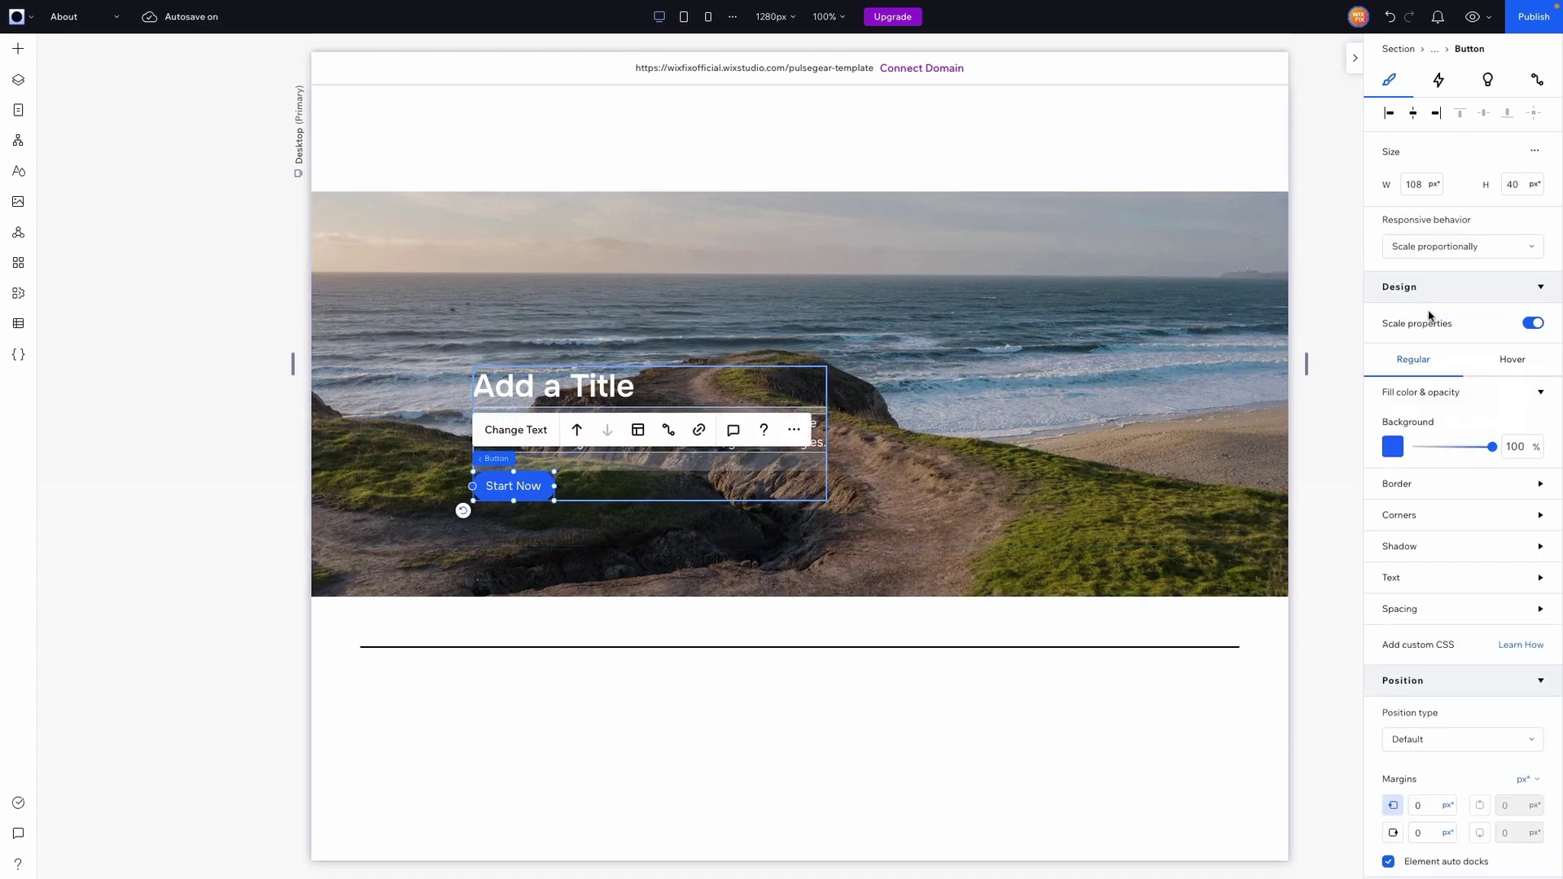
Set the title's maximum font size to 42 and enter a maximum font size for the paragraph.
left_click(752, 394)
left_click(1446, 482)
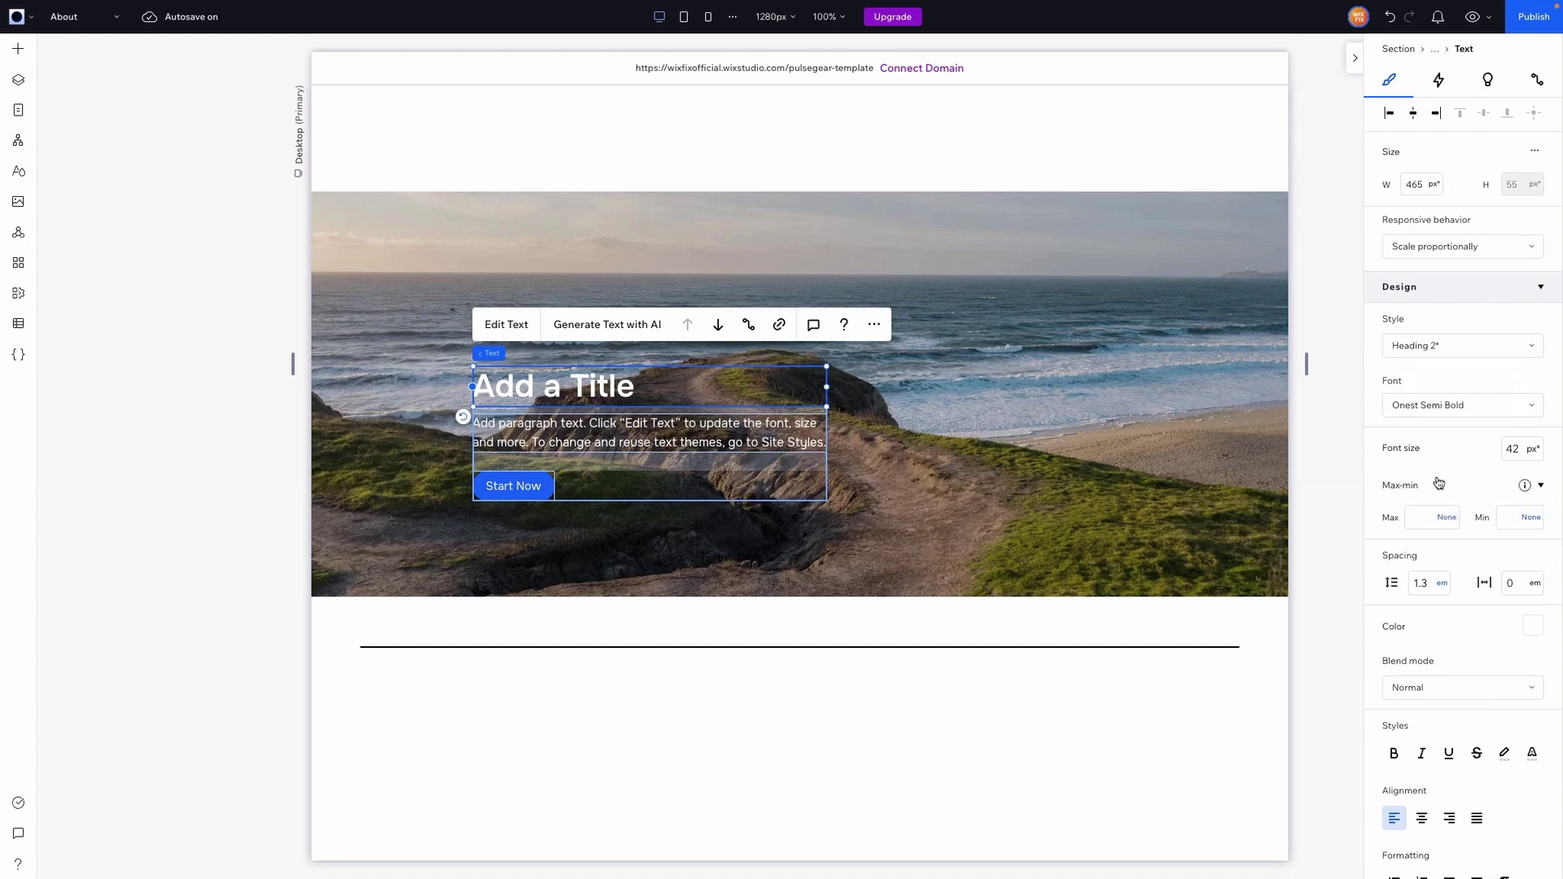
left_click(1418, 517)
type("42")
left_click(540, 441)
left_click(1425, 518)
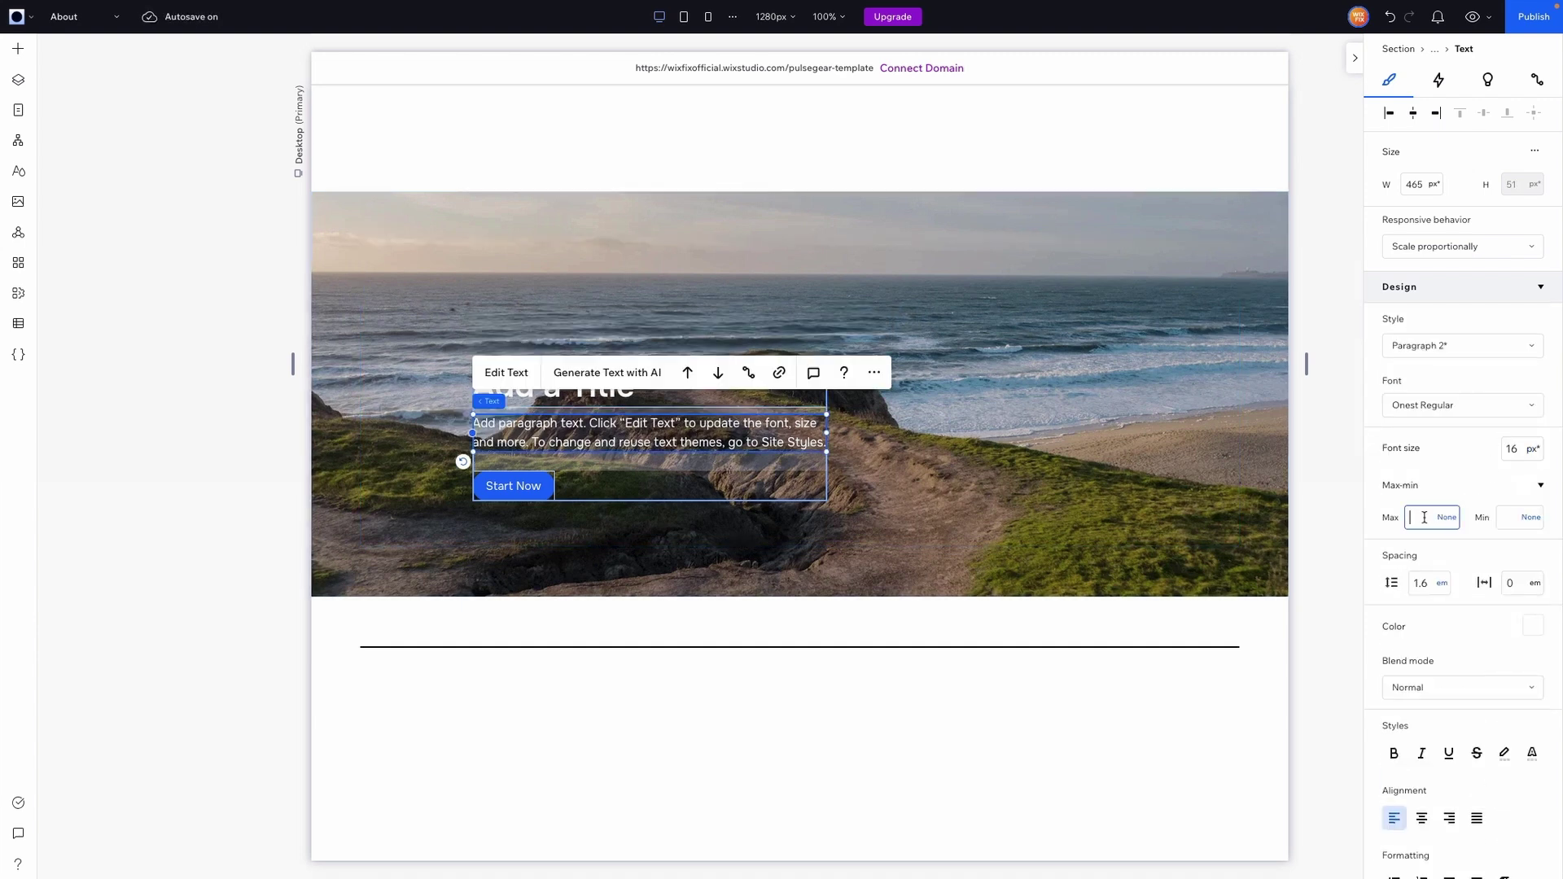
key("Return")
Set the stack's item spacing to 12 px and align the stack to the inner container's left and bottom edges.
left_click(598, 470)
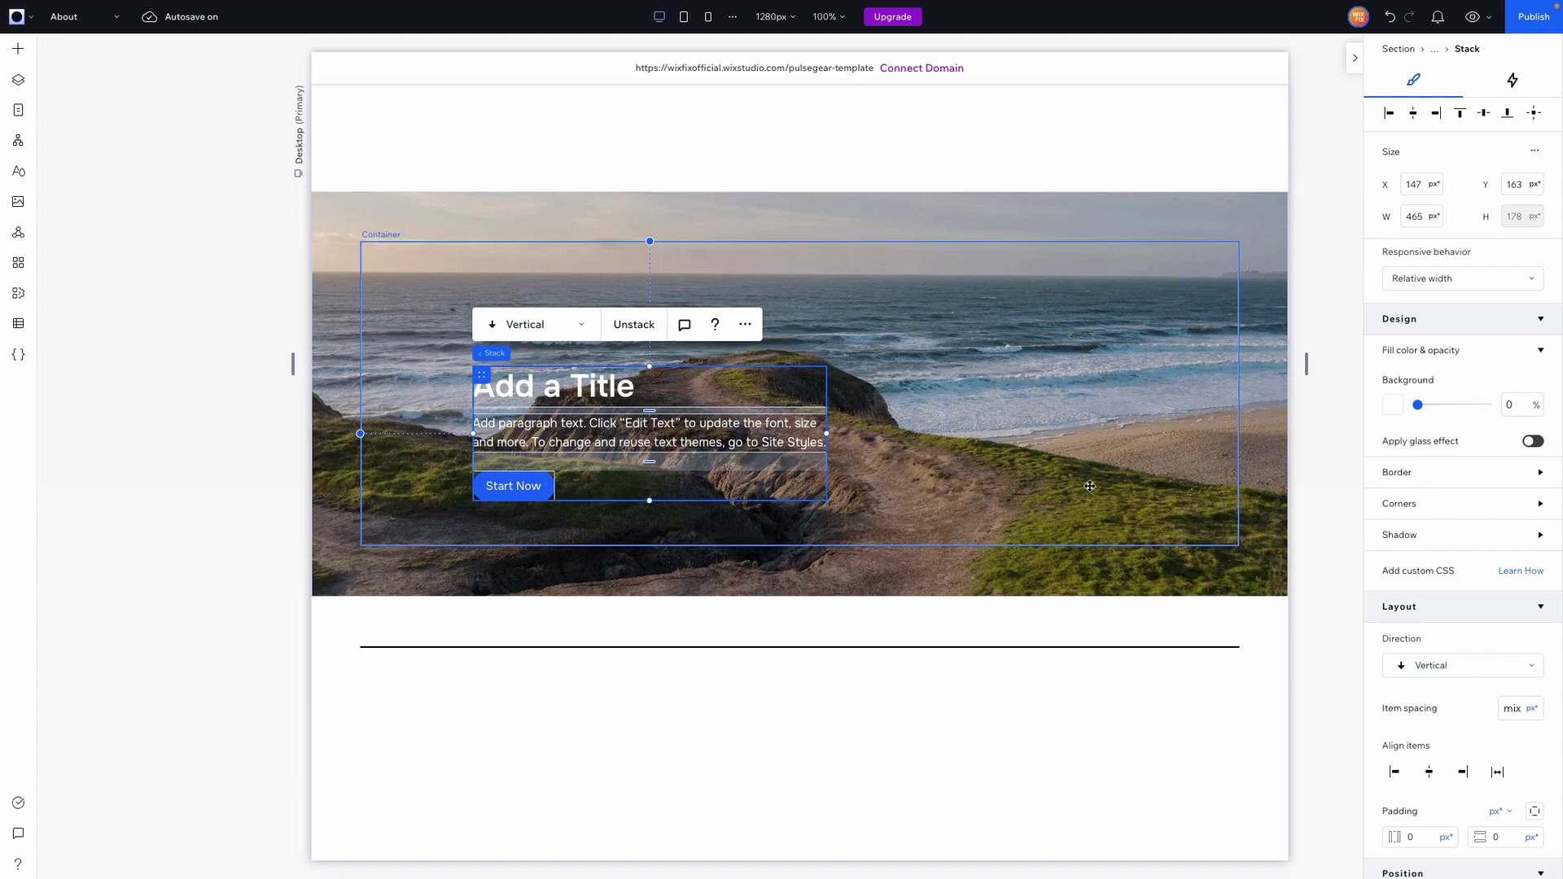
left_click(1511, 708)
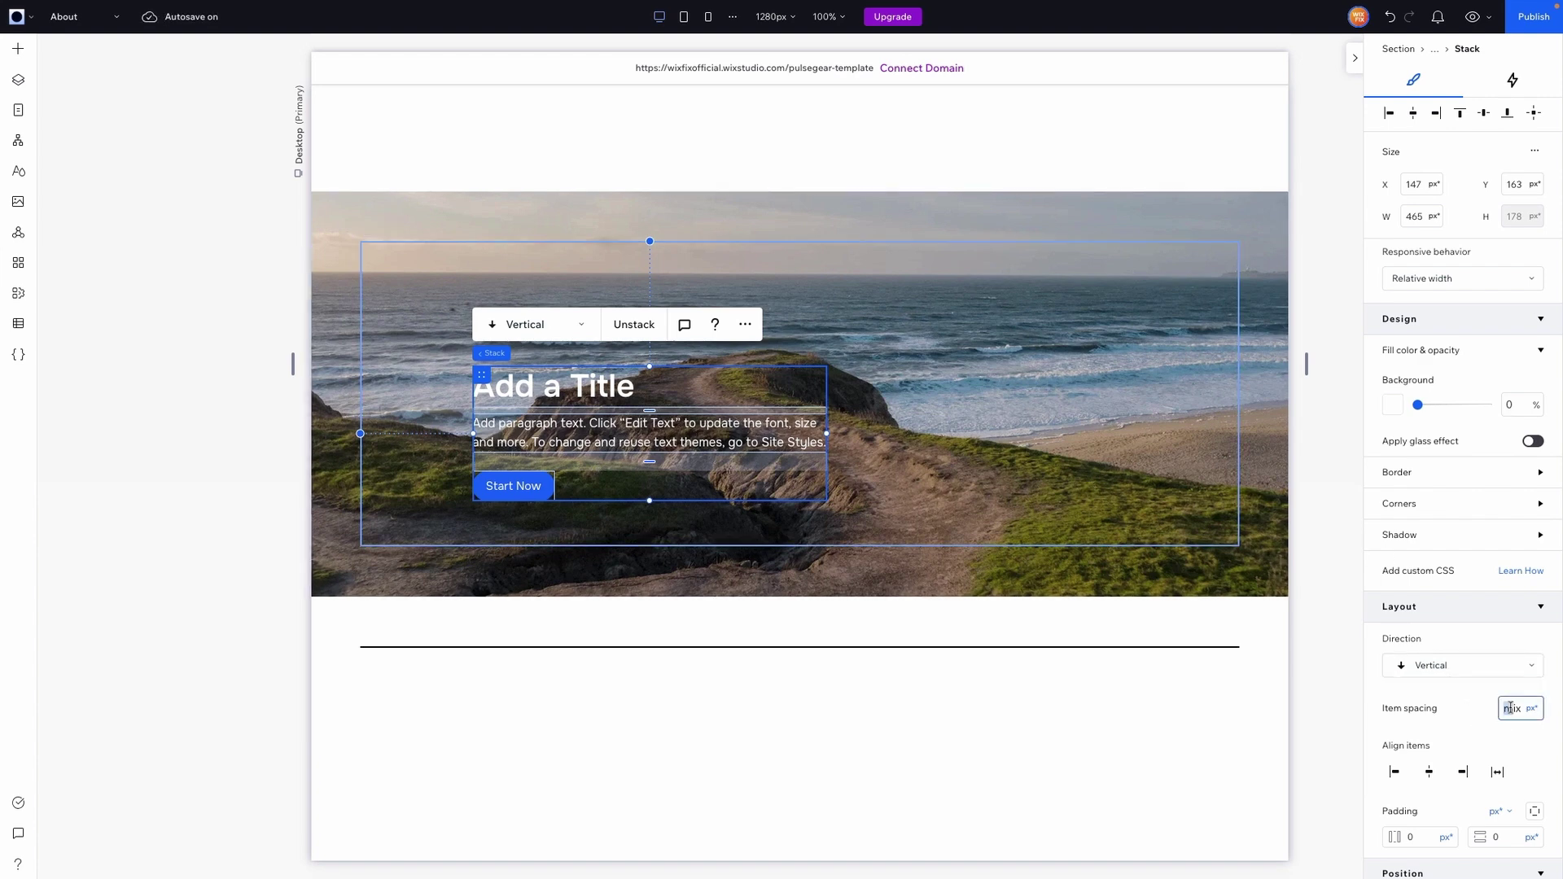
type("12")
key("Return")
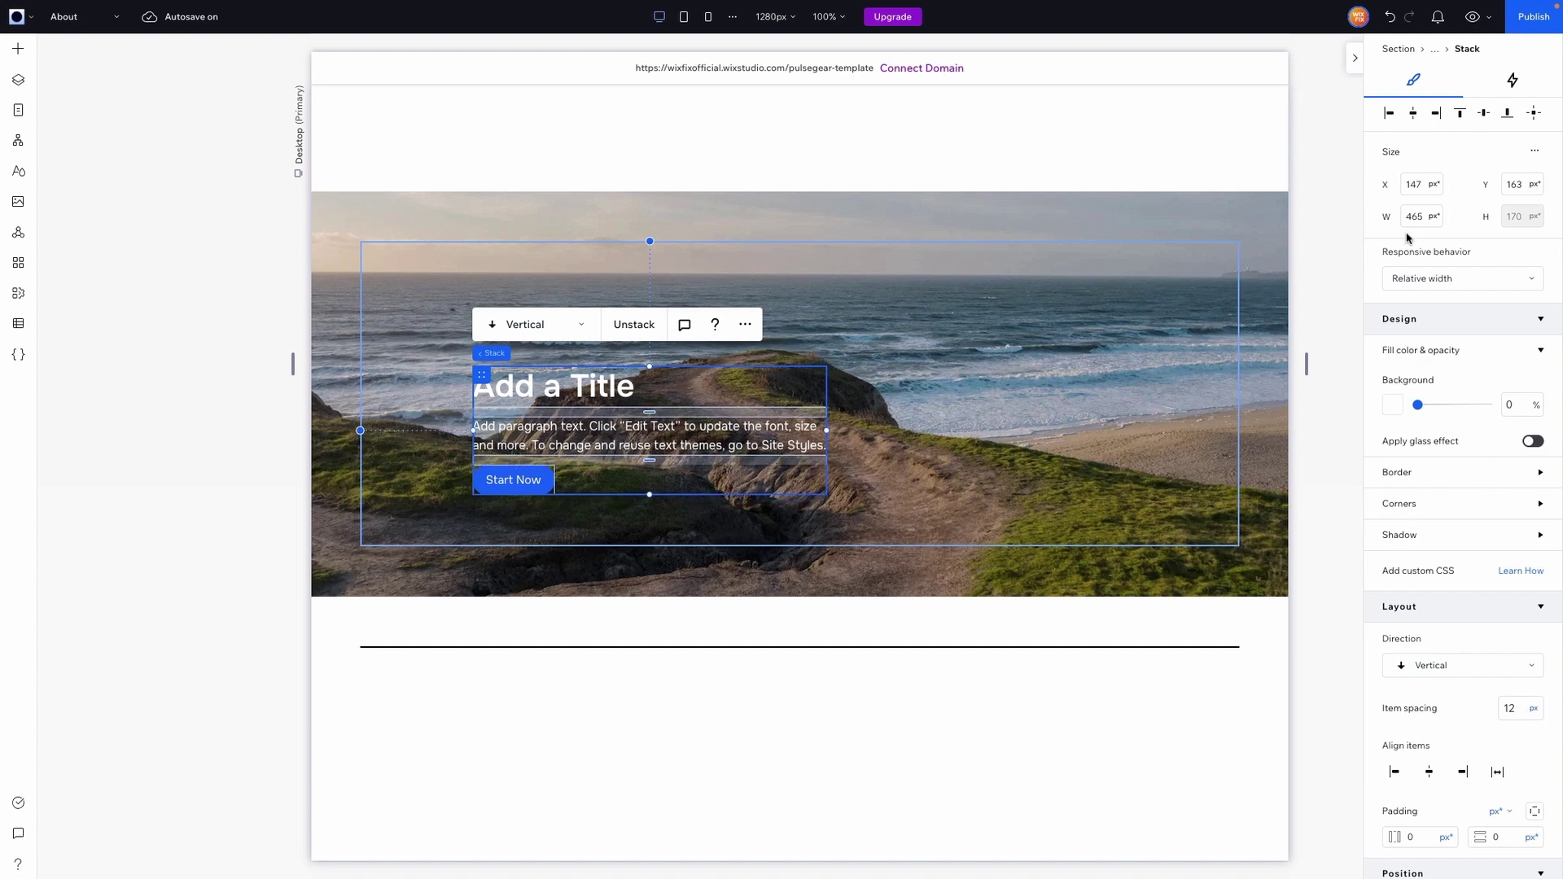
left_click(1390, 114)
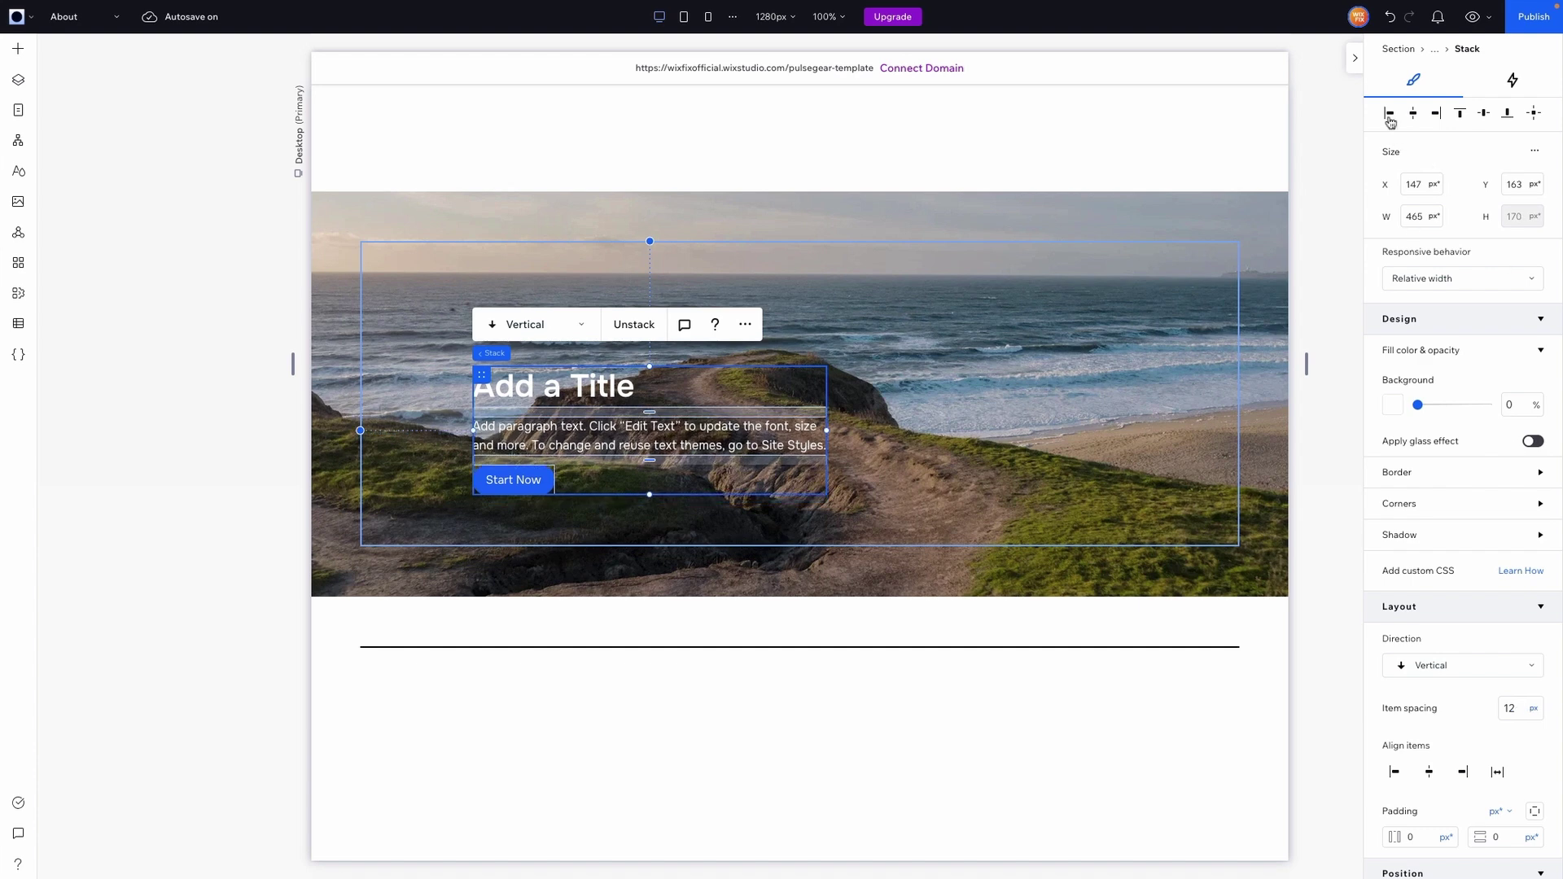
left_click(1508, 114)
left_click(1335, 431)
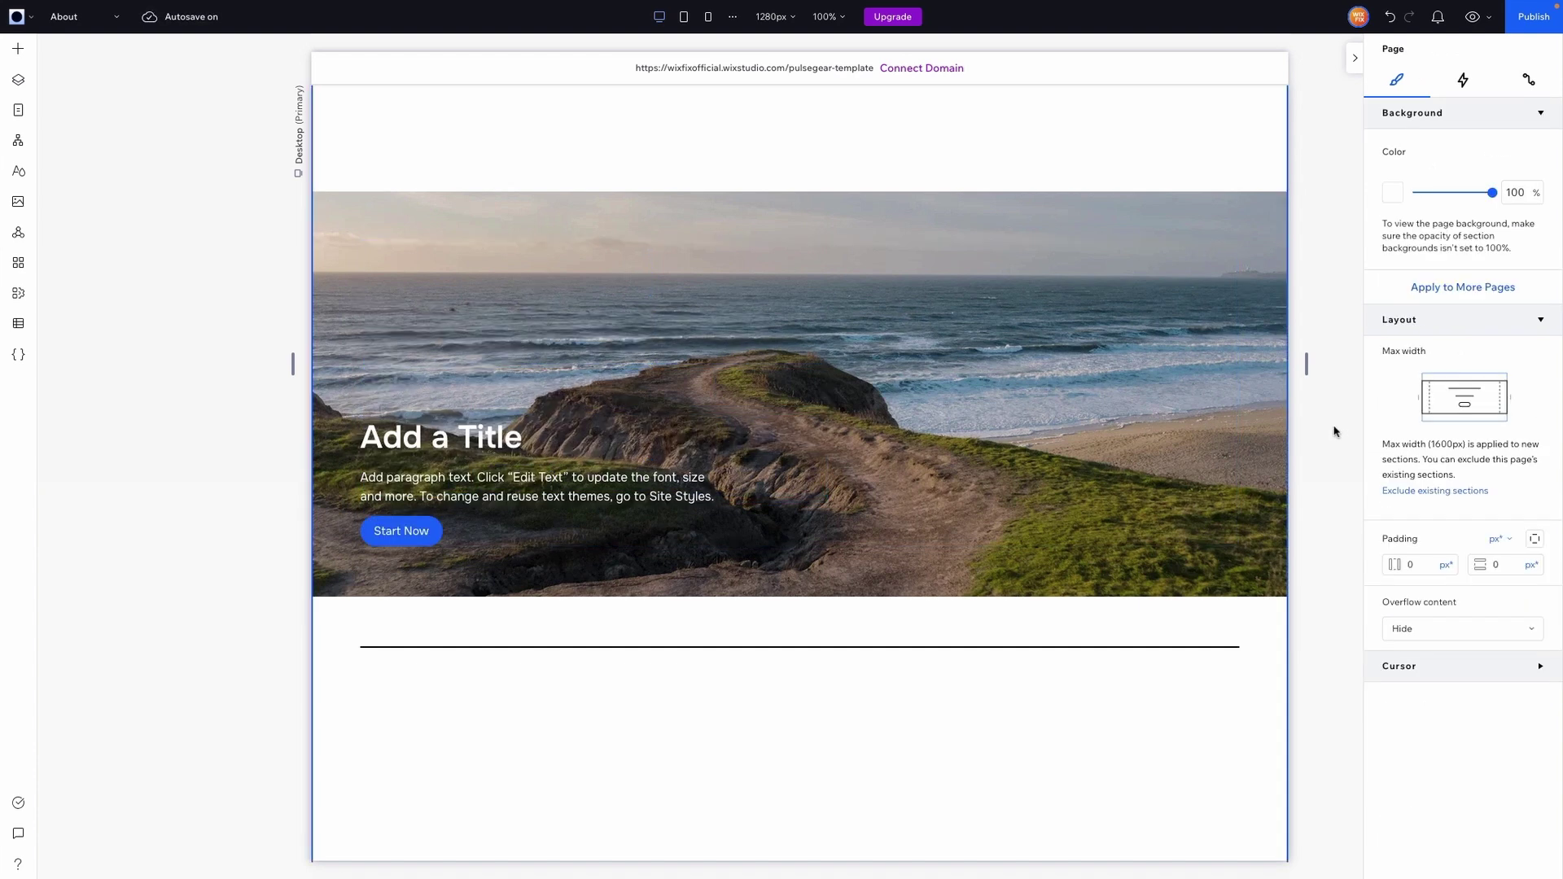
Set the outer container's background opacity to 44% and shift its linear gradient's transparent stop inward.
left_click(1270, 422)
left_click_drag(1417, 412, 1450, 420)
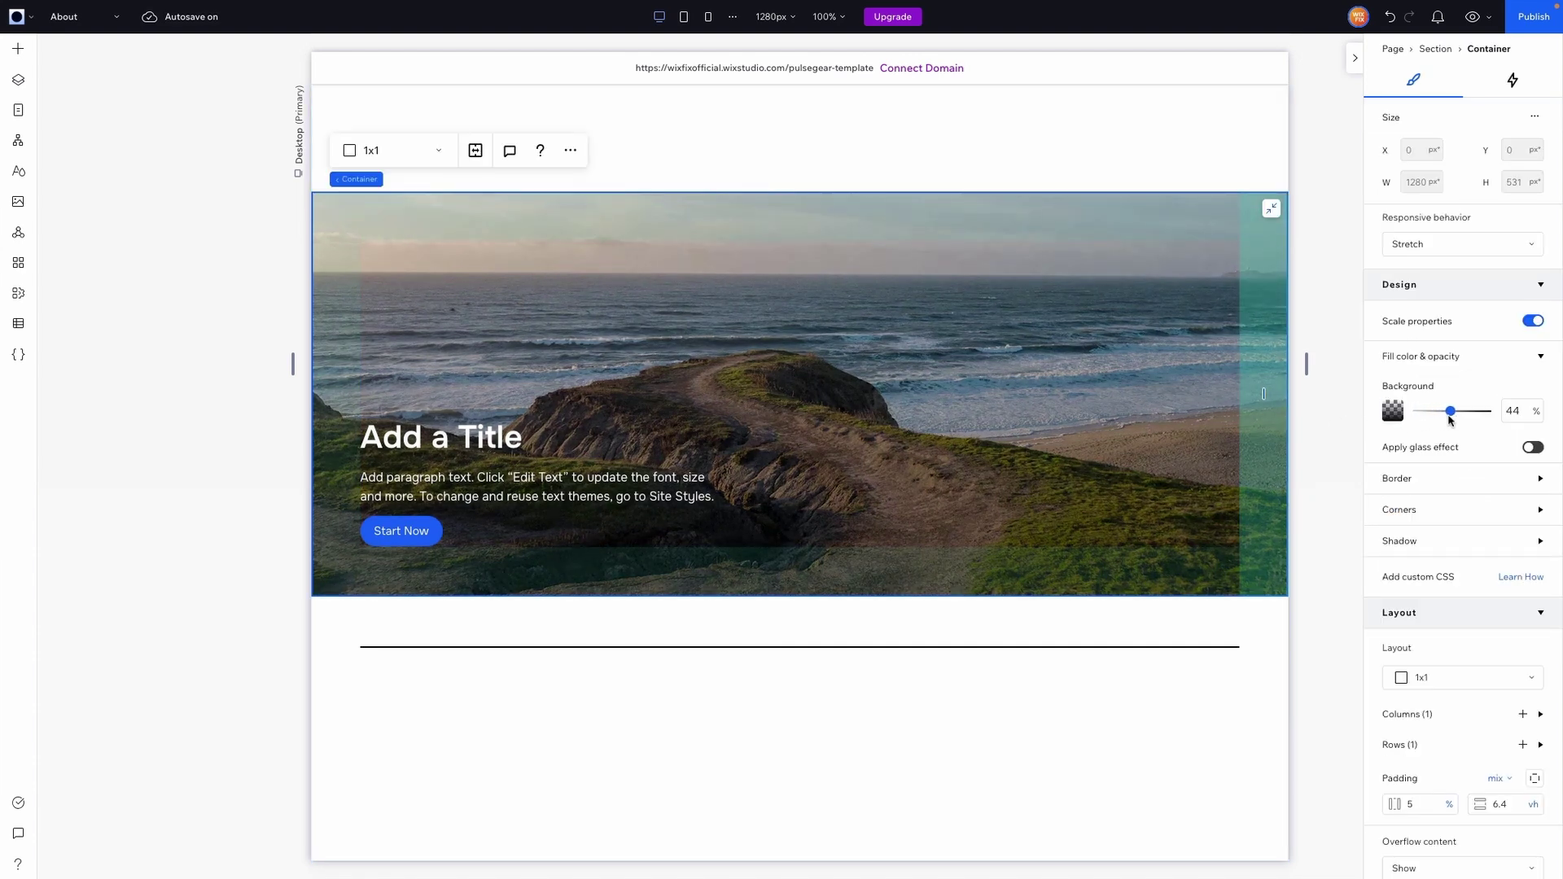
left_click(1396, 413)
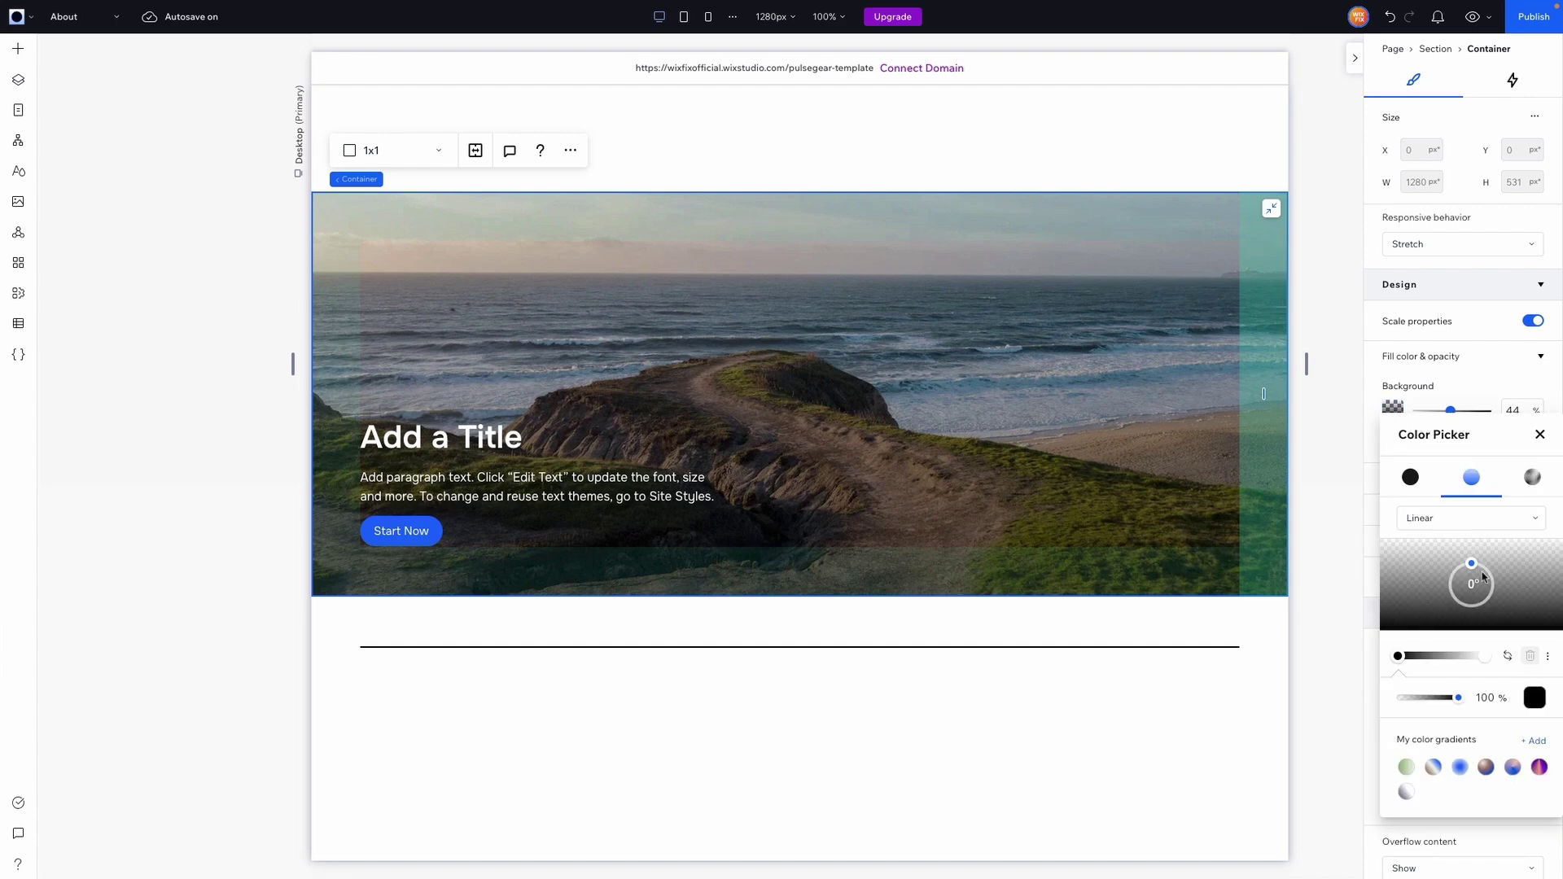
left_click_drag(1487, 656, 1469, 658)
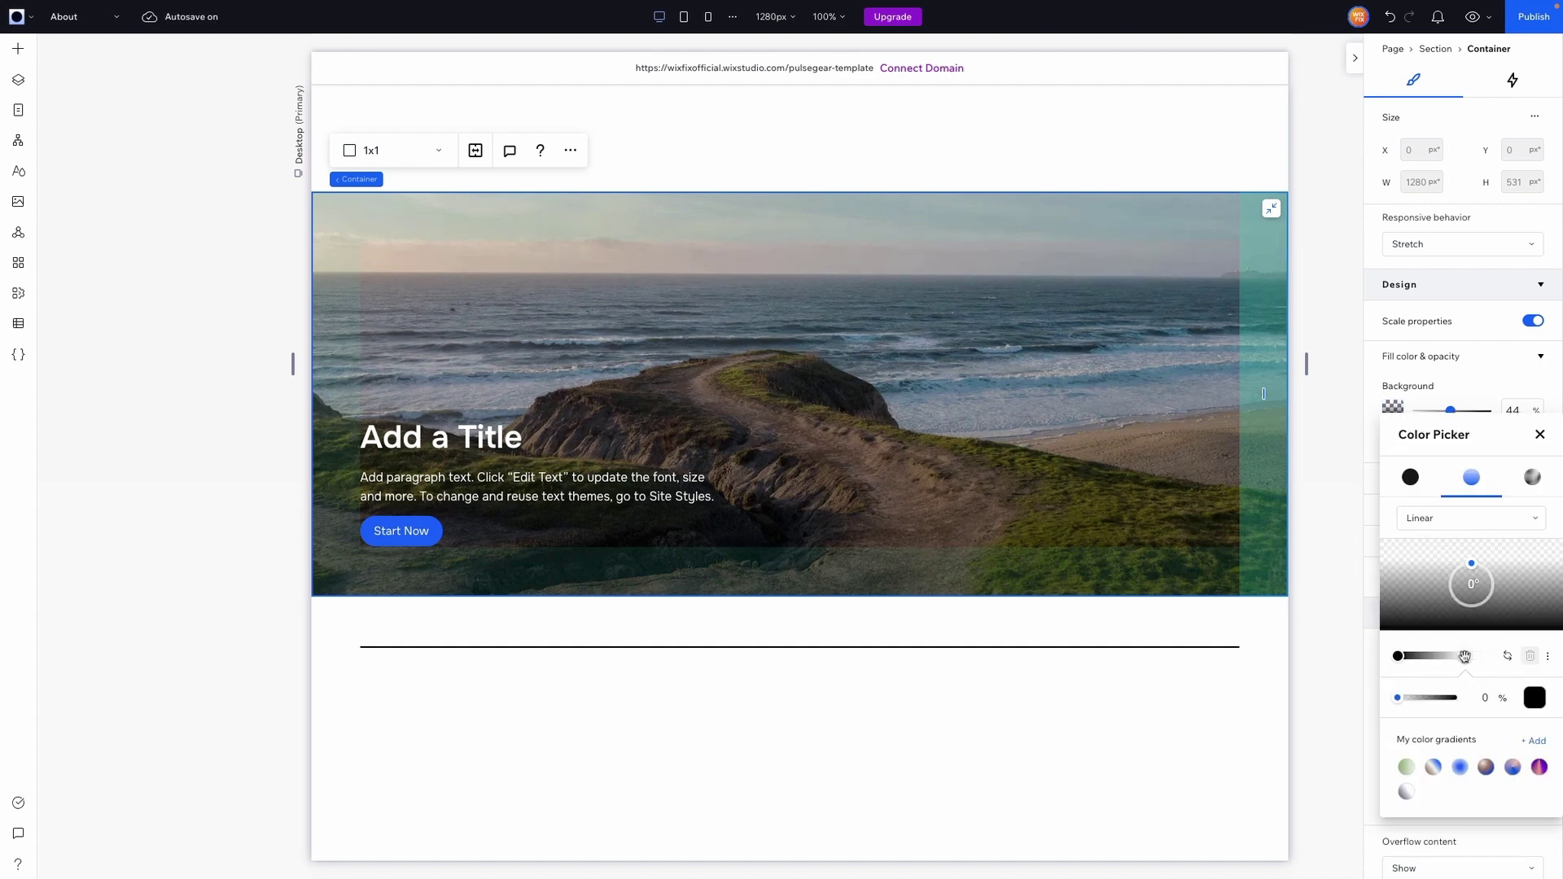
left_click(1324, 562)
Review the sections above and below the hero and inspect the max width setting of the section below.
scroll(1324, 562, "down", 1)
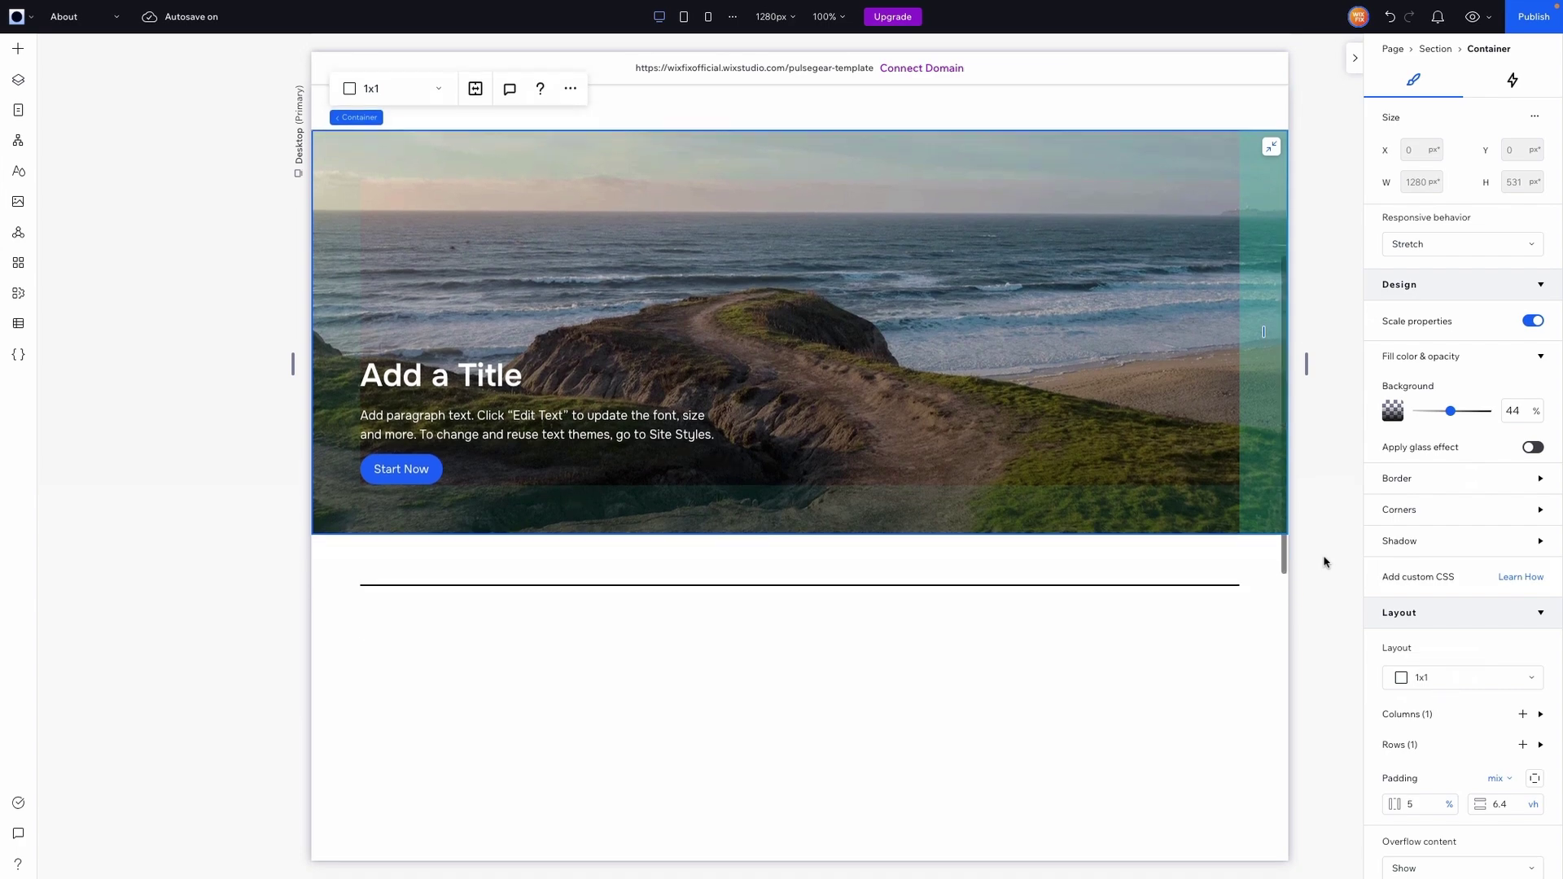
scroll(1324, 562, "up", 3)
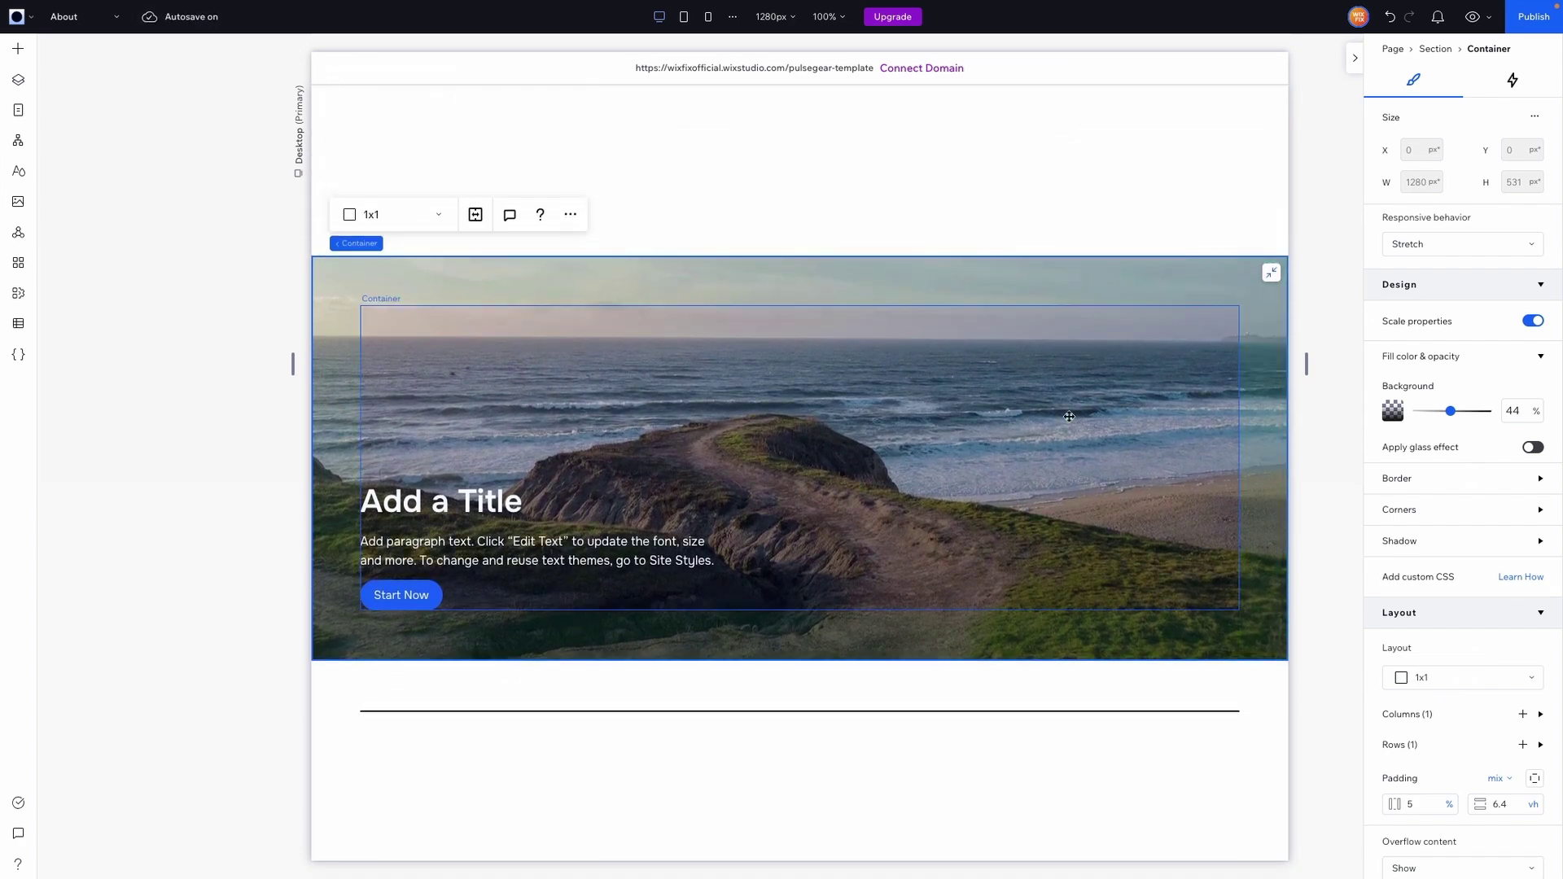
scroll(827, 171, "up", 5)
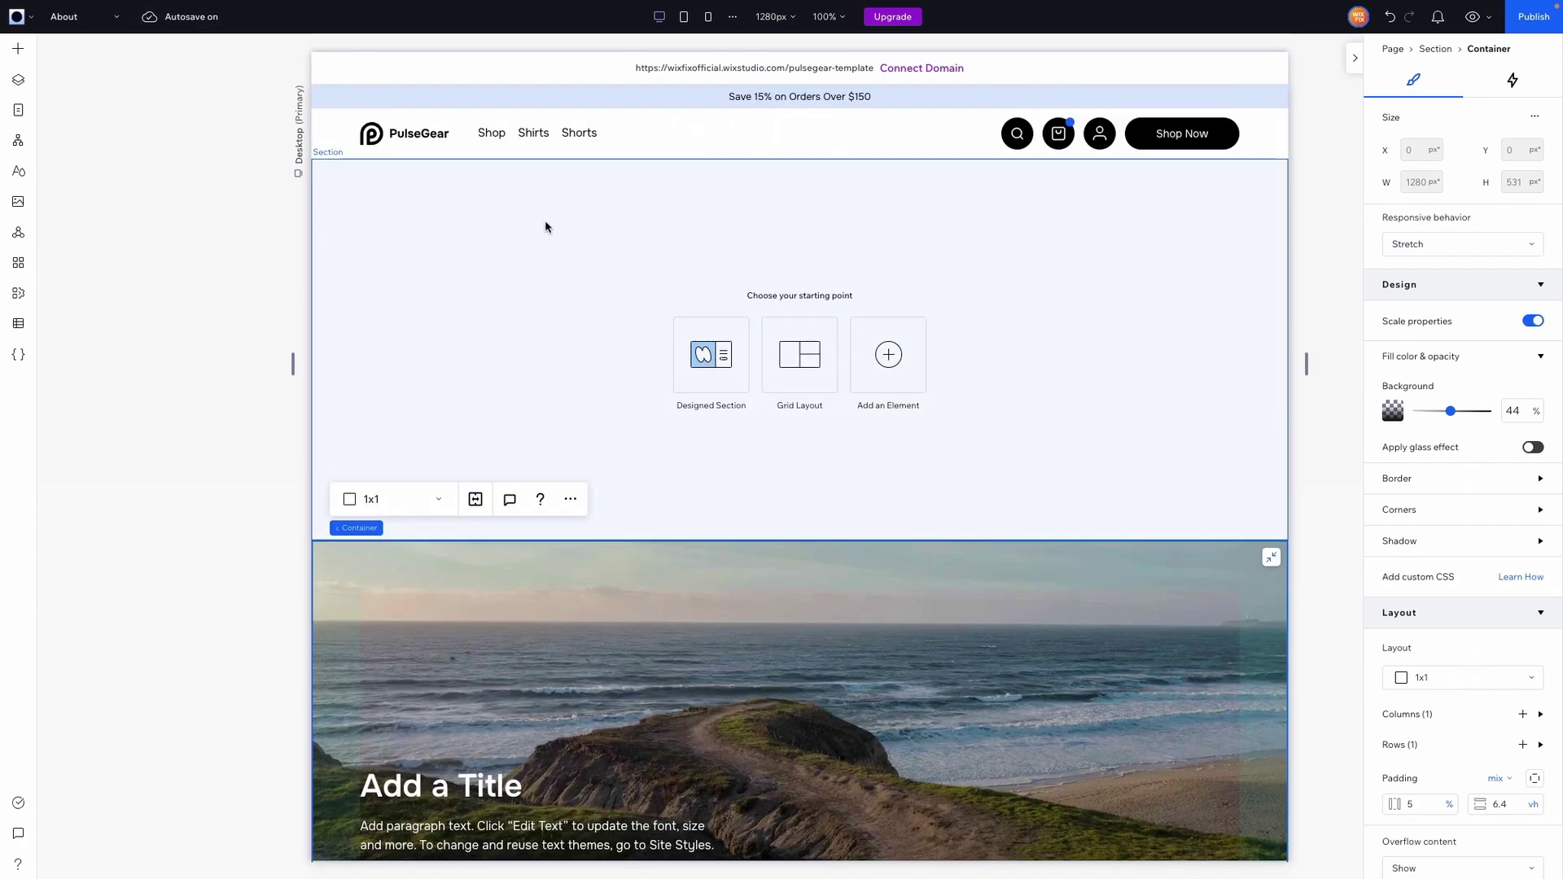
scroll(545, 226, "down", 10)
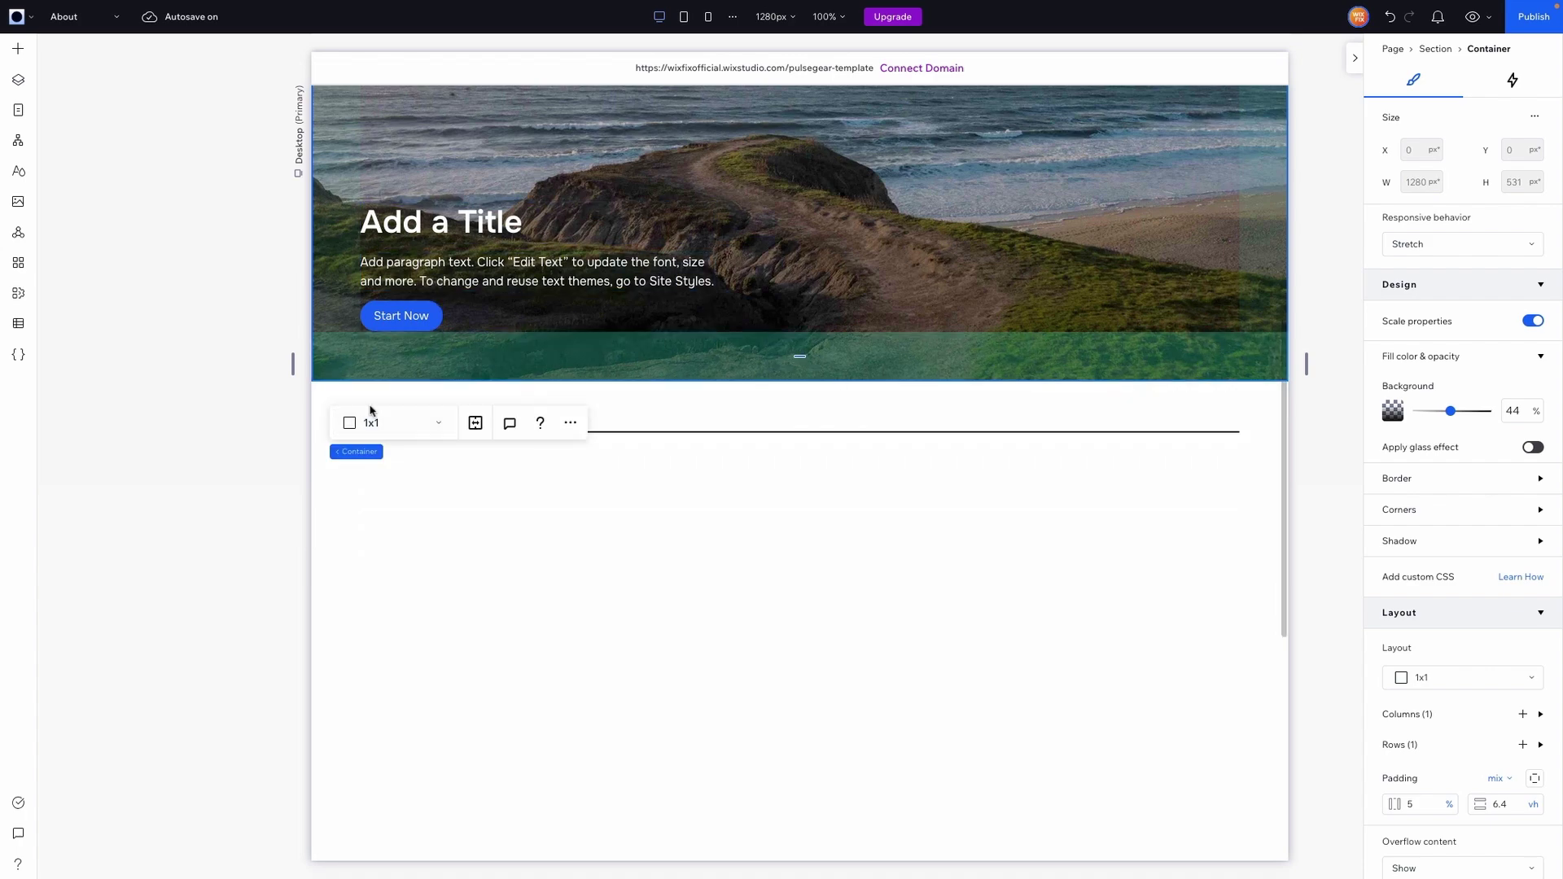
left_click(342, 373)
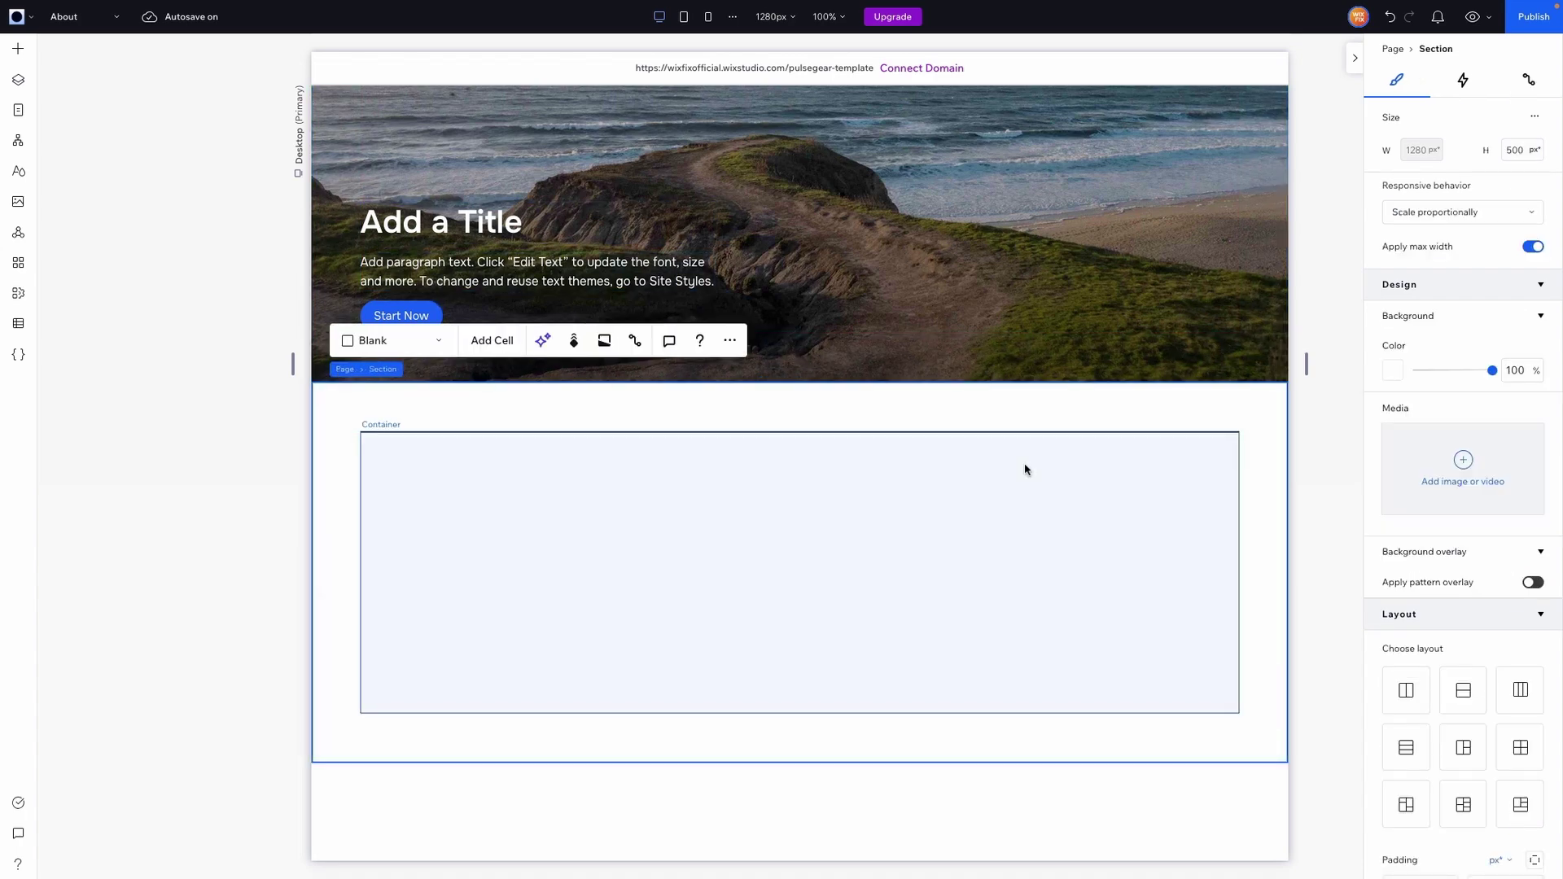
scroll(1025, 469, "up", 5)
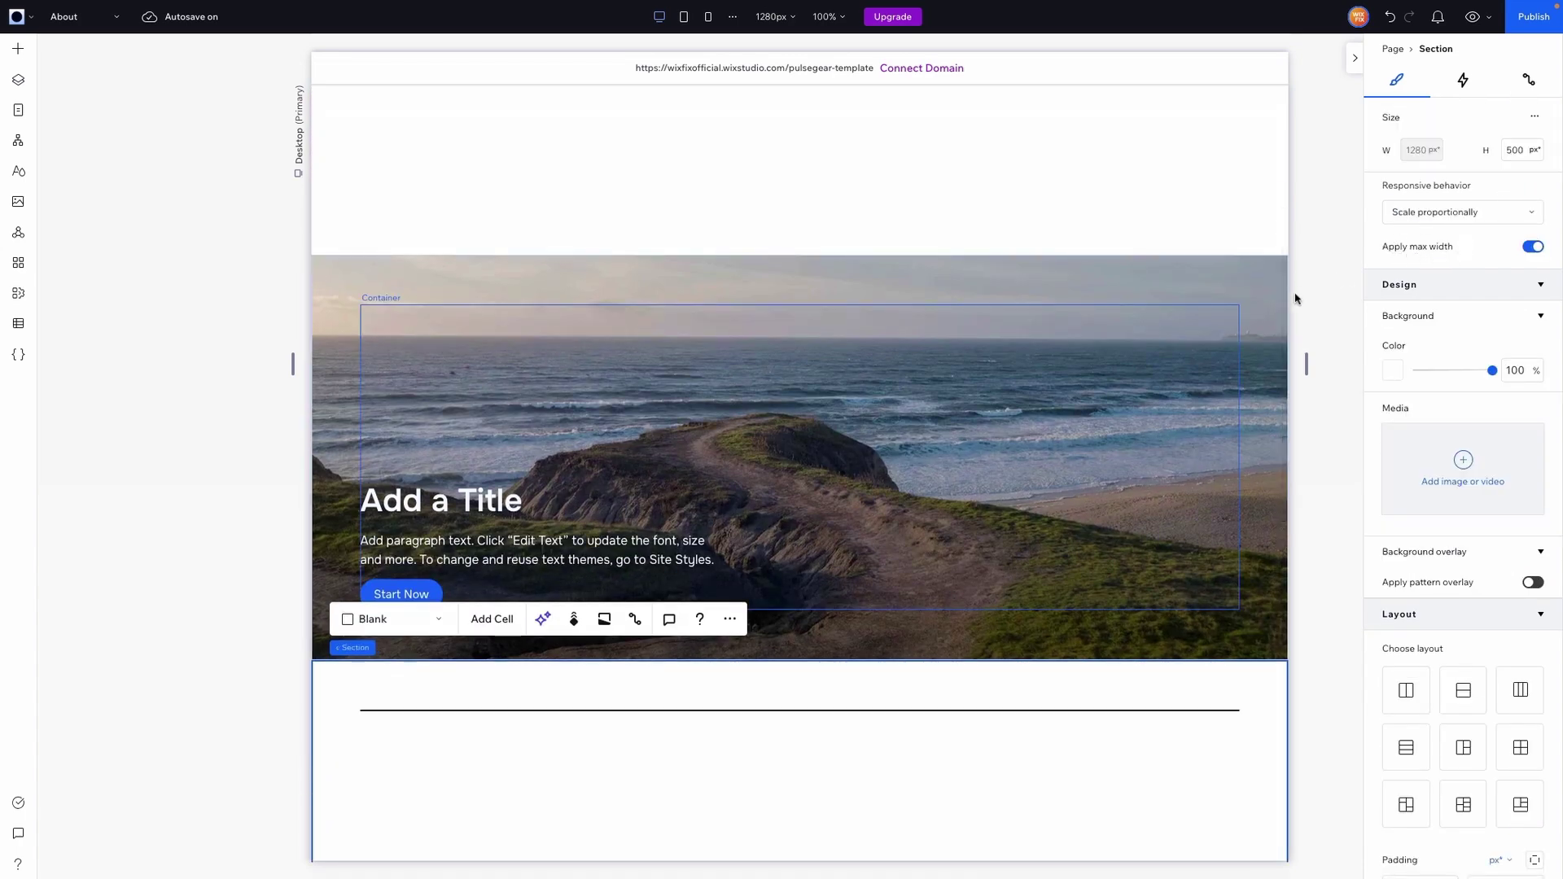
Test max width on the hero section with the canvas widened to 1932 px, and revert both changes.
left_click(1253, 290)
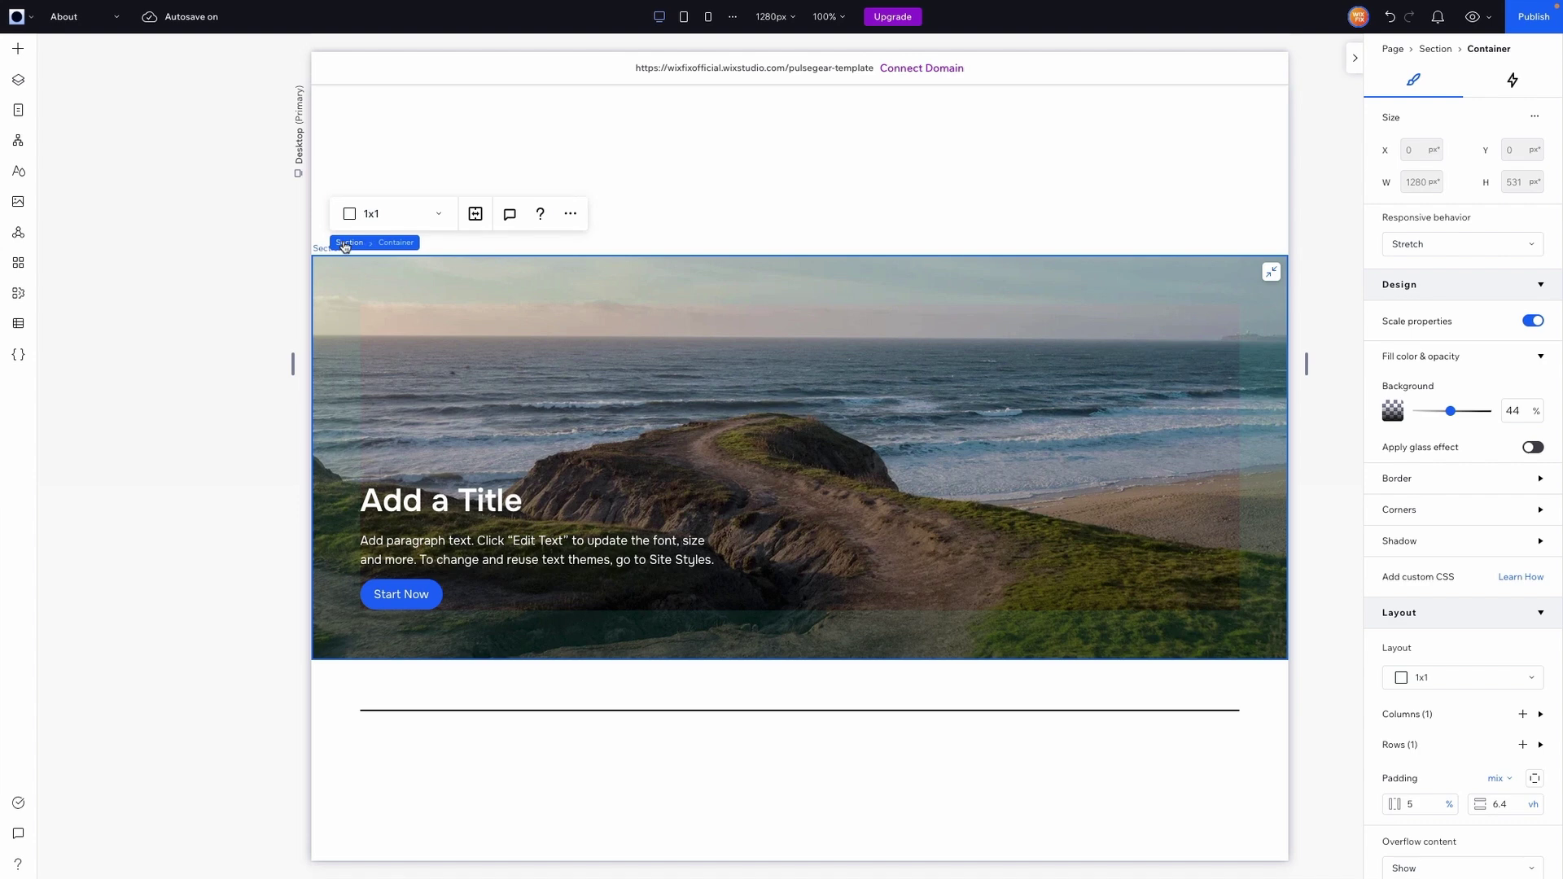
left_click(349, 243)
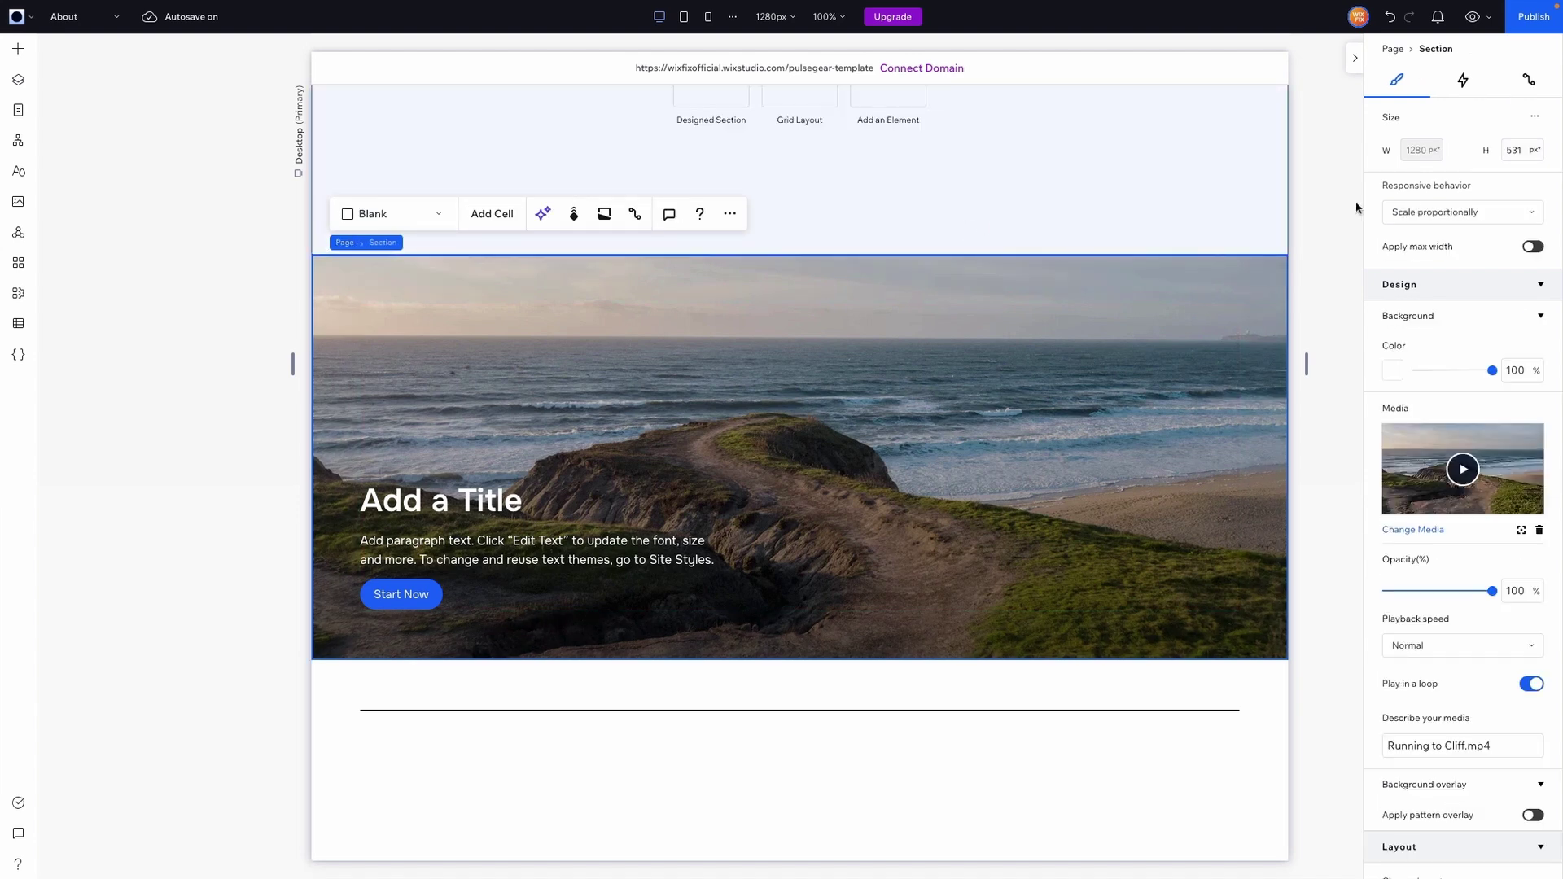
left_click(1535, 248)
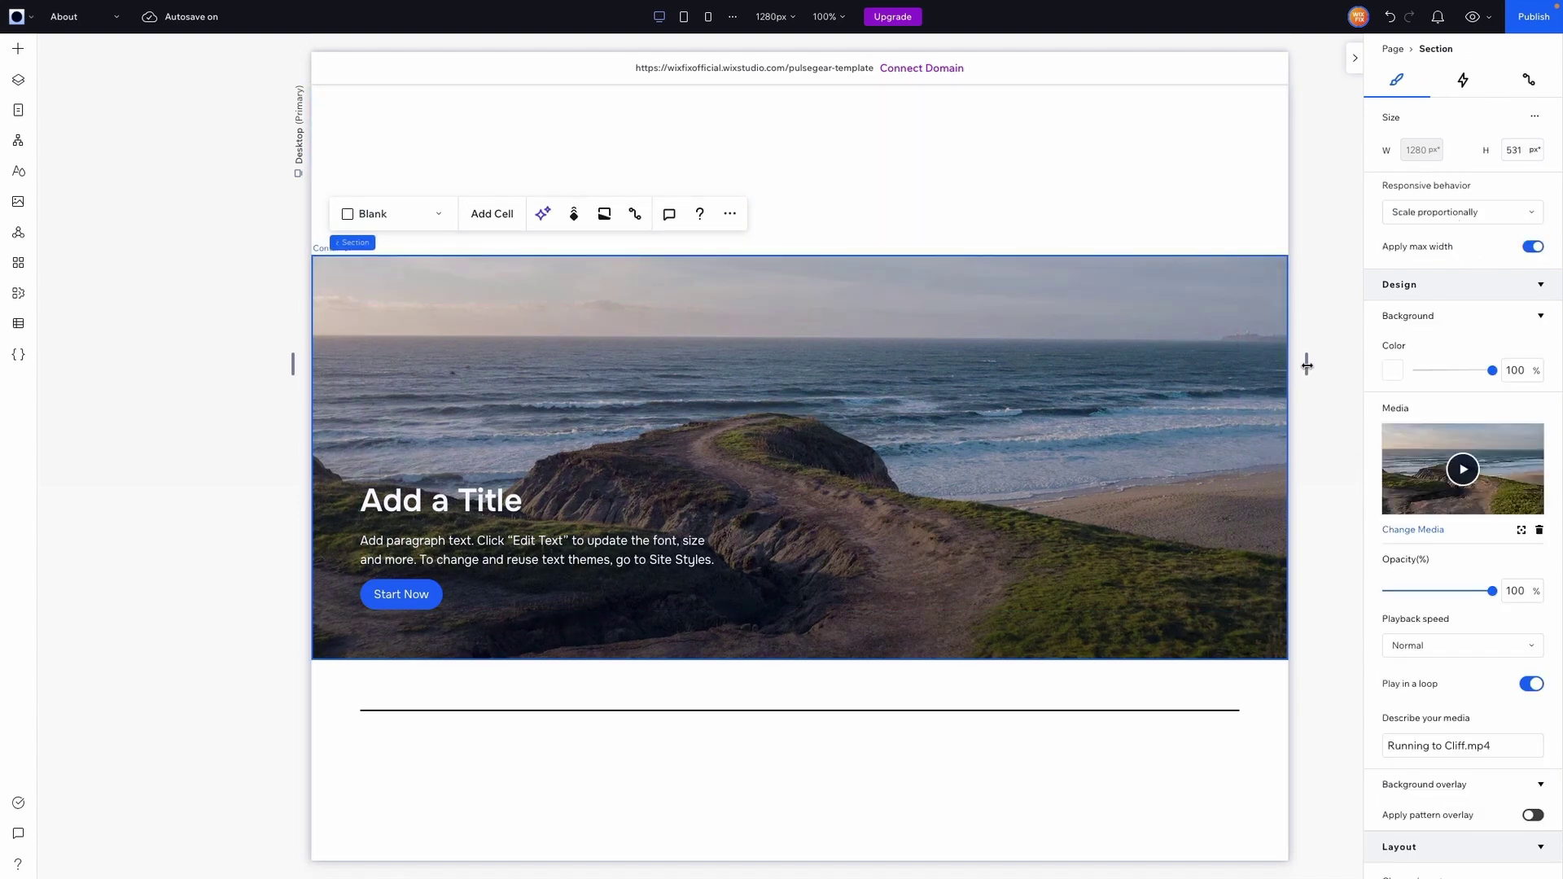
left_click_drag(293, 362, 46, 363)
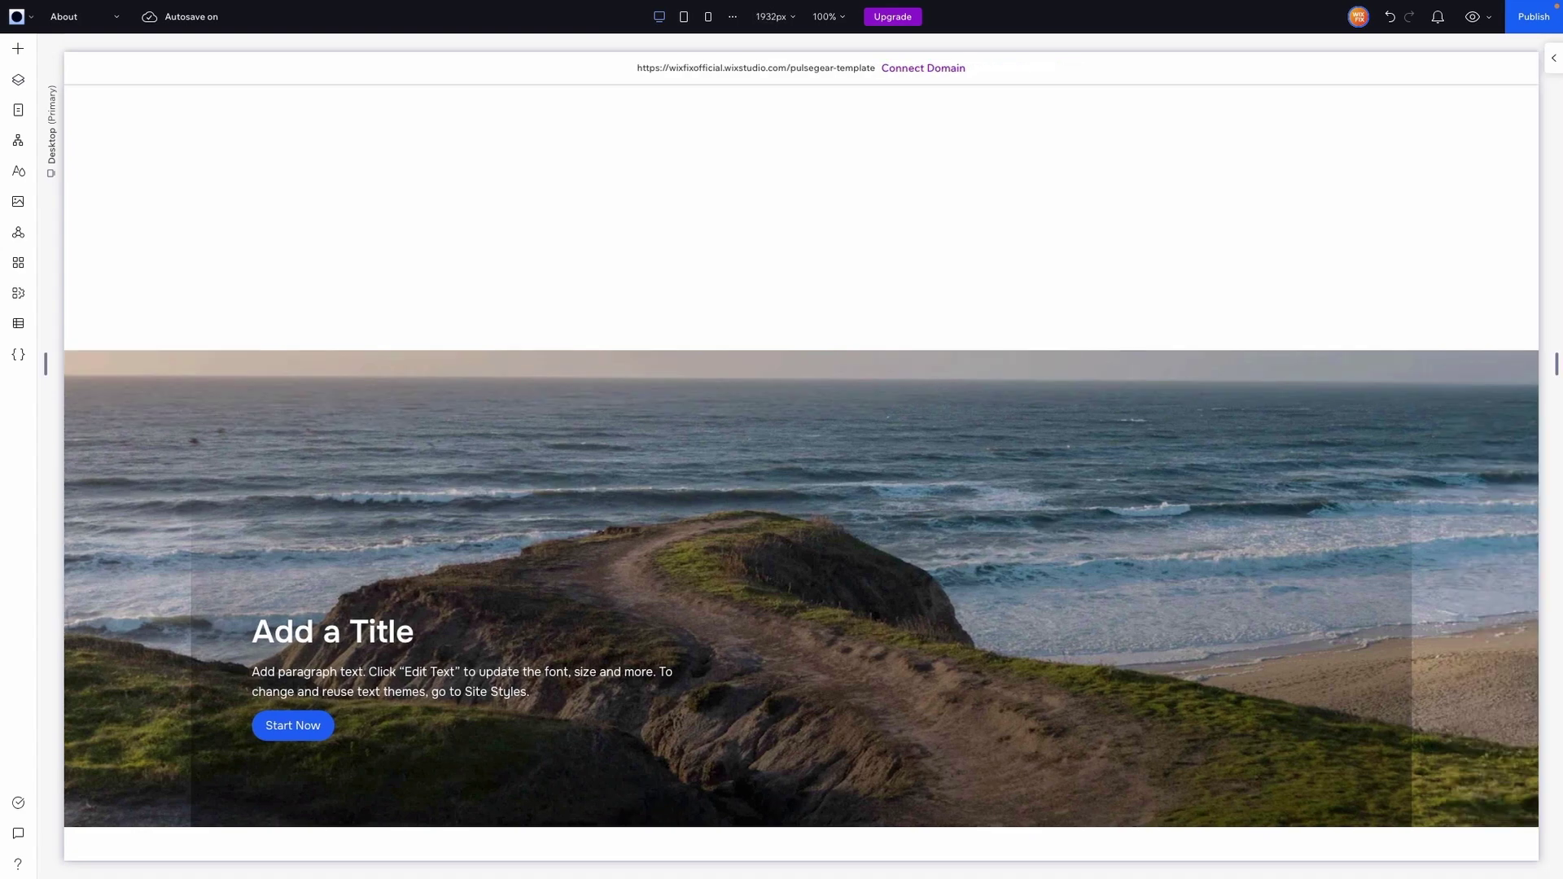
key("ctrl+z")
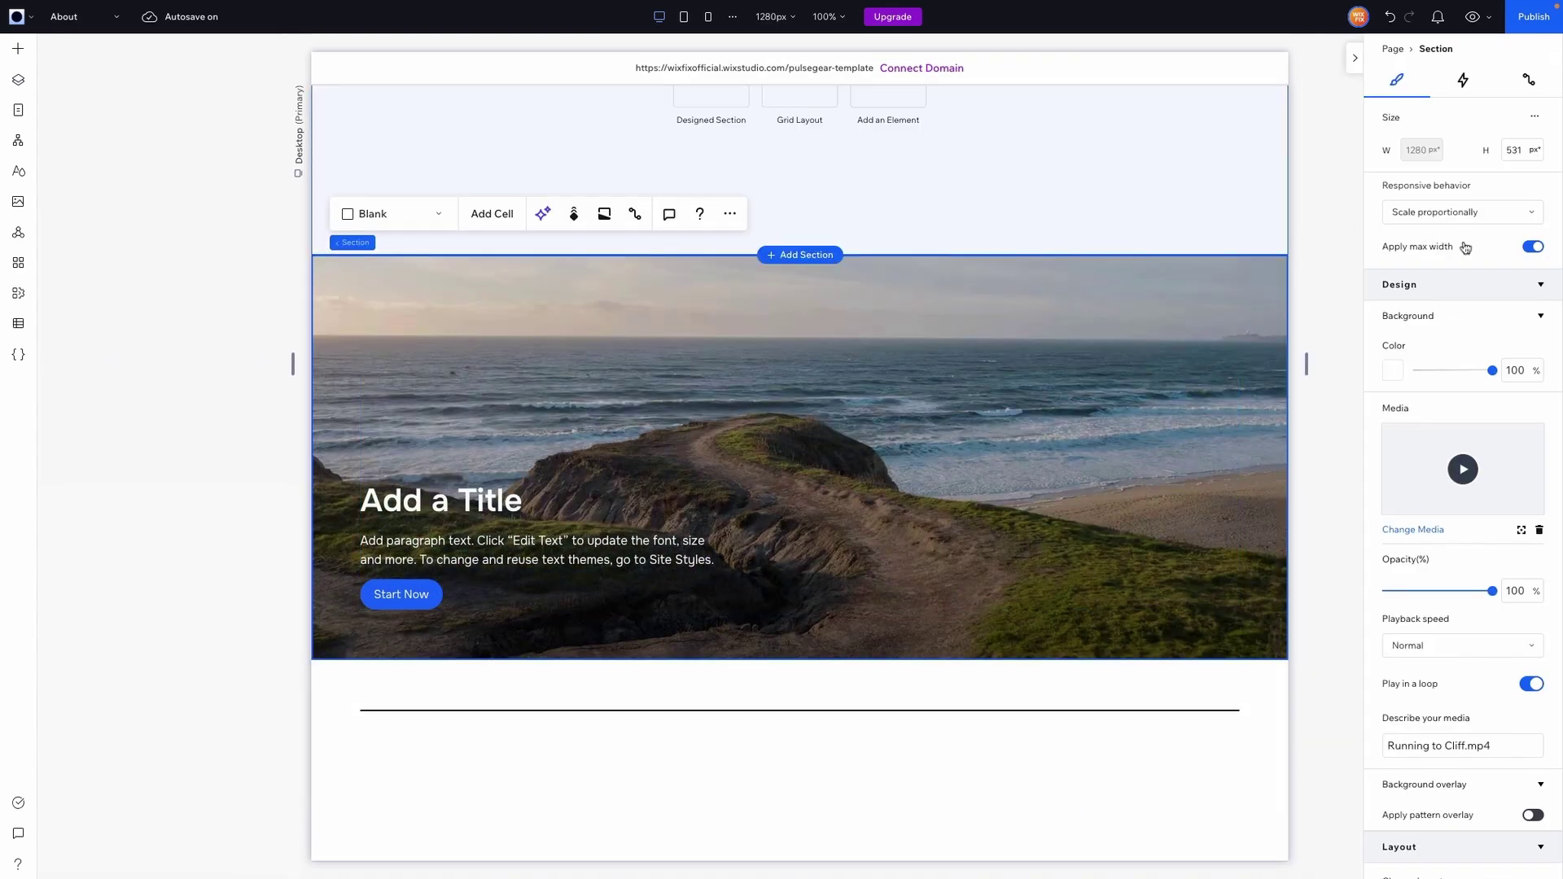
left_click(1534, 248)
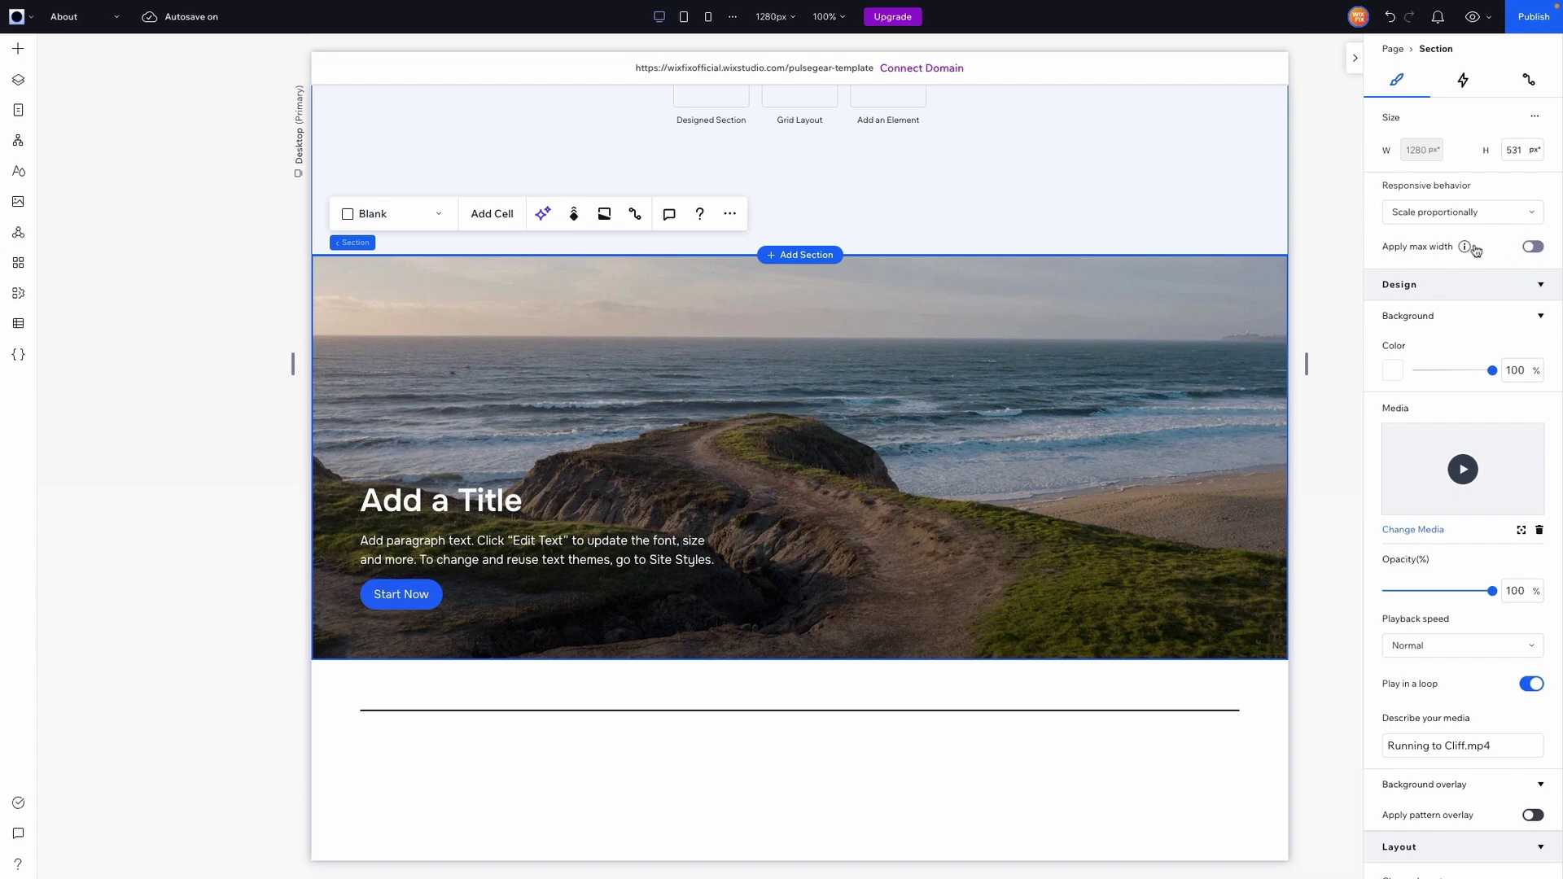
Inspect the inner container's size limits and check the hero on a canvas widened to 2424 px.
left_click(654, 388)
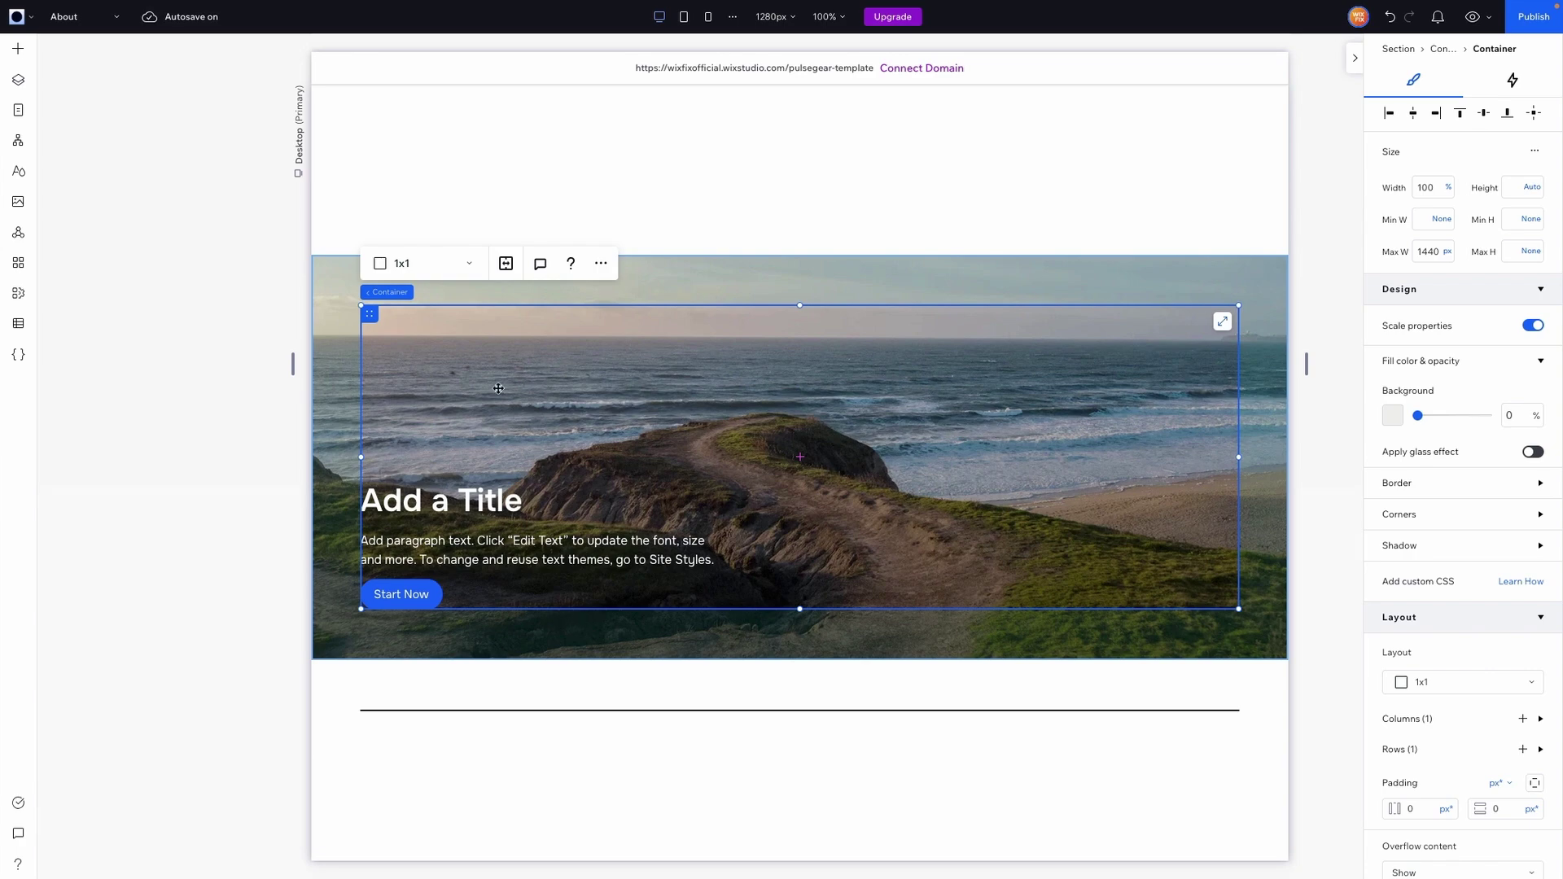
left_click_drag(292, 363, 34, 389)
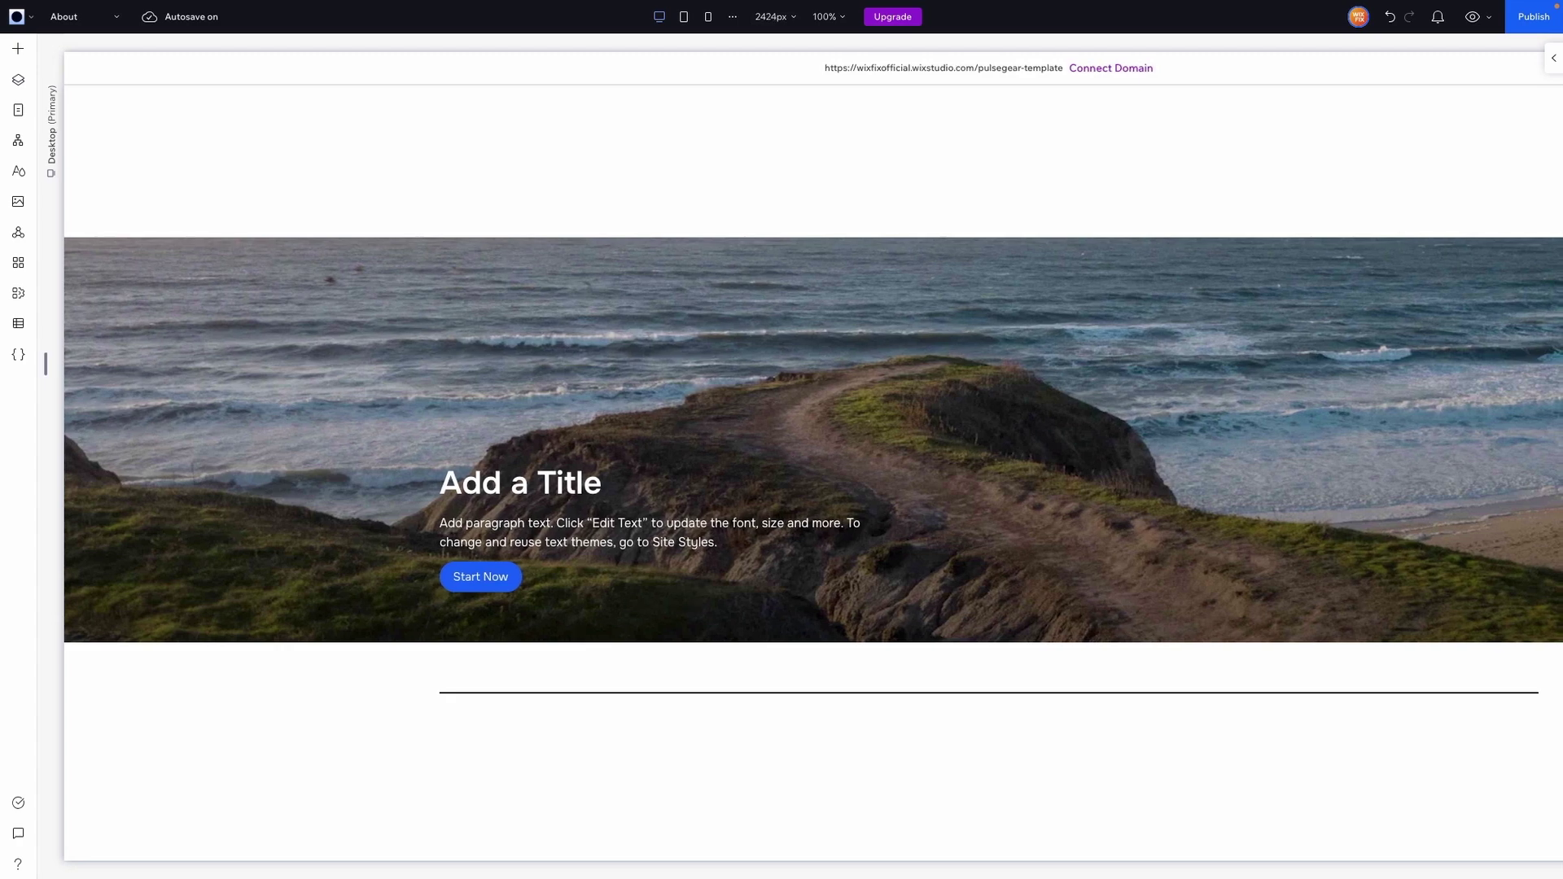
Turn off max width on the empty section above the hero and add a stretched container with an advanced CSS grid.
left_click(815, 440)
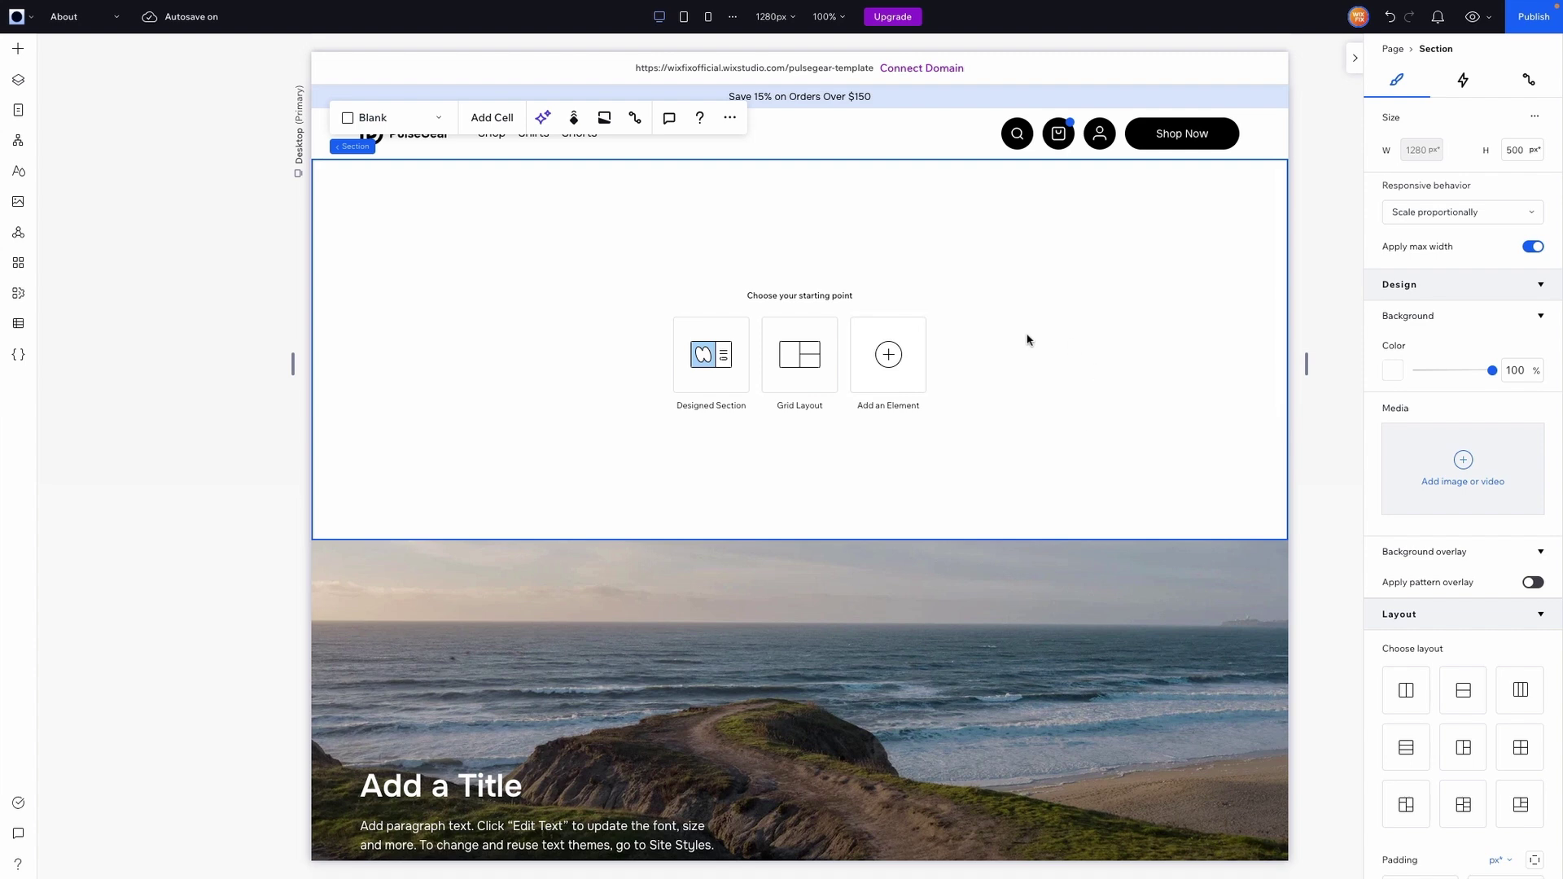
left_click(1534, 247)
left_click(18, 49)
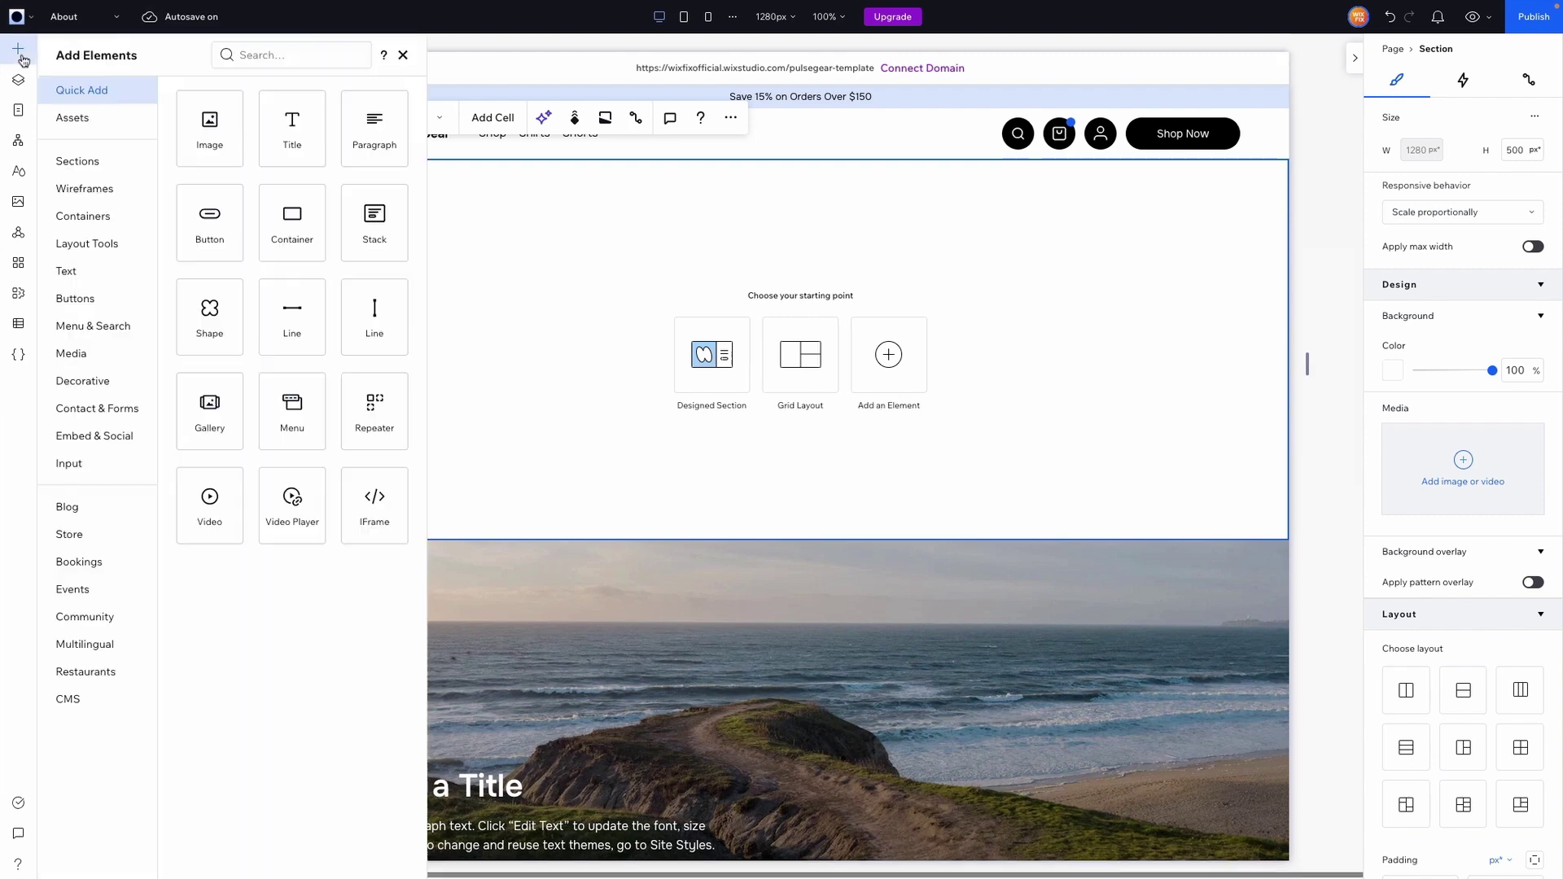
left_click_drag(292, 232, 789, 316)
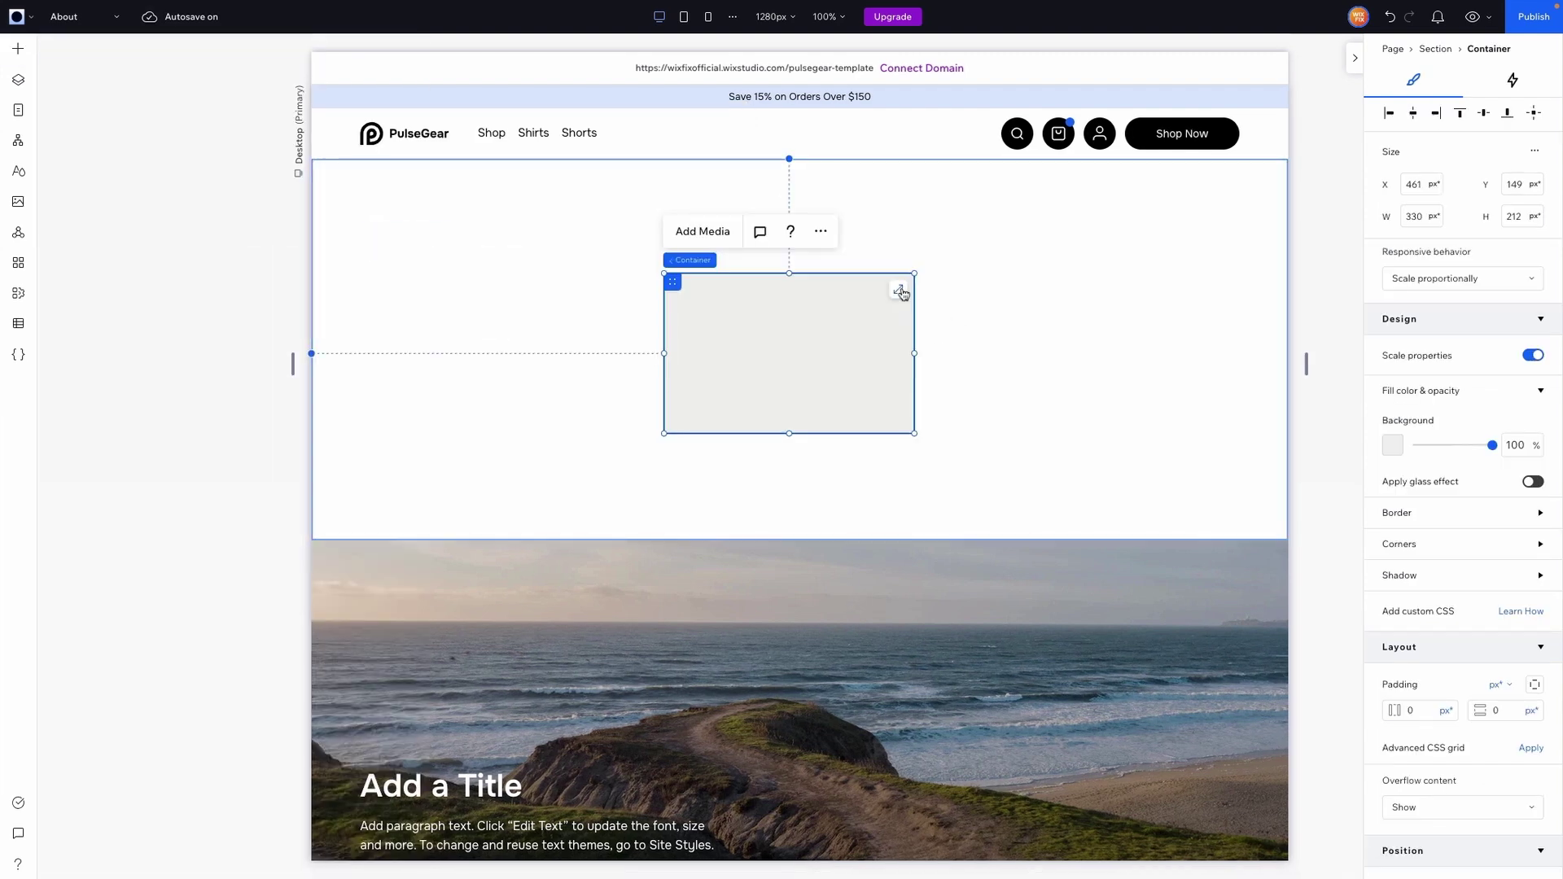
left_click(899, 291)
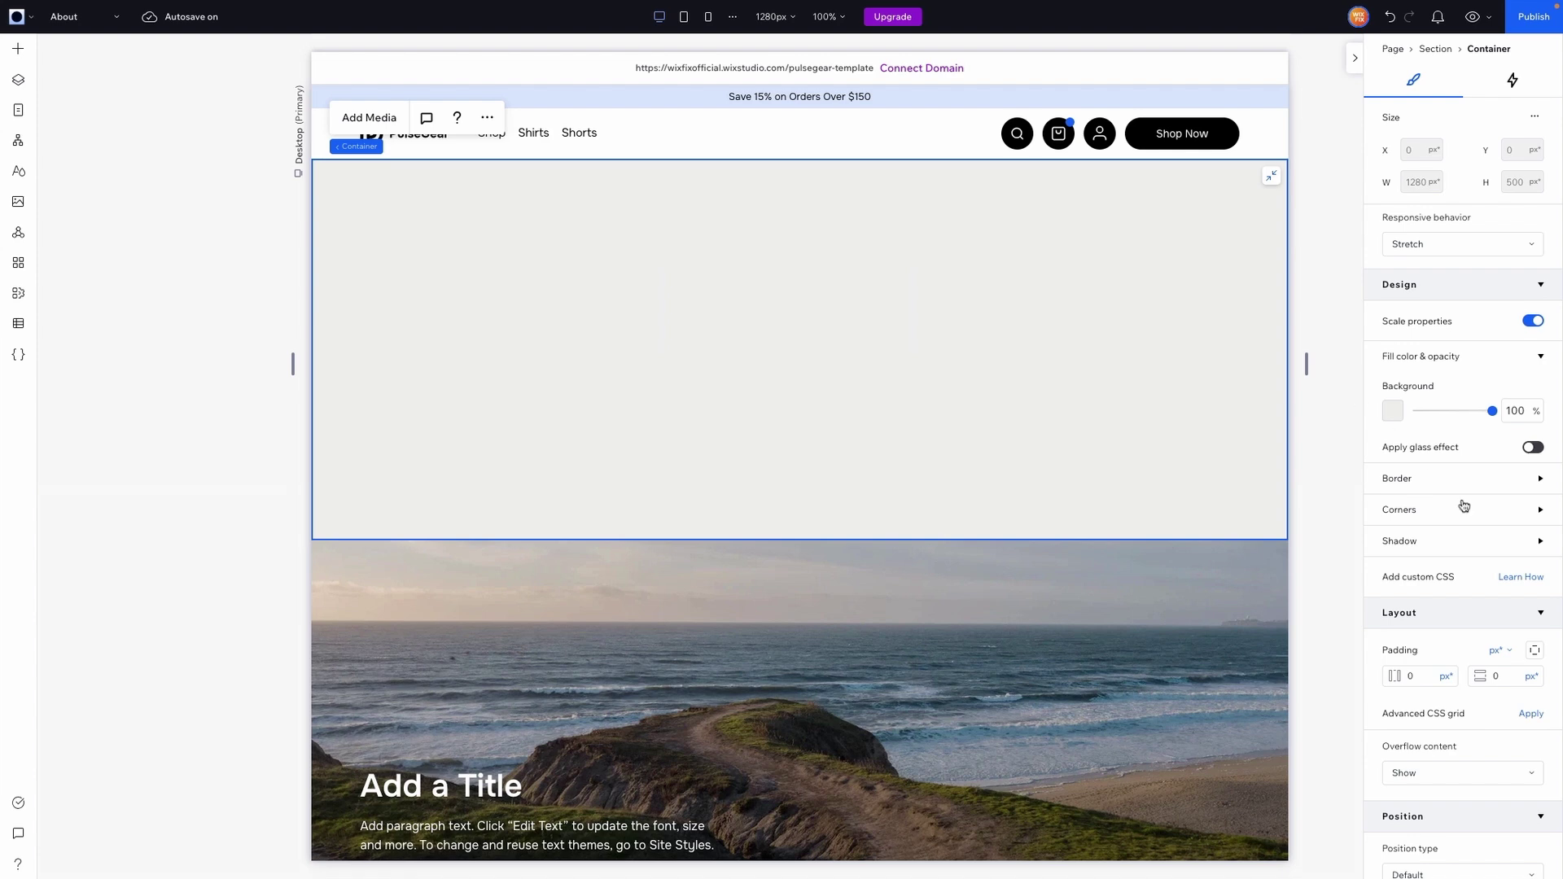
scroll(1465, 505, "down", 2)
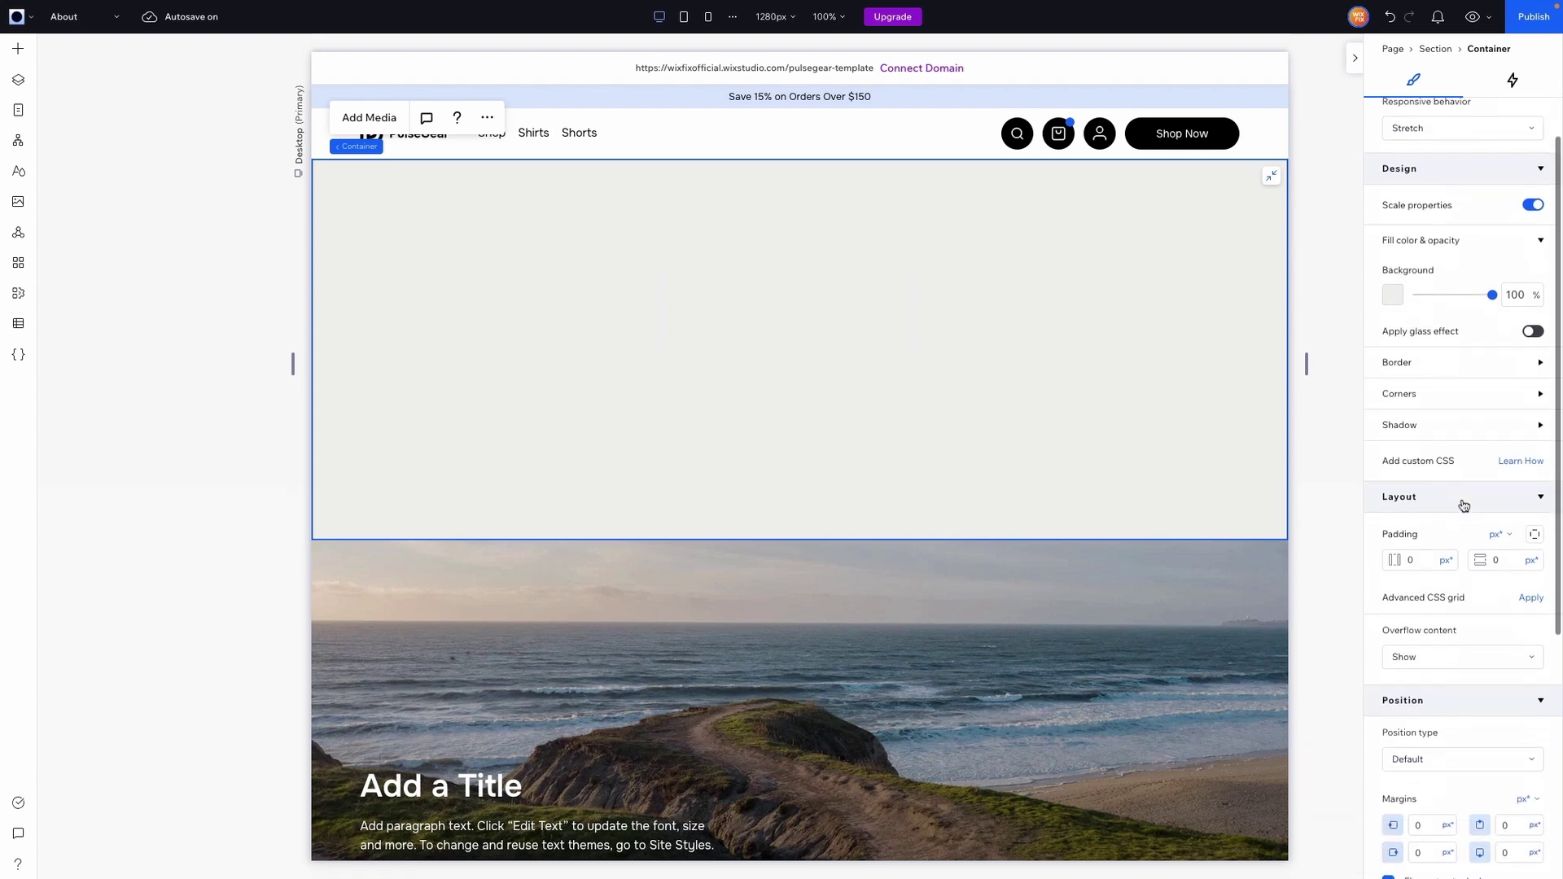
left_click(1532, 597)
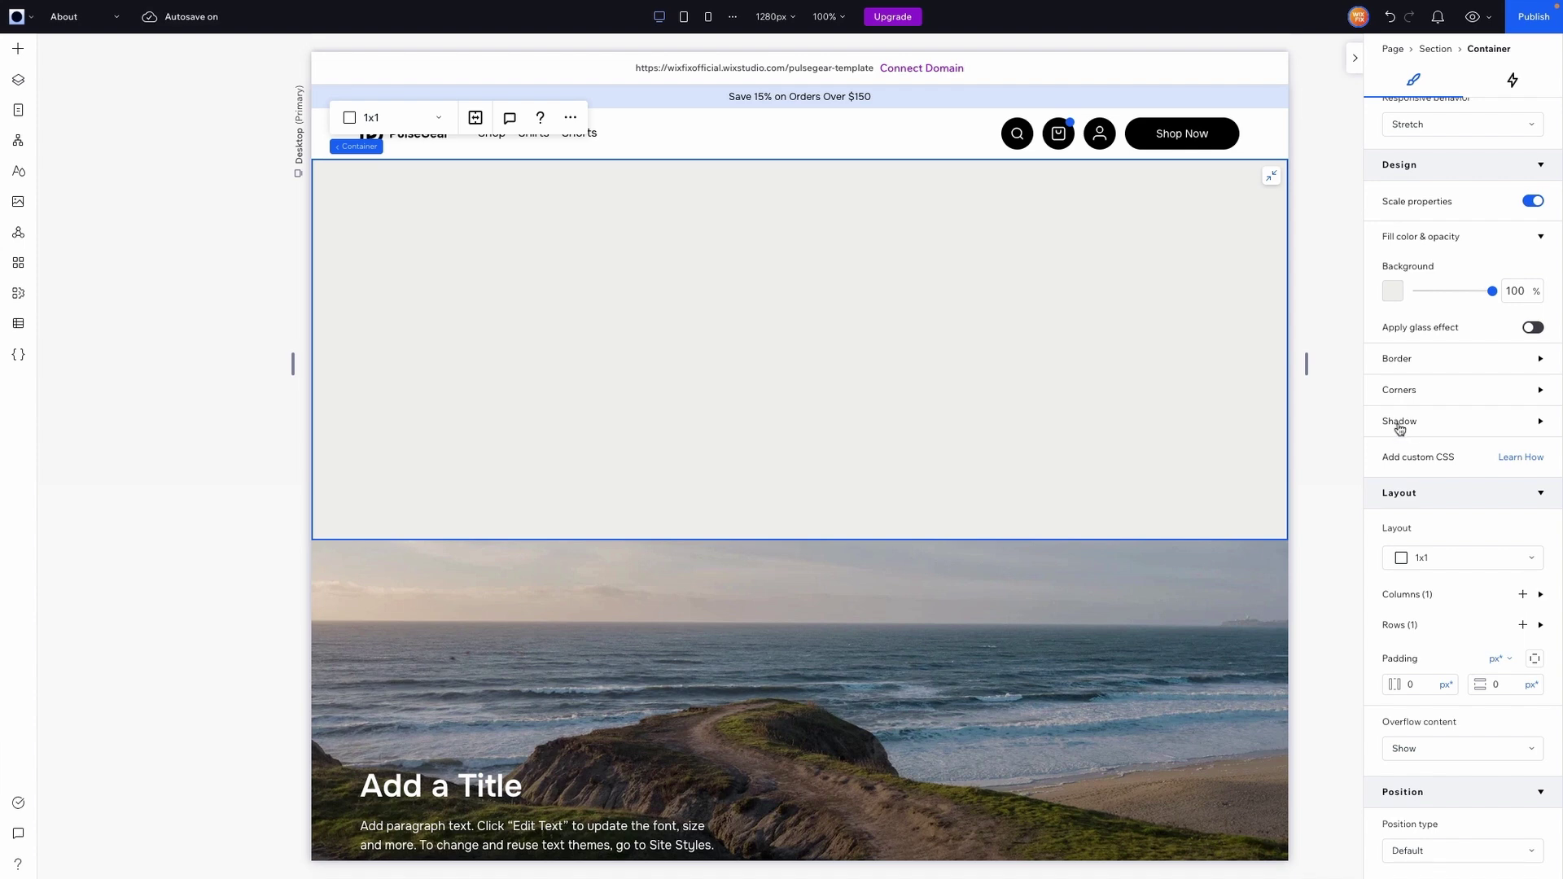
Give the stretched container a linear gradient background and set its first color stop to black, #000000.
left_click(1398, 300)
left_click(1473, 363)
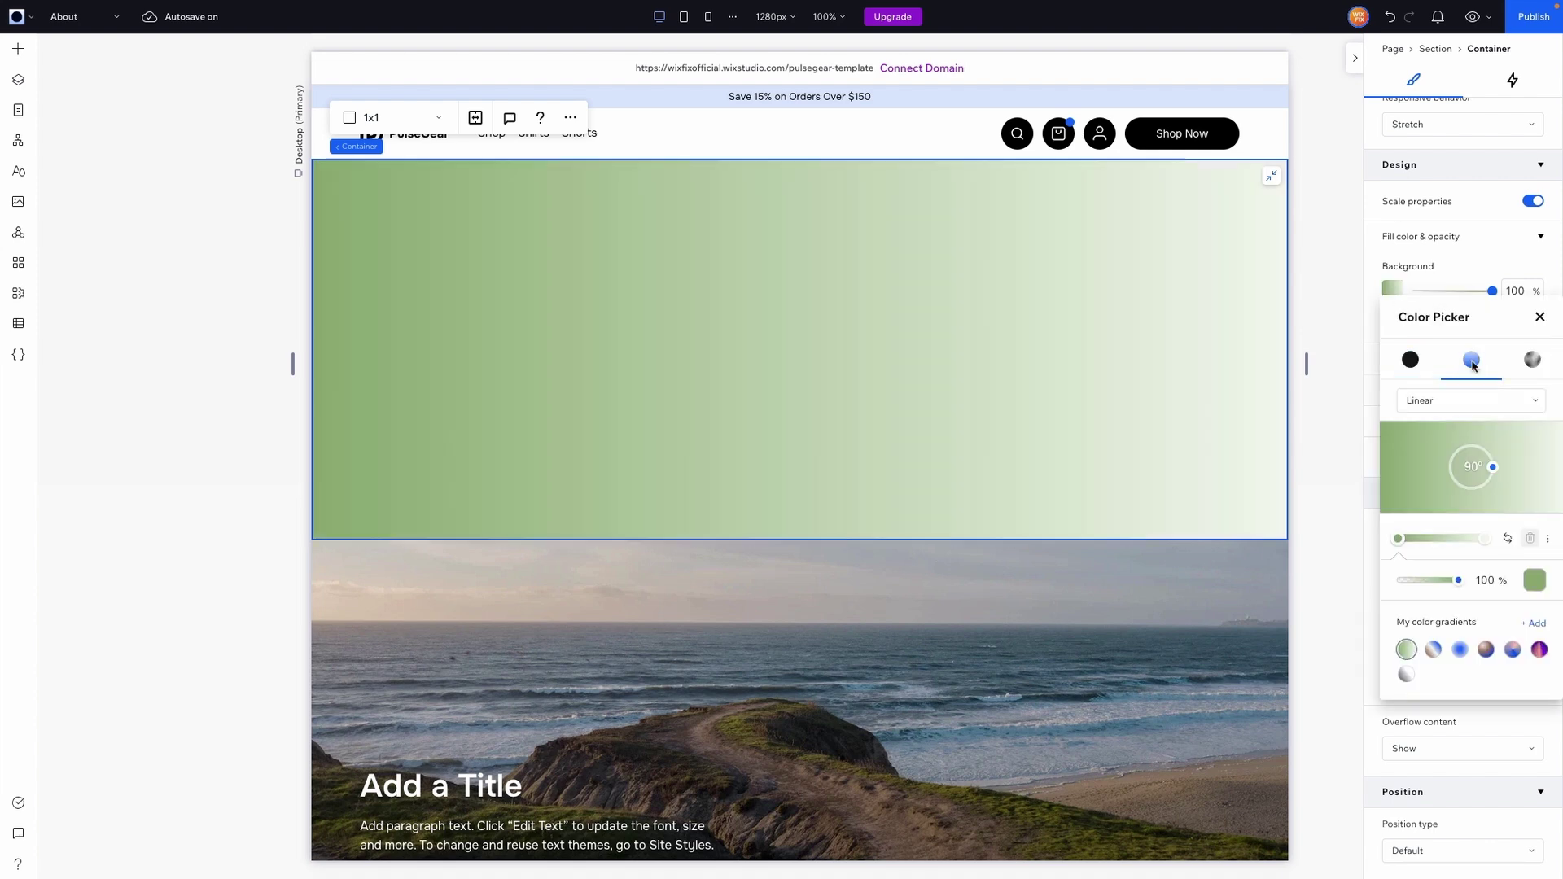
left_click(1534, 583)
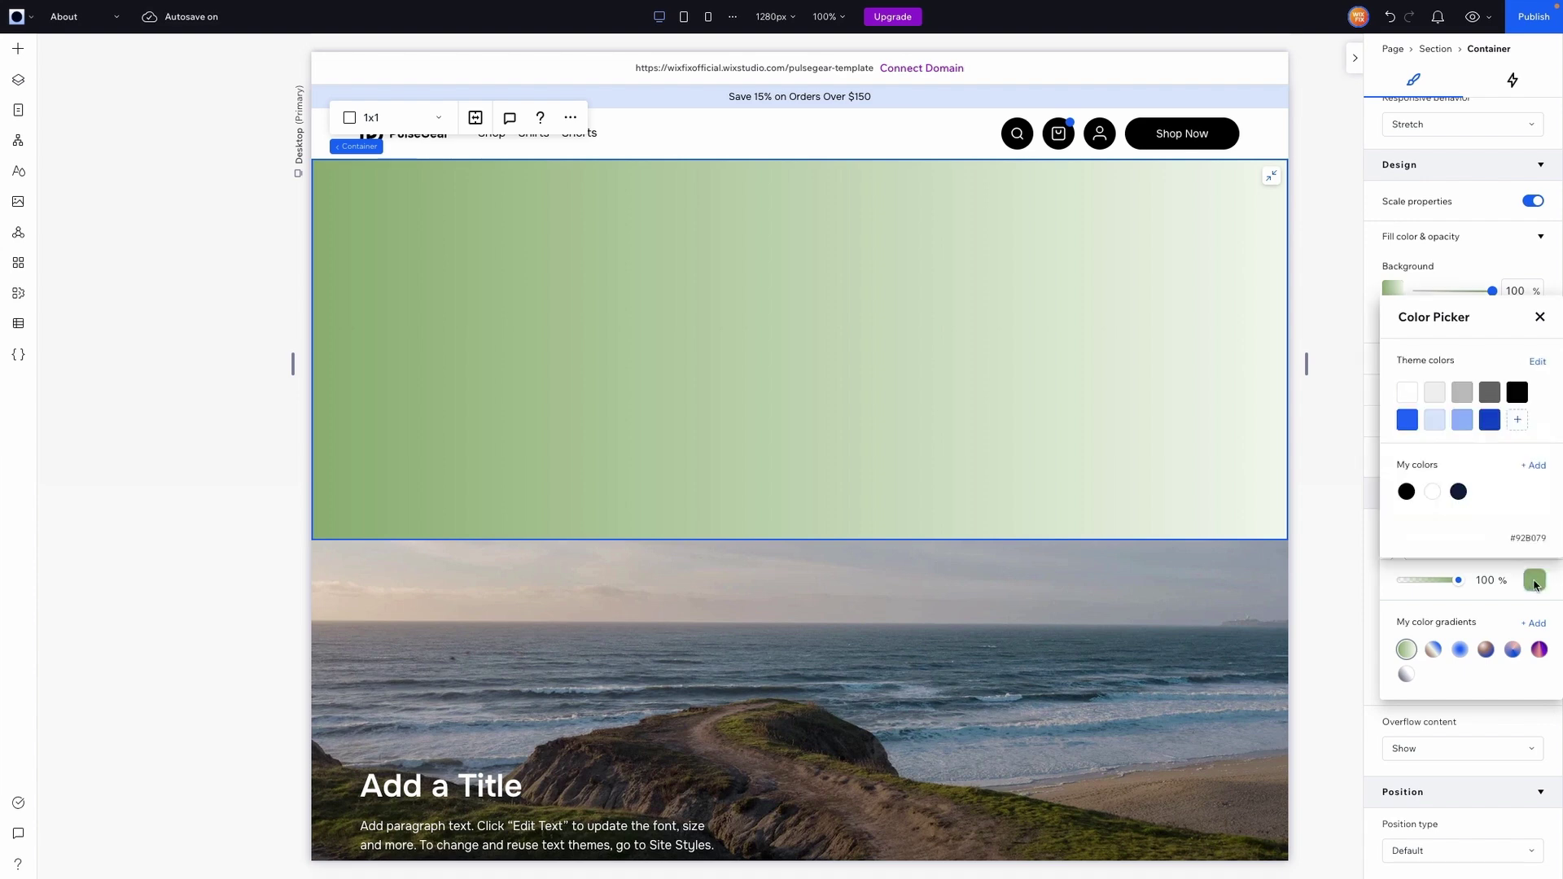
left_click(1406, 492)
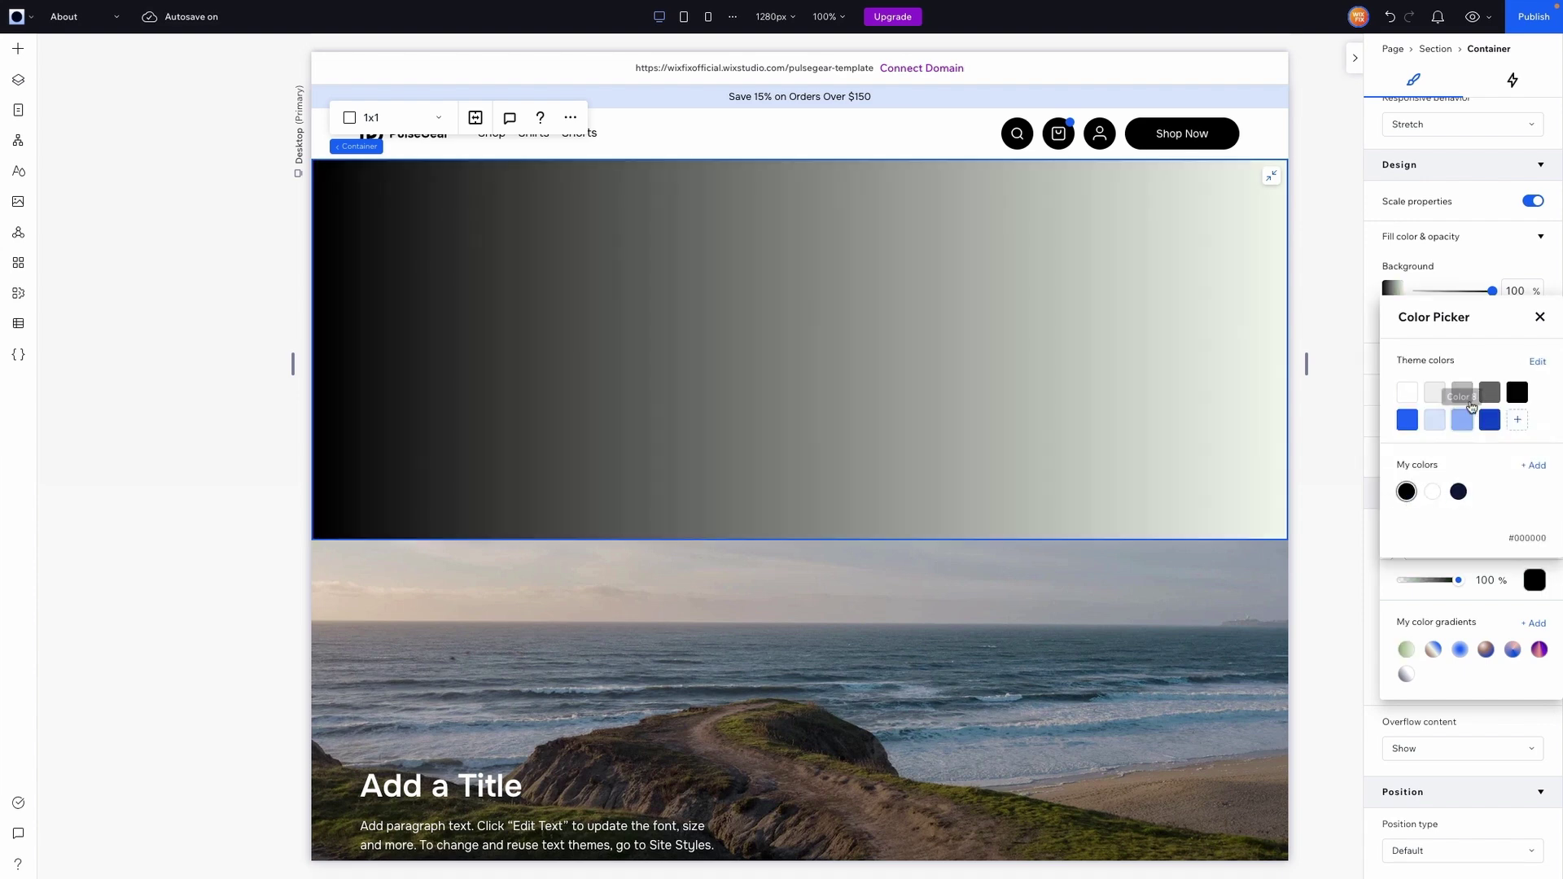
left_click(1539, 317)
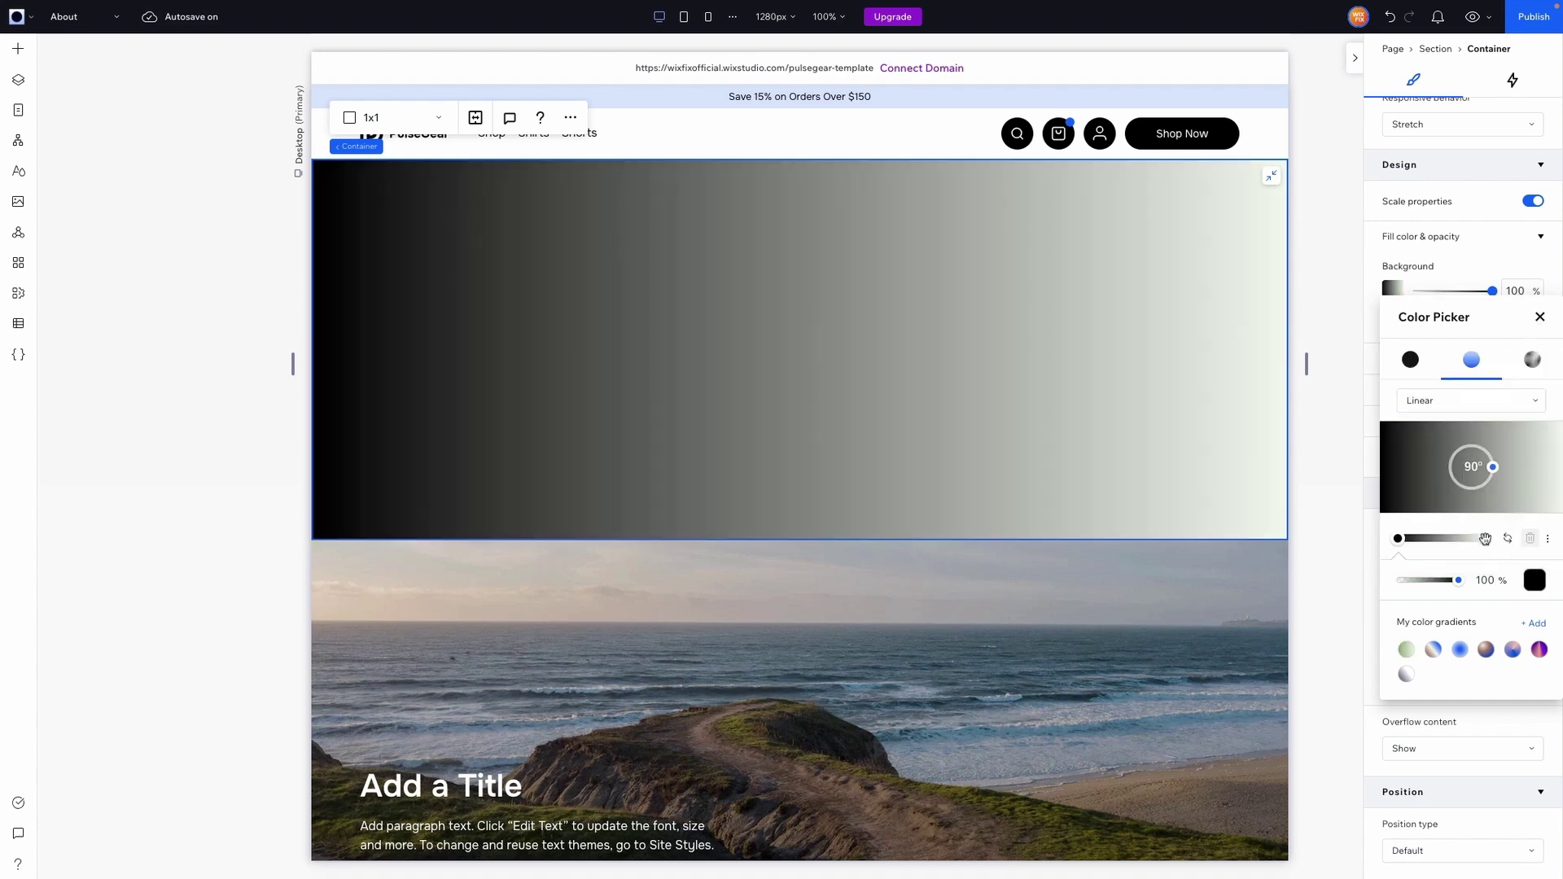
Set the gradient's end stop to black, #000000, with 0% opacity.
left_click(1534, 580)
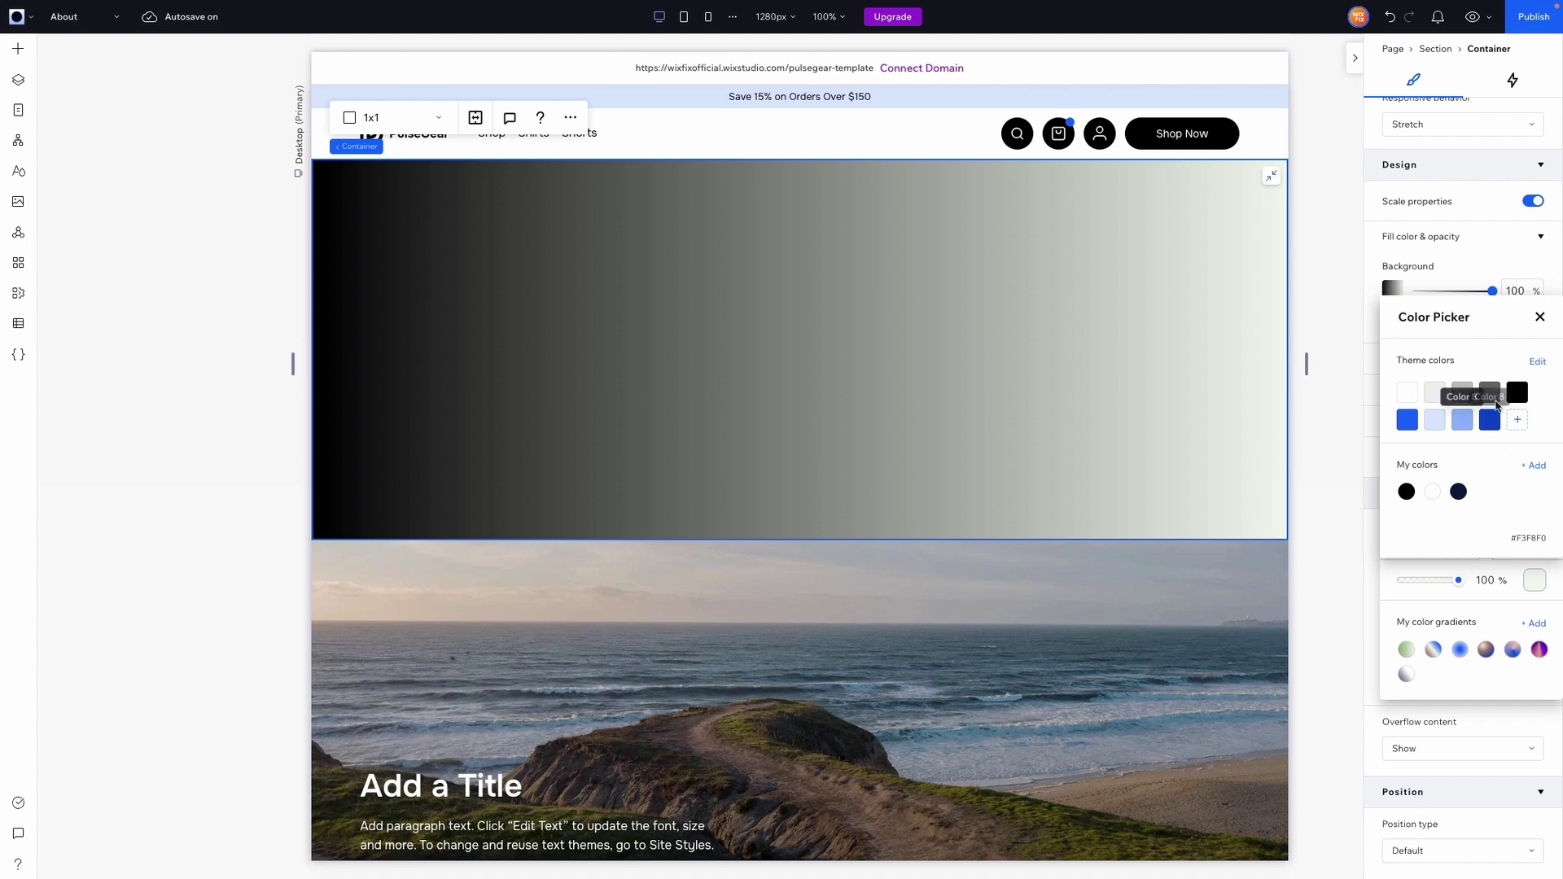
left_click(1520, 395)
left_click(1406, 492)
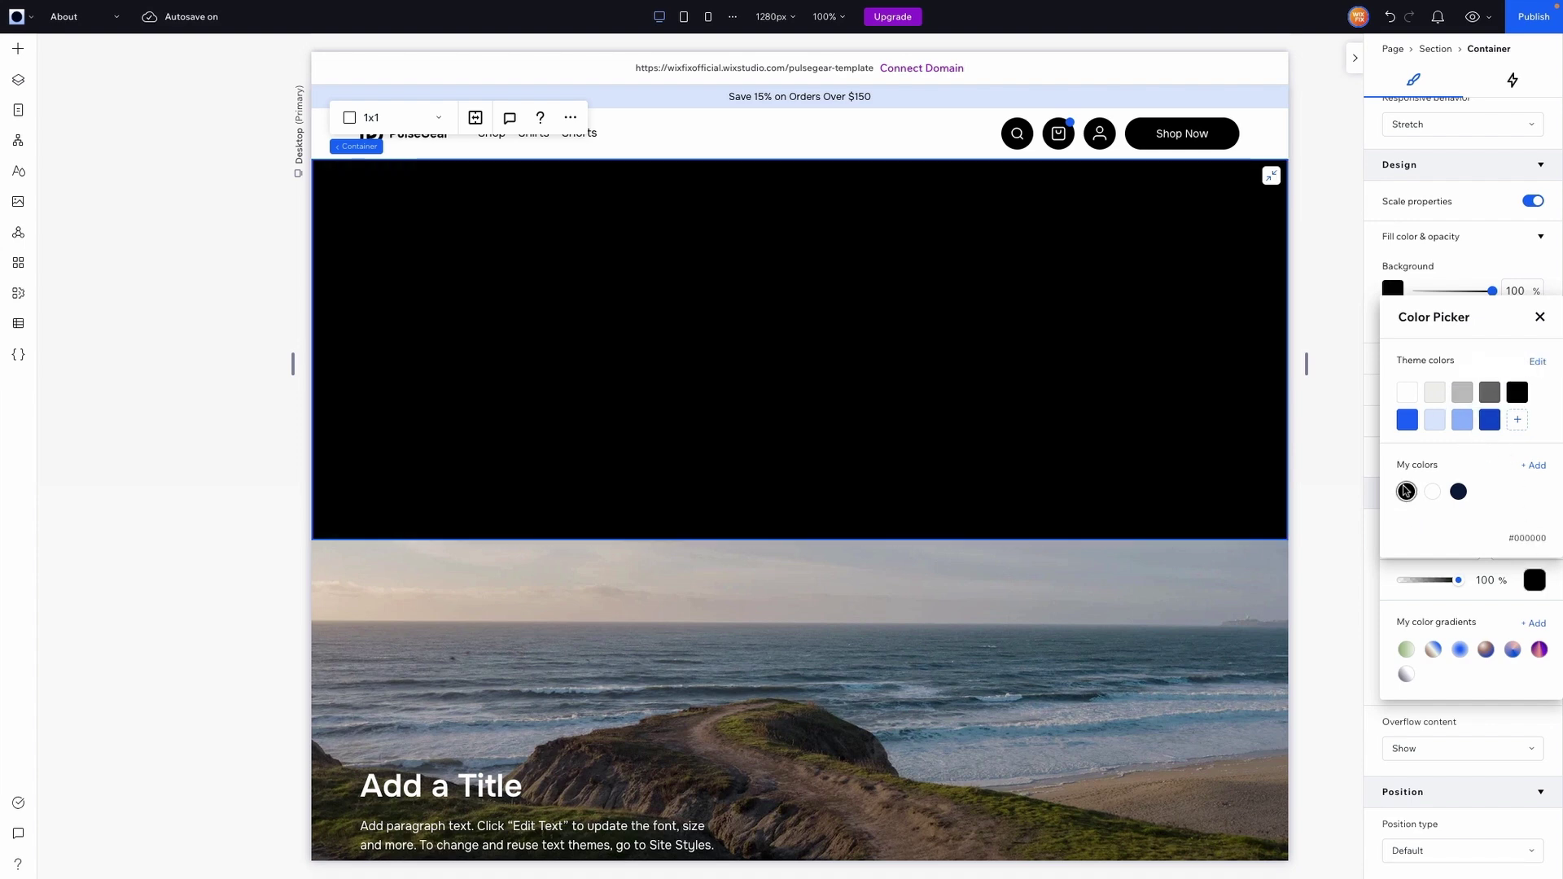
left_click(1539, 316)
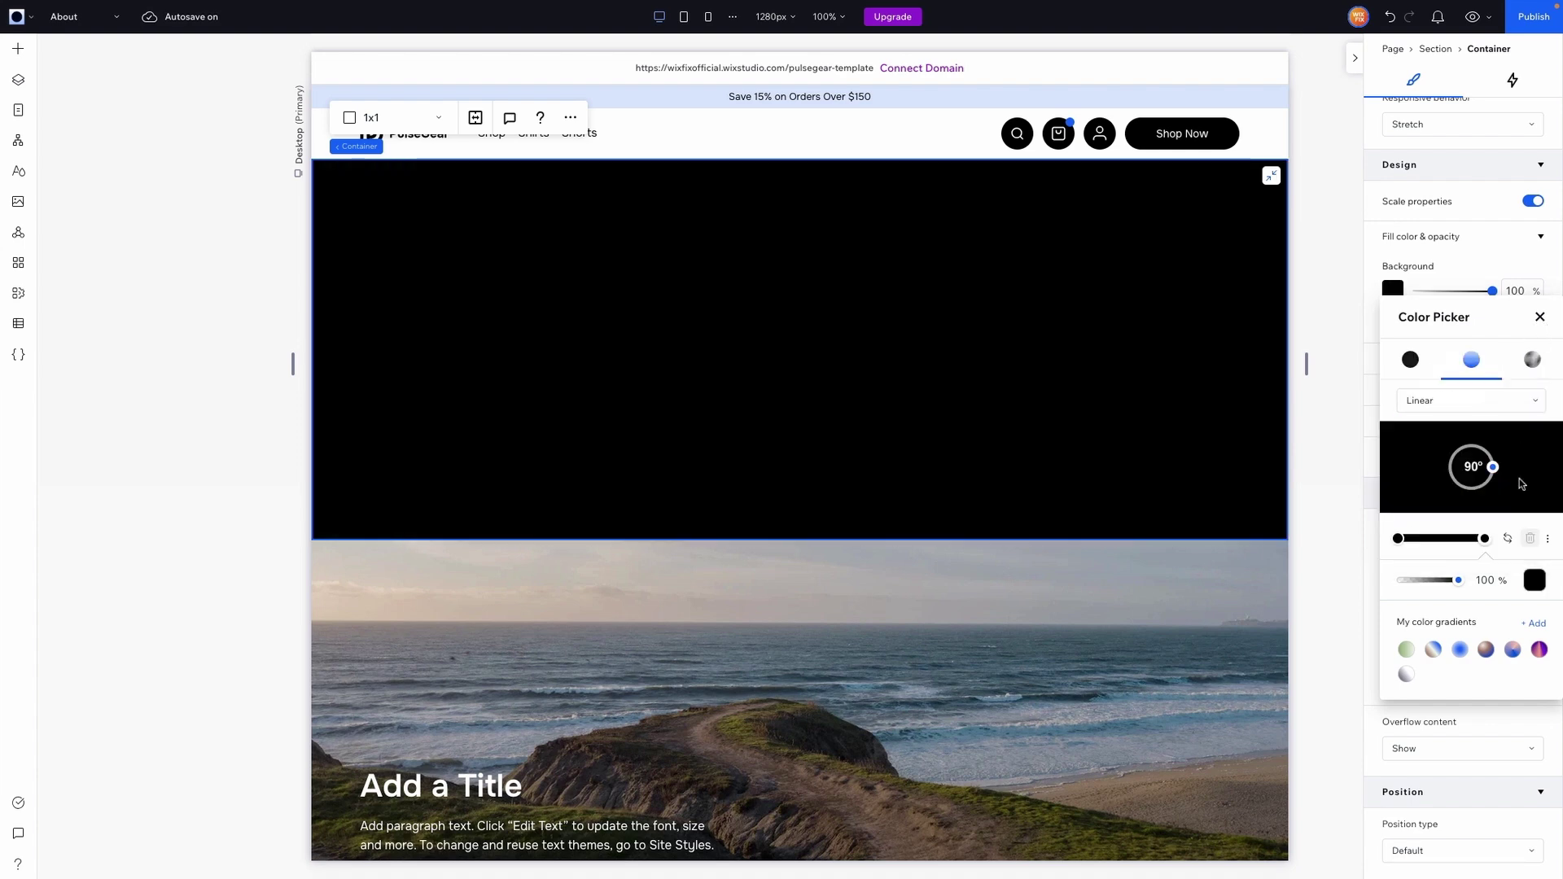
left_click(1494, 583)
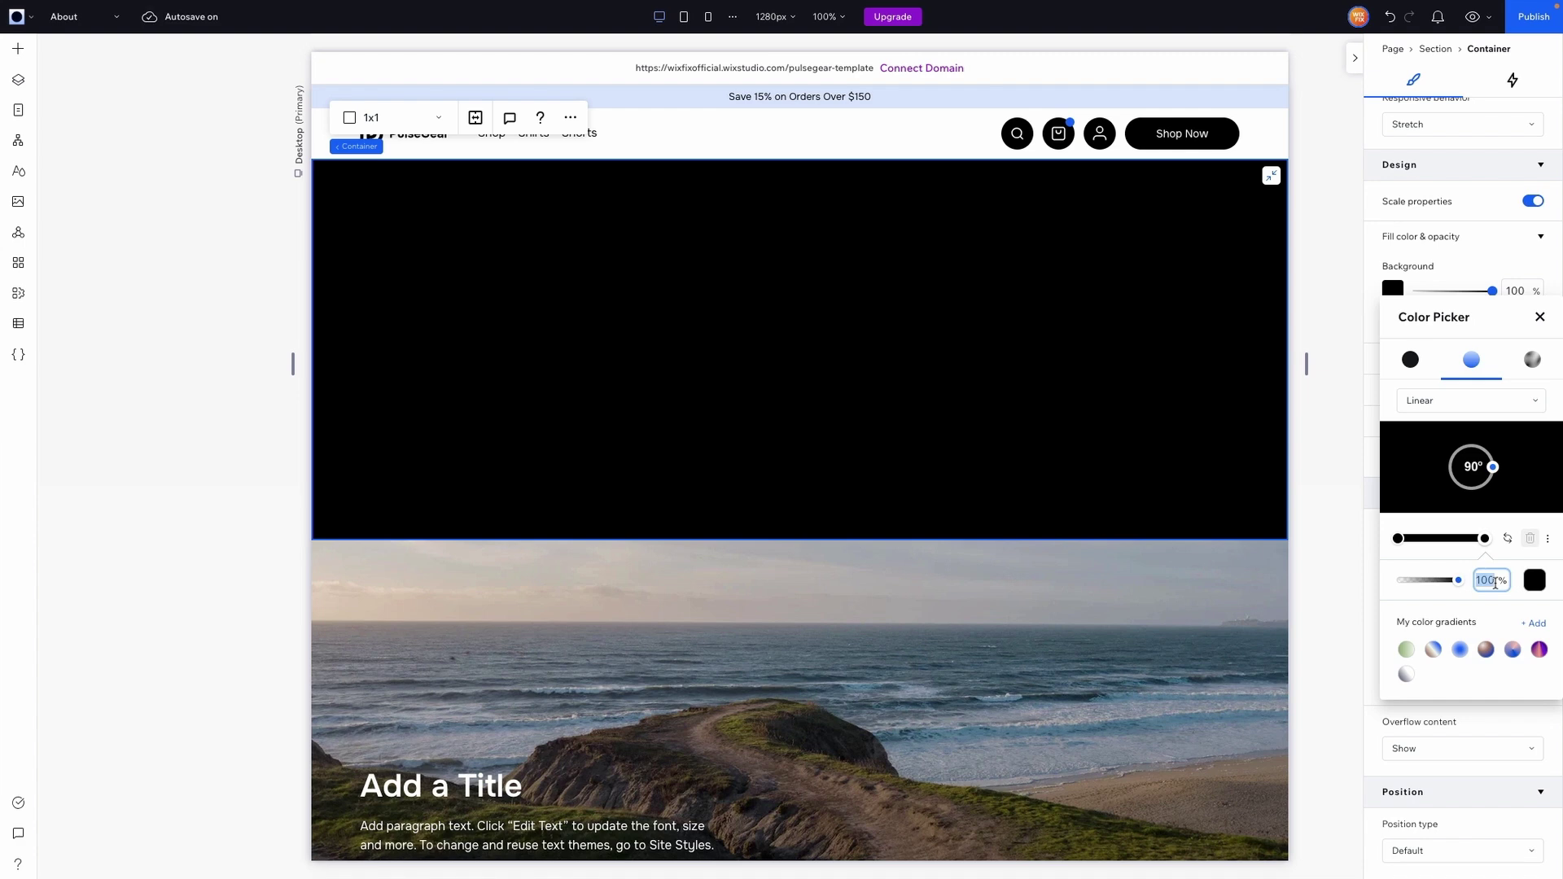
type("0")
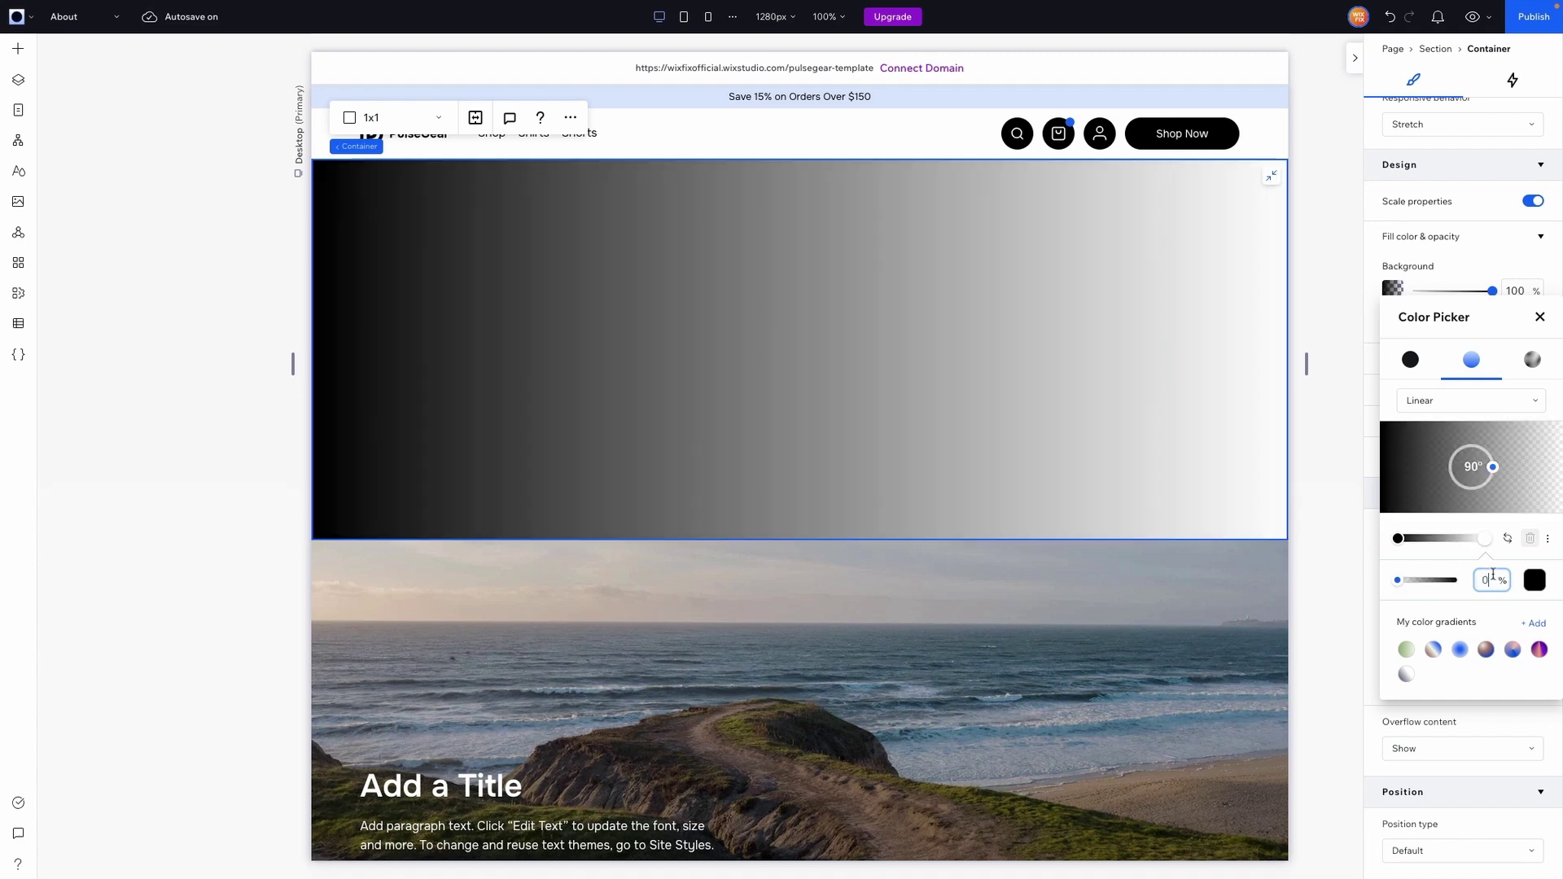
Set the container's linear gradient angle to 0° and check the color and opacity of its stops.
left_click(1472, 467)
type("0")
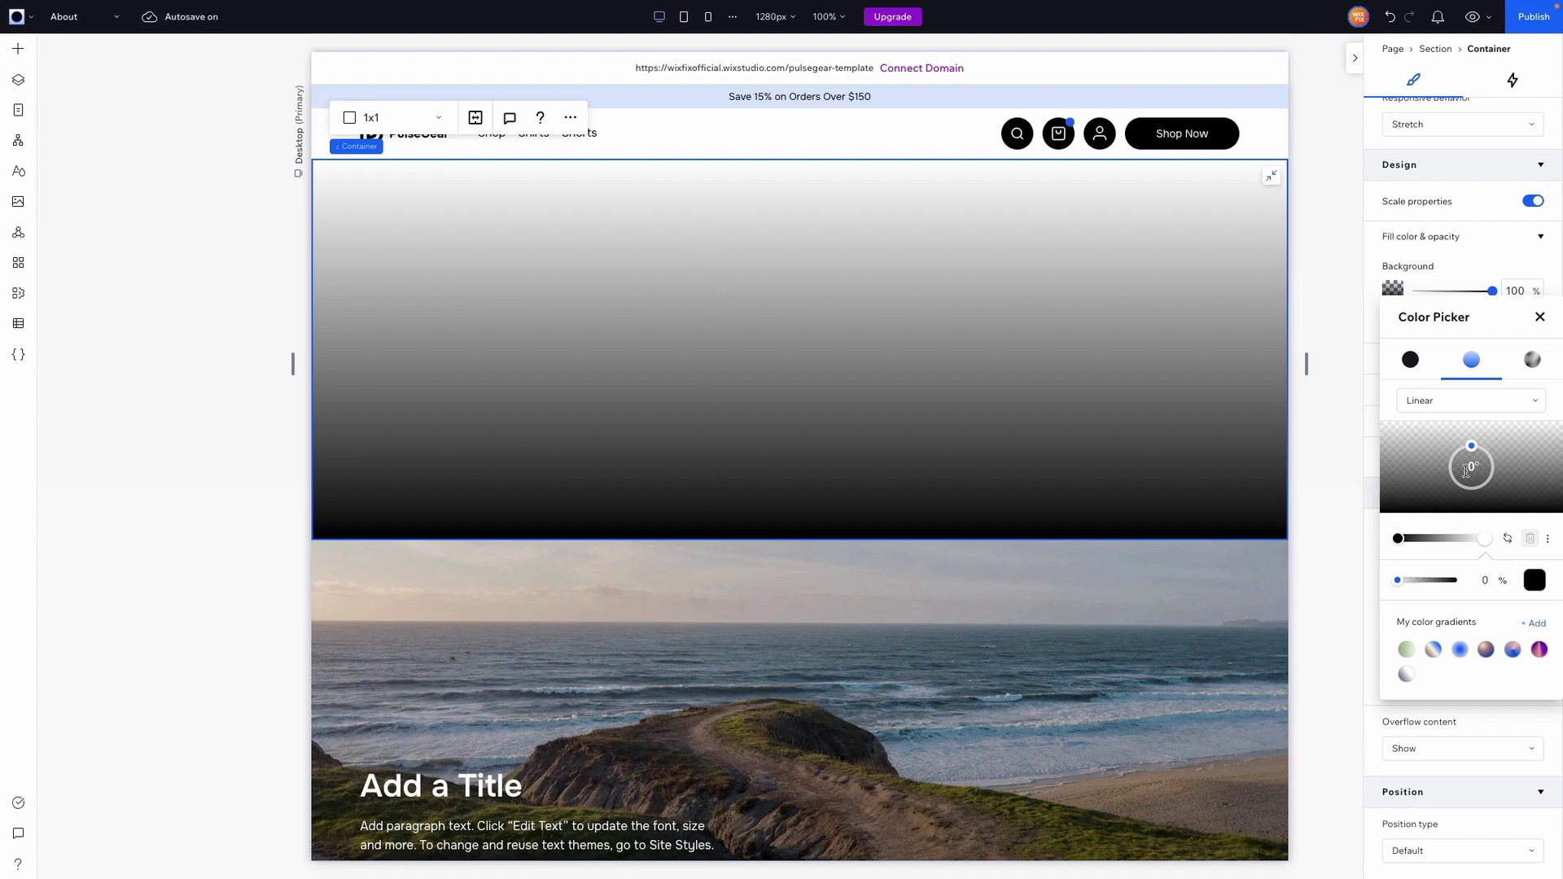
mouse_move(1473, 450)
left_mouse_down()
mouse_move(1458, 453)
mouse_move(1487, 453)
mouse_move(1472, 448)
left_mouse_up()
left_click(1535, 580)
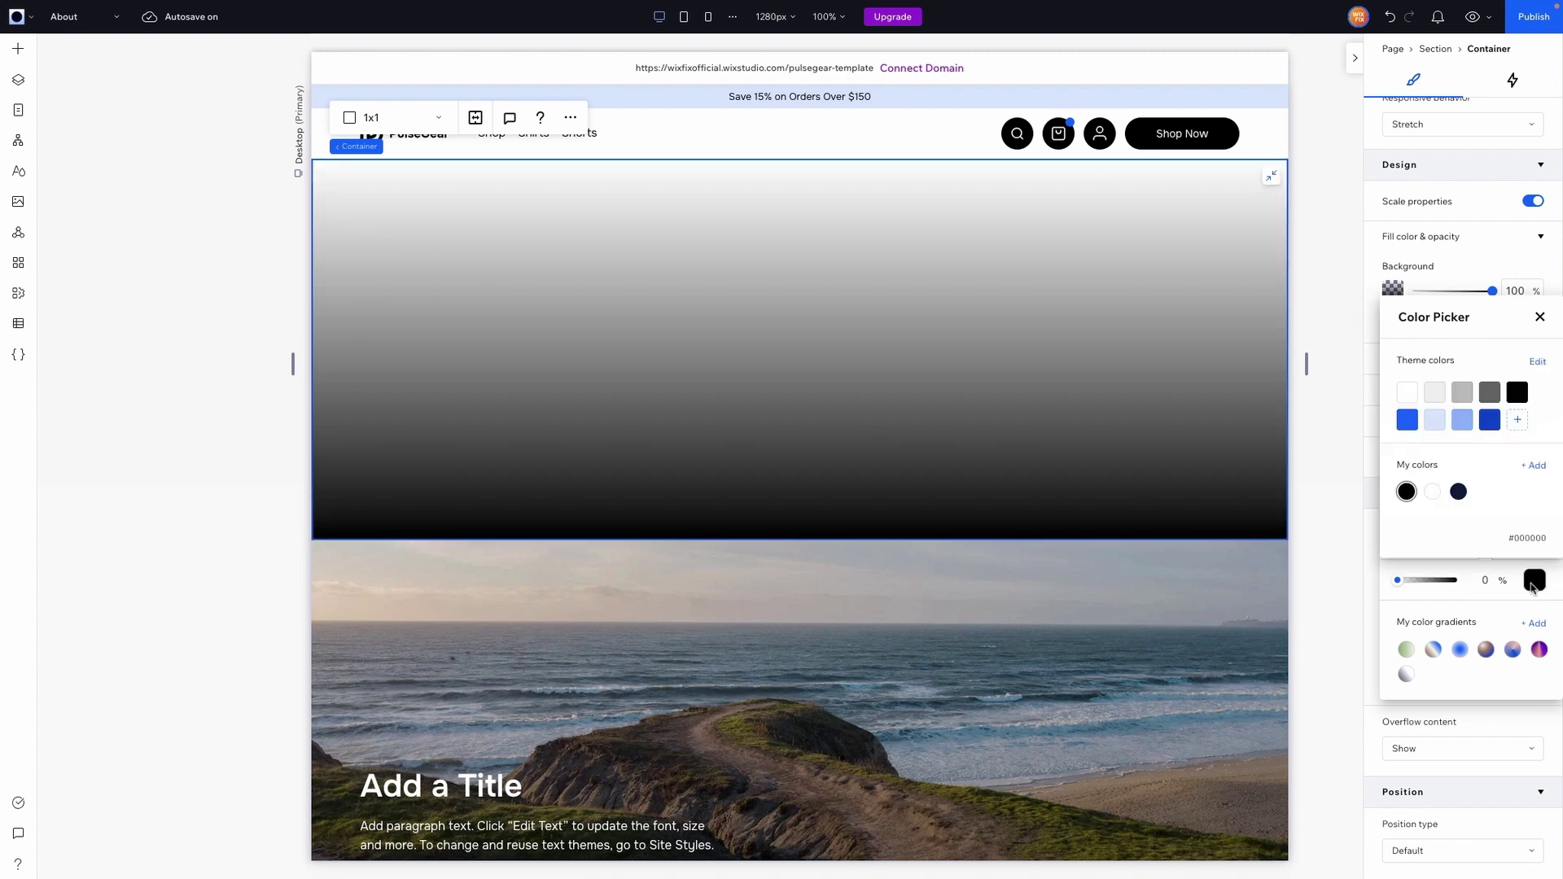
left_click(1540, 316)
left_click_drag(1486, 539, 1352, 539)
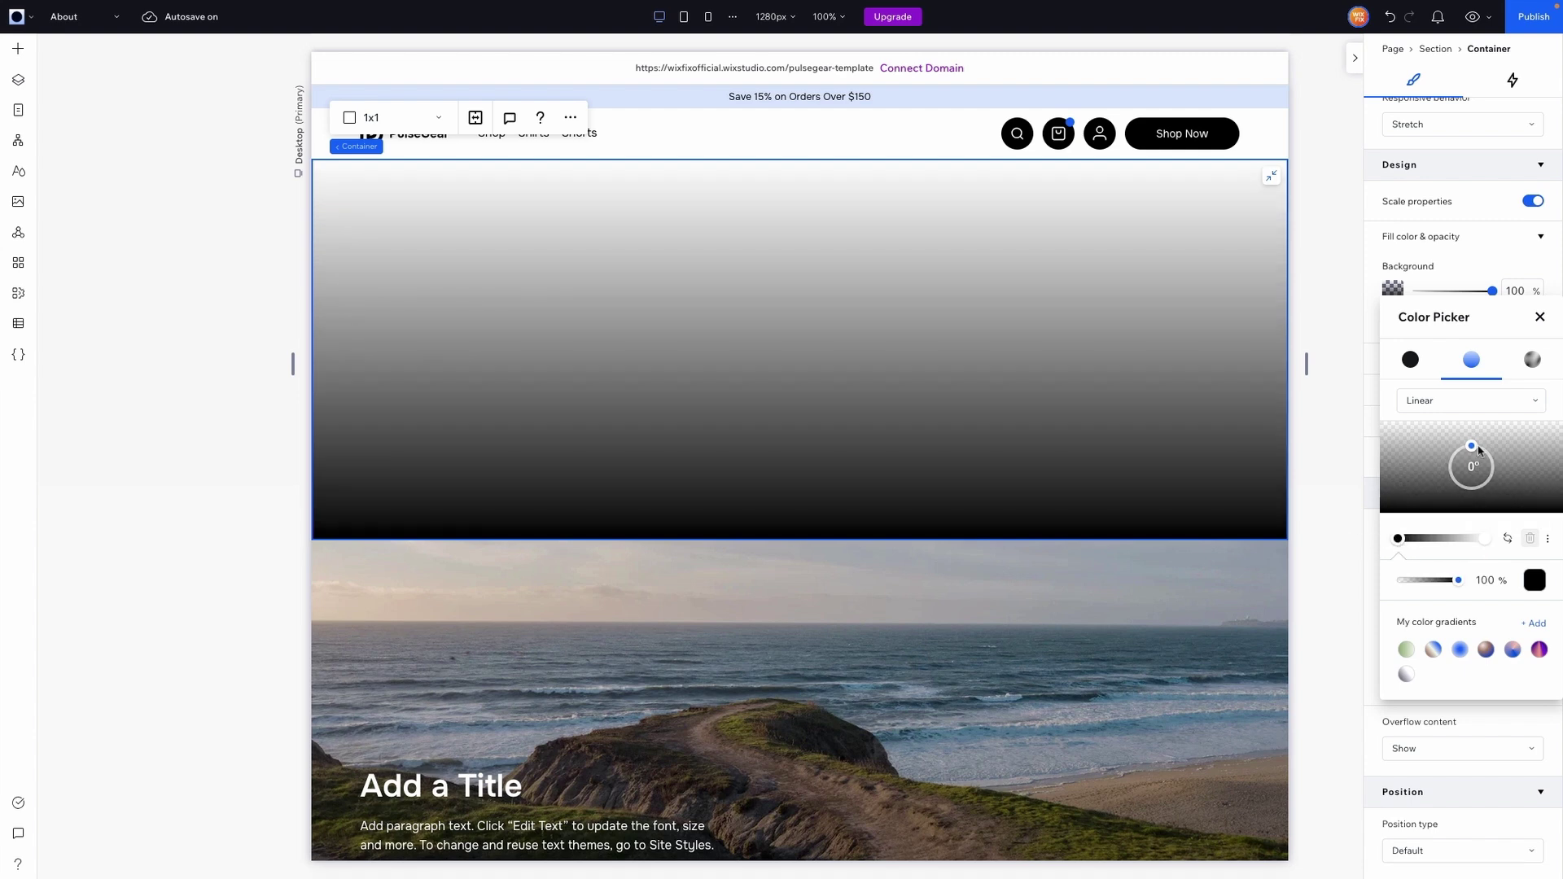
Close the gradient settings and lower the container's overall background opacity to 0%.
left_click(1539, 317)
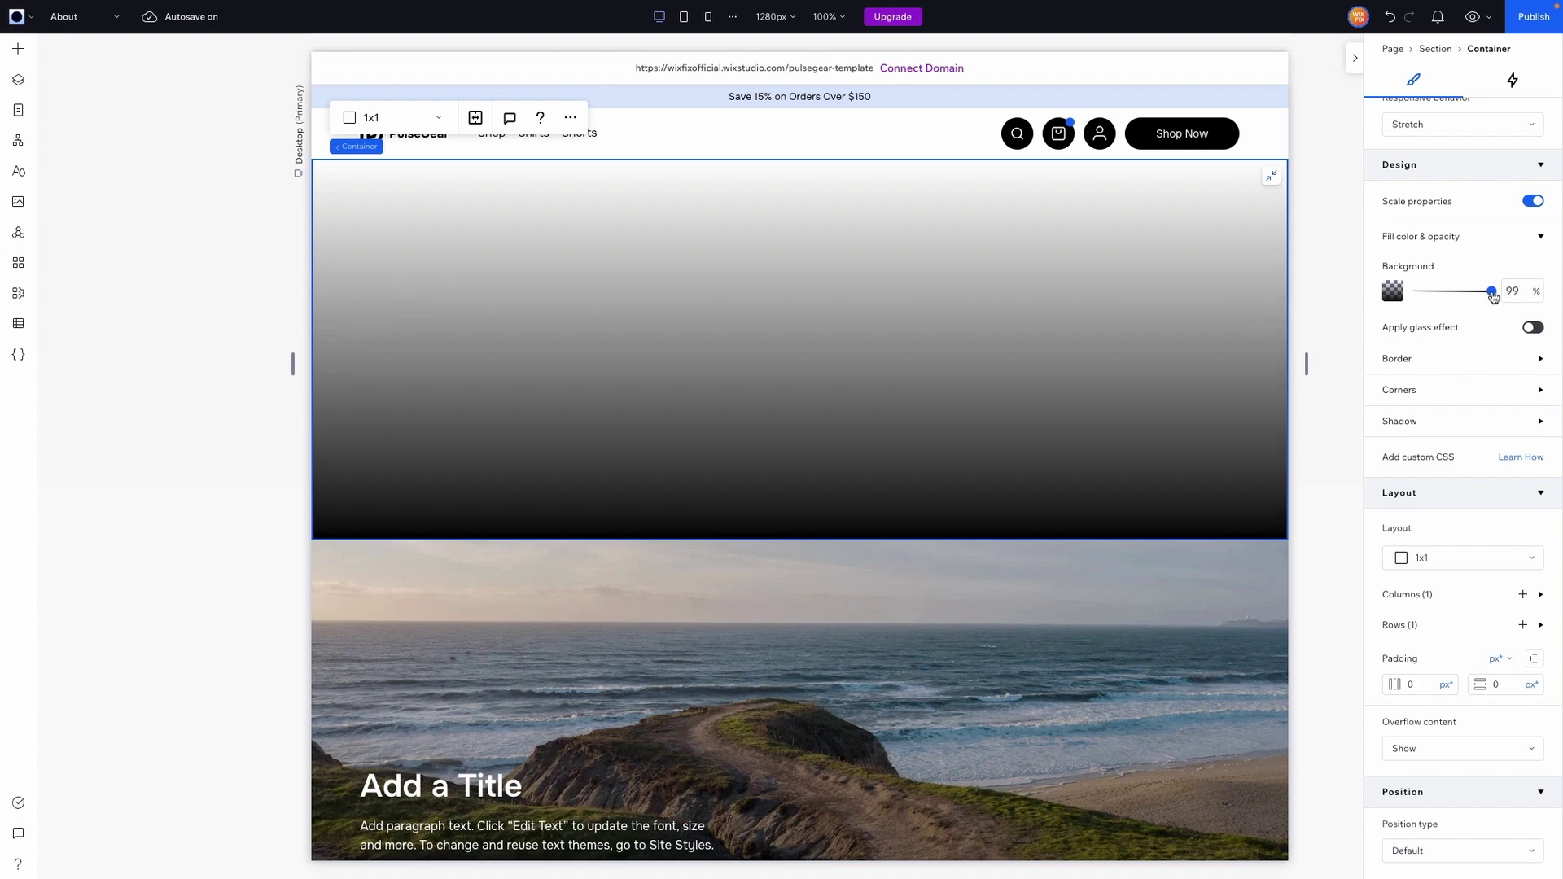
left_click_drag(1493, 297, 1446, 298)
mouse_move(1398, 296)
left_mouse_down()
mouse_move(1357, 297)
mouse_move(1479, 293)
mouse_move(1382, 299)
left_mouse_up()
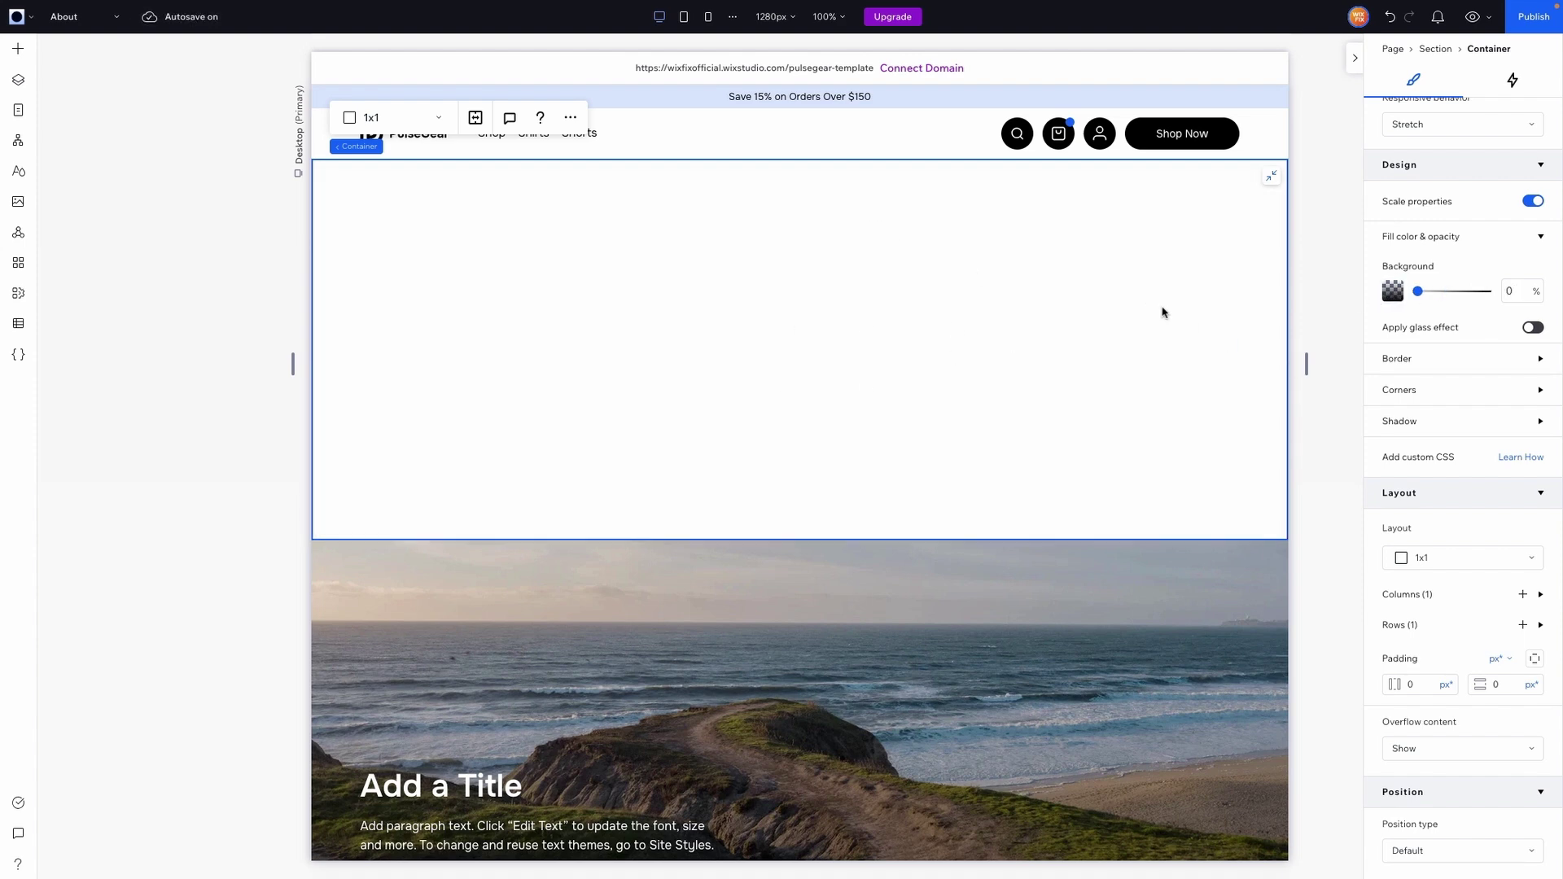
Set the outer container's horizontal padding to 5% and its vertical padding to 6.4 vh.
left_click(1425, 683)
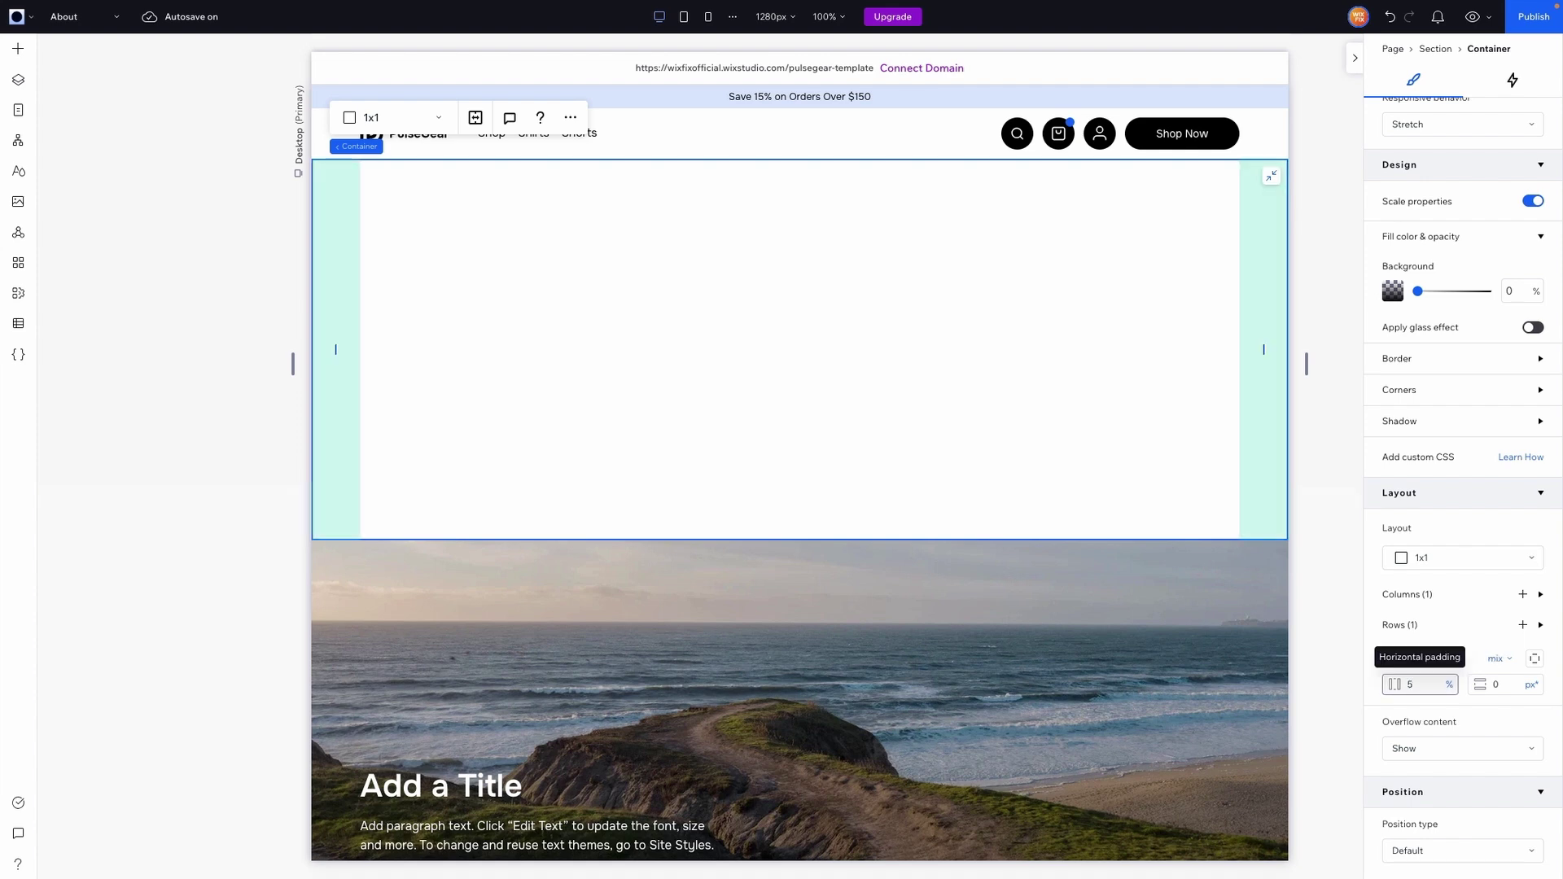
left_click(1506, 686)
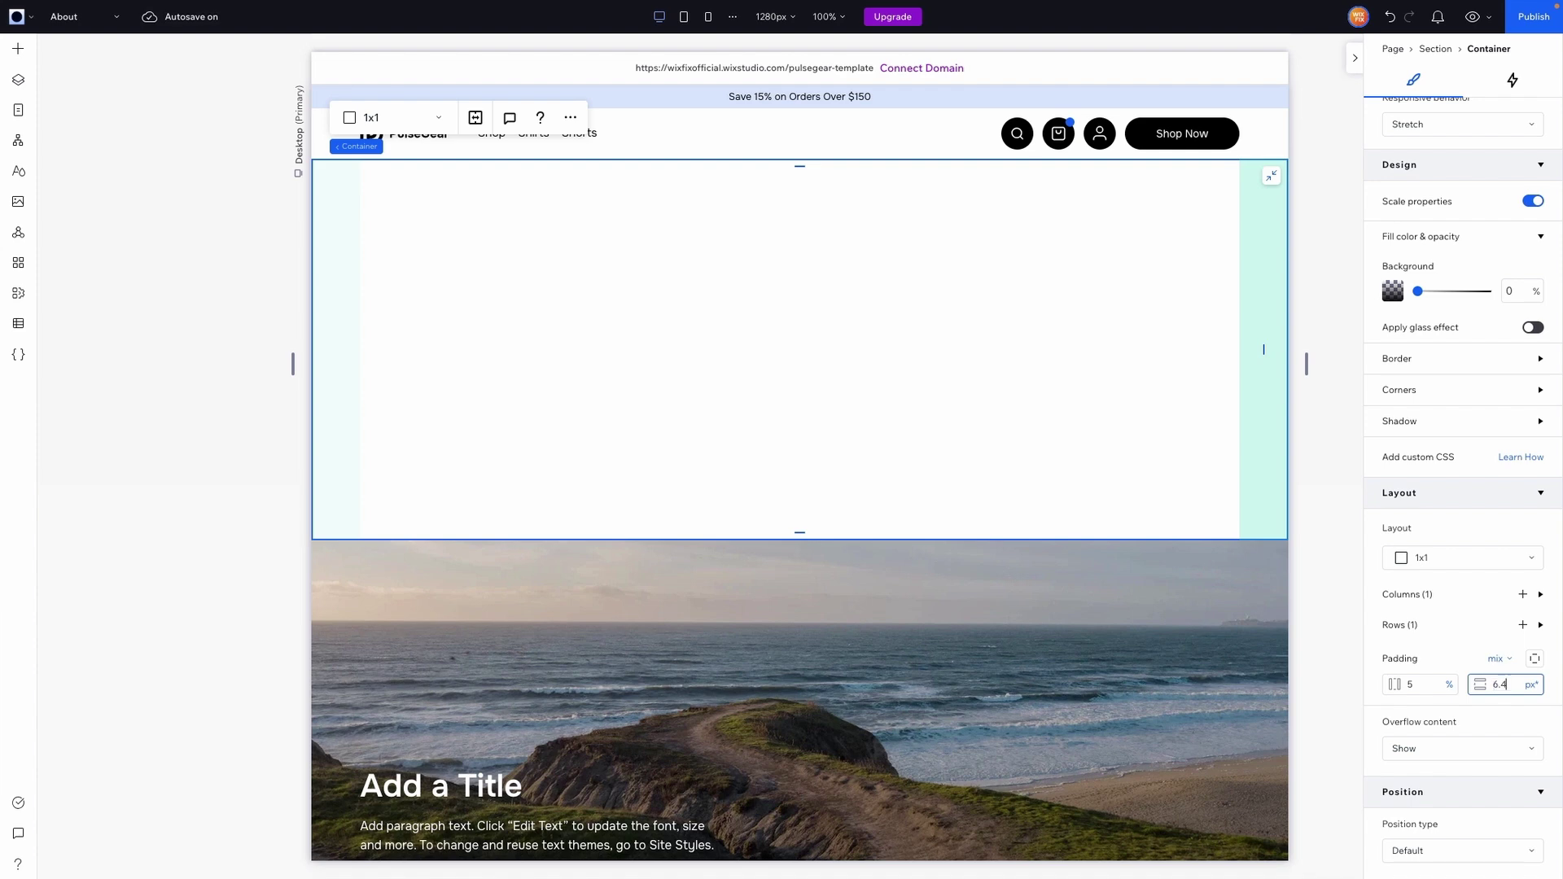
key("Return")
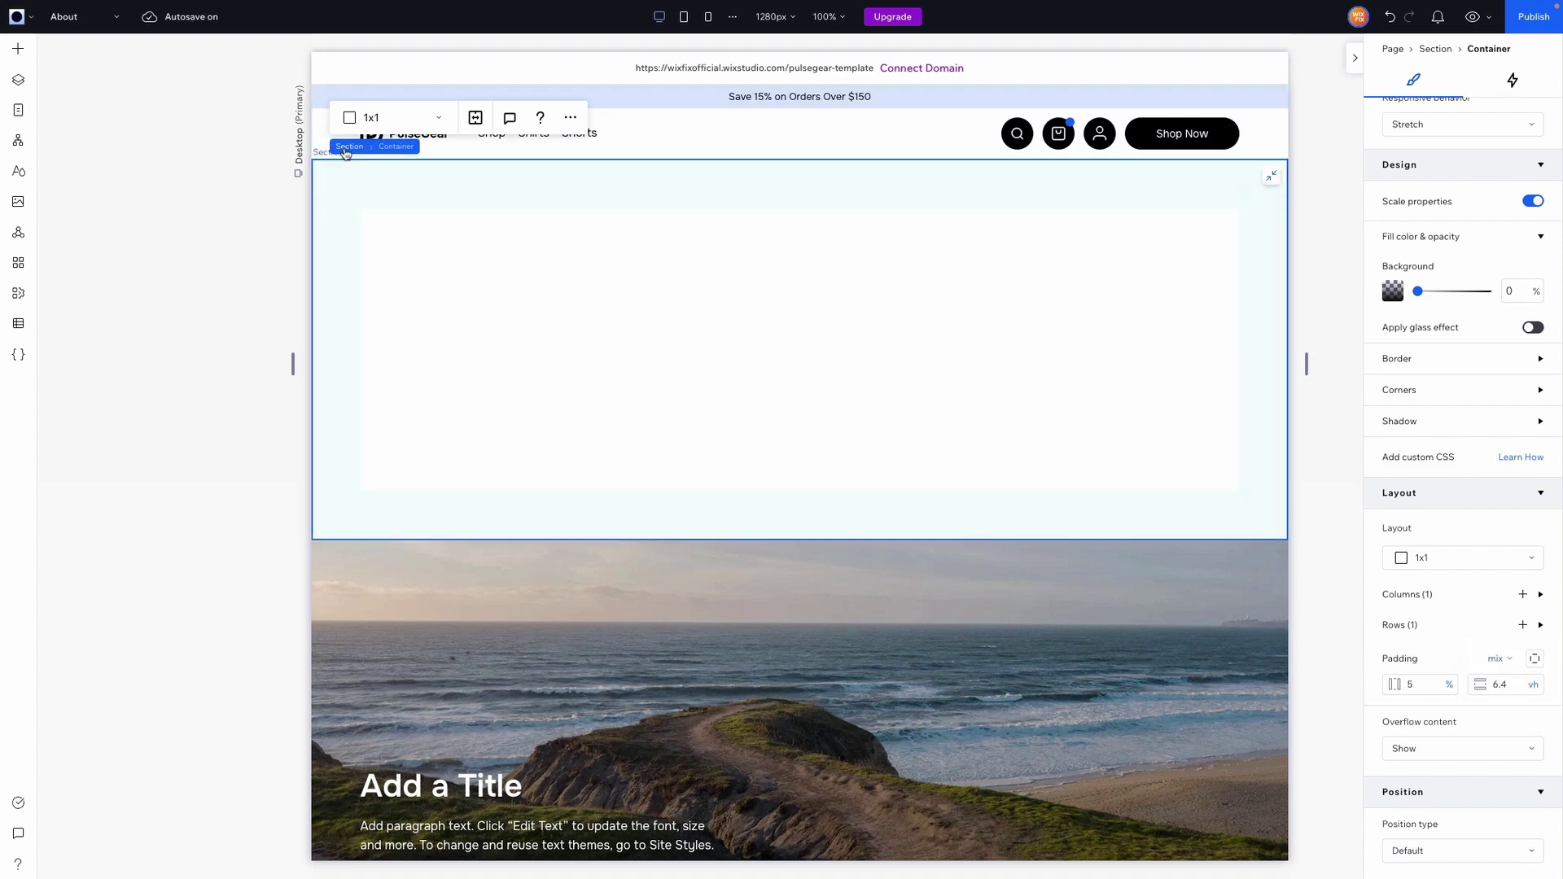
left_click(346, 148)
left_click(444, 291)
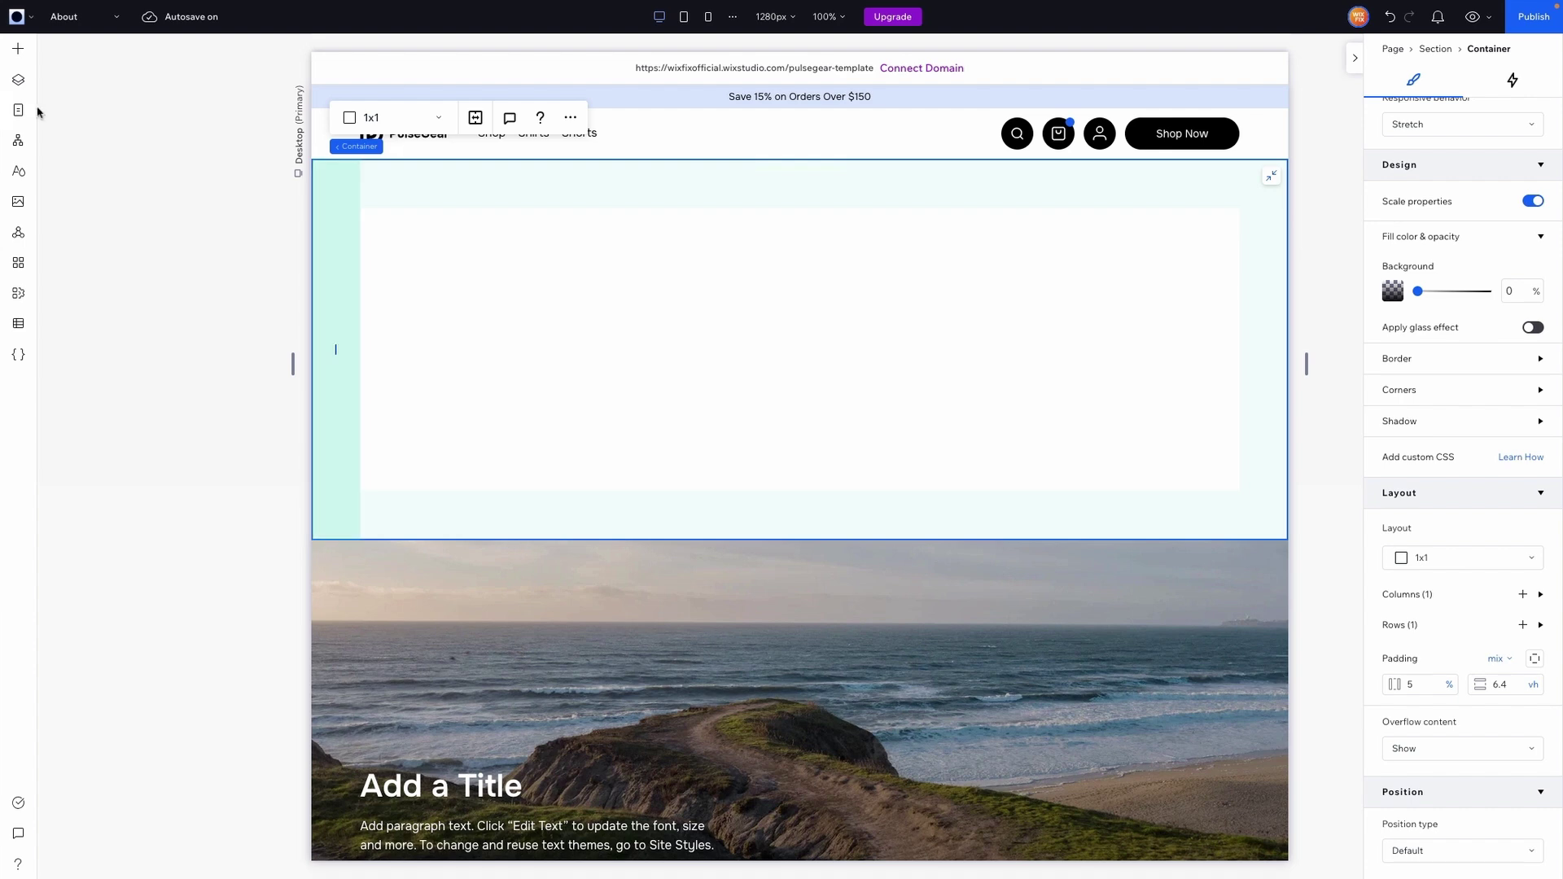
Add a container inside the padded outer container and stretch it to fill the area within the padding.
left_click(19, 50)
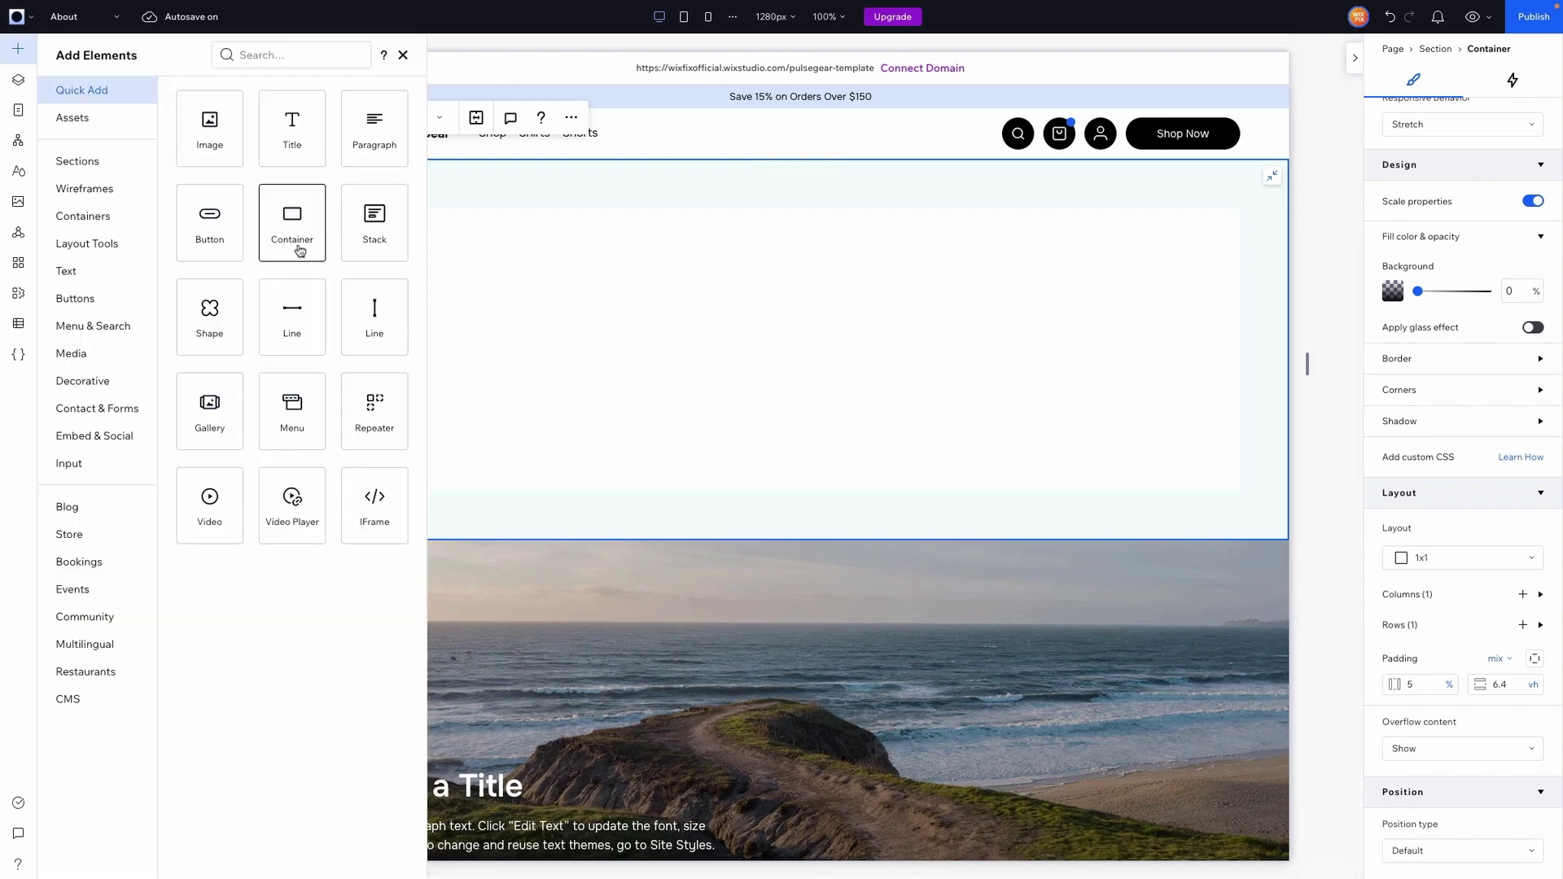
left_click_drag(295, 221, 622, 301)
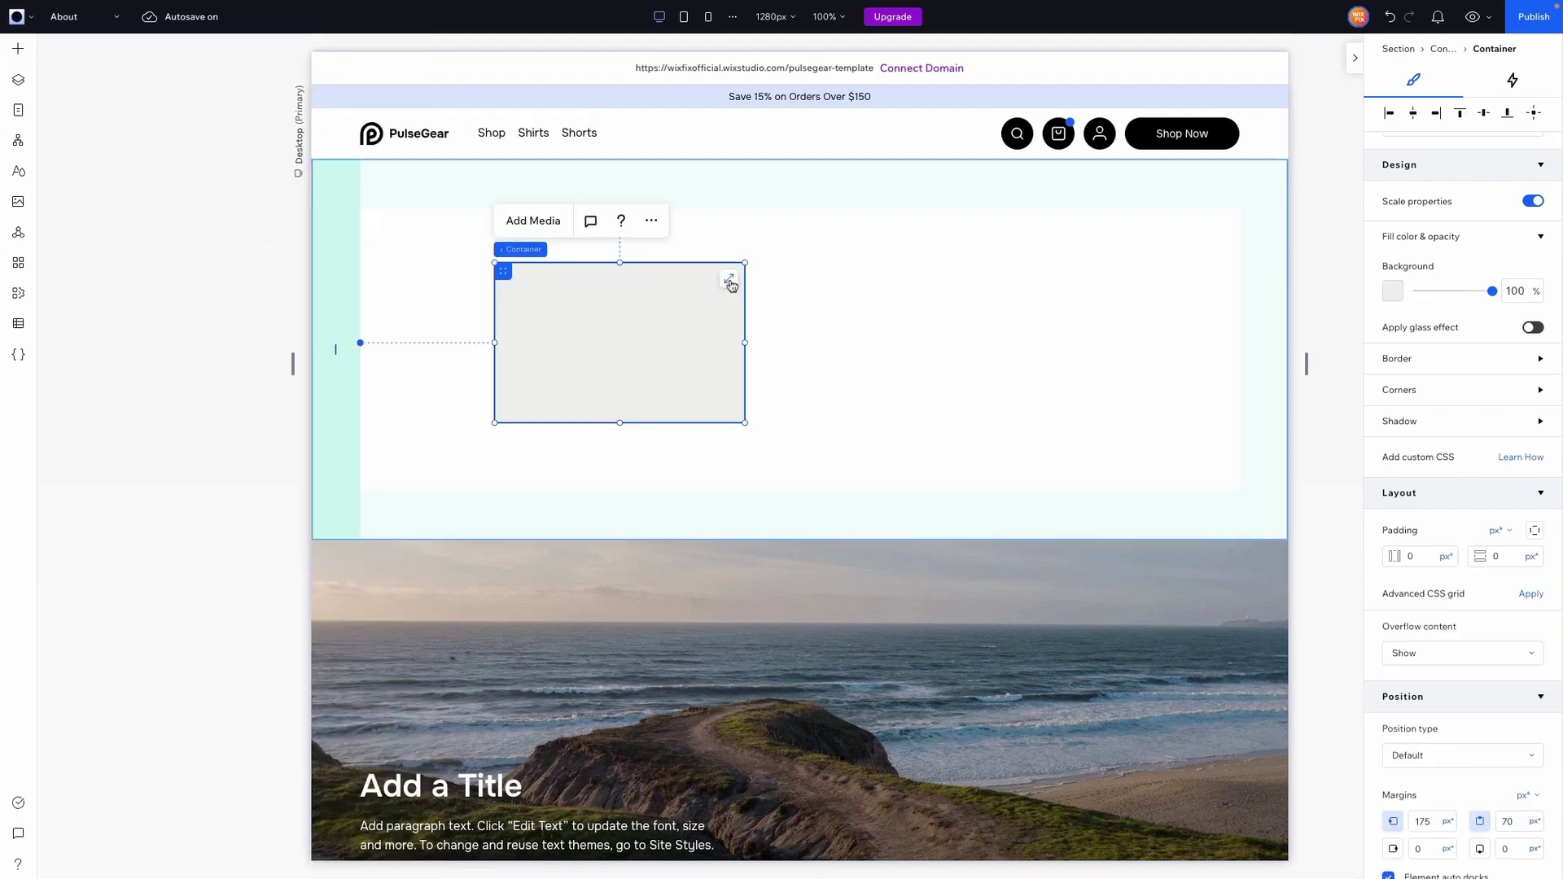
left_click(729, 282)
Duplicate the section above the hero to try it as a reusable layout, and delete the duplicate.
left_click(391, 194)
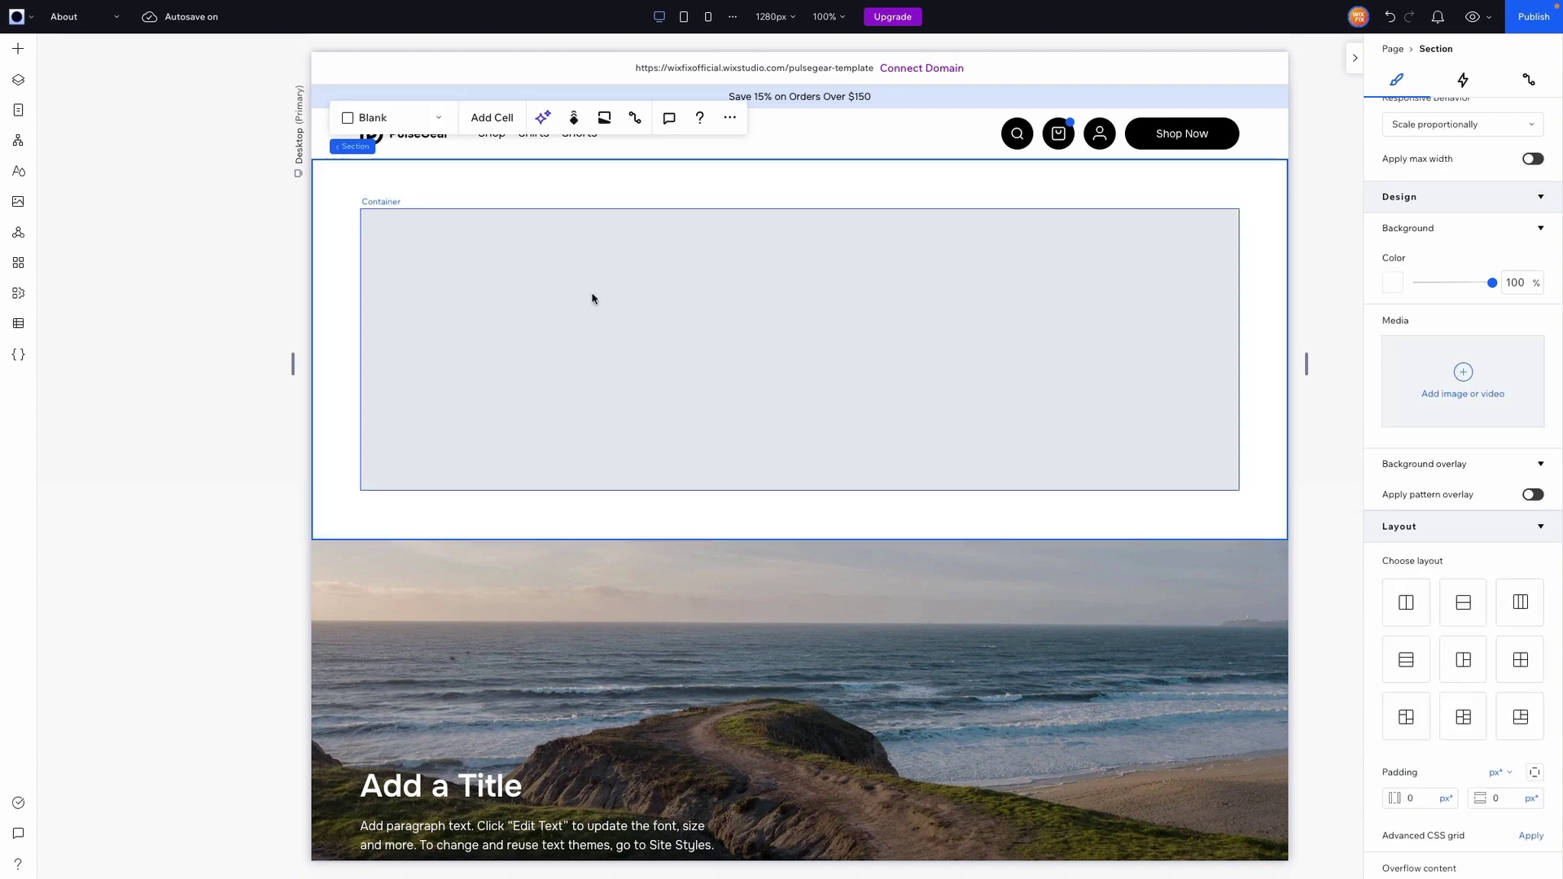
key("ctrl+d")
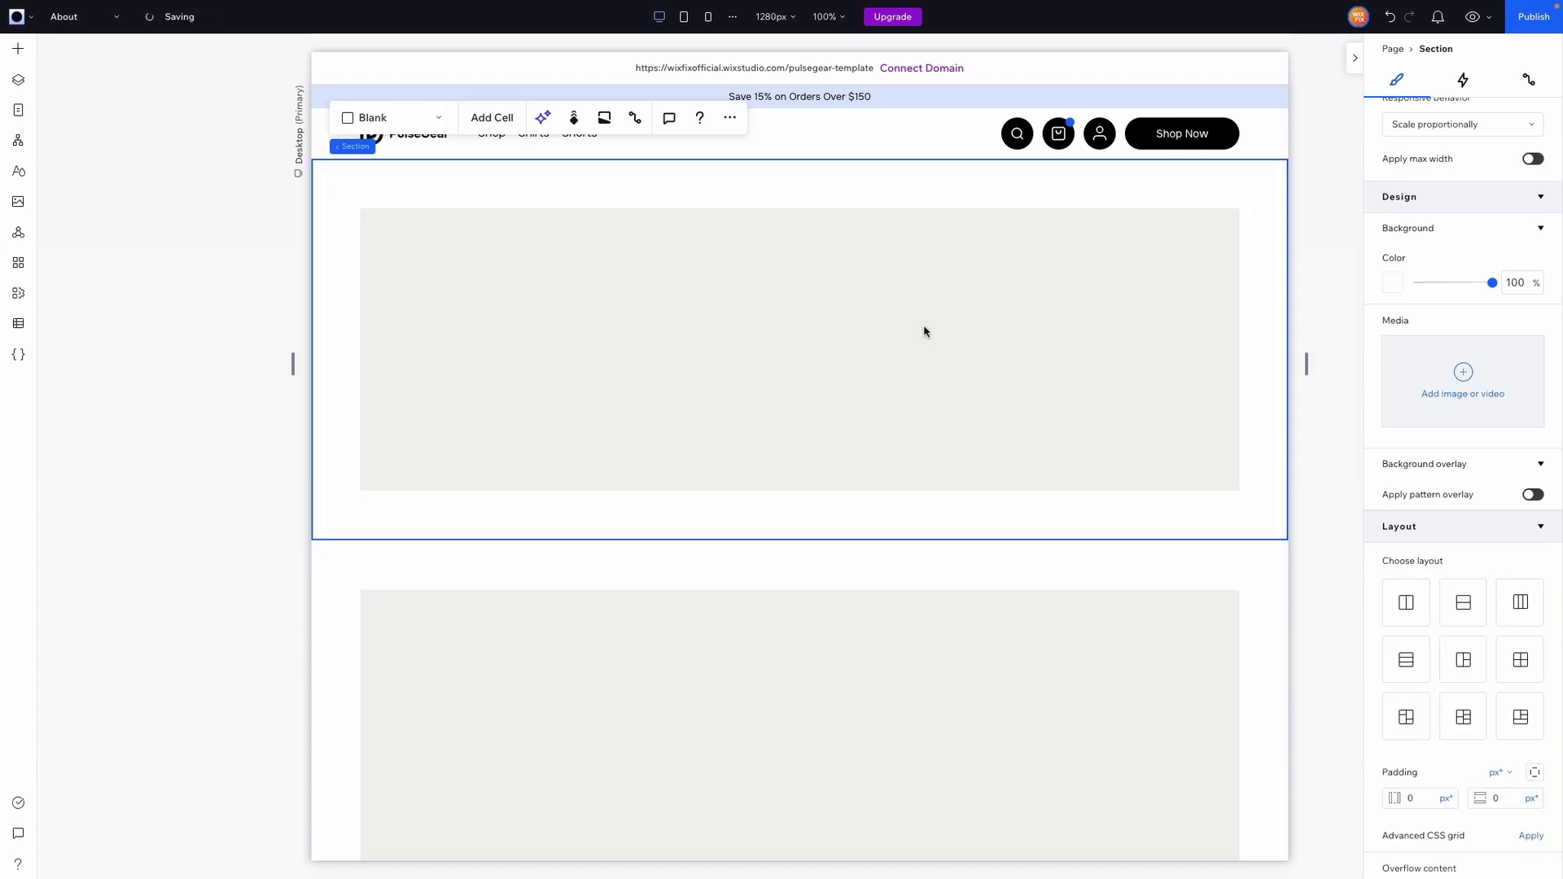
left_click(1302, 520)
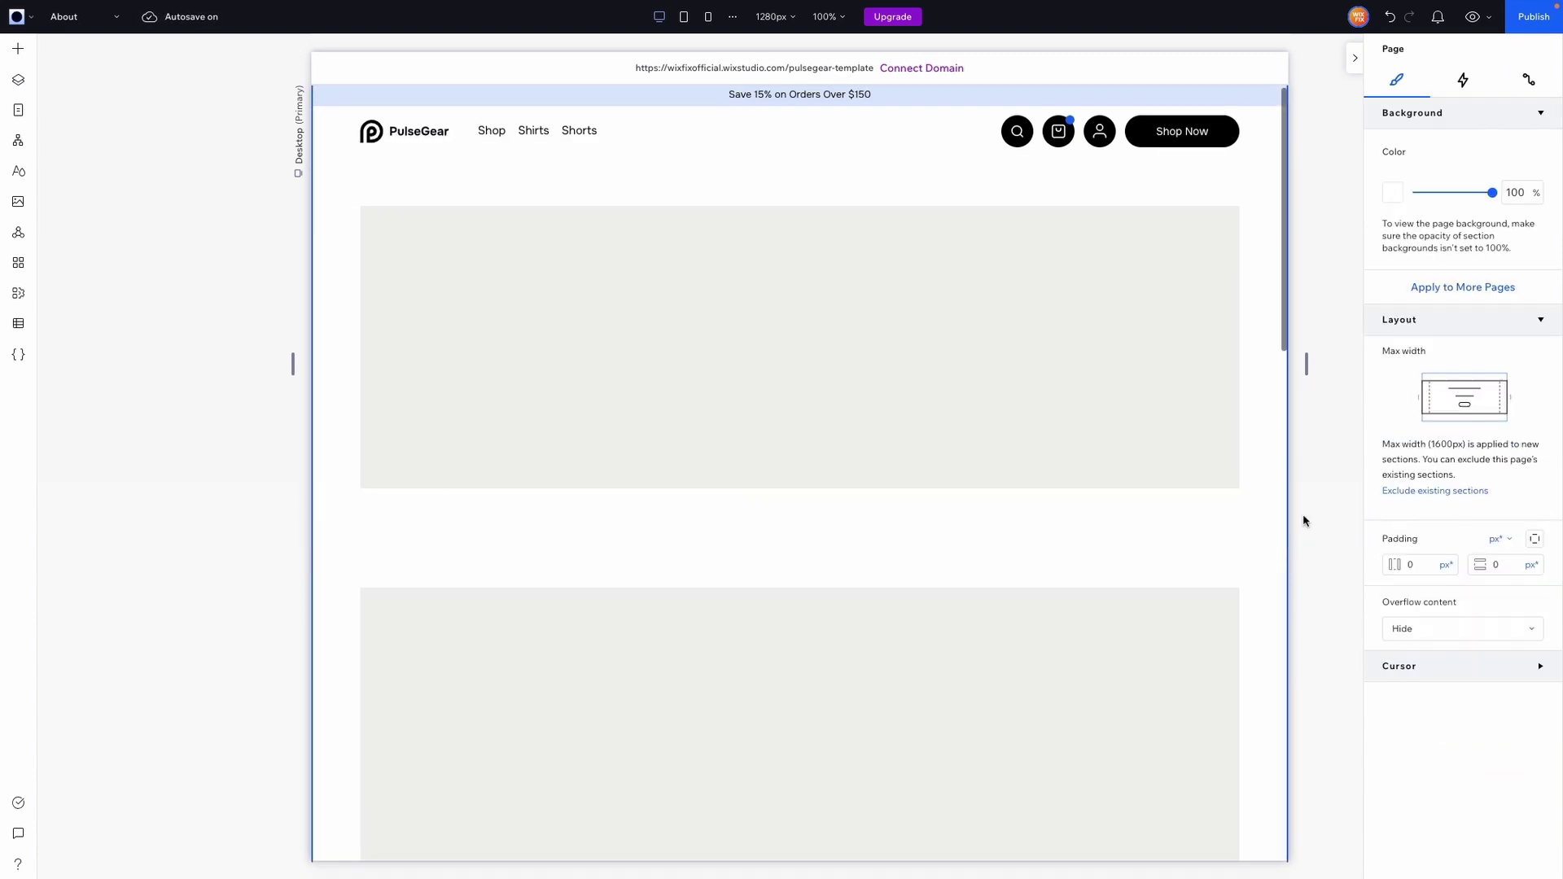
scroll(953, 451, "down", 1)
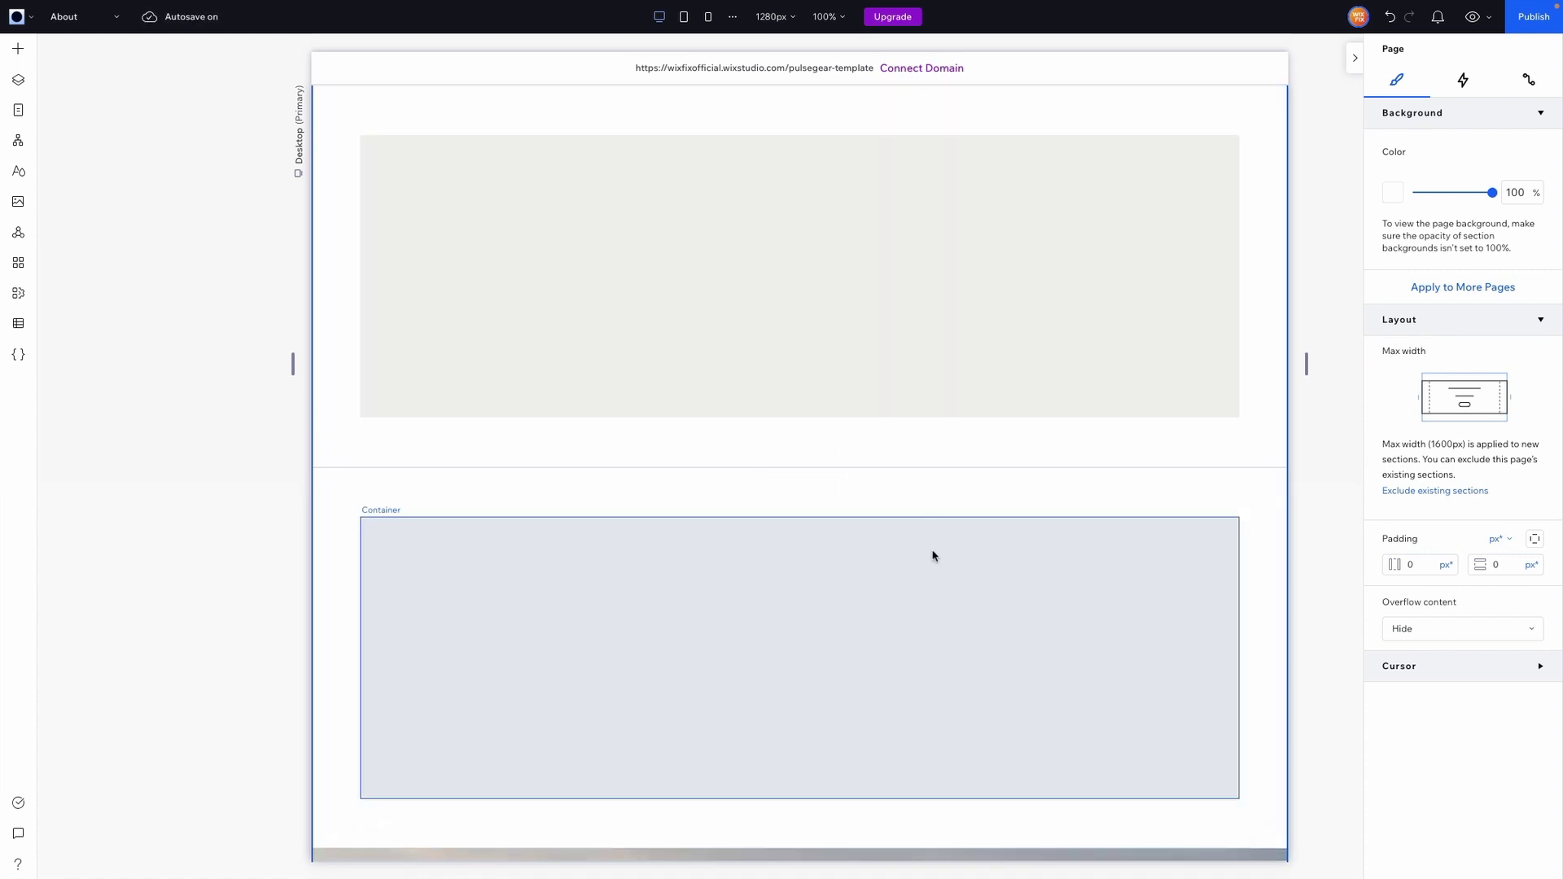
left_click(334, 495)
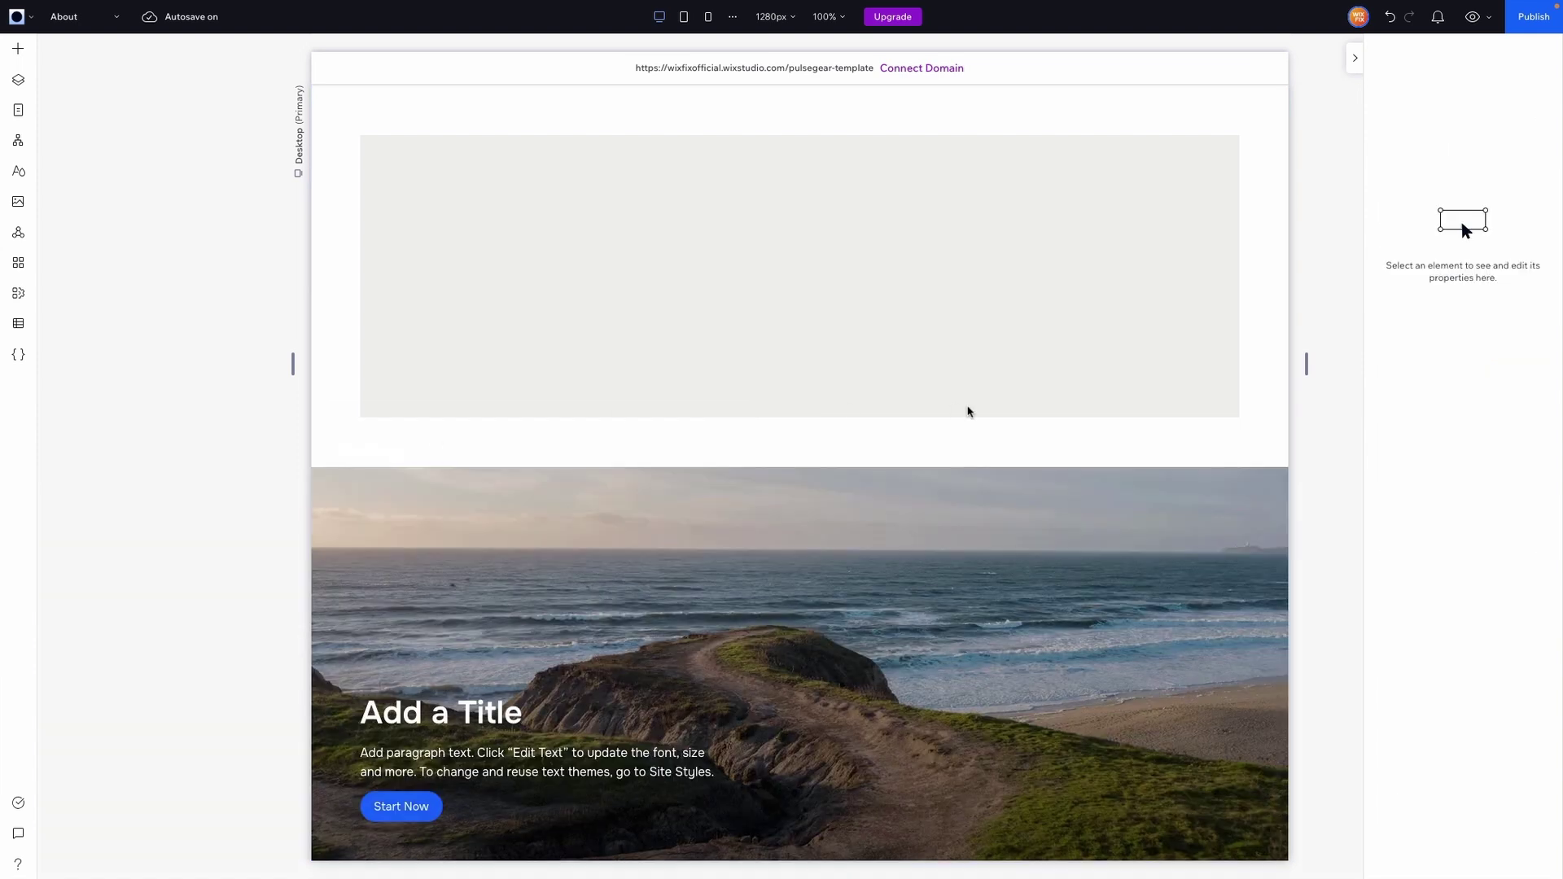
Delete the stretched inner container and place a new unstretched container near the middle of the outer container's padded area.
left_click(1031, 351)
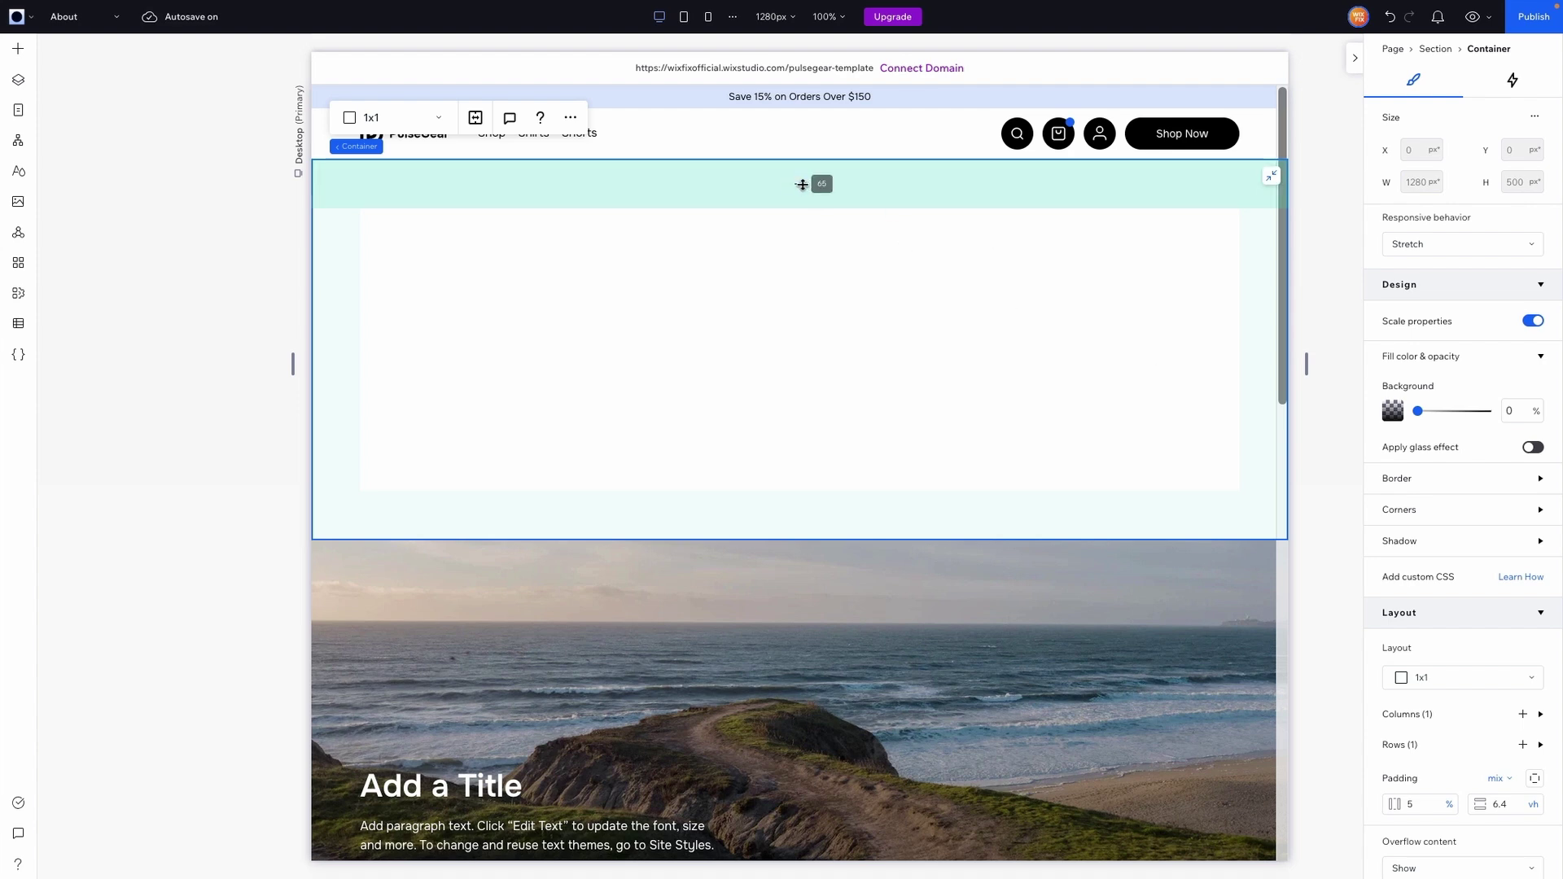
scroll(1040, 290, "down", 4)
scroll(1040, 290, "up", 4)
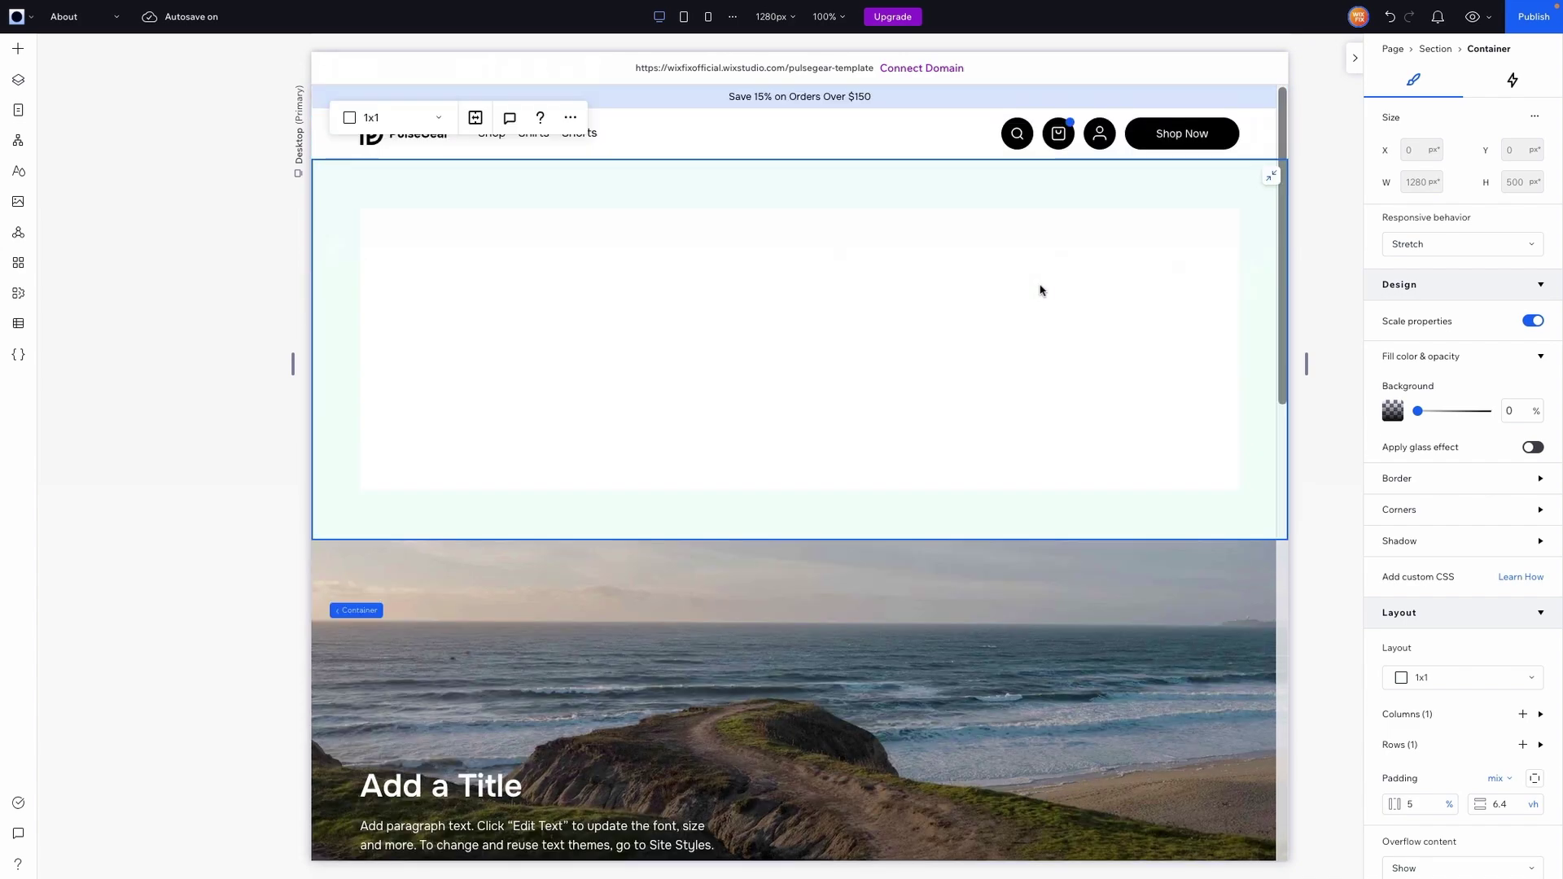
left_click(18, 48)
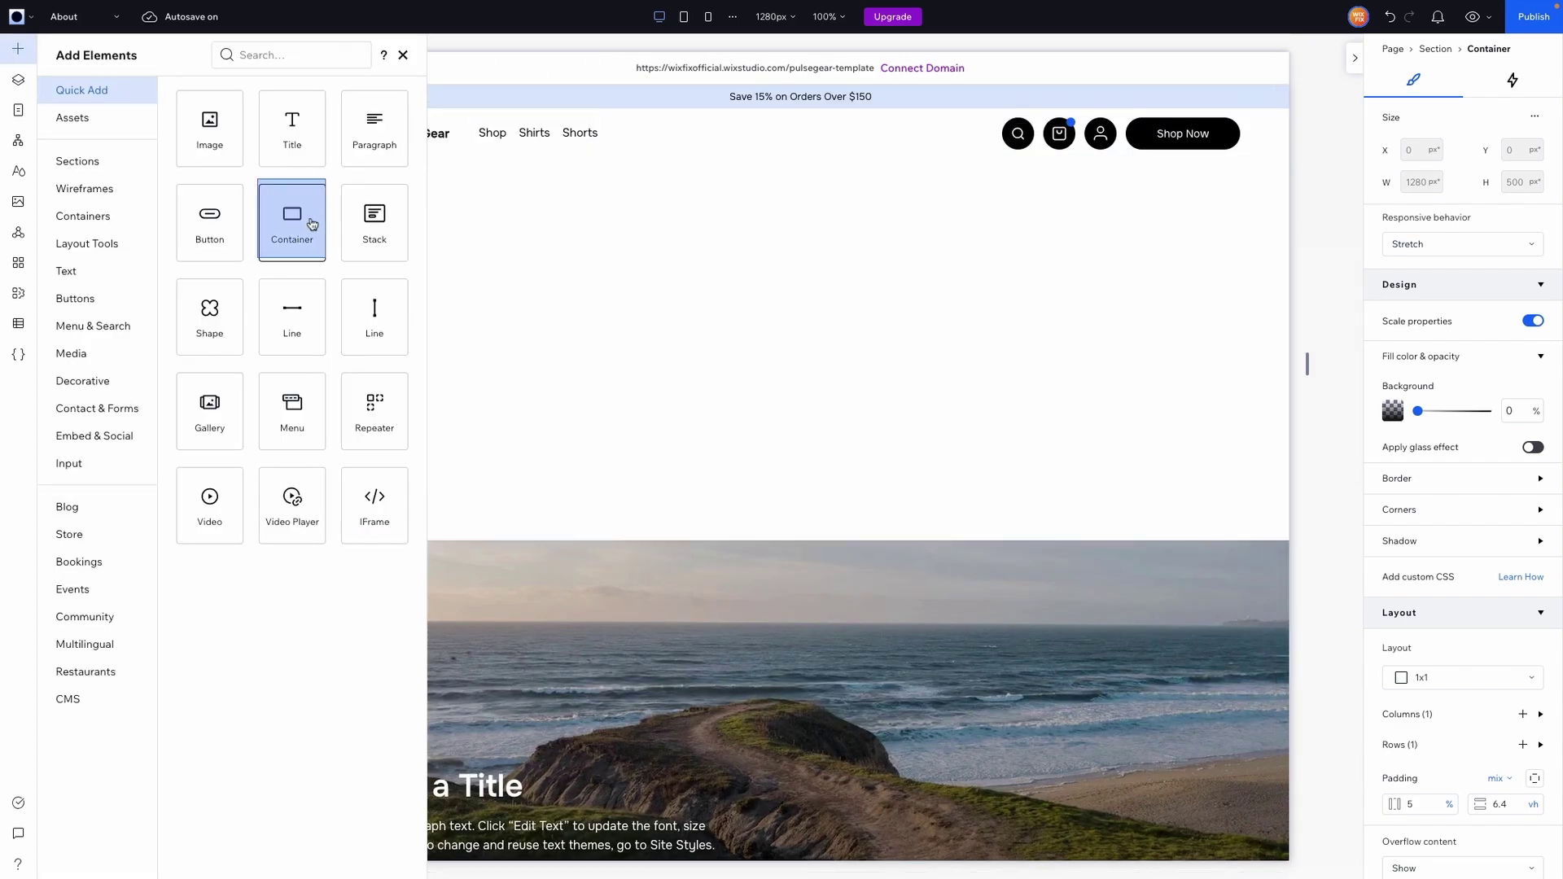
left_click_drag(311, 224, 908, 330)
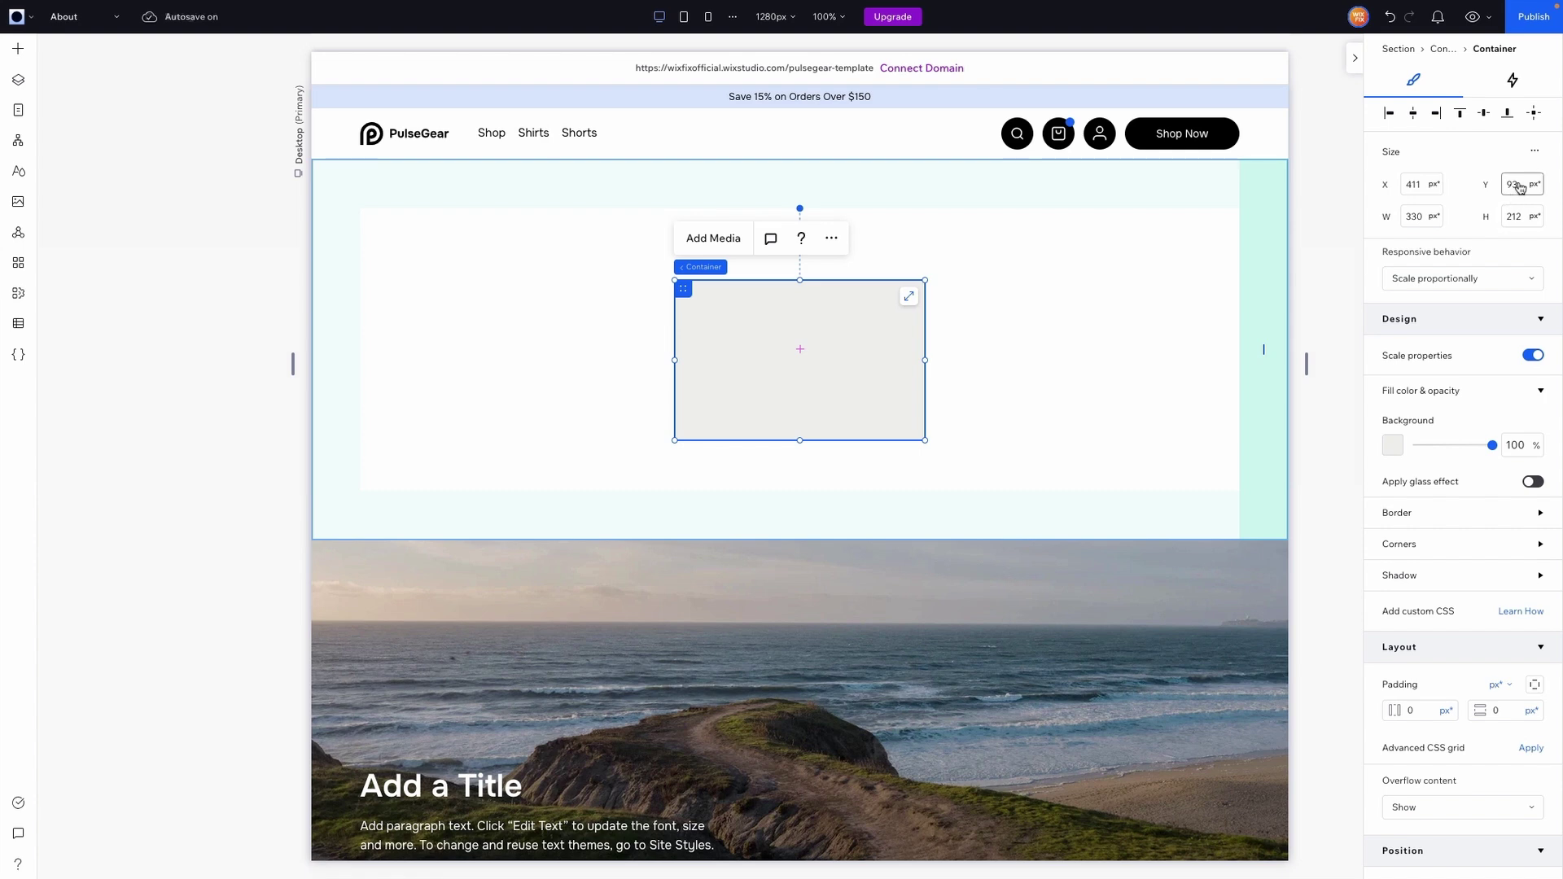
Apply the advanced CSS grid to the new inner container and enable its advanced size settings.
scroll(1482, 525, "down", 3)
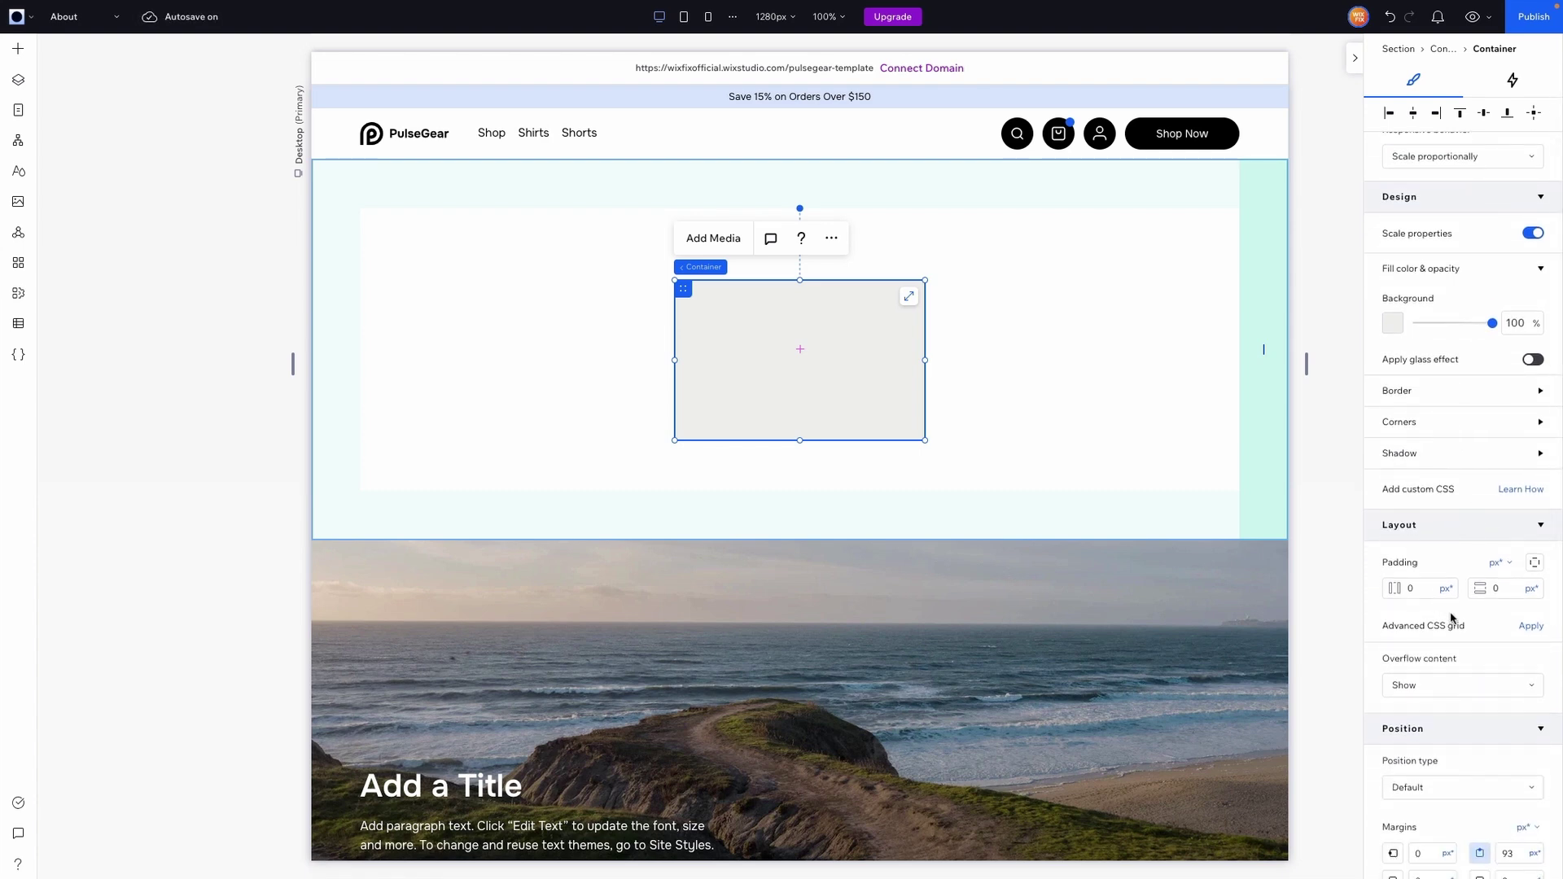
left_click(1532, 627)
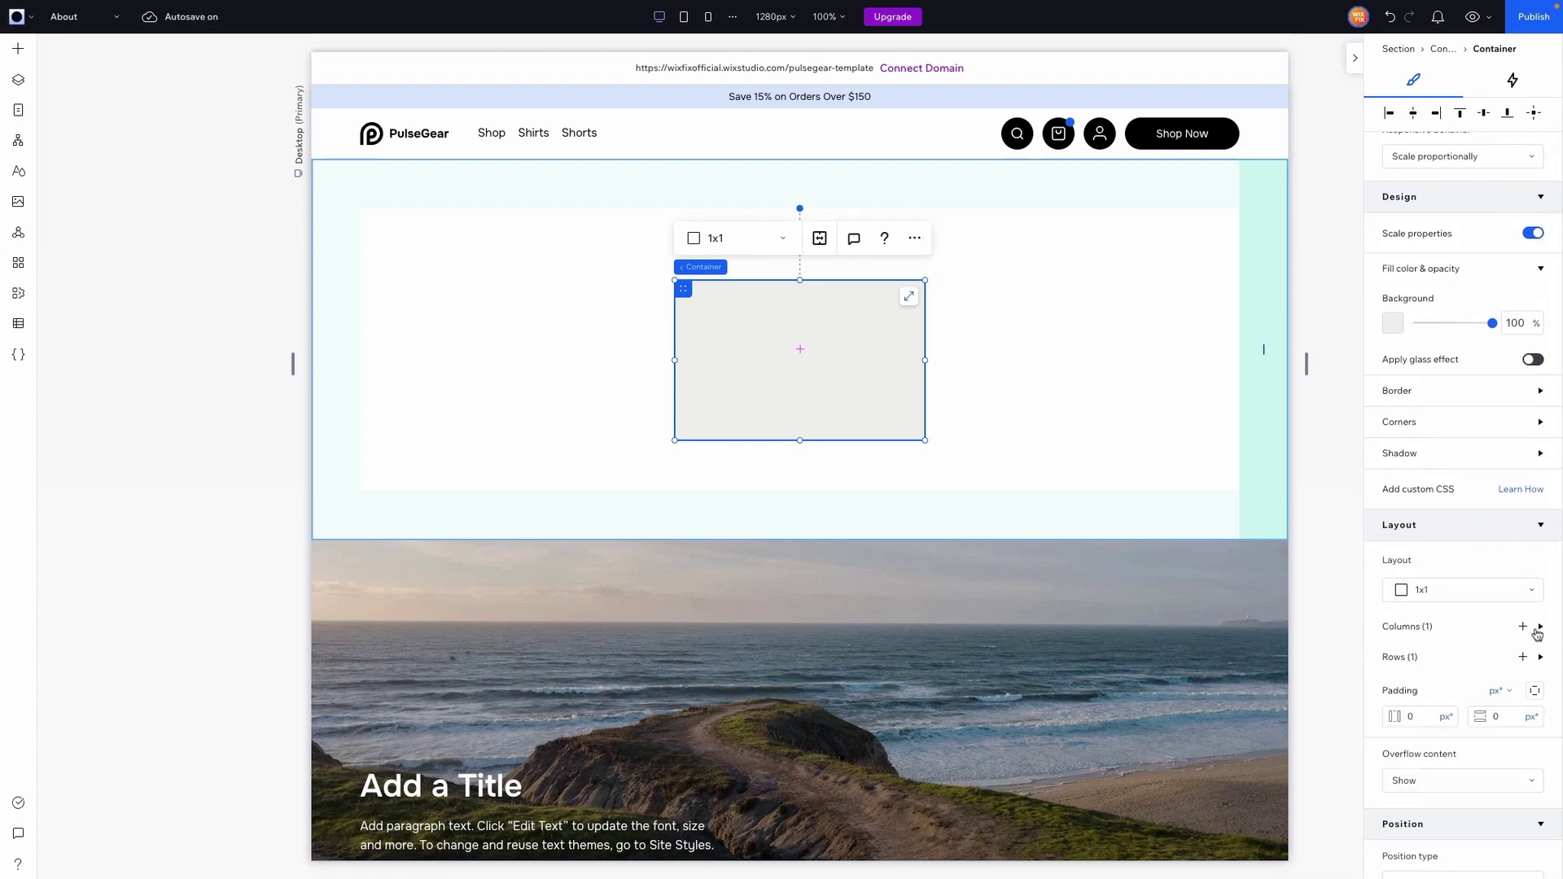
scroll(1537, 634, "up", 3)
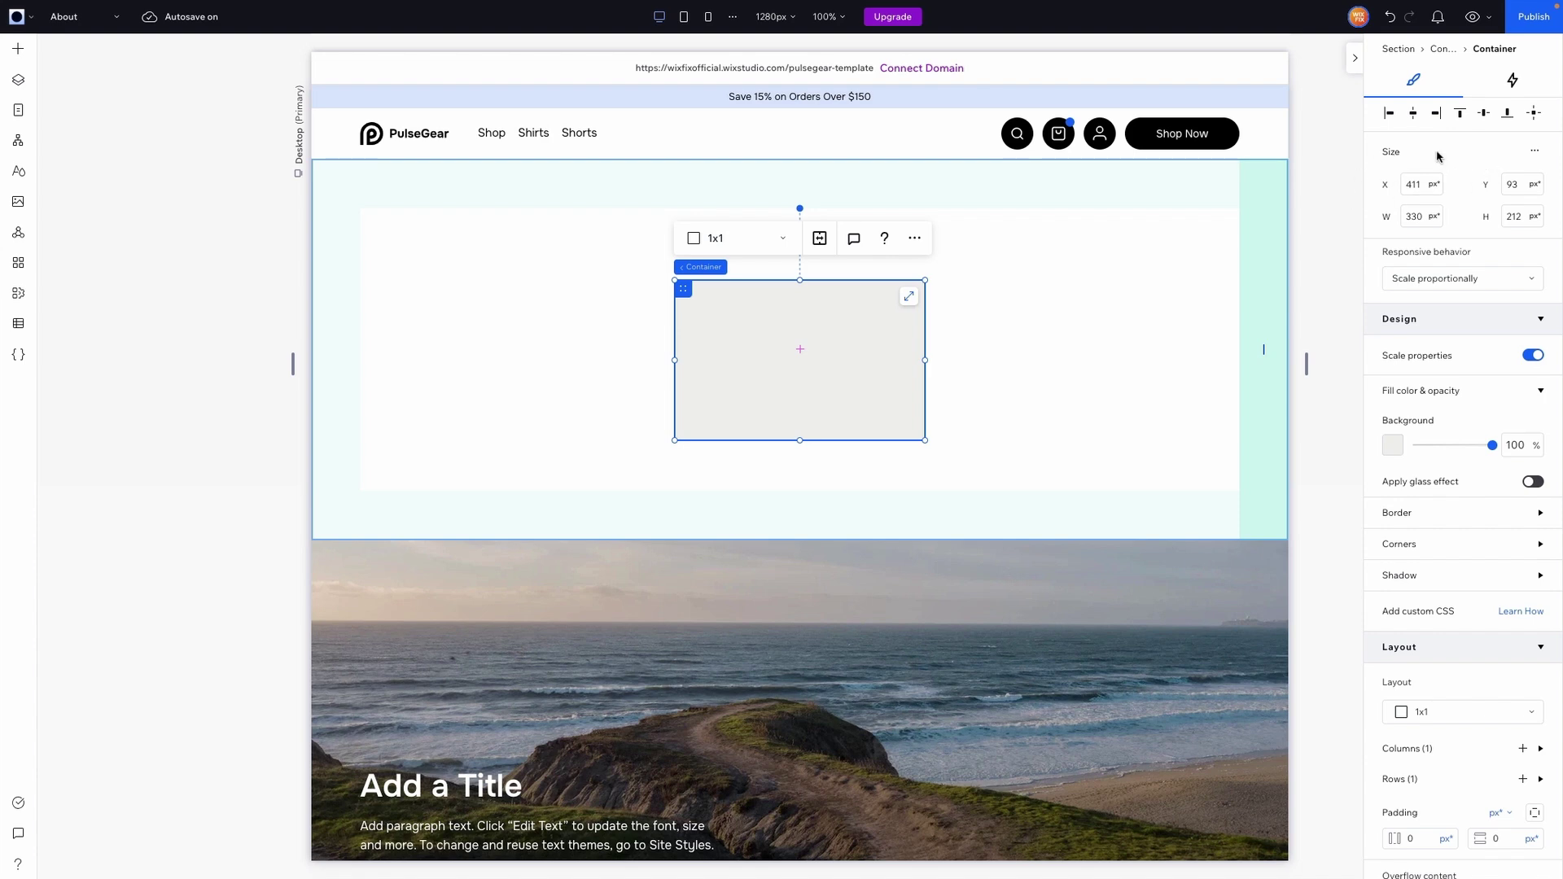
left_click(1541, 159)
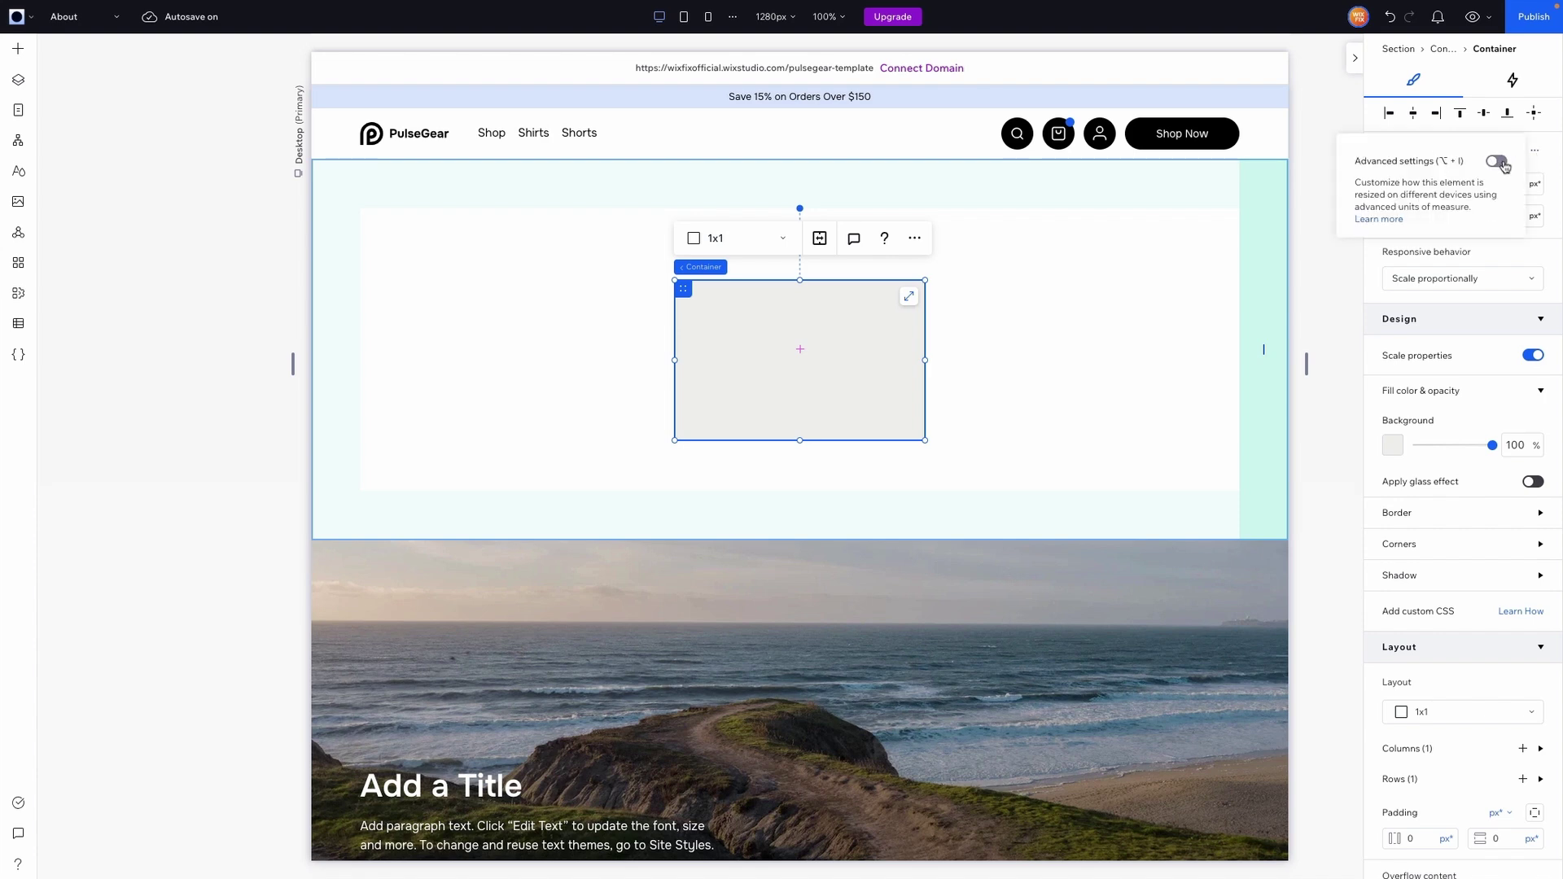
left_click(1506, 163)
Set the inner container's width to 100% and its maximum width to 1440 px.
left_click(1442, 189)
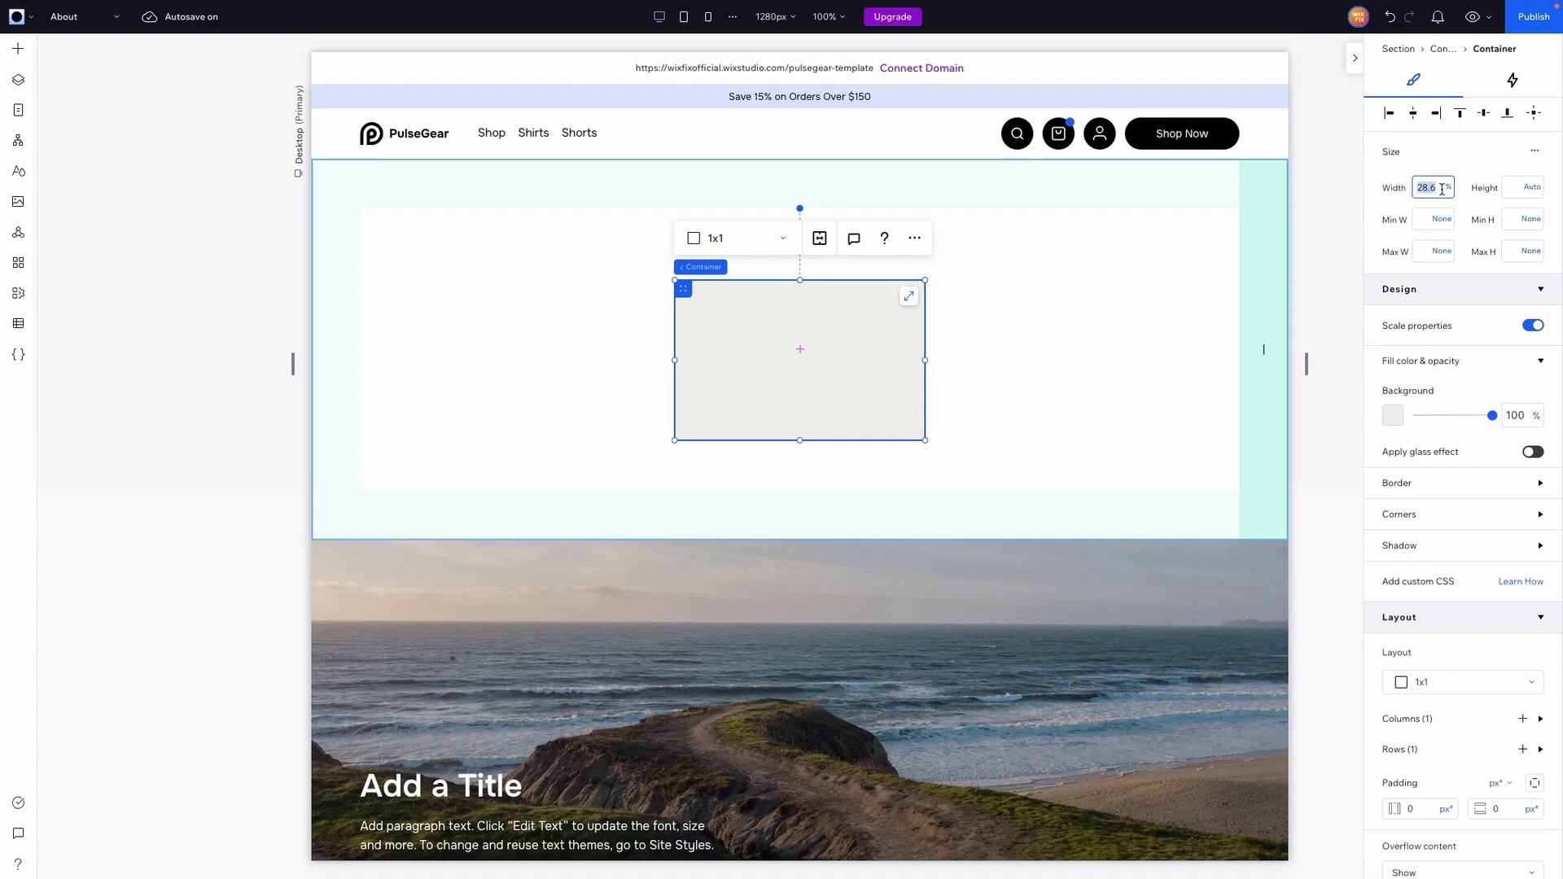
type("100")
key("Return")
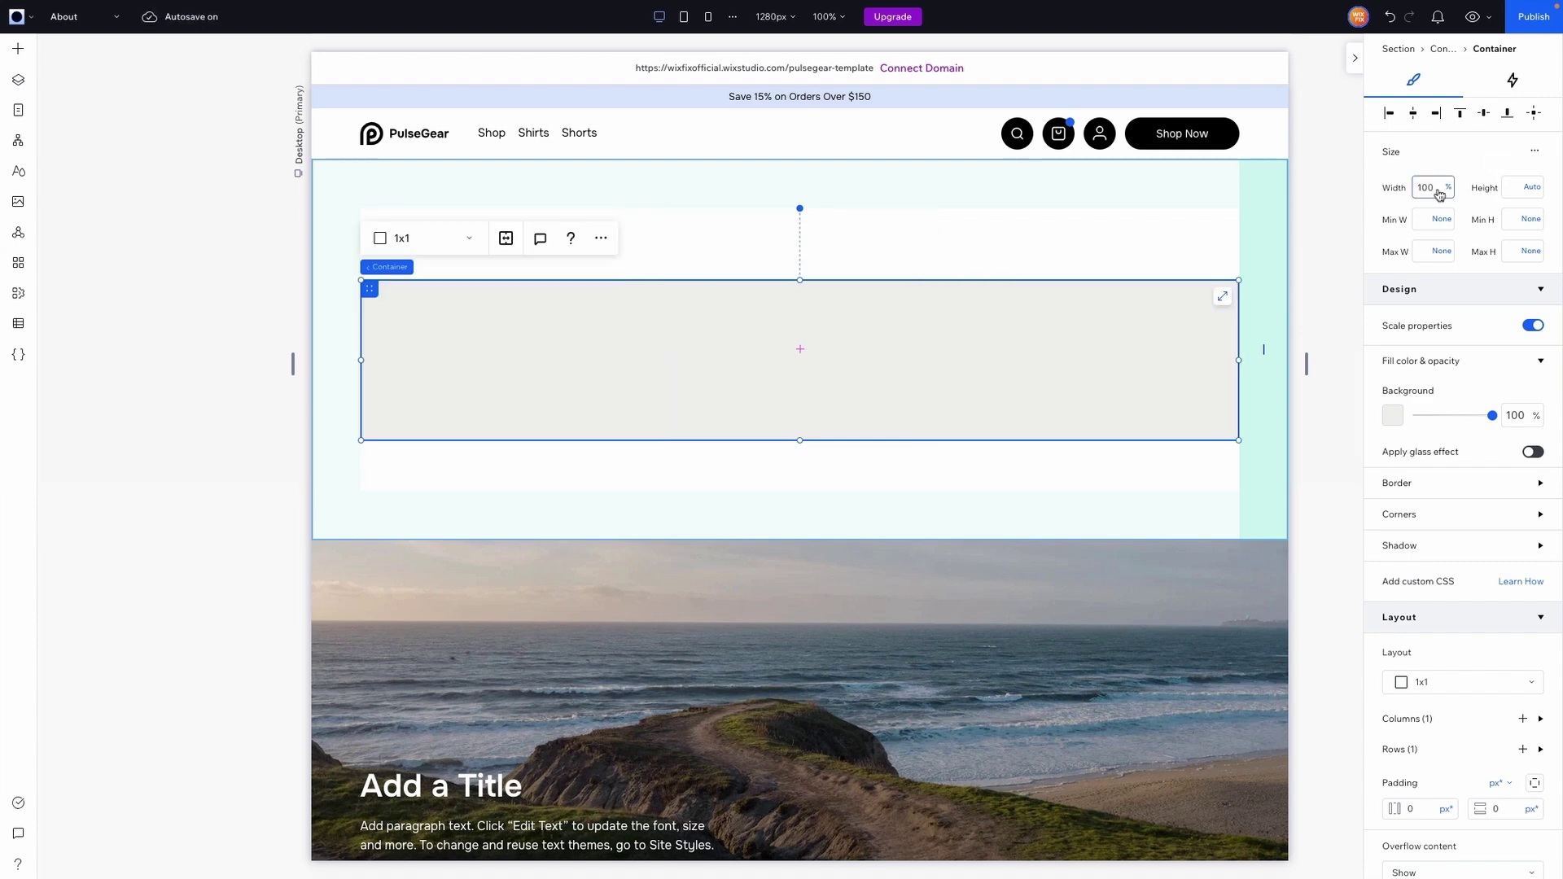
left_click(1425, 253)
key("Return")
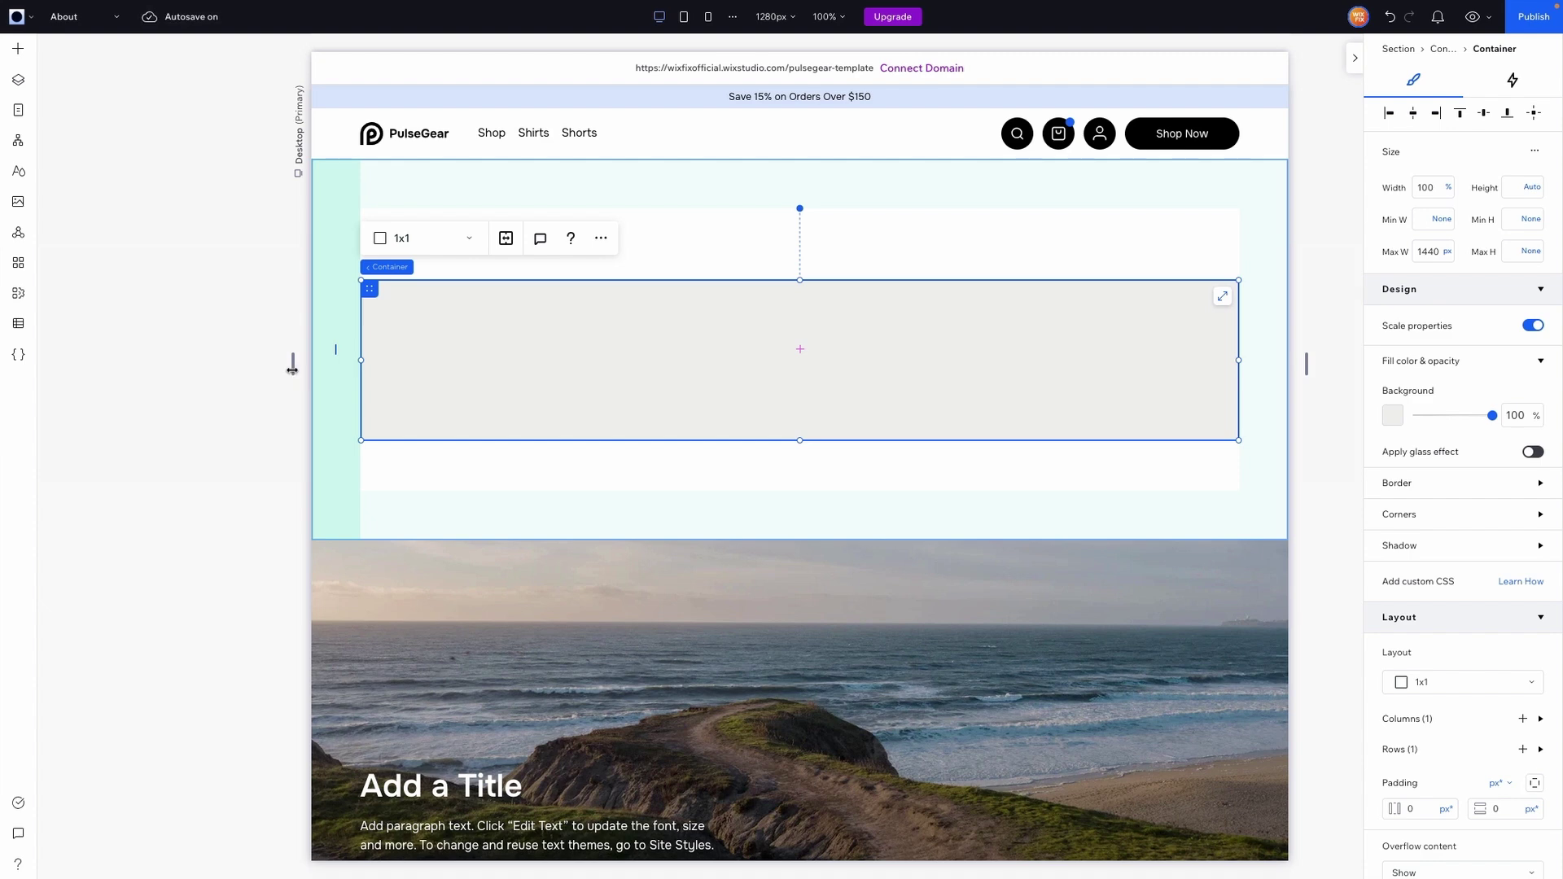
Preview the page at a canvas width of about 2028 px to check the inner container's width limit.
left_click_drag(291, 369, 7, 404)
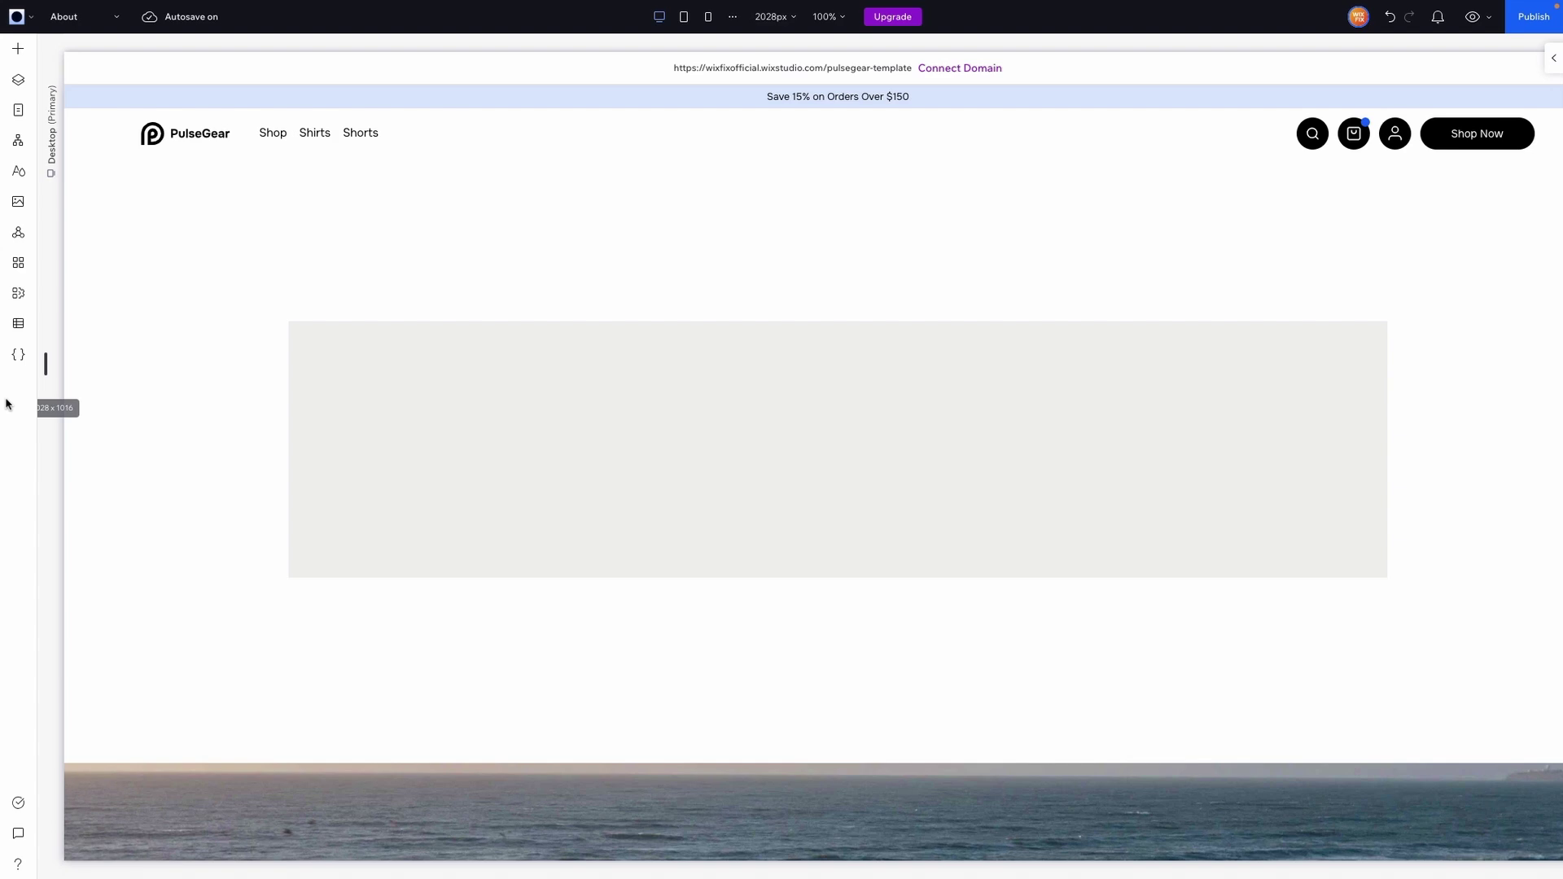
left_click_drag(6, 404, 6, 403)
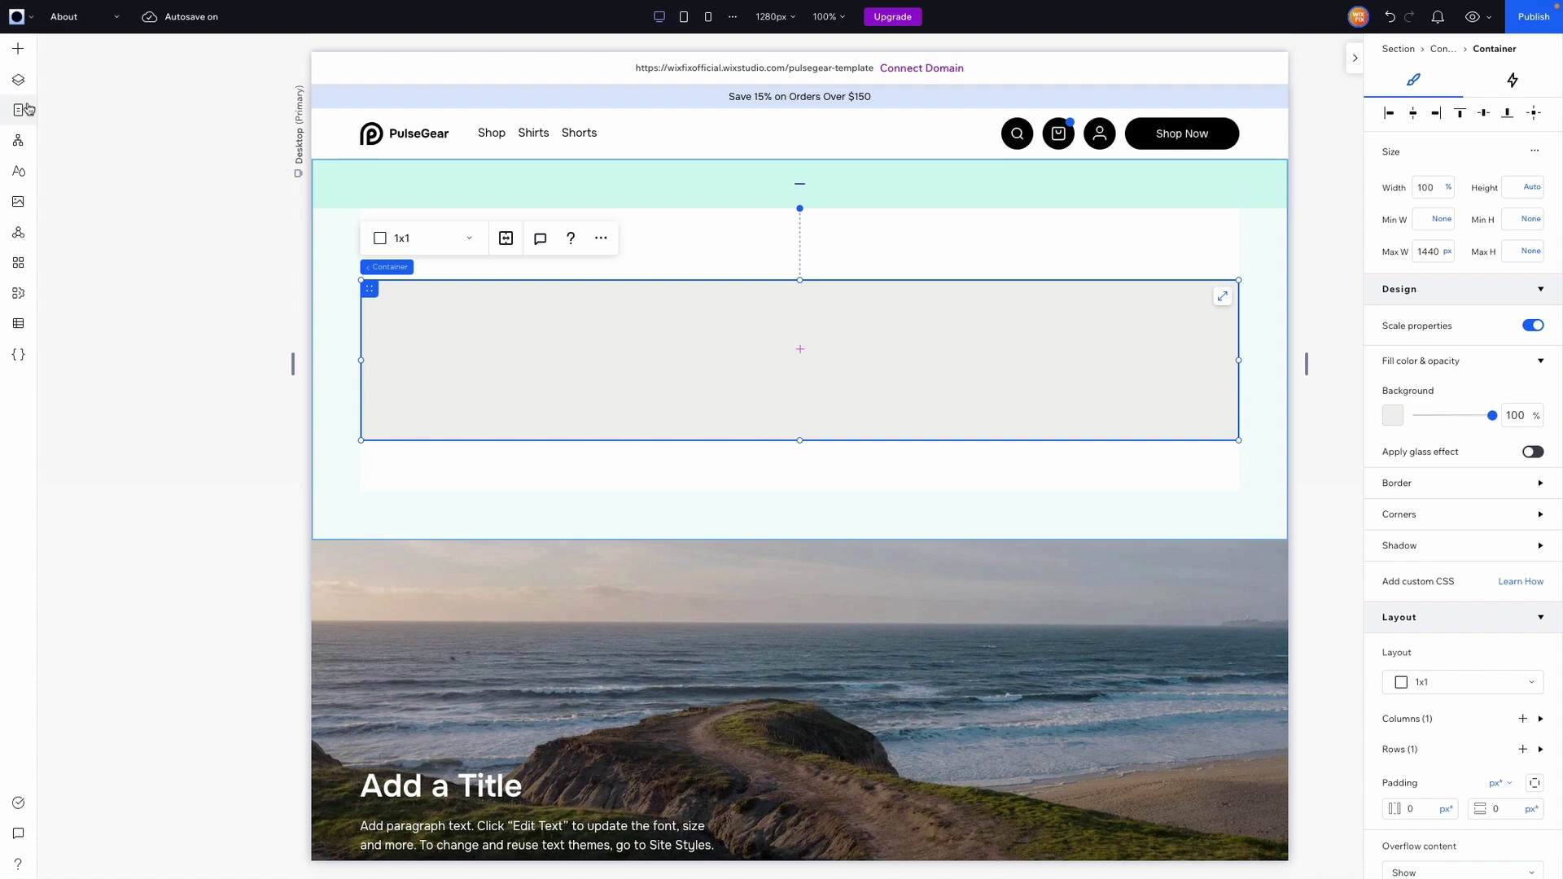
Review the site-wide max width setting and the outer container's padding settings.
left_click(18, 171)
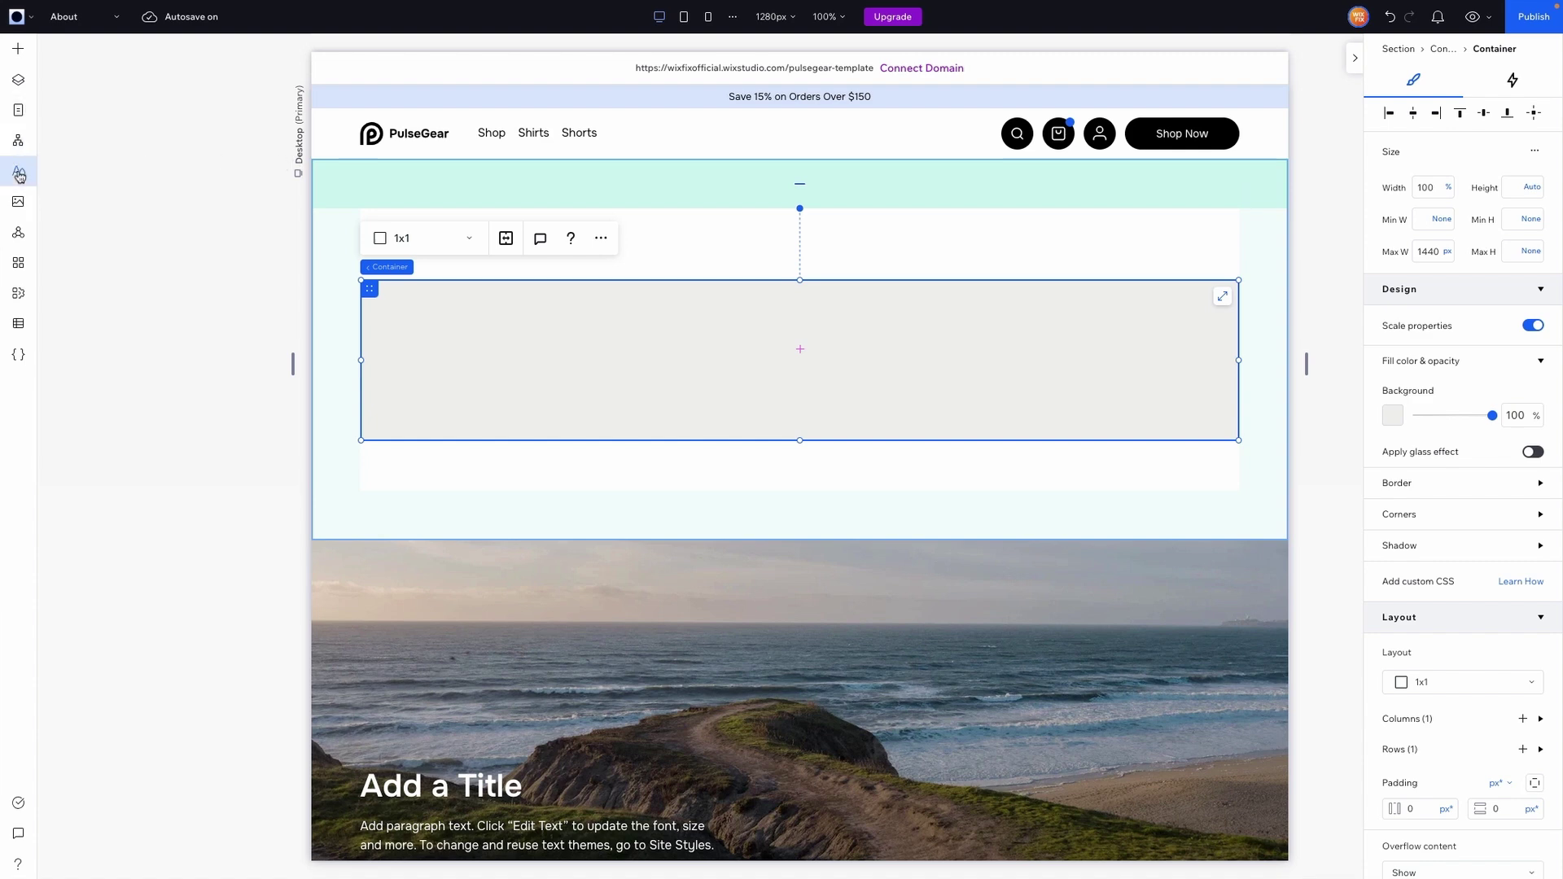
left_click(207, 94)
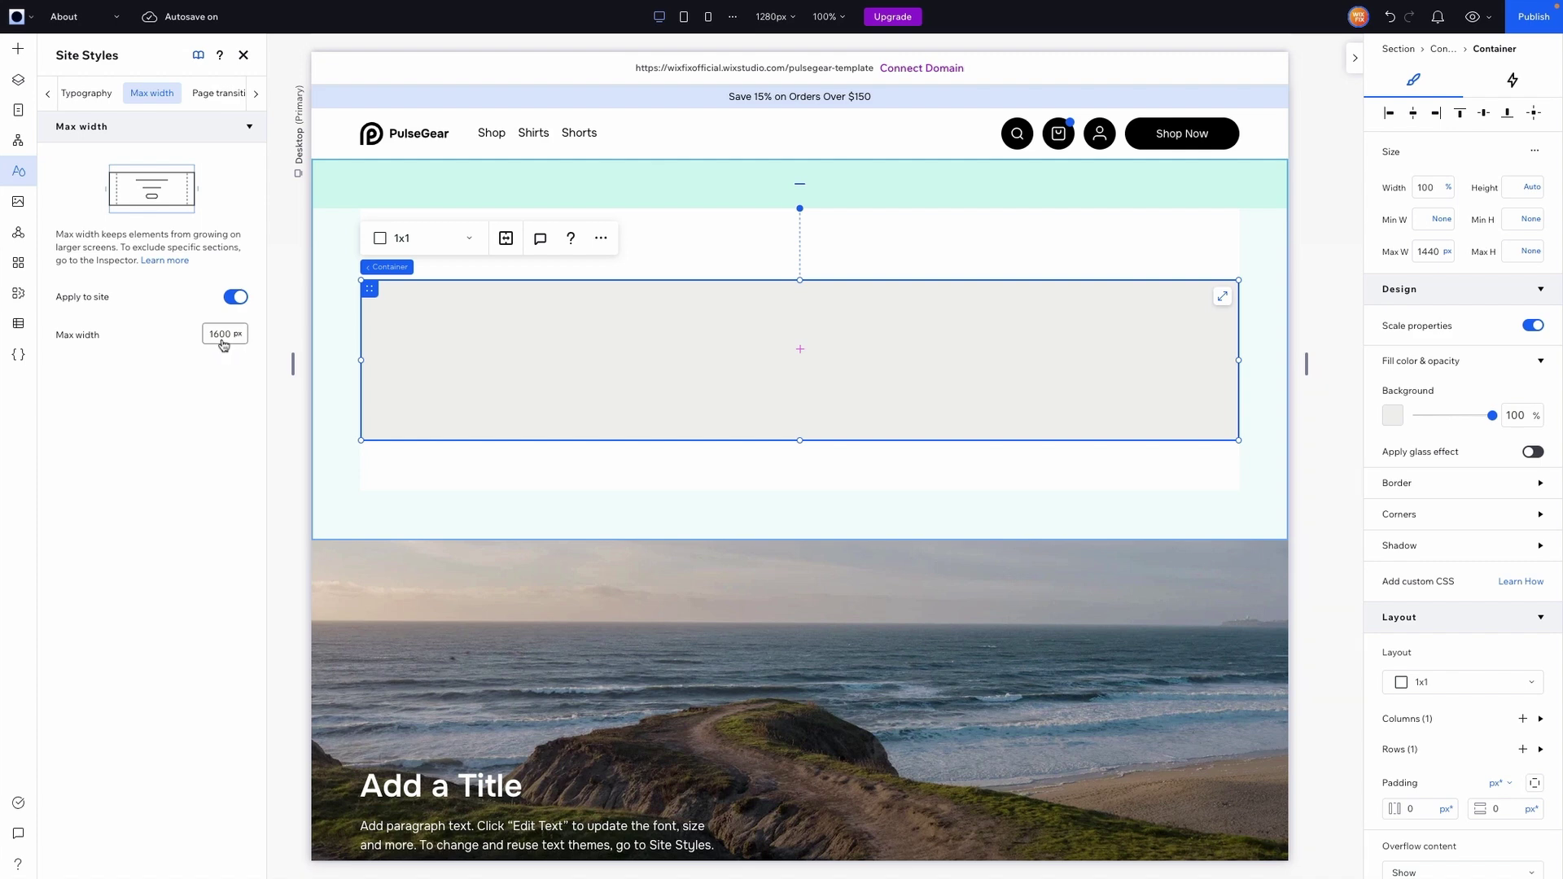
left_click(478, 469)
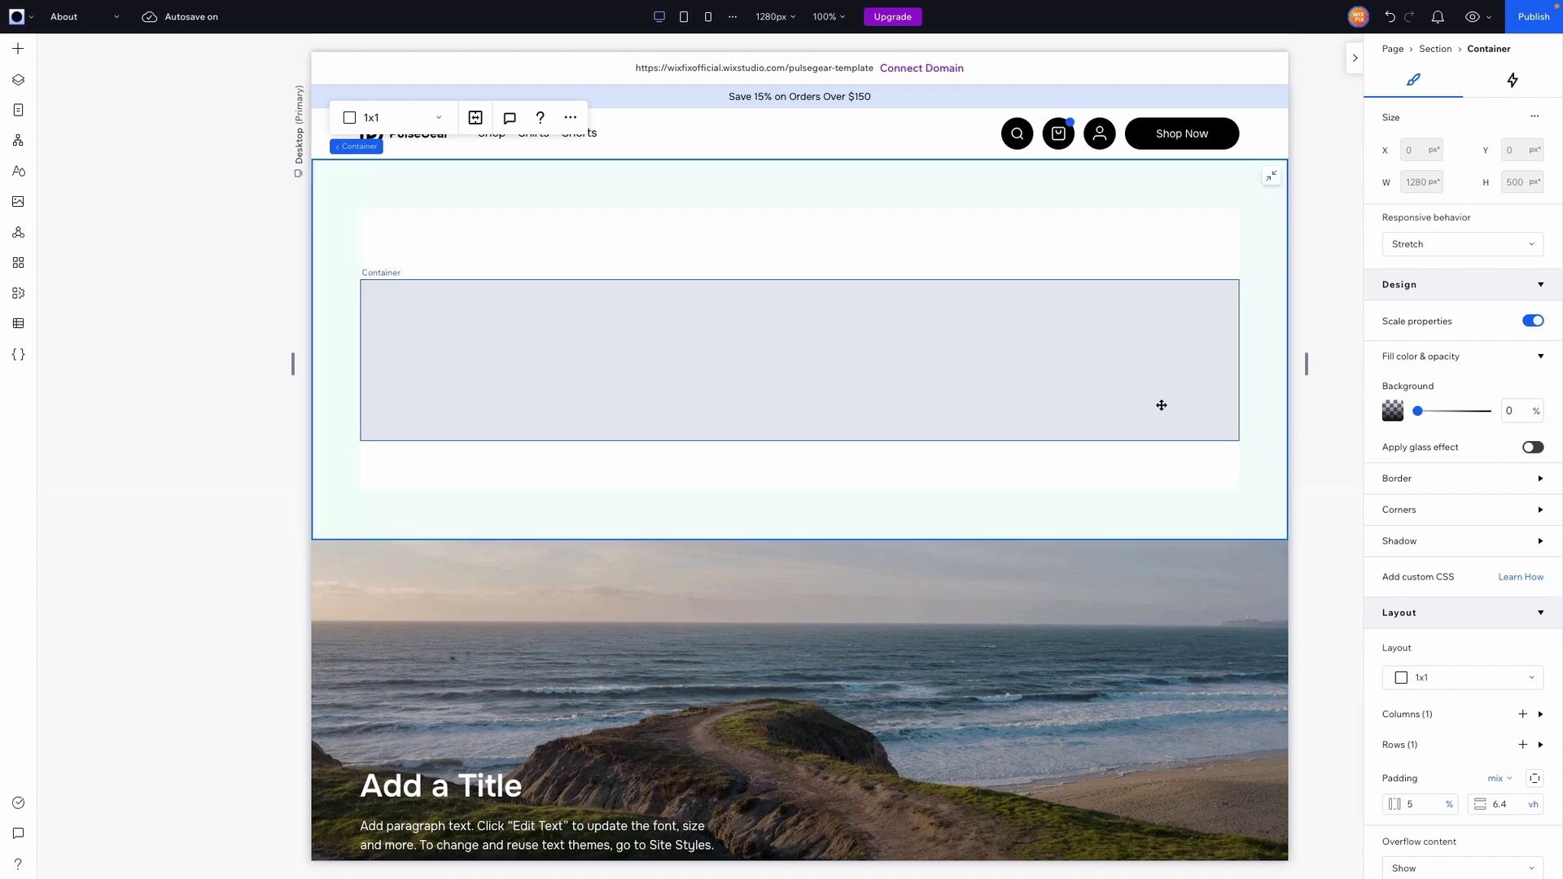
scroll(1436, 554, "down", 3)
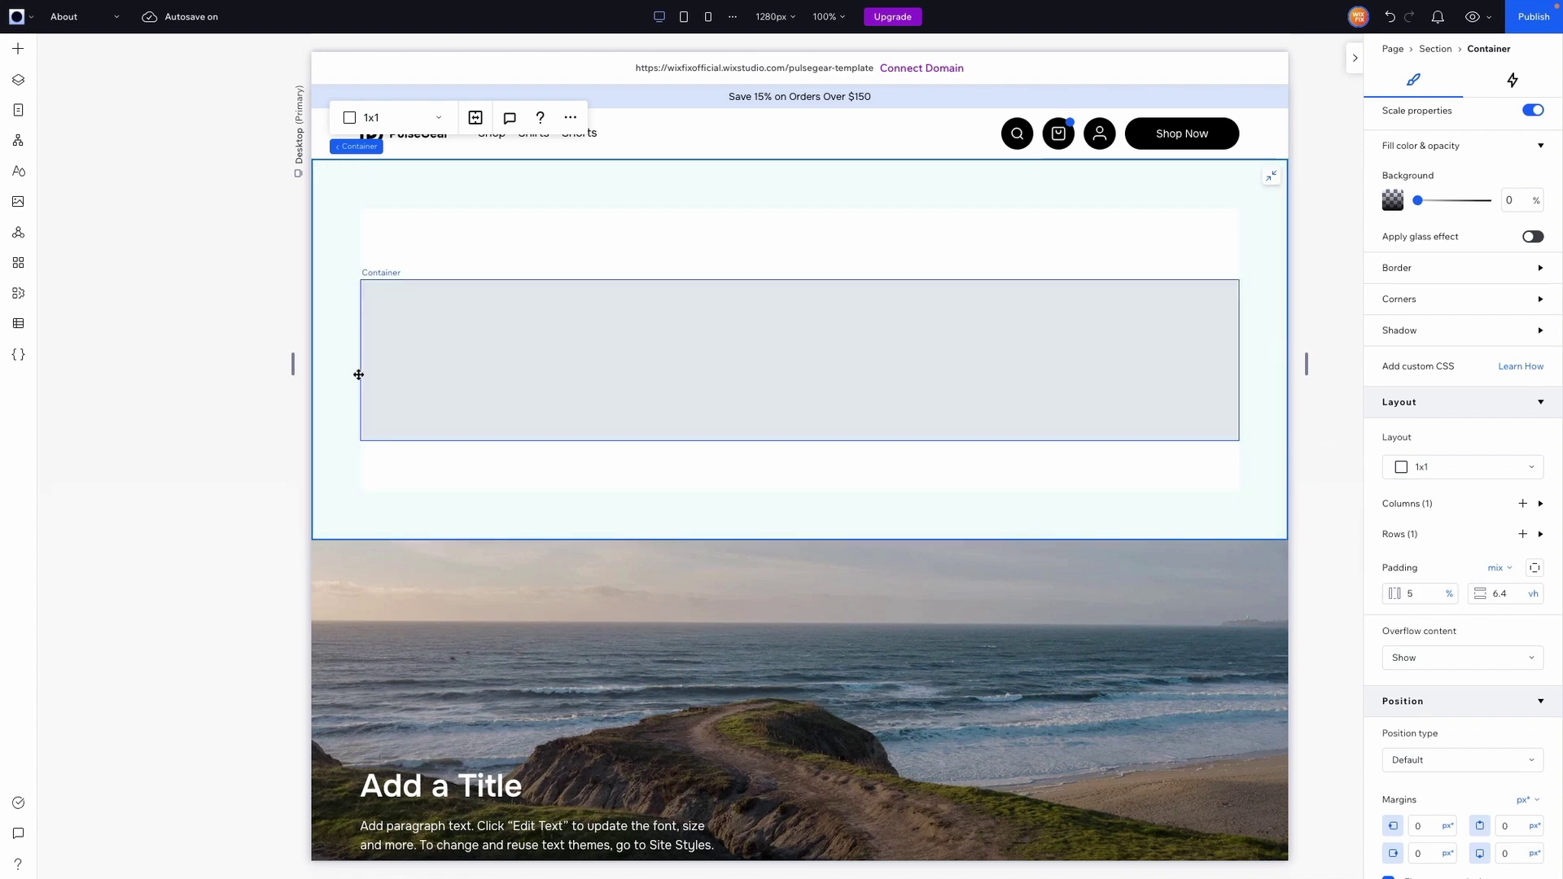
left_click(933, 364)
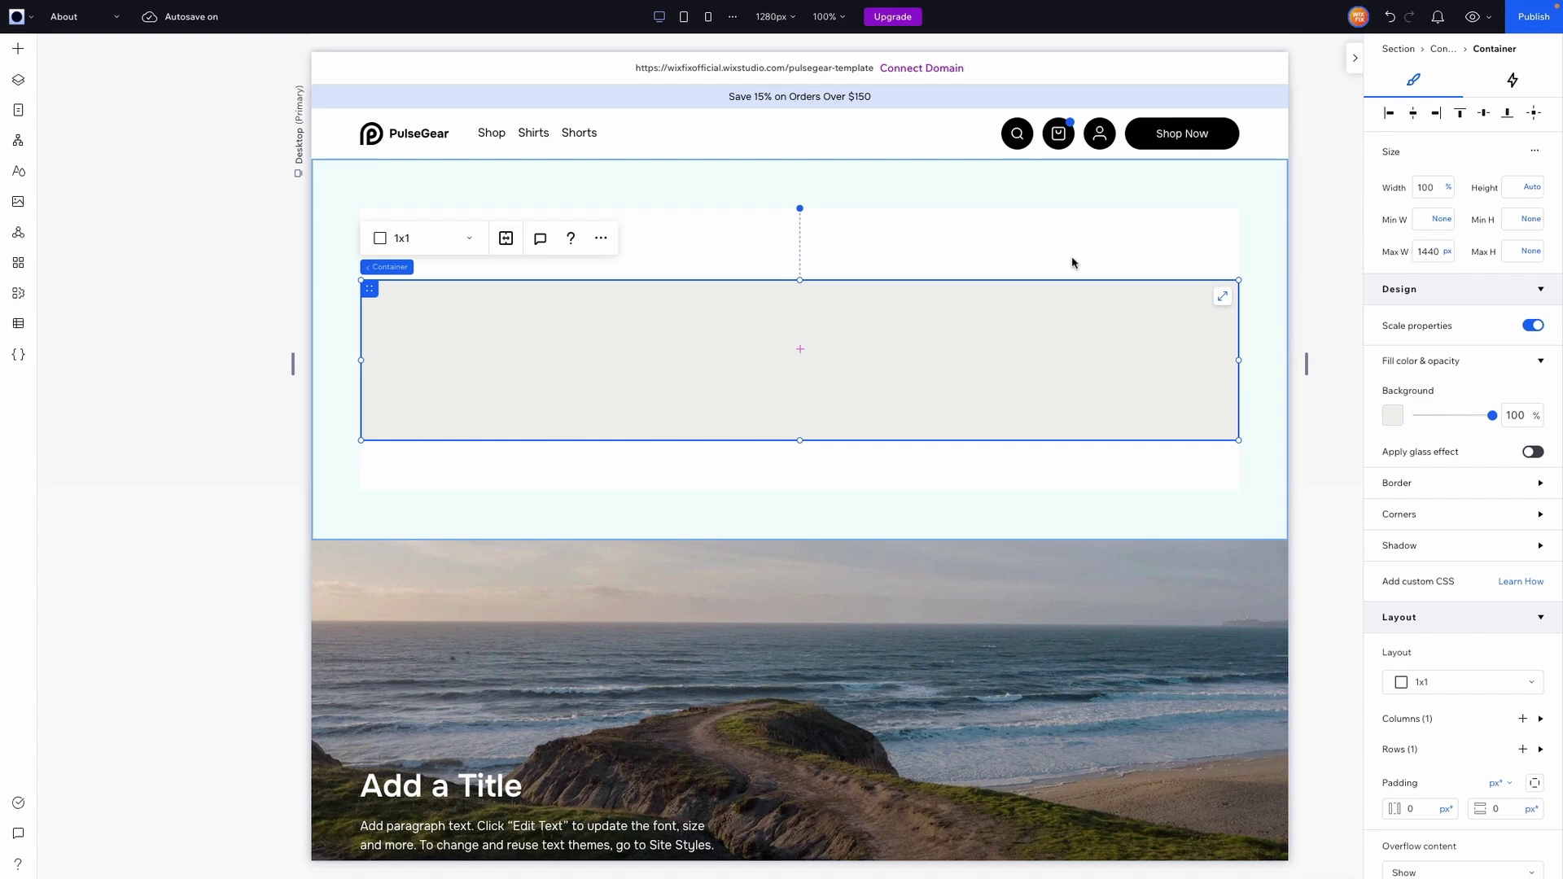
Recheck the site's max width and calculate 1600*.9 in Spotlight to justify the inner container's limit.
left_click(18, 171)
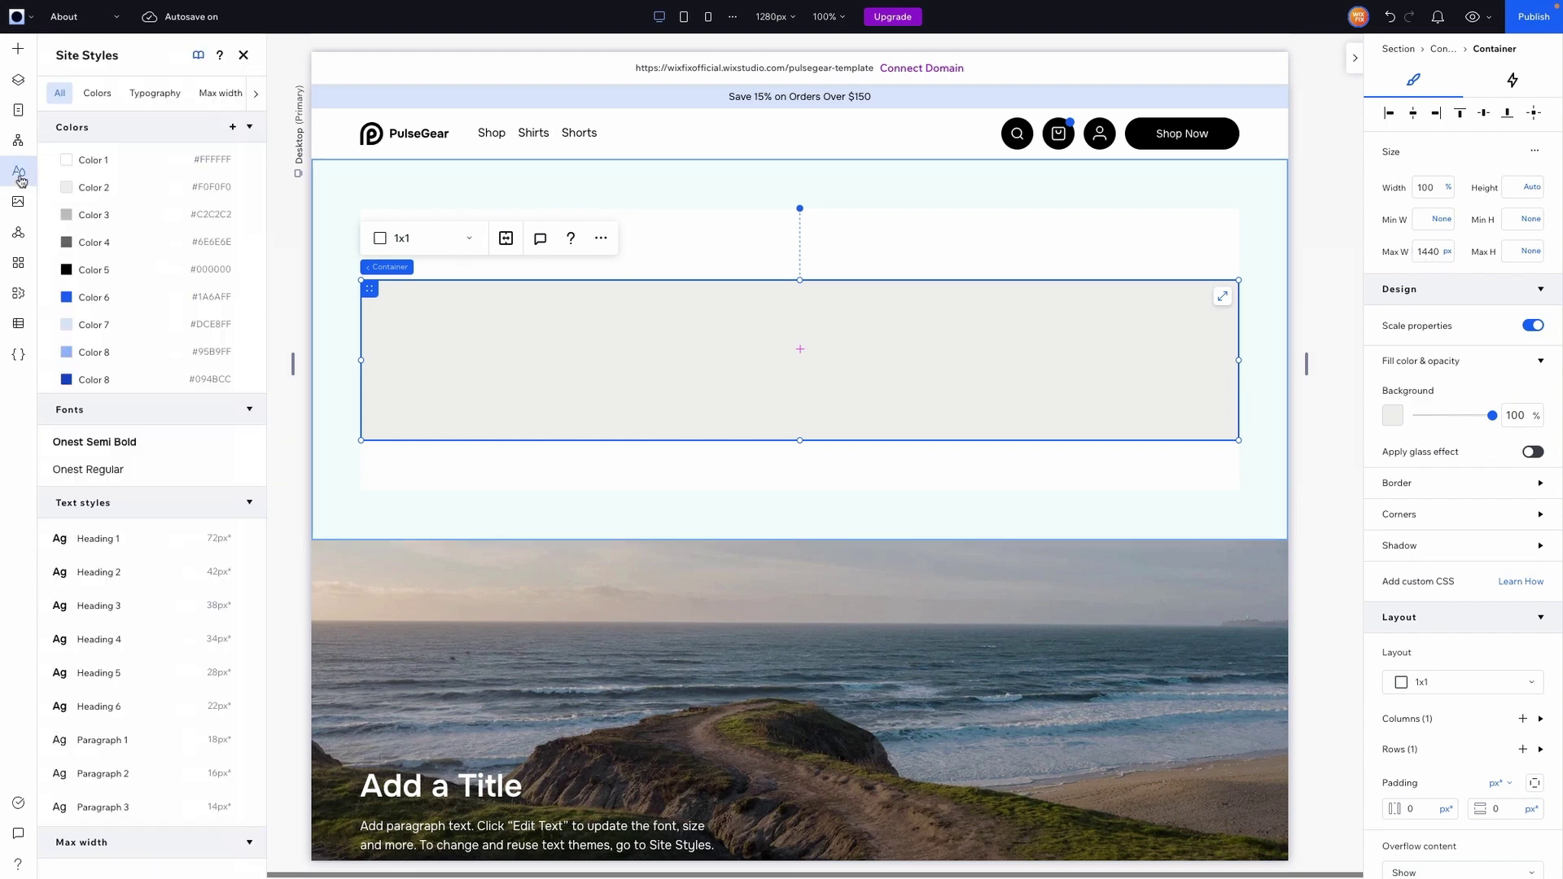
left_click(216, 95)
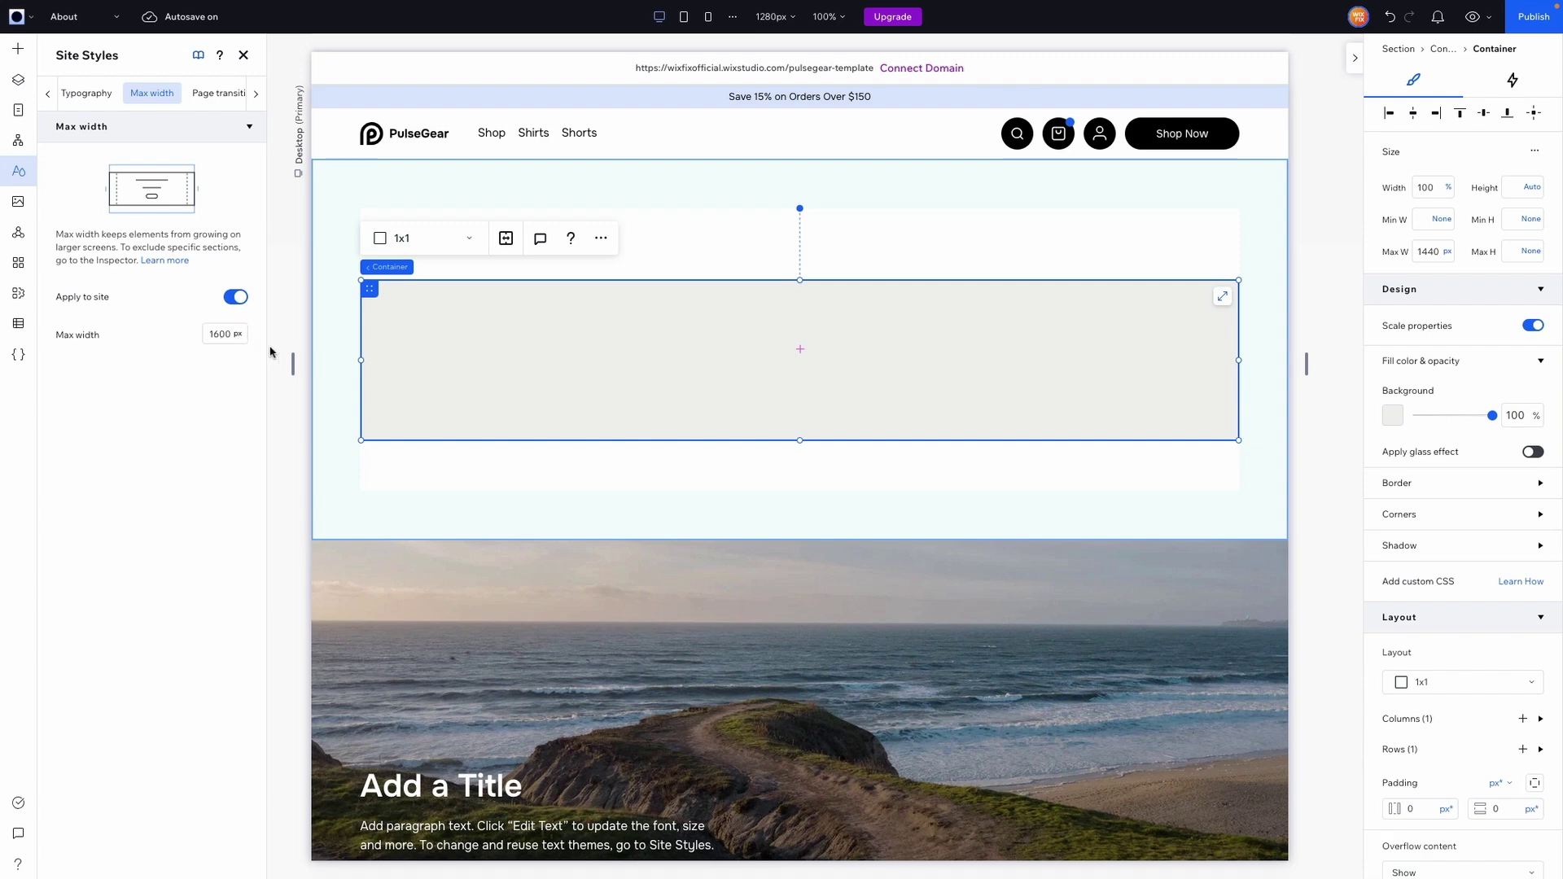
left_click(644, 358)
key("super+space")
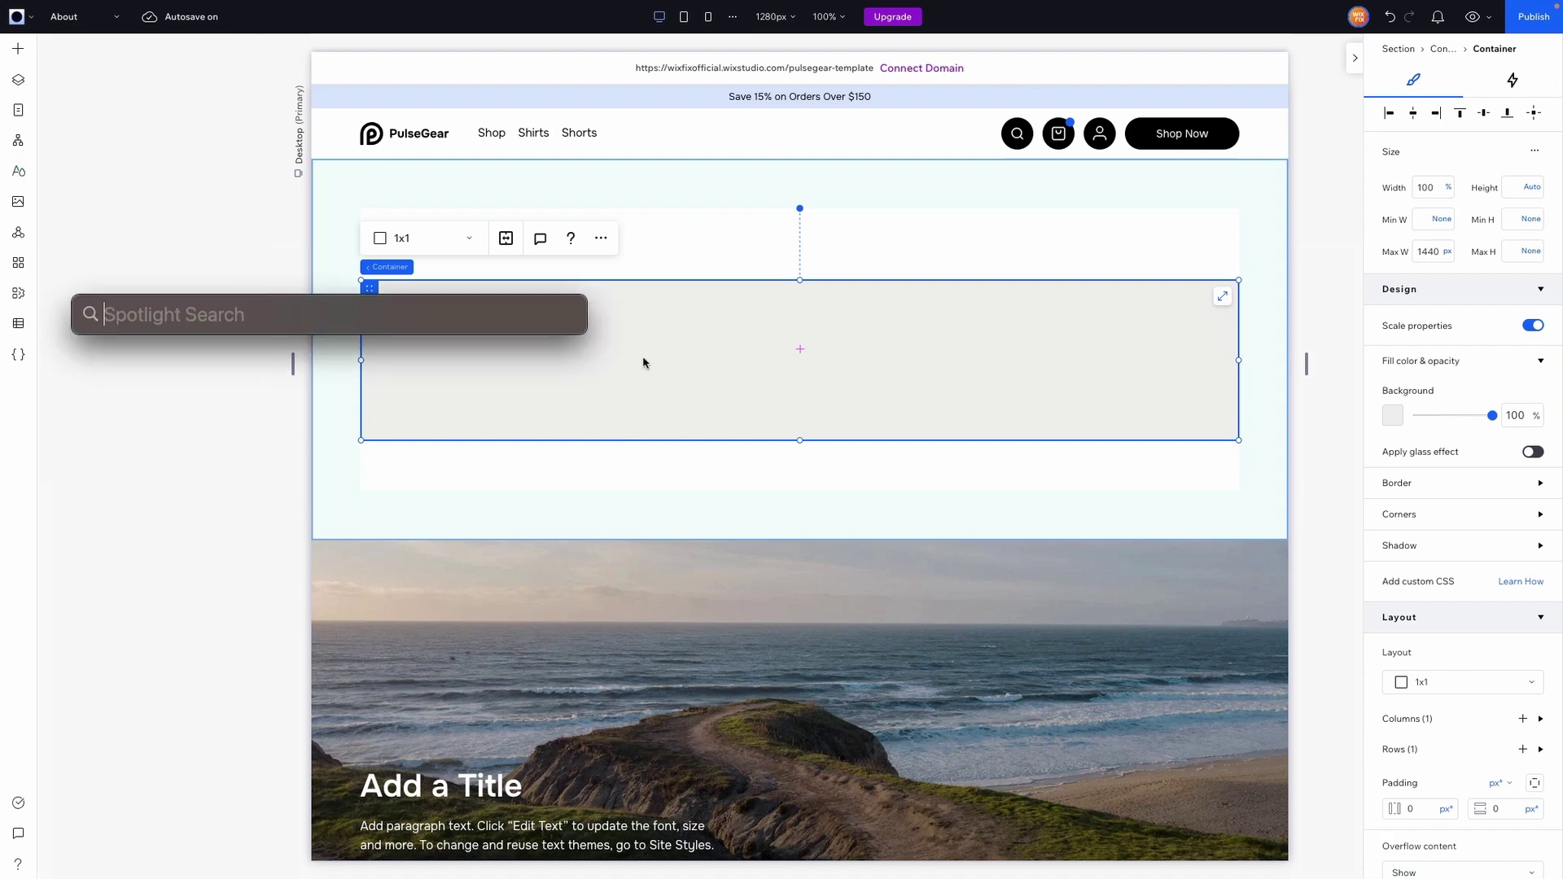
type("16")
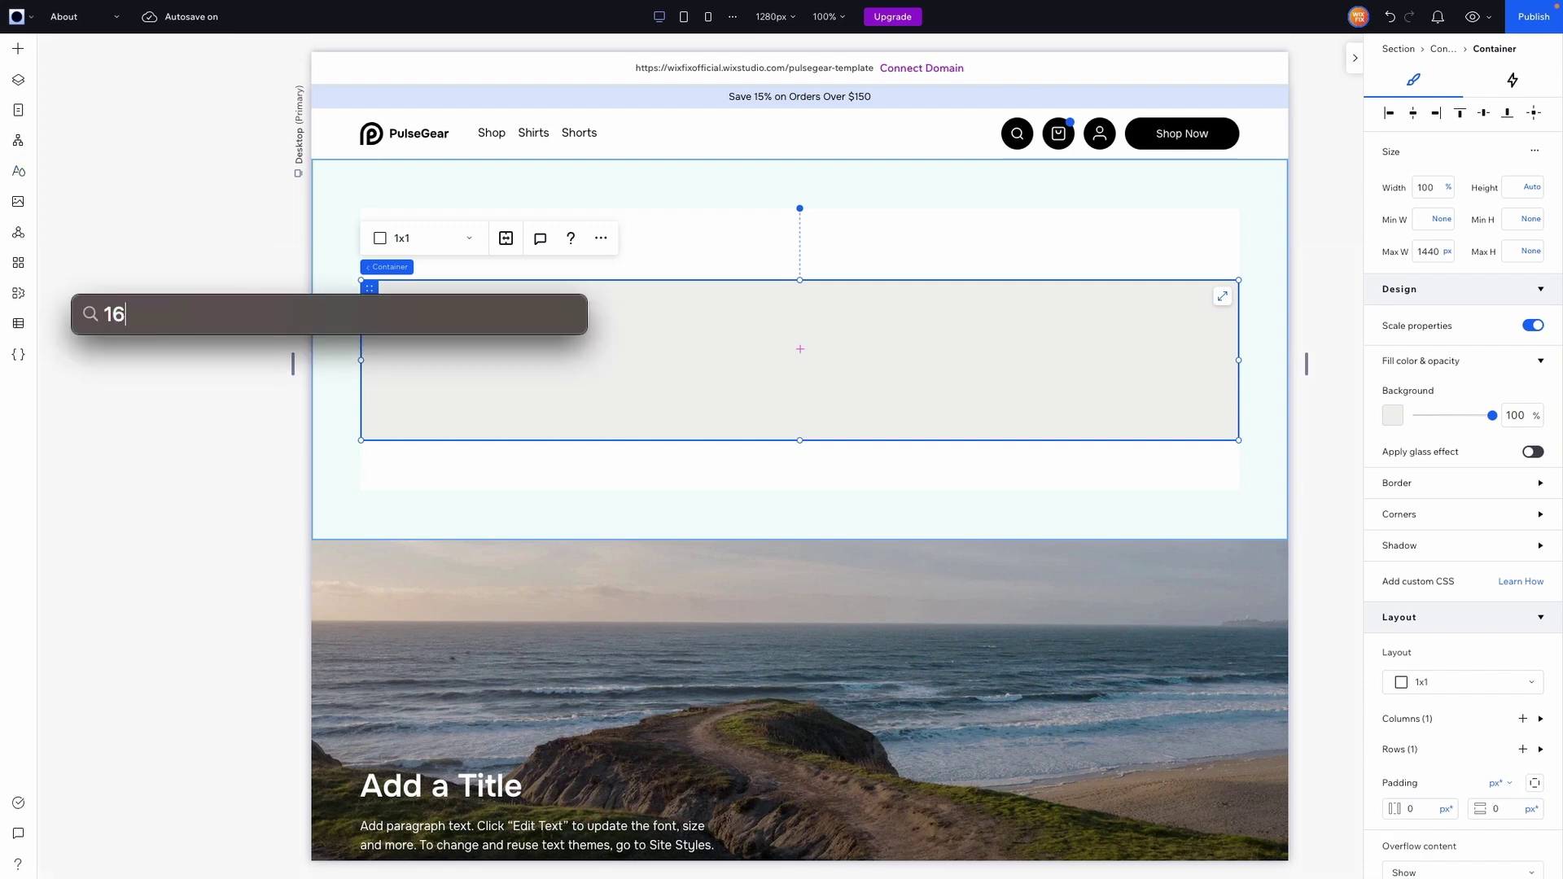
type("00*.9")
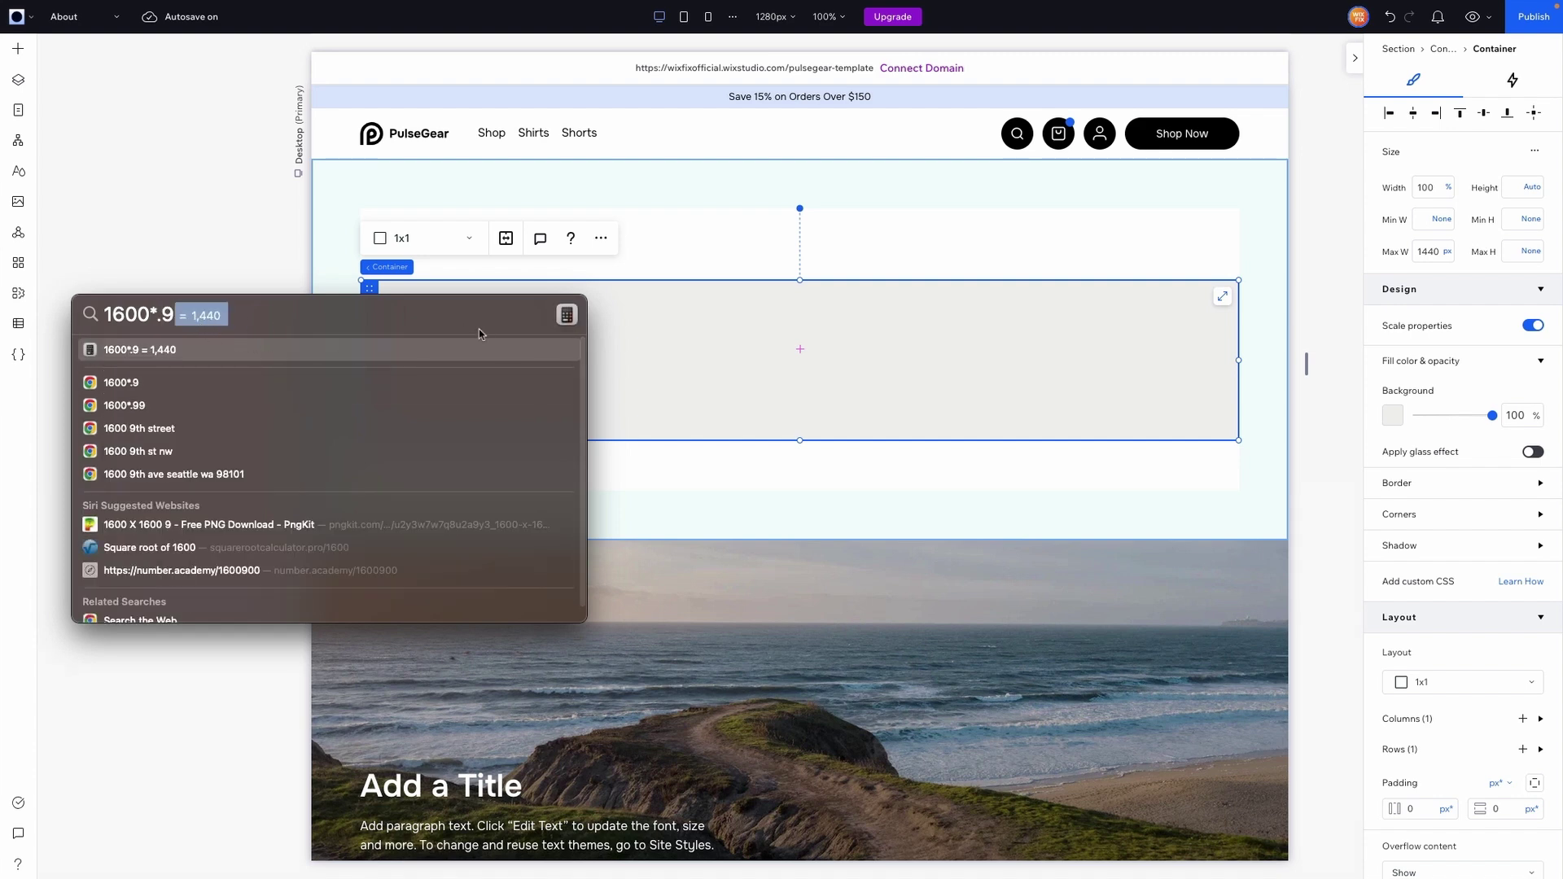
key("Escape")
Examine the hero's nested containers and their padding, and compare them with the outer container of the section above.
scroll(1012, 303, "down", 4)
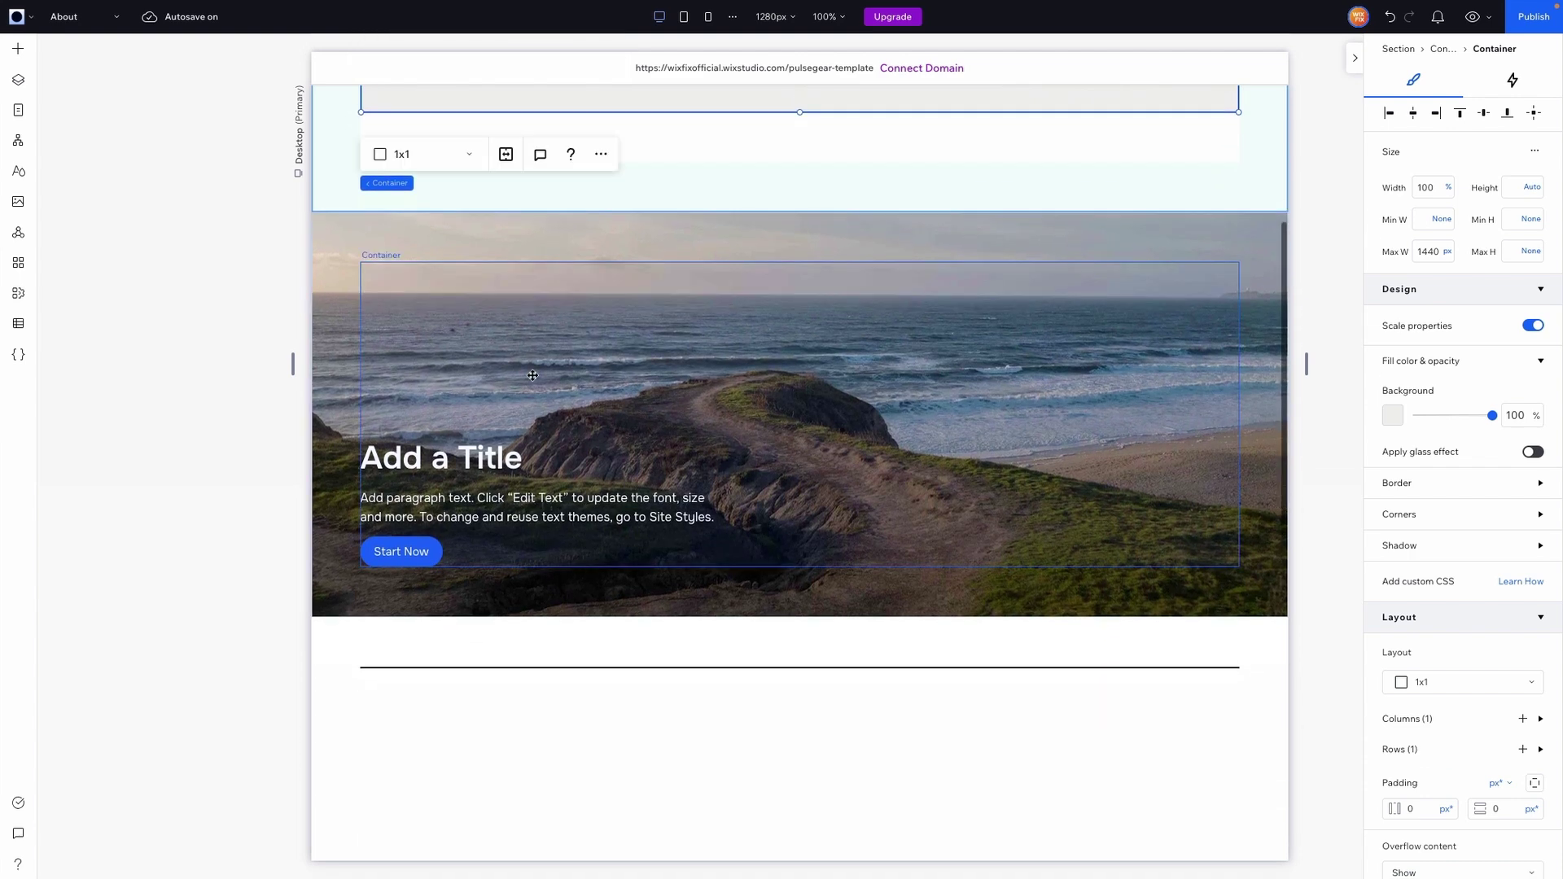
left_click(1012, 304)
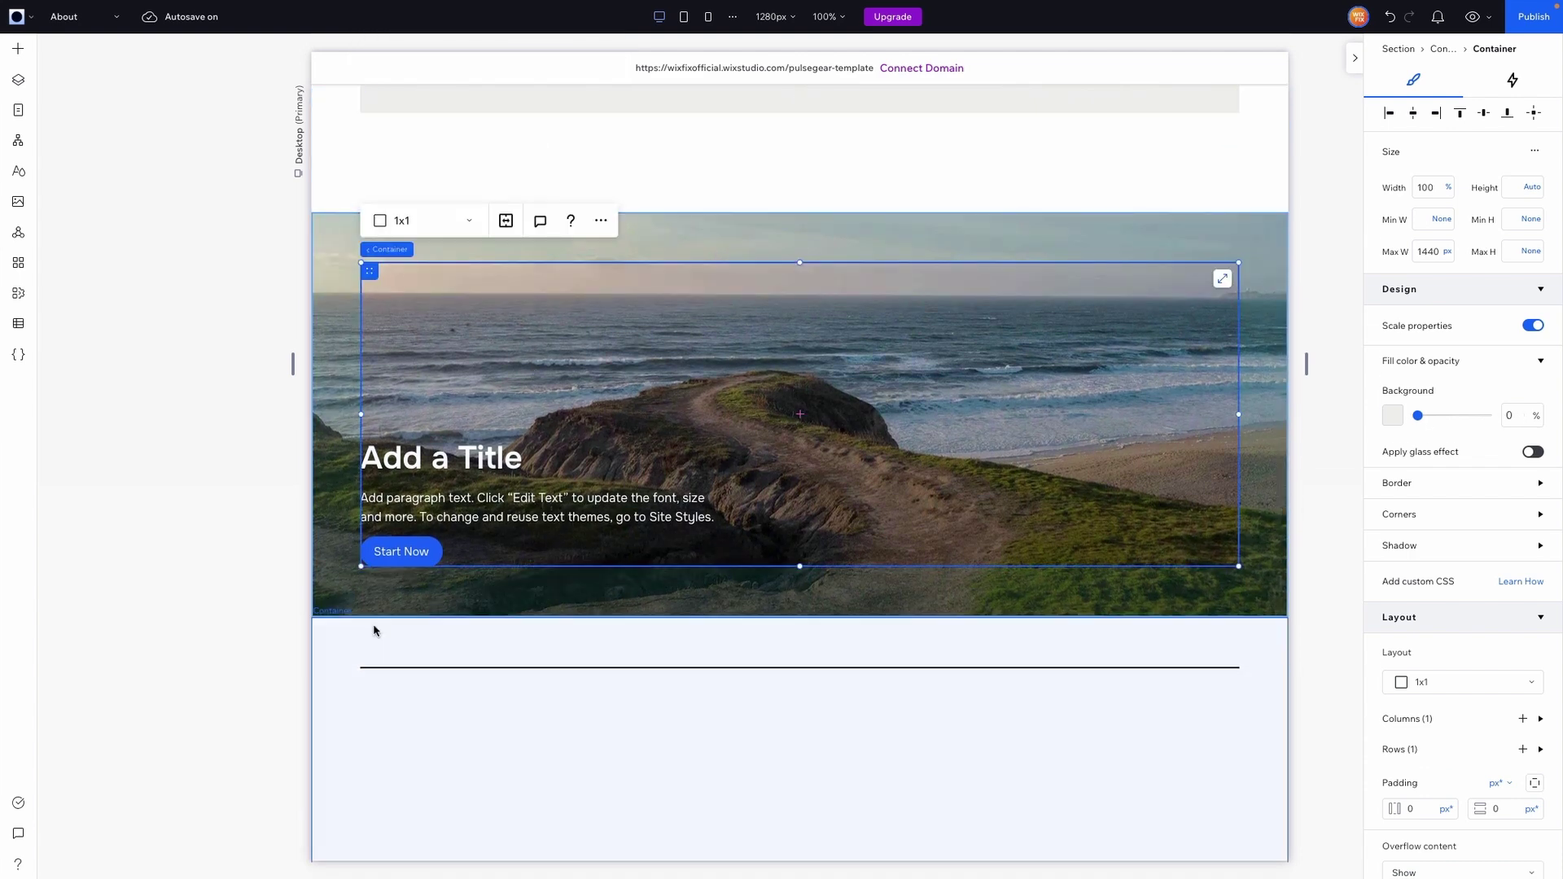
left_click(334, 674)
left_click(354, 407)
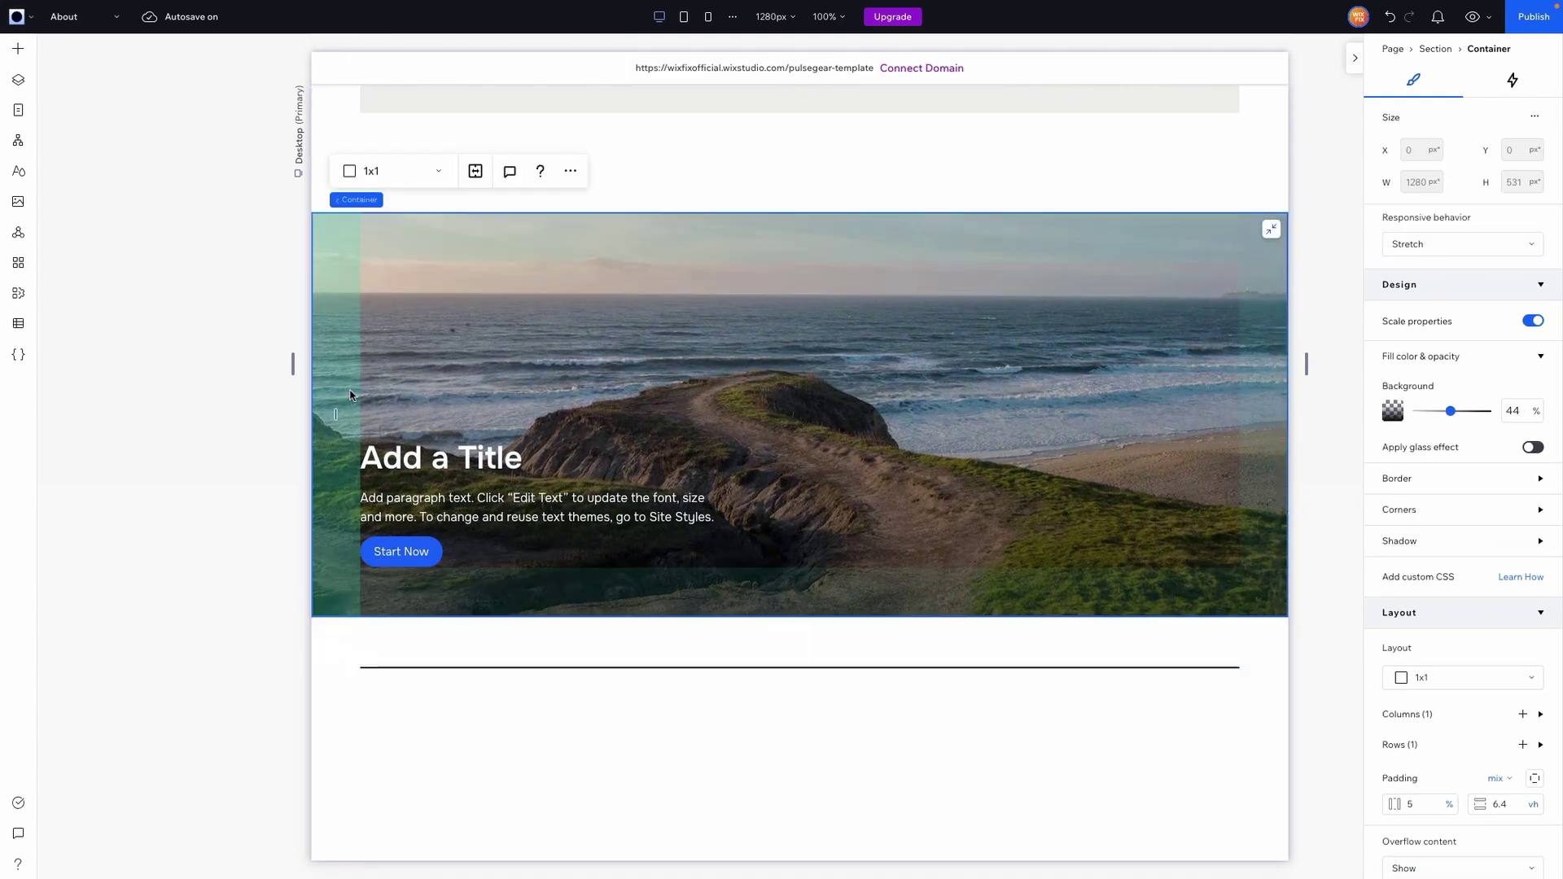
left_click_drag(294, 363, 154, 364)
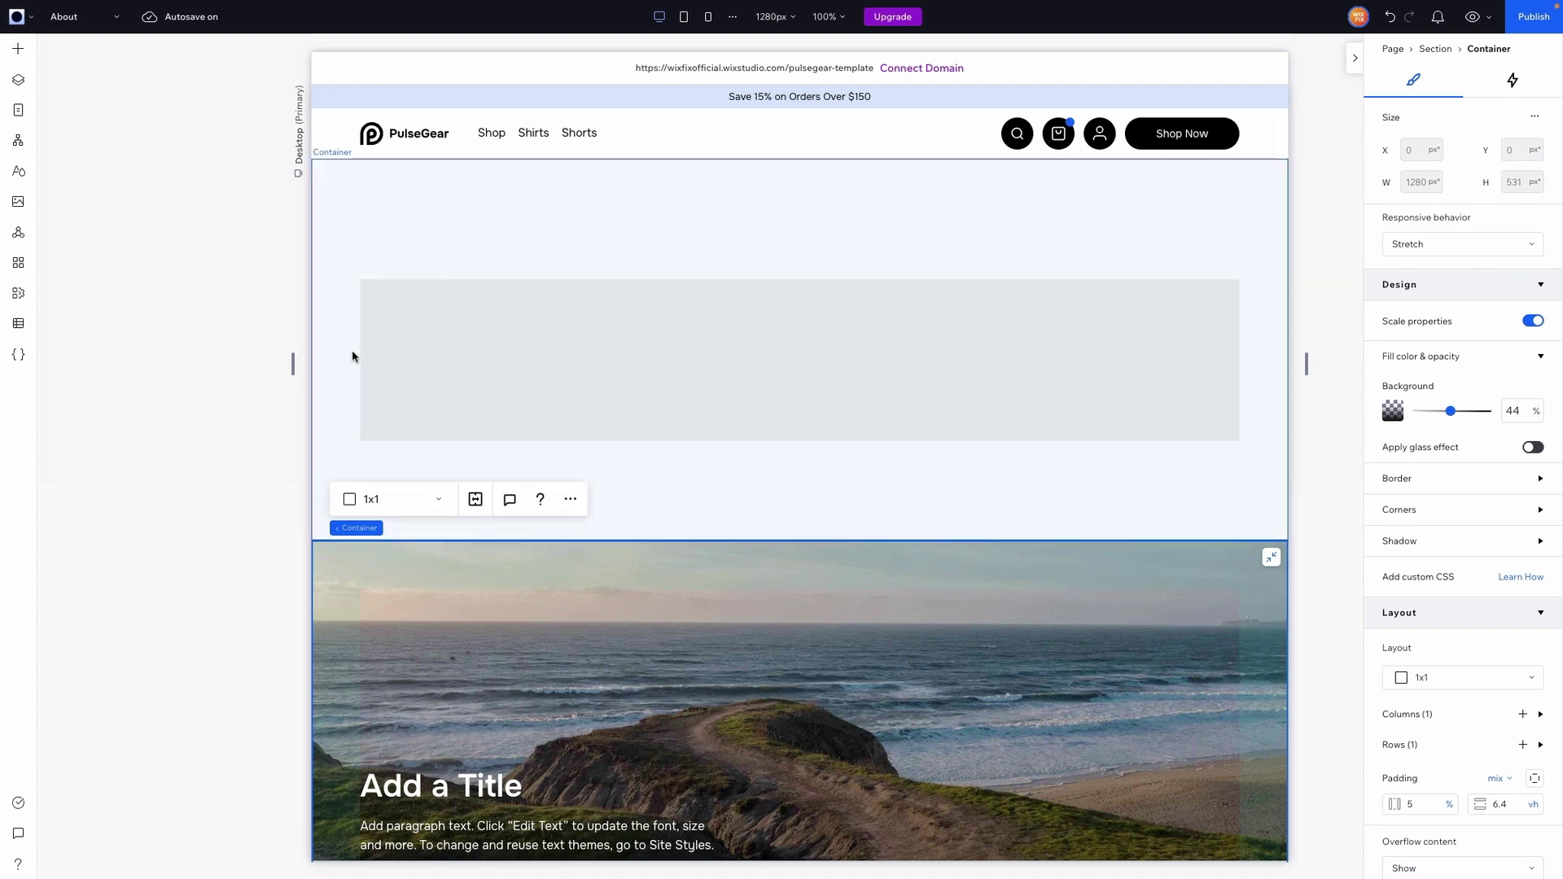
left_click(350, 354)
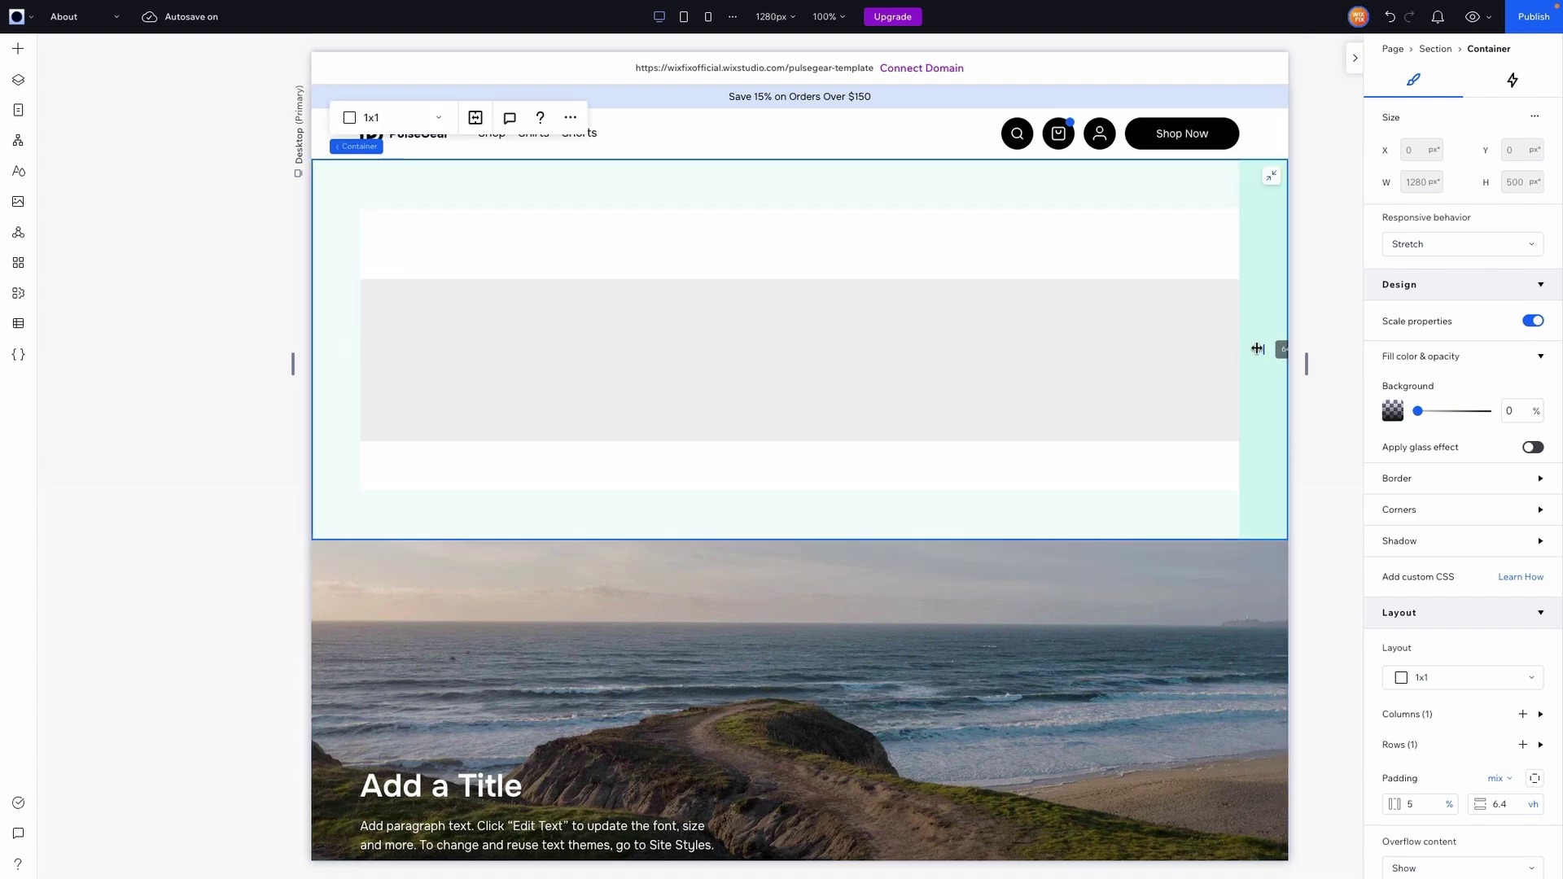
Center the inner container within its parent and give its grid row a fixed height of 400 px.
left_click(976, 358)
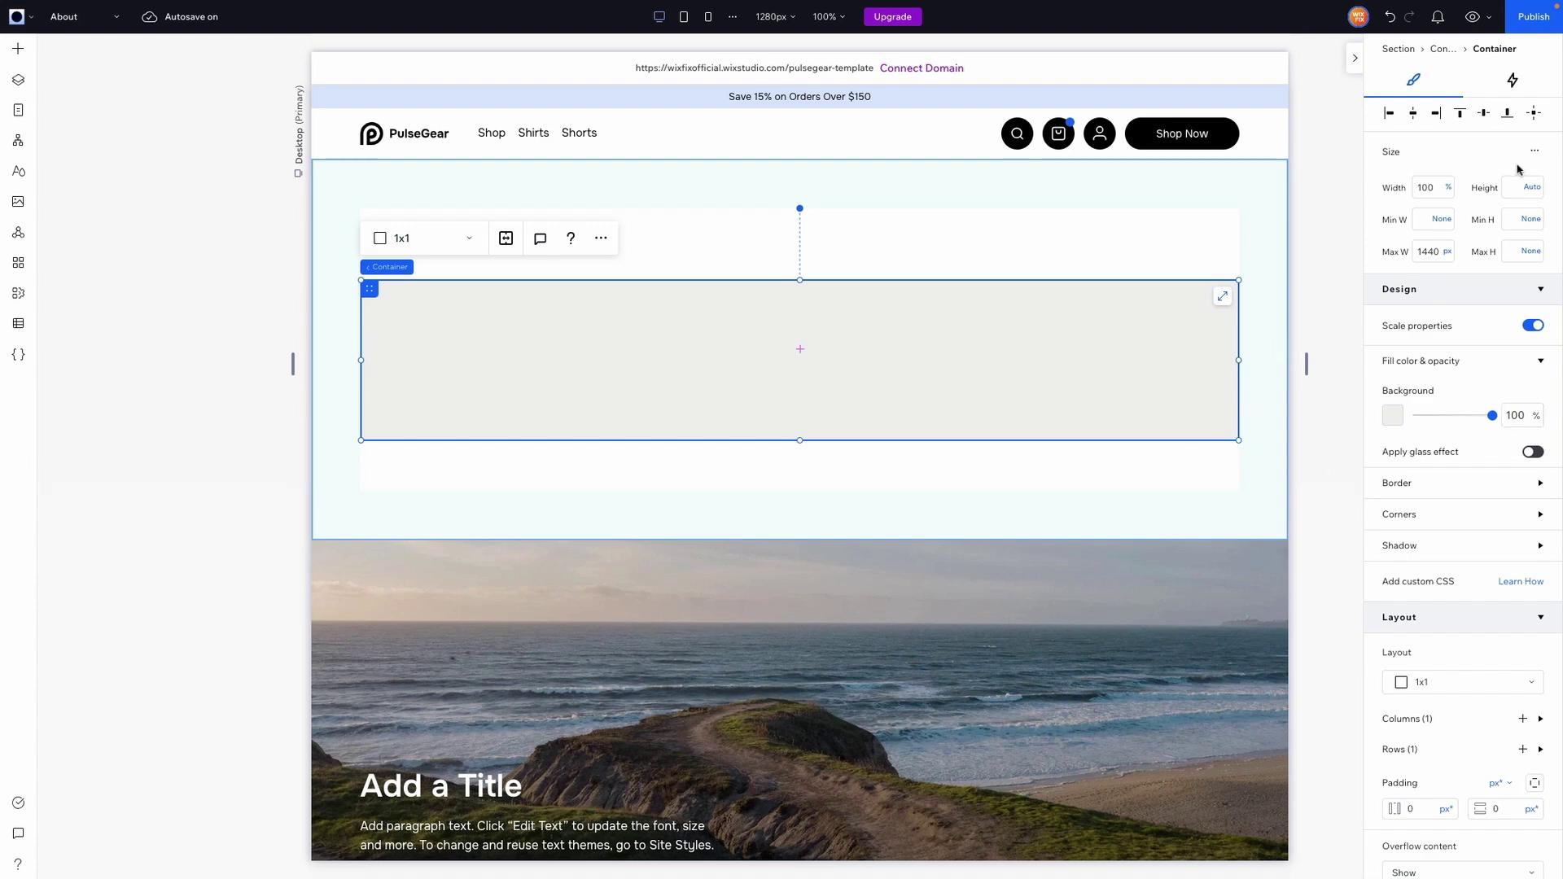
left_click(1537, 118)
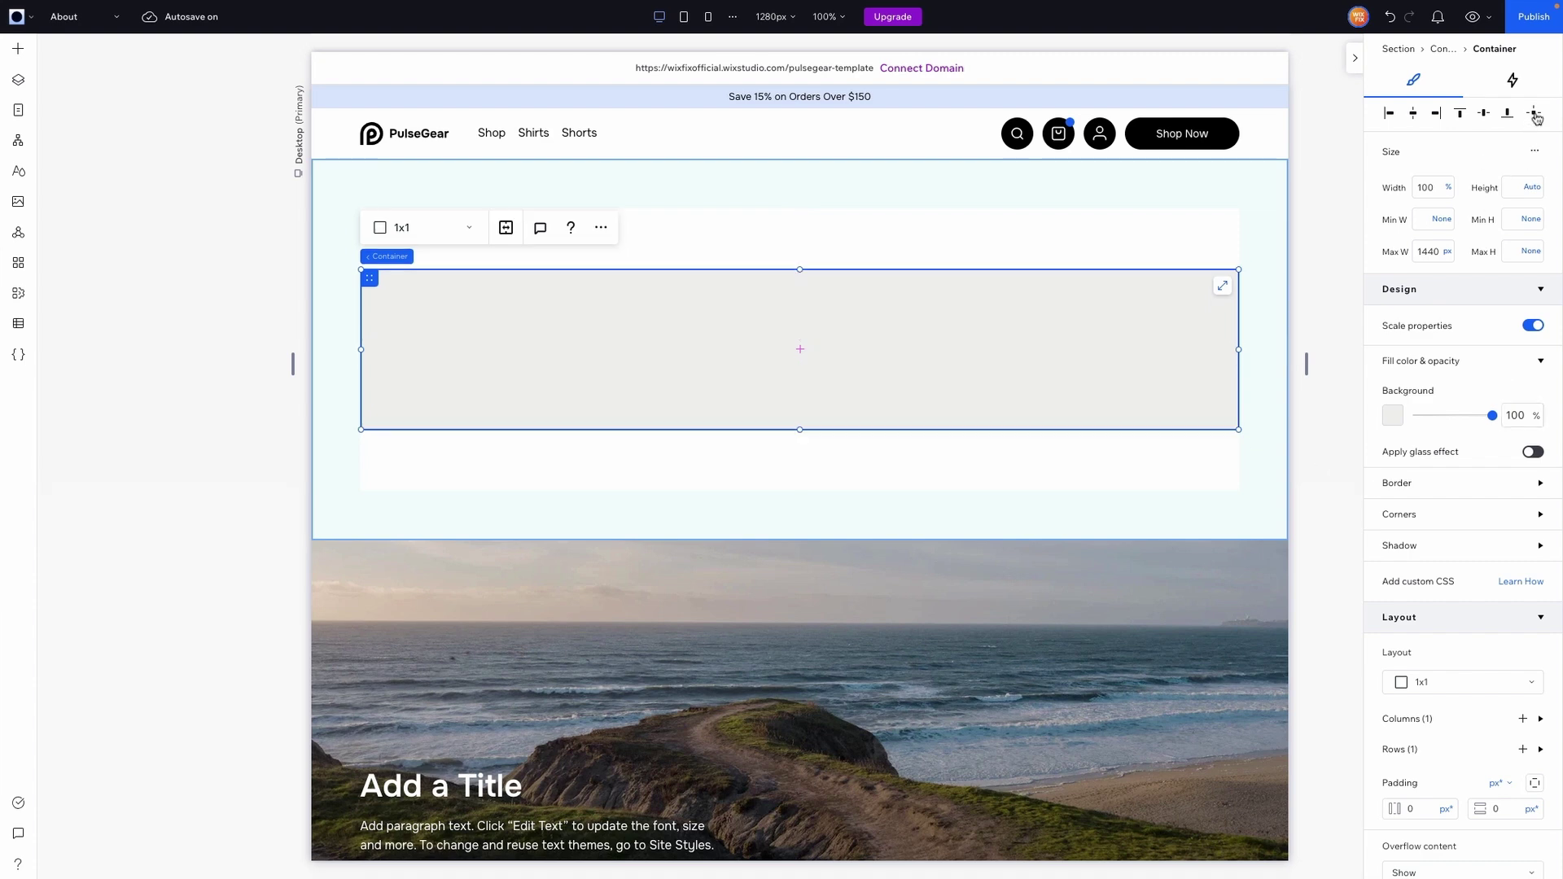
scroll(1498, 542, "down", 3)
left_click(1428, 541)
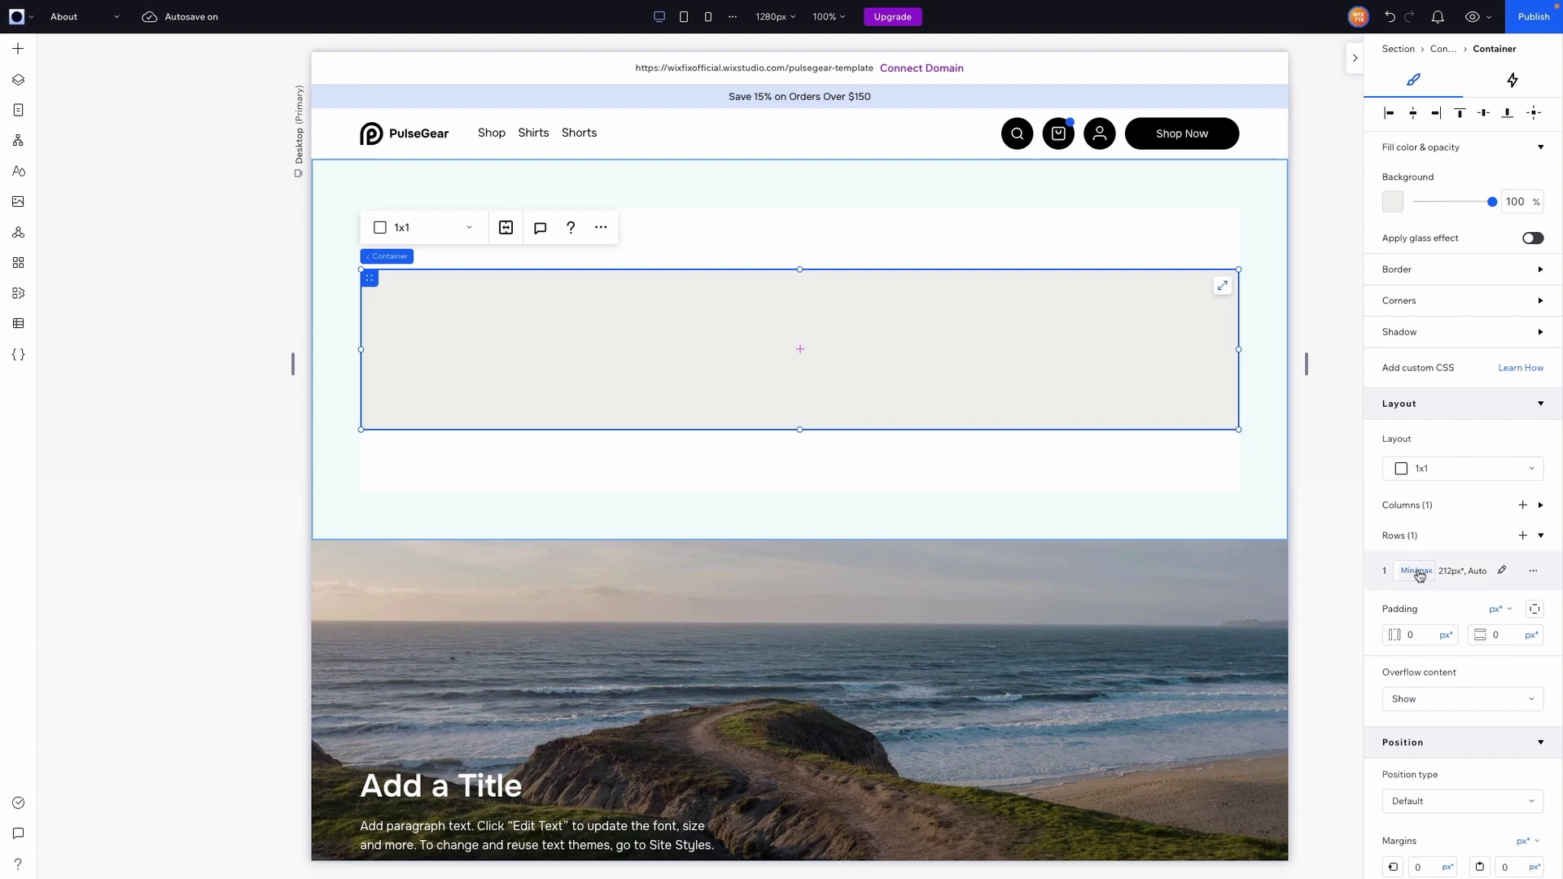
left_click(1417, 572)
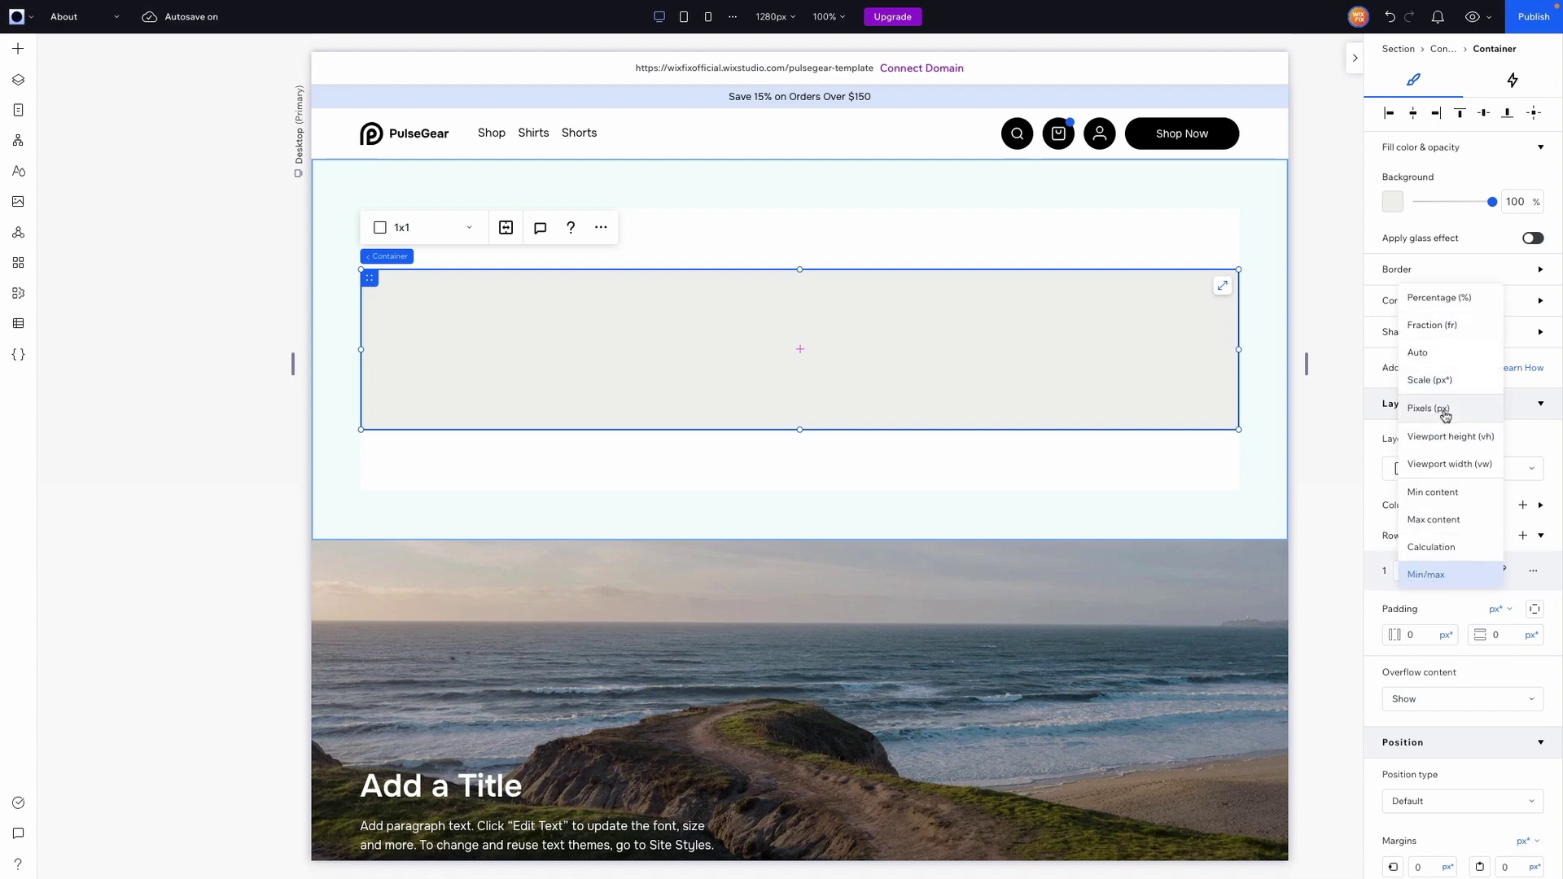
left_click(1425, 570)
left_click(1414, 575)
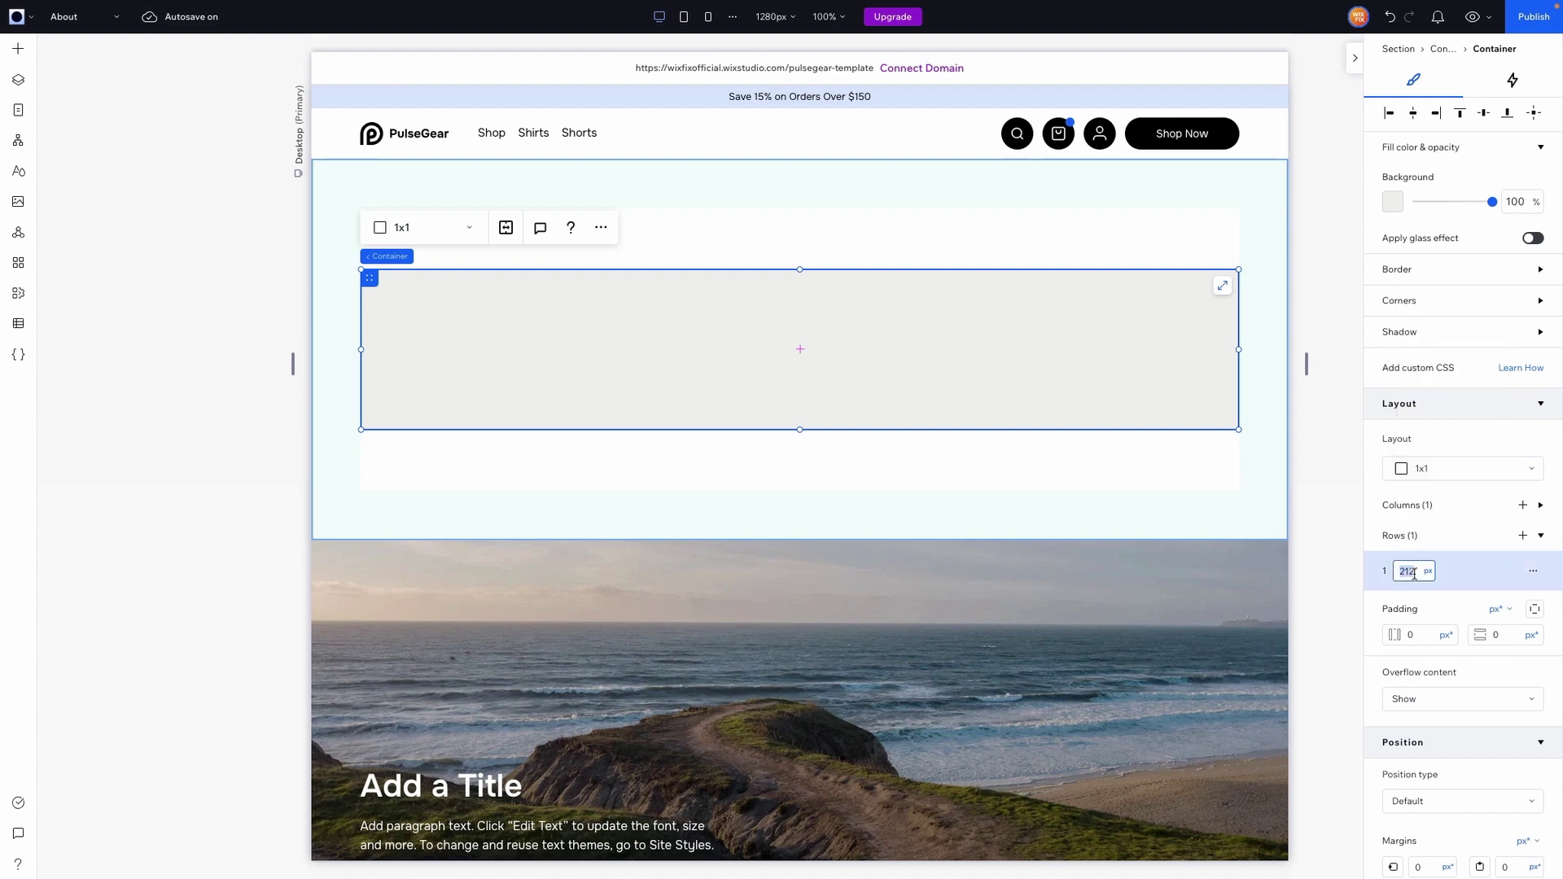
key("Return")
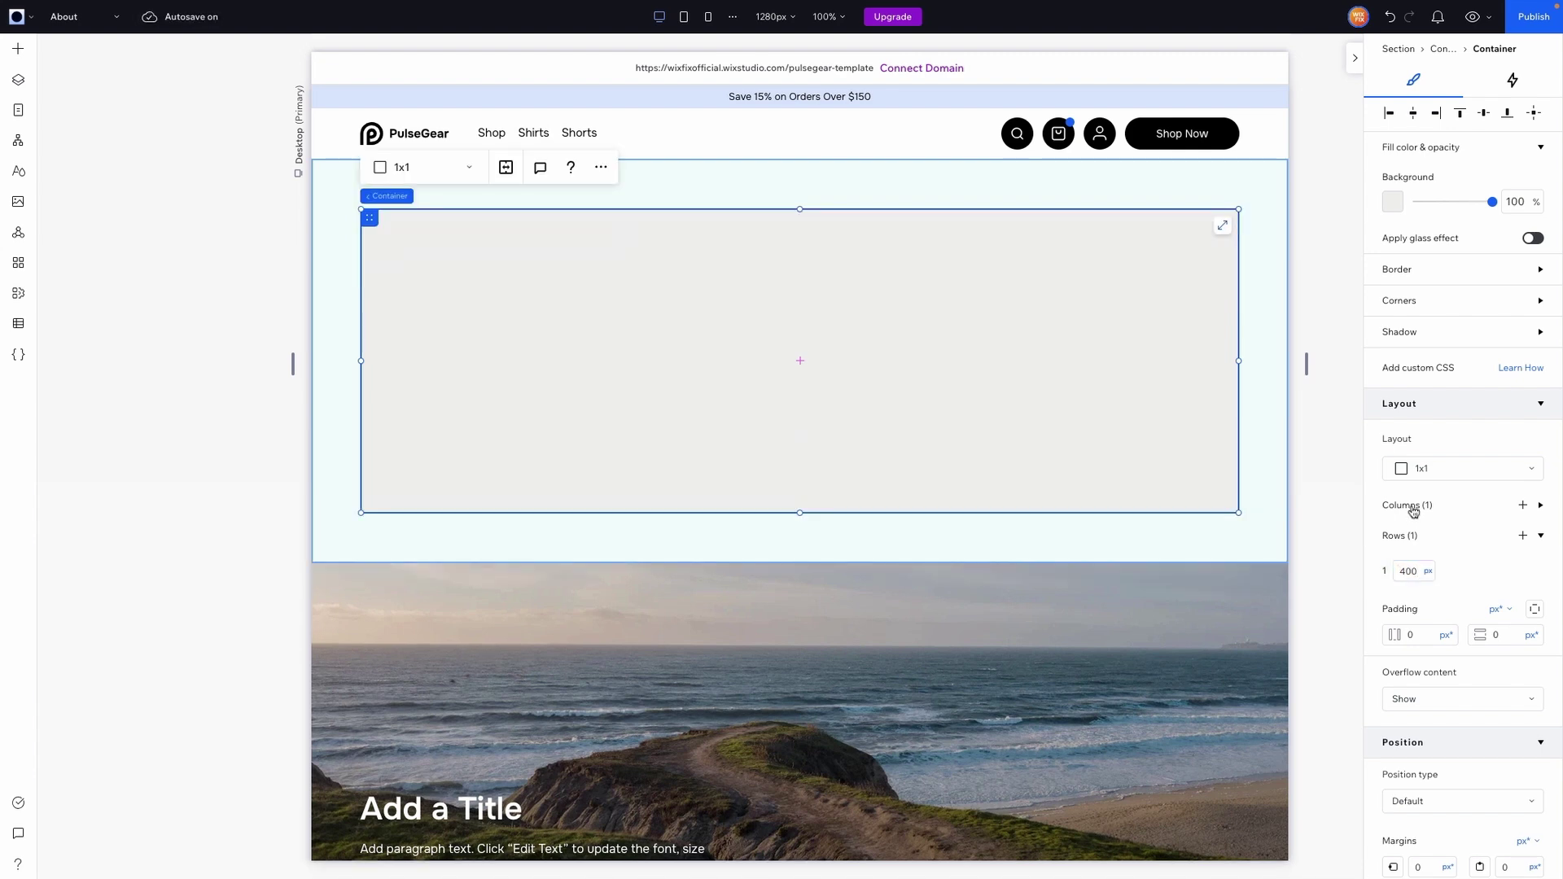
left_click(1428, 572)
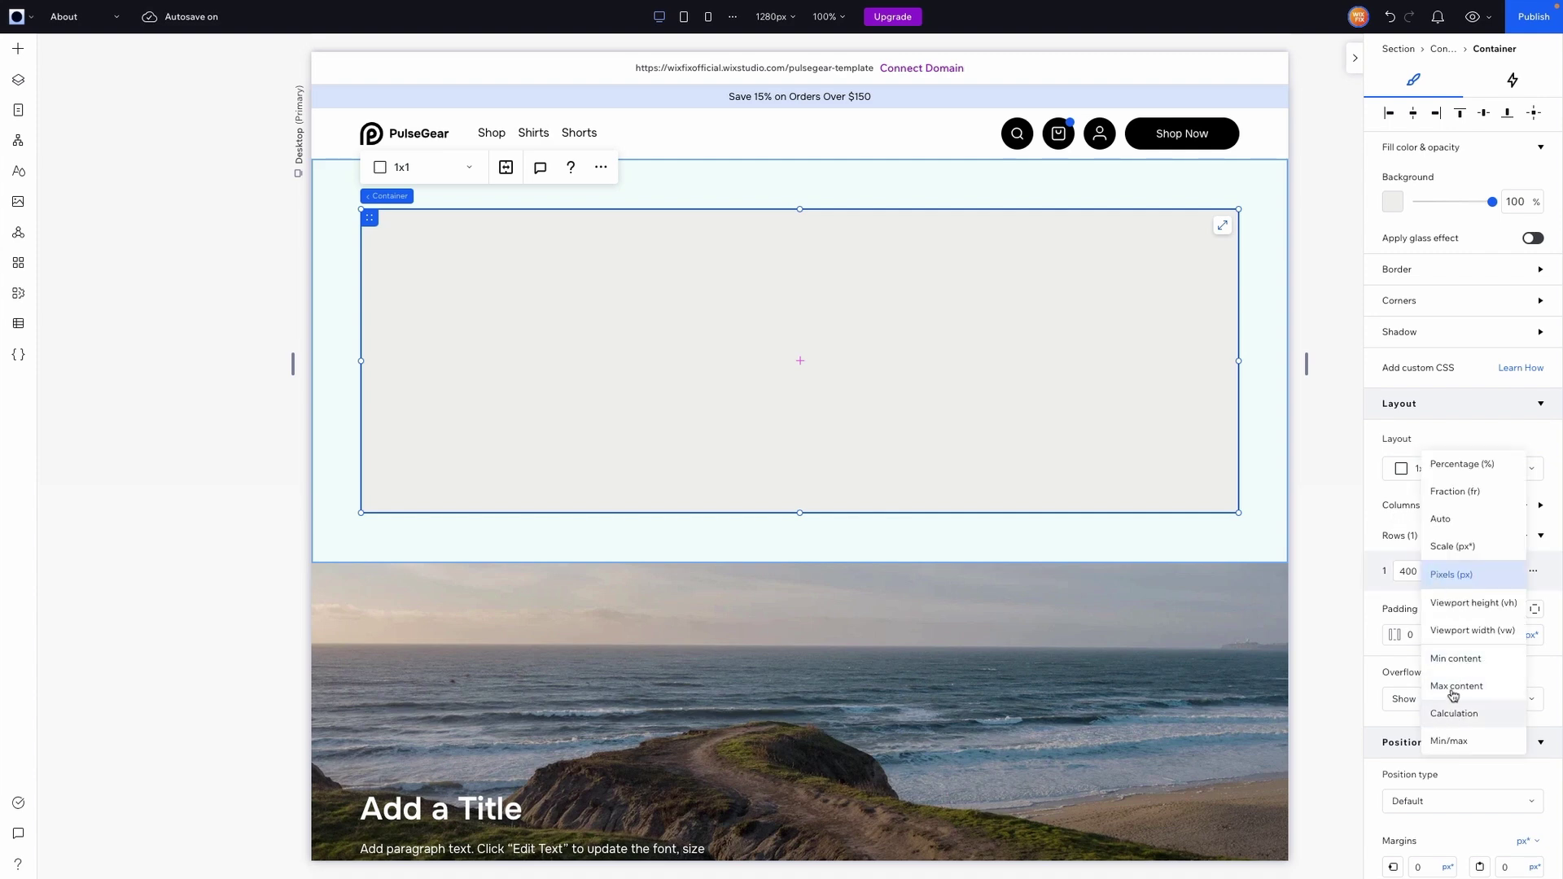
left_click(1272, 449)
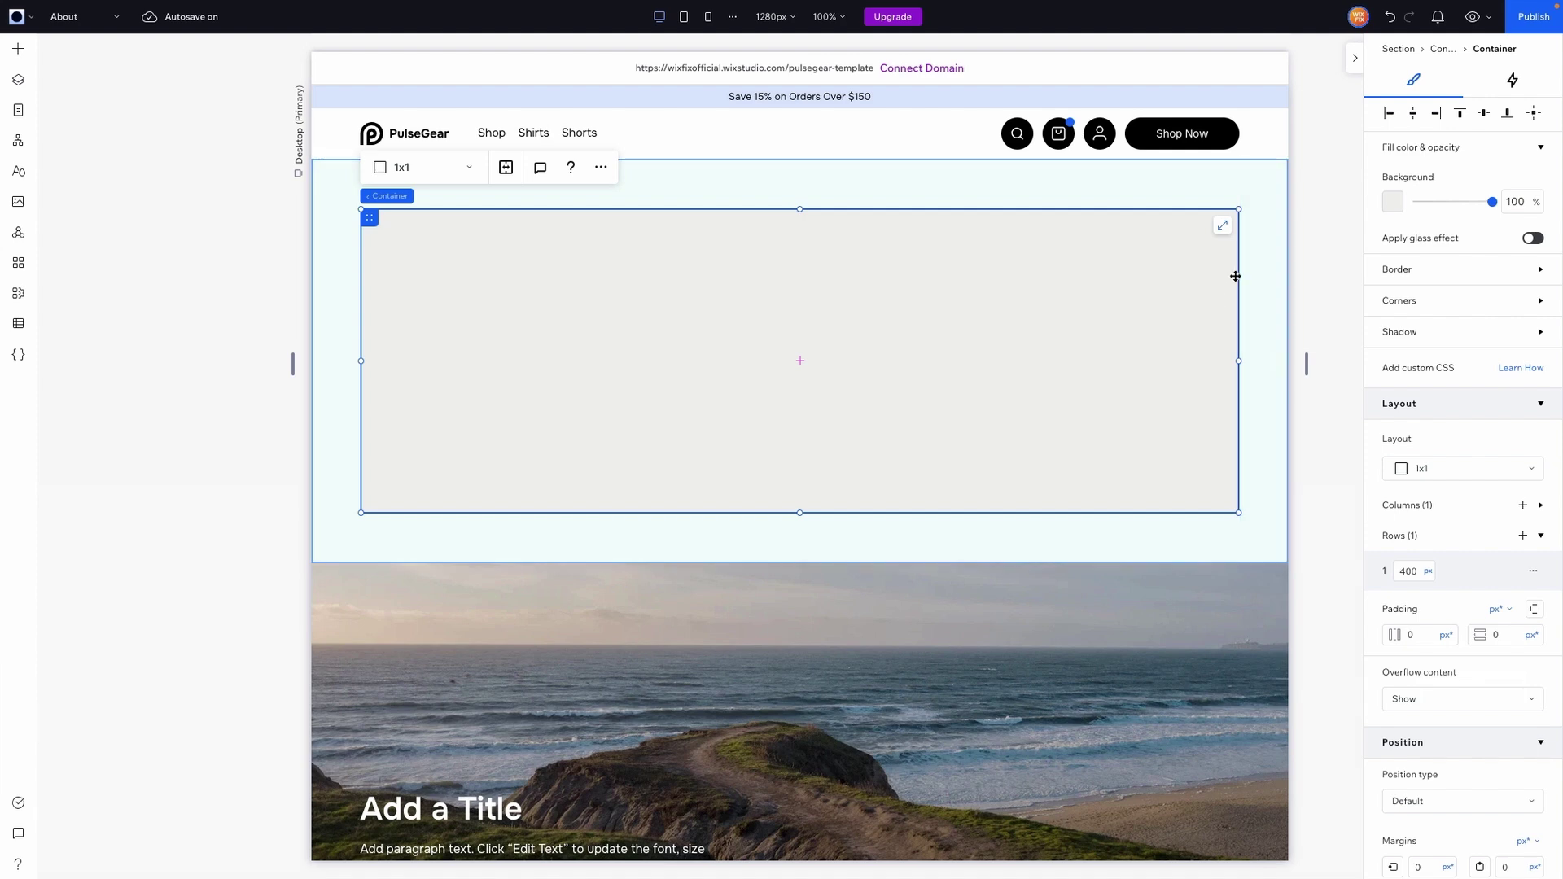
Set the inner container's background opacity to 0%.
left_click(1508, 205)
type("0")
key("Return")
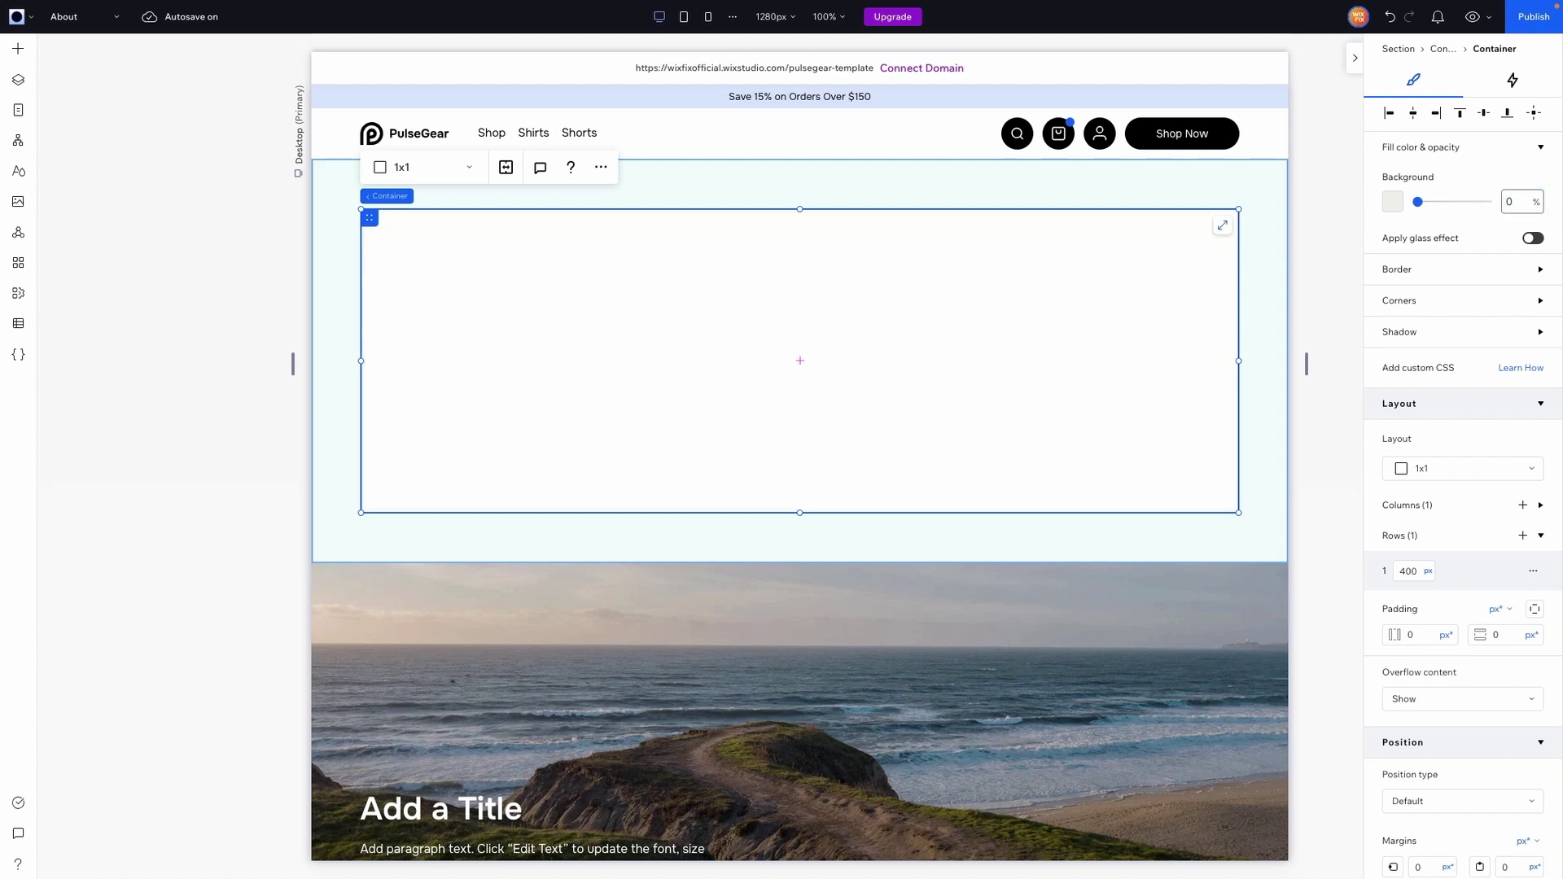
Select the outer container of the top section and display the page at the Tablet breakpoint.
left_click(687, 192)
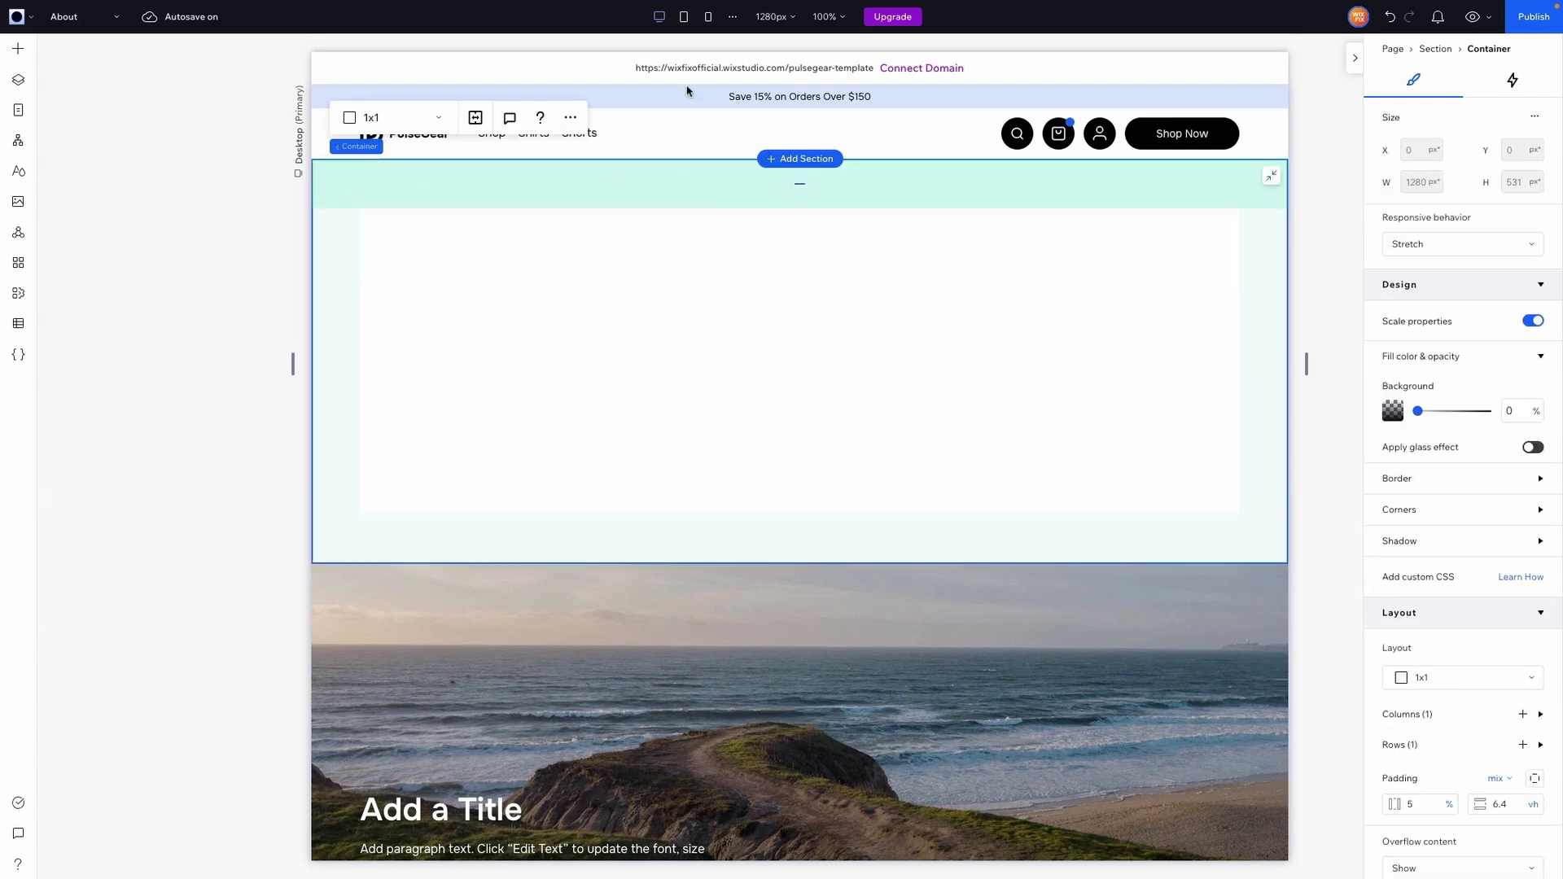
left_click(684, 23)
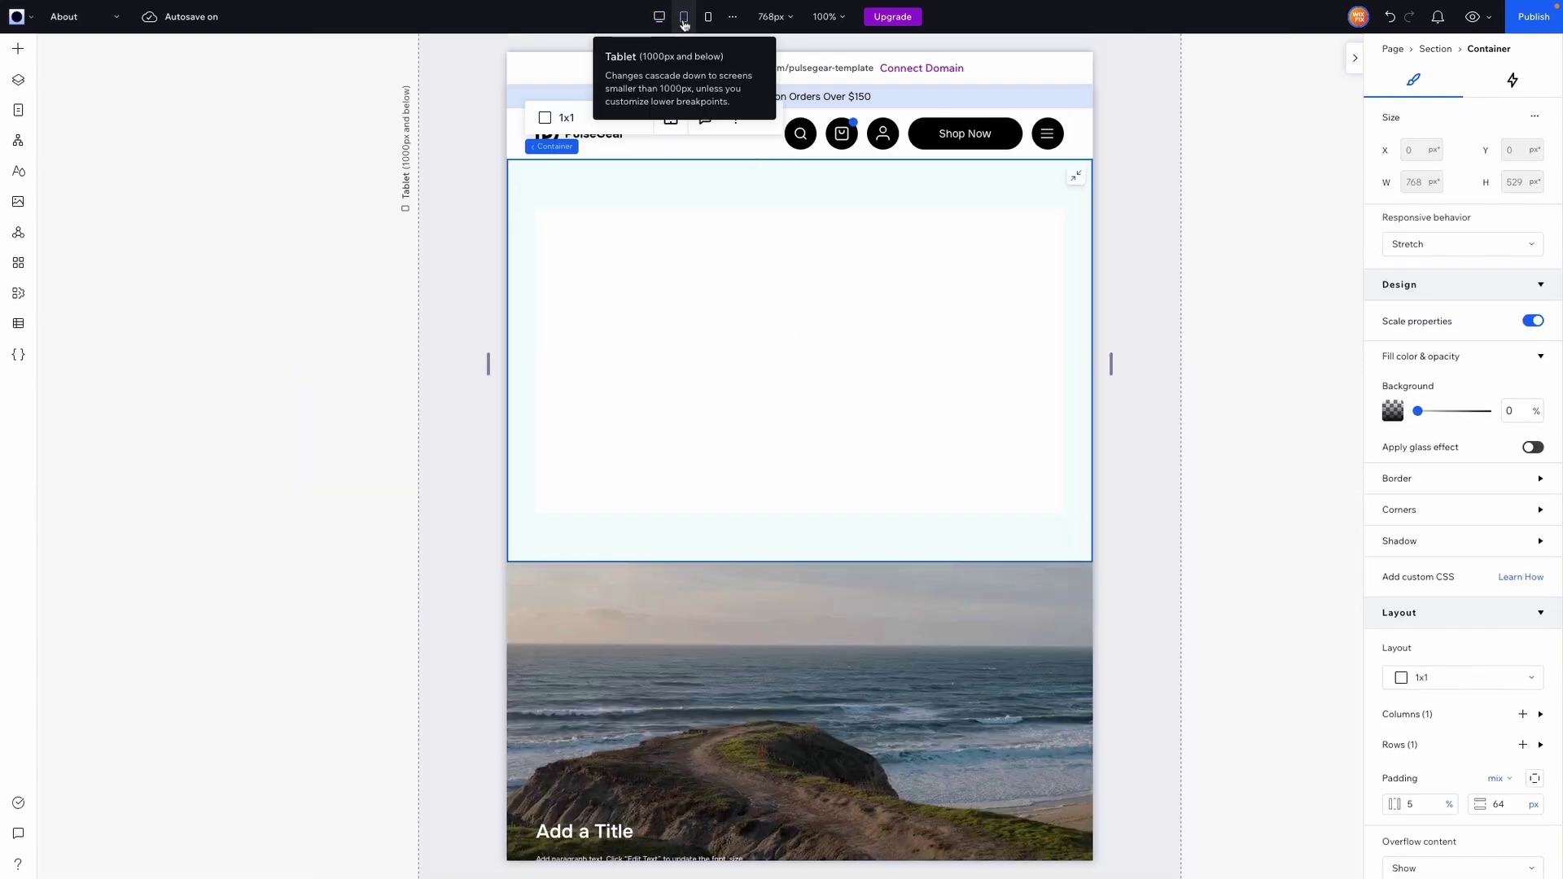
Set the inner container's grid row height to Max content at the Tablet breakpoint.
left_click(667, 321)
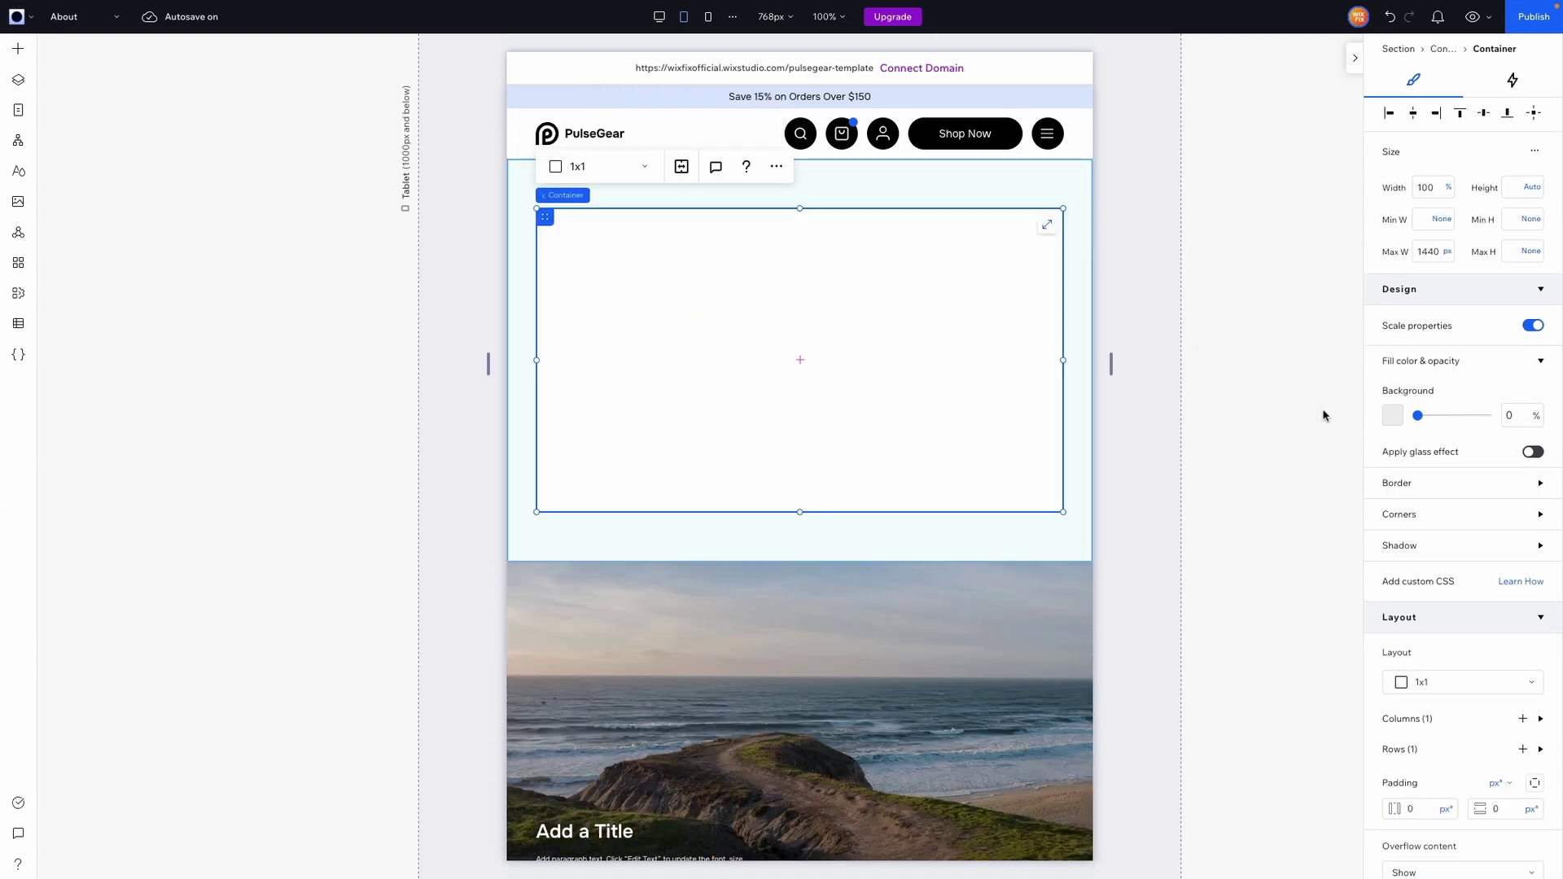
left_click(1401, 754)
left_click(1430, 787)
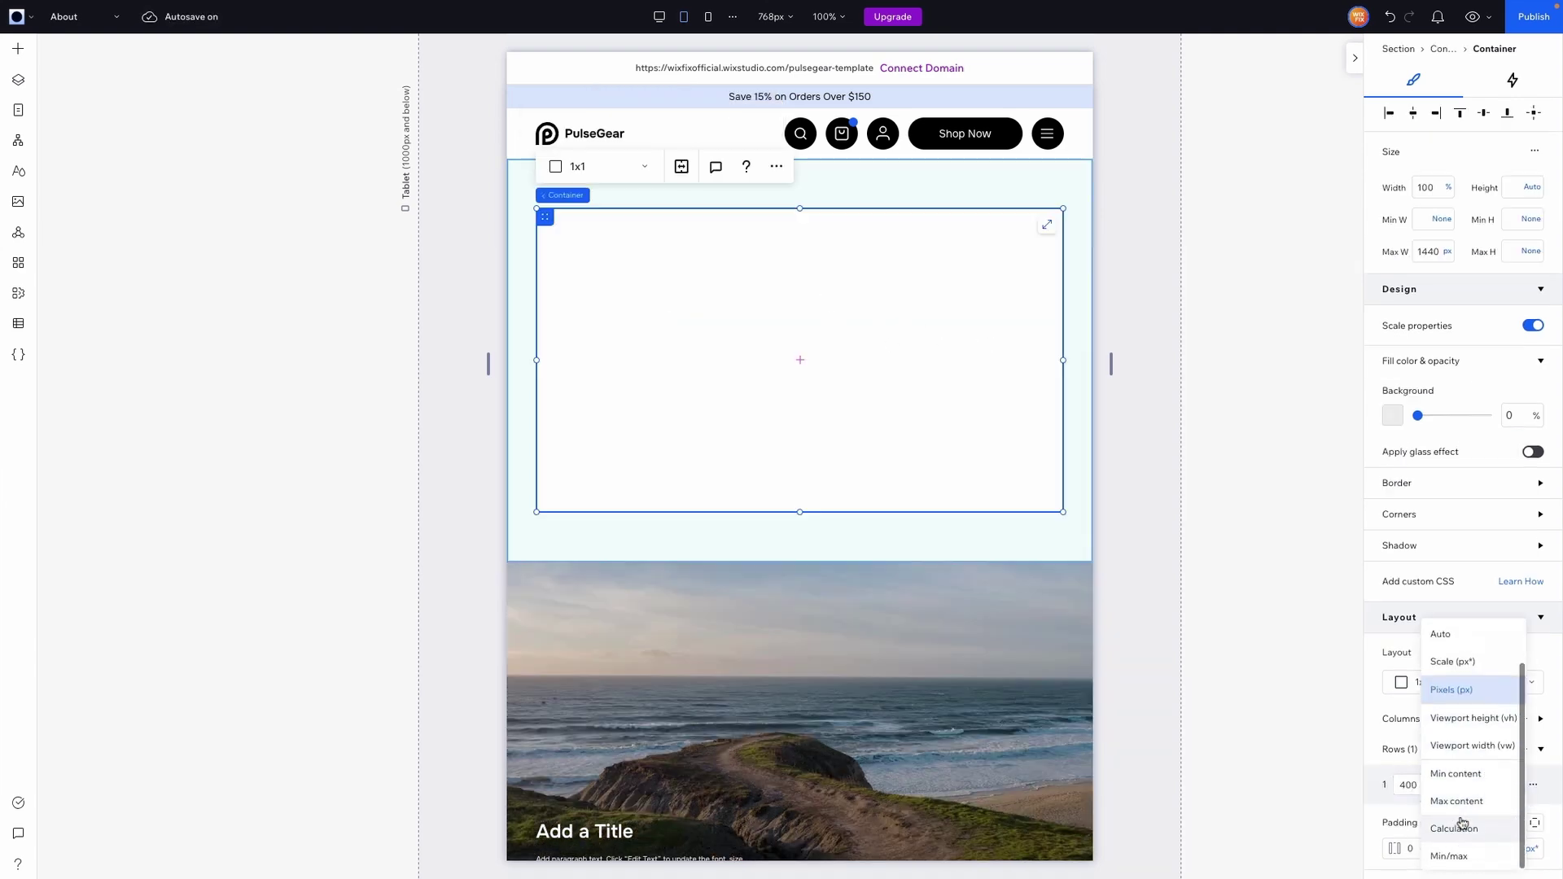
left_click(1465, 800)
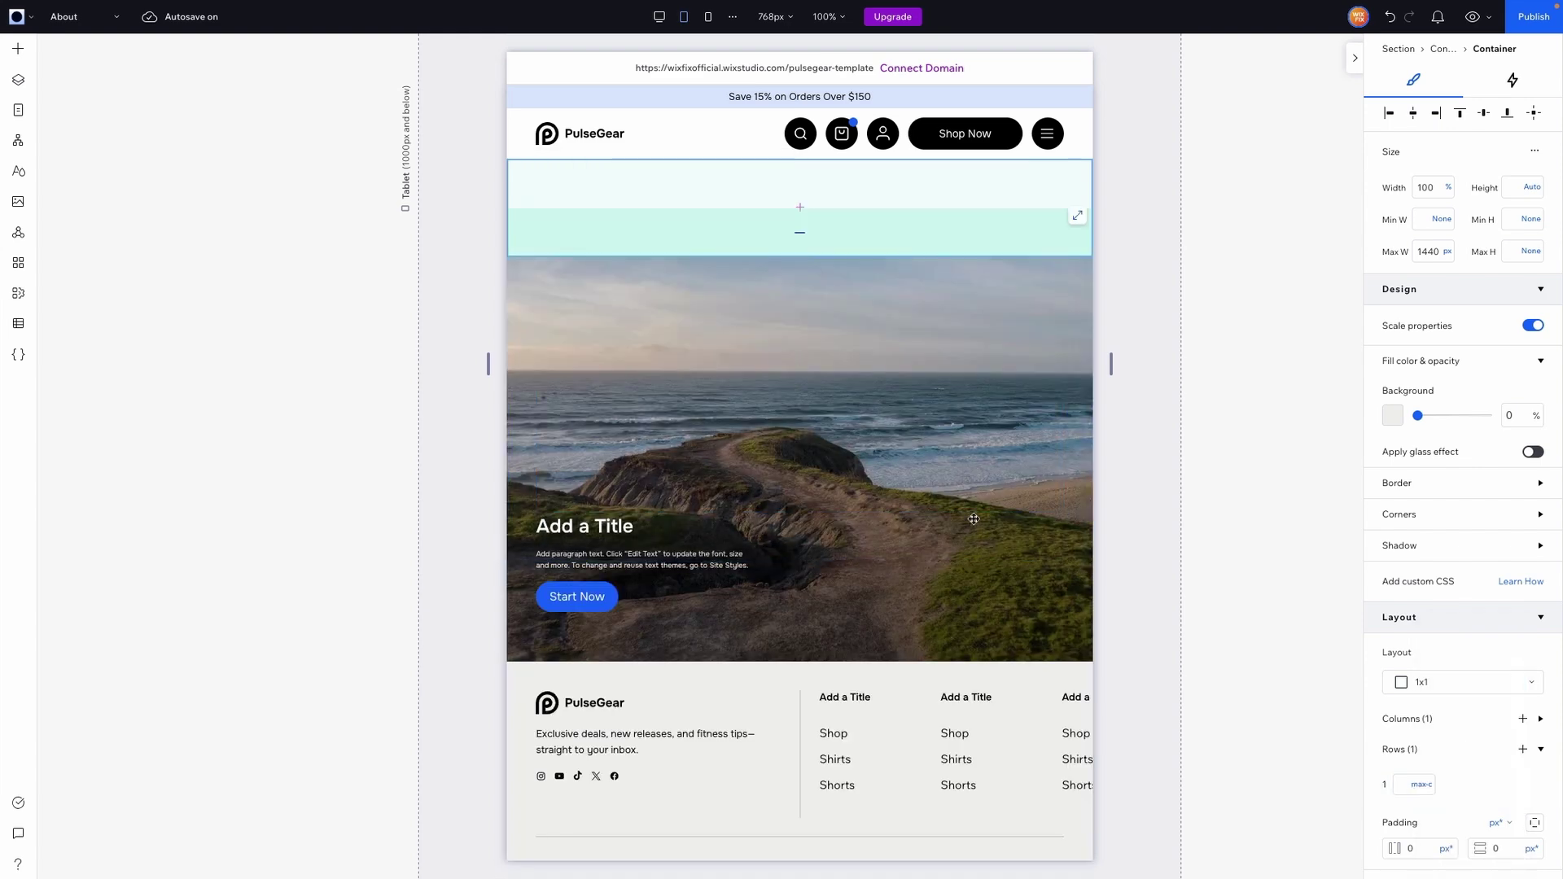
Check the outer container's vertical padding at the Tablet and Mobile breakpoints.
left_click(869, 233)
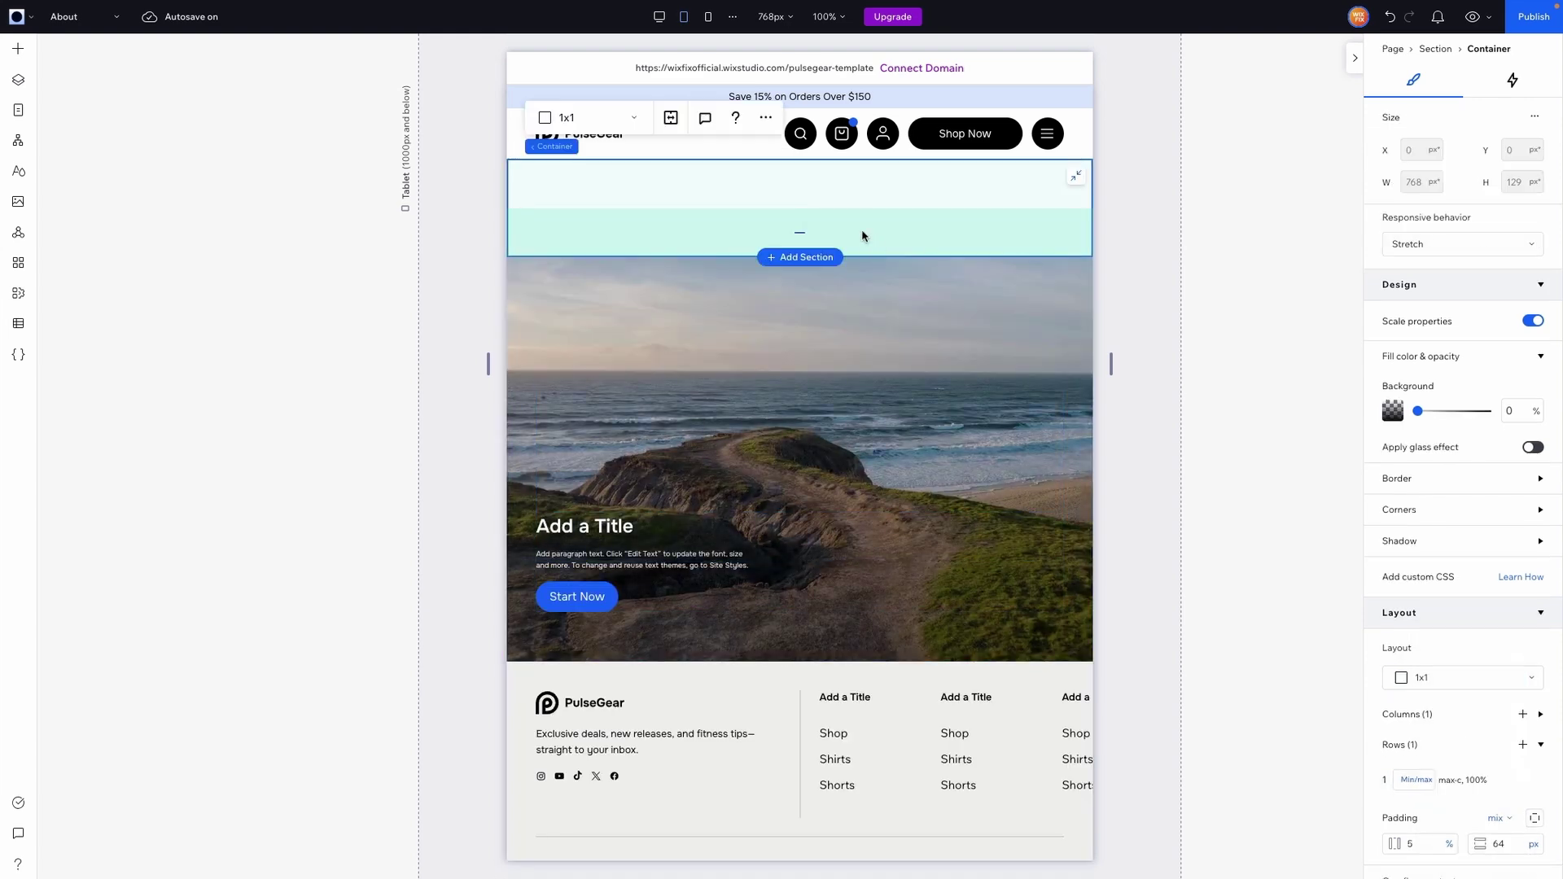
scroll(1498, 739, "down", 2)
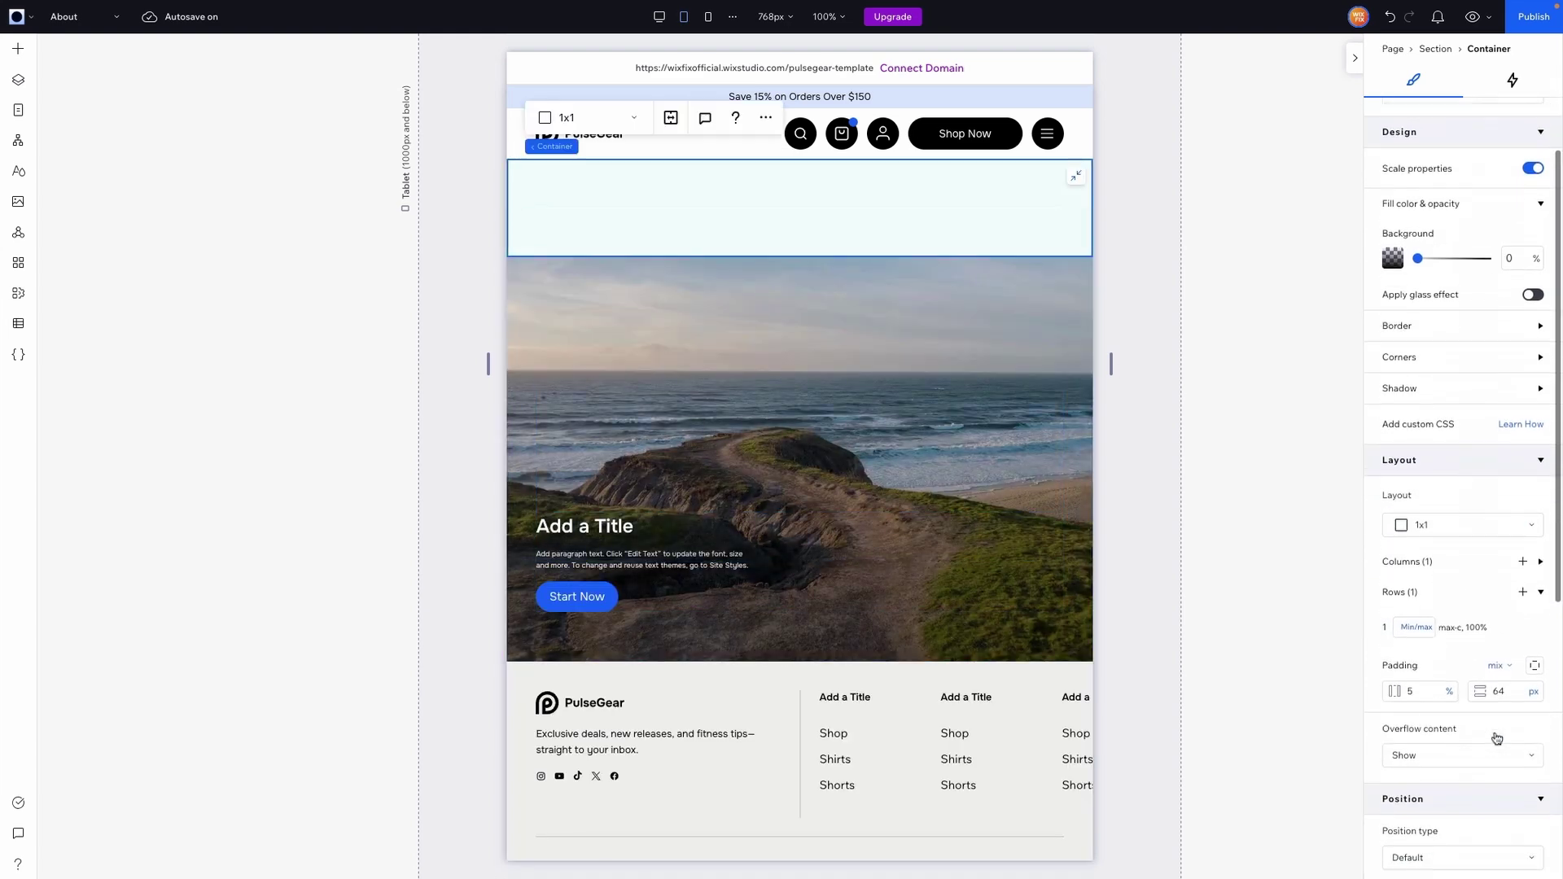
left_click(1510, 687)
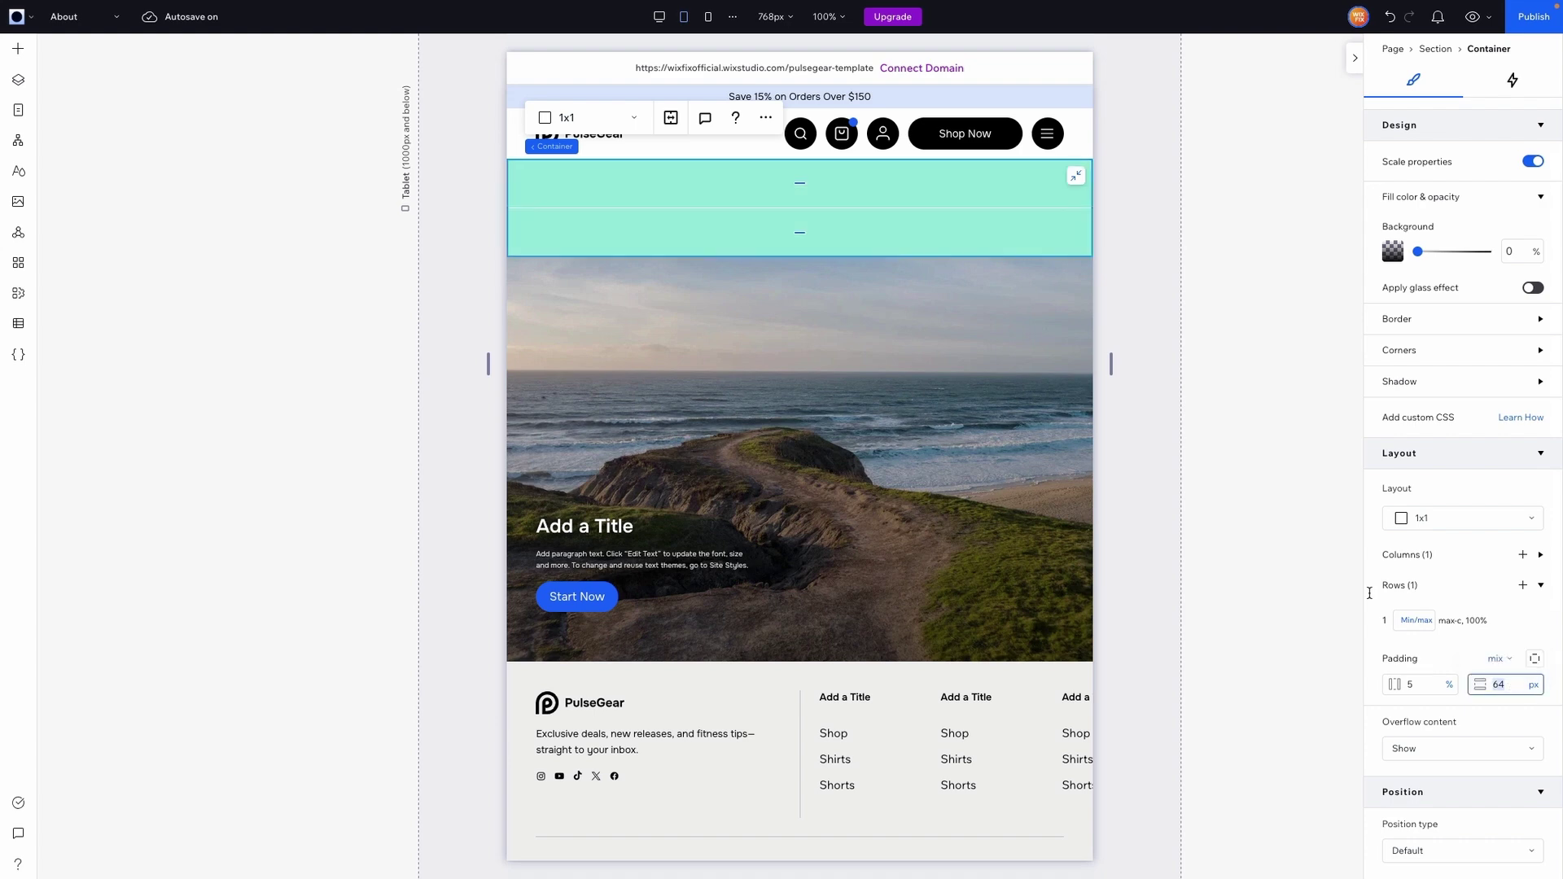
left_click(709, 17)
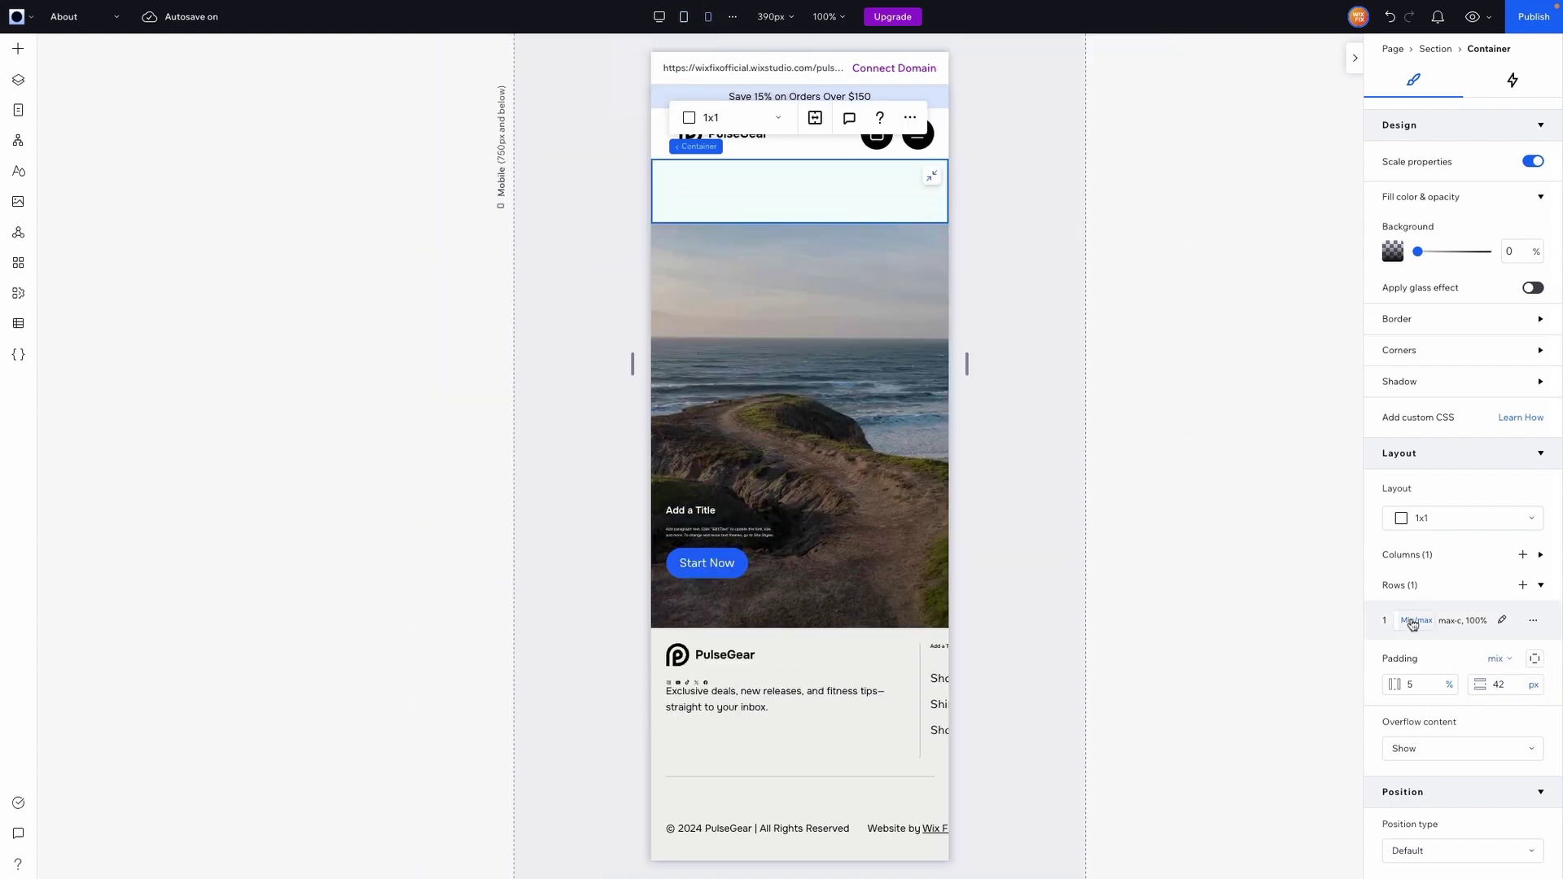
left_click(1511, 684)
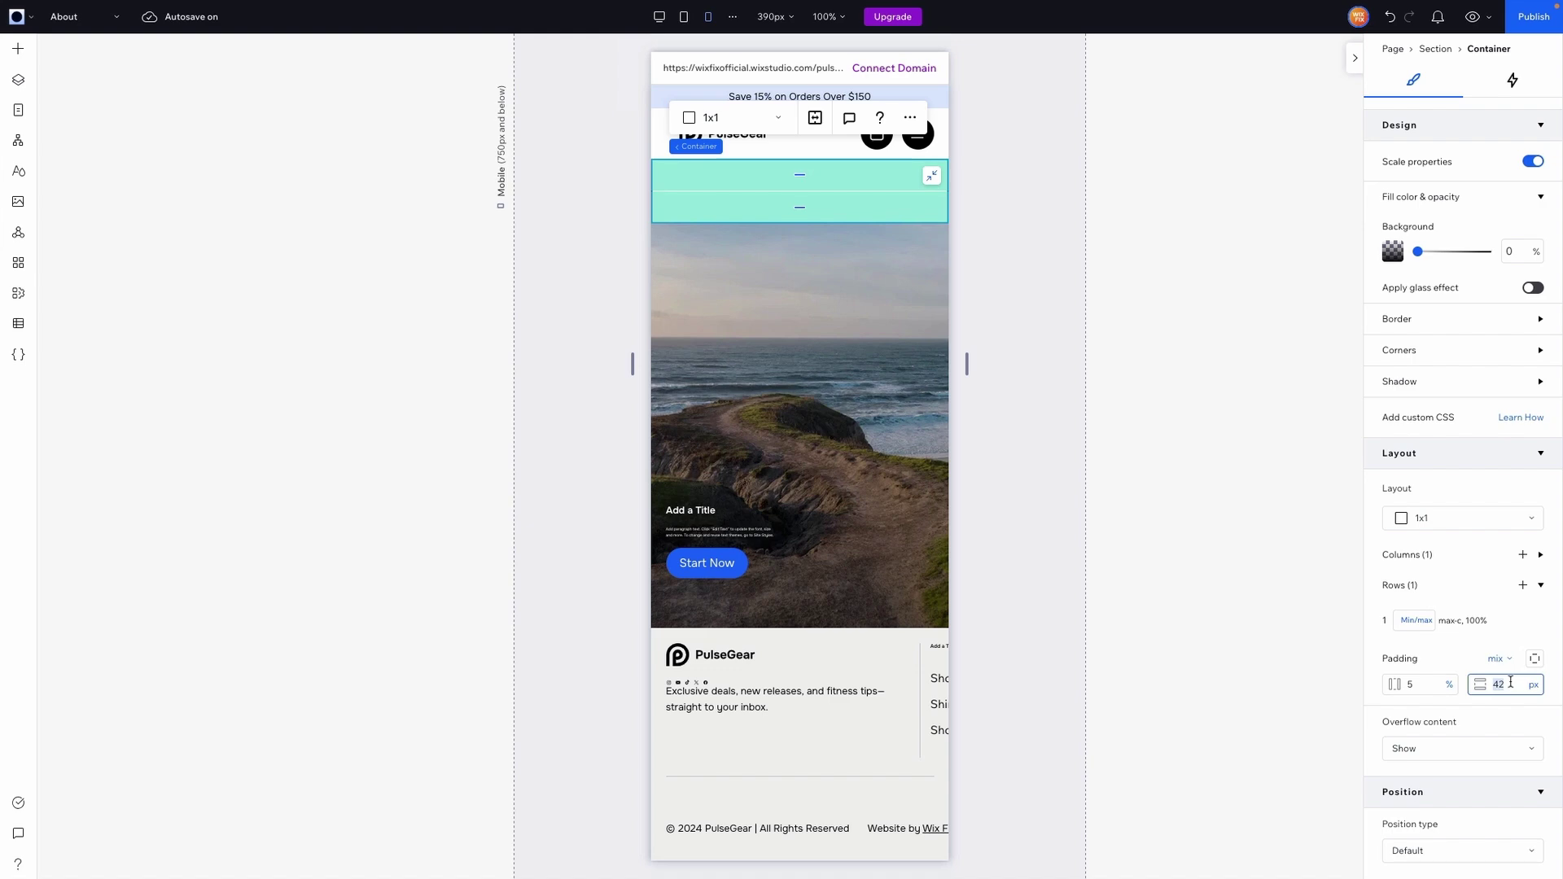
Try to save the blank section as an asset named "_Empty Section" in Saved Assets from the Desktop view.
left_click(660, 16)
left_click(355, 149)
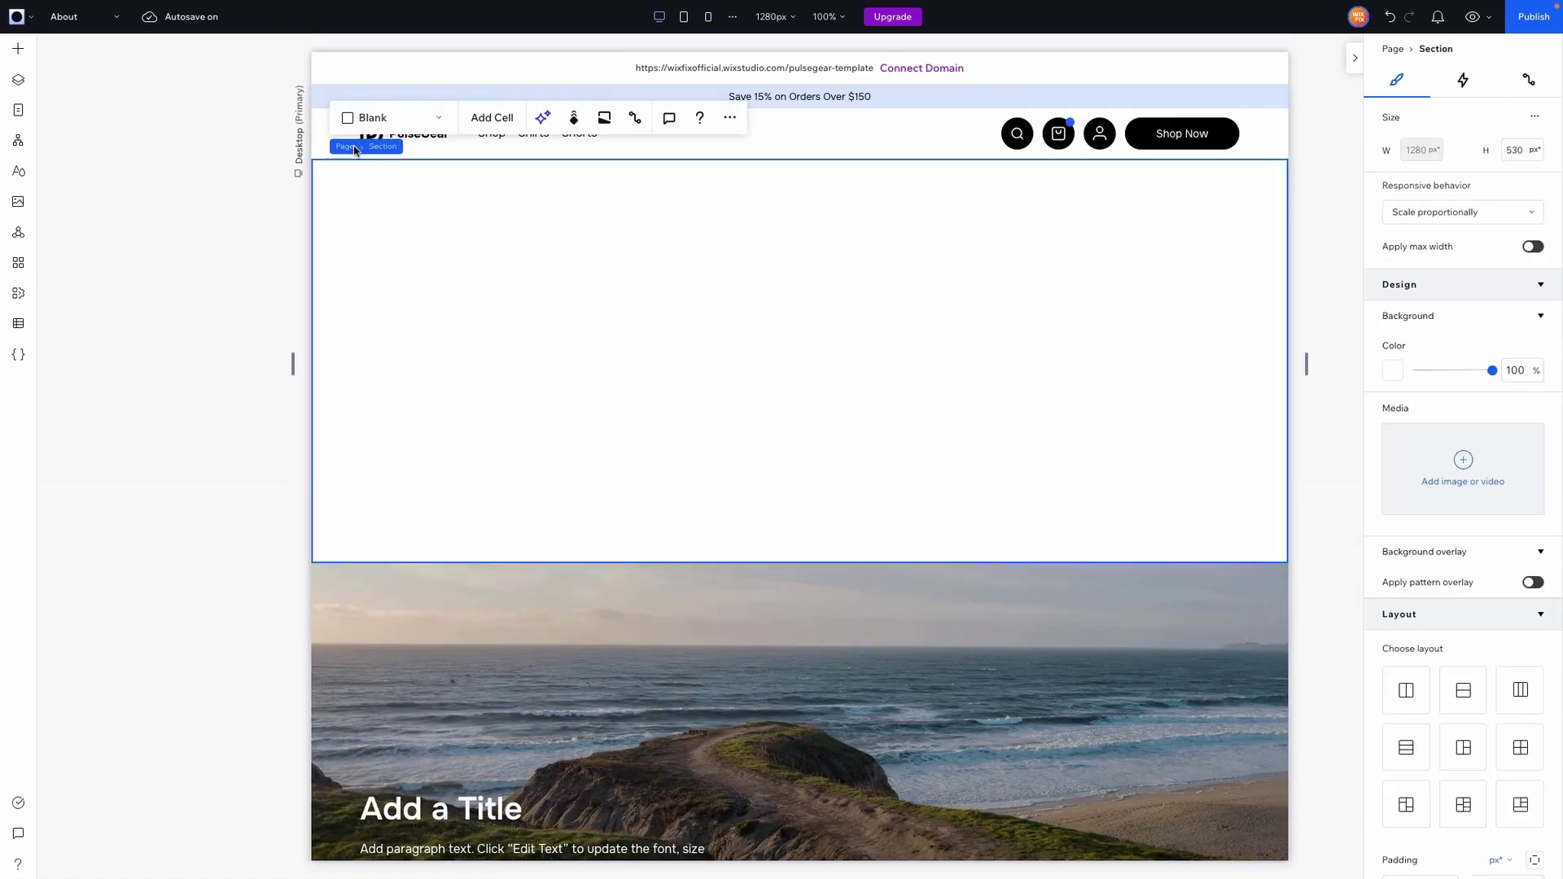
left_click(729, 119)
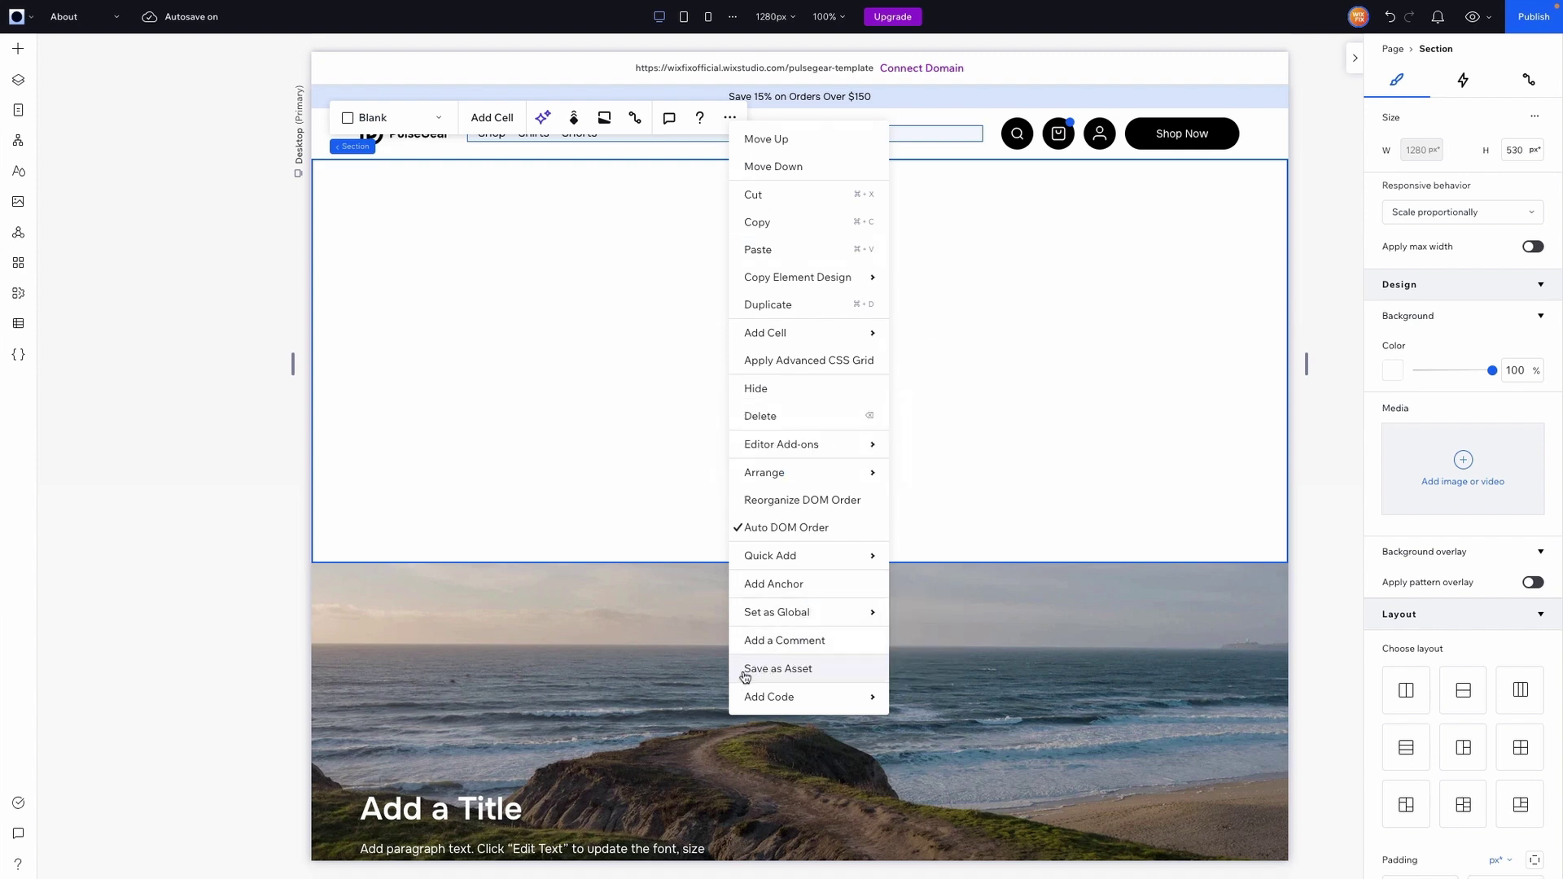
left_click(777, 668)
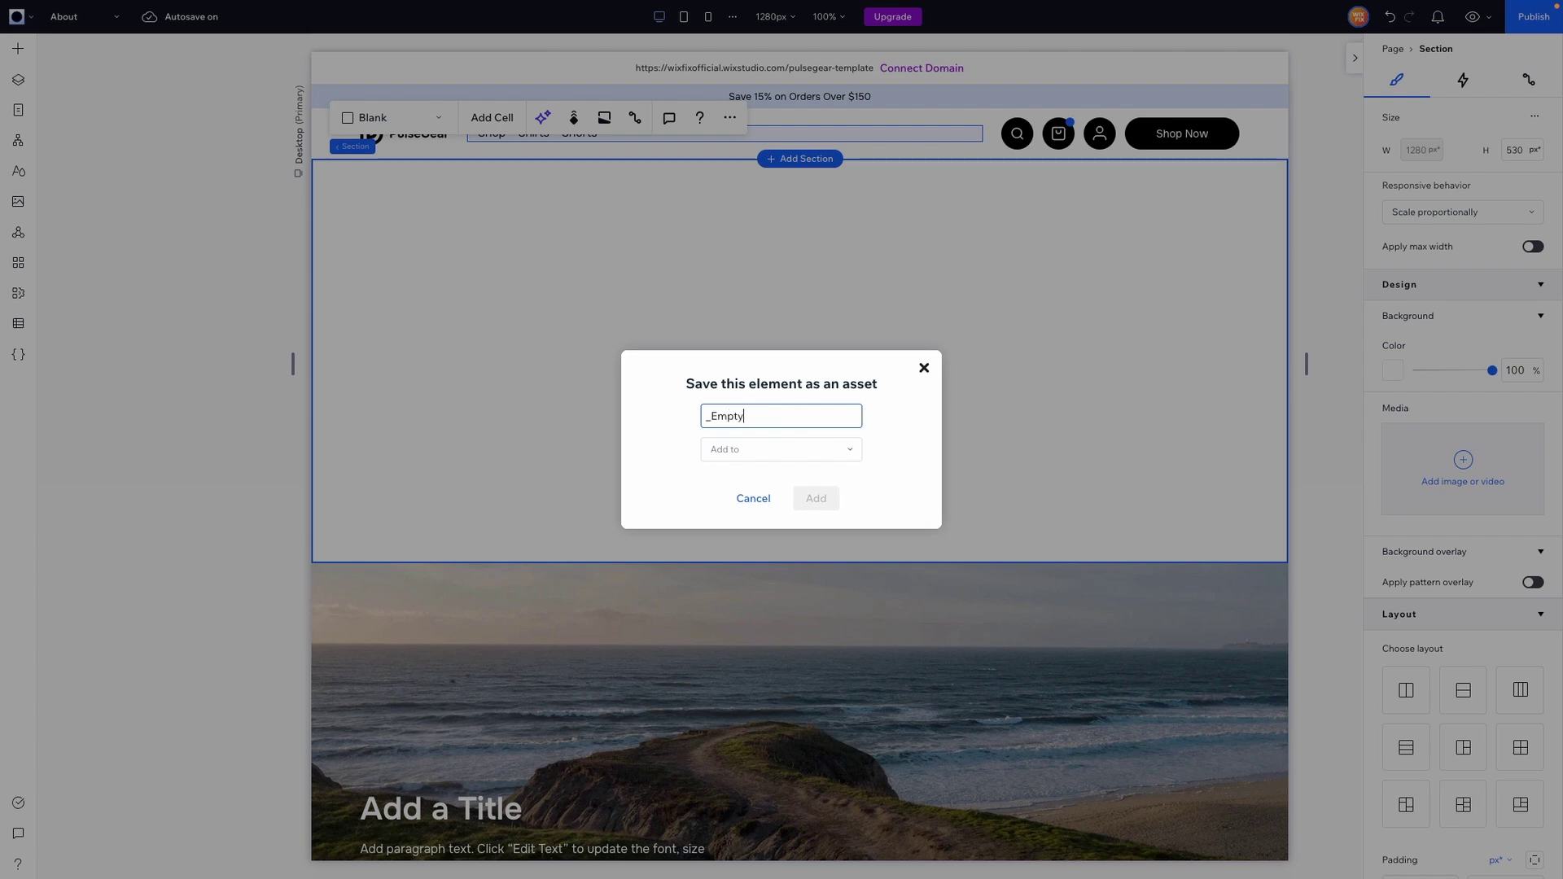
left_click(754, 449)
left_click(765, 482)
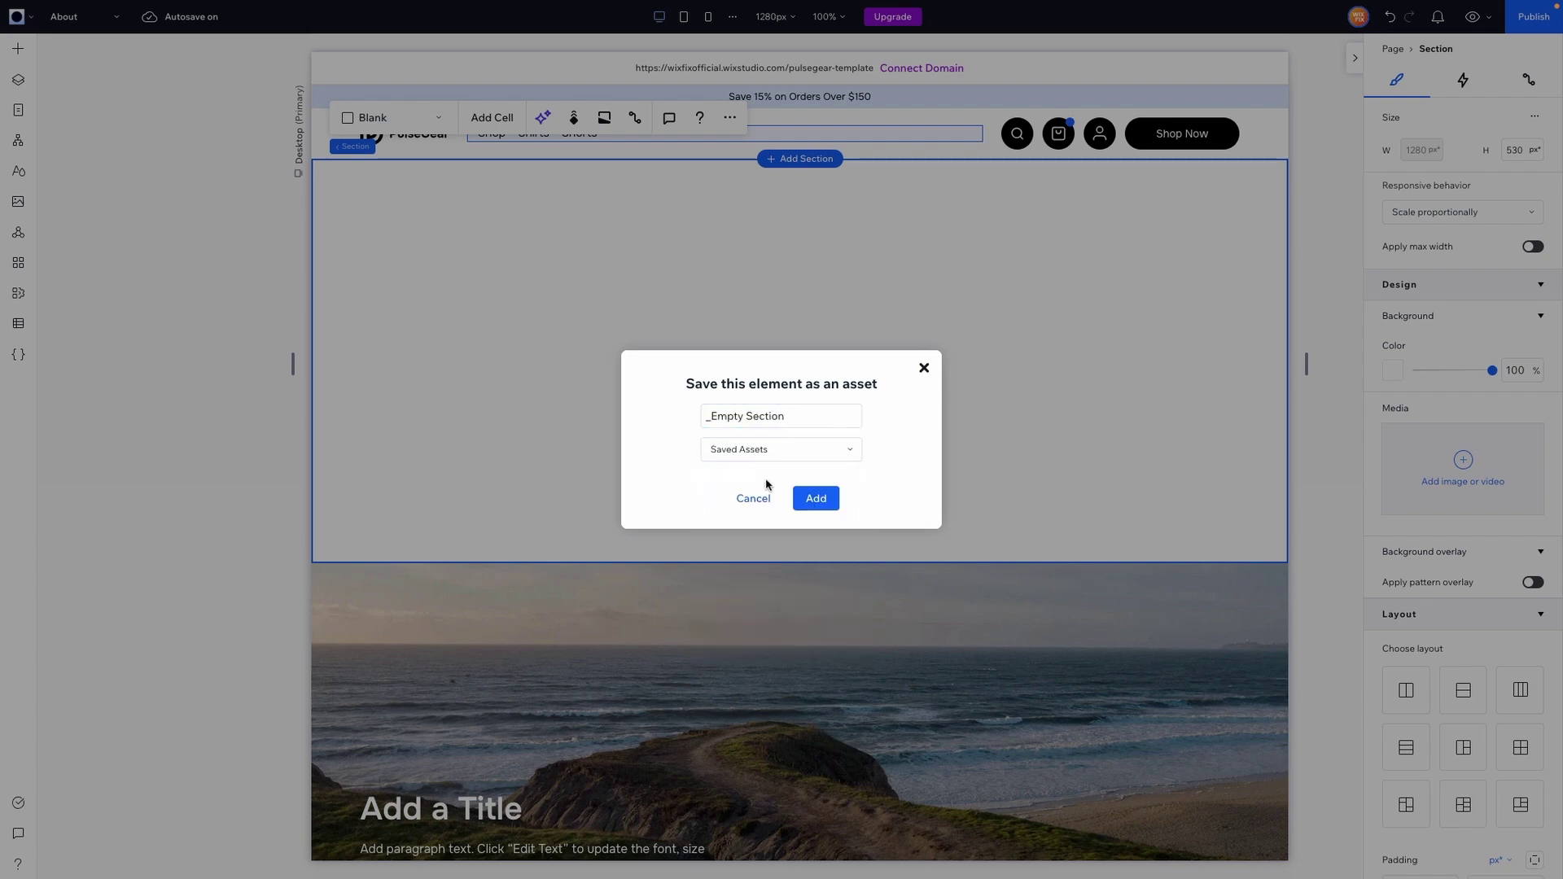
left_click(924, 368)
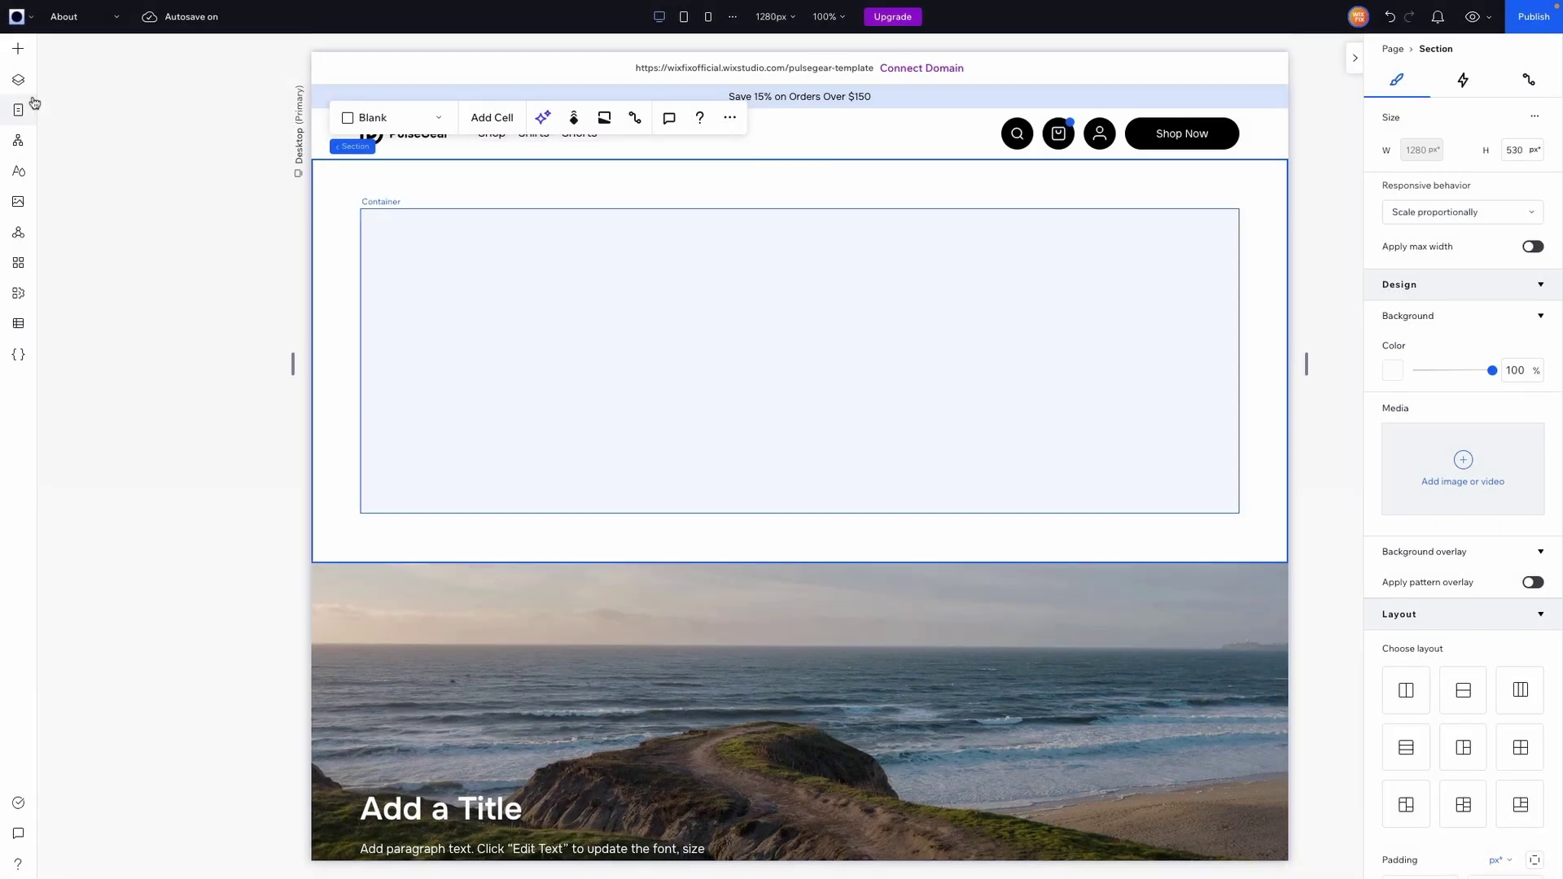
Insert the saved _Empty Section asset between the hero and the footer.
left_click(18, 49)
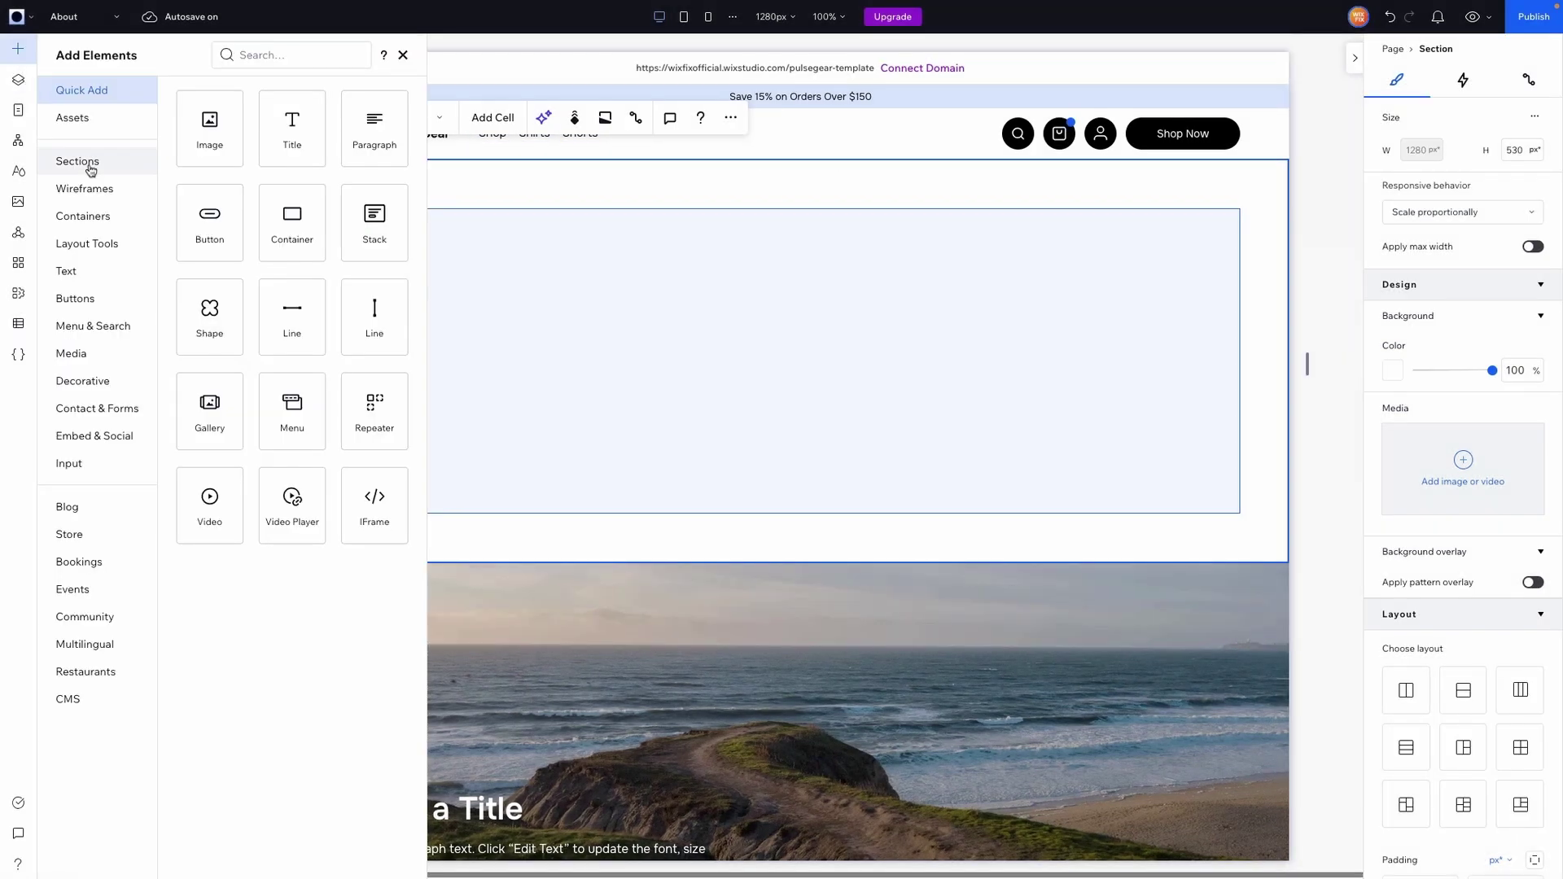
left_click(81, 123)
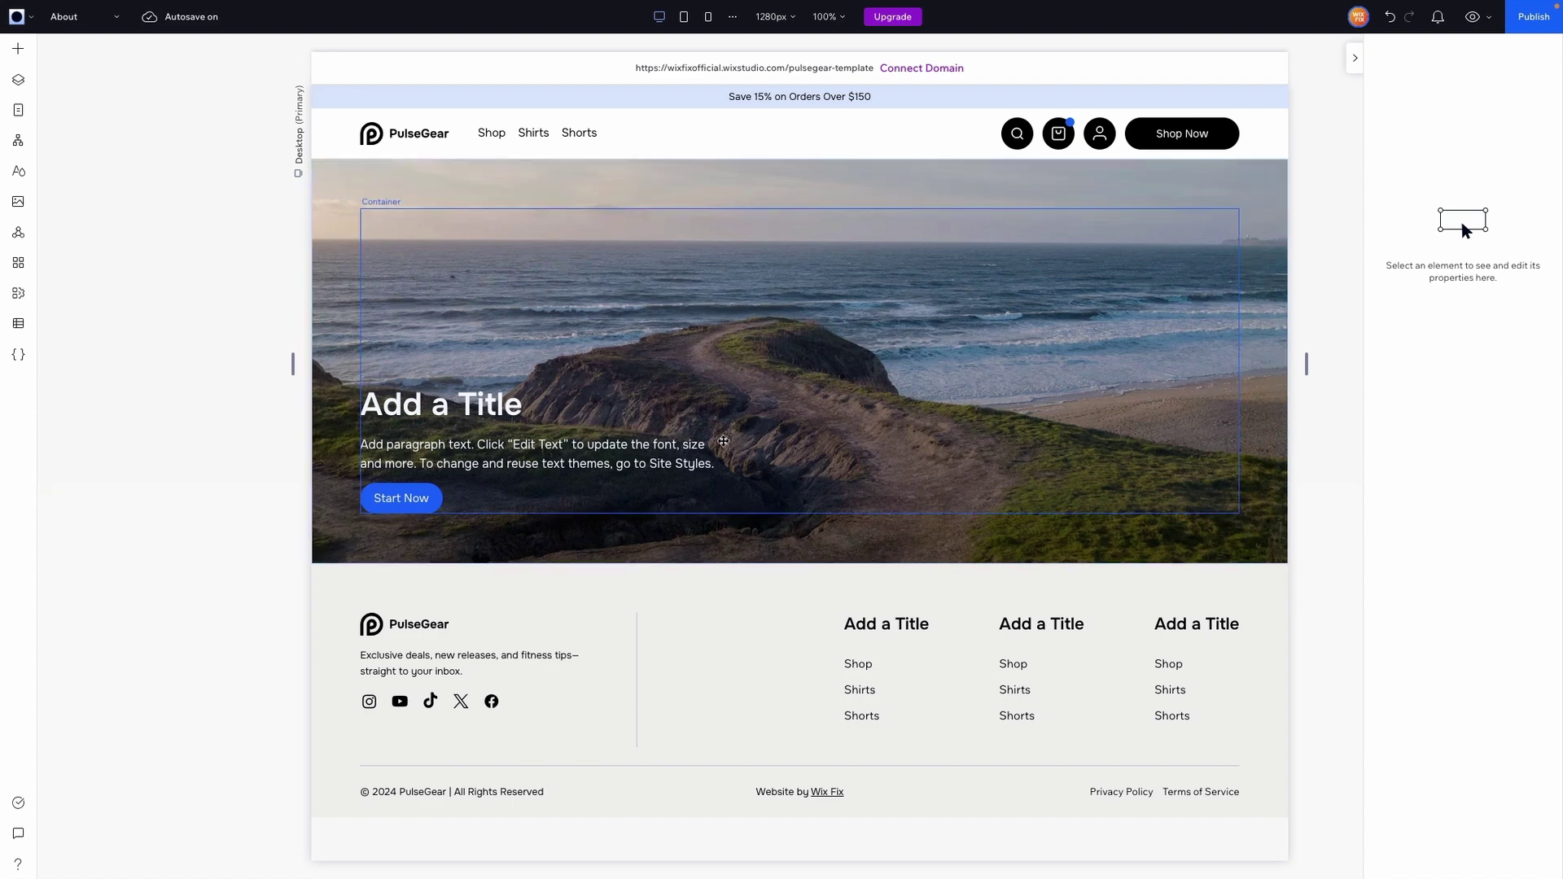
left_click(18, 56)
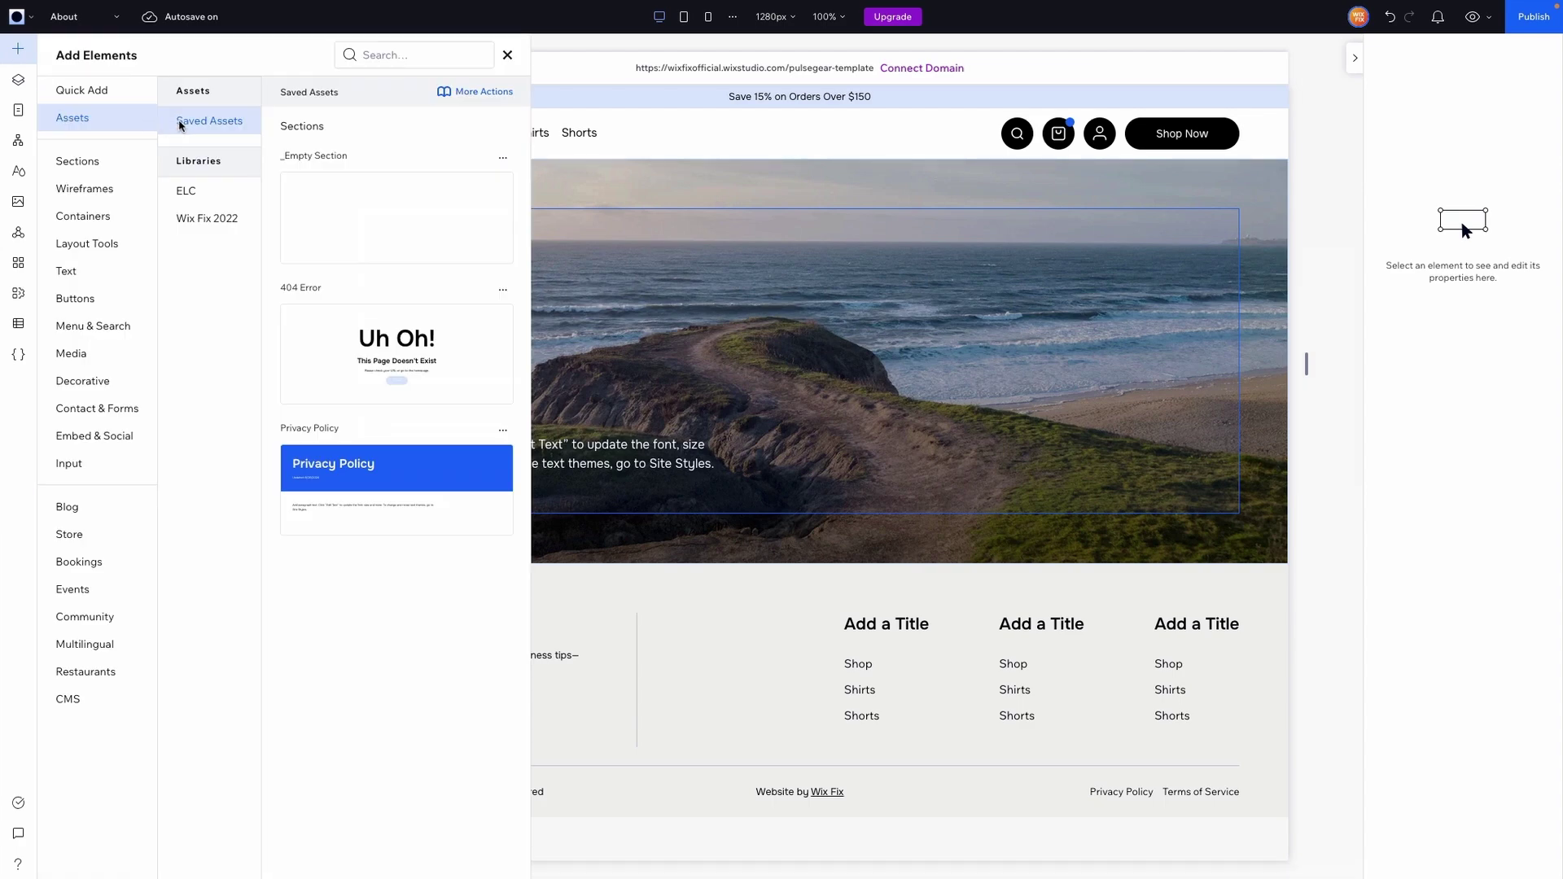
left_click_drag(415, 219, 783, 539)
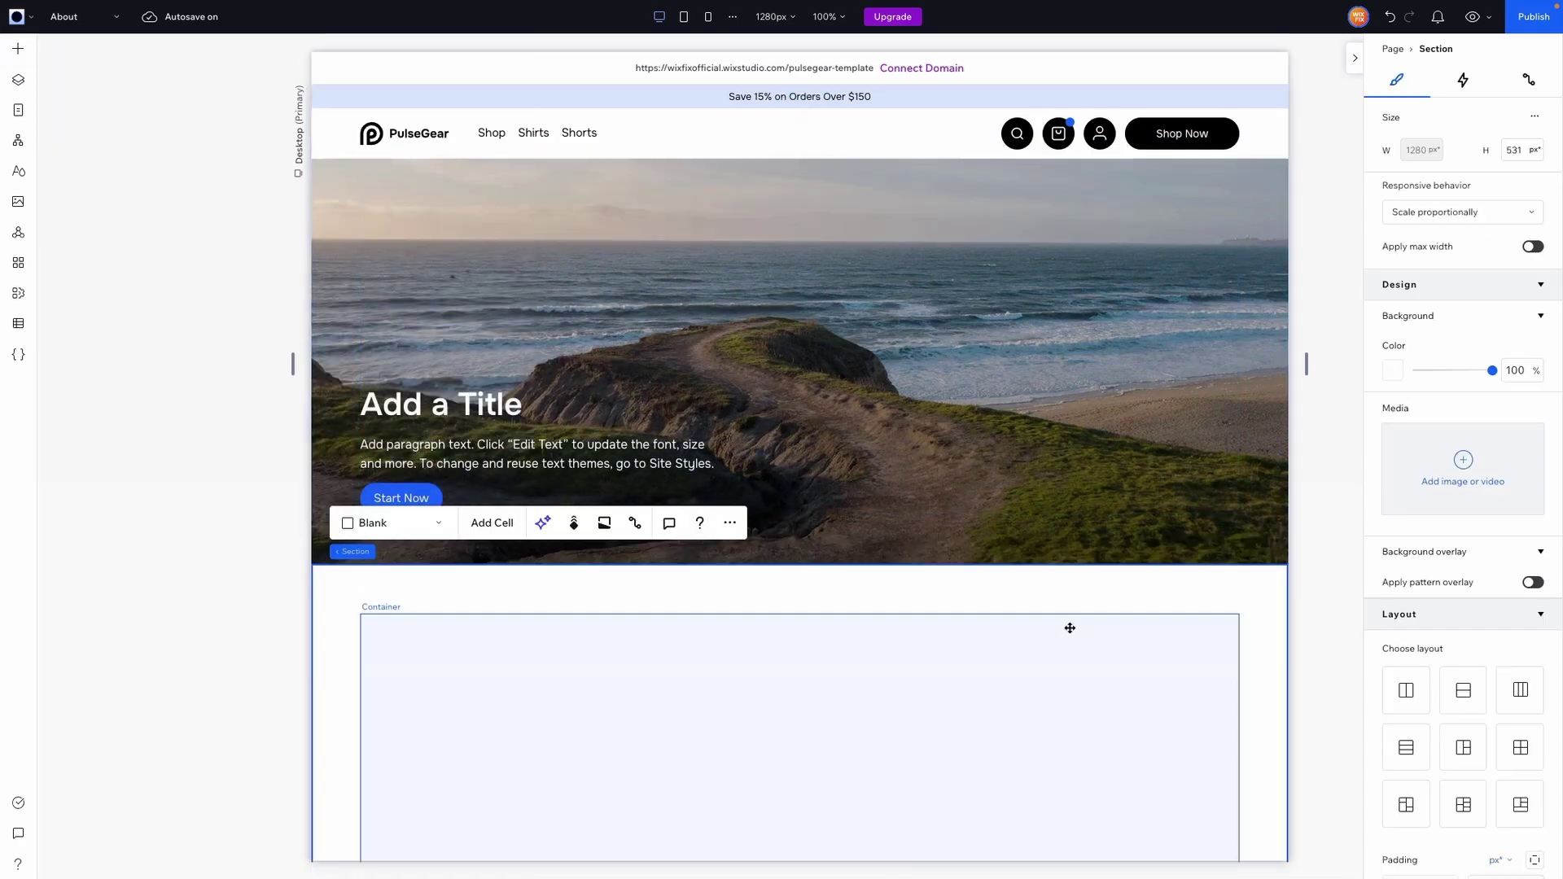
Give the inner container of the new section a 2x1 grid layout with a 64 px* horizontal gap.
scroll(1068, 628, "down", 3)
left_click(944, 522)
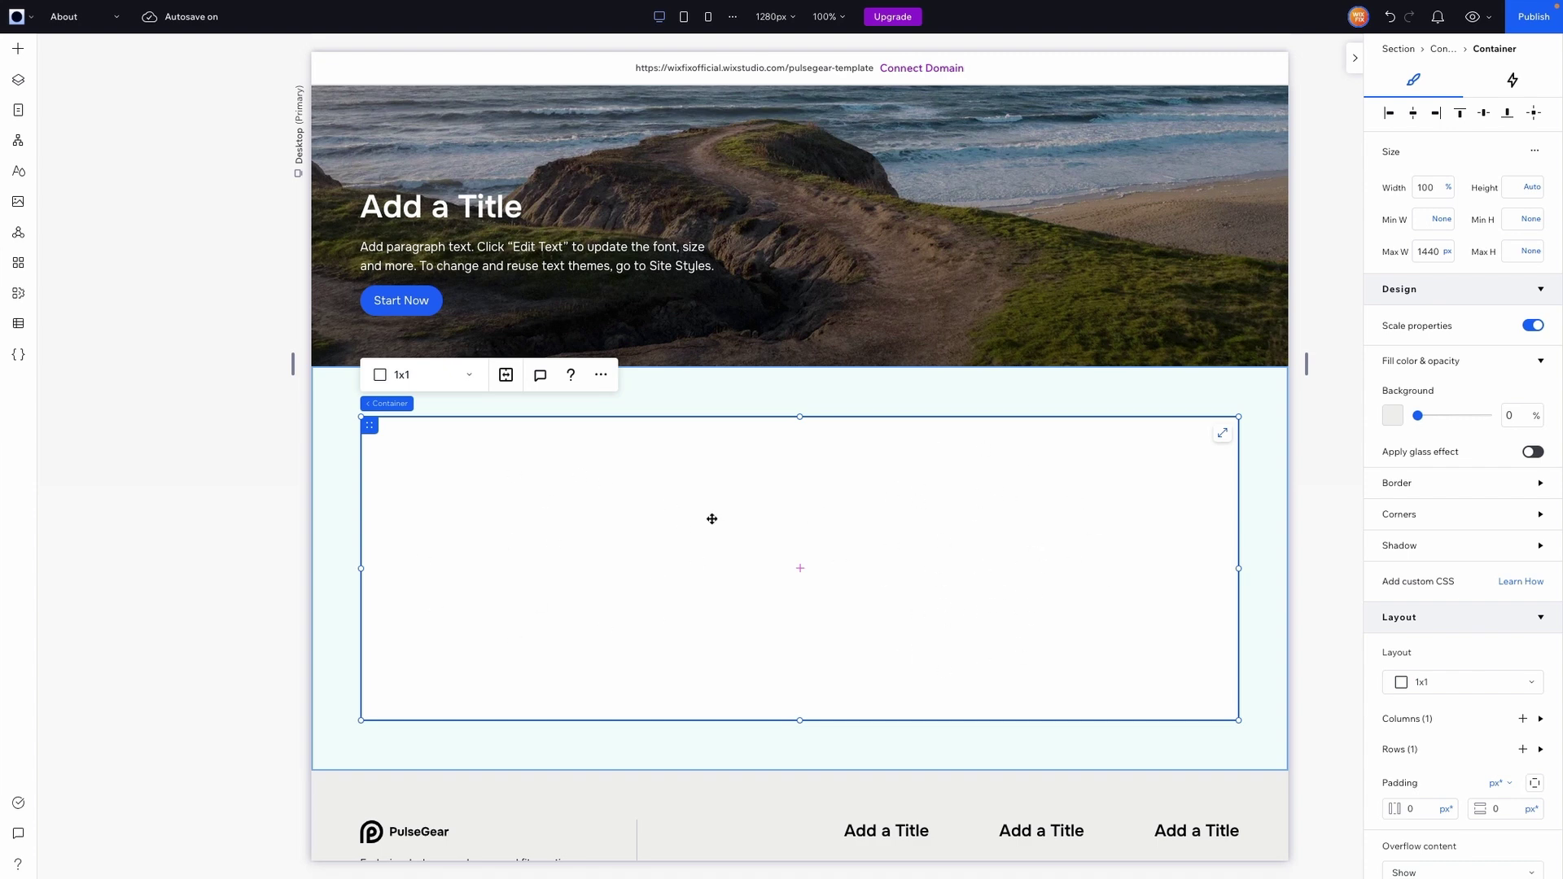
left_click(407, 376)
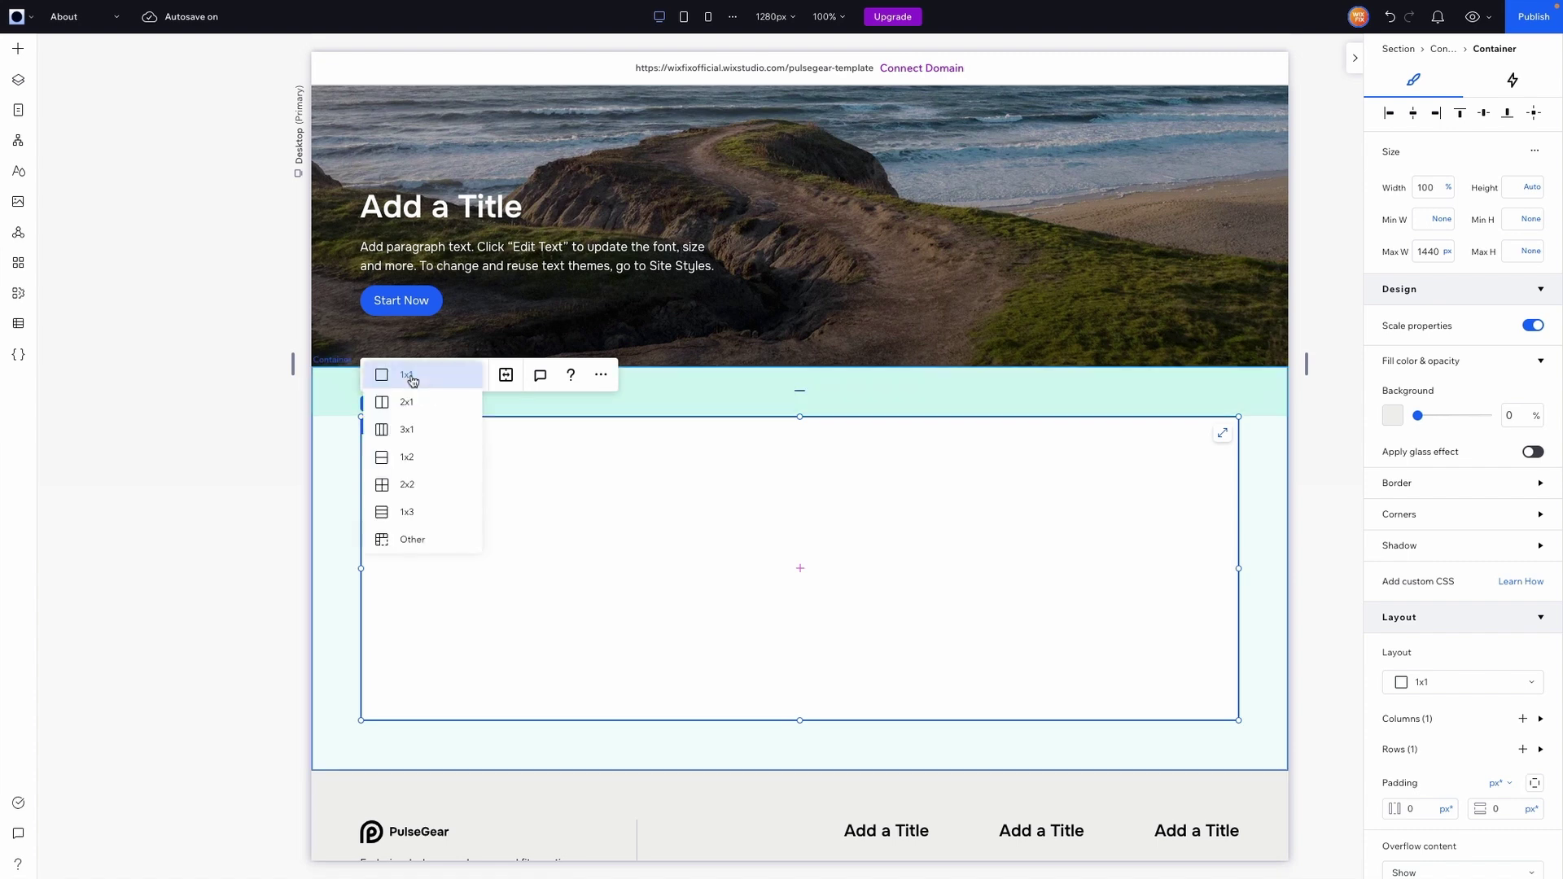
left_click(412, 403)
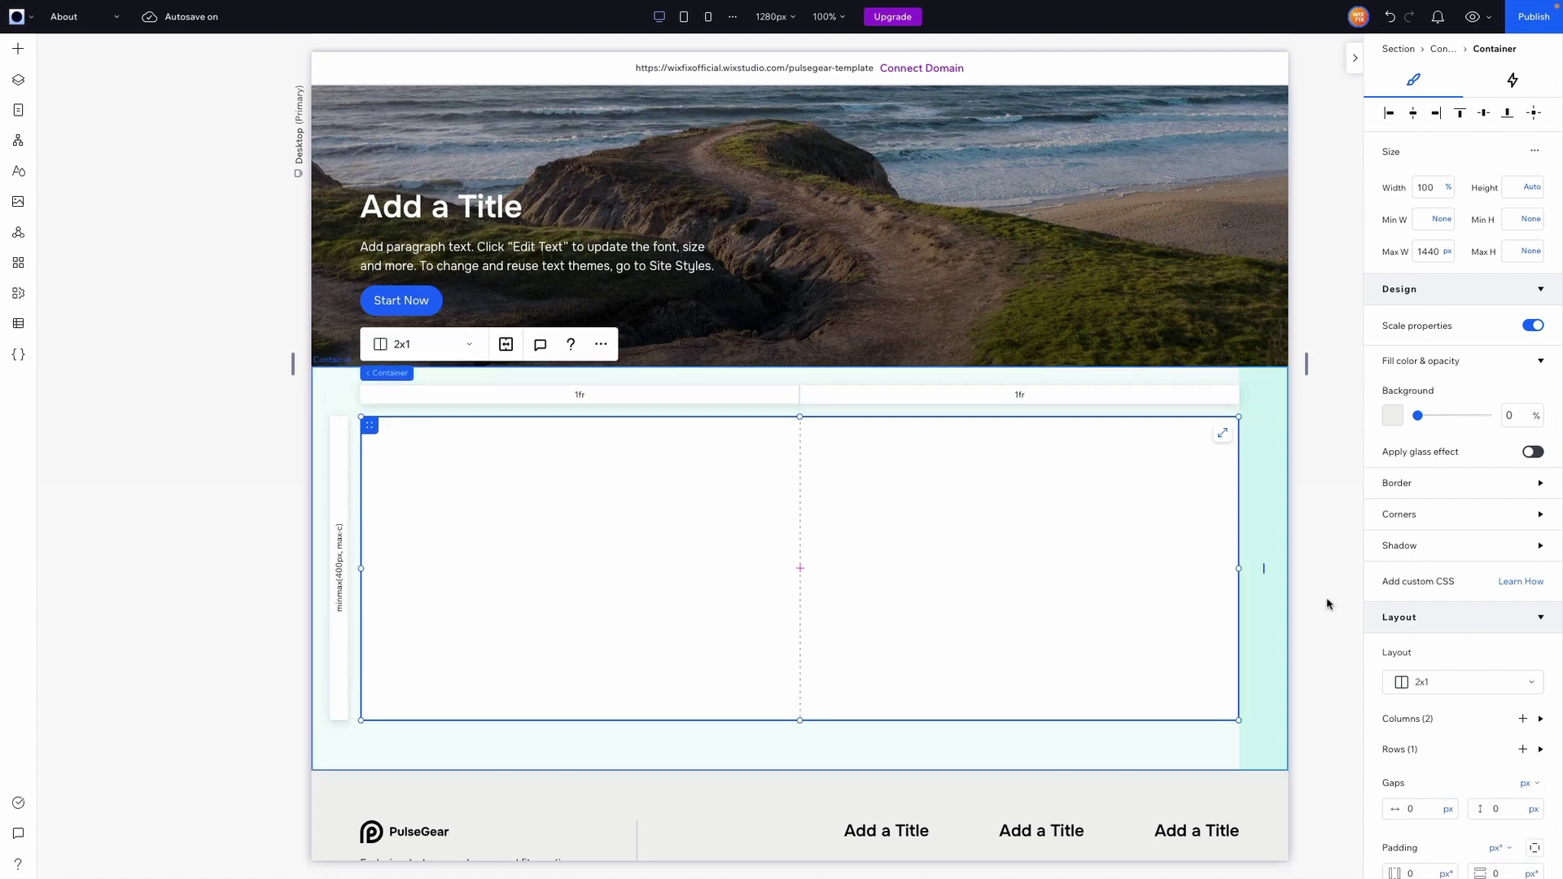
scroll(1422, 684, "down", 3)
left_click(1423, 689)
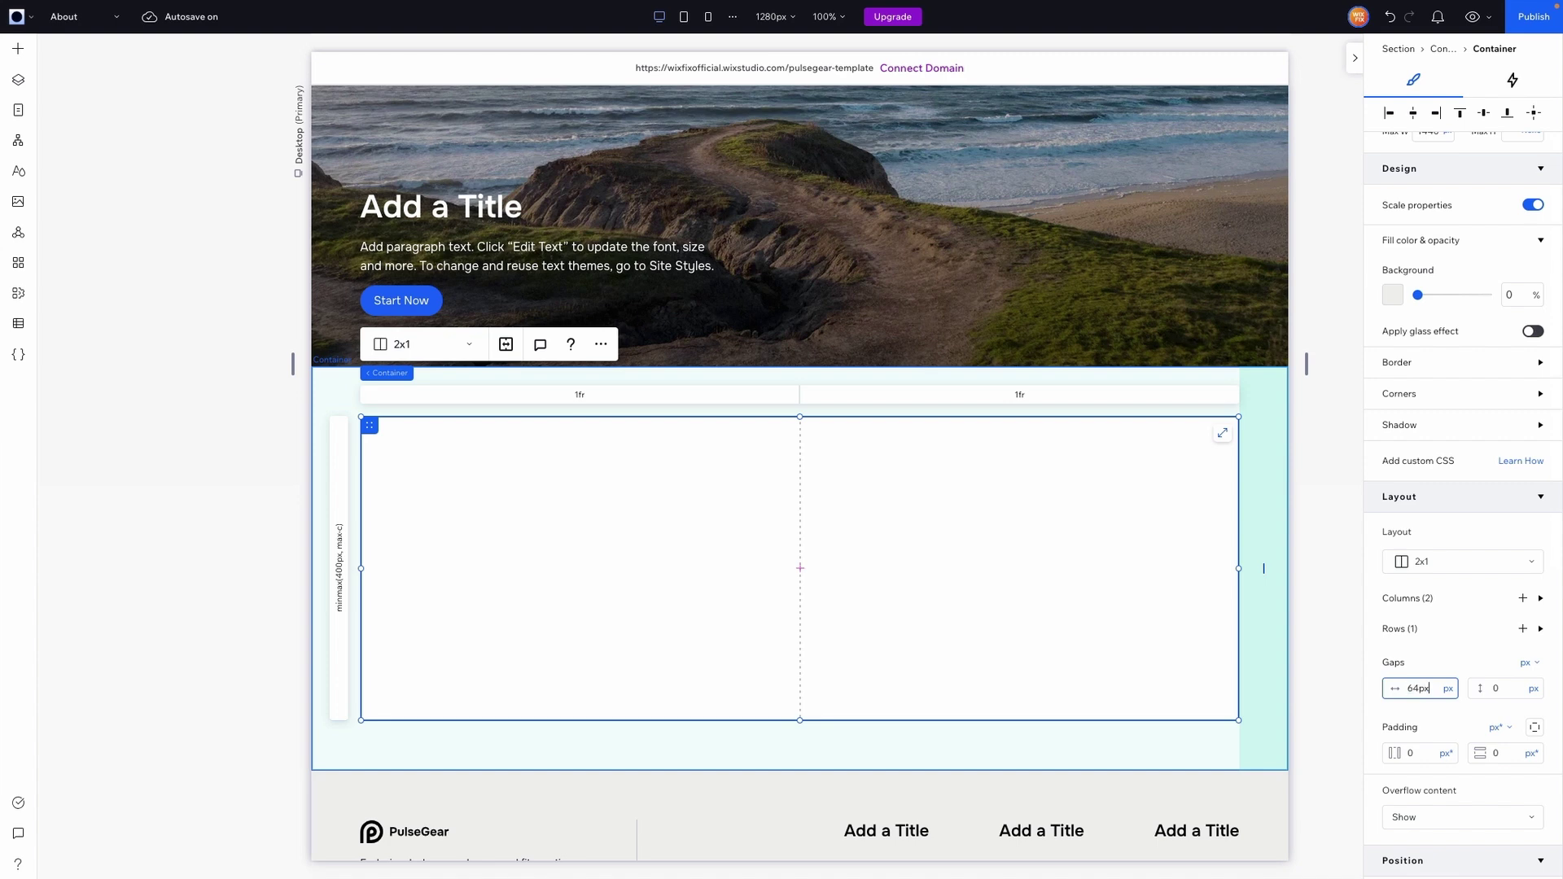
key("Return")
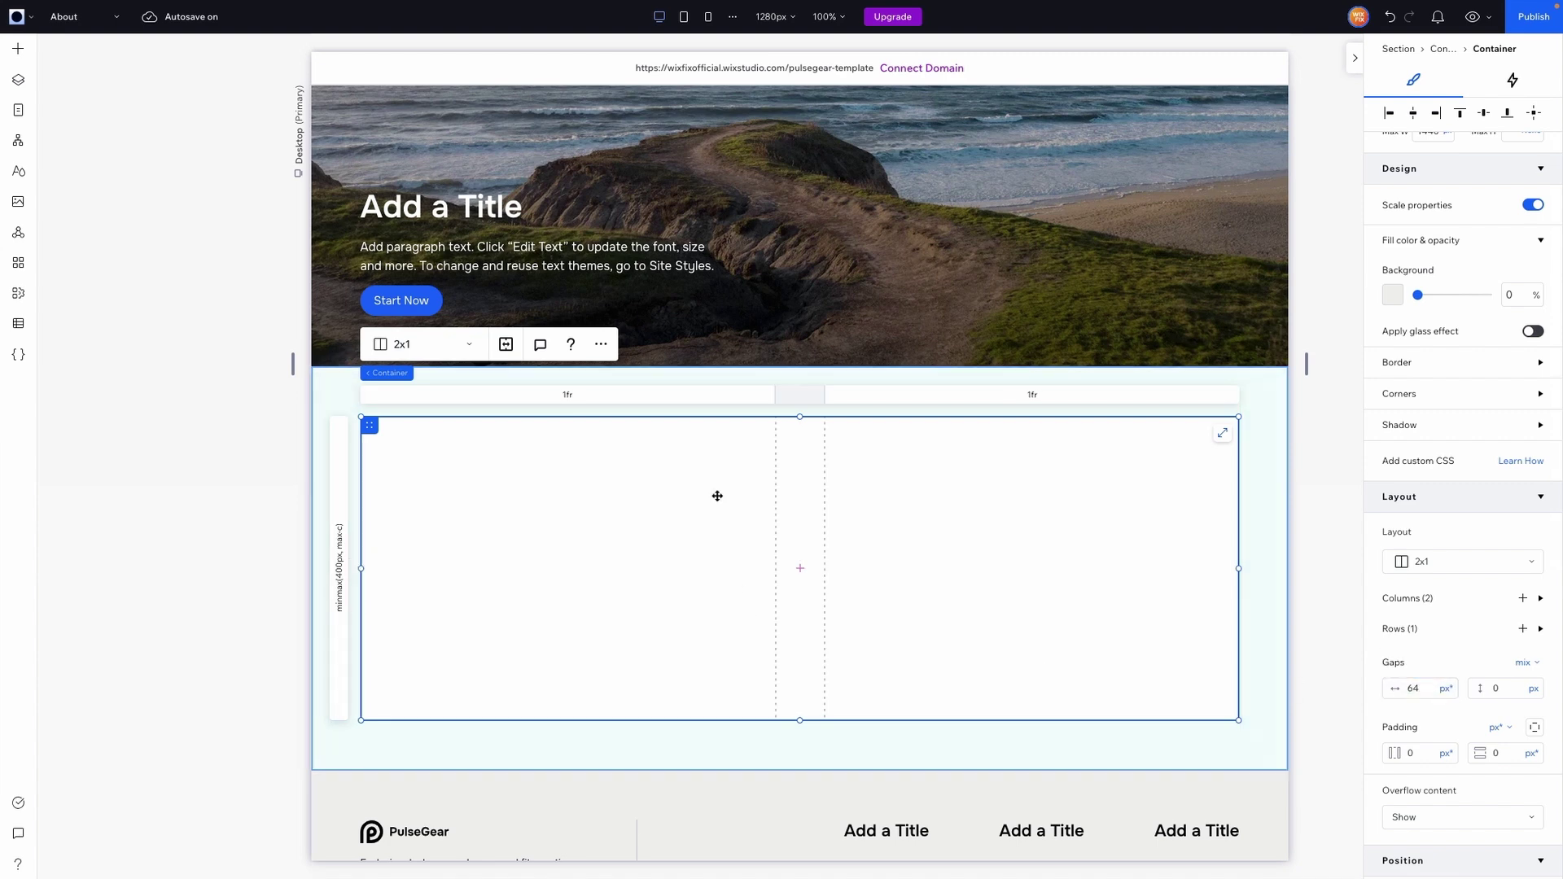
Add an image to the first column of the grid and stretch it to fill the cell.
left_click(18, 49)
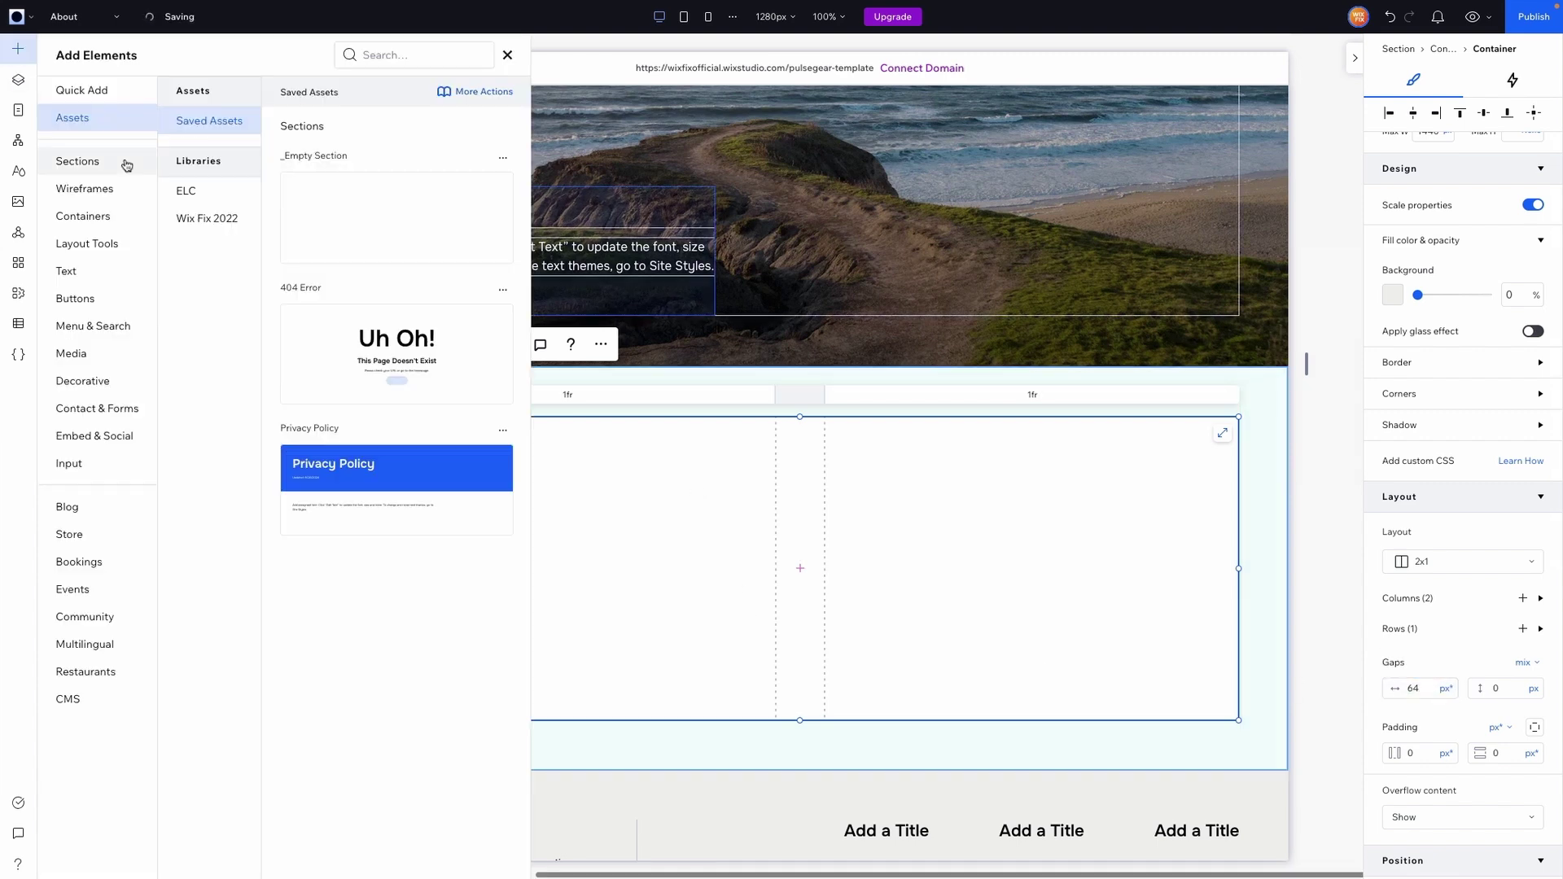
left_click(124, 91)
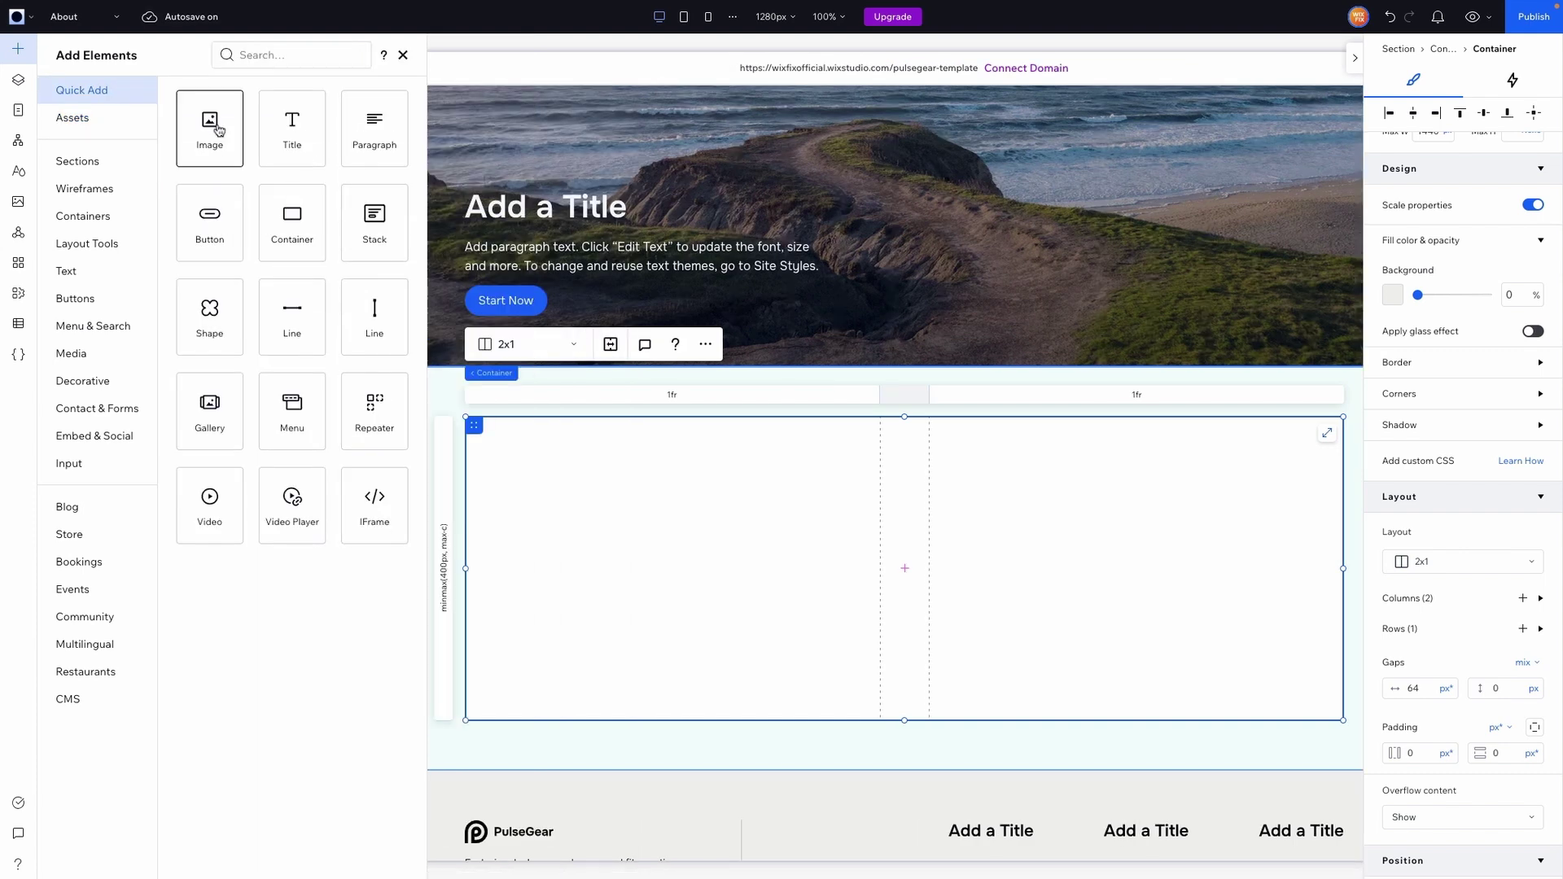
left_click_drag(219, 130, 603, 567)
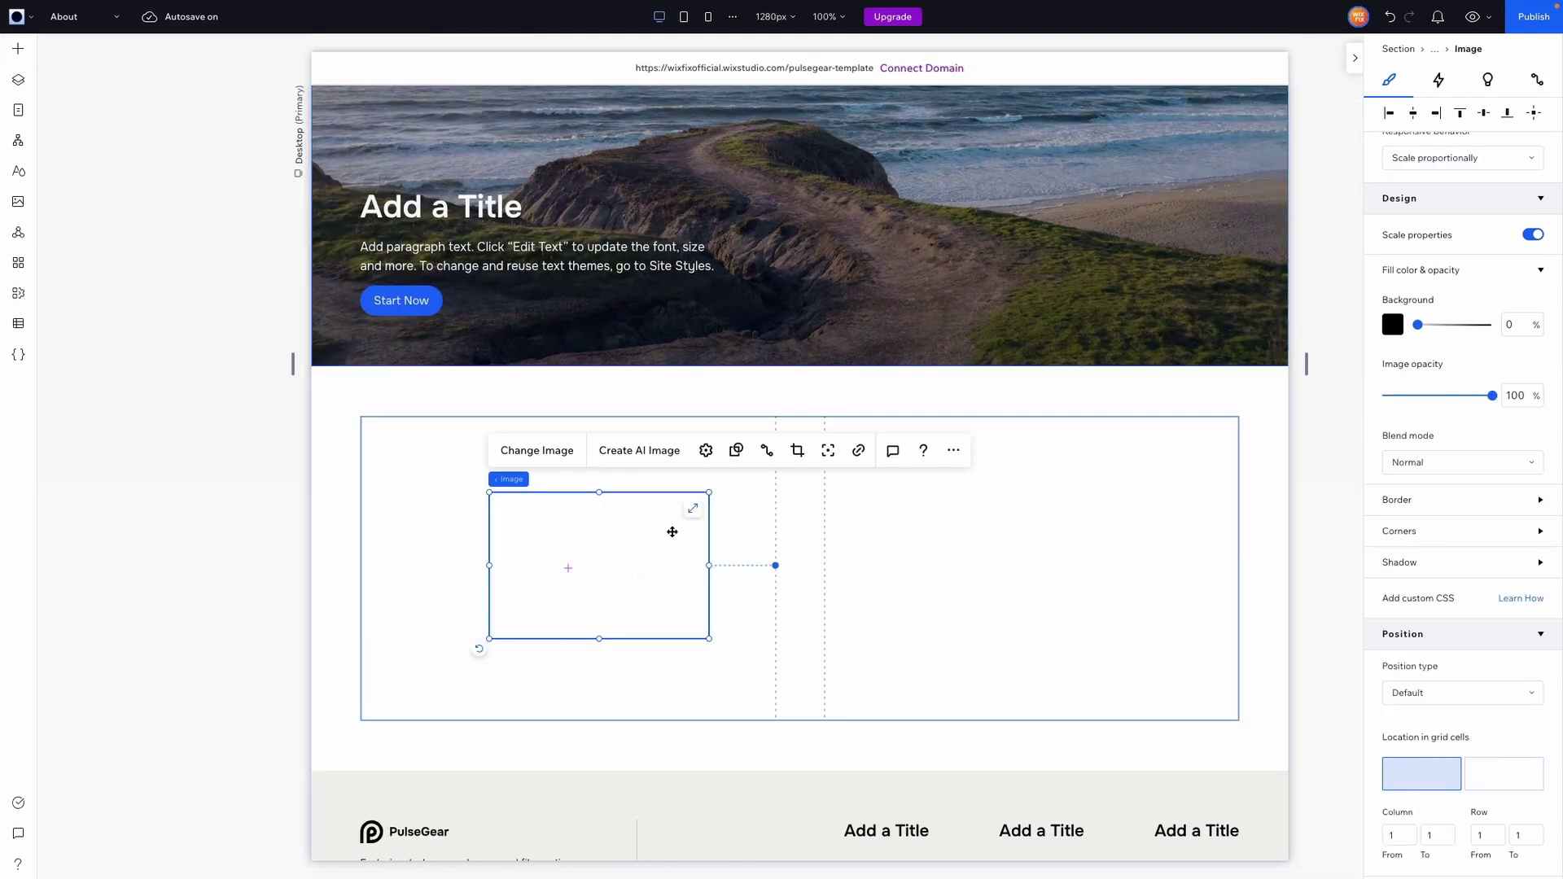
left_click(693, 509)
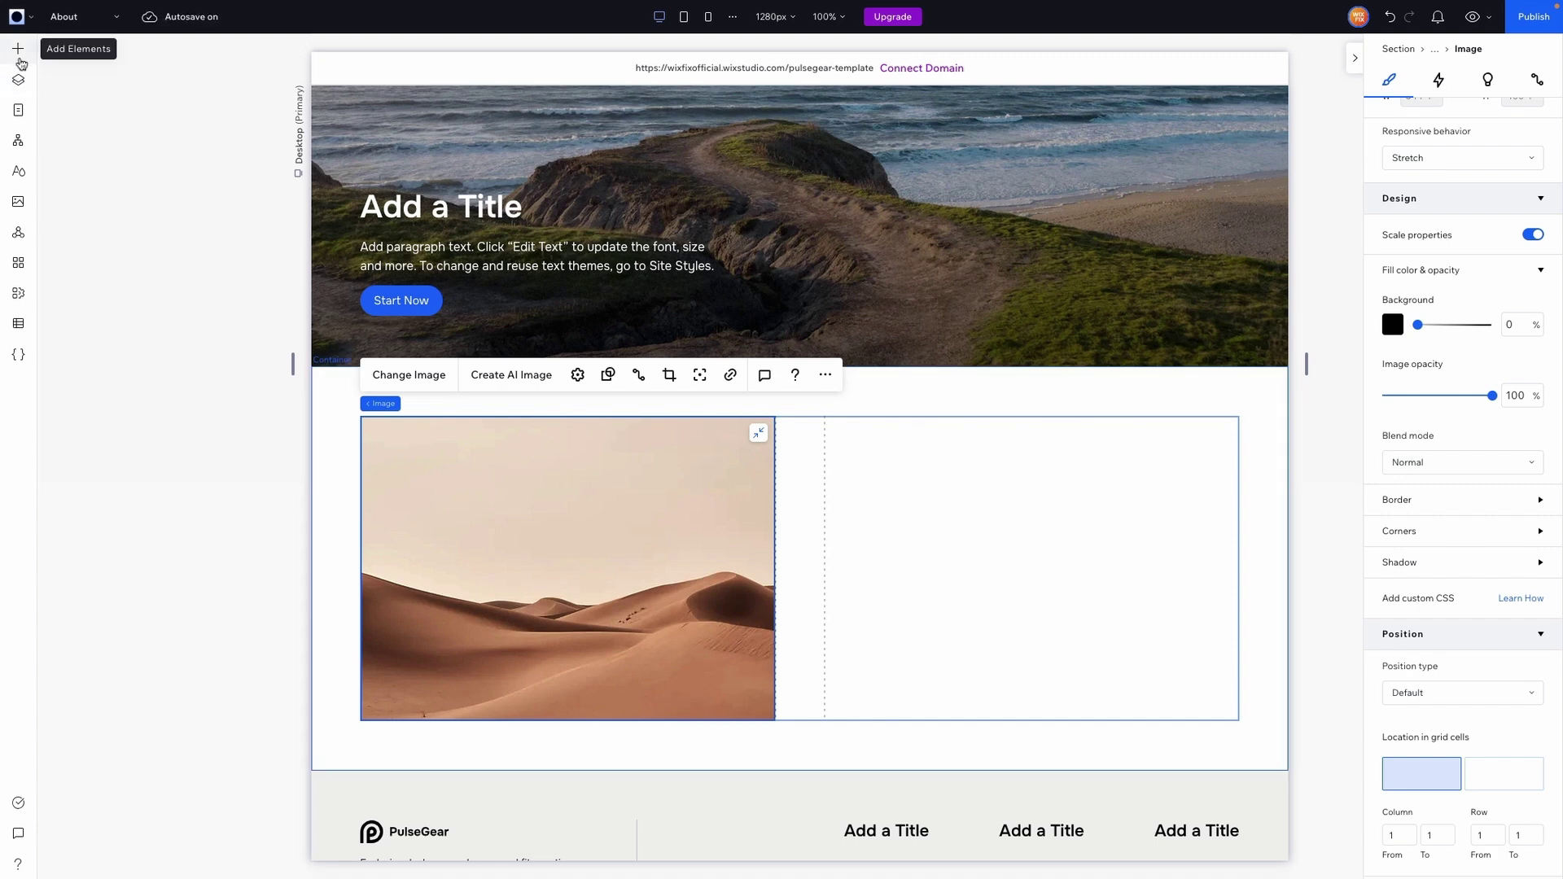
Copy the hero's stack of title, paragraph and button into the new section's grid container.
left_click(562, 293)
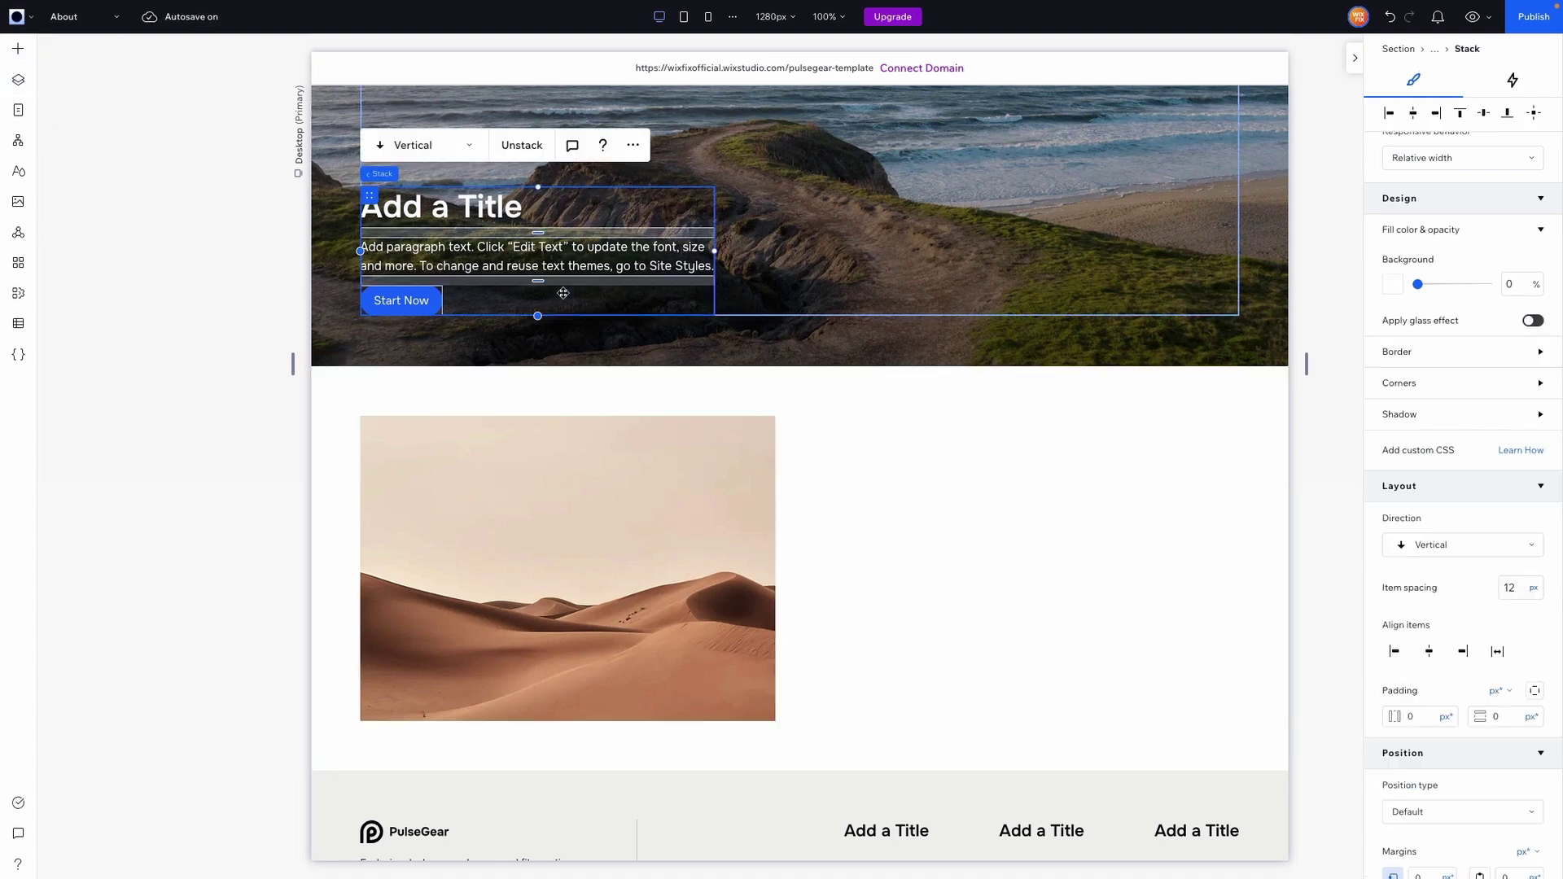
left_click(947, 531)
right_click(947, 531)
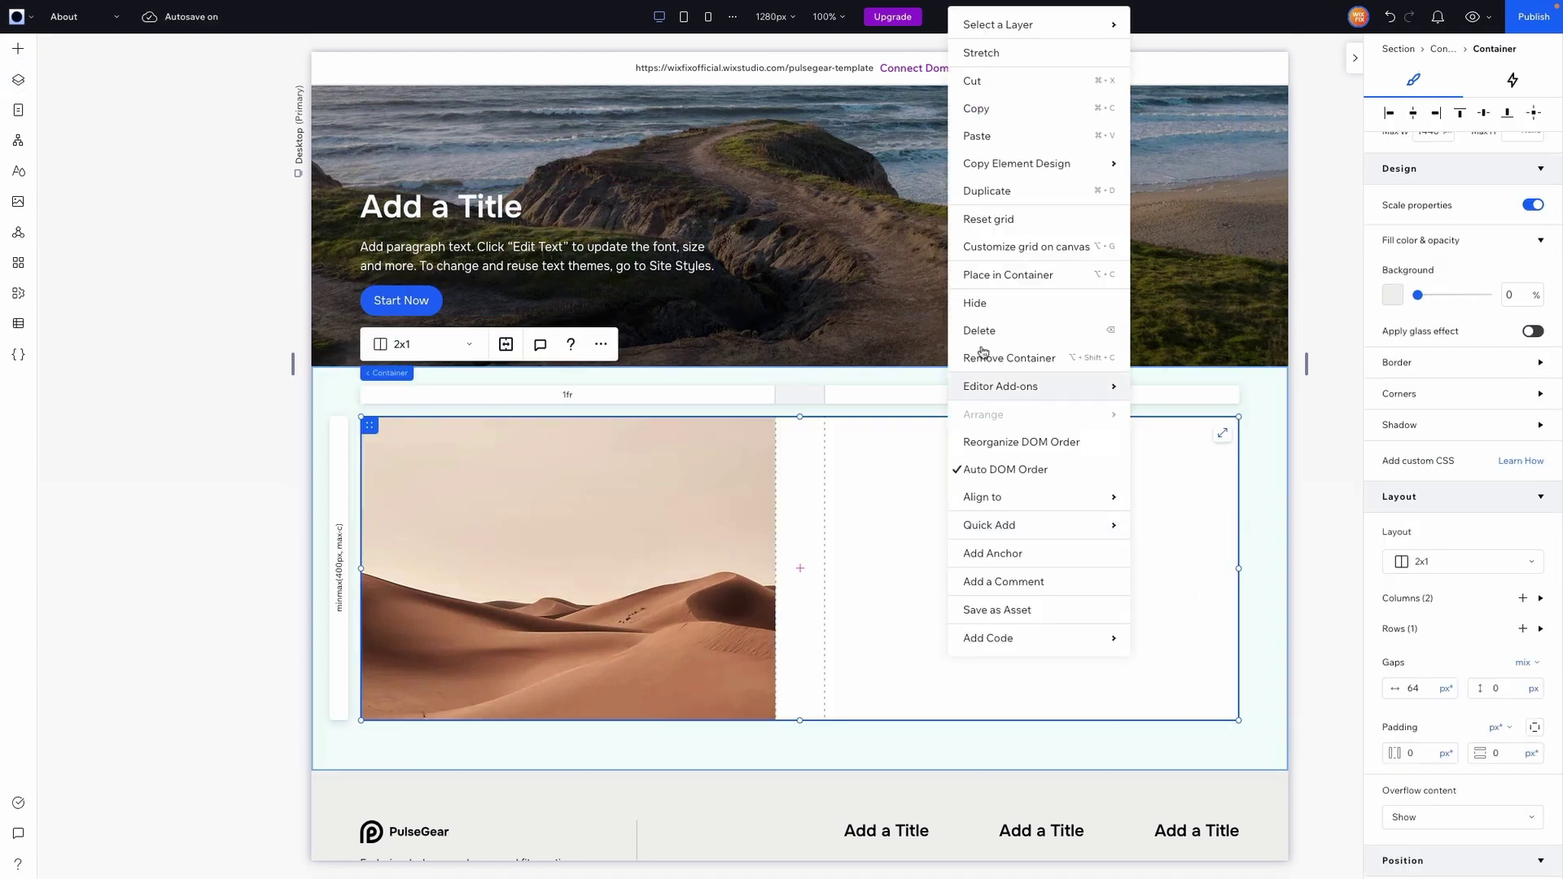
left_click(977, 136)
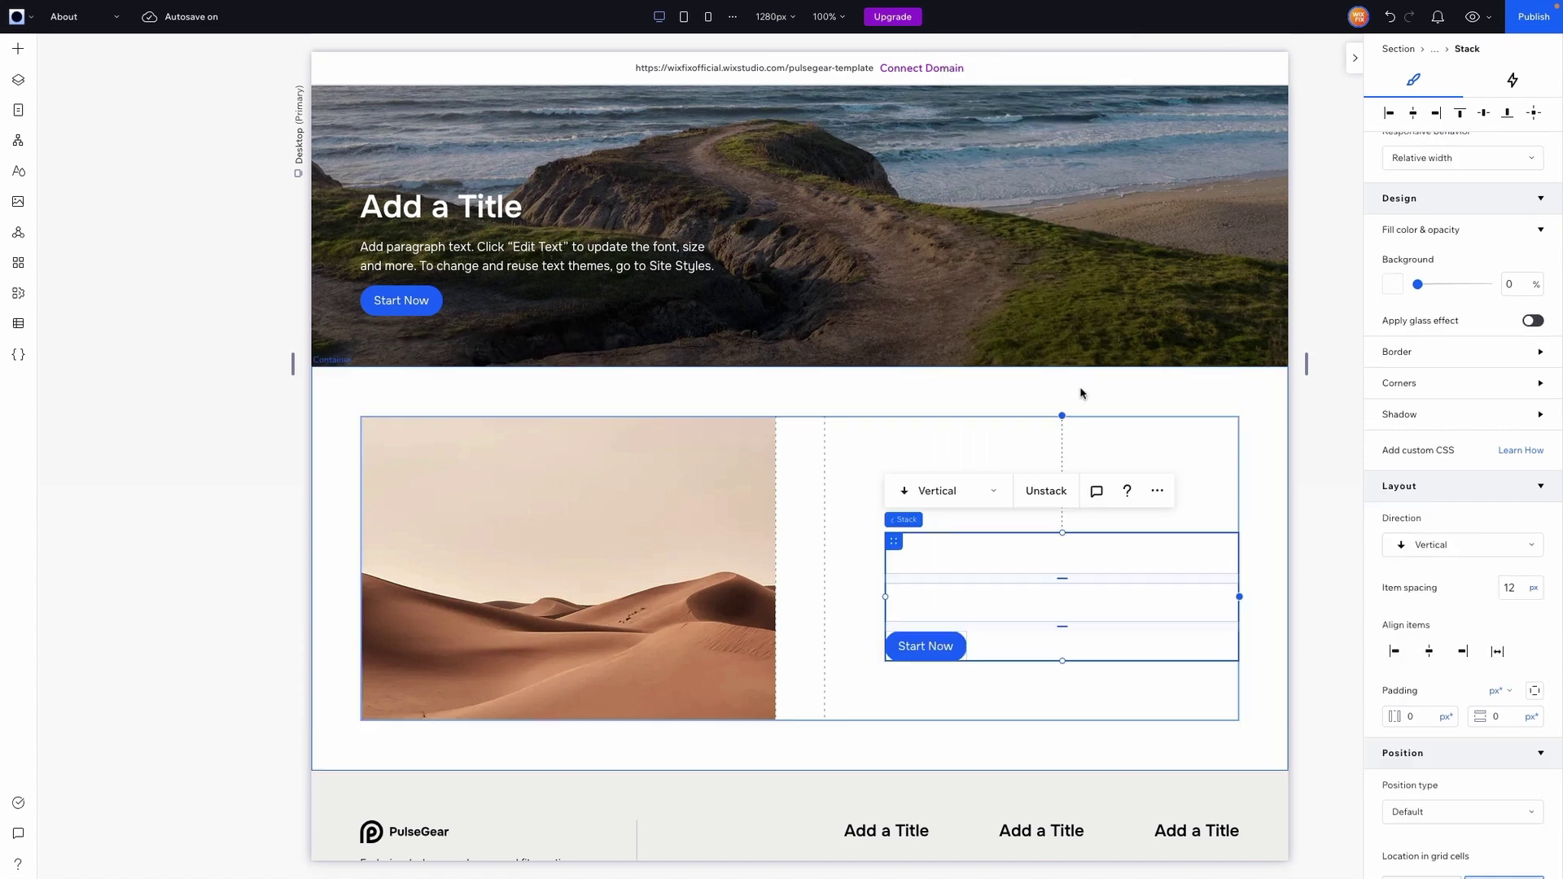
Center the pasted stack within its grid cell and set its width to 100%.
scroll(1490, 391, "up", 2)
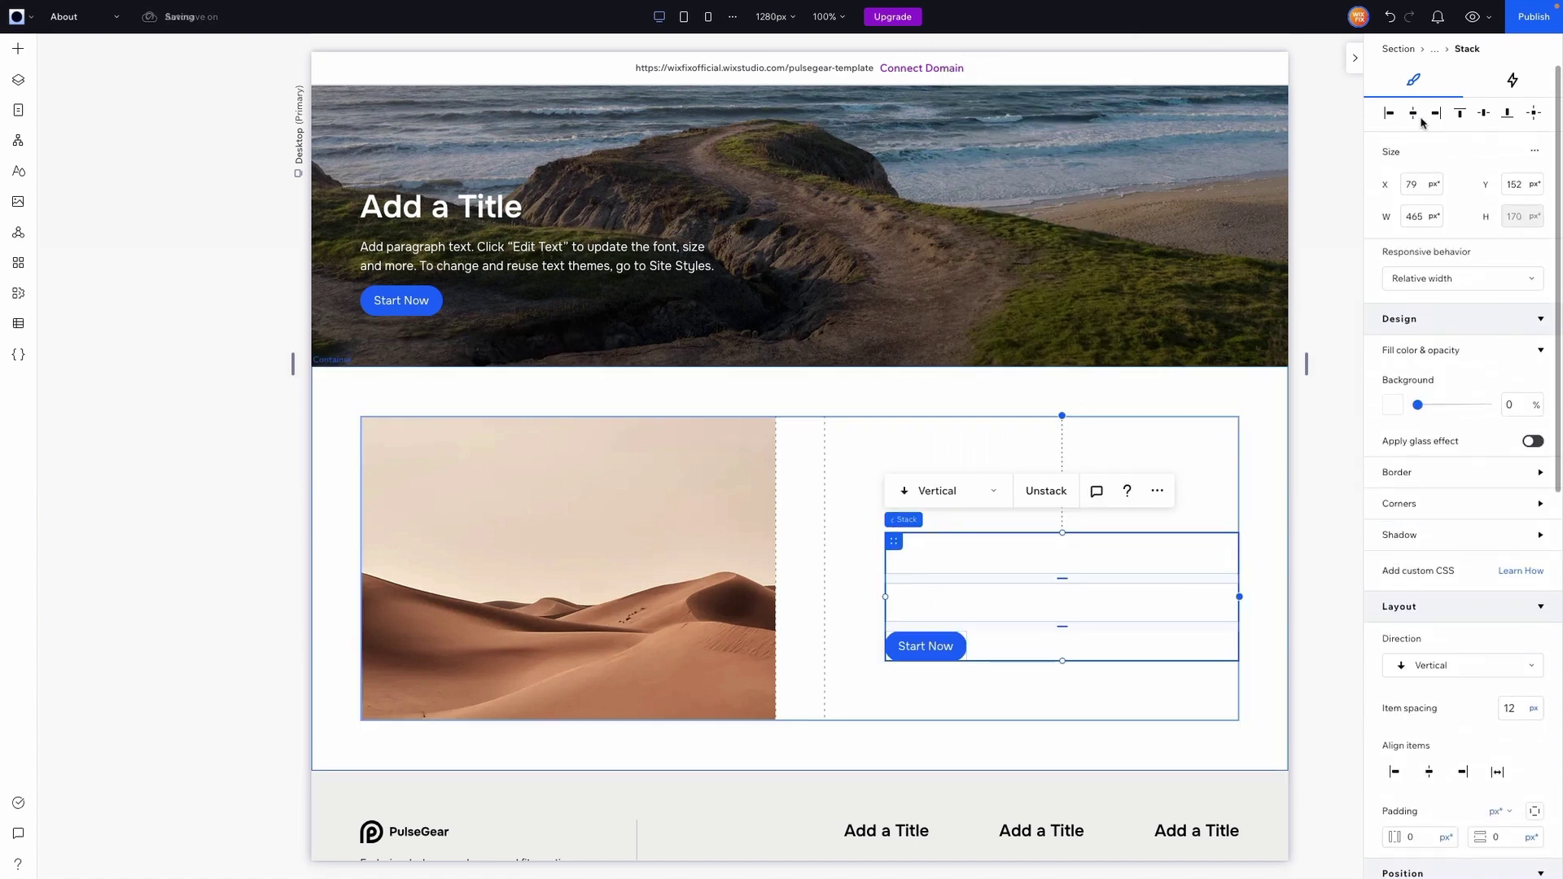
left_click(1535, 118)
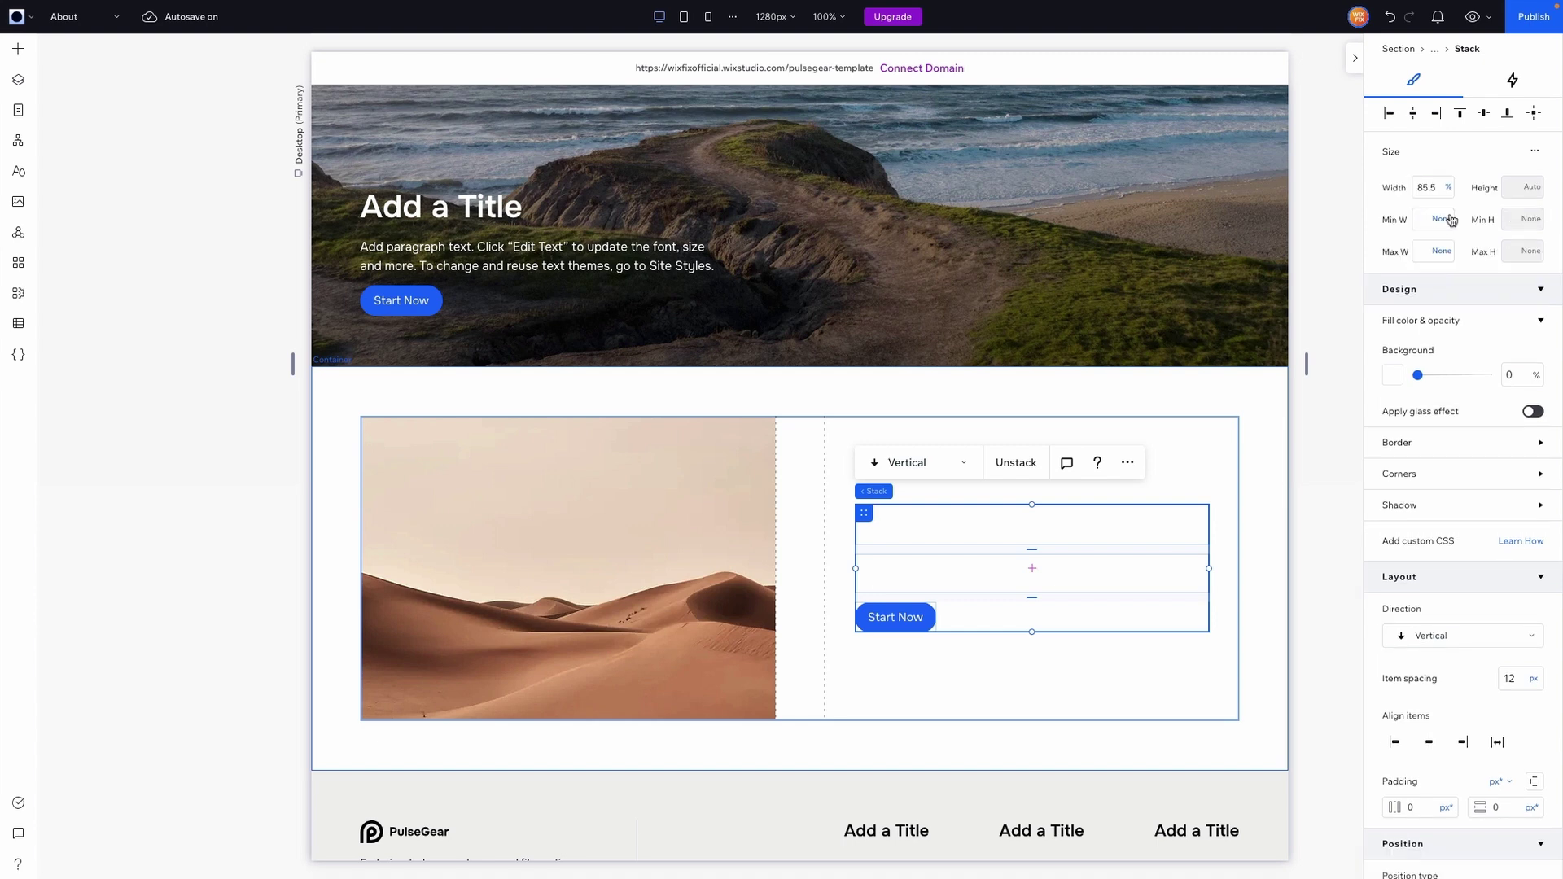
left_click(1435, 188)
type("100")
key("Return")
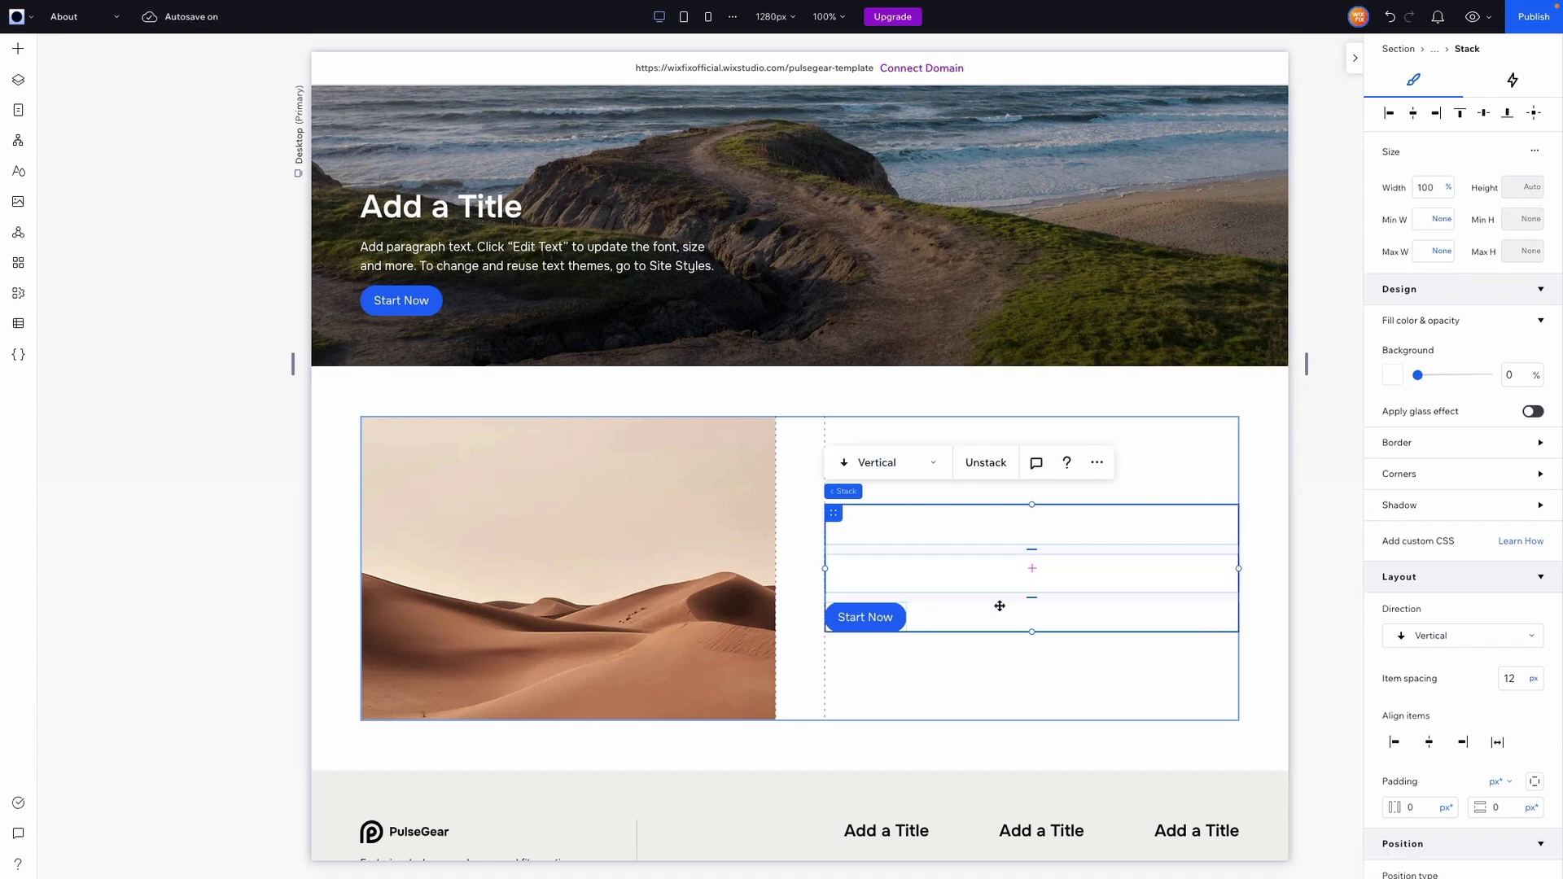
Change the text color of the pasted stack's title and paragraph to black (#000000).
left_click(1054, 530)
left_click(983, 587, "shift")
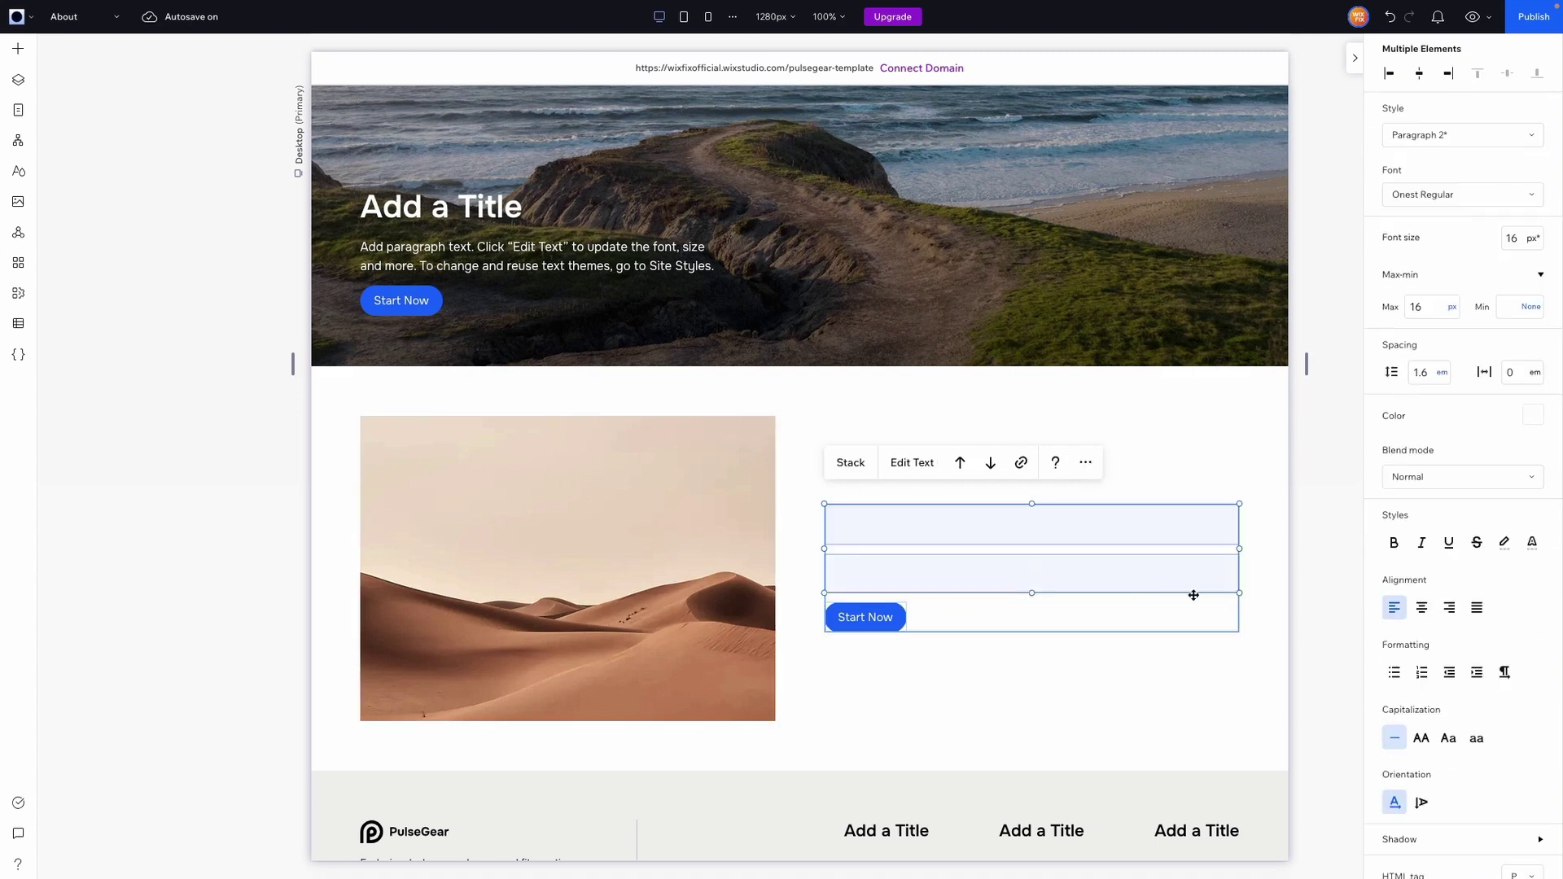
left_click(1533, 416)
left_click(1518, 577)
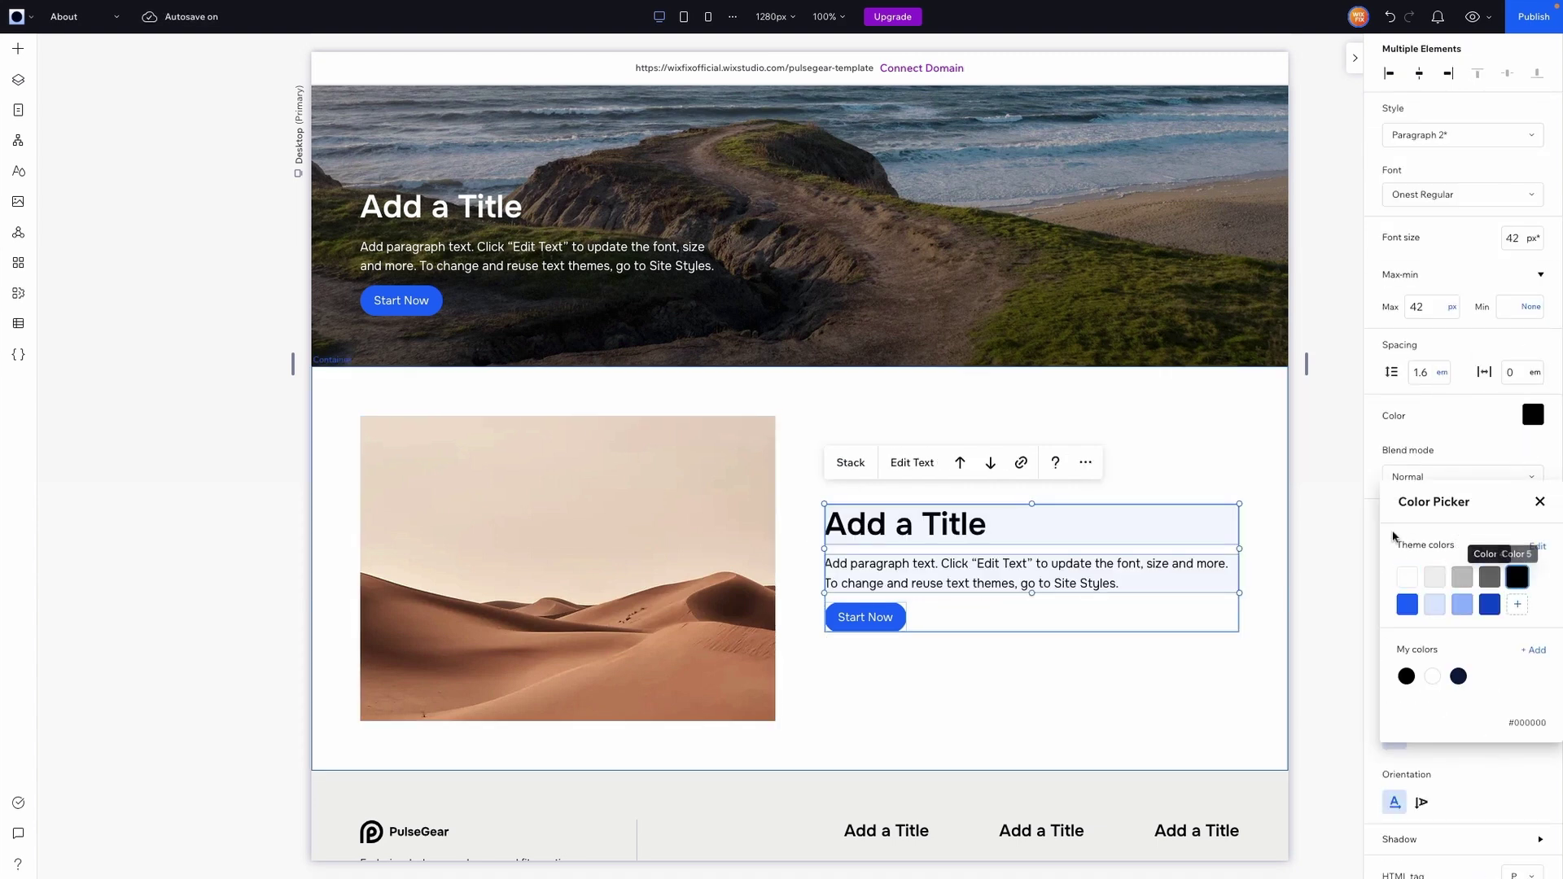
left_click(1323, 512)
left_click(1323, 511)
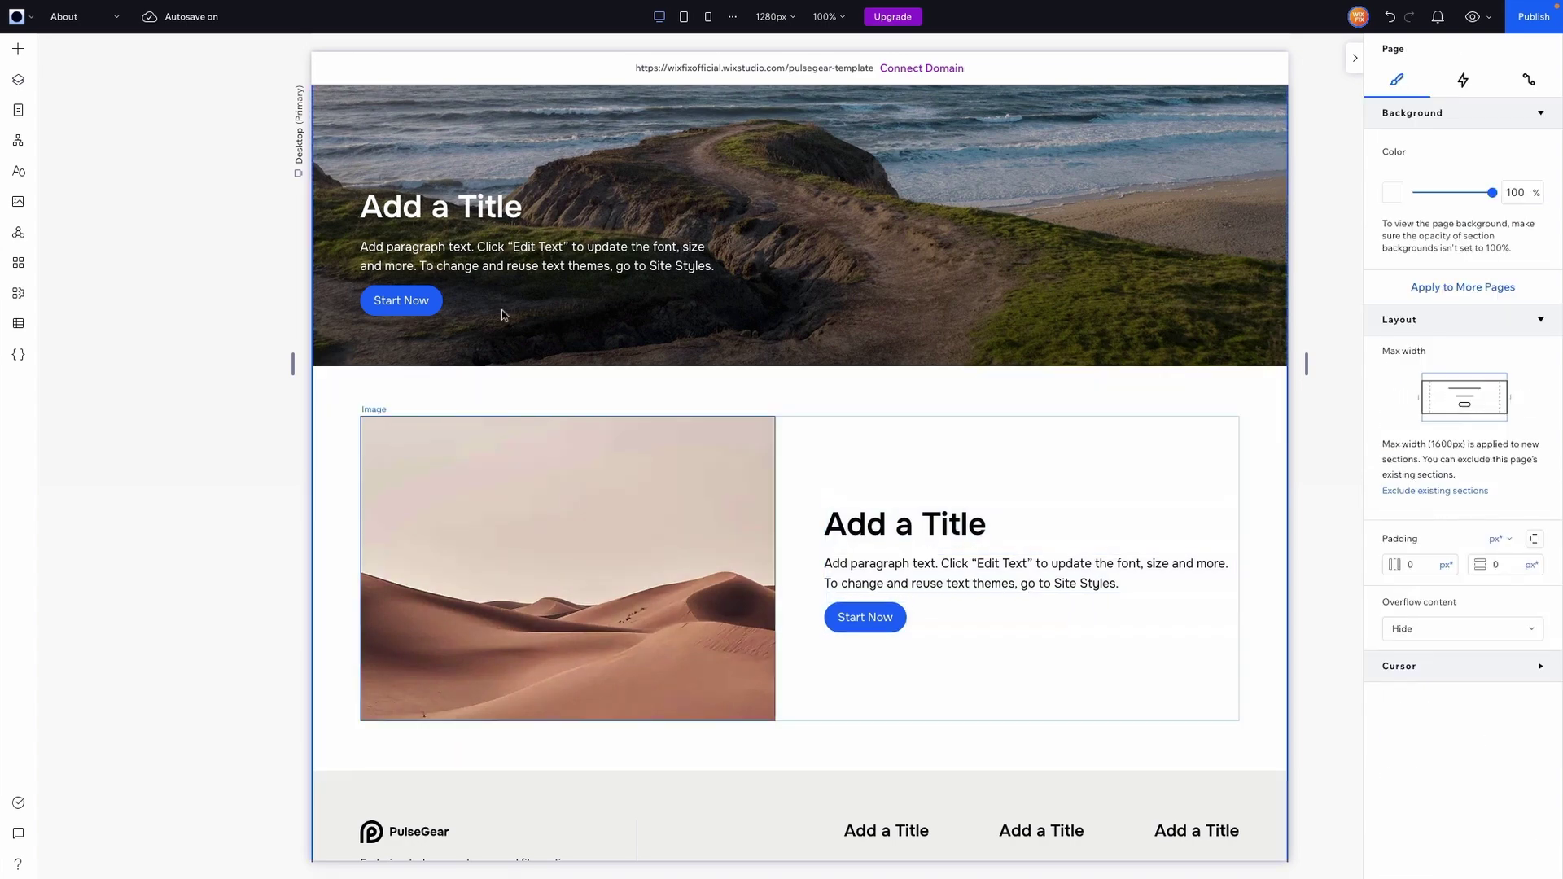
Apply the Heading 1 style to the hero title and change its text color to white.
left_click(456, 208)
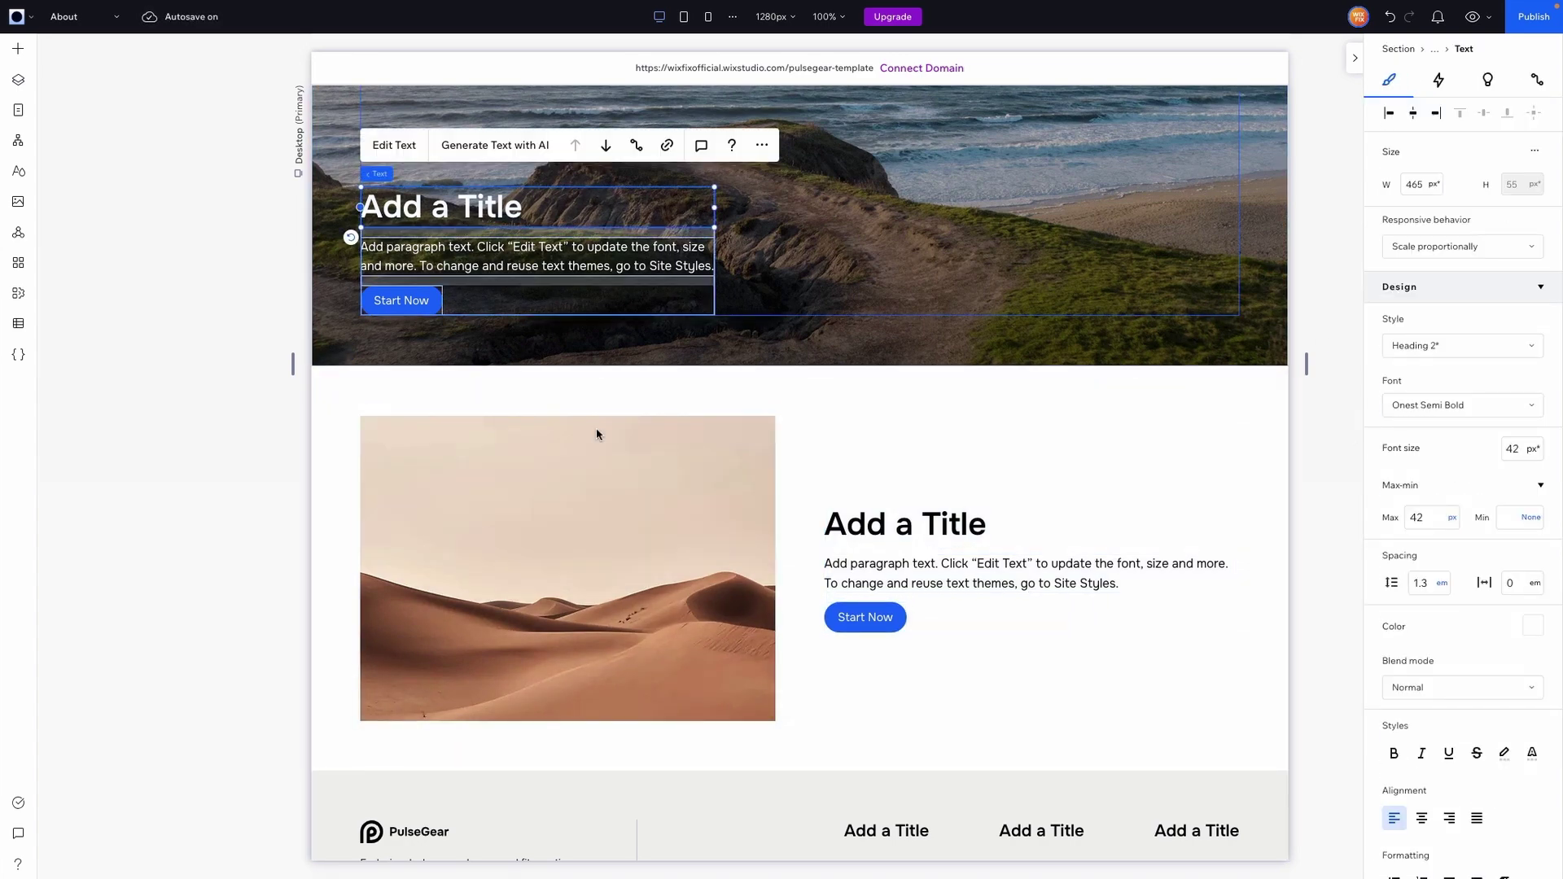
scroll(597, 434, "up", 3)
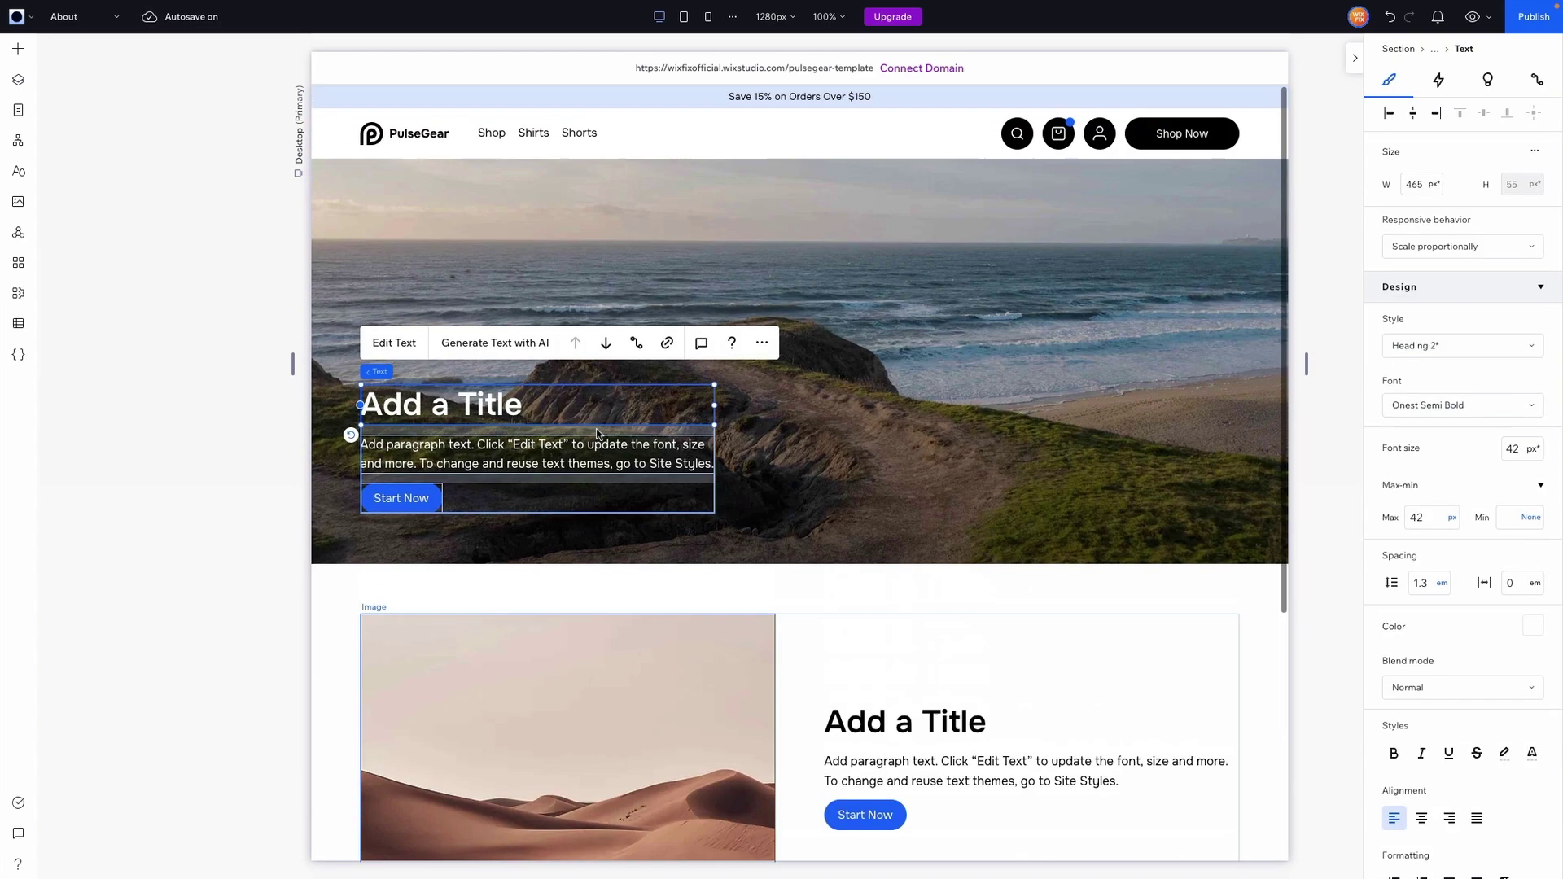
left_click(1431, 349)
left_click(1401, 399)
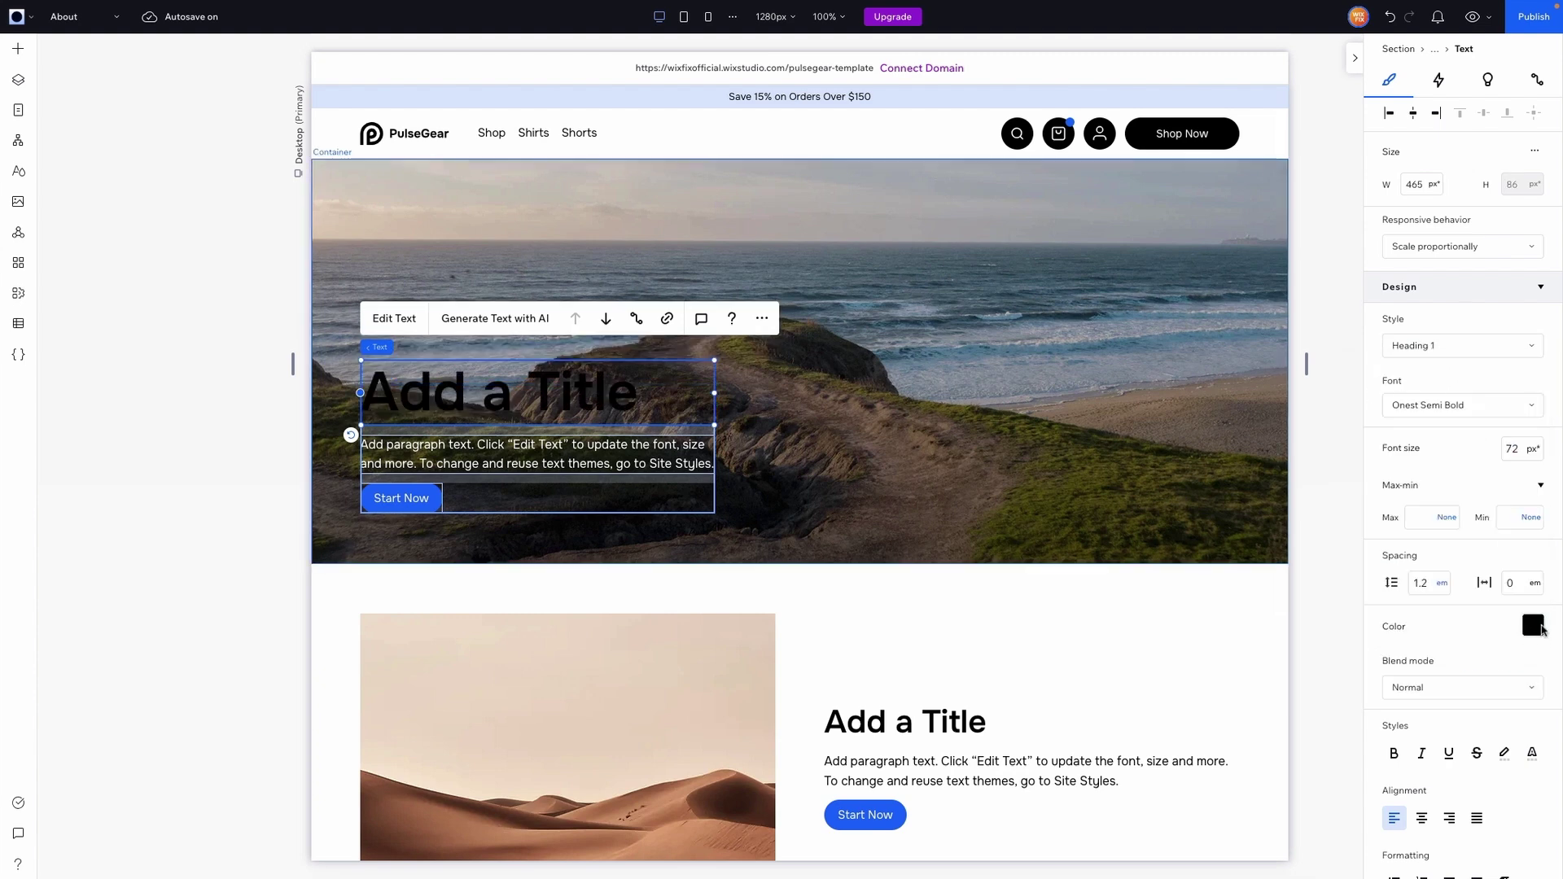
left_click(1535, 625)
left_click(1414, 707)
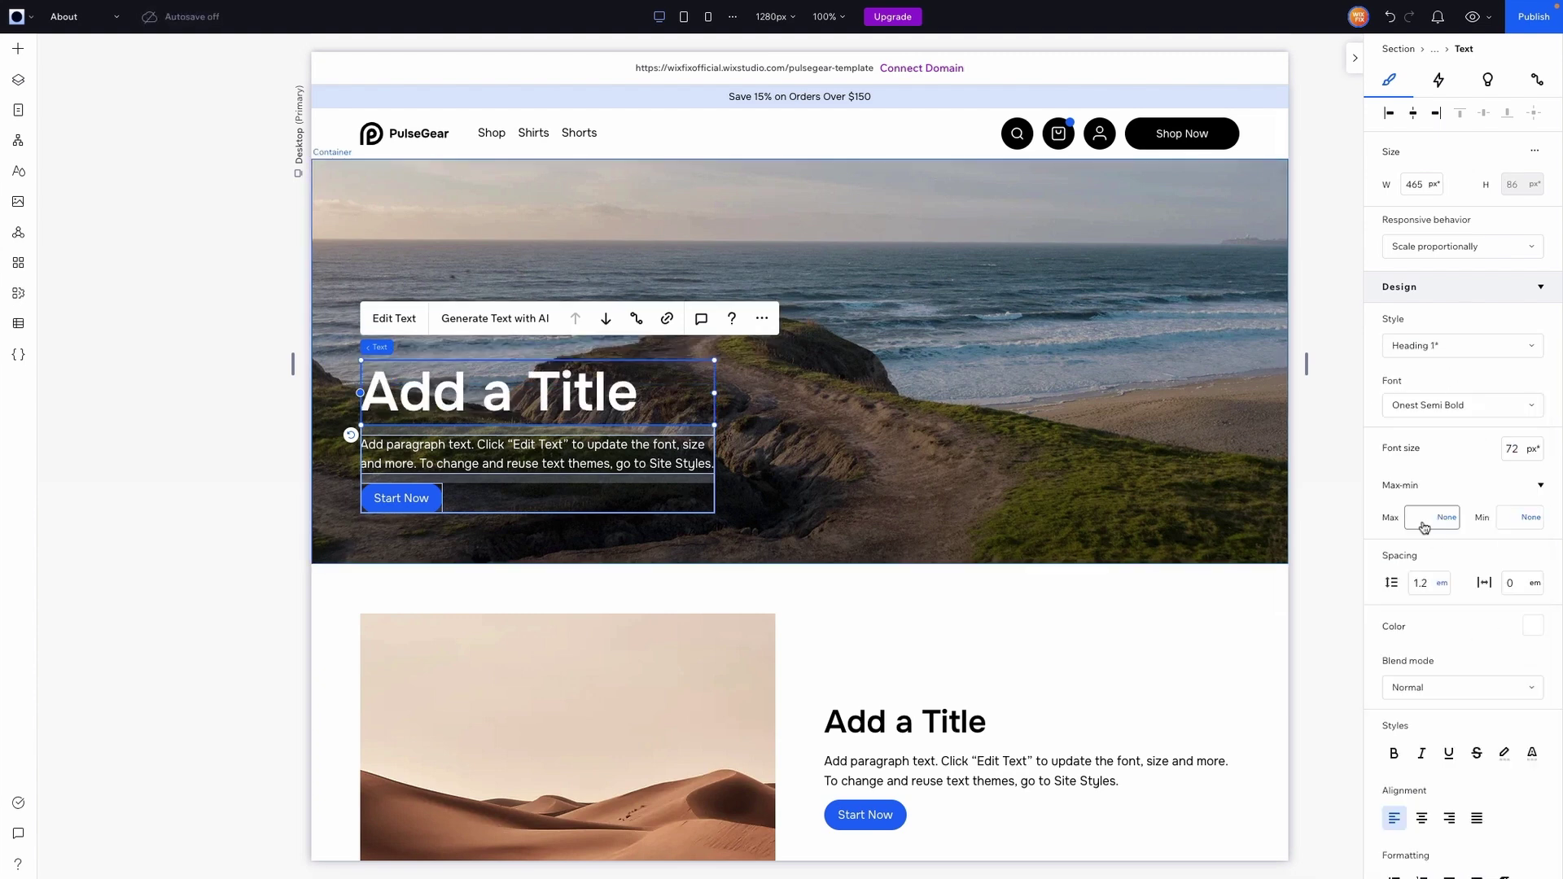
Set the hero title's maximum font size to 72 px.
left_click(1424, 522)
key("Return")
scroll(1059, 607, "down", 3)
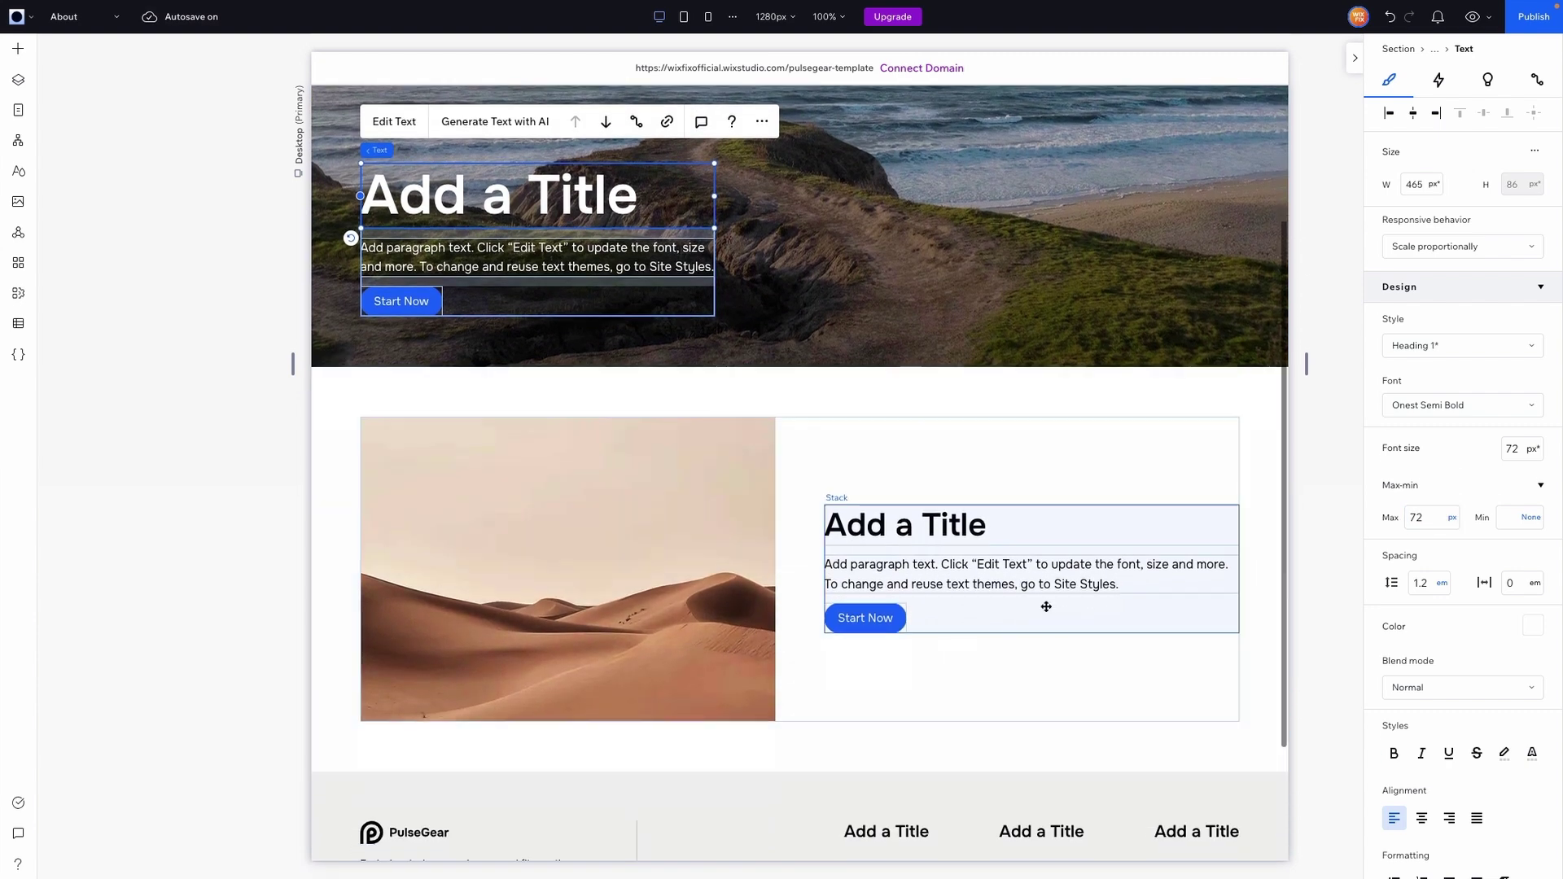
left_click(1028, 529)
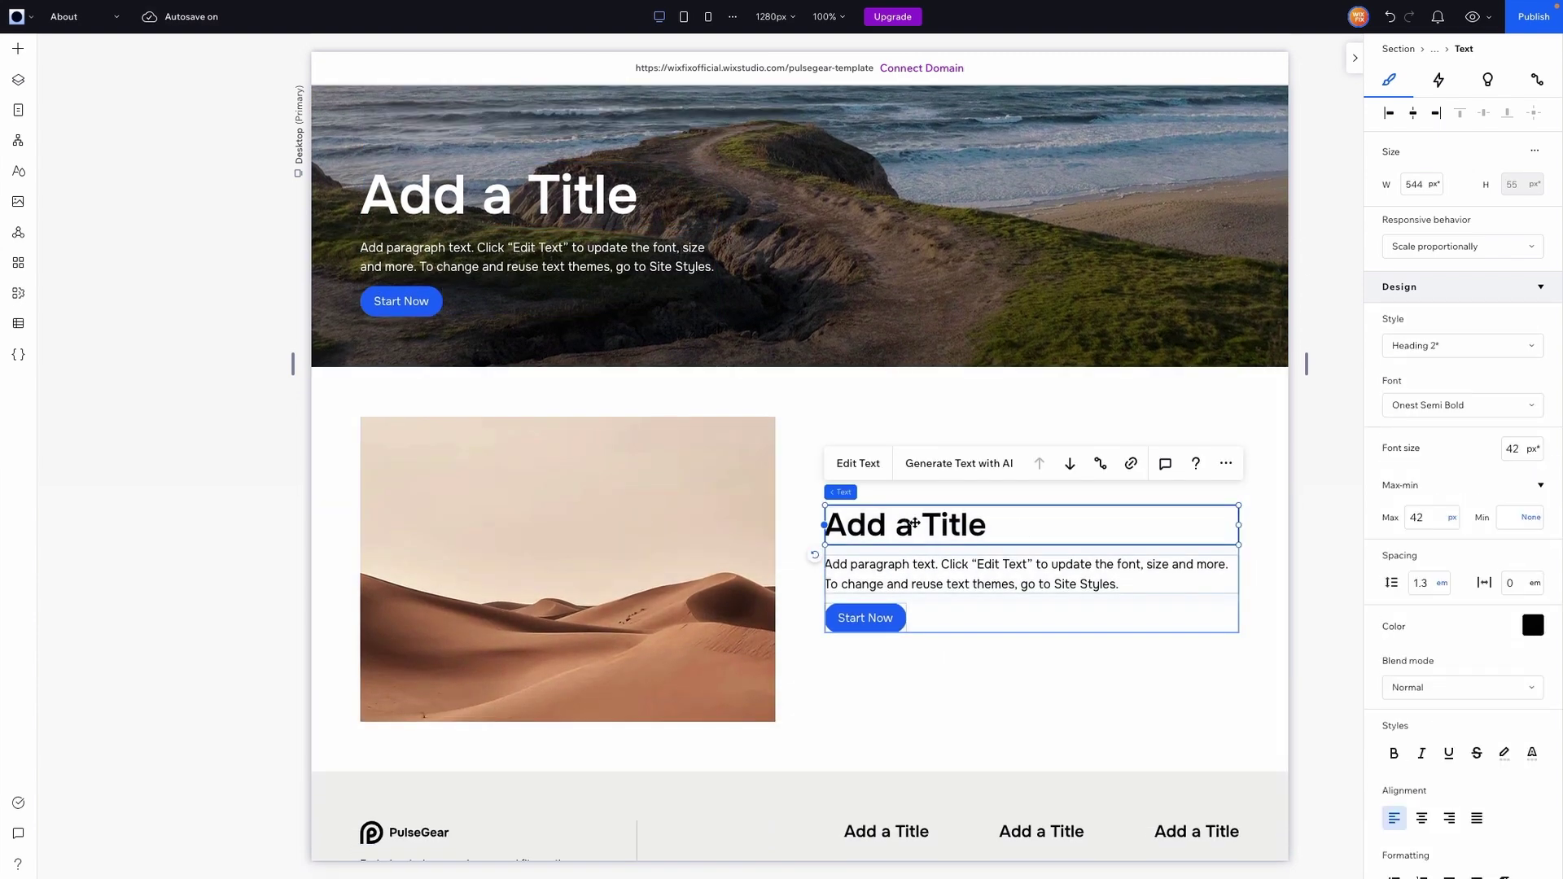
Round all corners of the desert image in the second section with a 50 px radius.
left_click(640, 517)
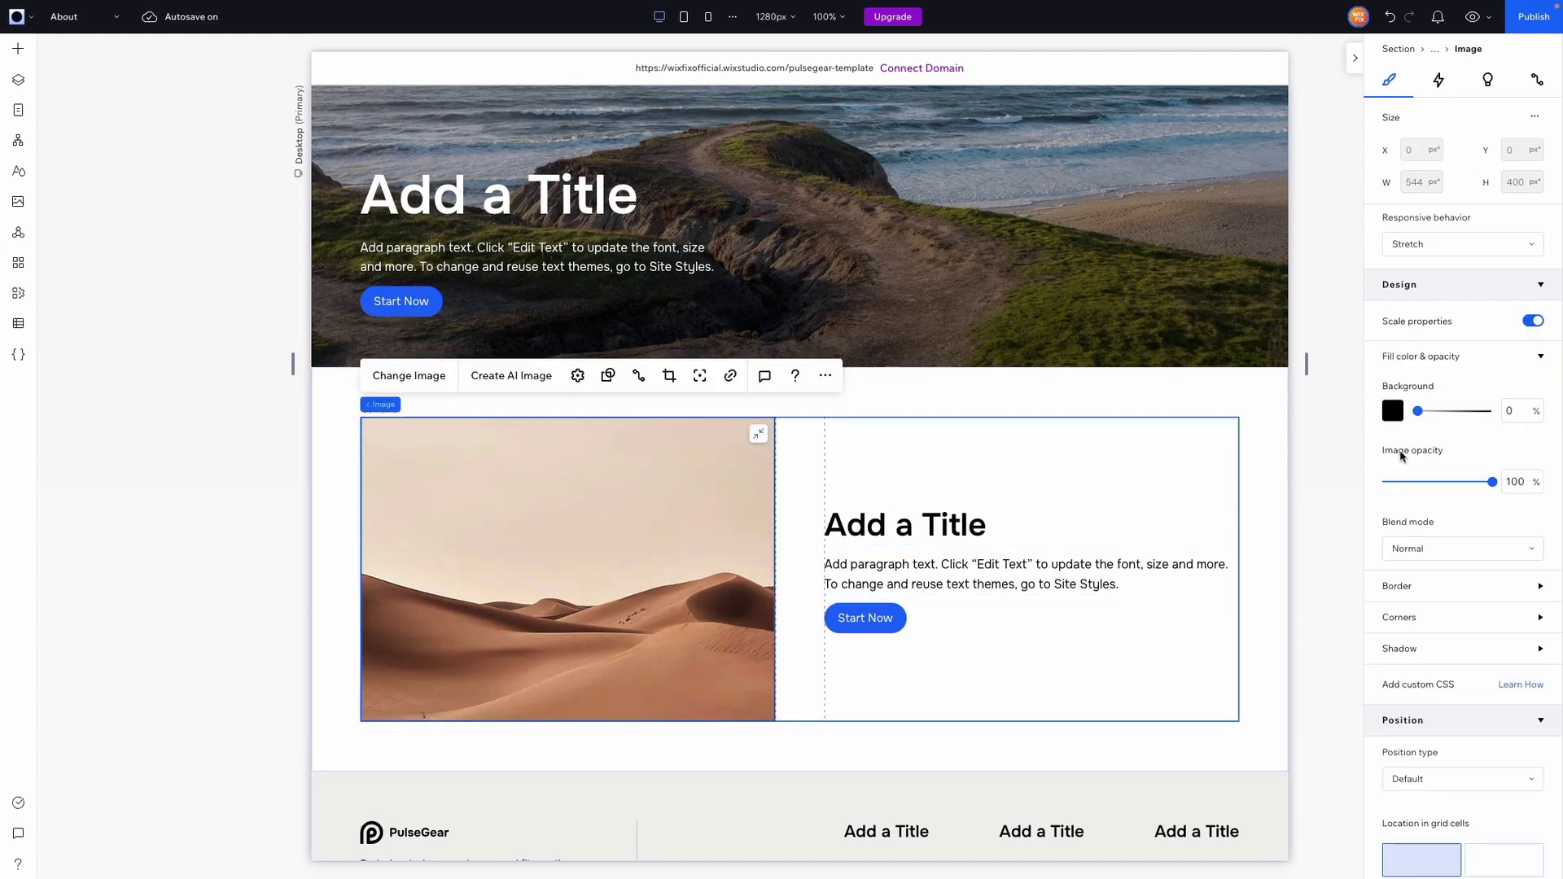
left_click(1402, 611)
left_click(1400, 668)
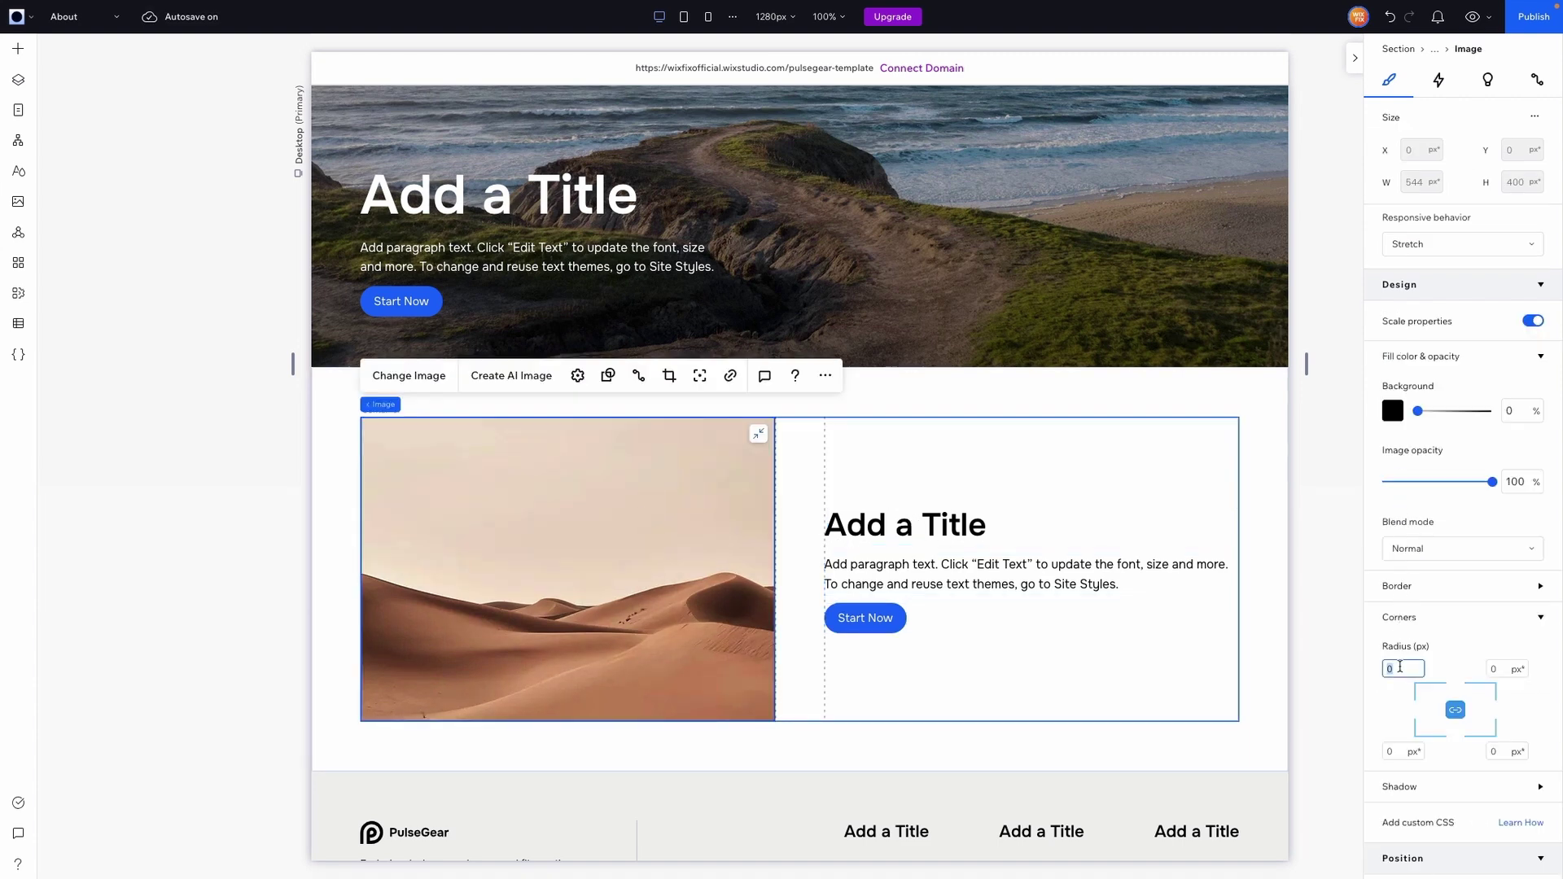
type("50")
left_click(929, 429)
scroll(928, 429, "down", 1)
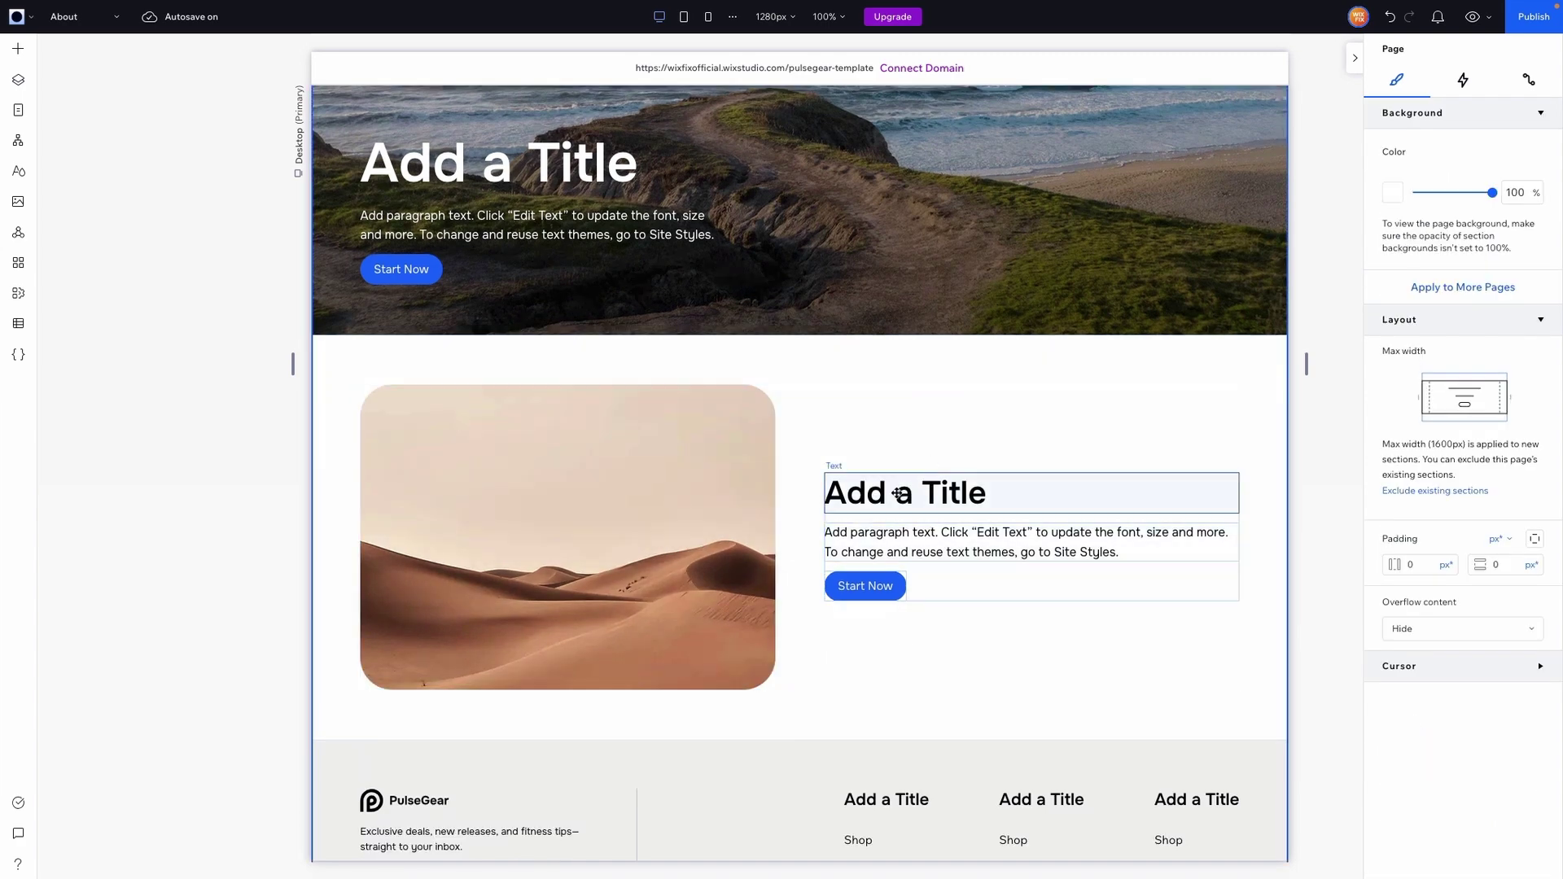
Replace the desert image with the photo of a runner in a starting position on a road.
left_click(570, 556)
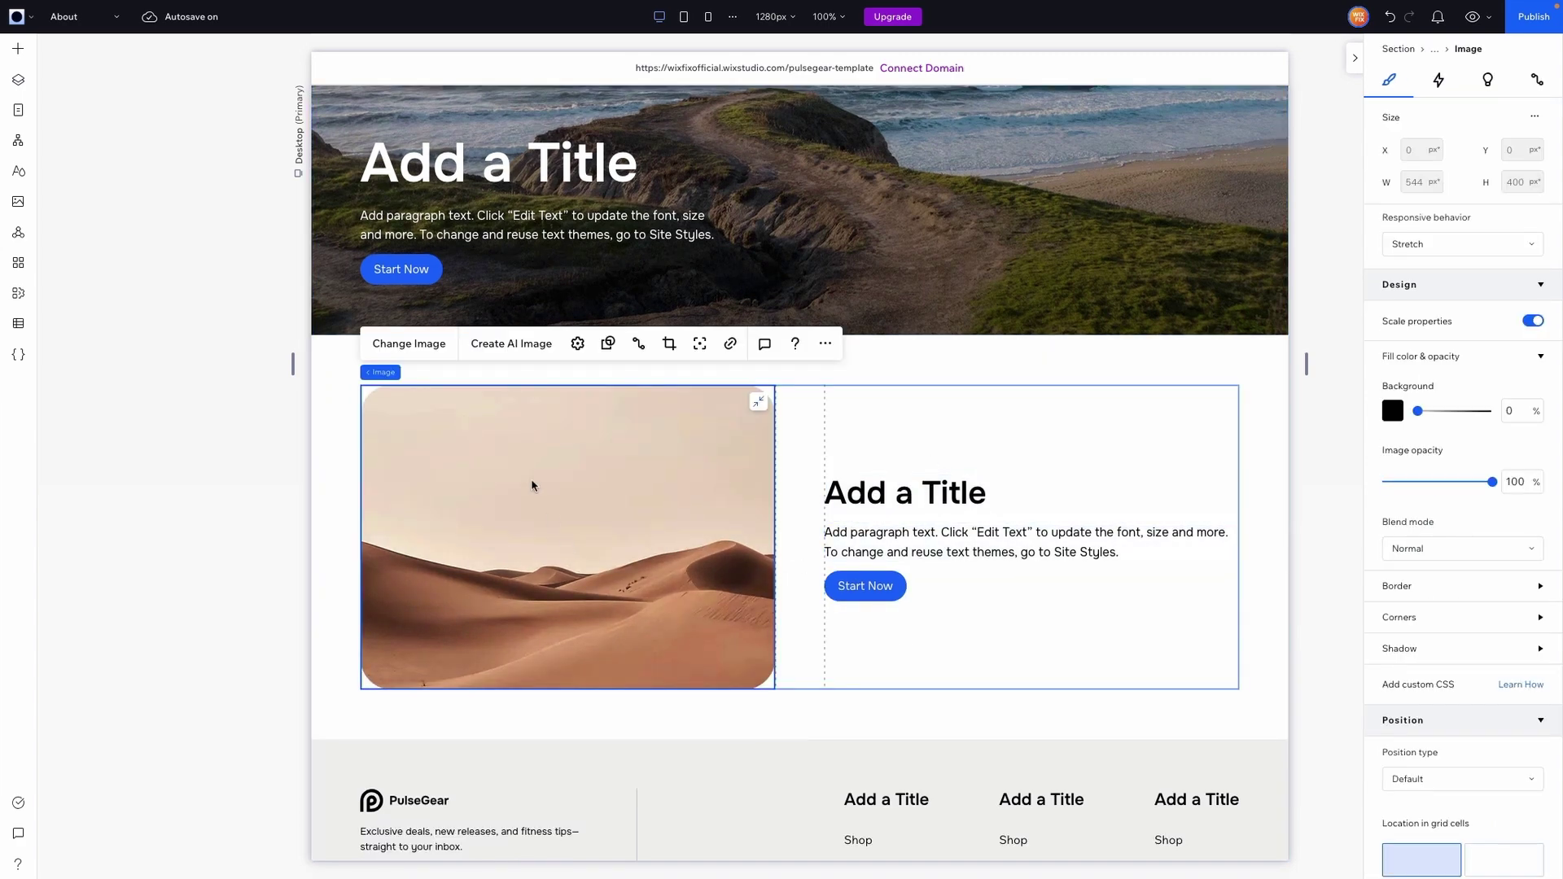
left_click(411, 343)
double_click(806, 473)
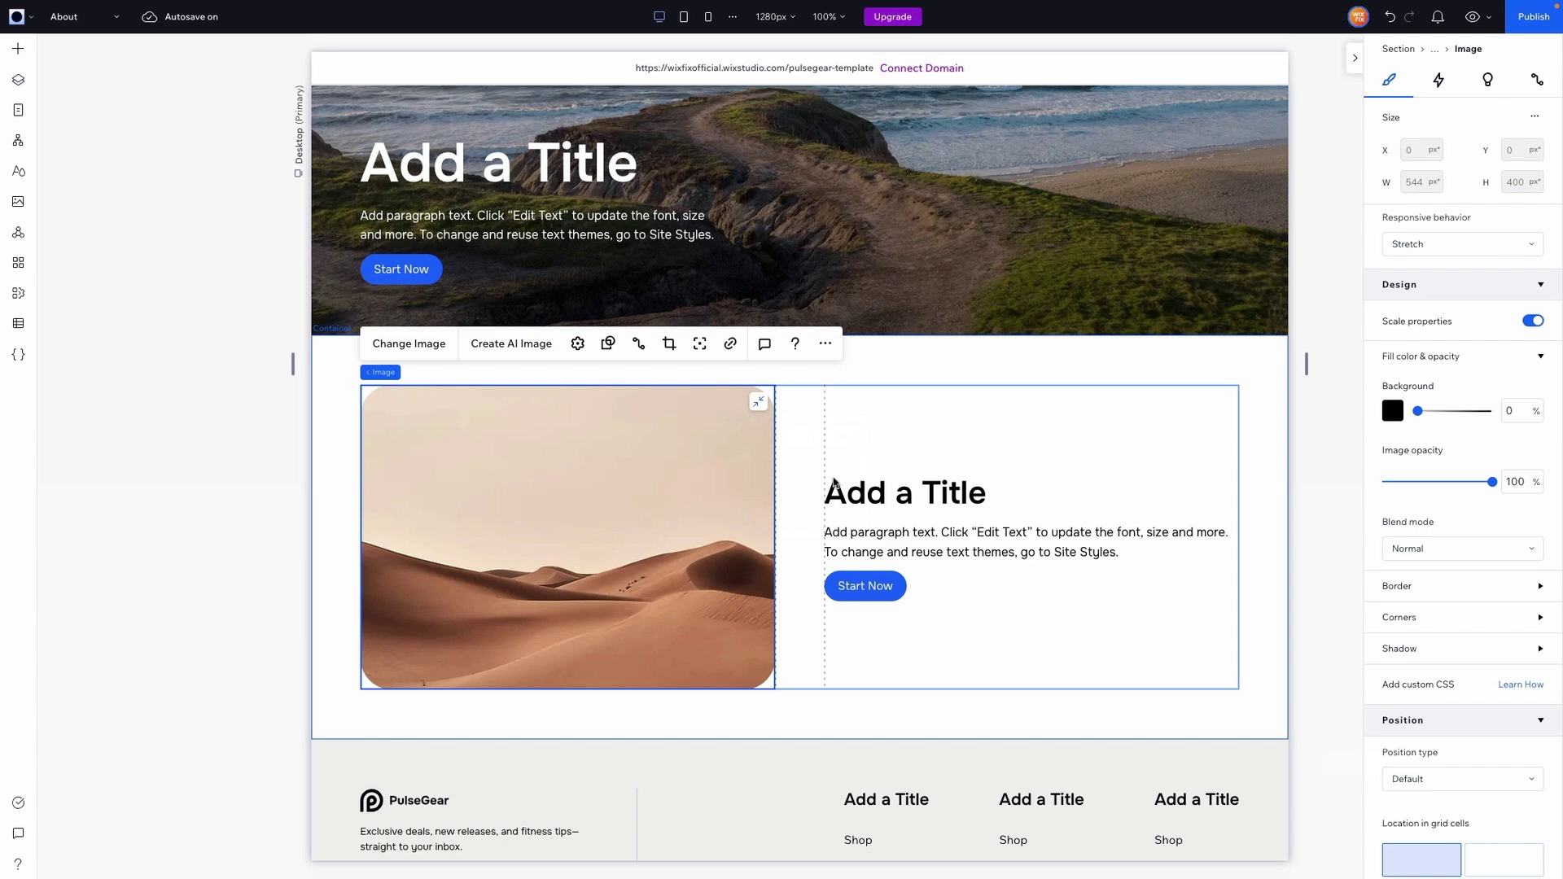
scroll(1313, 415, "down", 2)
scroll(1314, 416, "down", 1)
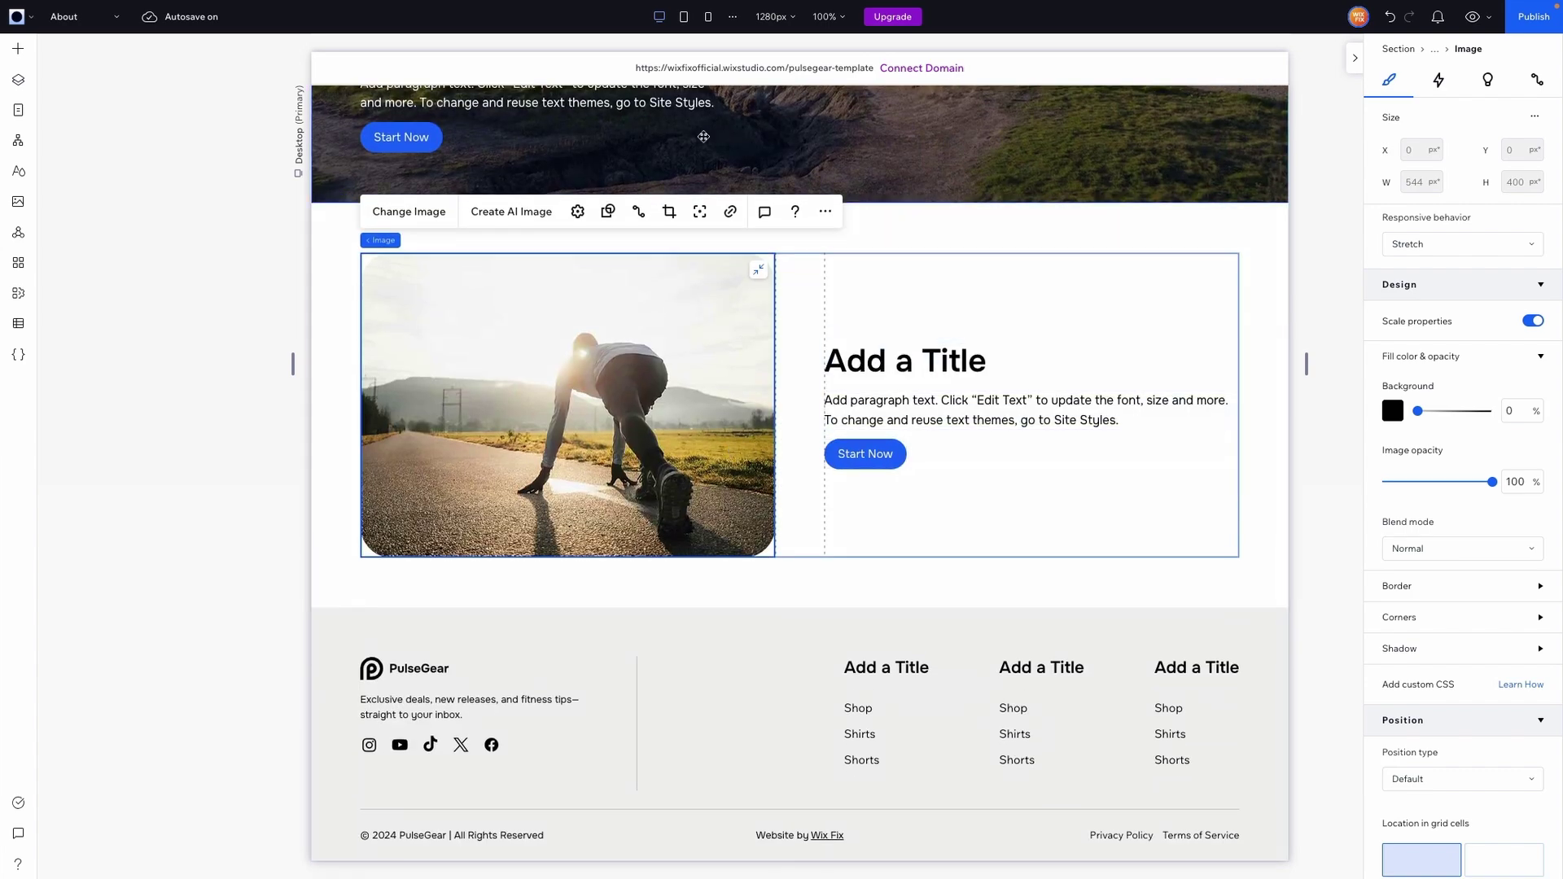
Check the tablet breakpoint, then return to desktop and set the minimum font size of both paragraphs to 13 px.
left_click(685, 17)
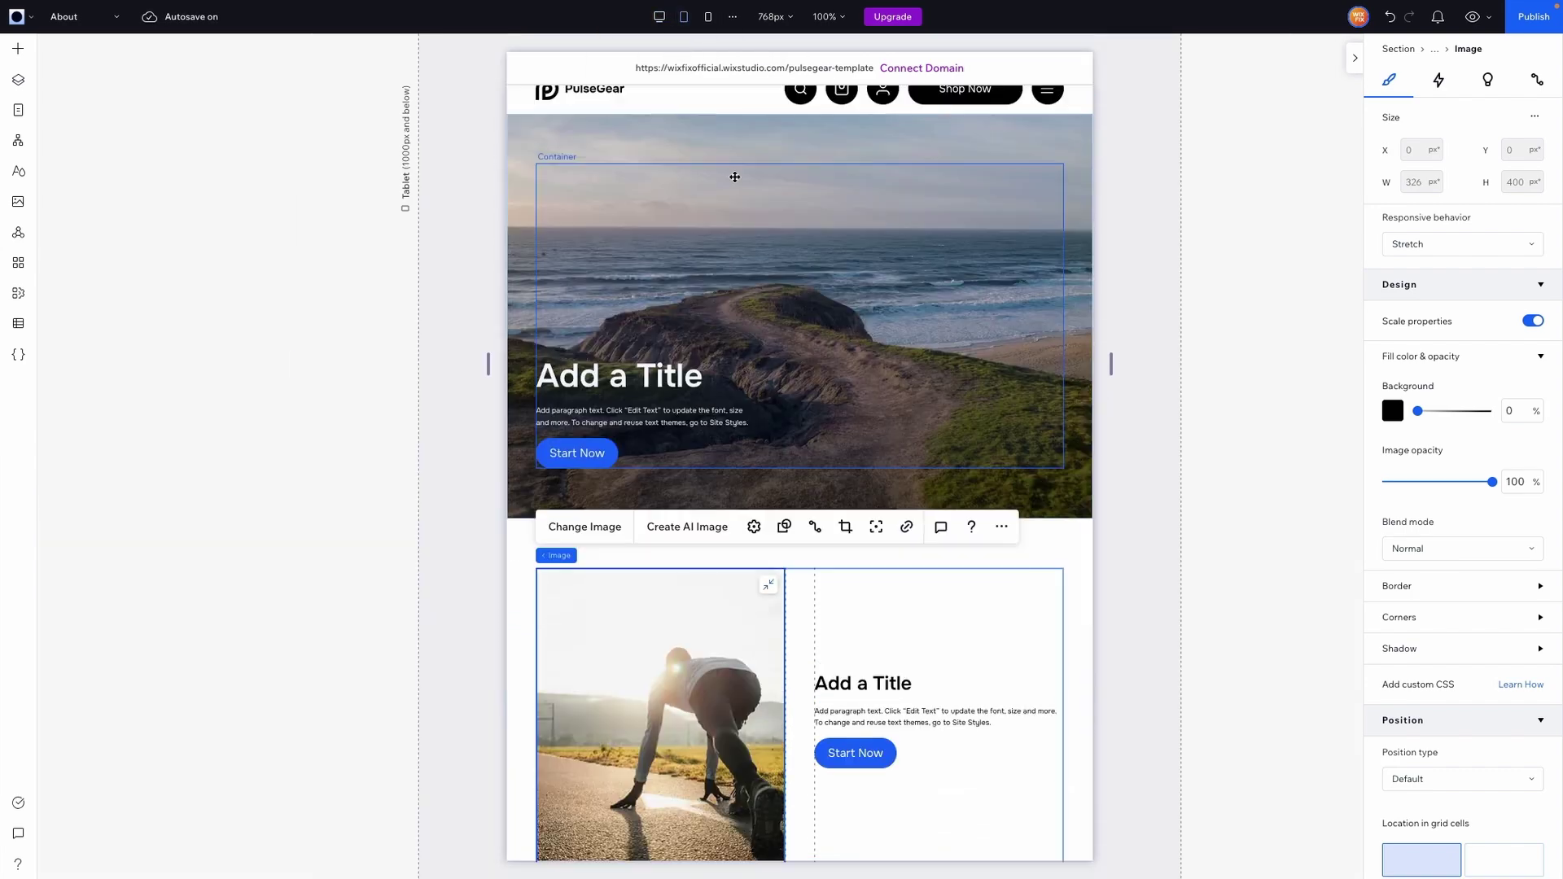
left_click(660, 16)
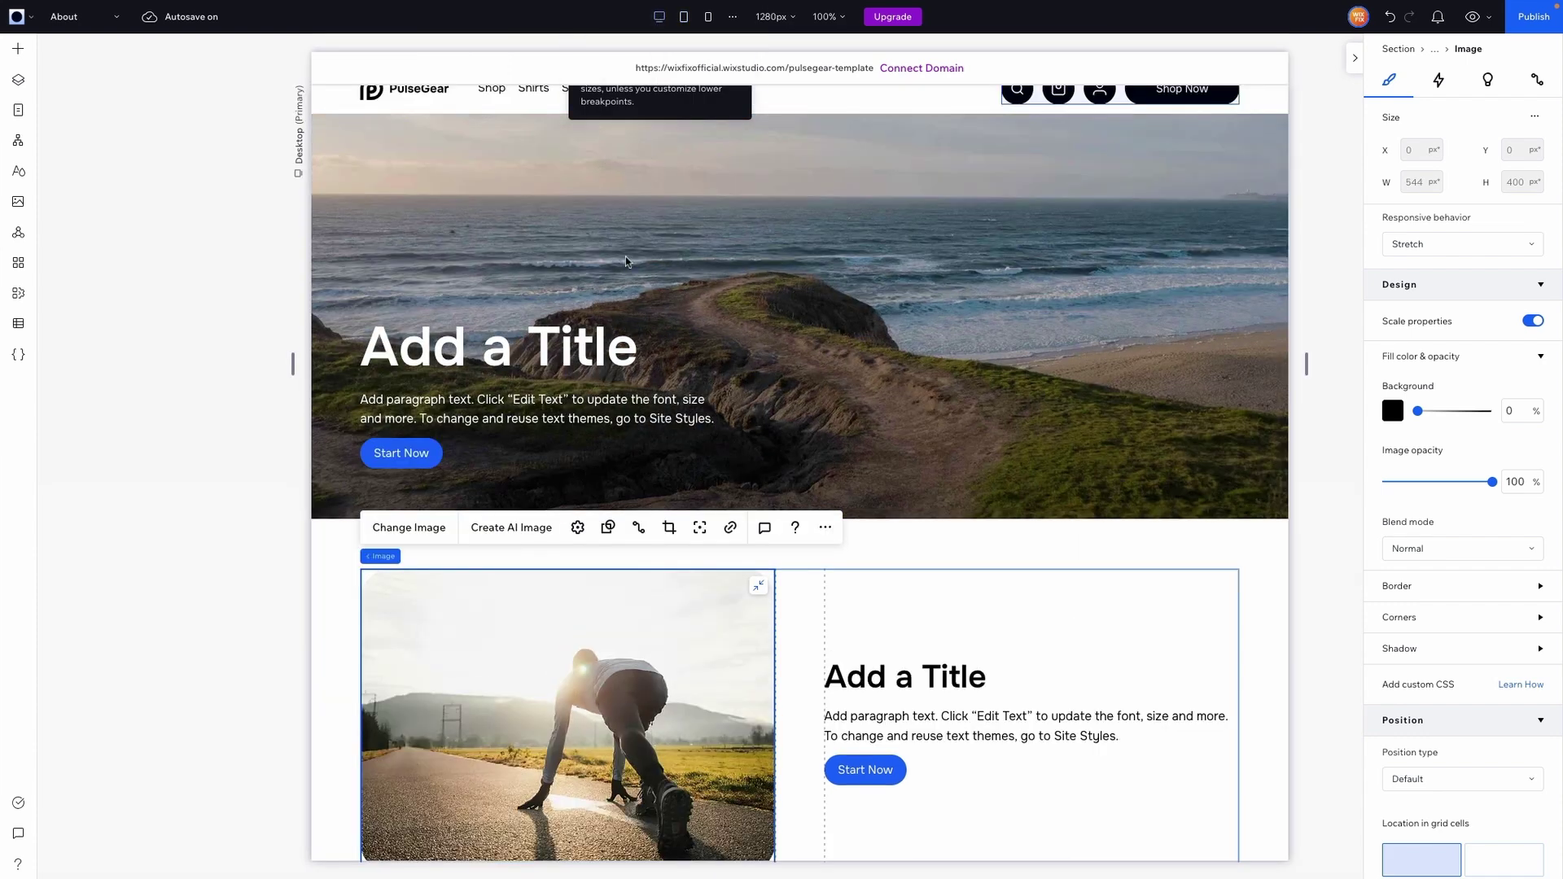
left_click(601, 415)
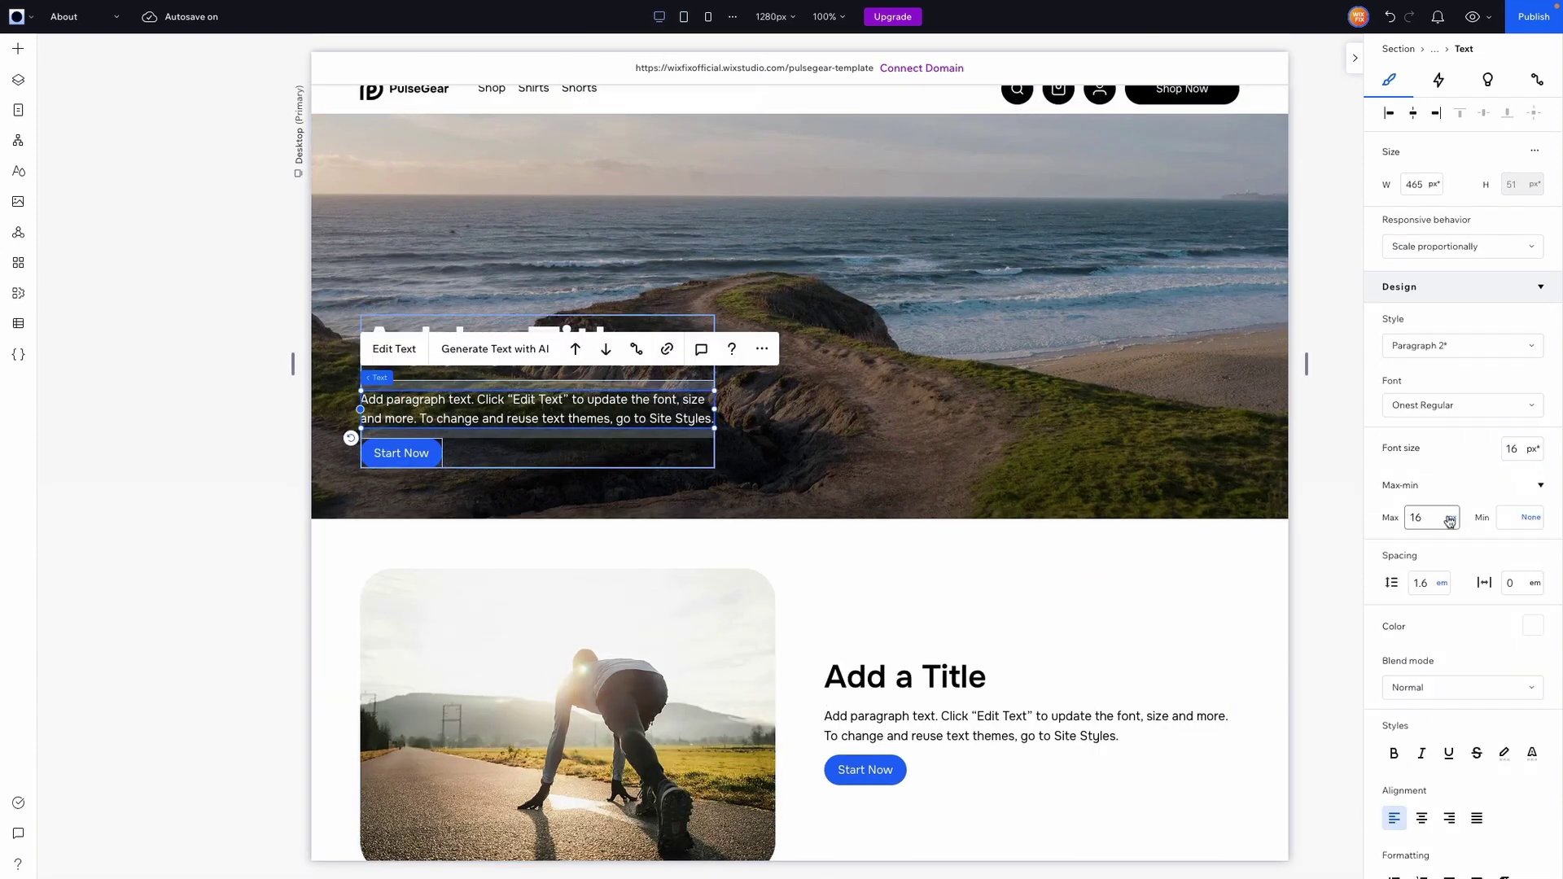
left_click(1506, 524)
left_click(1000, 743)
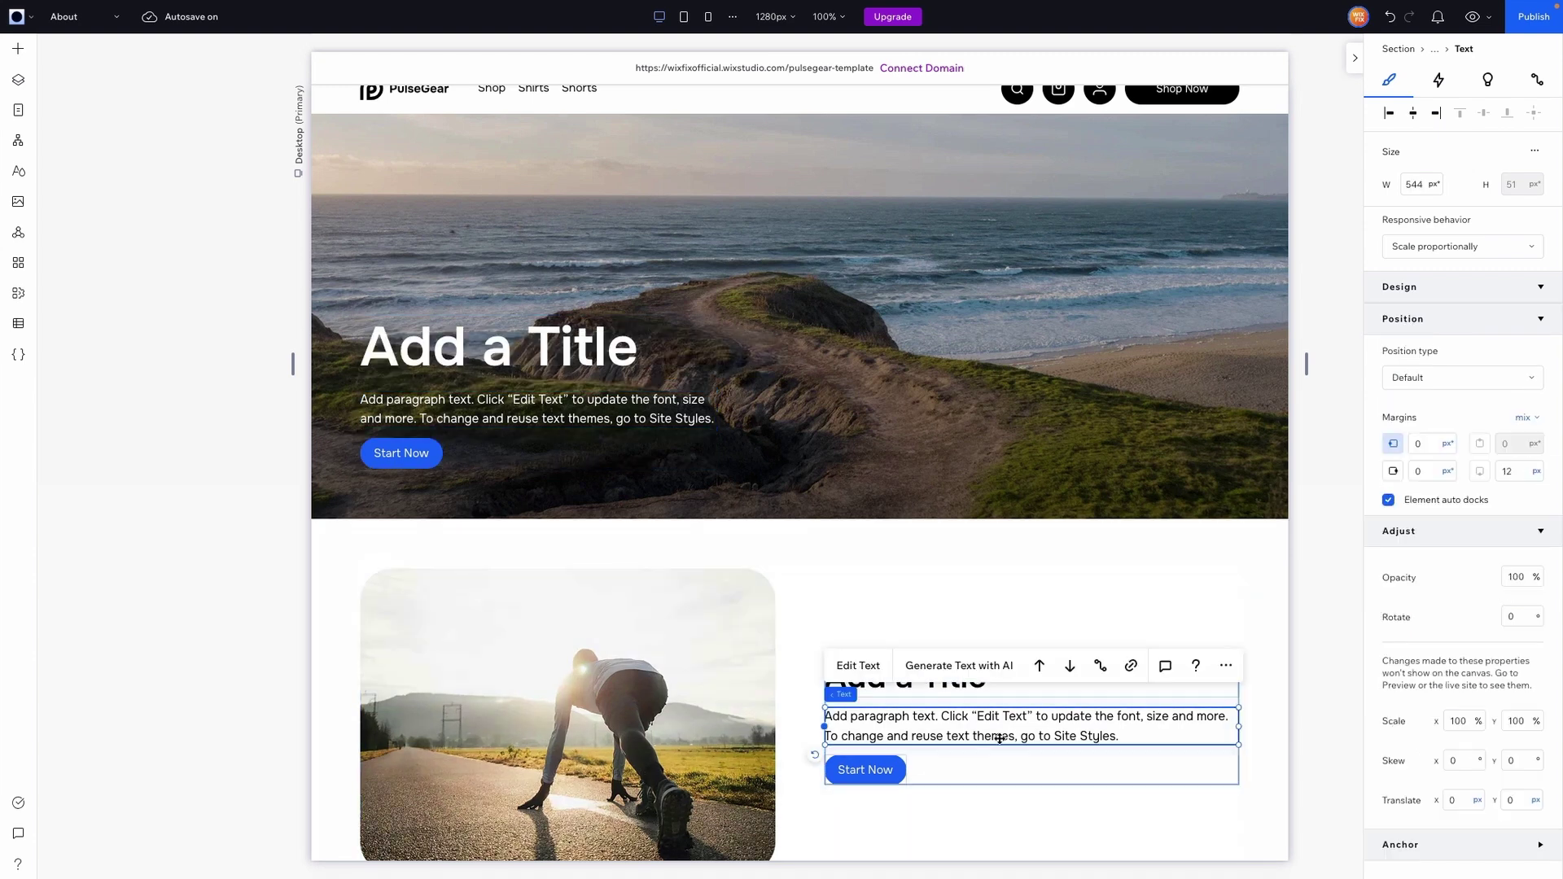
left_click(1515, 523)
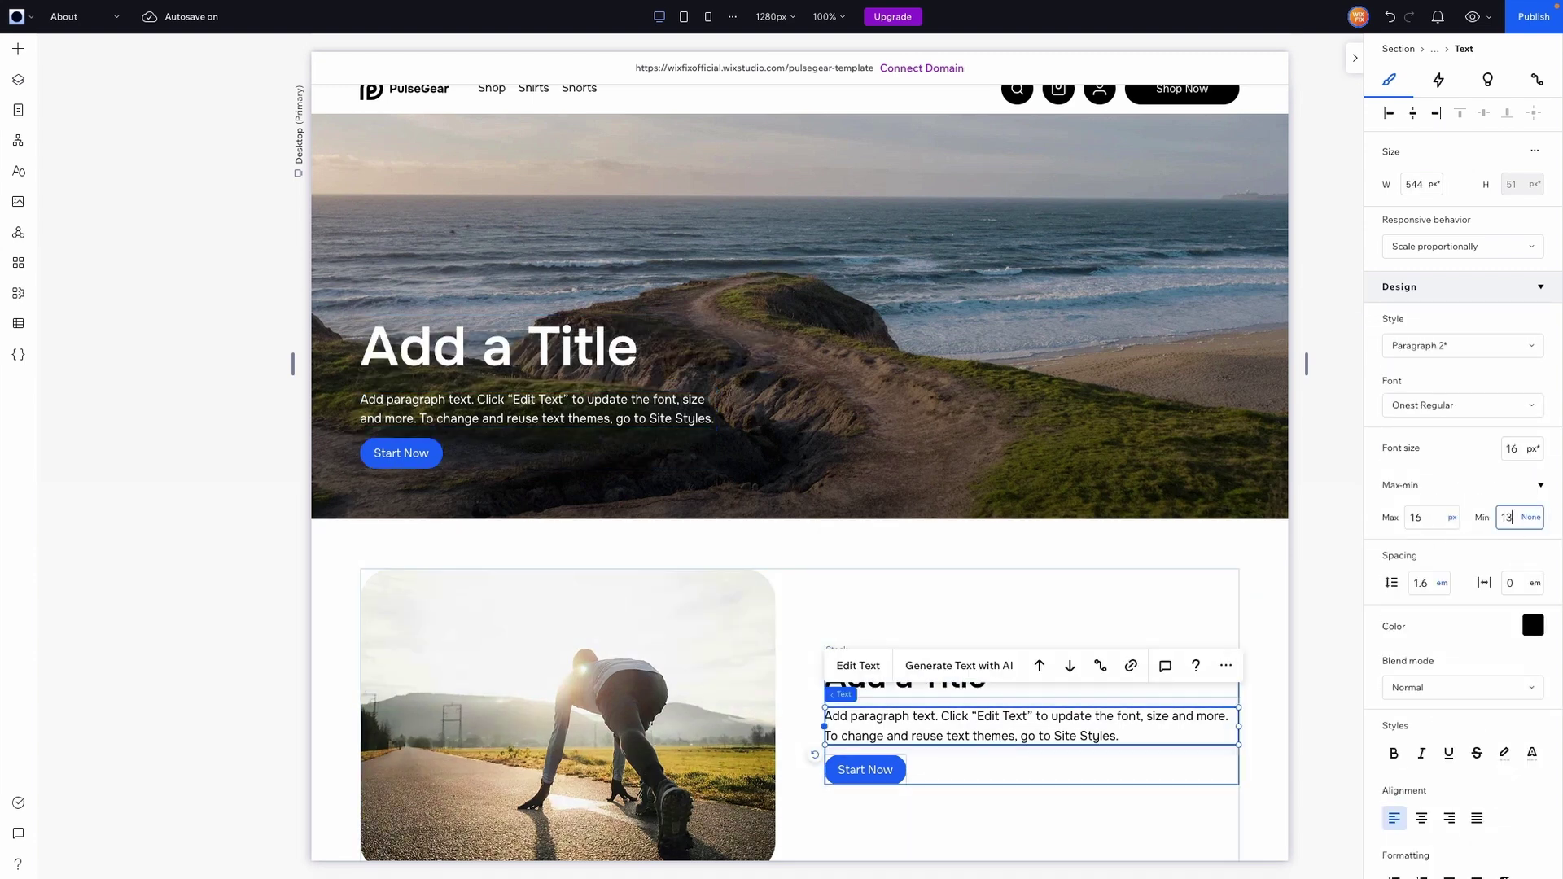
key("Return")
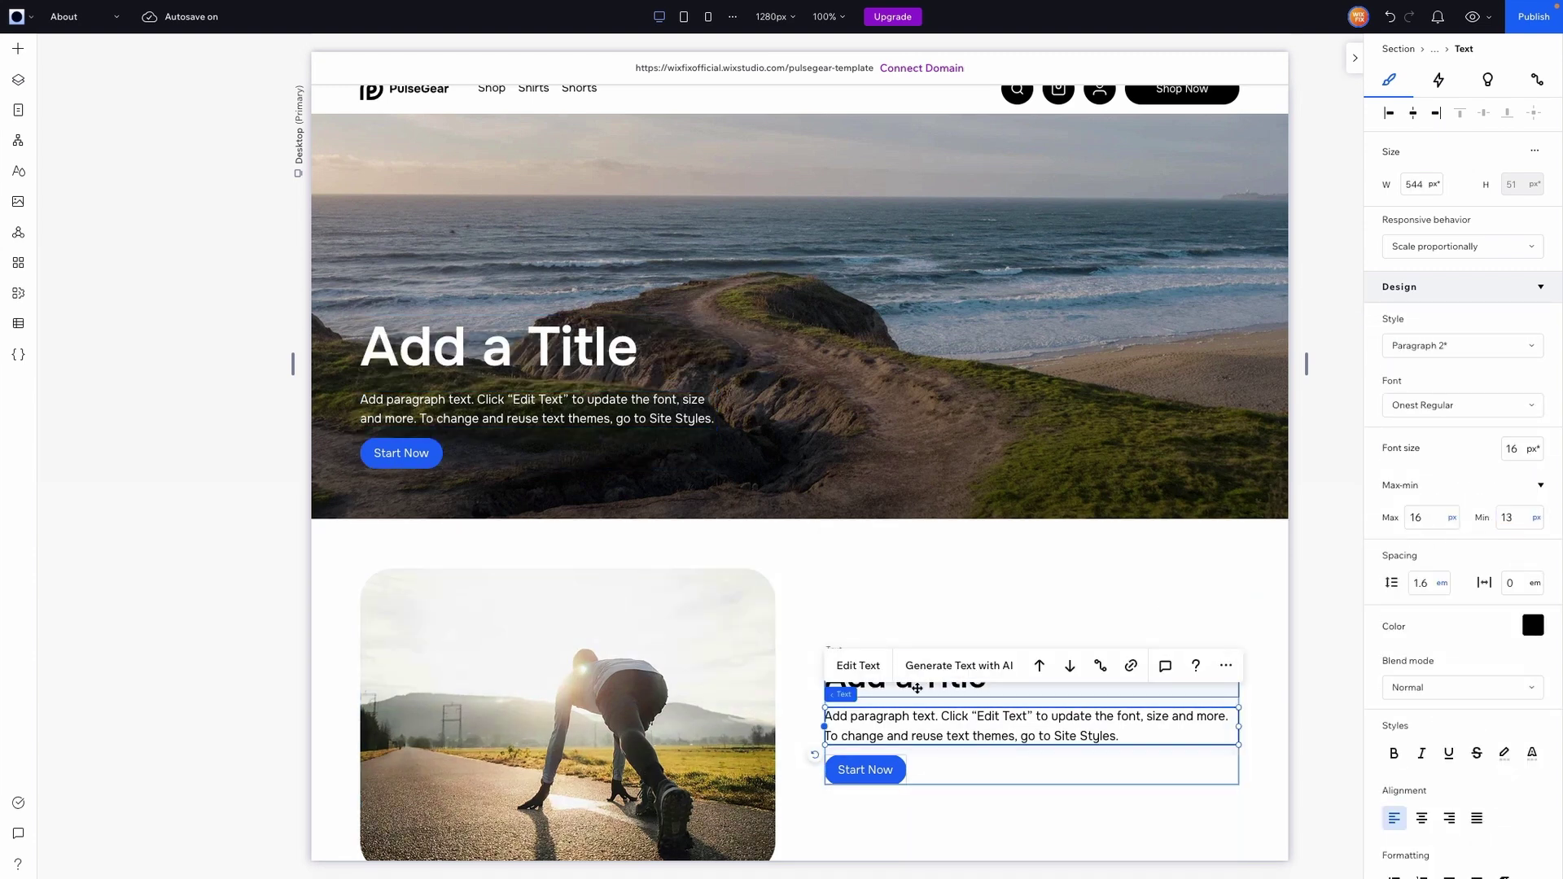
Set the minimum font size of the second section's paragraph and the hero paragraph to 15 px.
left_click(1522, 524)
type("15")
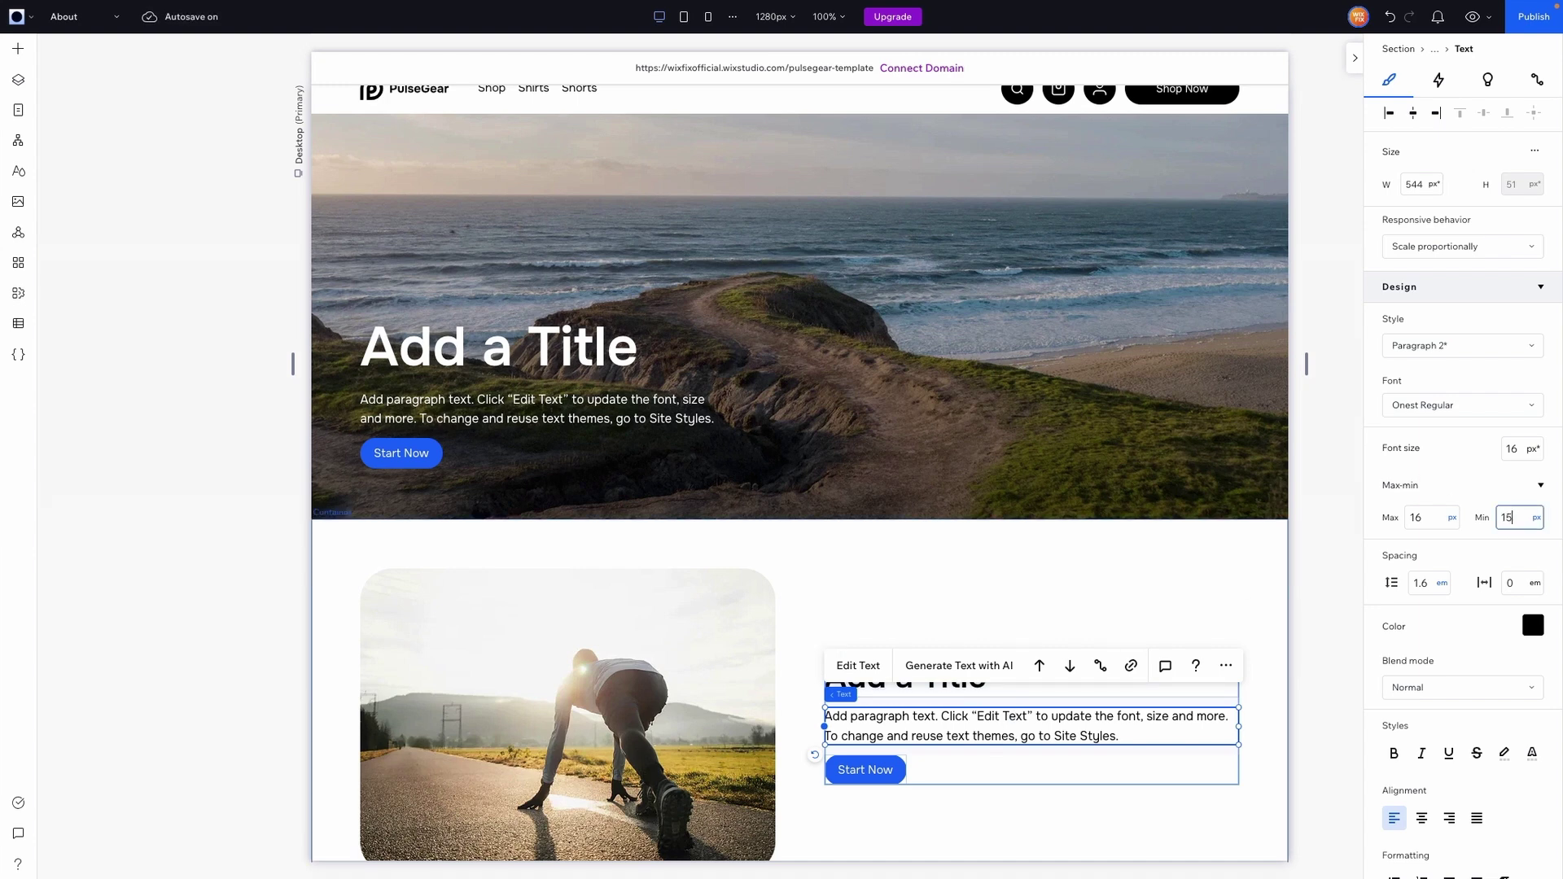
left_click(627, 417)
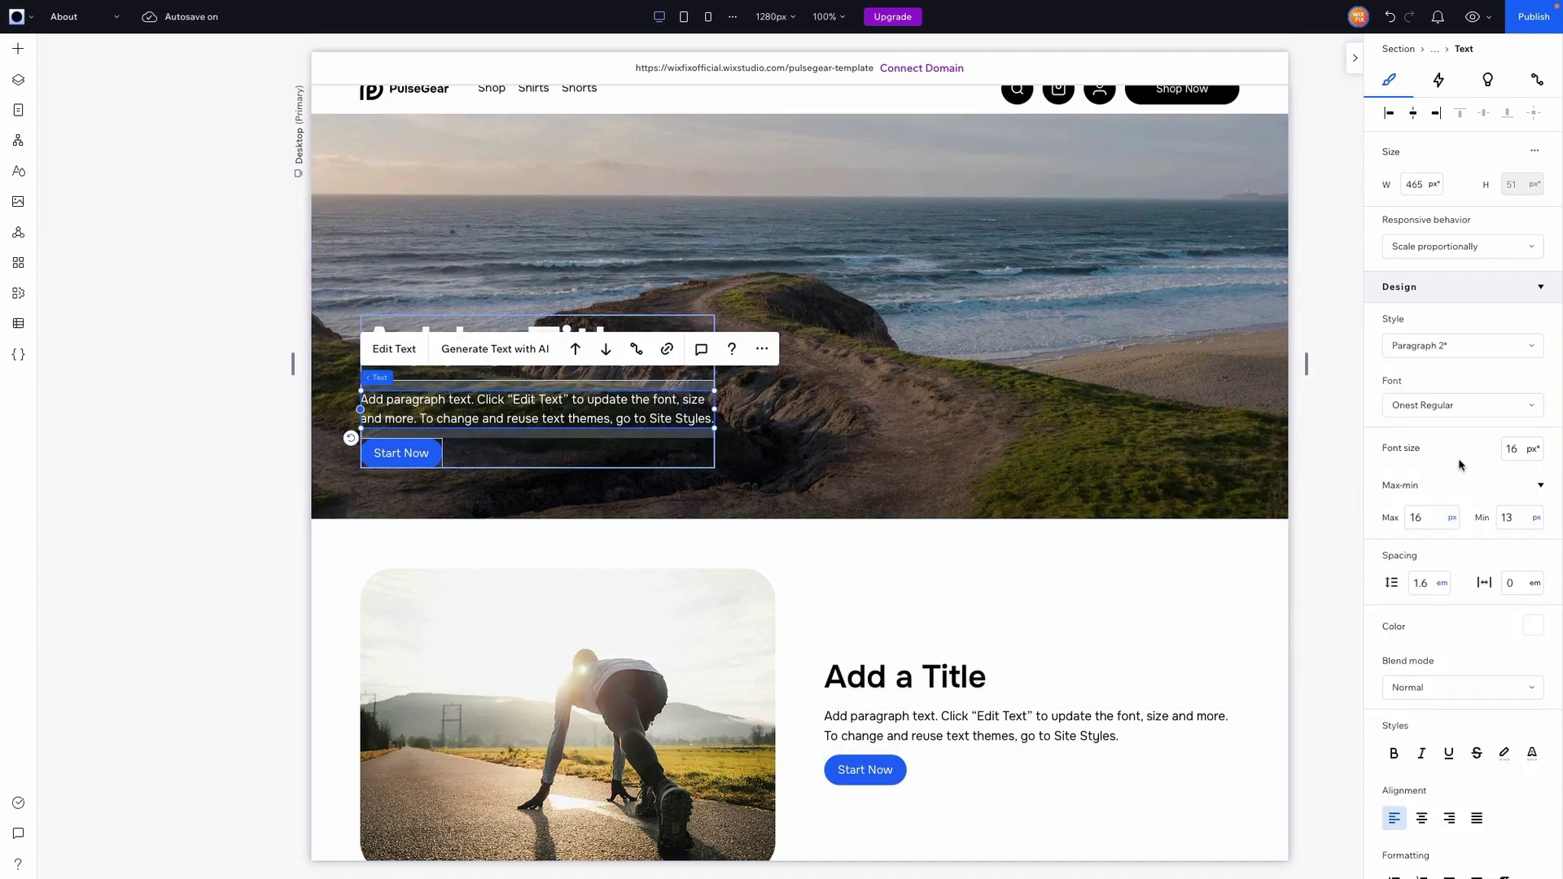
left_click(1516, 518)
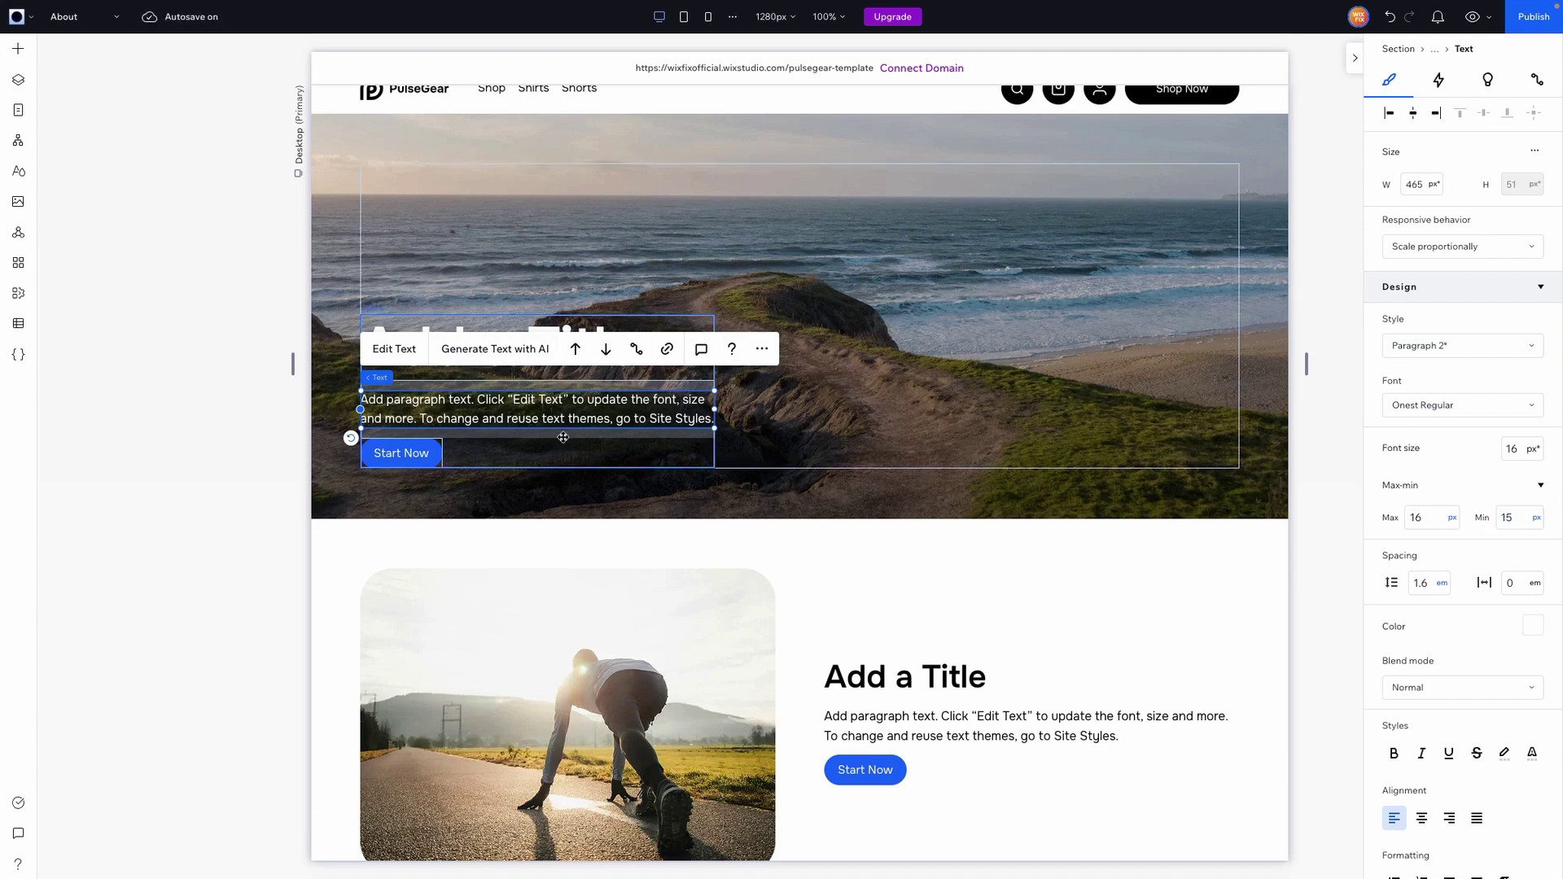
Set the minimum font size to 42 px for the hero title and 24 px for the second section's title.
left_click(545, 327)
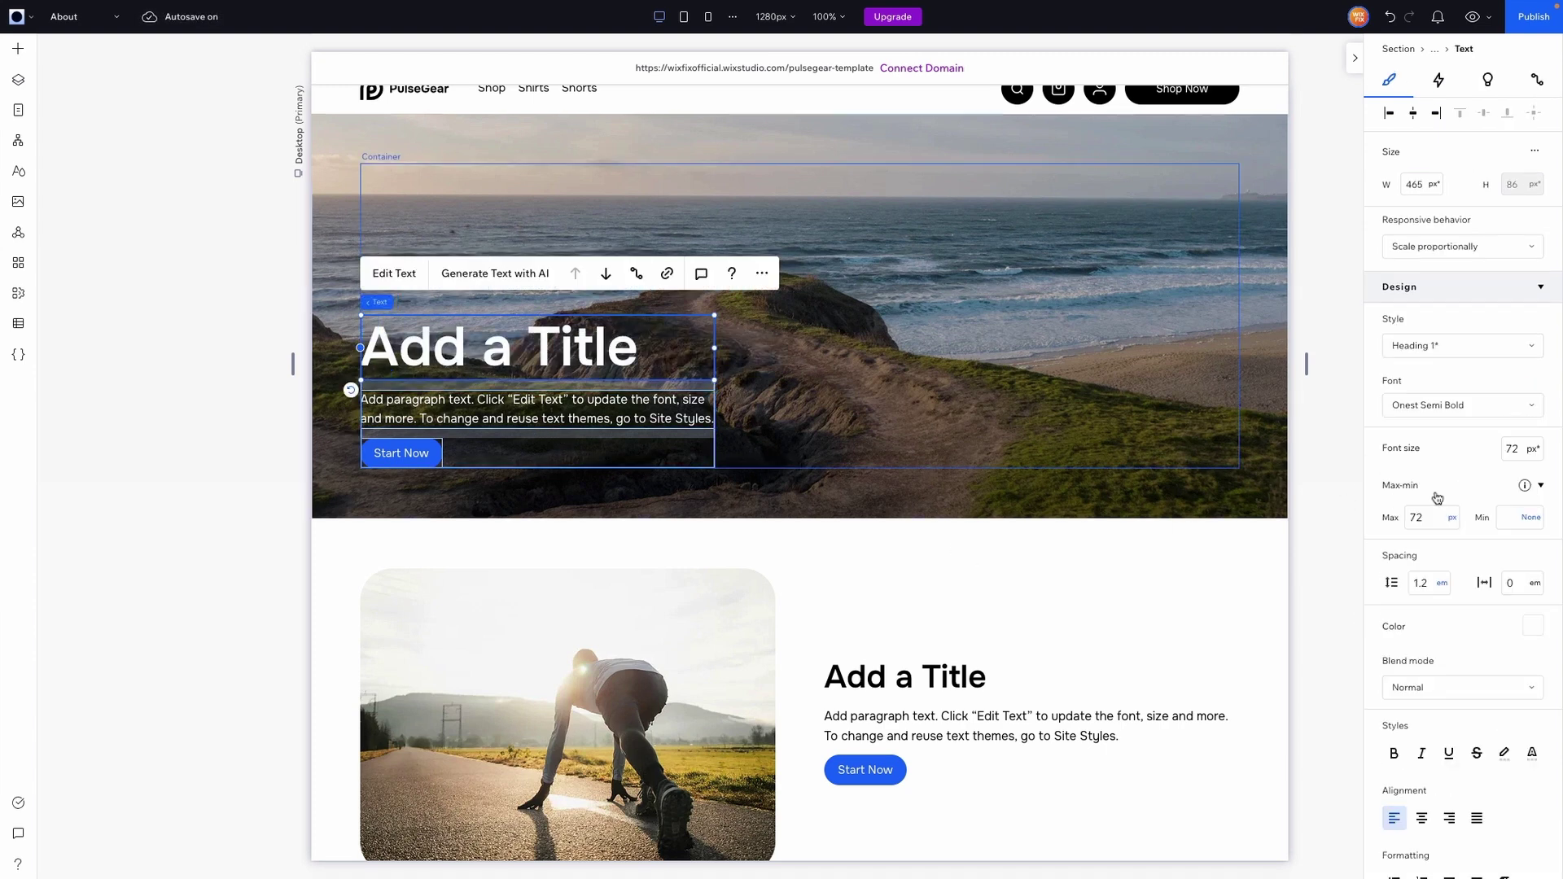
left_click(1506, 518)
type("42")
left_click(904, 675)
left_click(1512, 517)
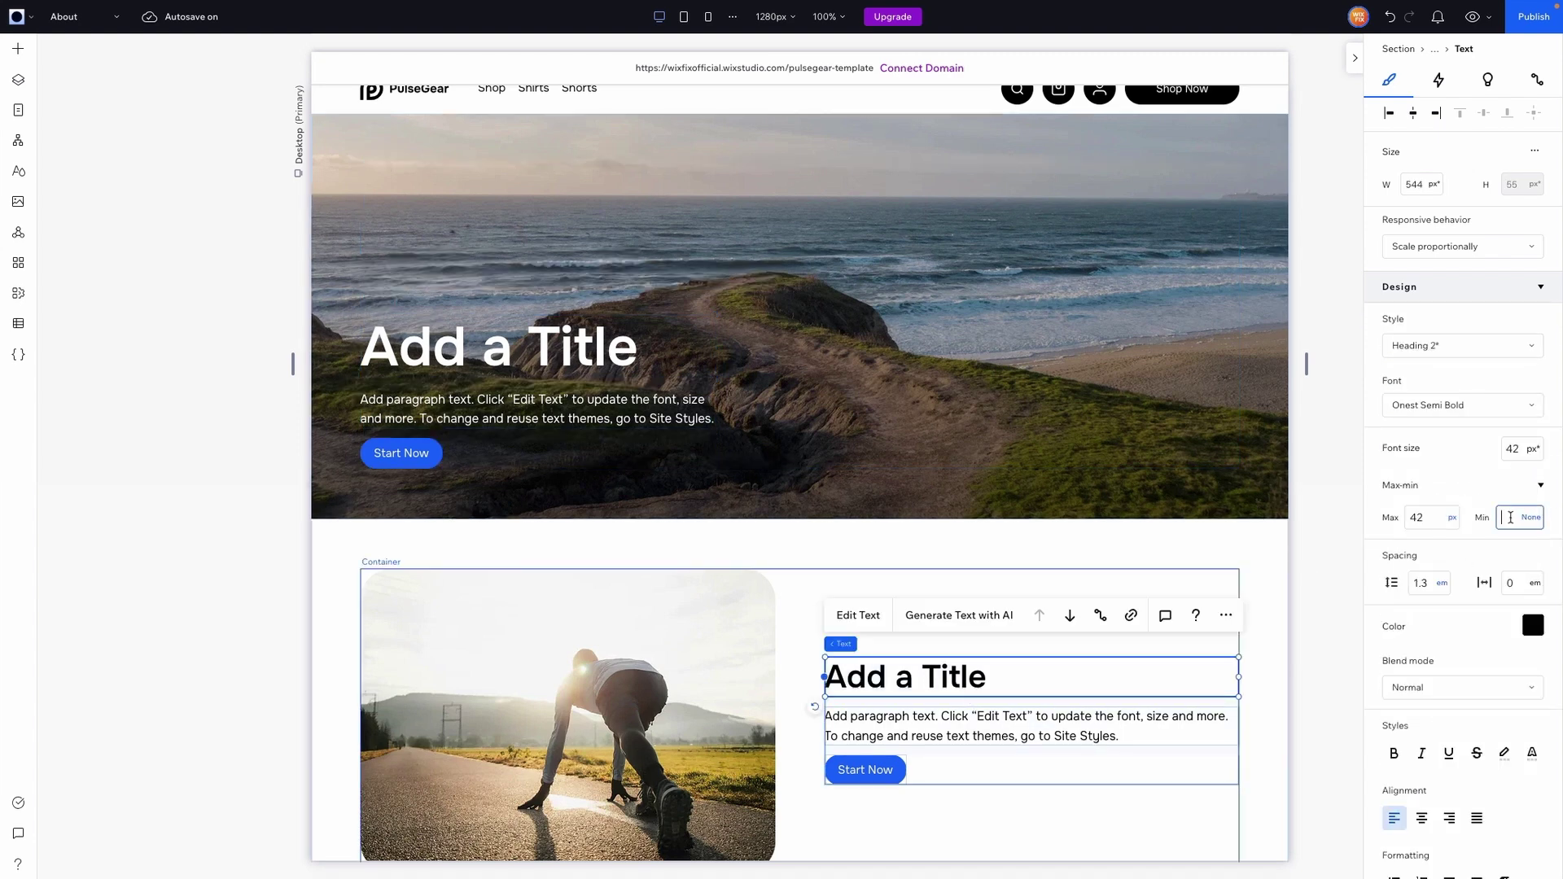
key("Return")
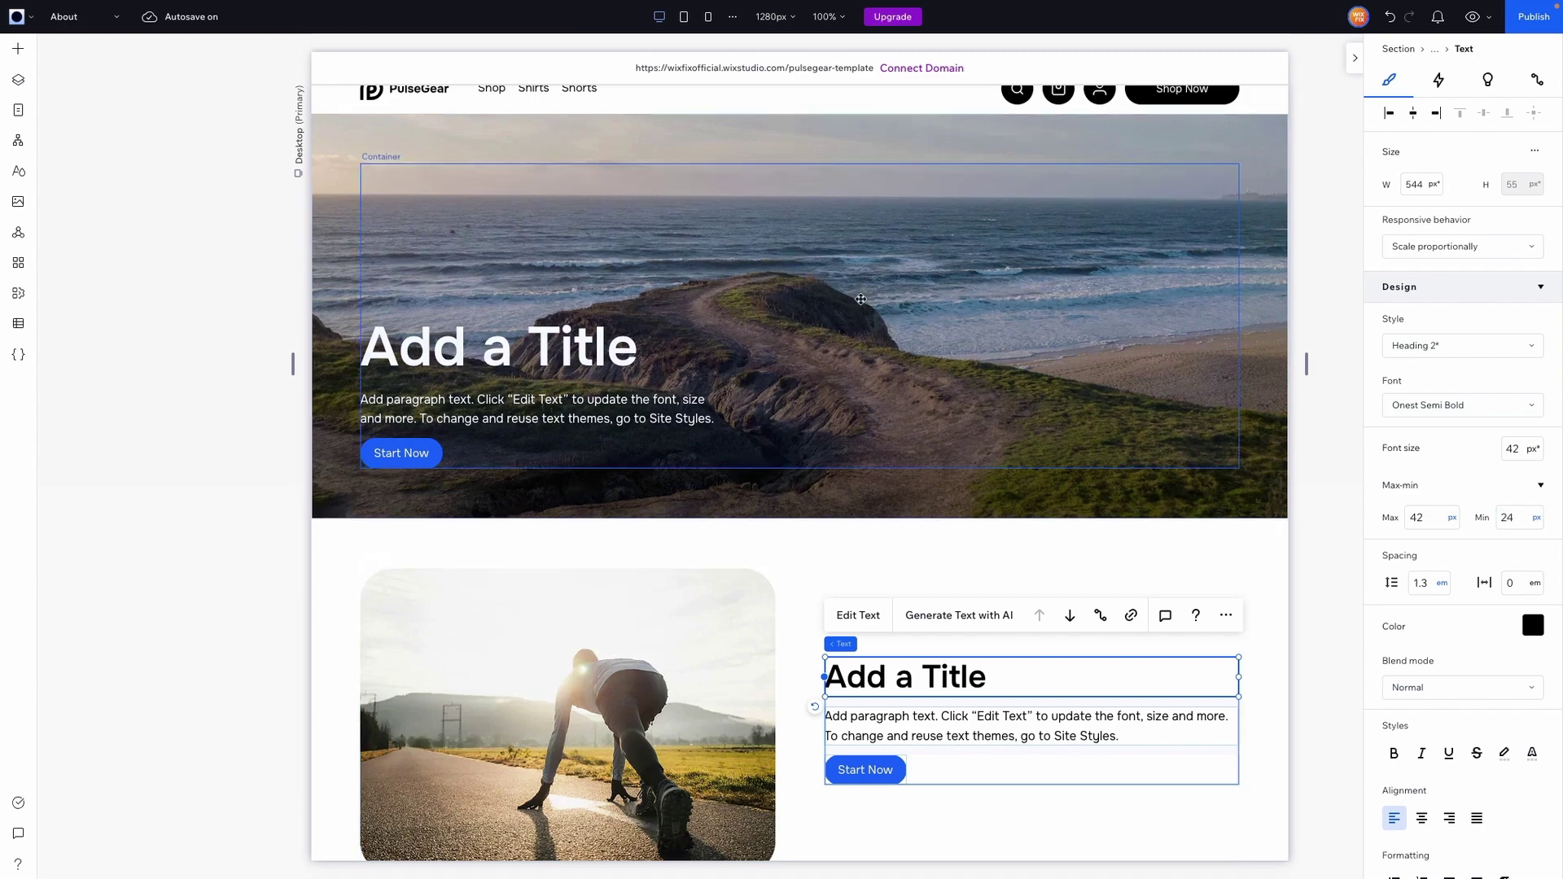
On the tablet breakpoint, widen the hero's text stack to about 365 px.
left_click(684, 27)
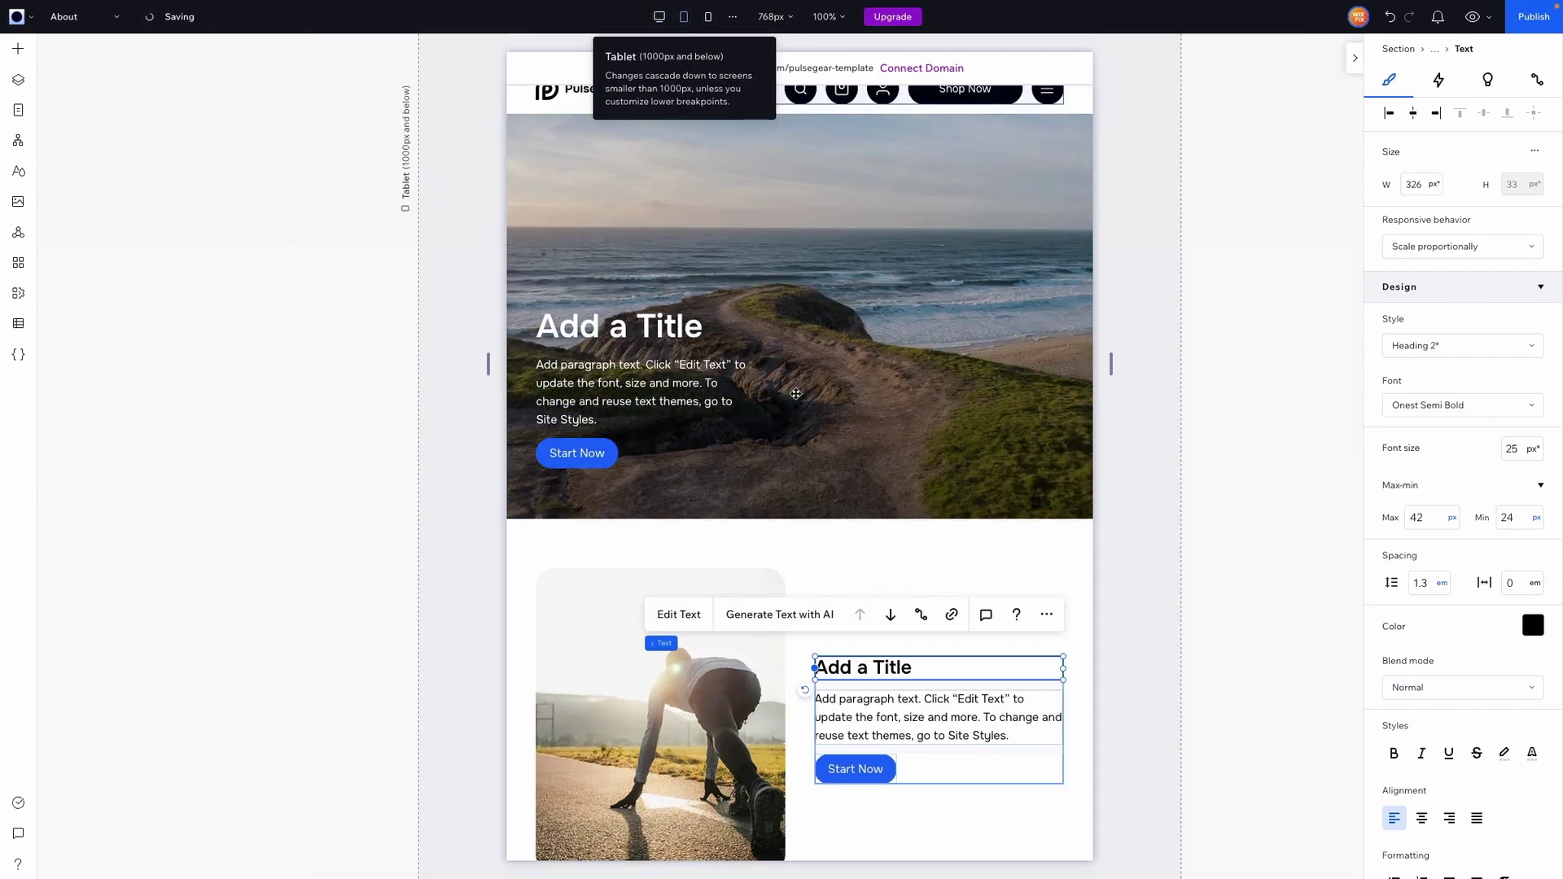
left_click(644, 428)
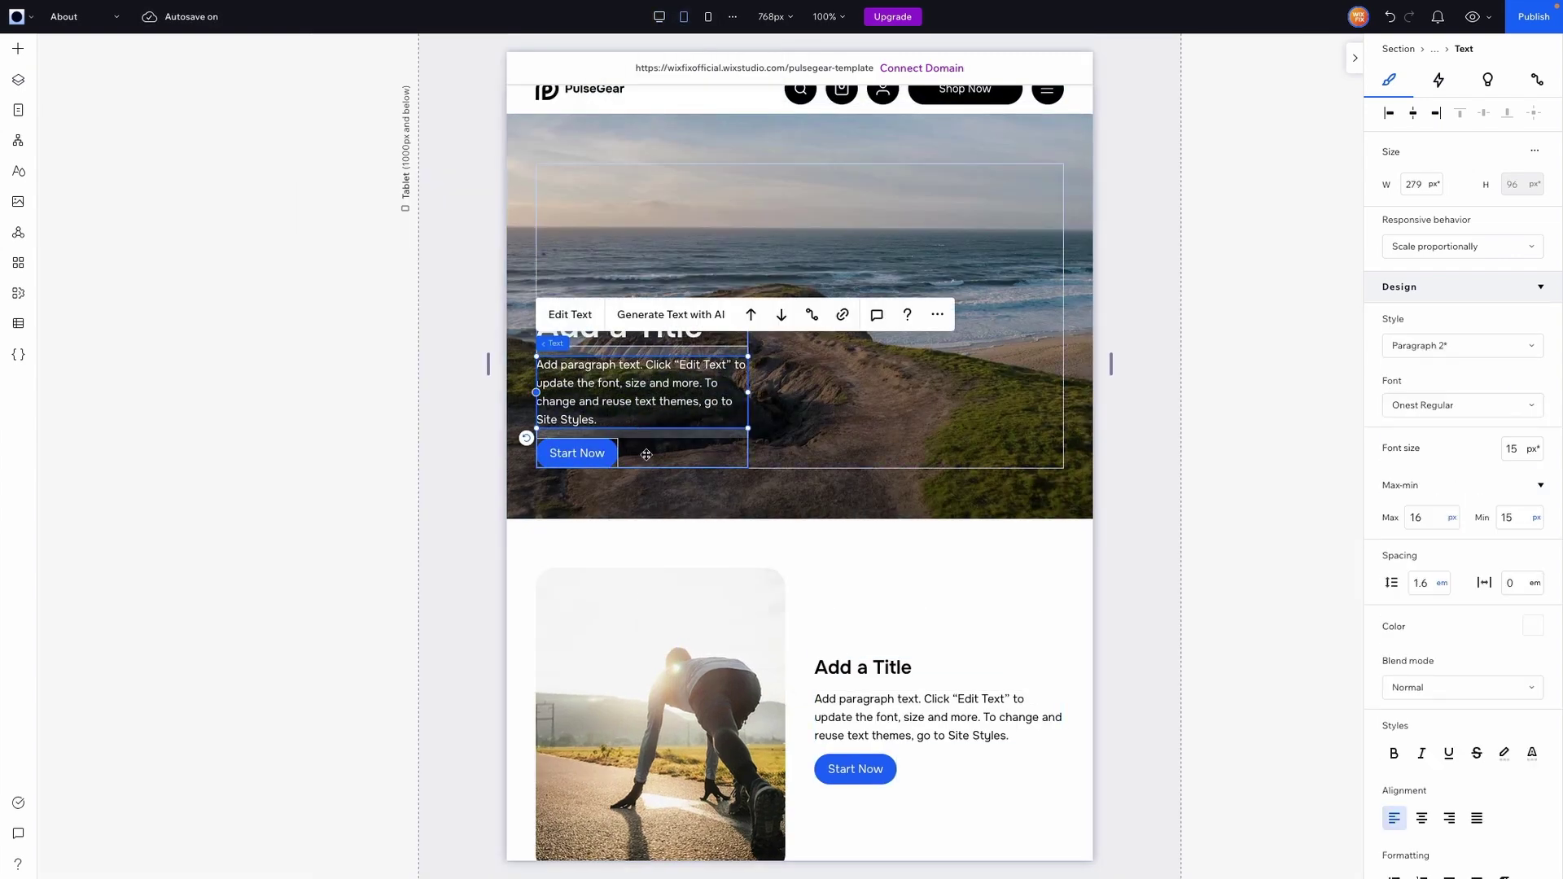
left_click(745, 387)
left_click_drag(750, 388, 815, 390)
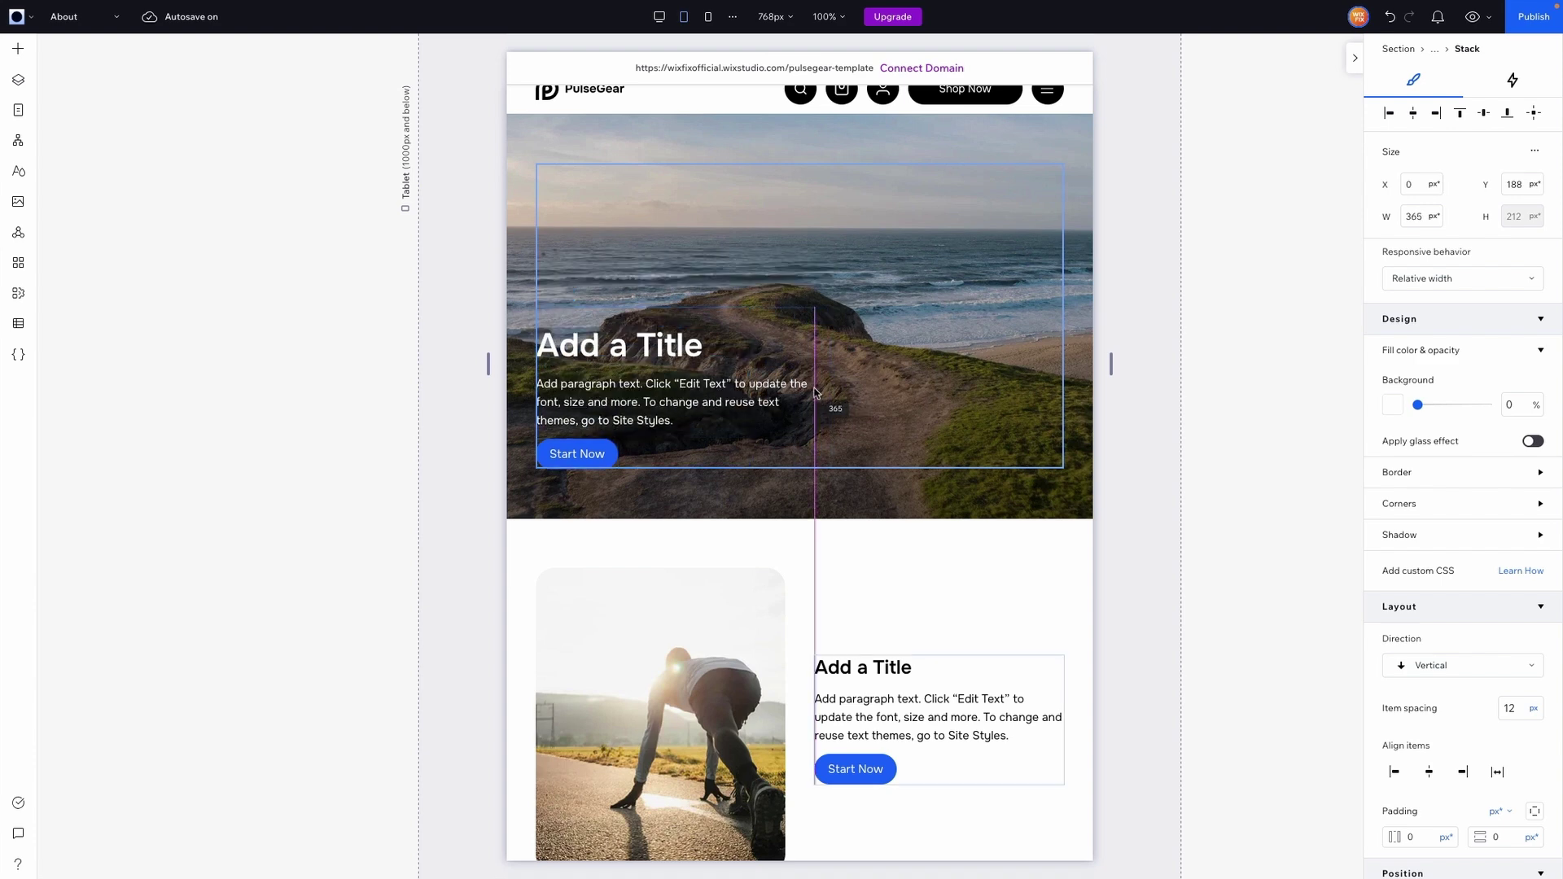
scroll(968, 615, "down", 3)
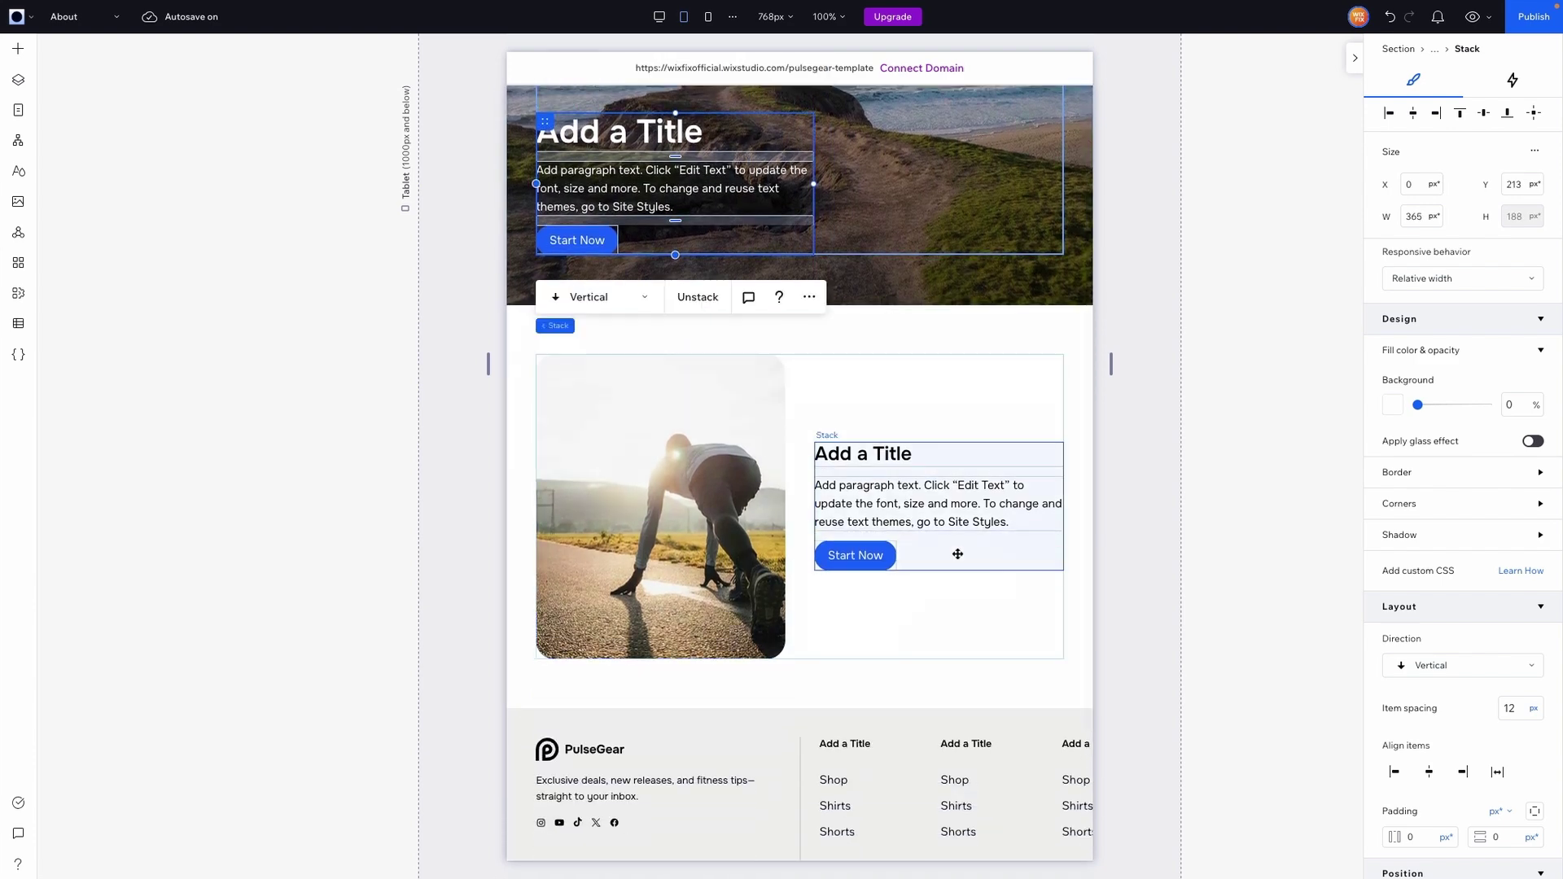
left_click(956, 551)
left_click(1127, 559)
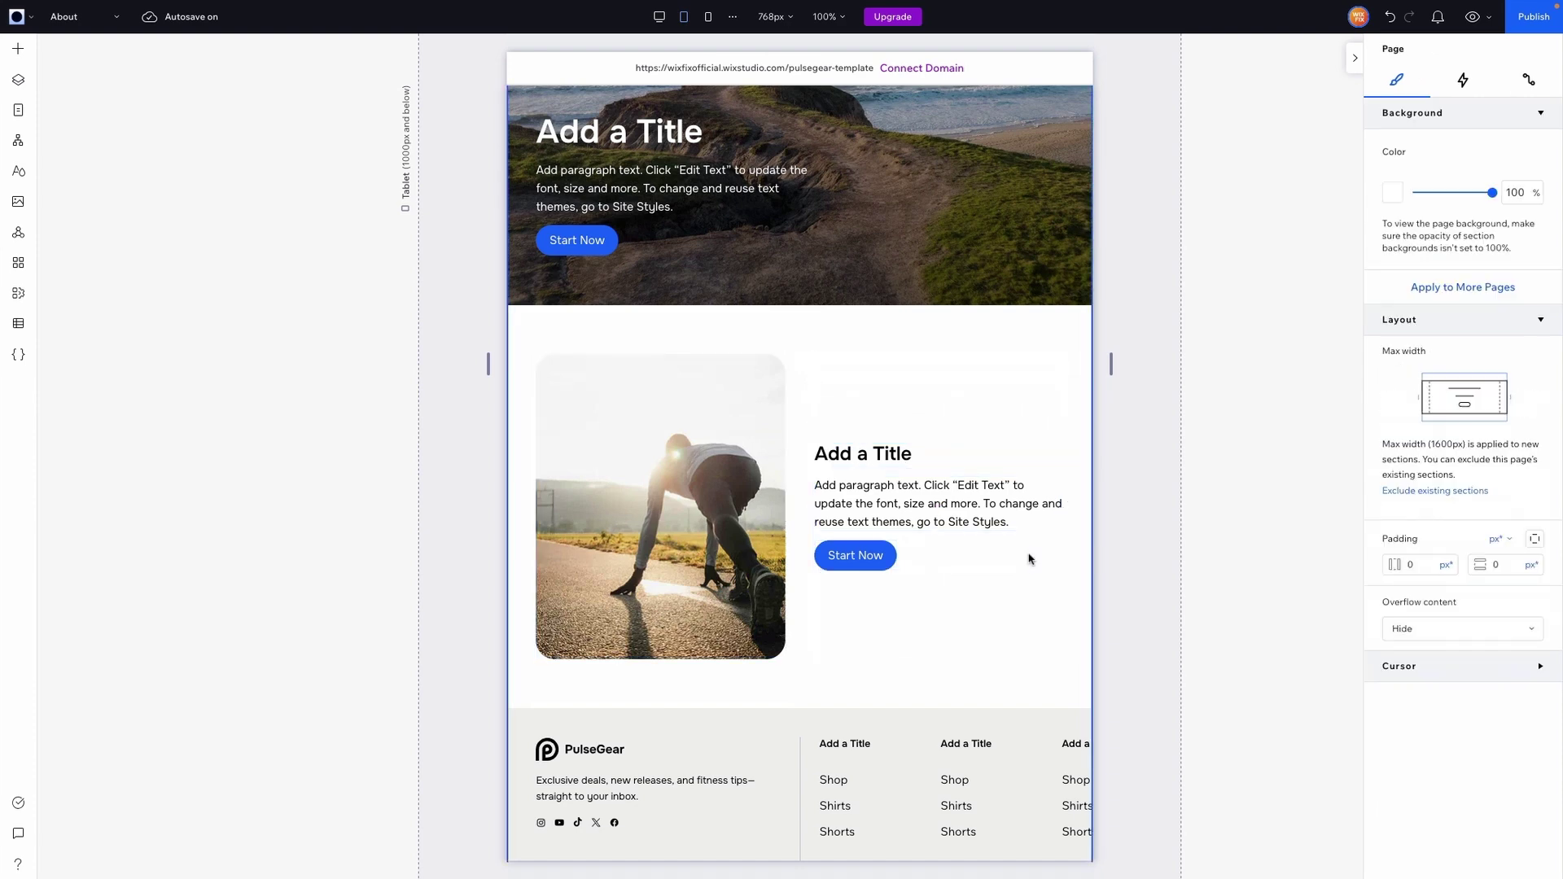
On the mobile breakpoint, center-align the items in the hero's text stack.
left_click(708, 16)
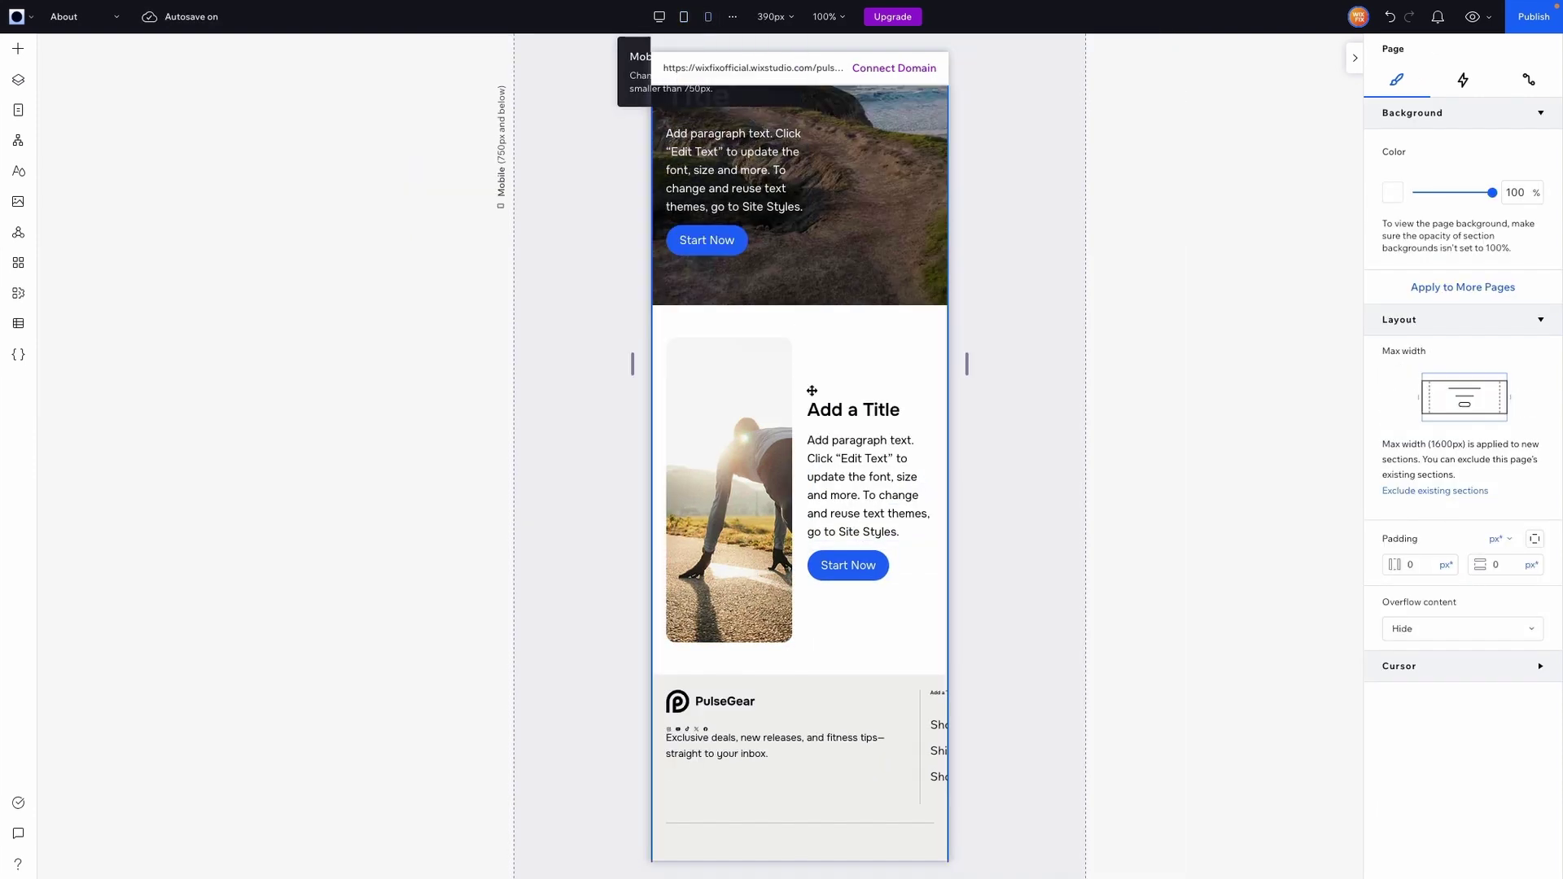
scroll(811, 391, "up", 3)
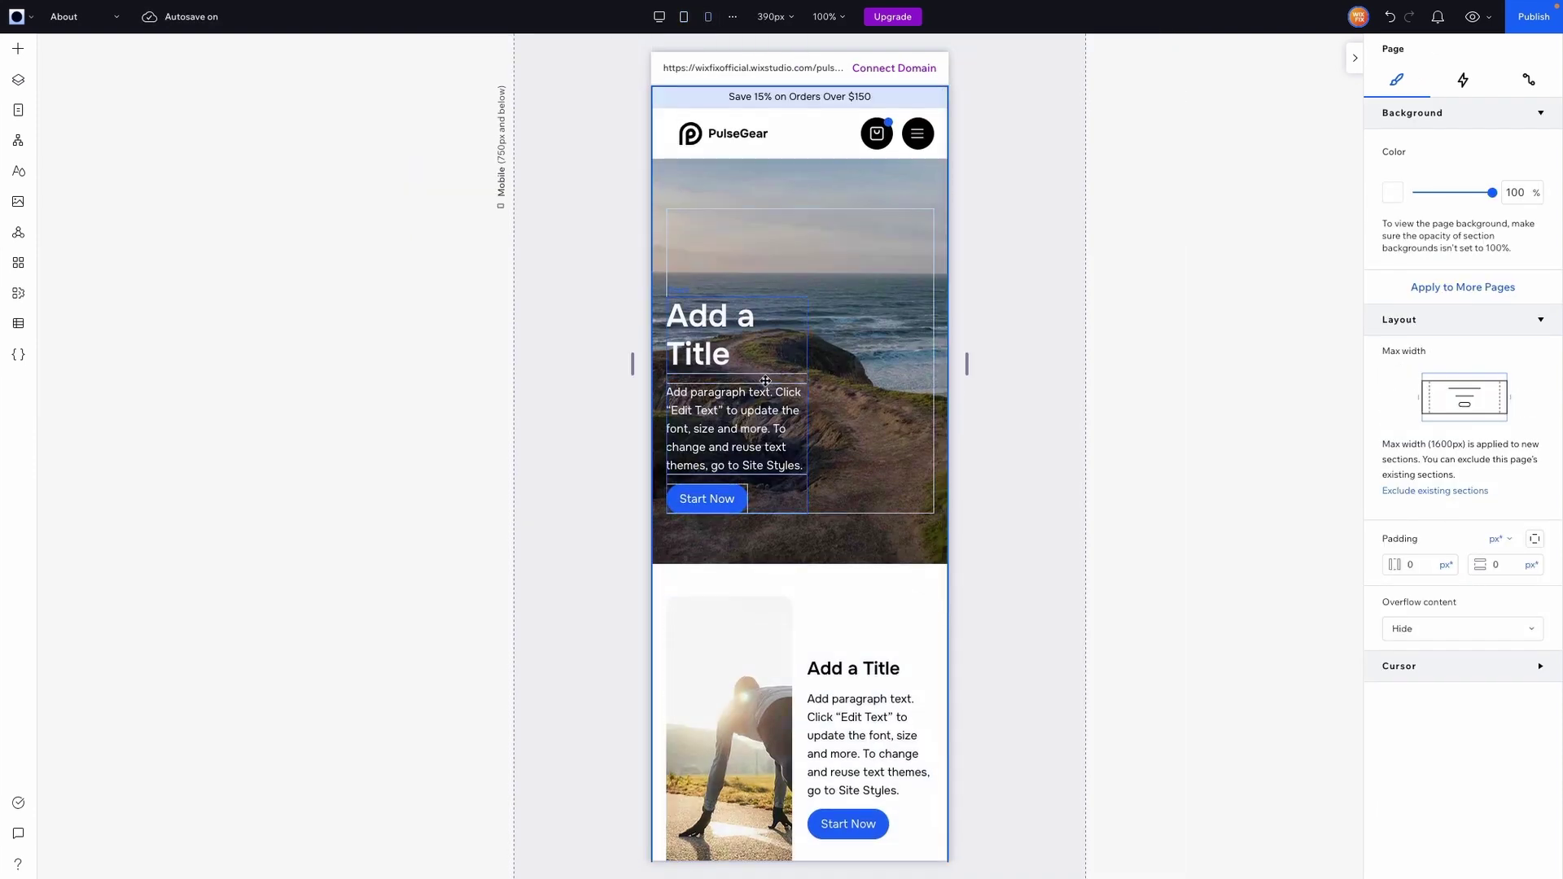
left_click(766, 381)
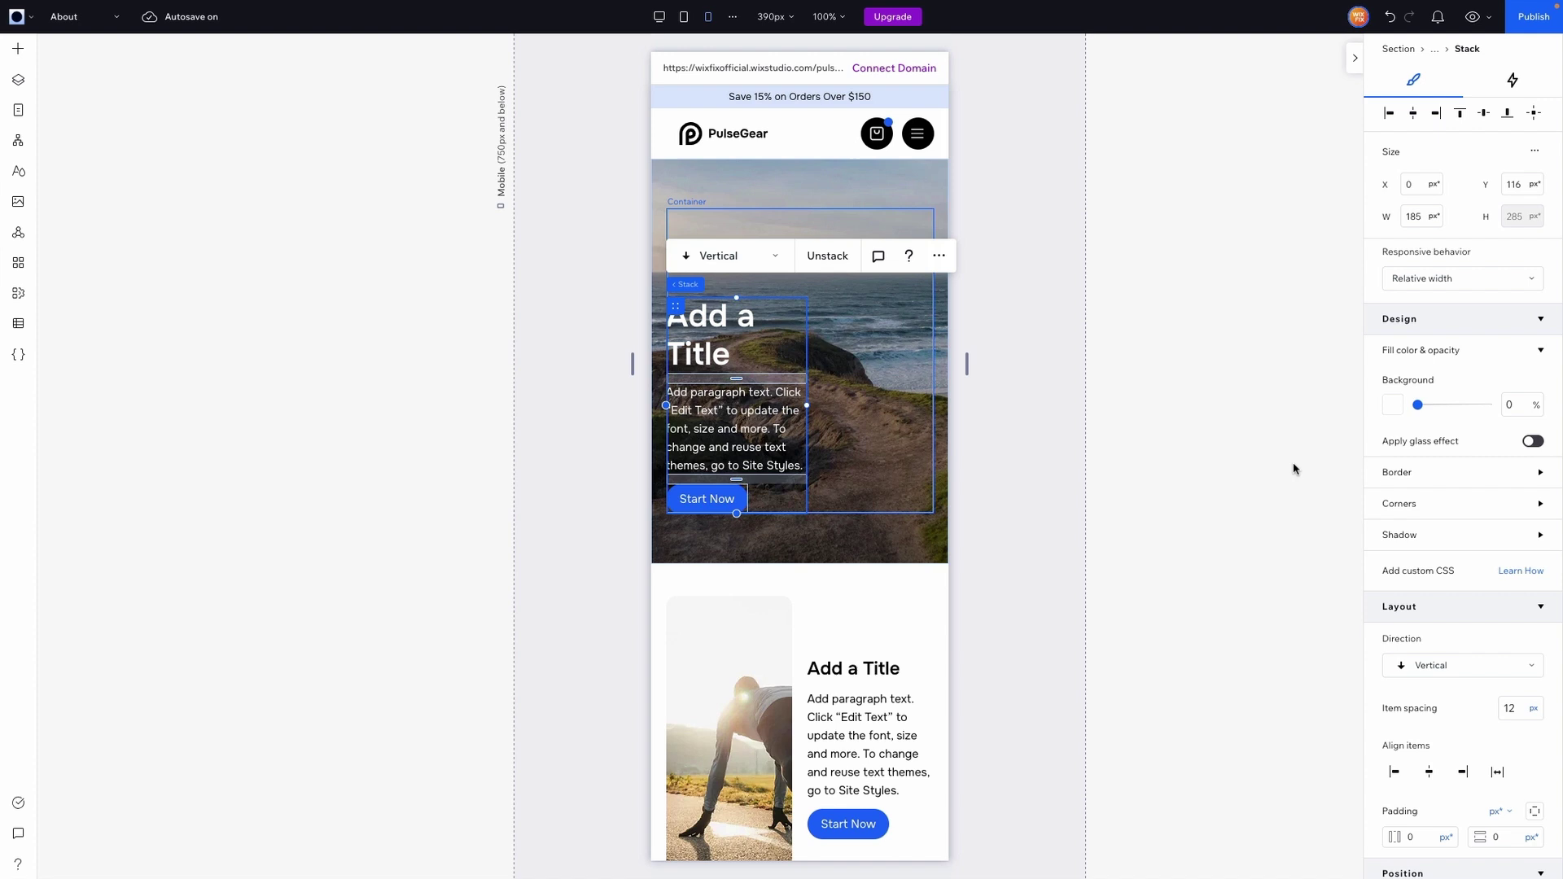
left_click(1431, 774)
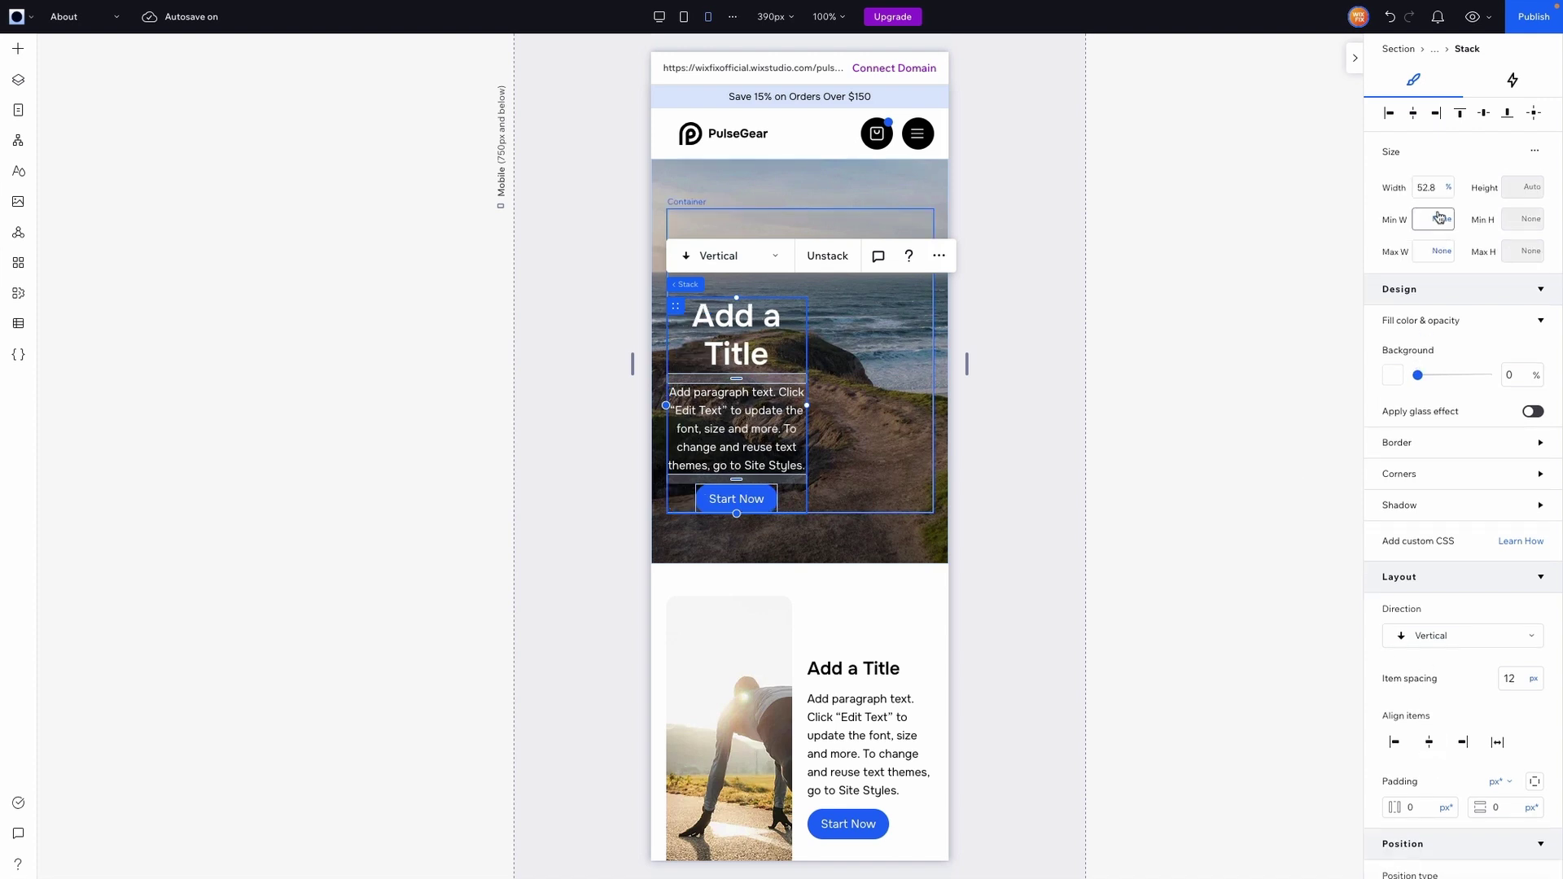
Use the advanced size settings to set the hero text stack's width to 100%.
left_click(1434, 189)
left_click(1536, 153)
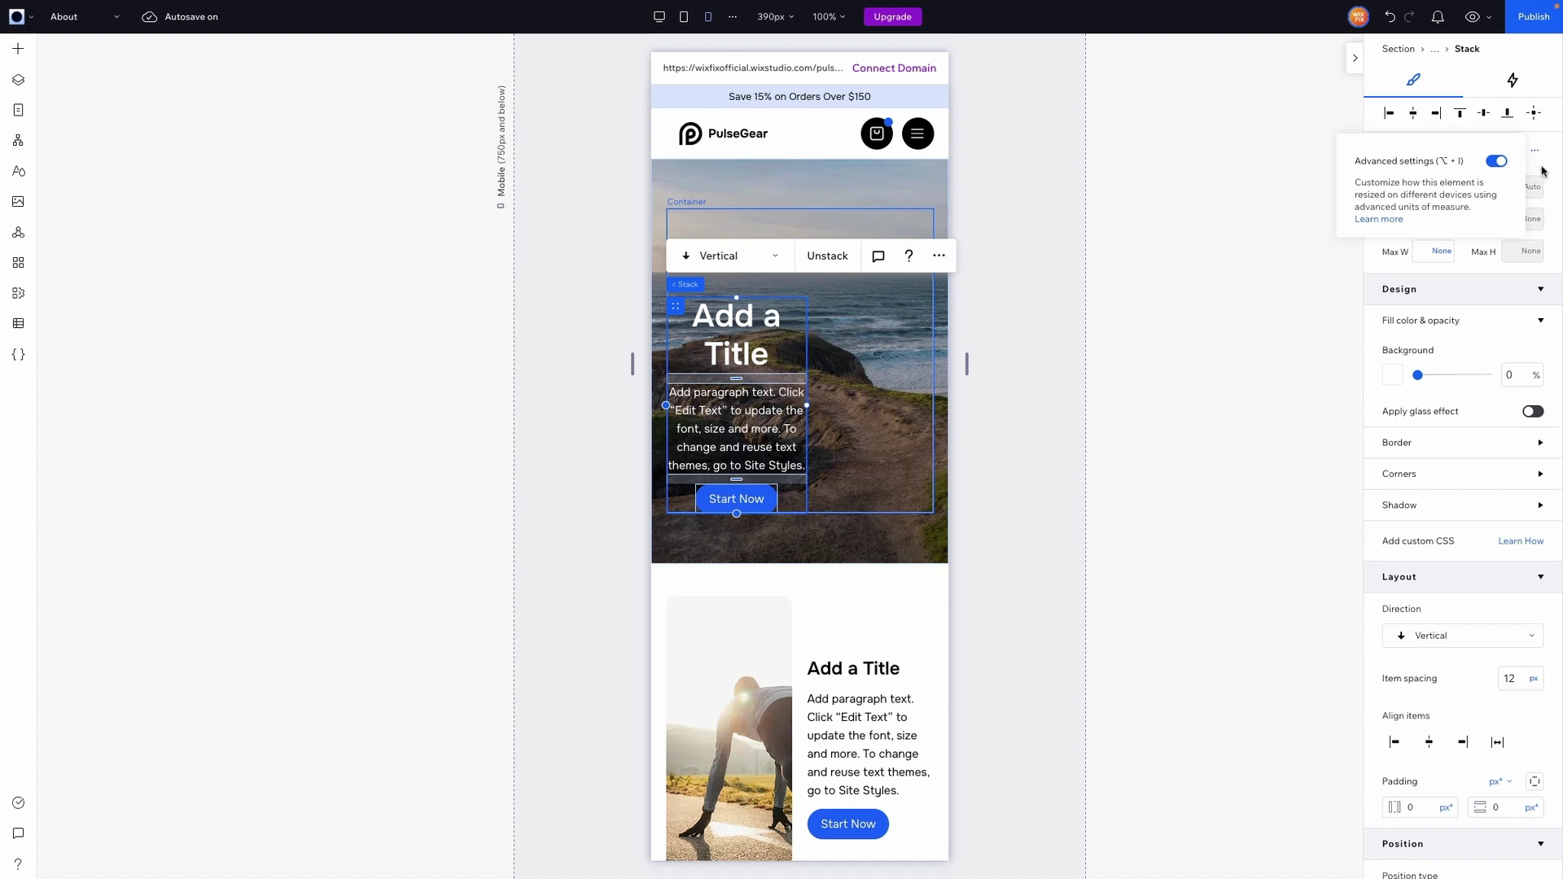
left_click(1444, 188)
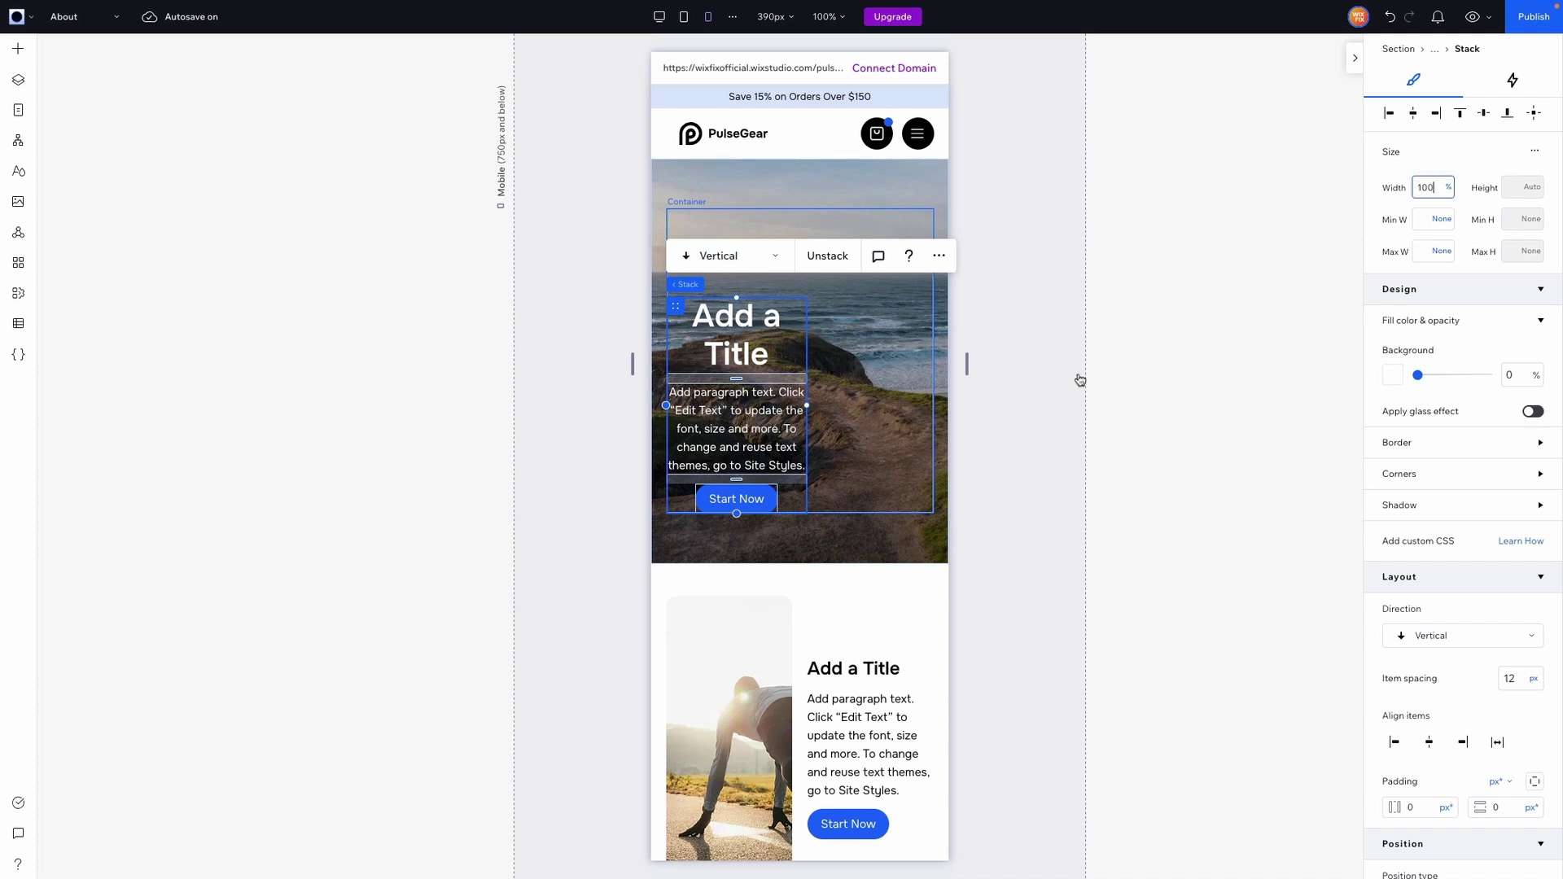
type("100")
key("Return")
Change the image-and-text container to a 1x2 layout on mobile with a vertical gap of 32 px.
scroll(1015, 437, "down", 2)
left_click(772, 362)
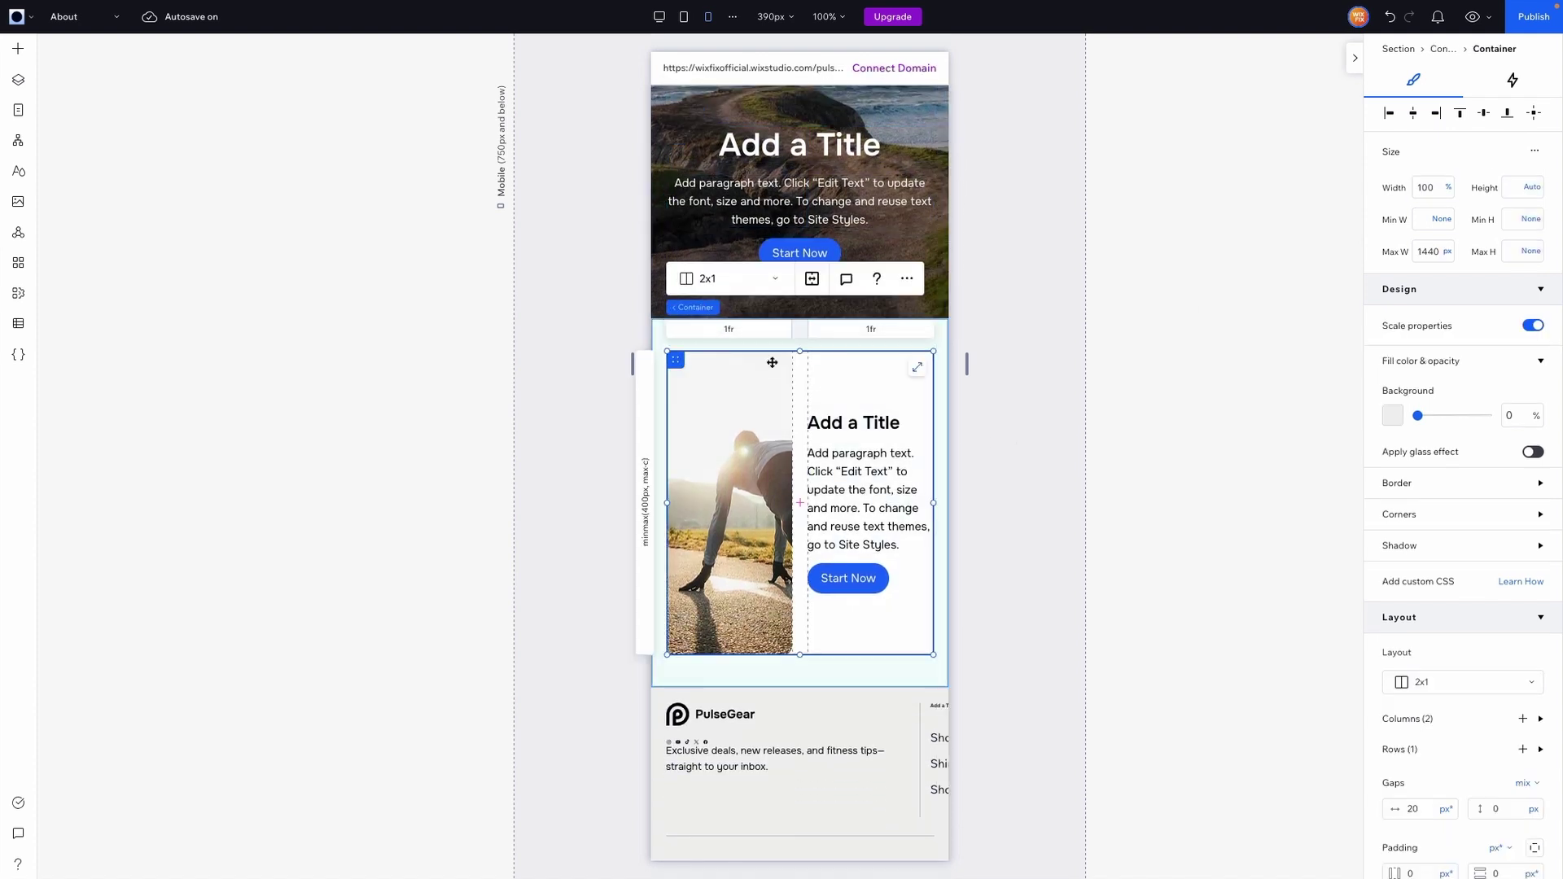
left_click(710, 278)
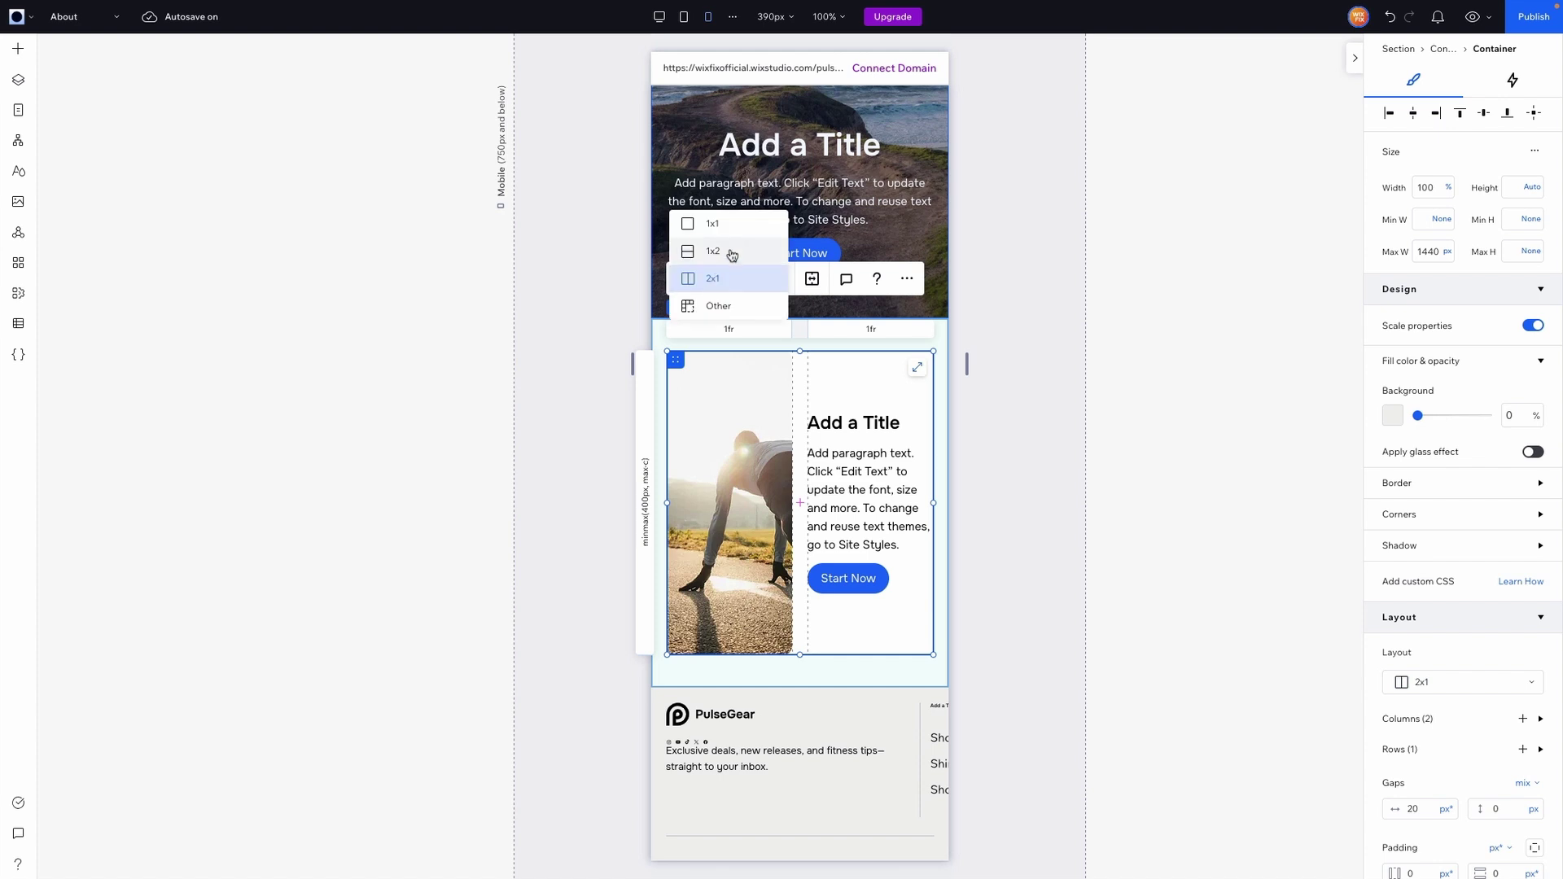
left_click(732, 255)
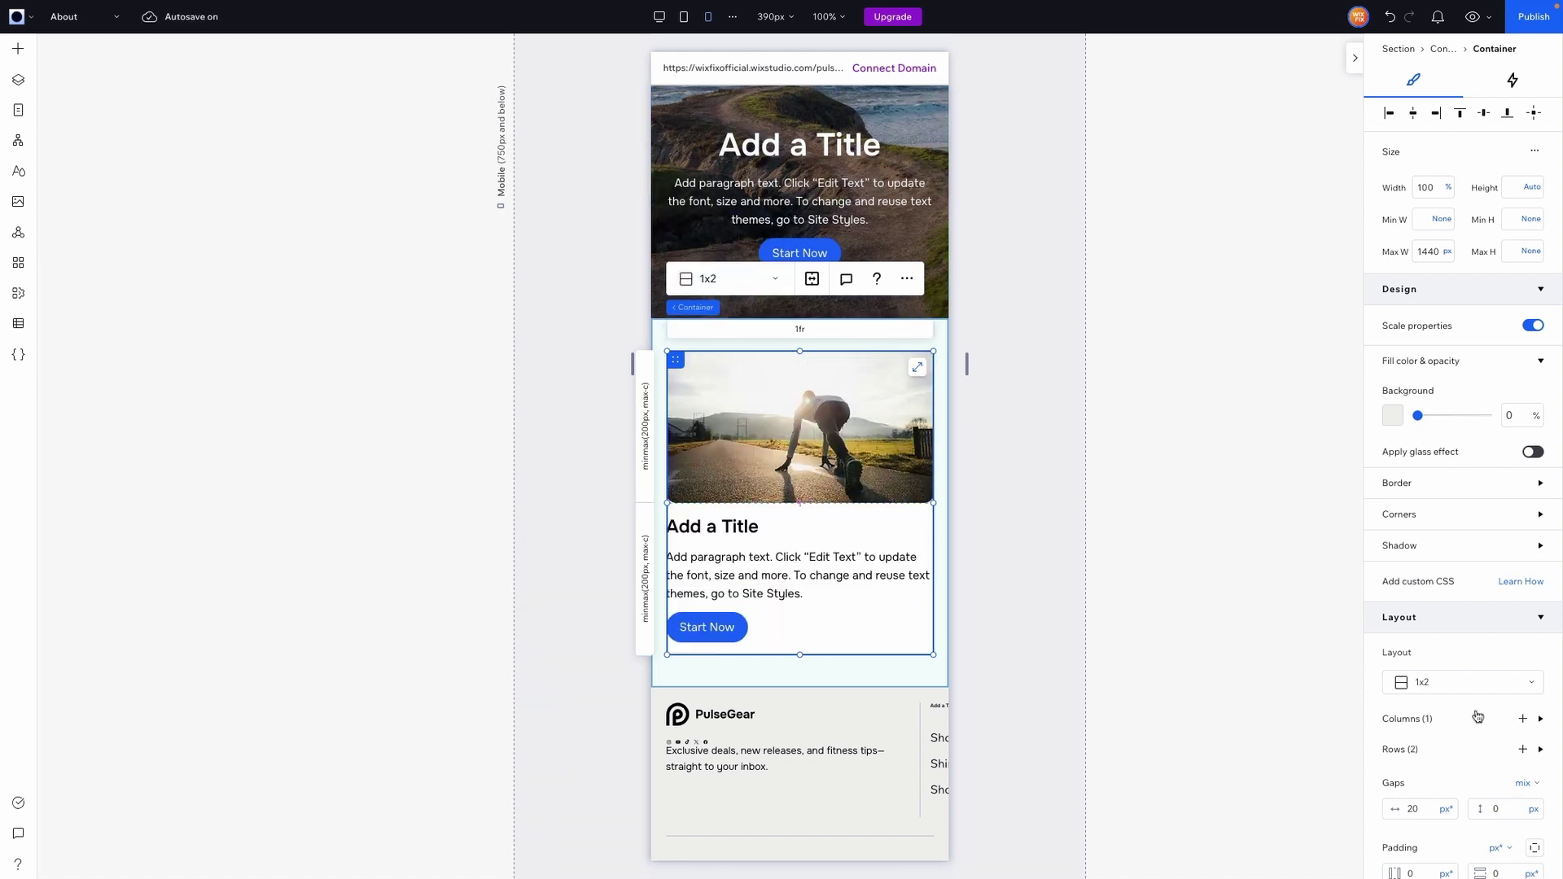
scroll(1478, 716, "down", 2)
left_click(1505, 699)
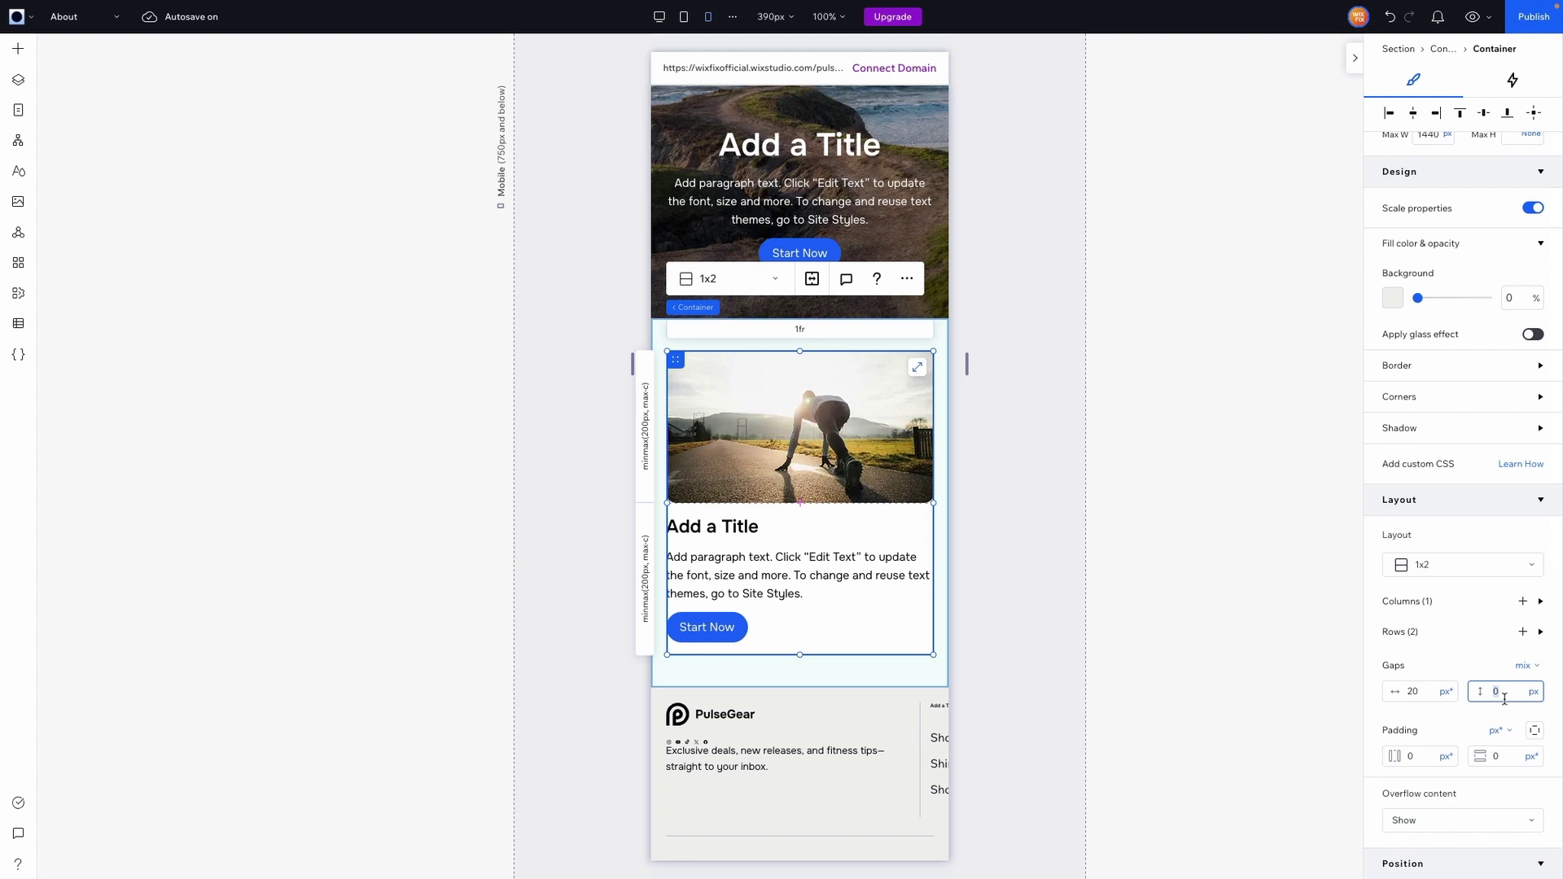
key("Return")
Size the container's first row in Scale (px*) units at 200 px* and set its second row to Max content.
left_click(643, 429)
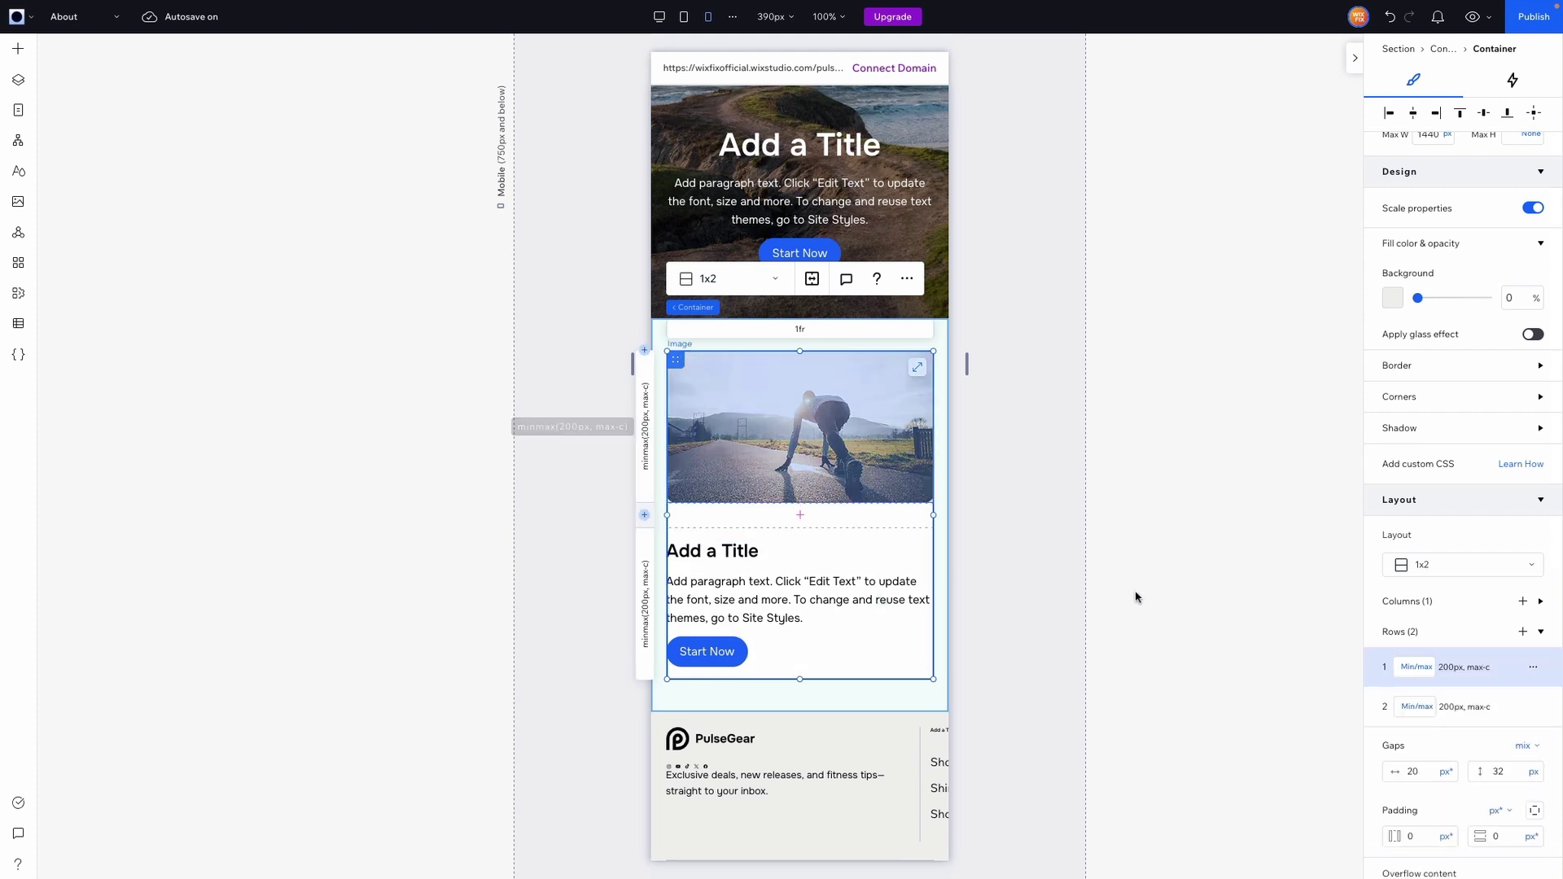
left_click(1424, 667)
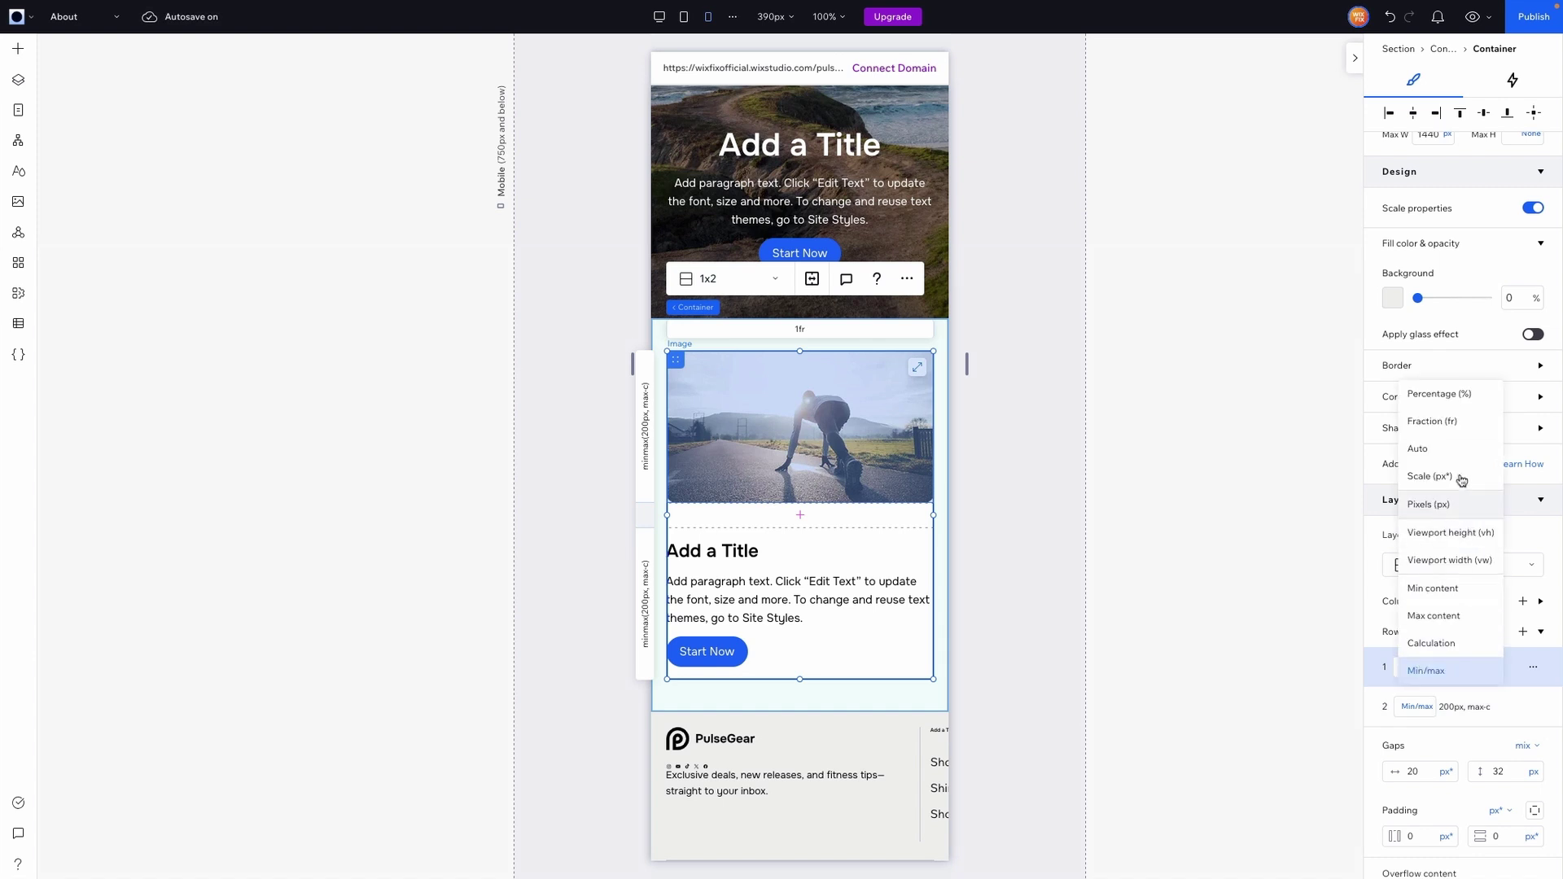
left_click(1431, 476)
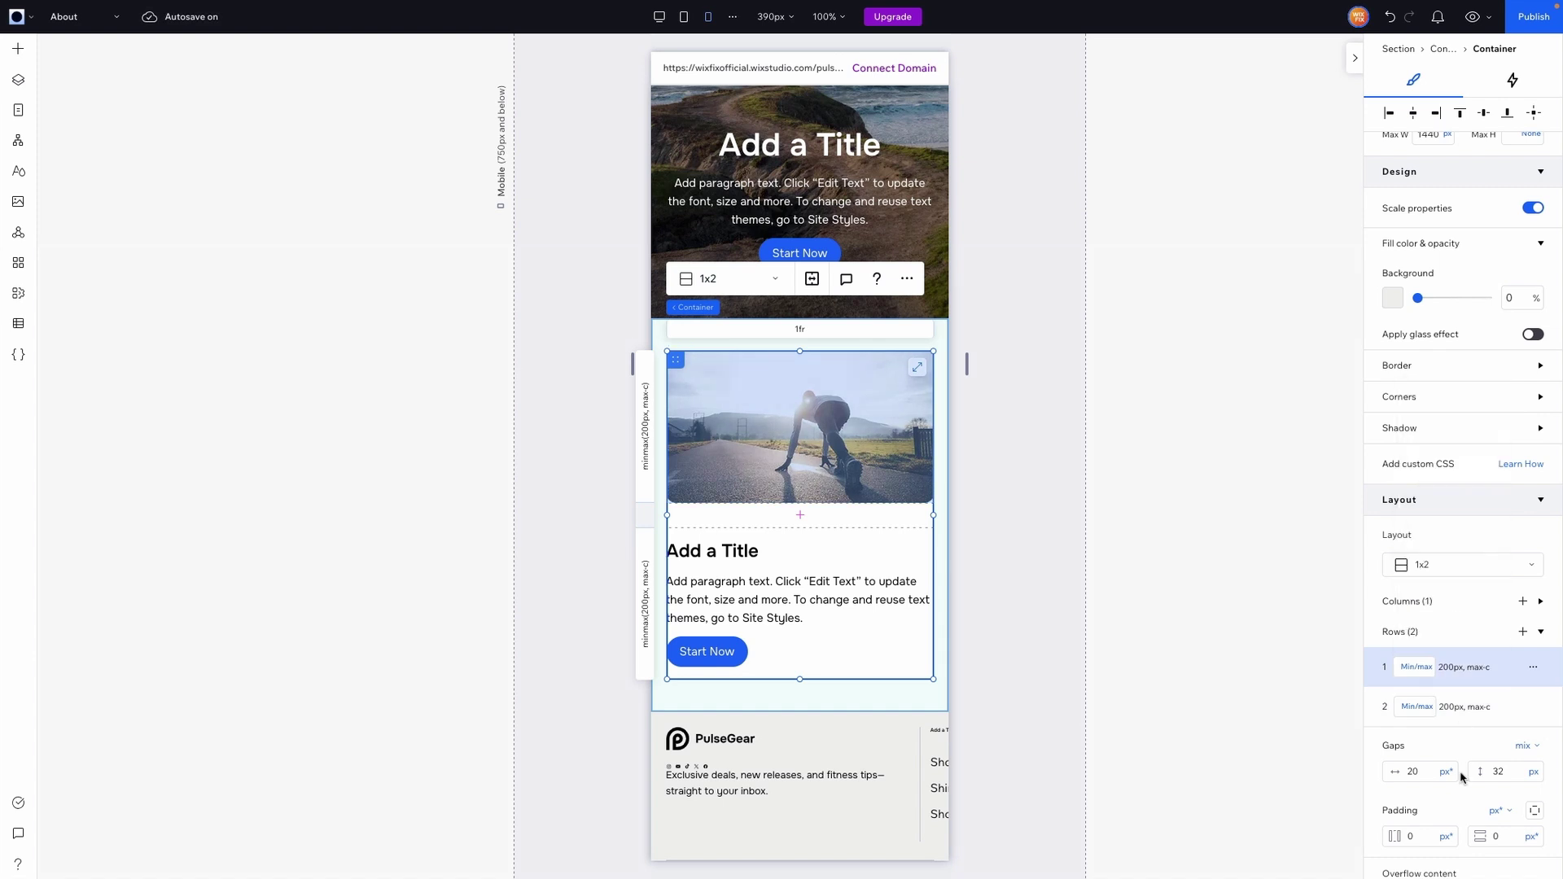
left_click(1421, 707)
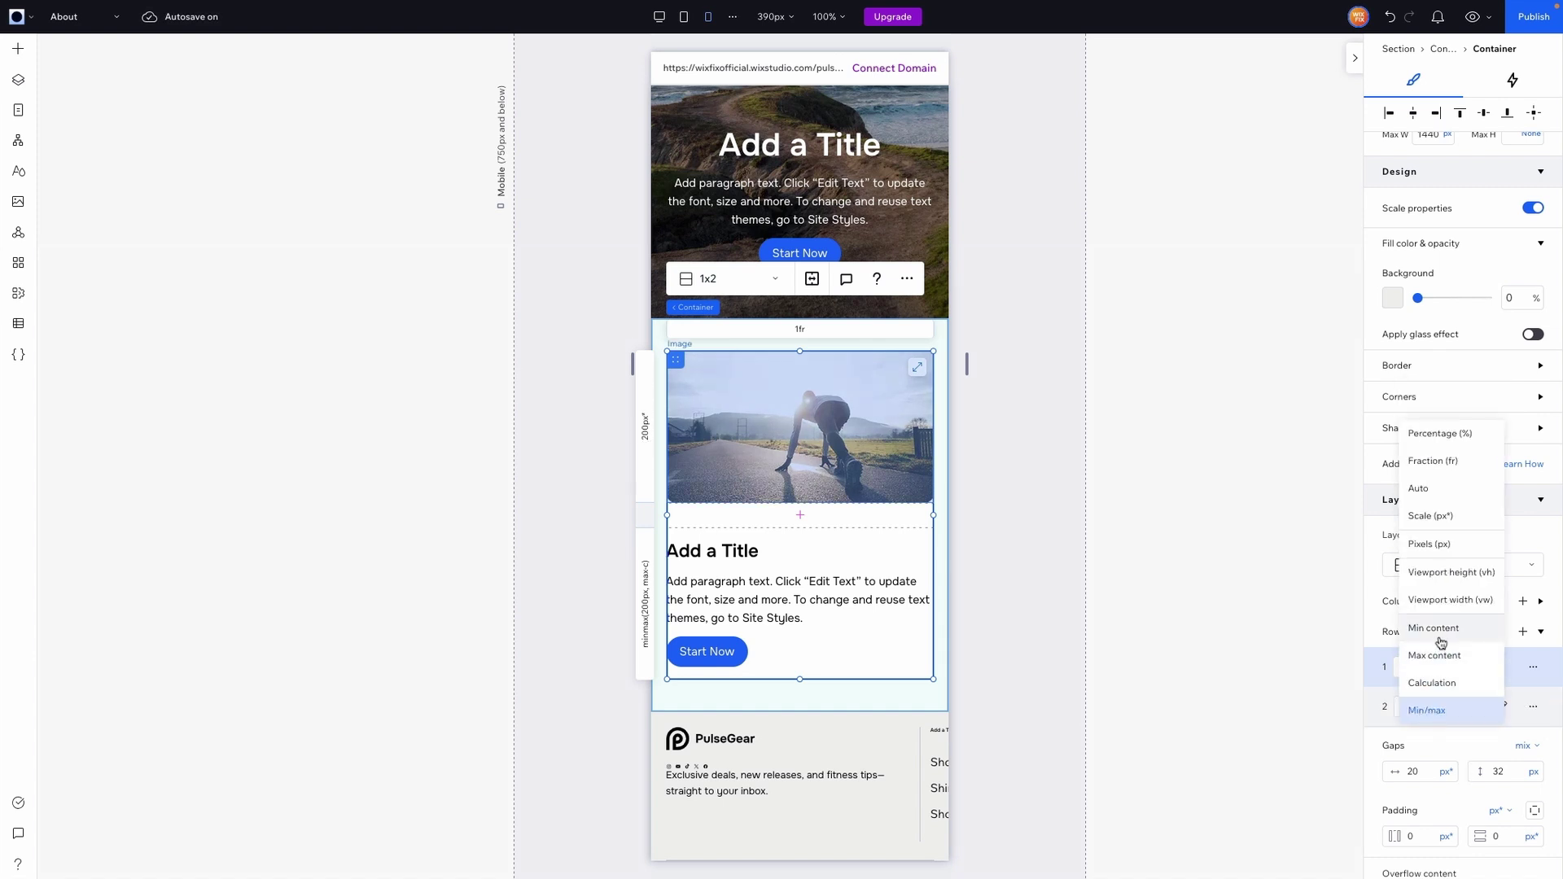
left_click(1413, 660)
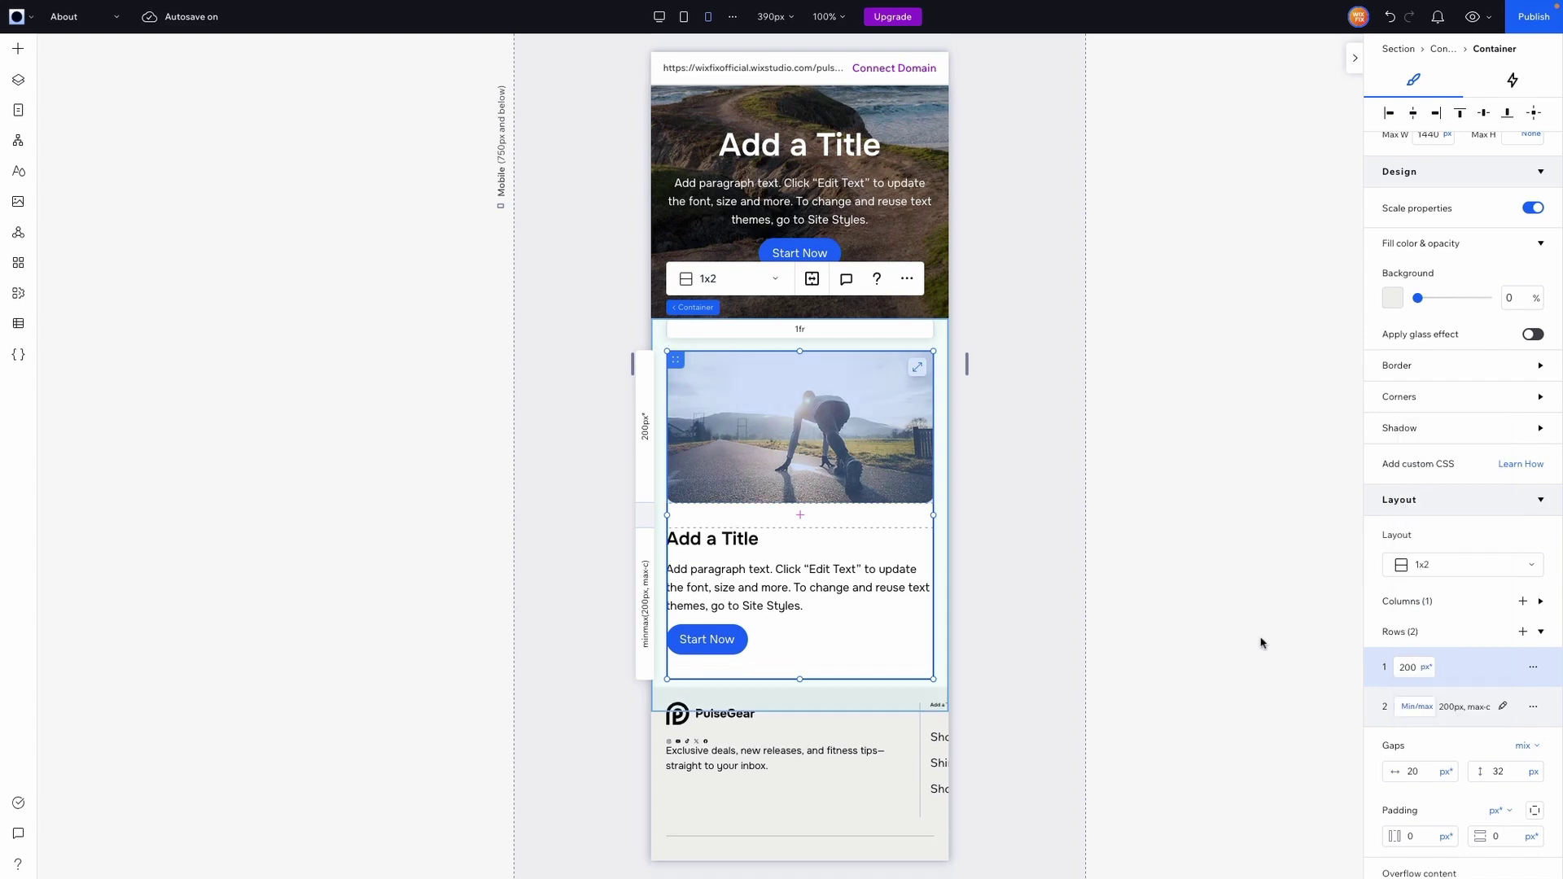
Center-align the items in the second section's text stack on mobile and review the mobile page.
left_click(828, 625)
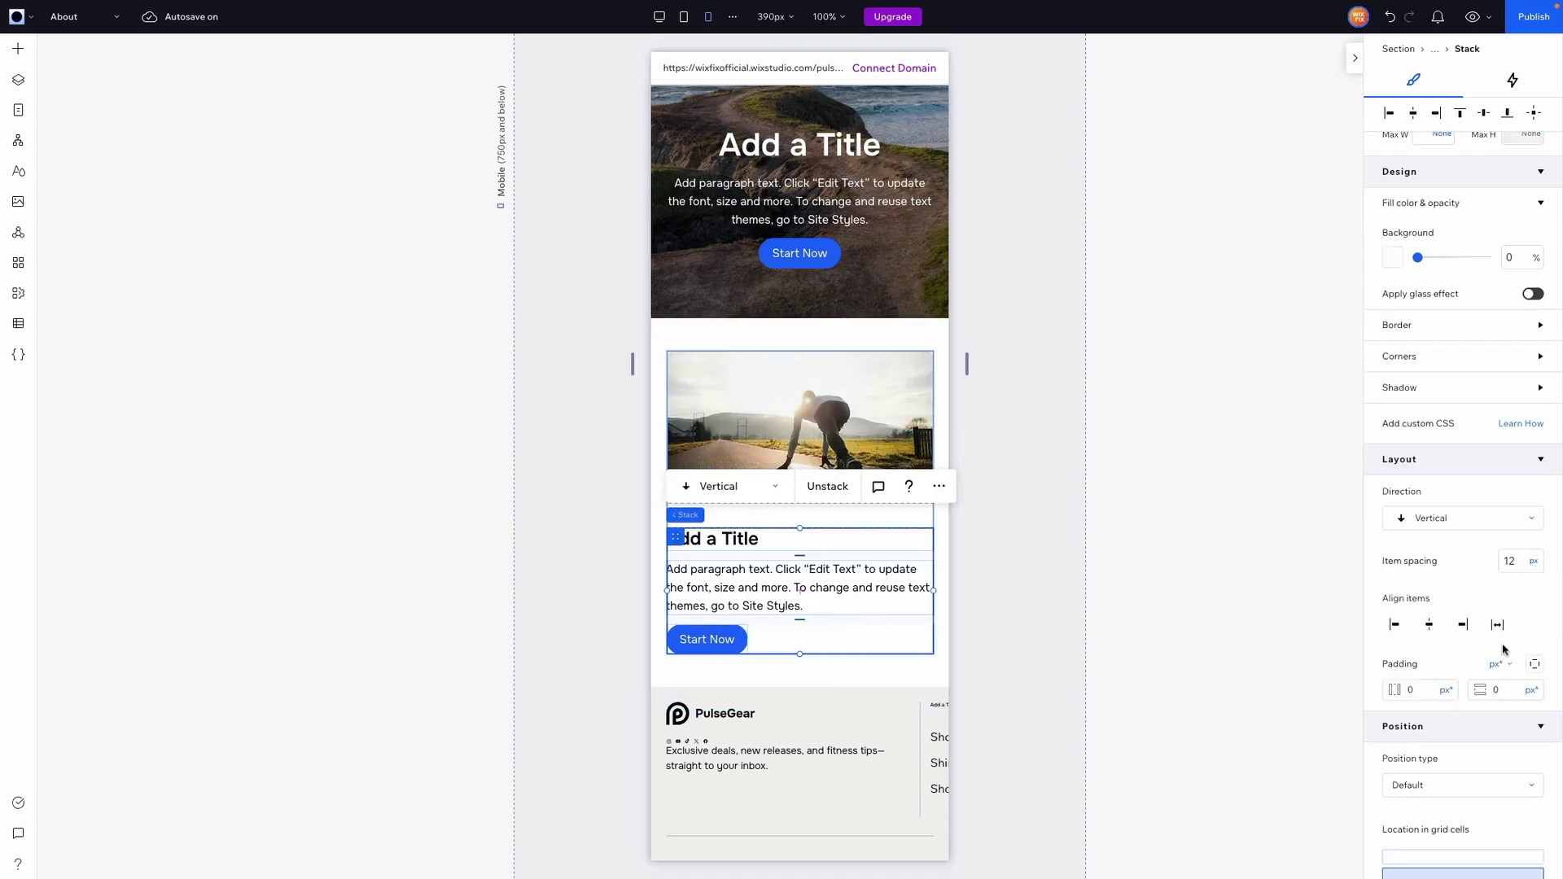
scroll(1050, 379, "up", 1)
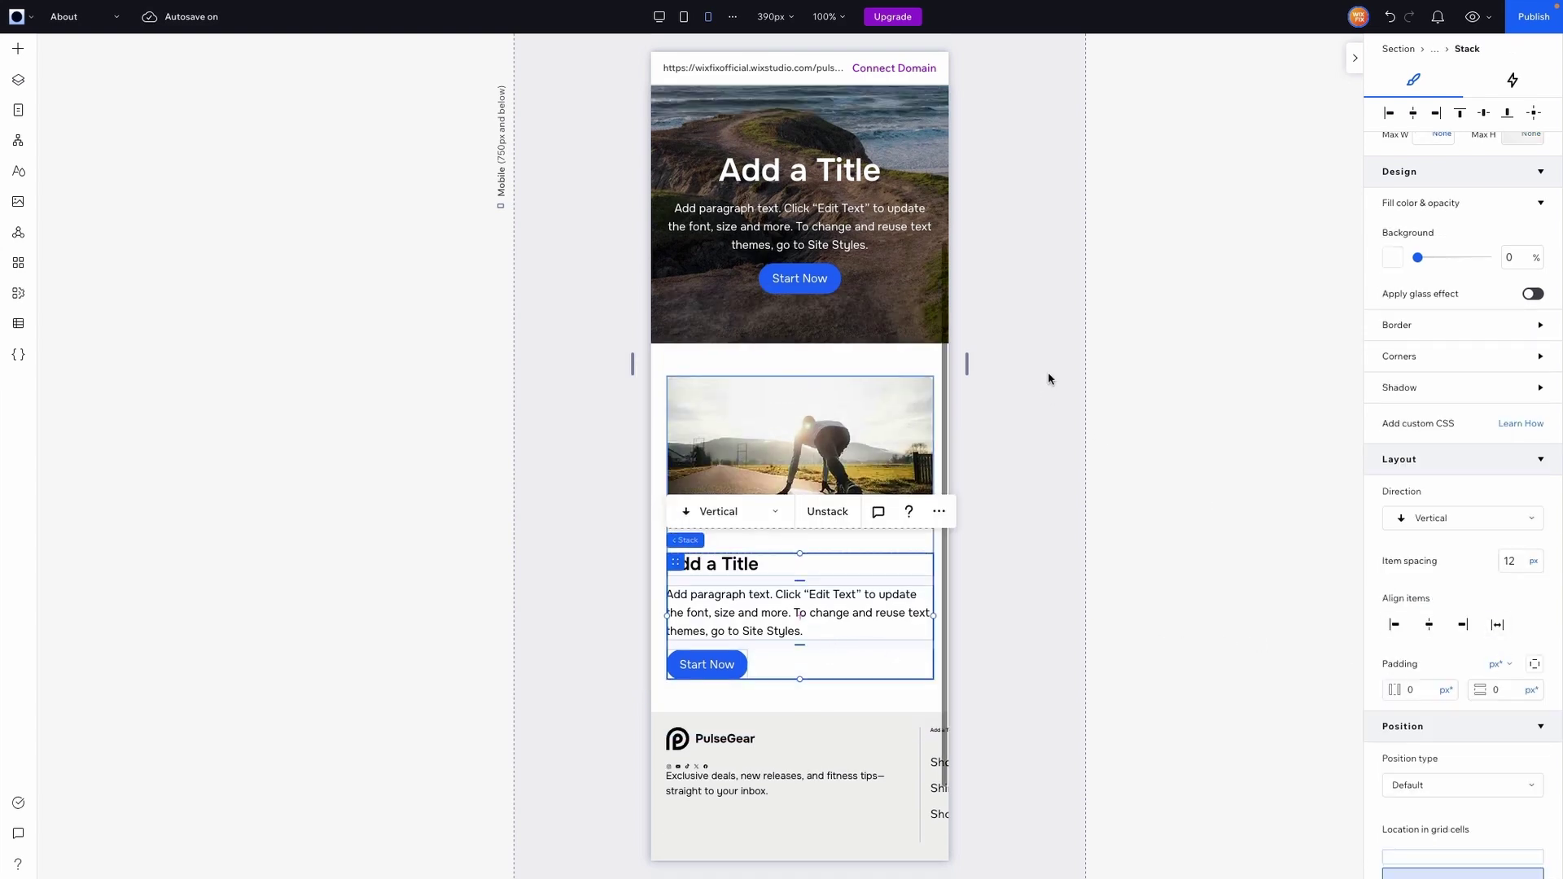
scroll(873, 476, "down", 2)
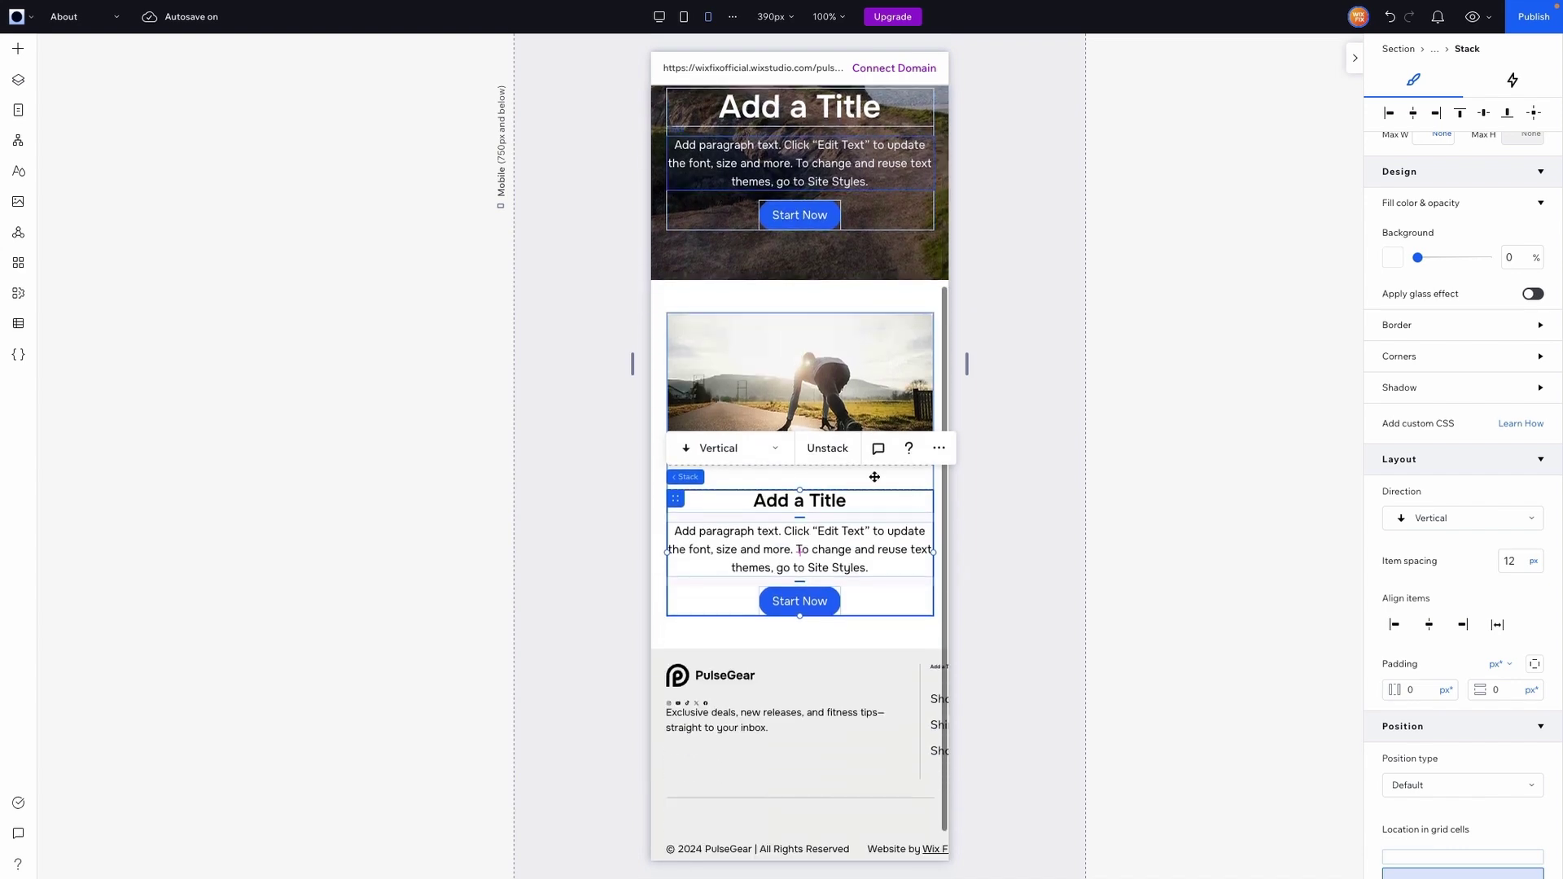
left_click(767, 295)
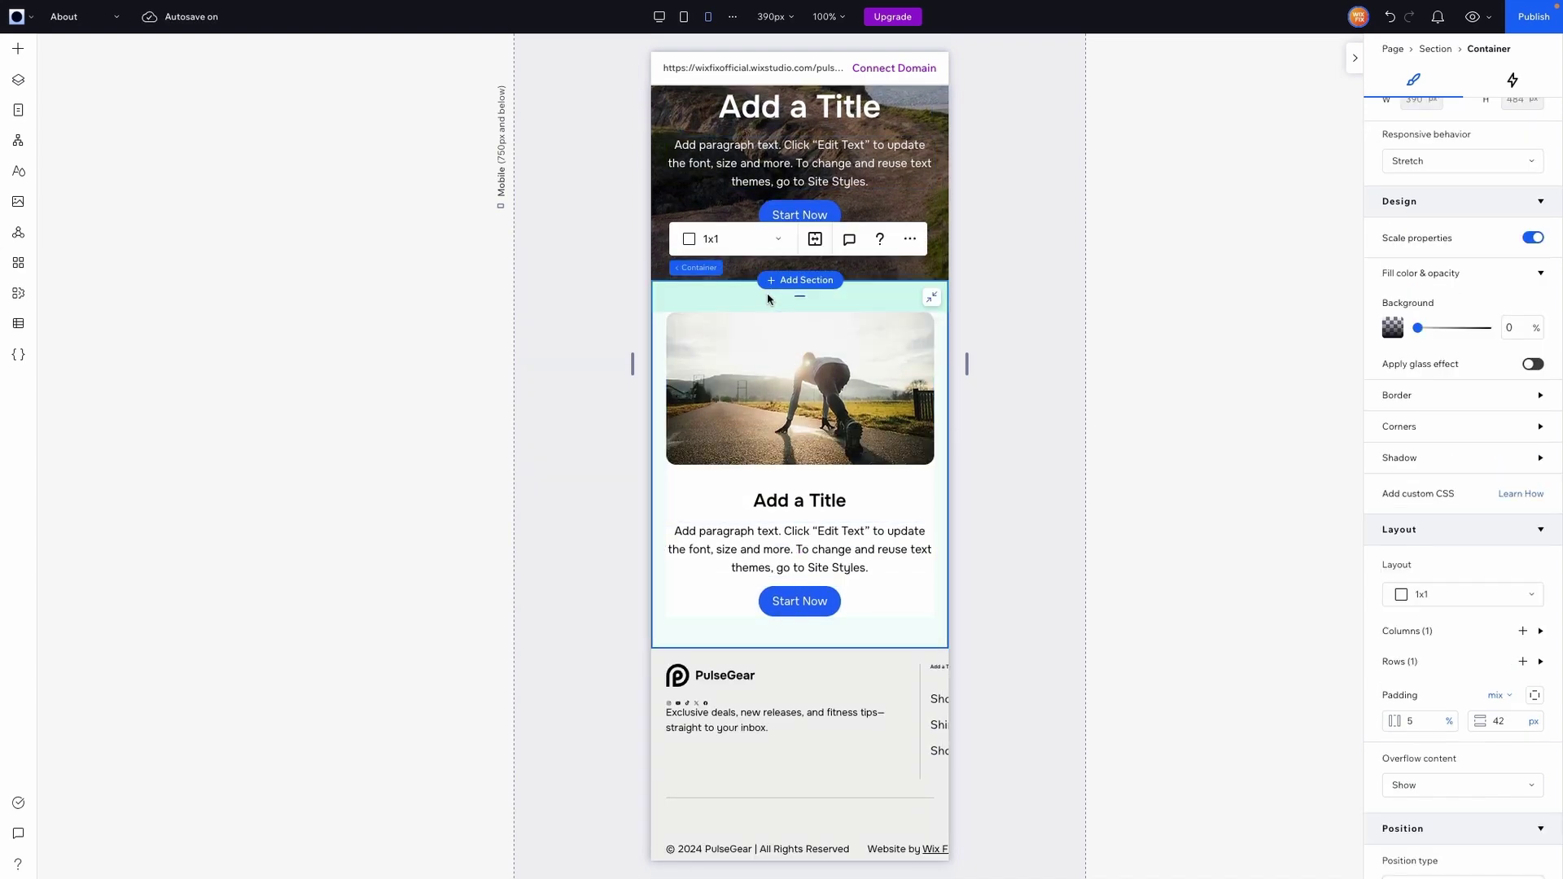
scroll(767, 299, "up", 5)
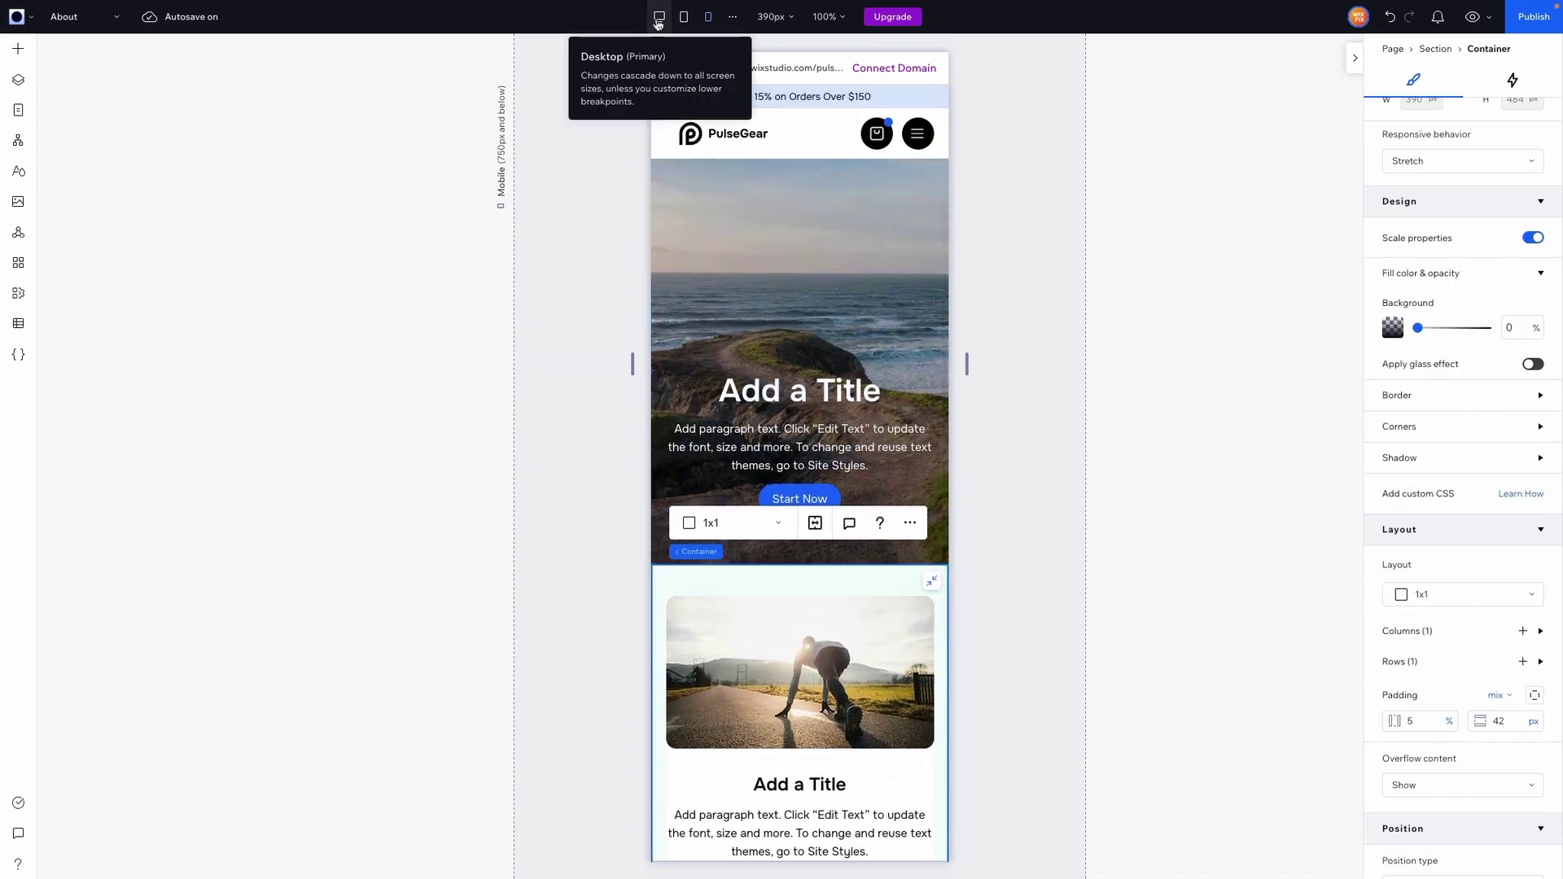
Return to the desktop breakpoint and add the saved blank section asset between the image-and-text section and the footer.
left_click(658, 18)
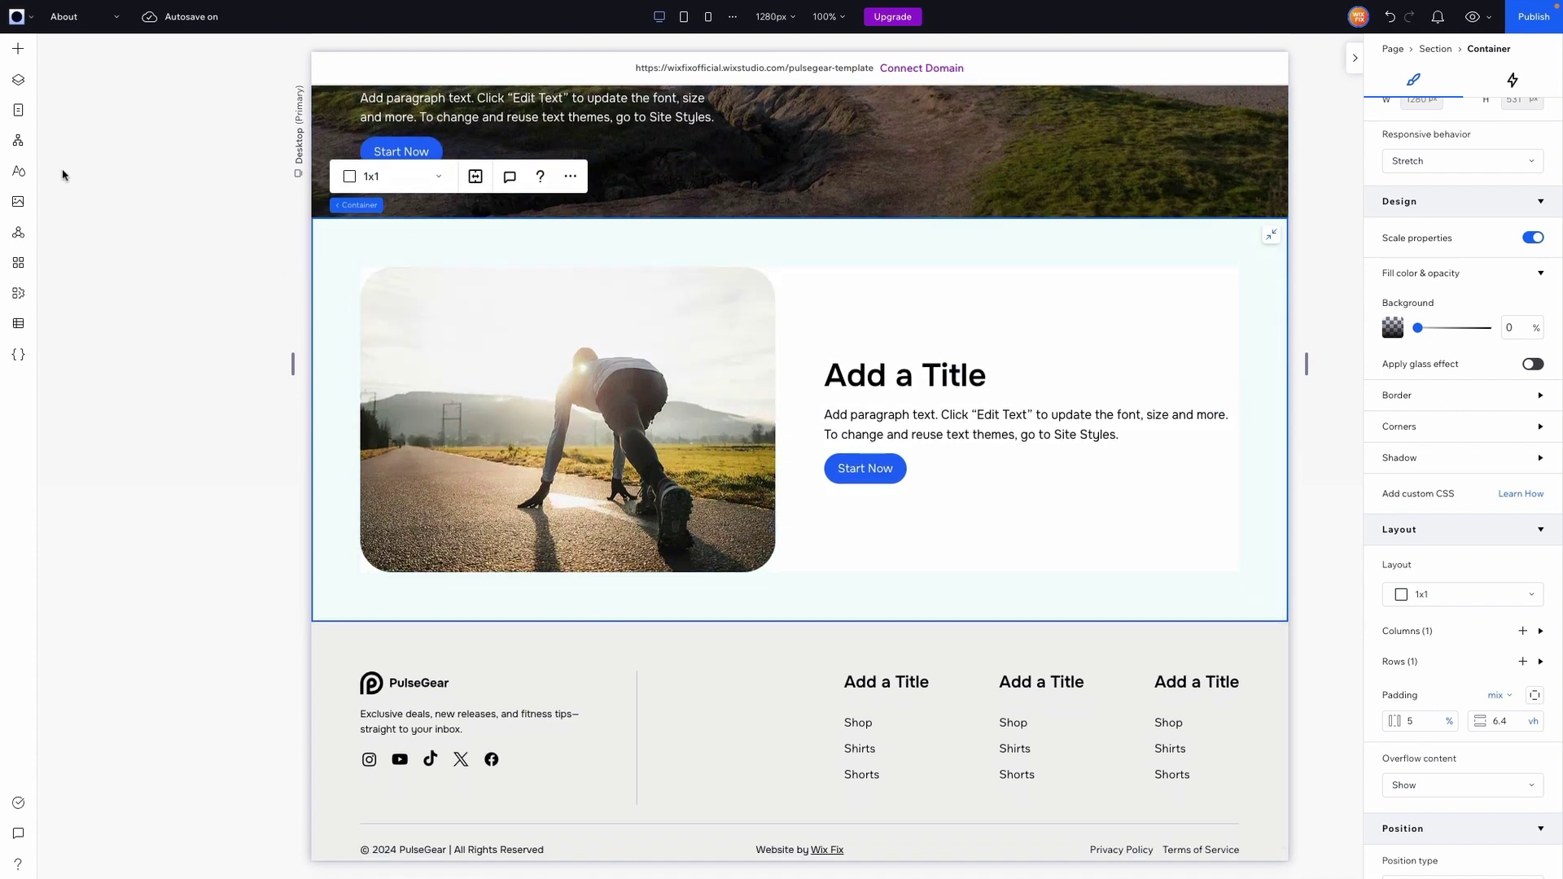
left_click(18, 49)
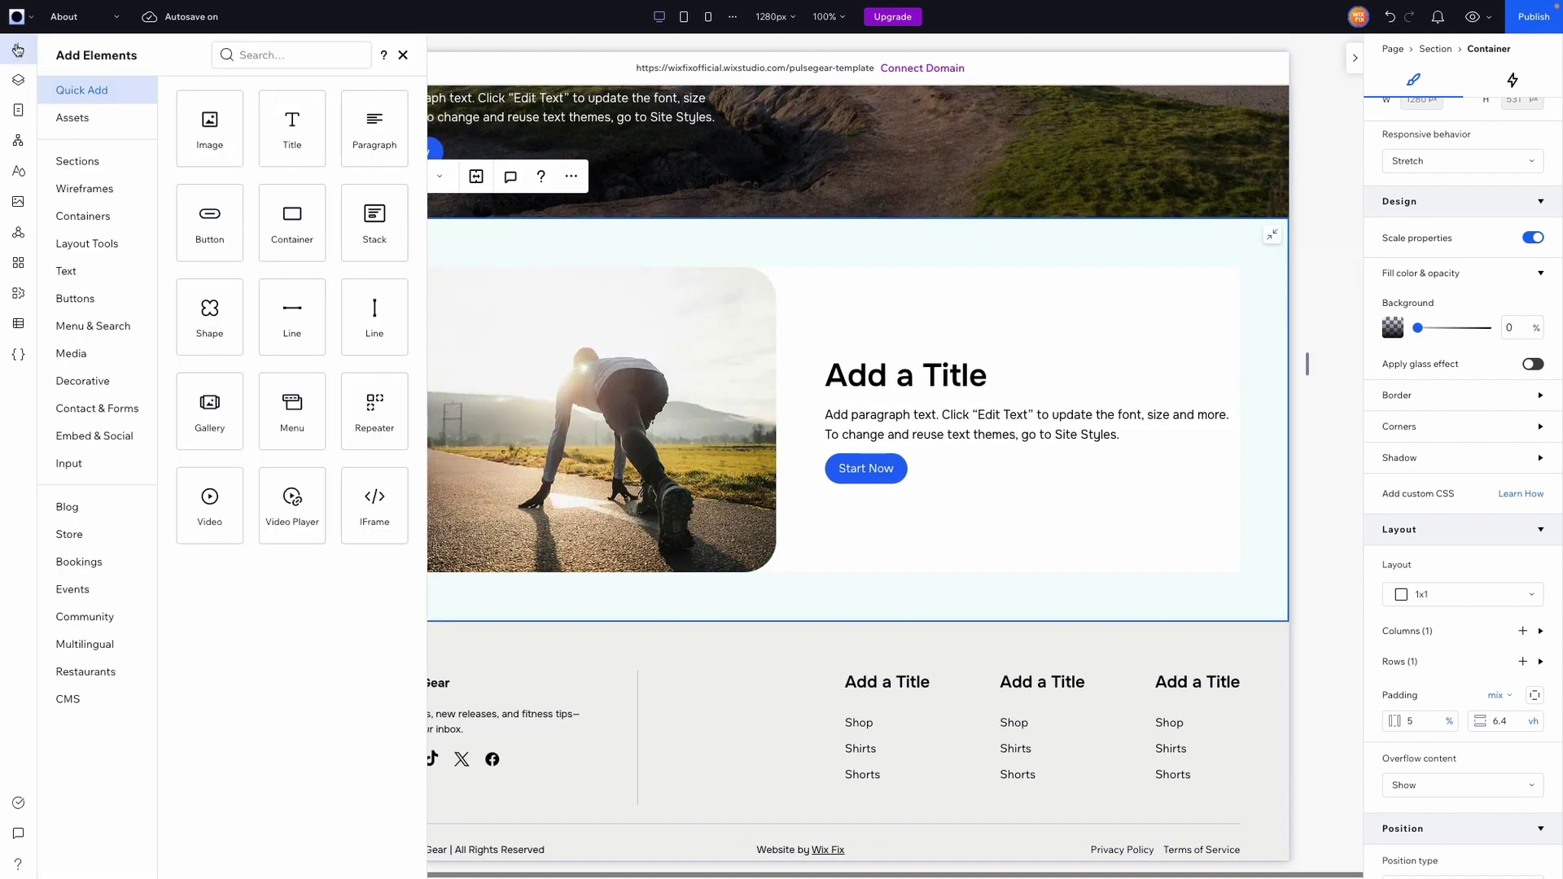
left_click(95, 119)
left_click_drag(374, 255, 863, 611)
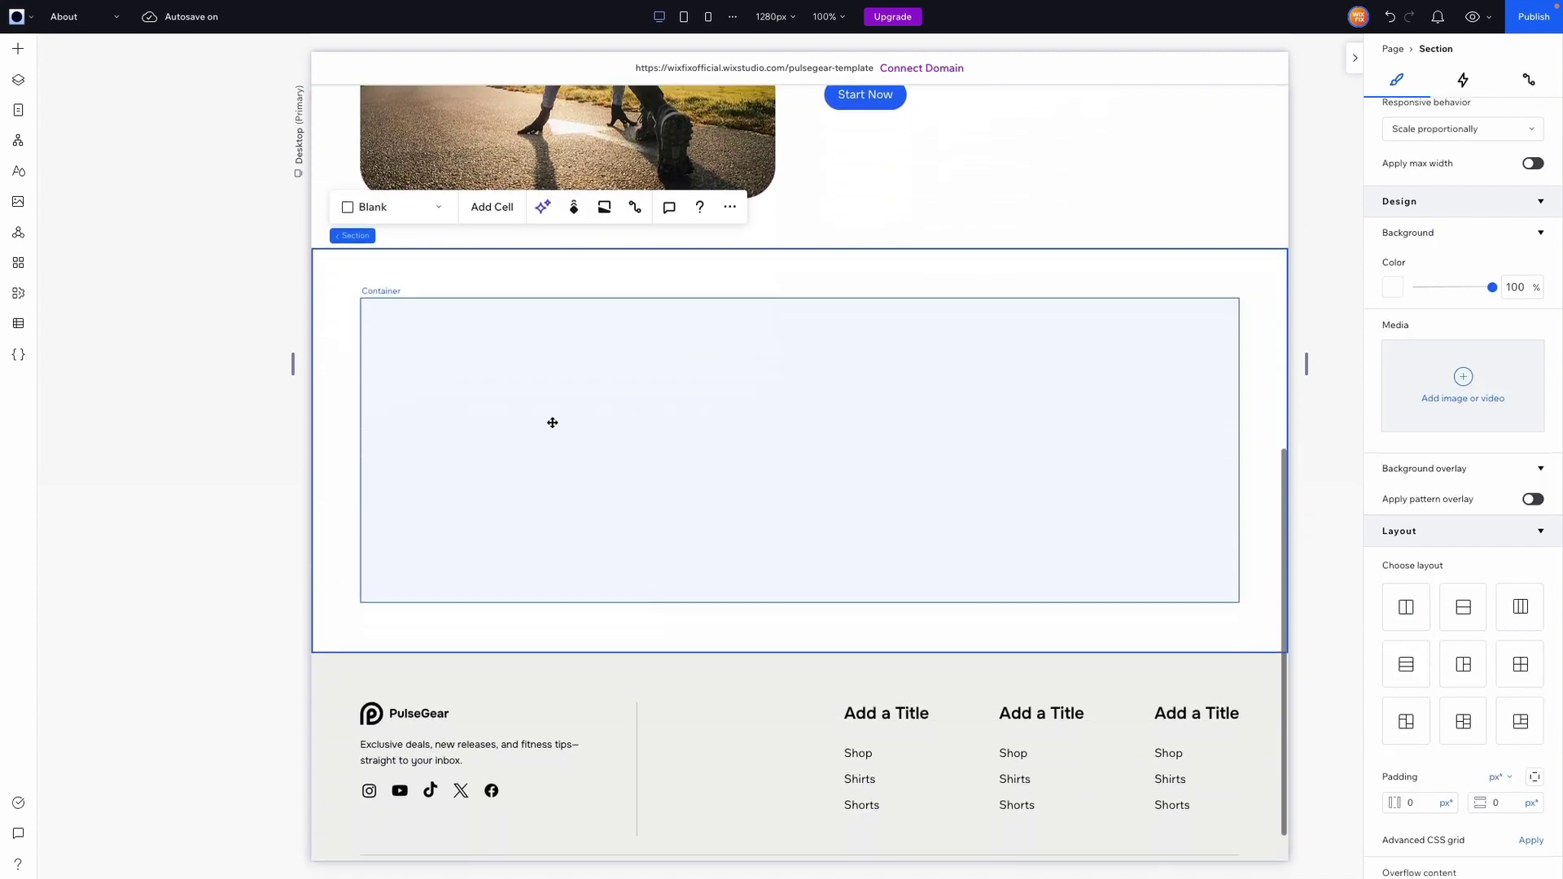
Give the new section's inner container a 1x2 layout with a vertical gap of 64 px*.
left_click(552, 422)
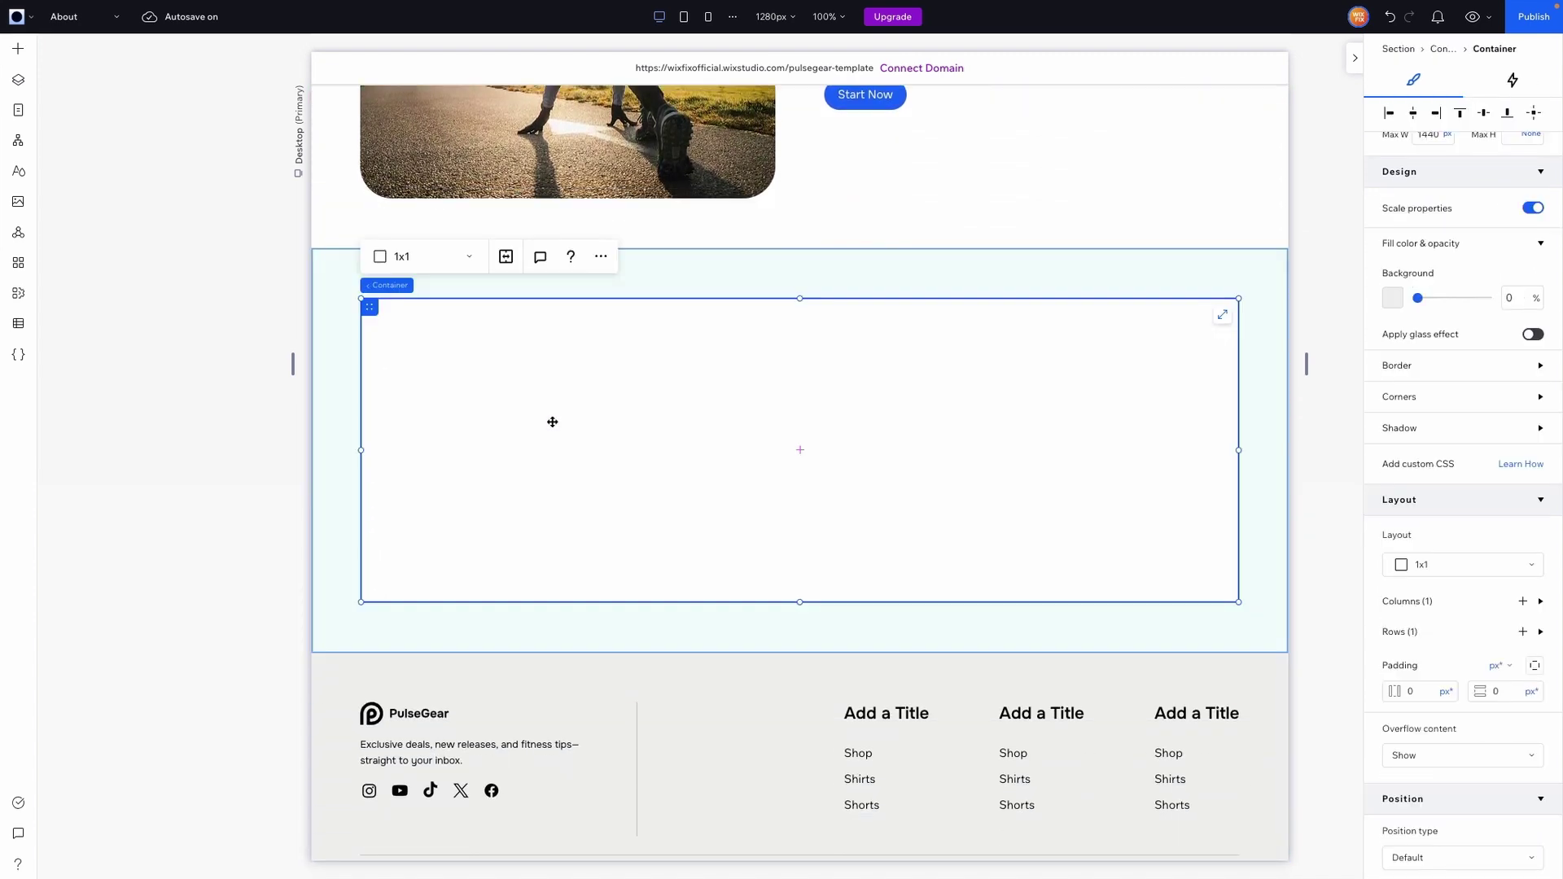
left_click(416, 259)
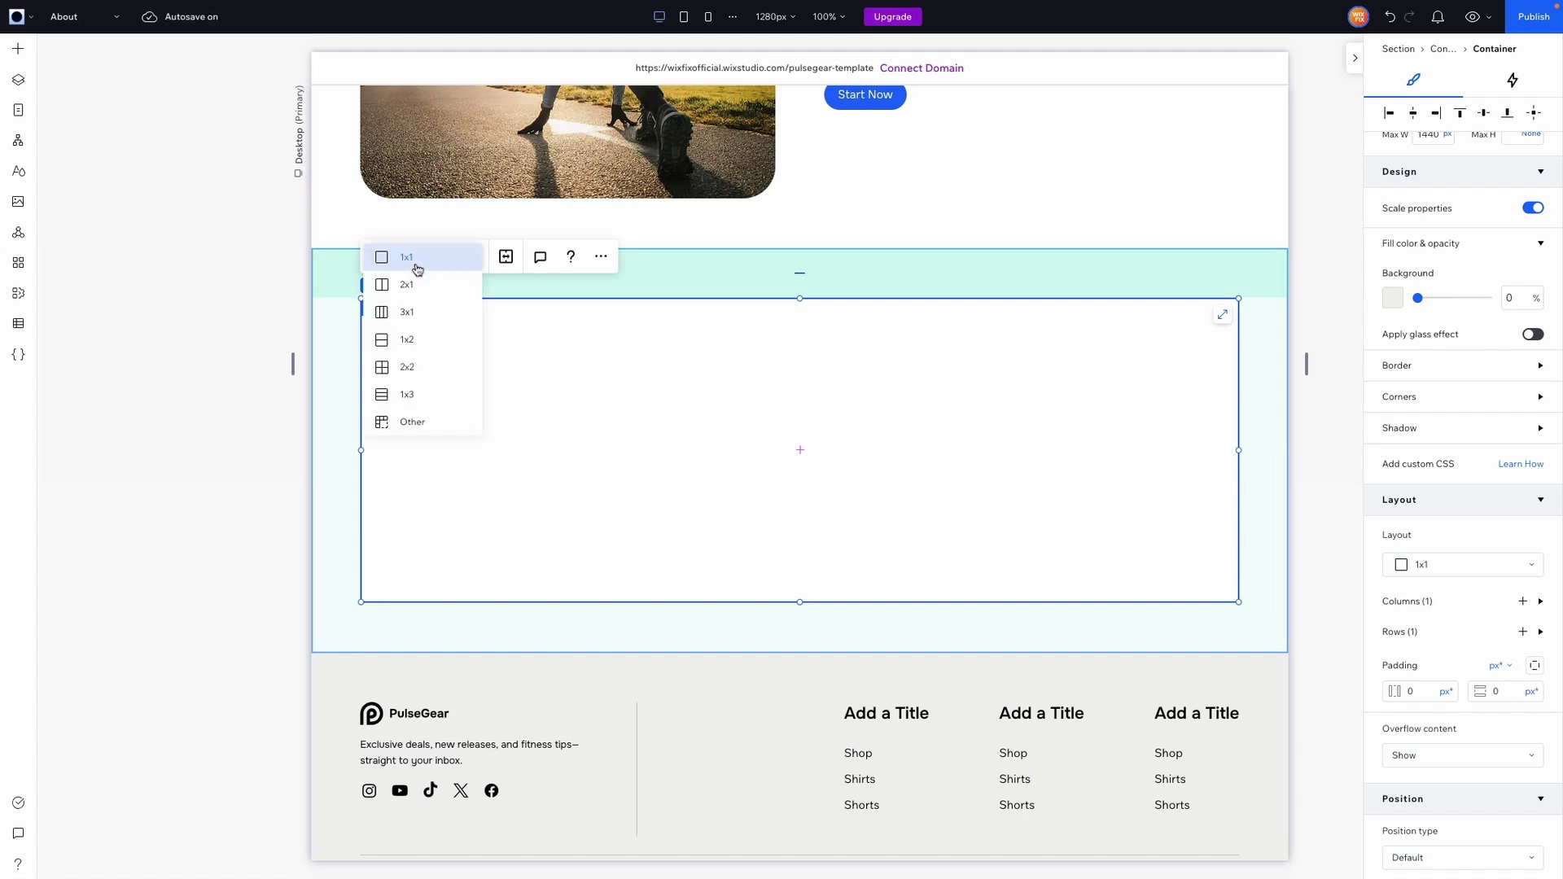
left_click(428, 343)
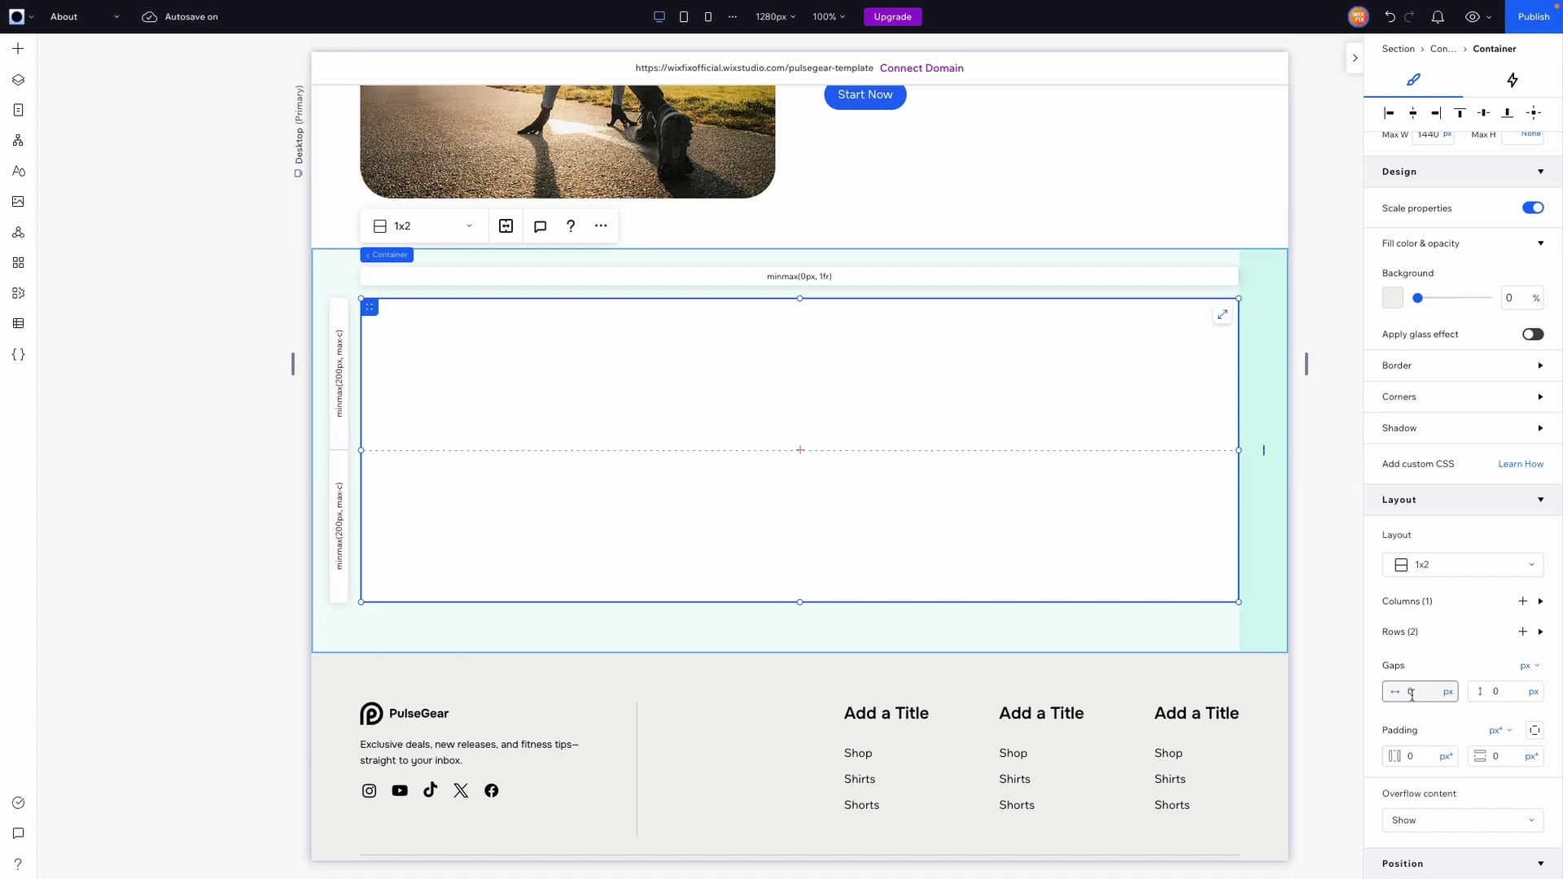
left_click(1497, 694)
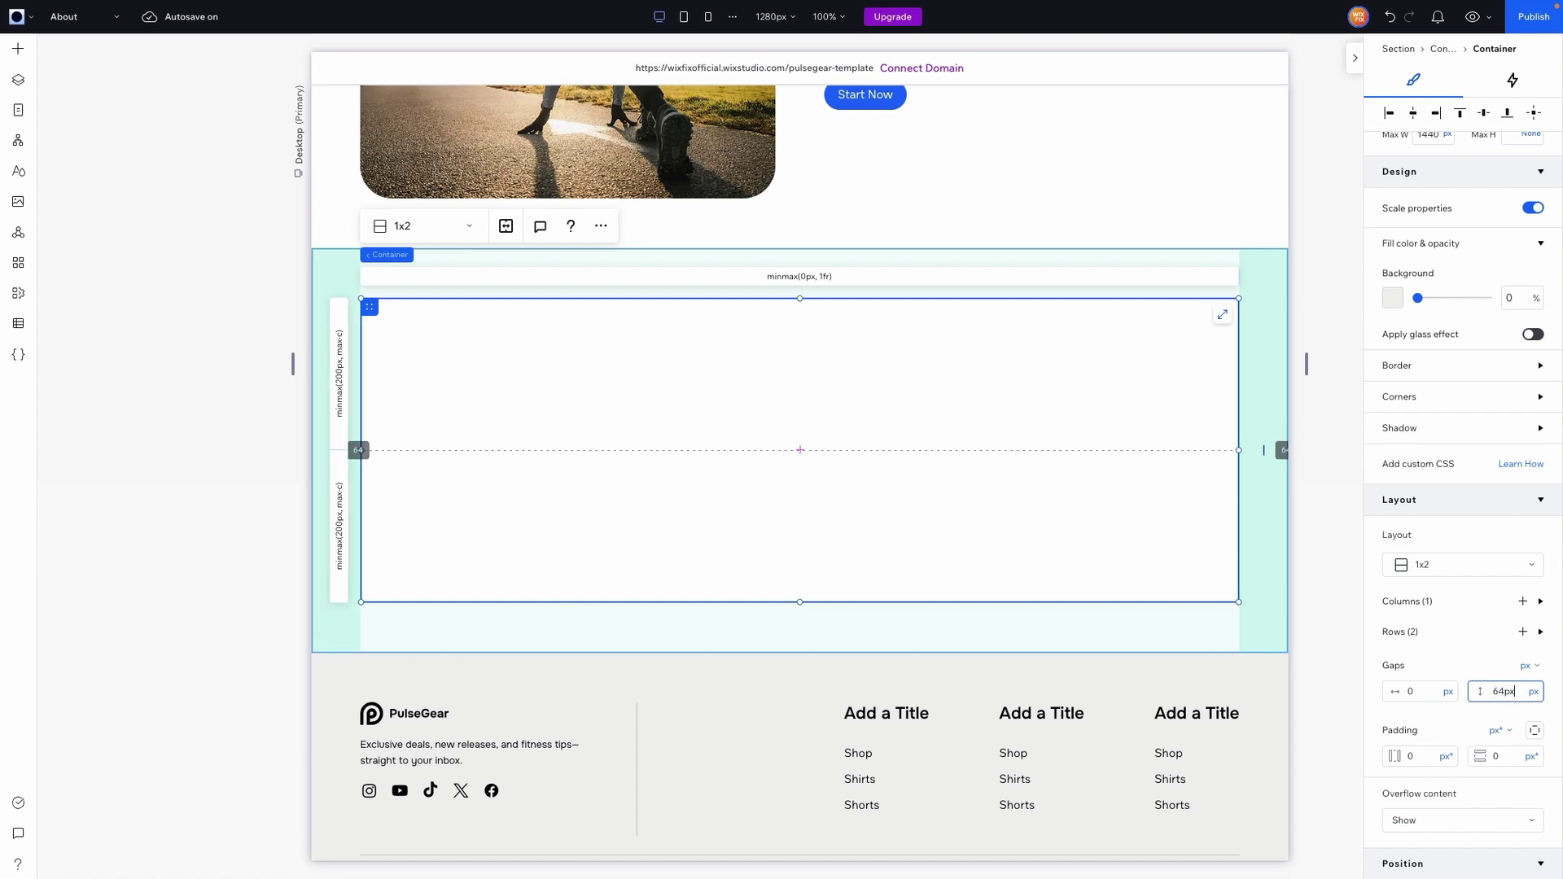
key("Return")
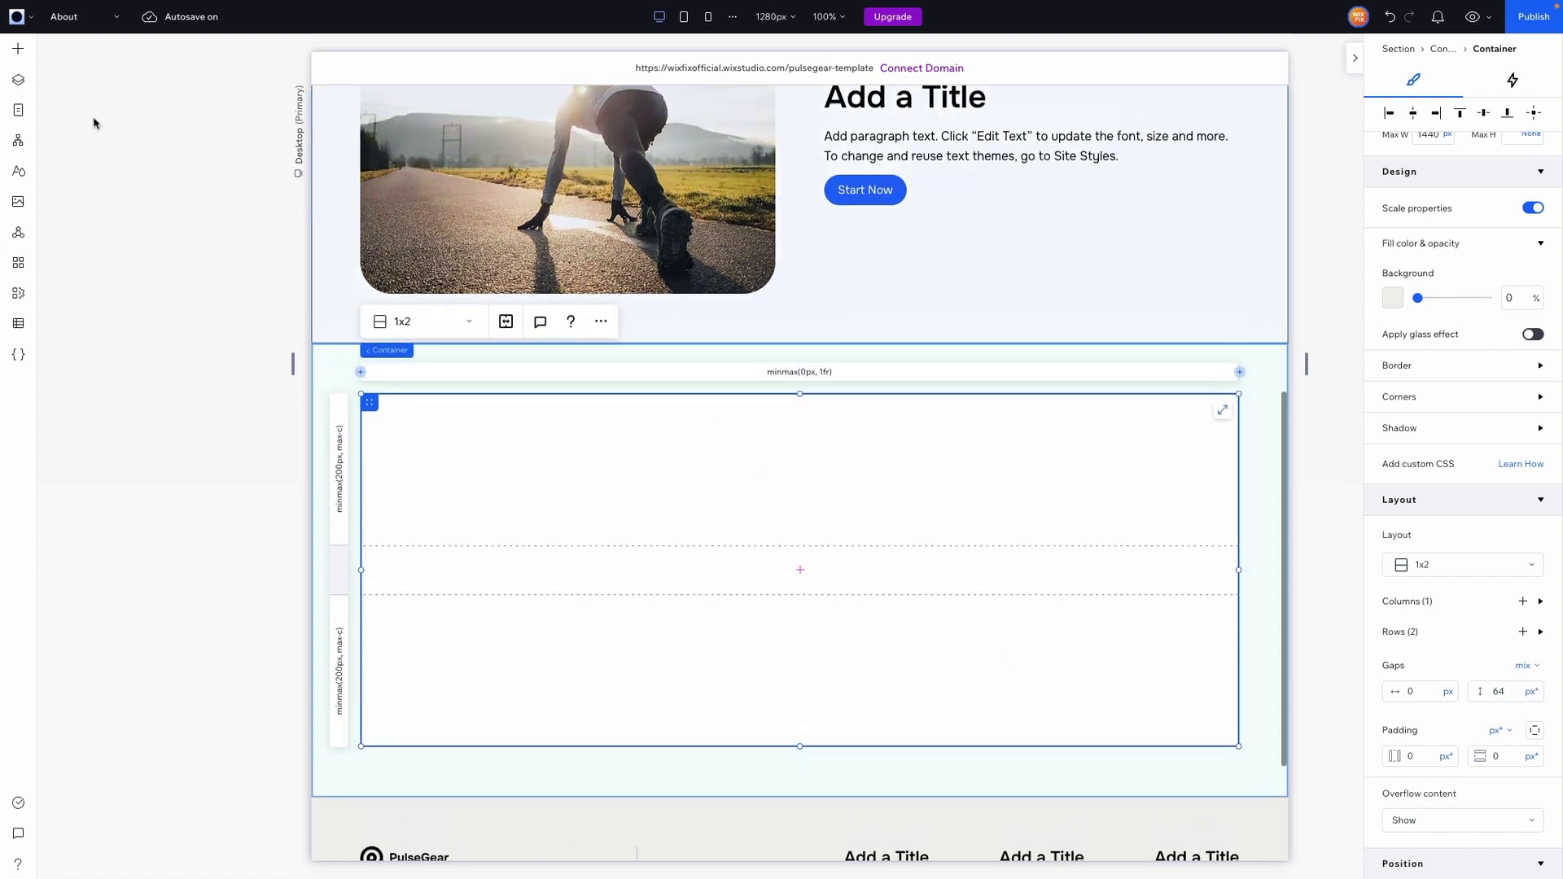
Copy the second section's text stack and paste it into the new section's container.
scroll(895, 203, "up", 1)
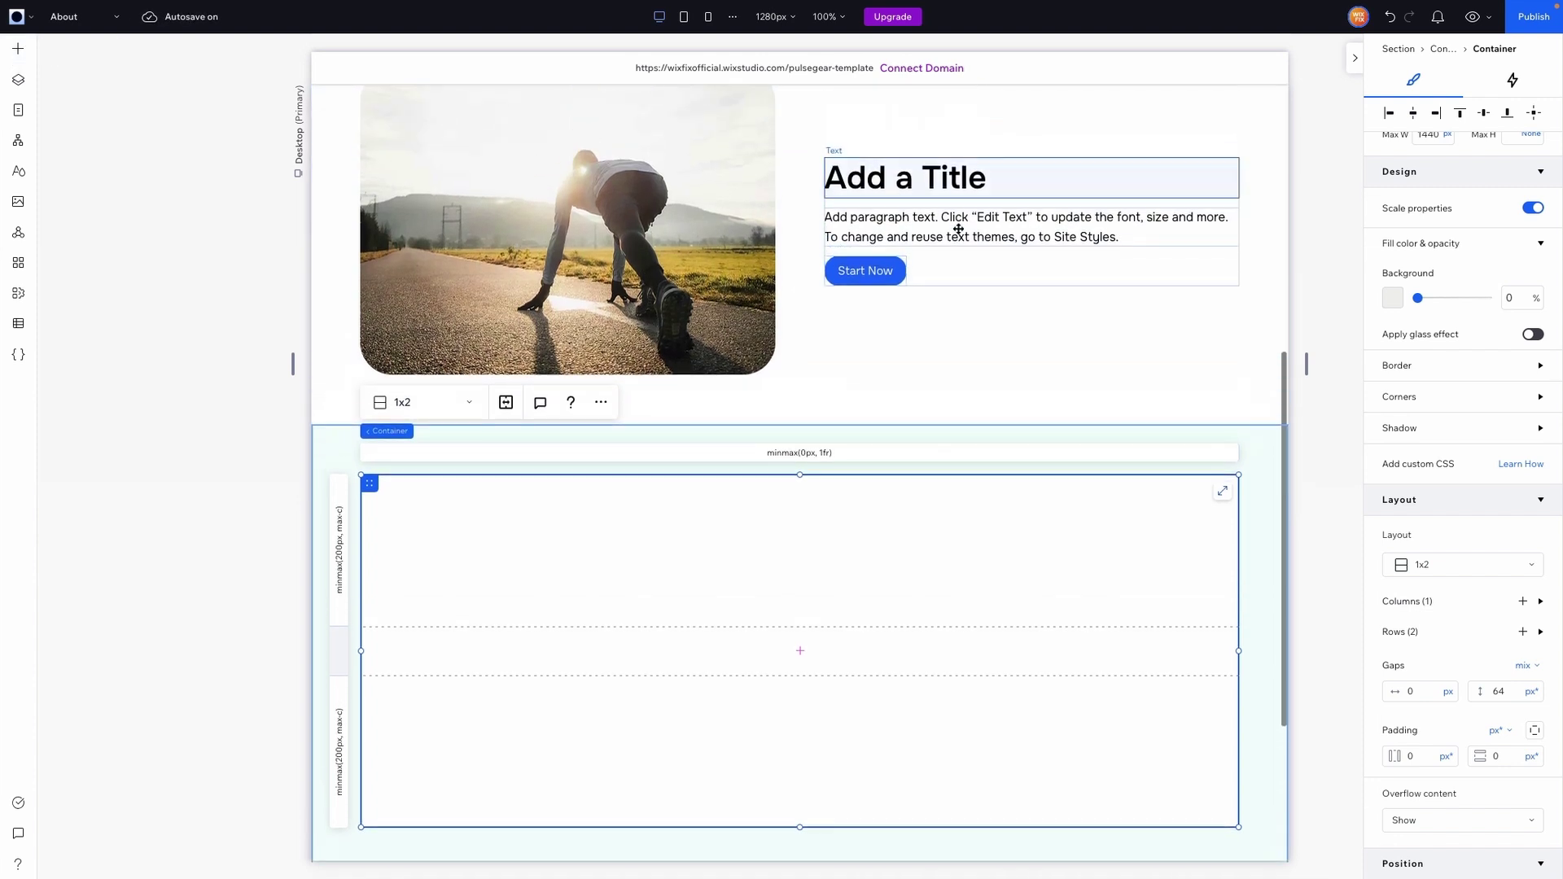
left_click(980, 270)
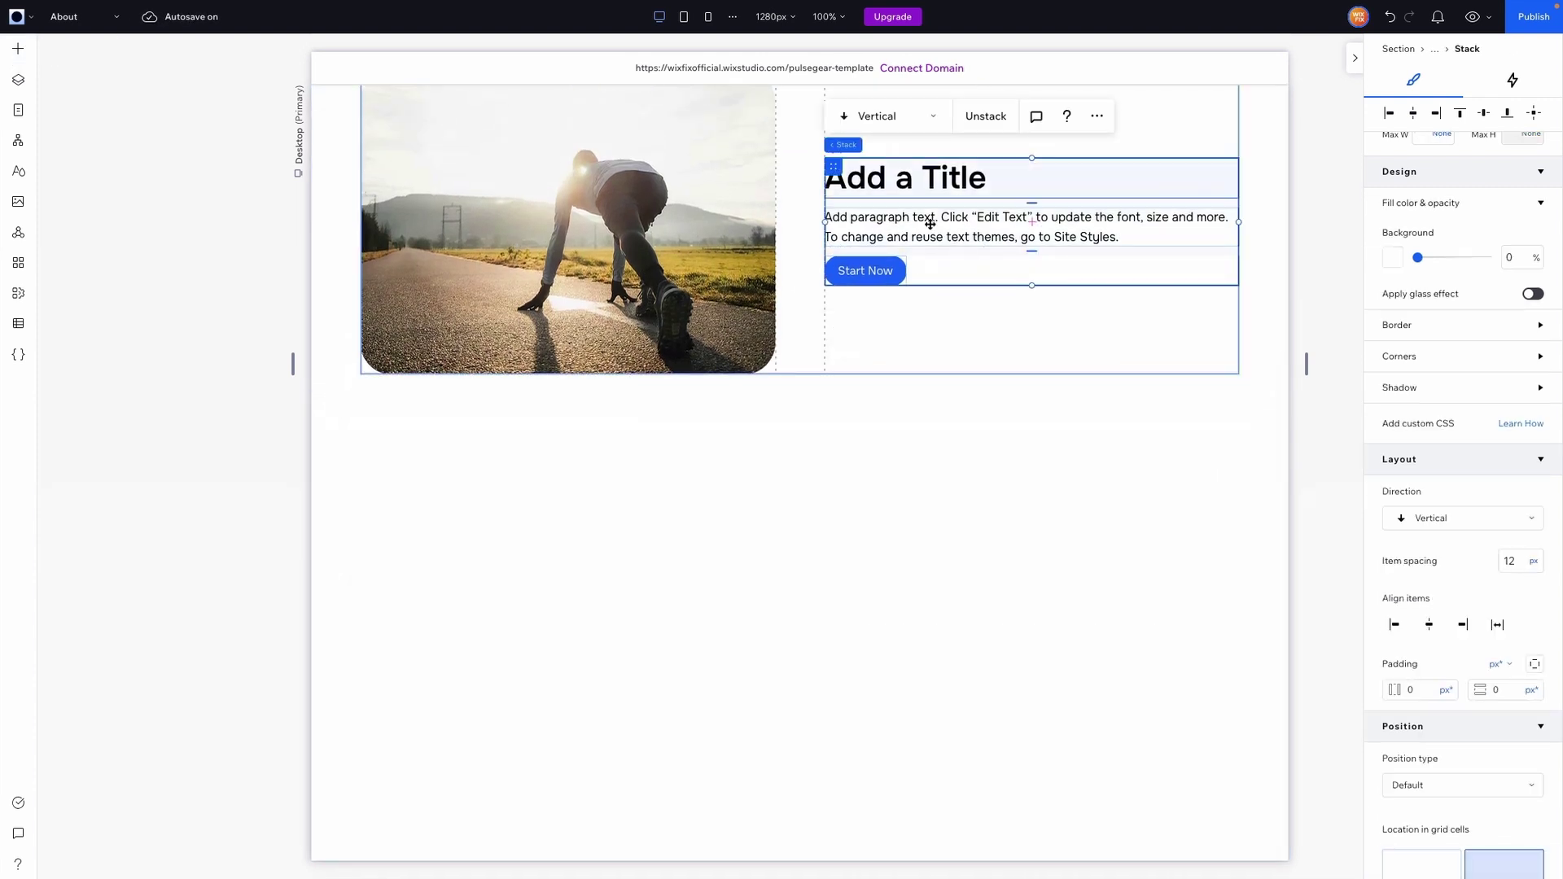
scroll(814, 309, "down", 2)
left_click(707, 360)
right_click(687, 361)
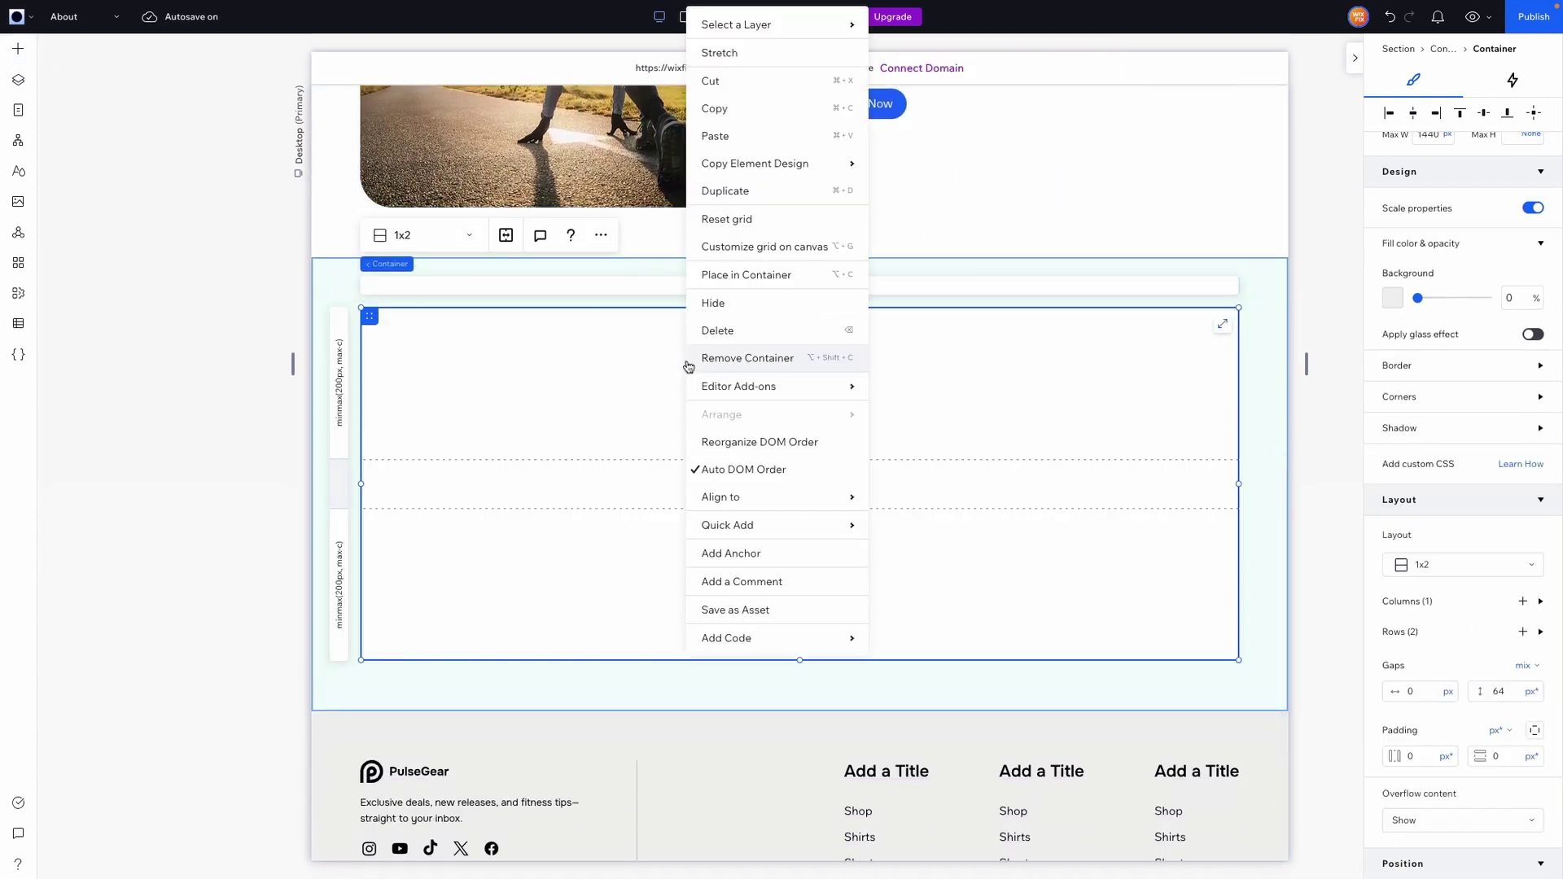
left_click(756, 137)
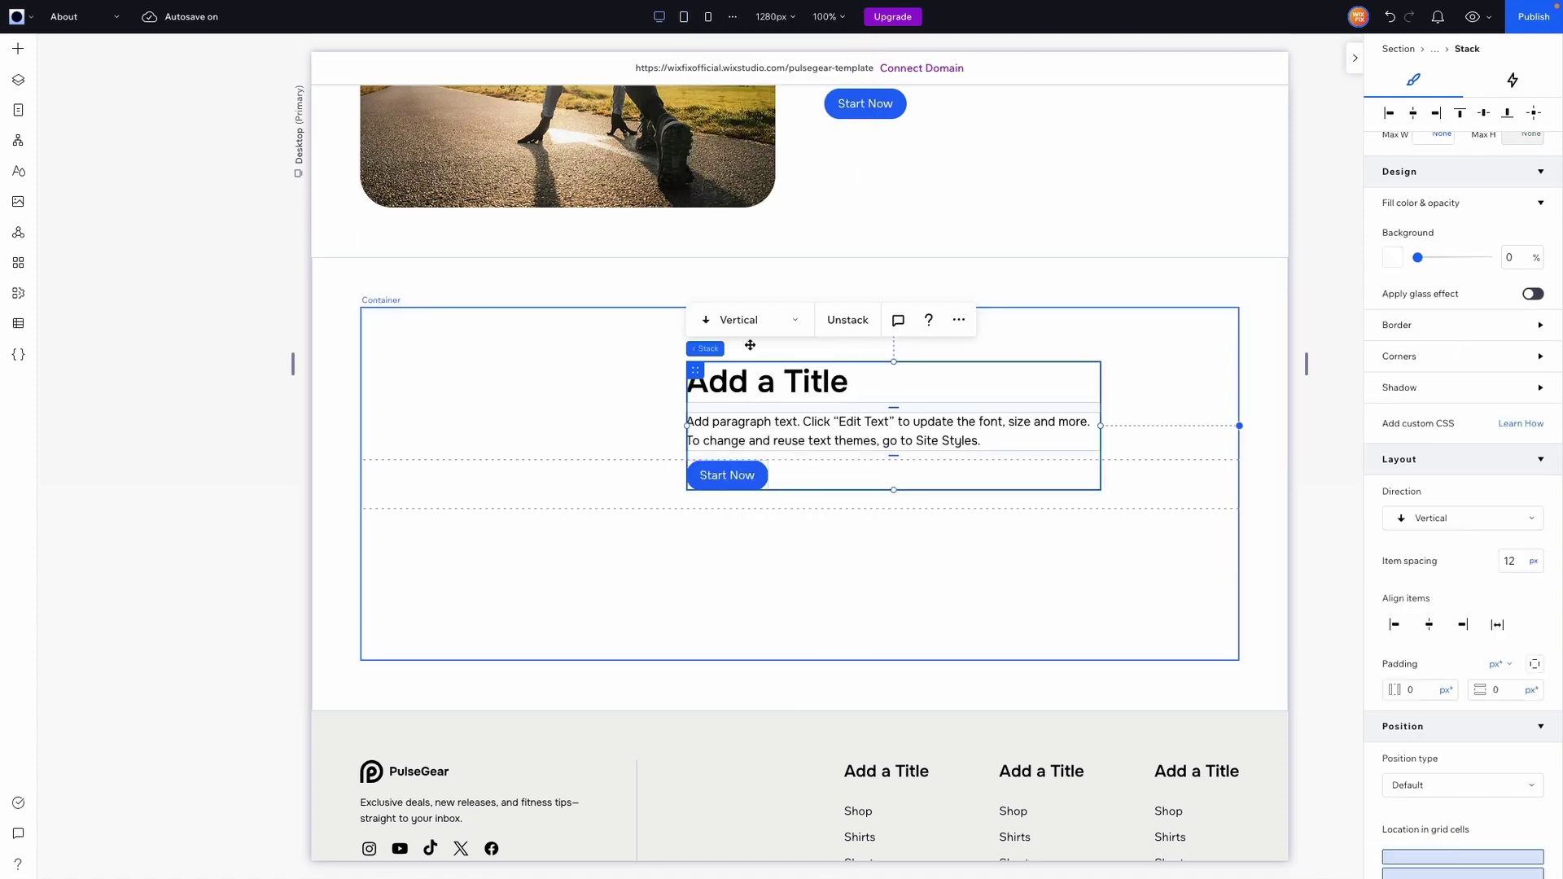
Move the pasted stack to the middle of the container's top row and center-align its items.
left_click_drag(695, 371, 600, 337)
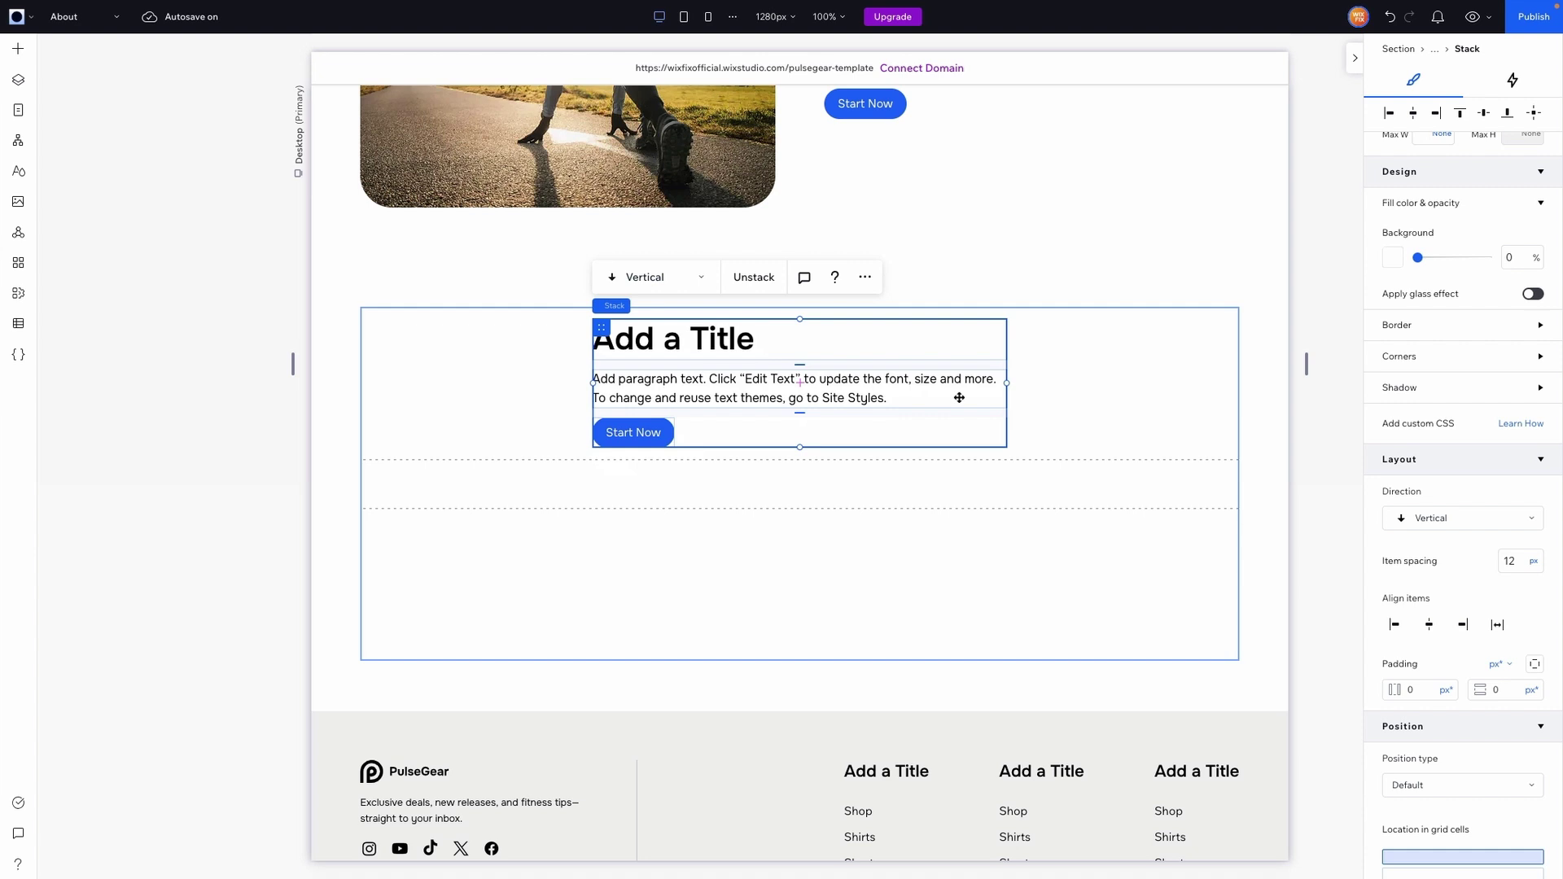
left_click(1429, 625)
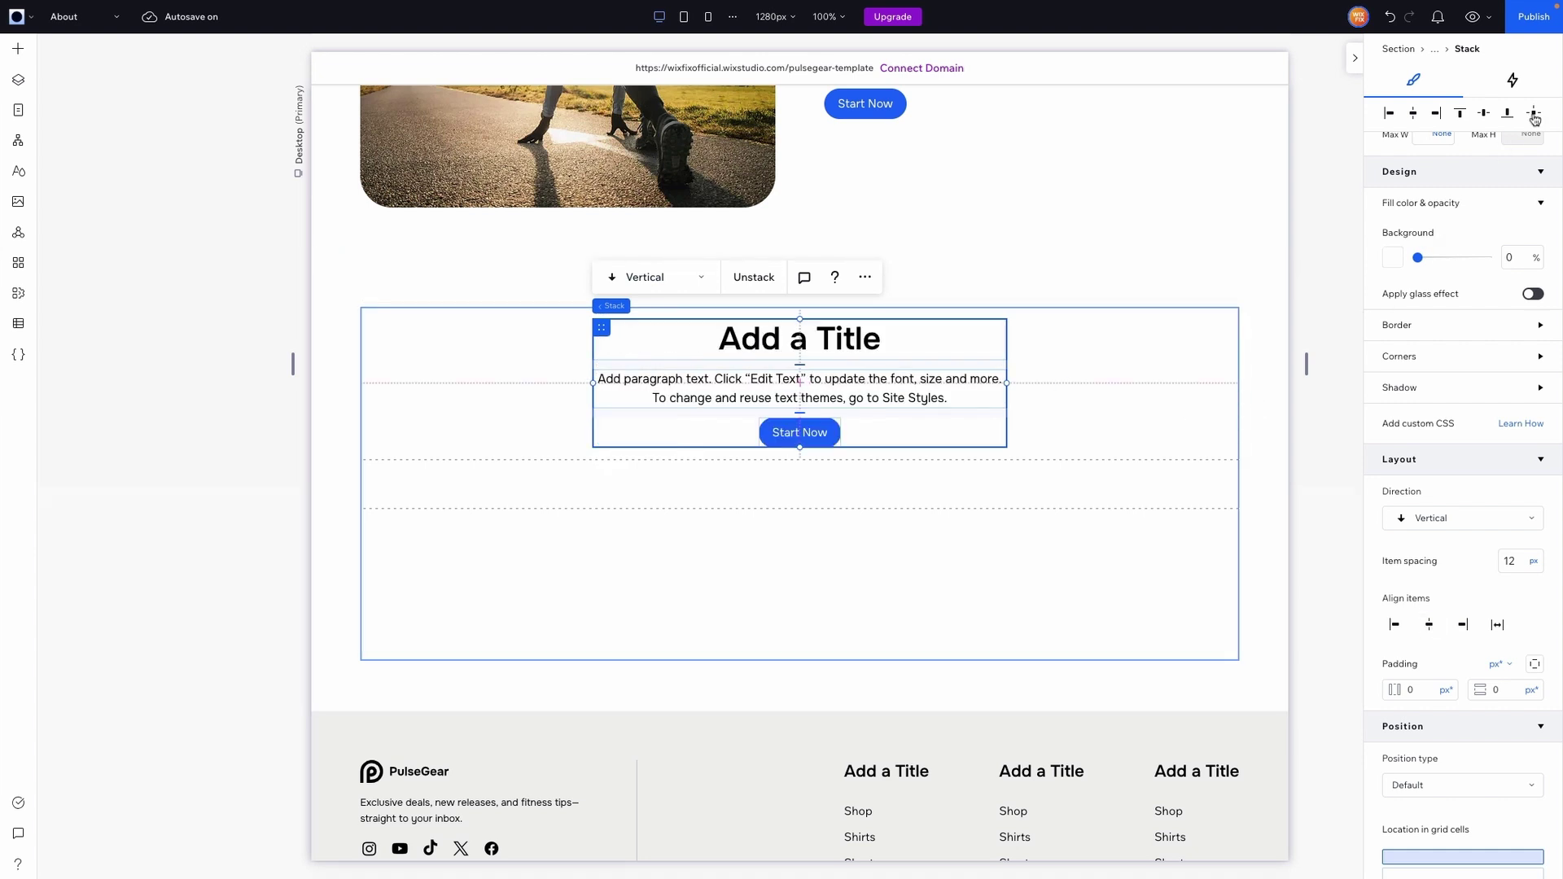
left_click(1144, 391)
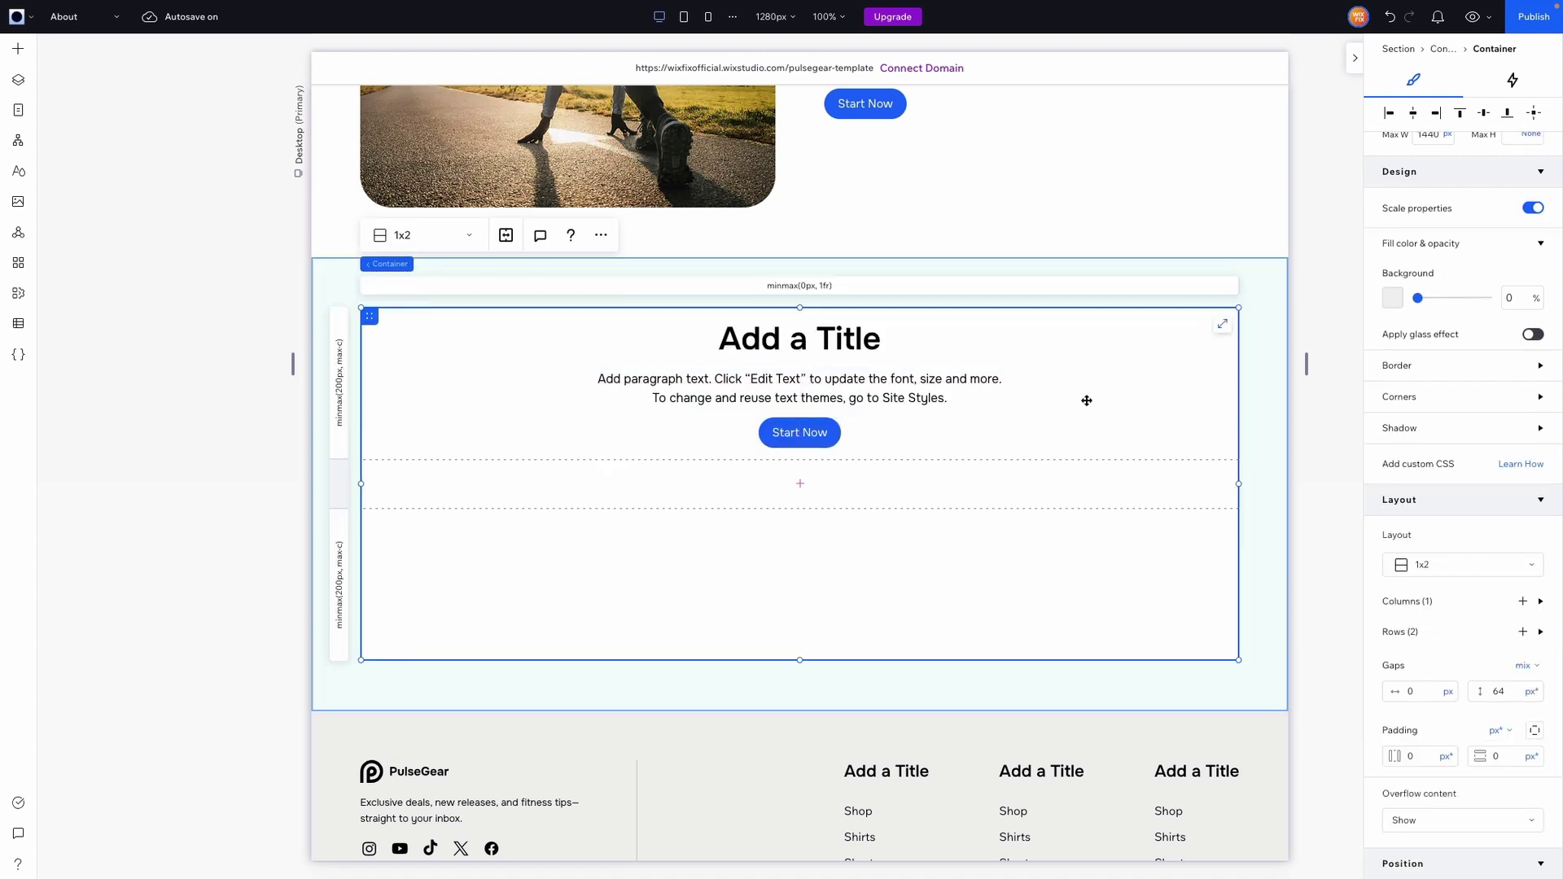
Set the height of the container's first row, holding the text stack, to Max content.
left_click(338, 383)
left_click(1417, 668)
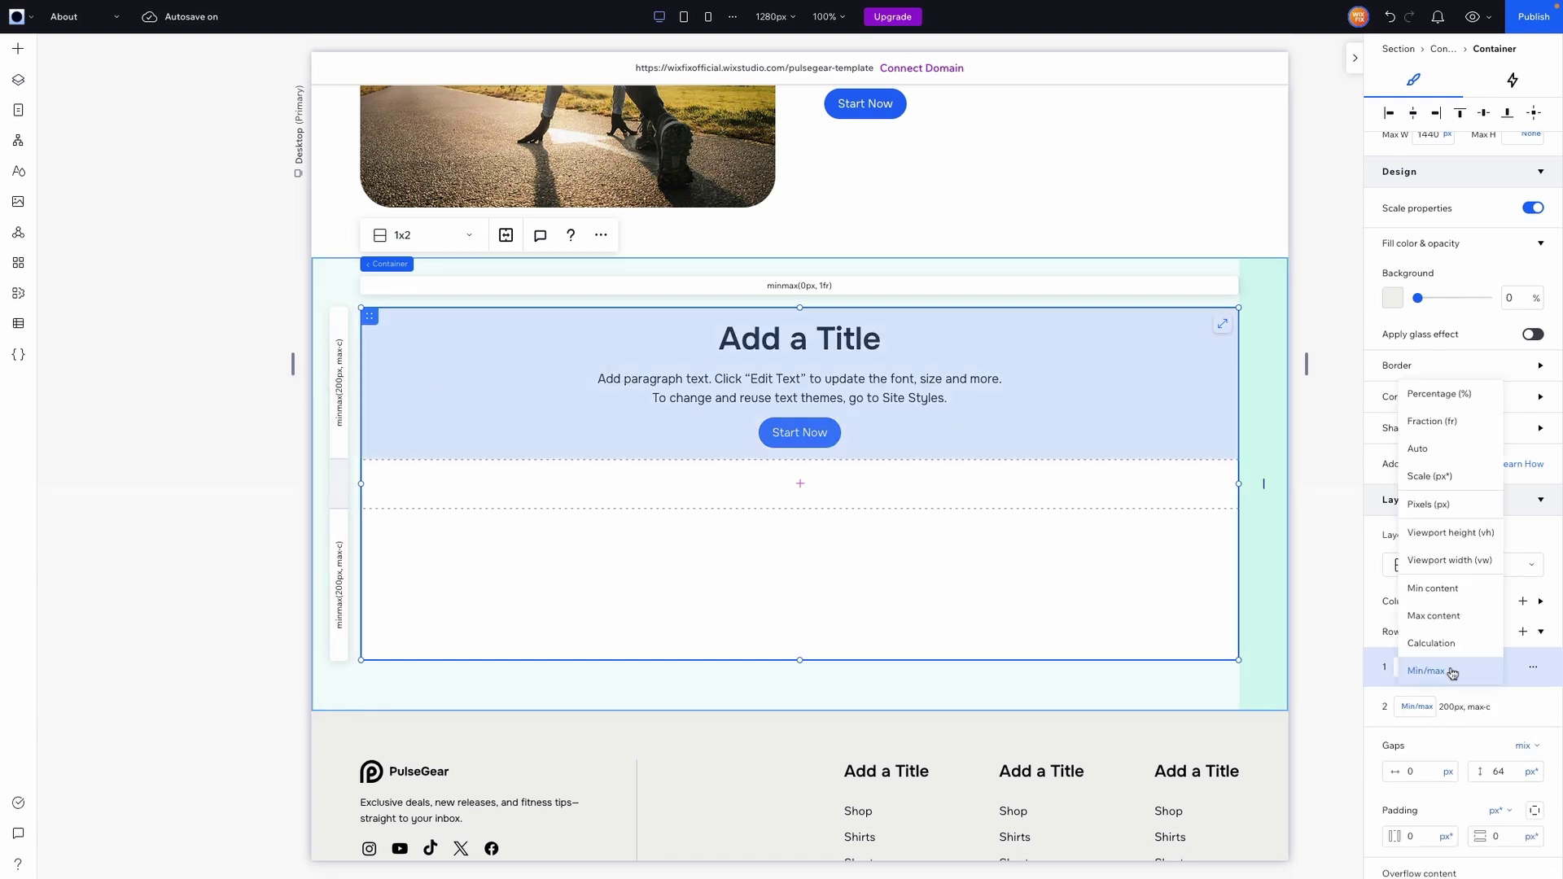
left_click(1448, 619)
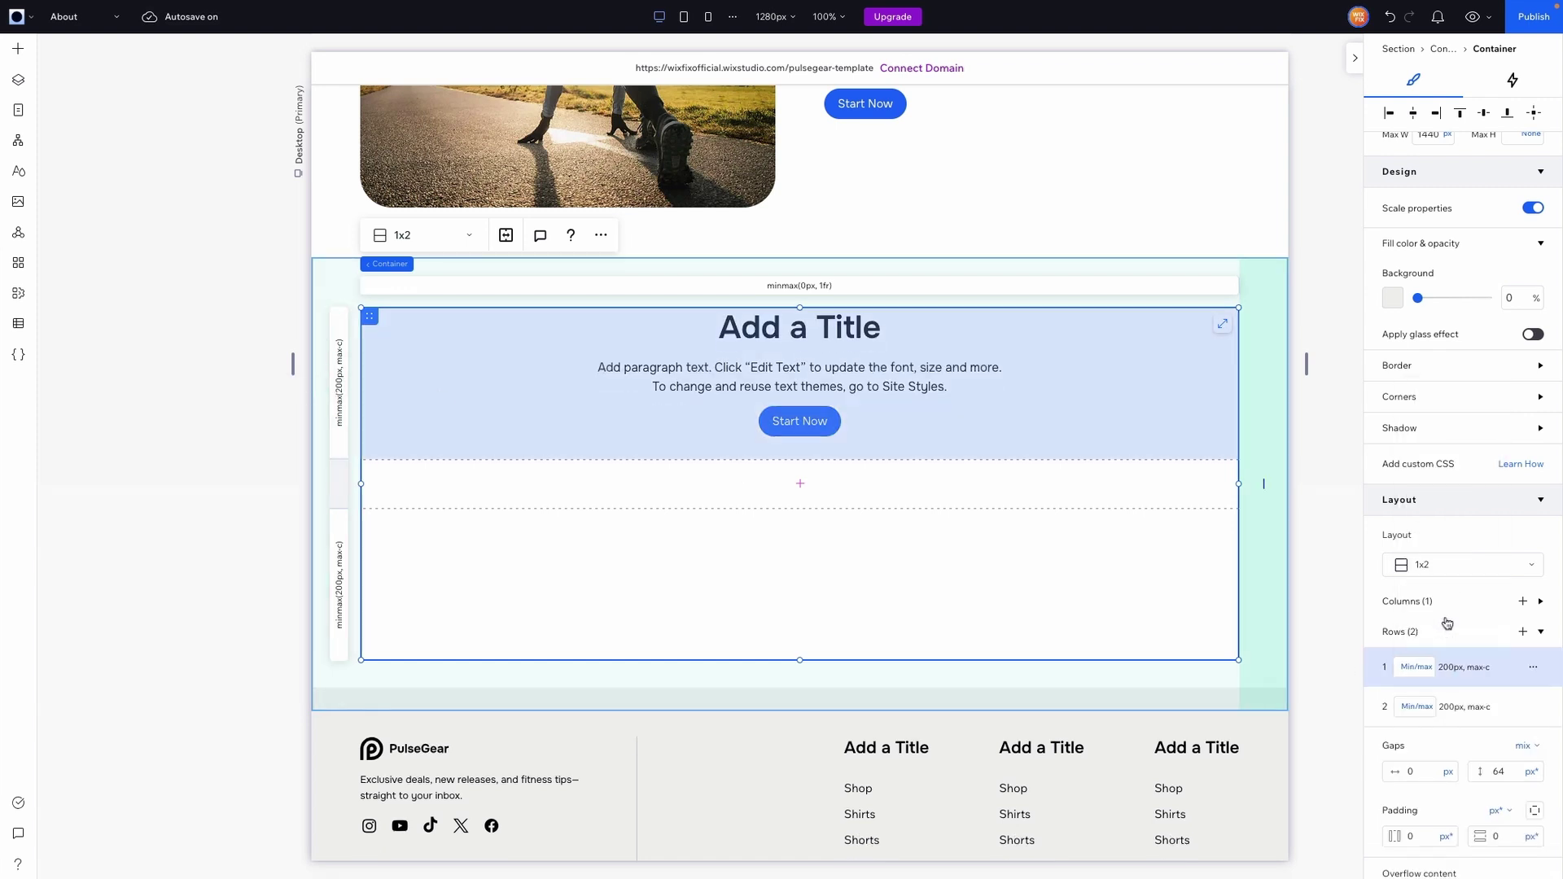
Add a repeater to the container's second row and stretch it to fill the row.
left_click(18, 48)
left_click(71, 91)
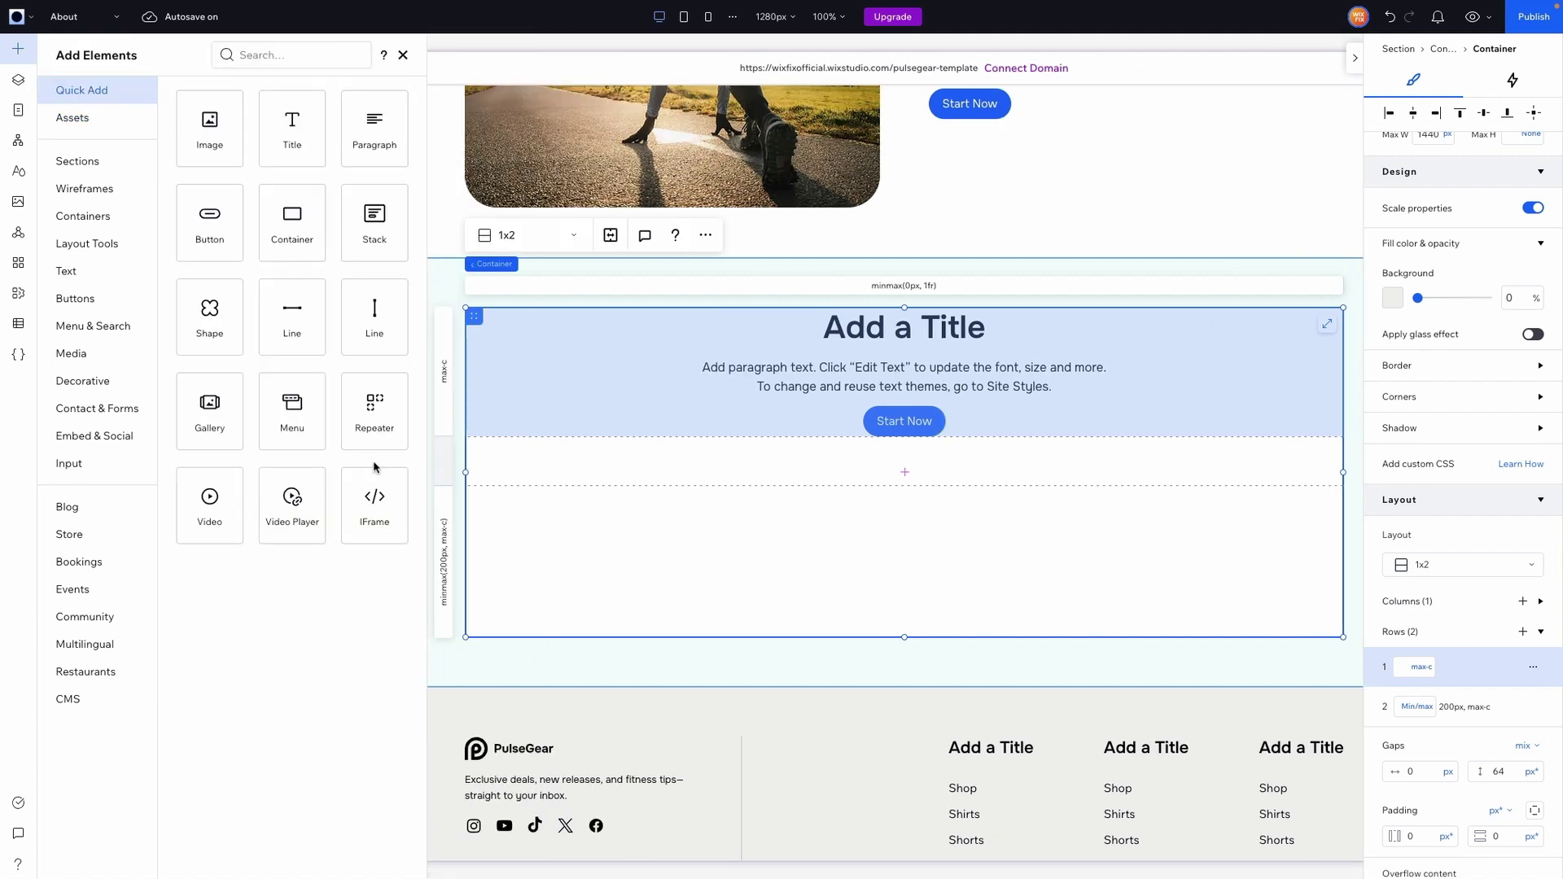
left_click_drag(374, 415, 857, 572)
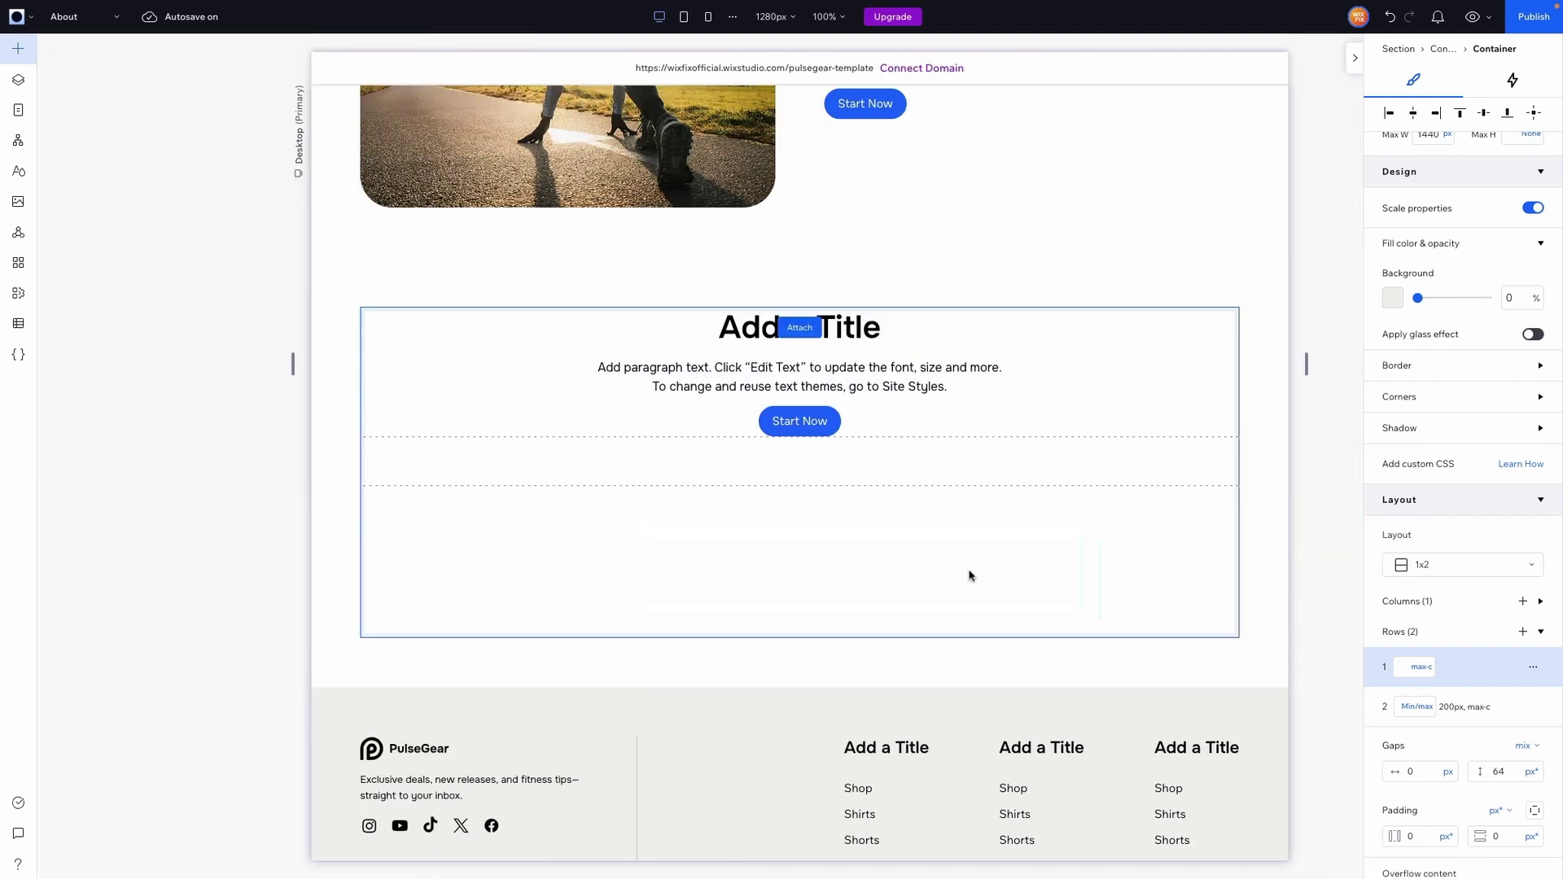
left_click(1054, 548)
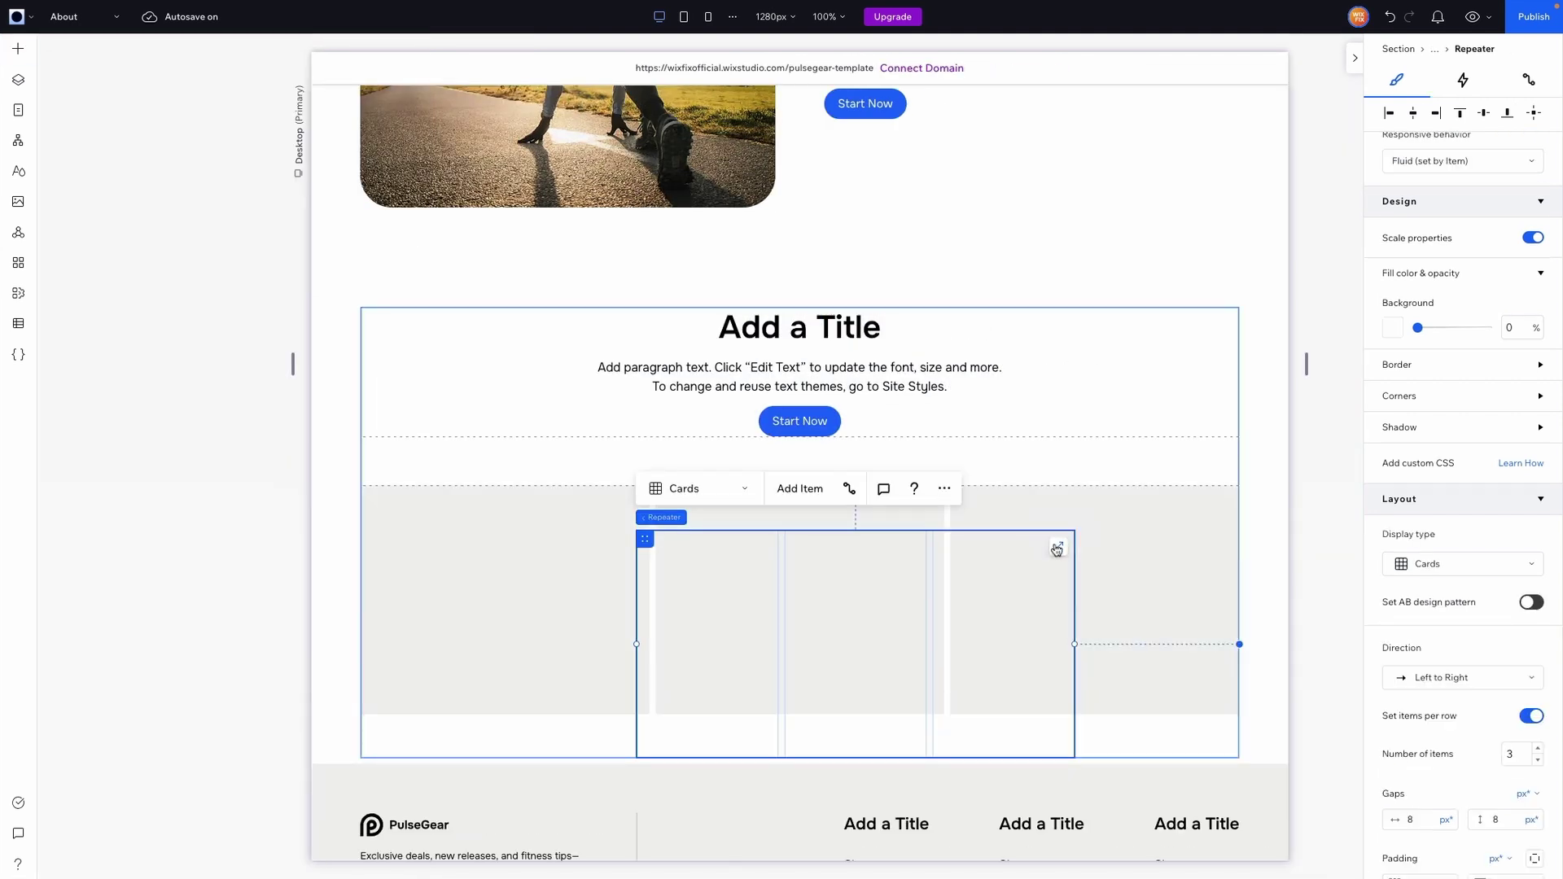
Set the repeater's horizontal and vertical gaps to 24 px*.
scroll(1473, 651, "down", 2)
double_click(1413, 675)
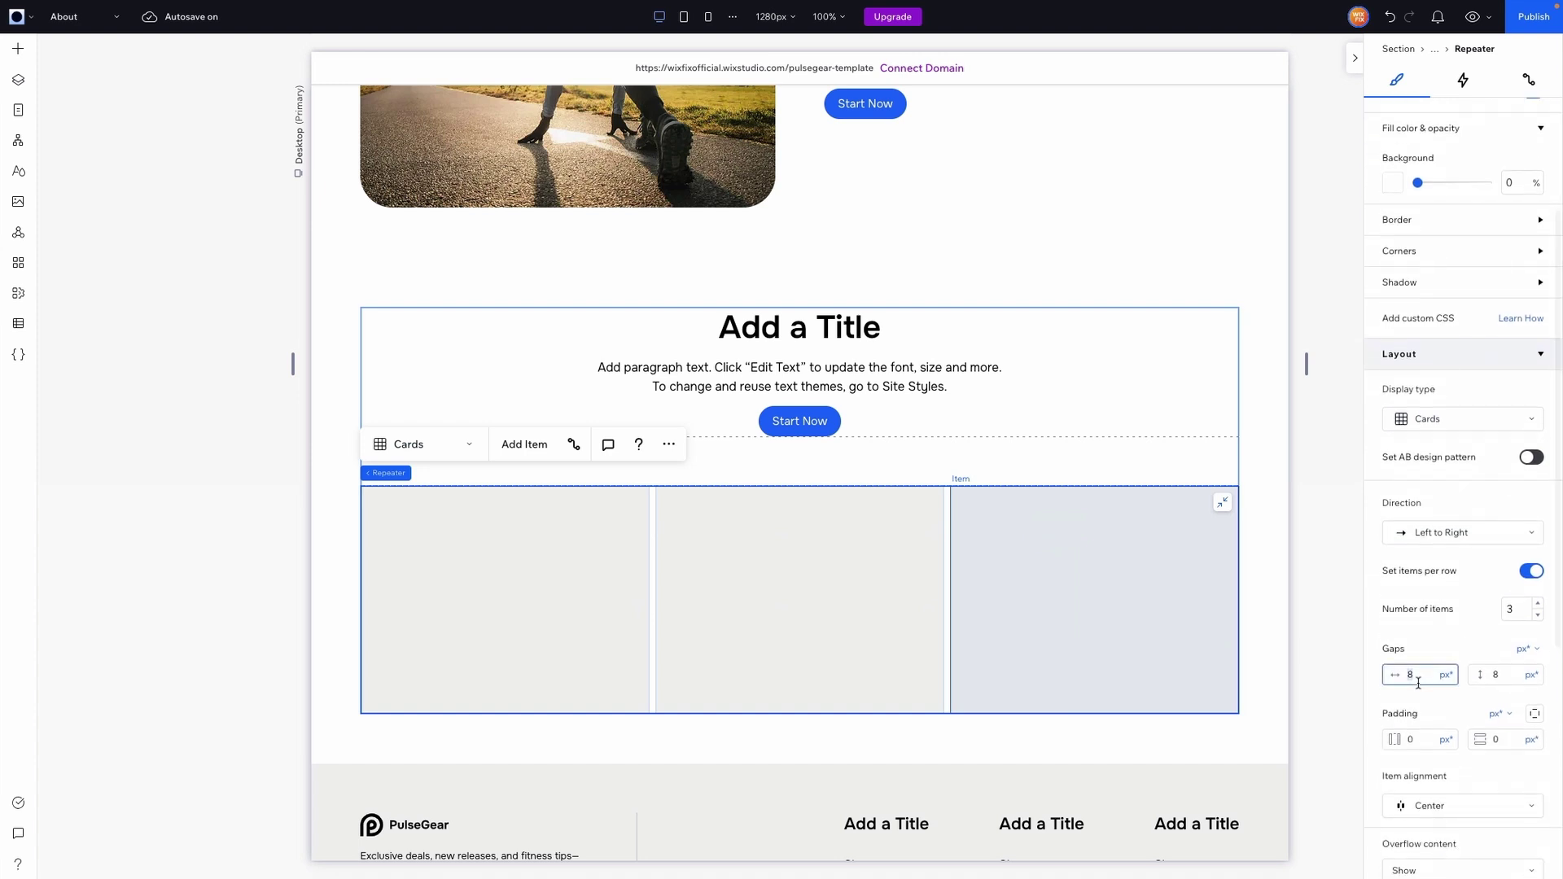
type("24")
double_click(1497, 675)
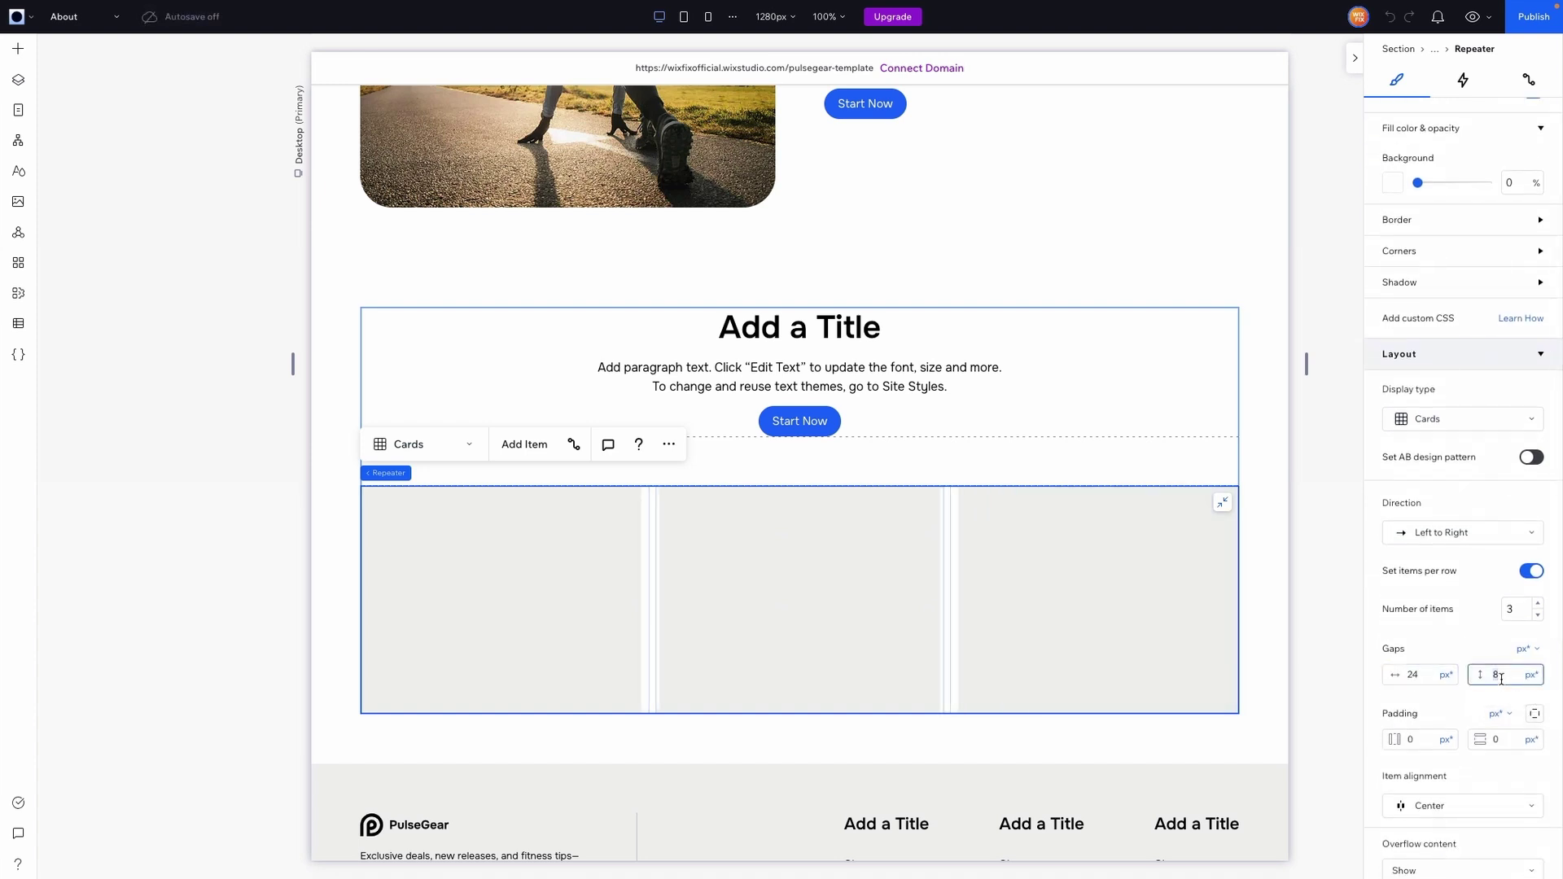
type("24")
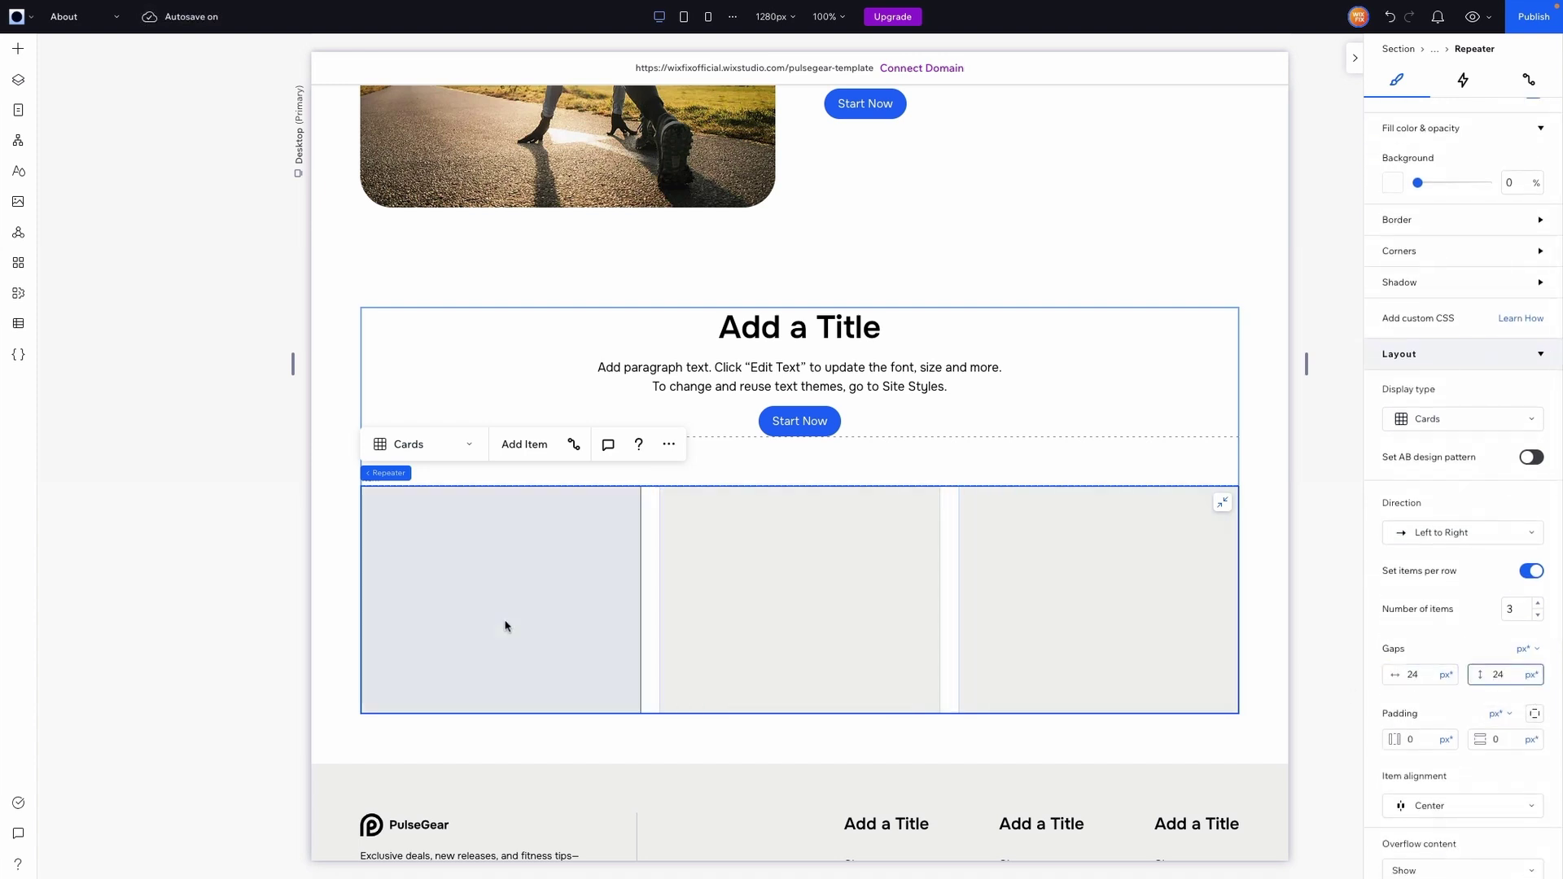
Copy the centered text stack above the repeater and paste it into the first repeater item.
scroll(935, 415, "up", 1)
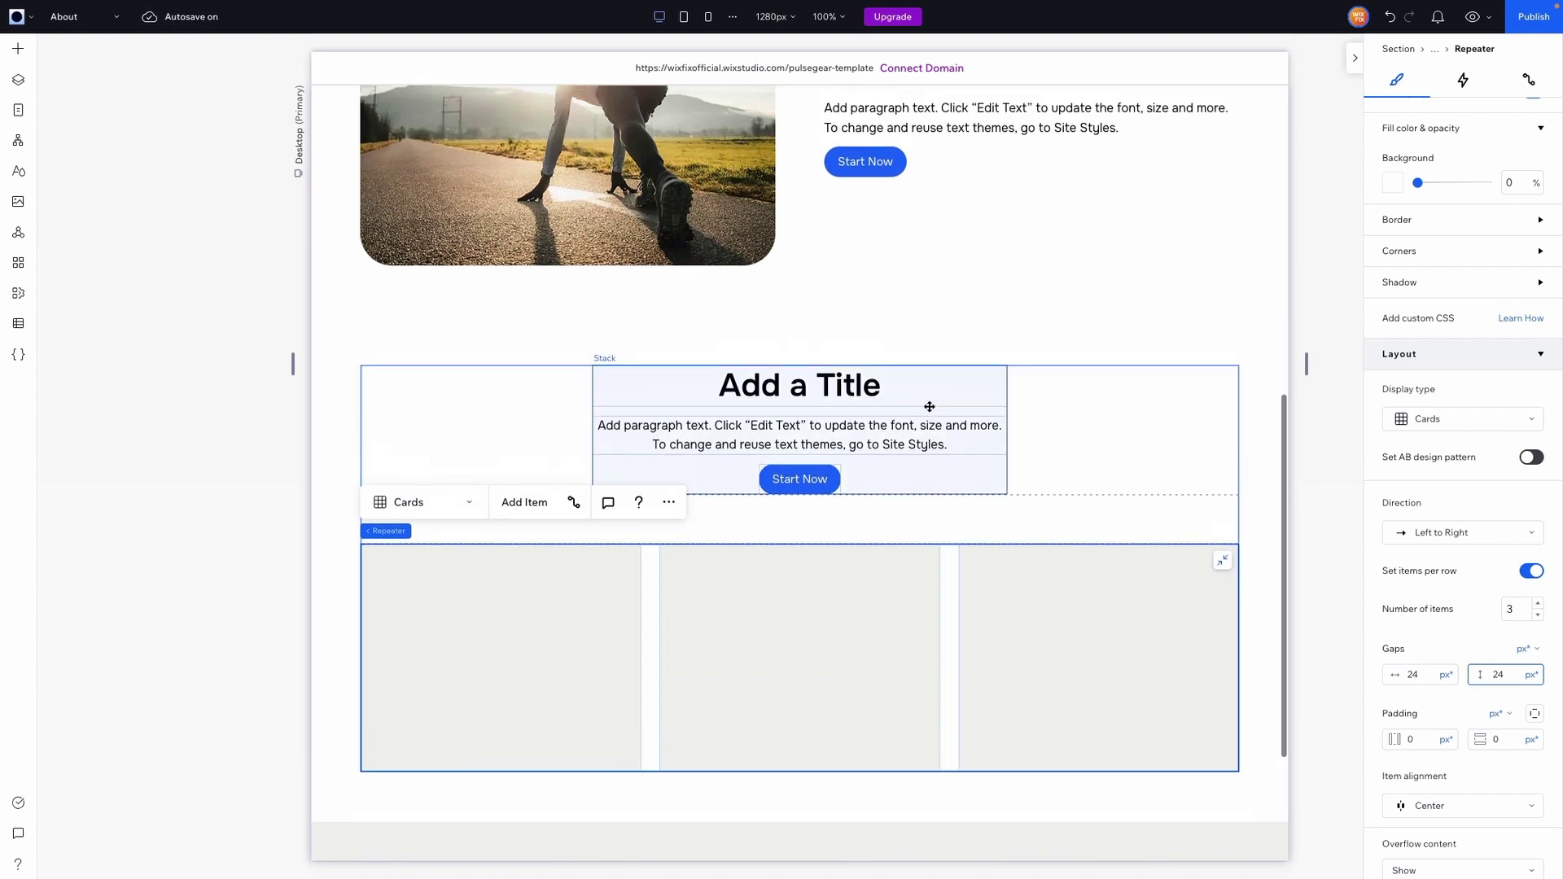
left_click(767, 441)
left_click(418, 664)
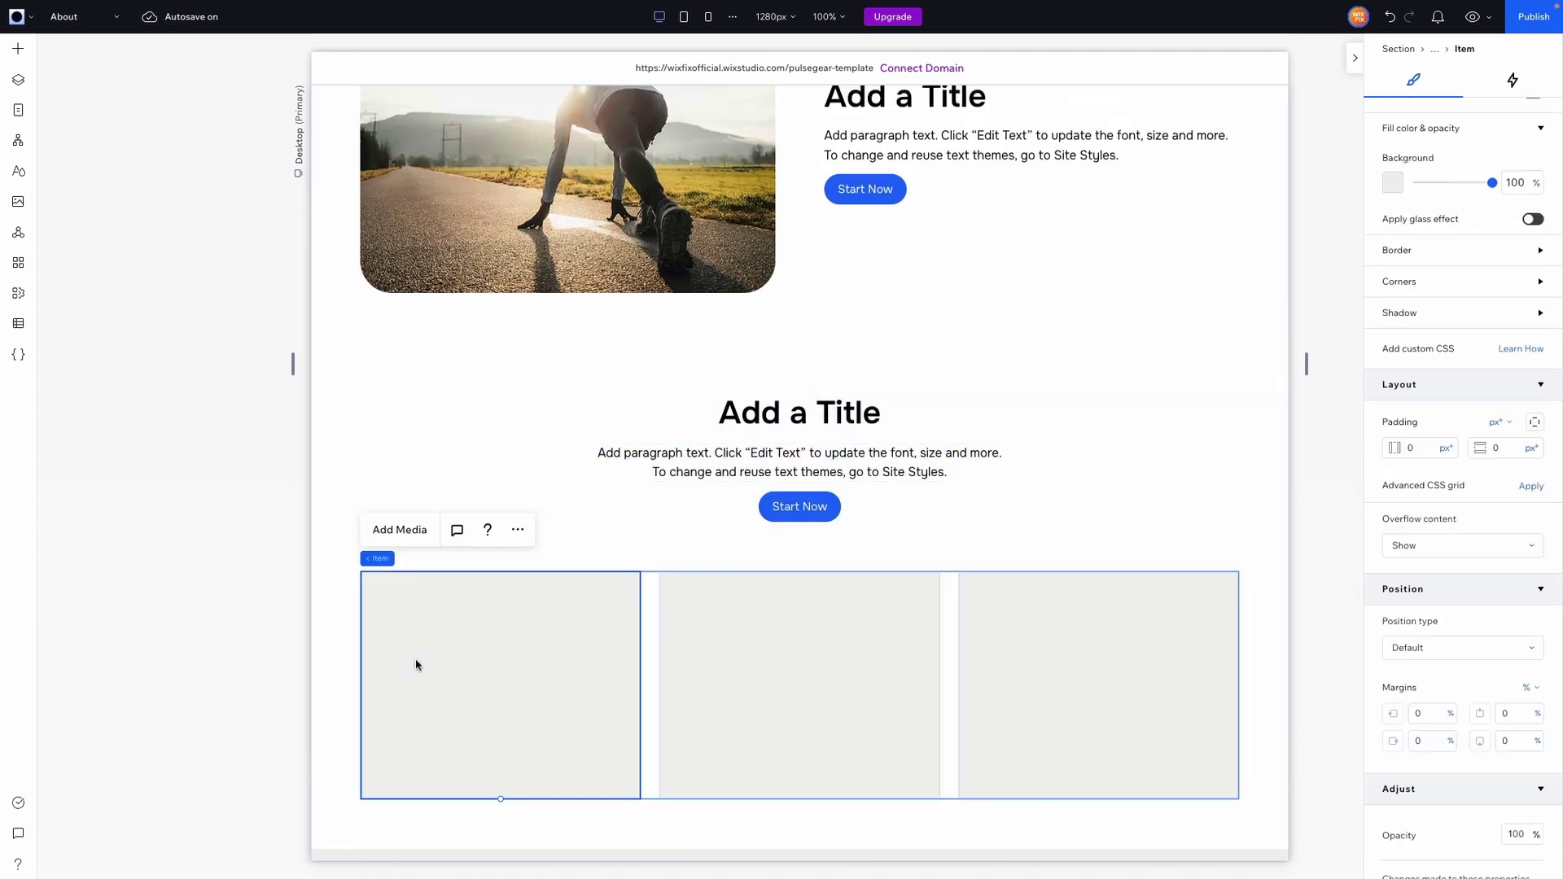
right_click(418, 665)
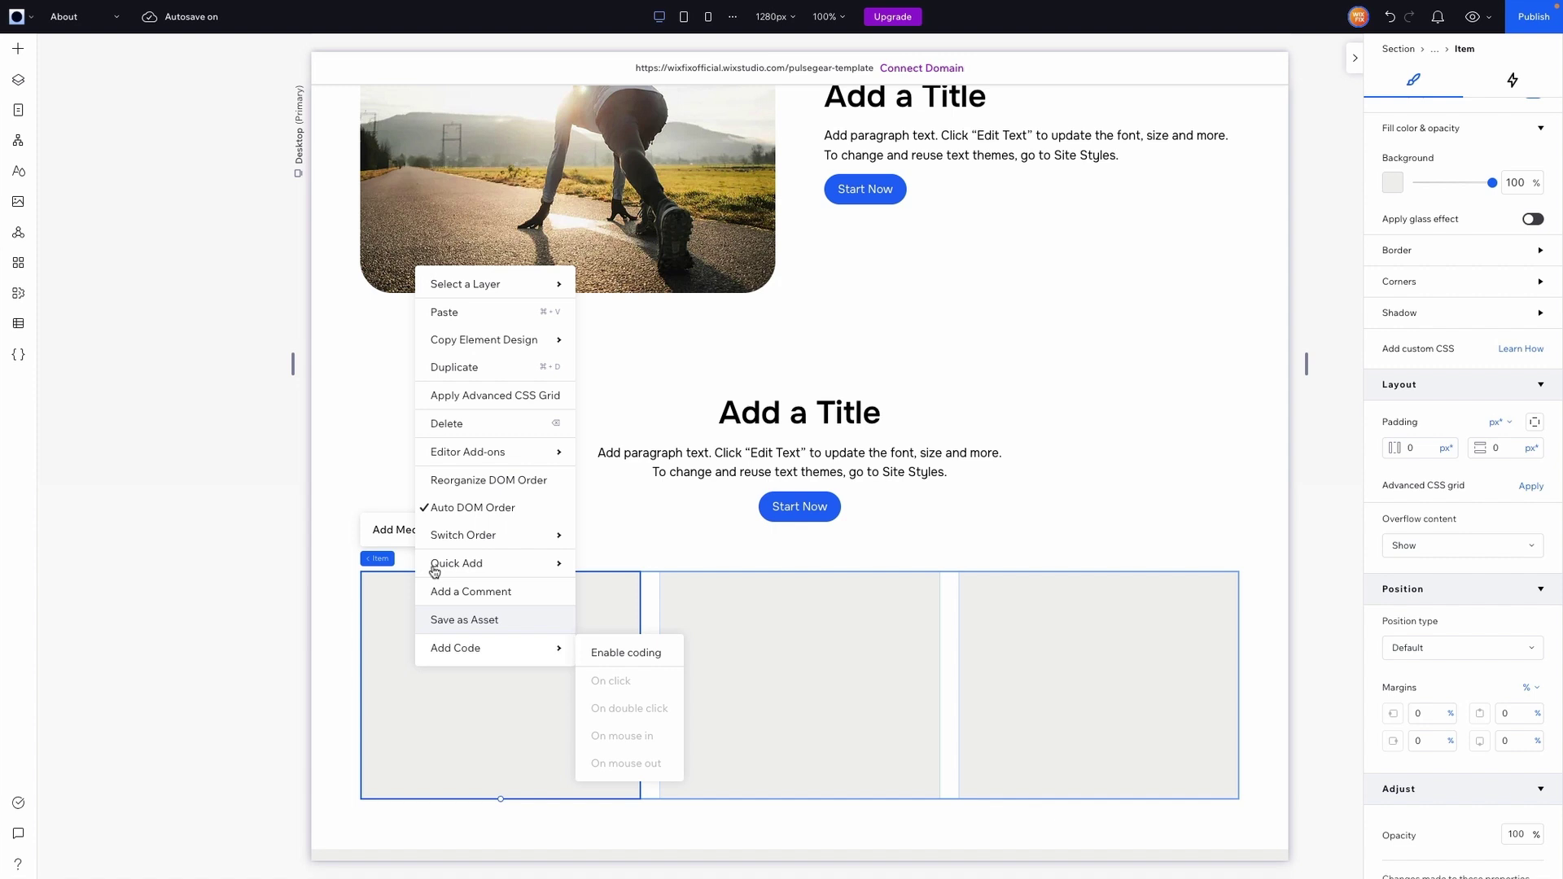
left_click(459, 319)
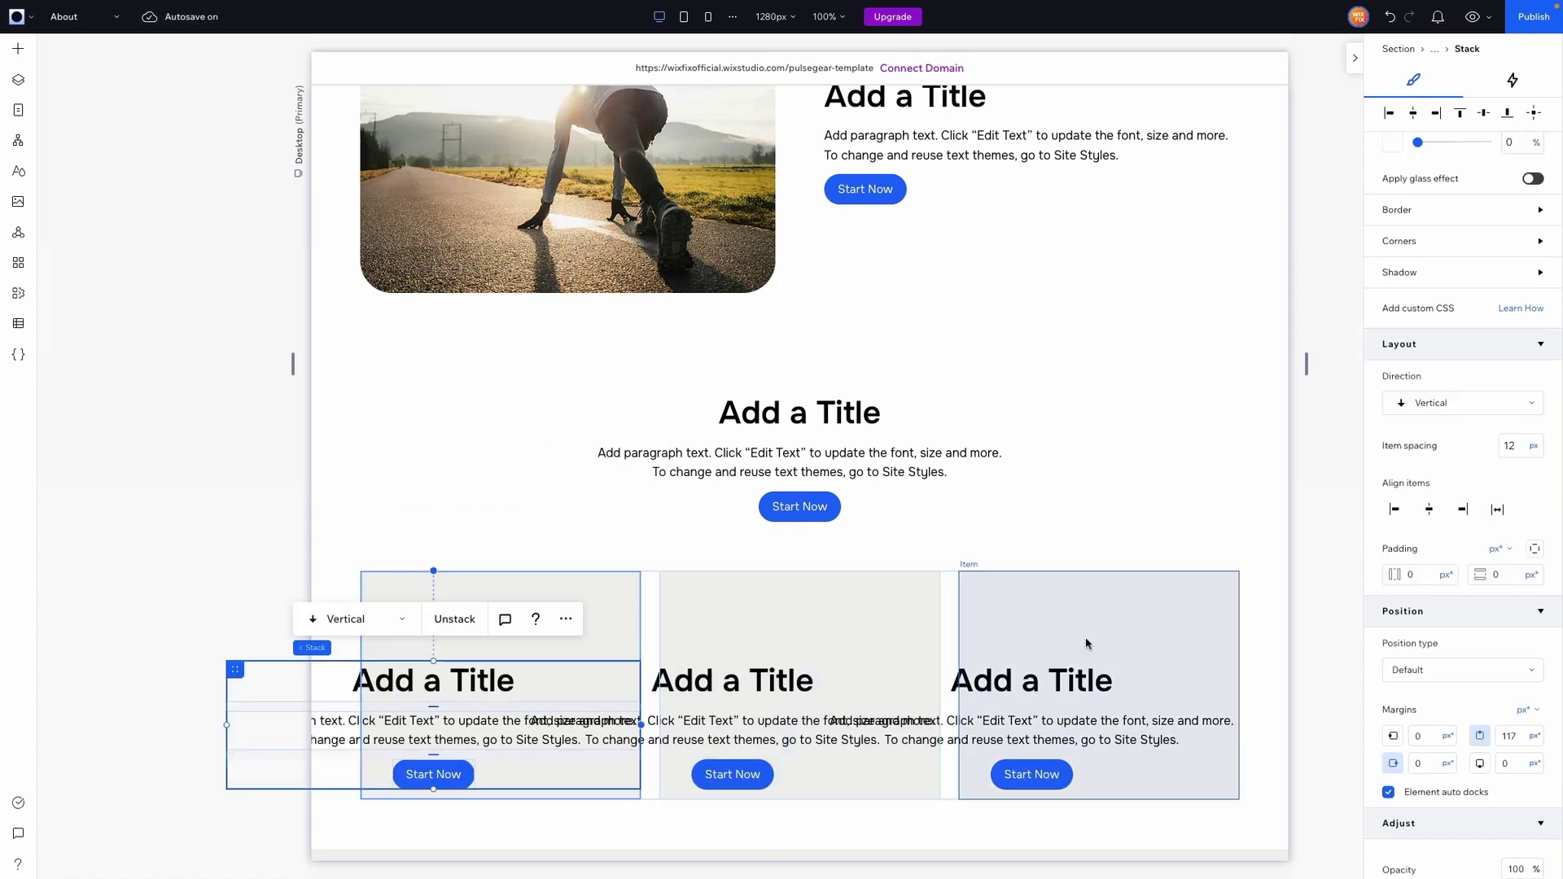
Set the pasted stack's width to 80% and left-align its items.
left_click(1433, 187)
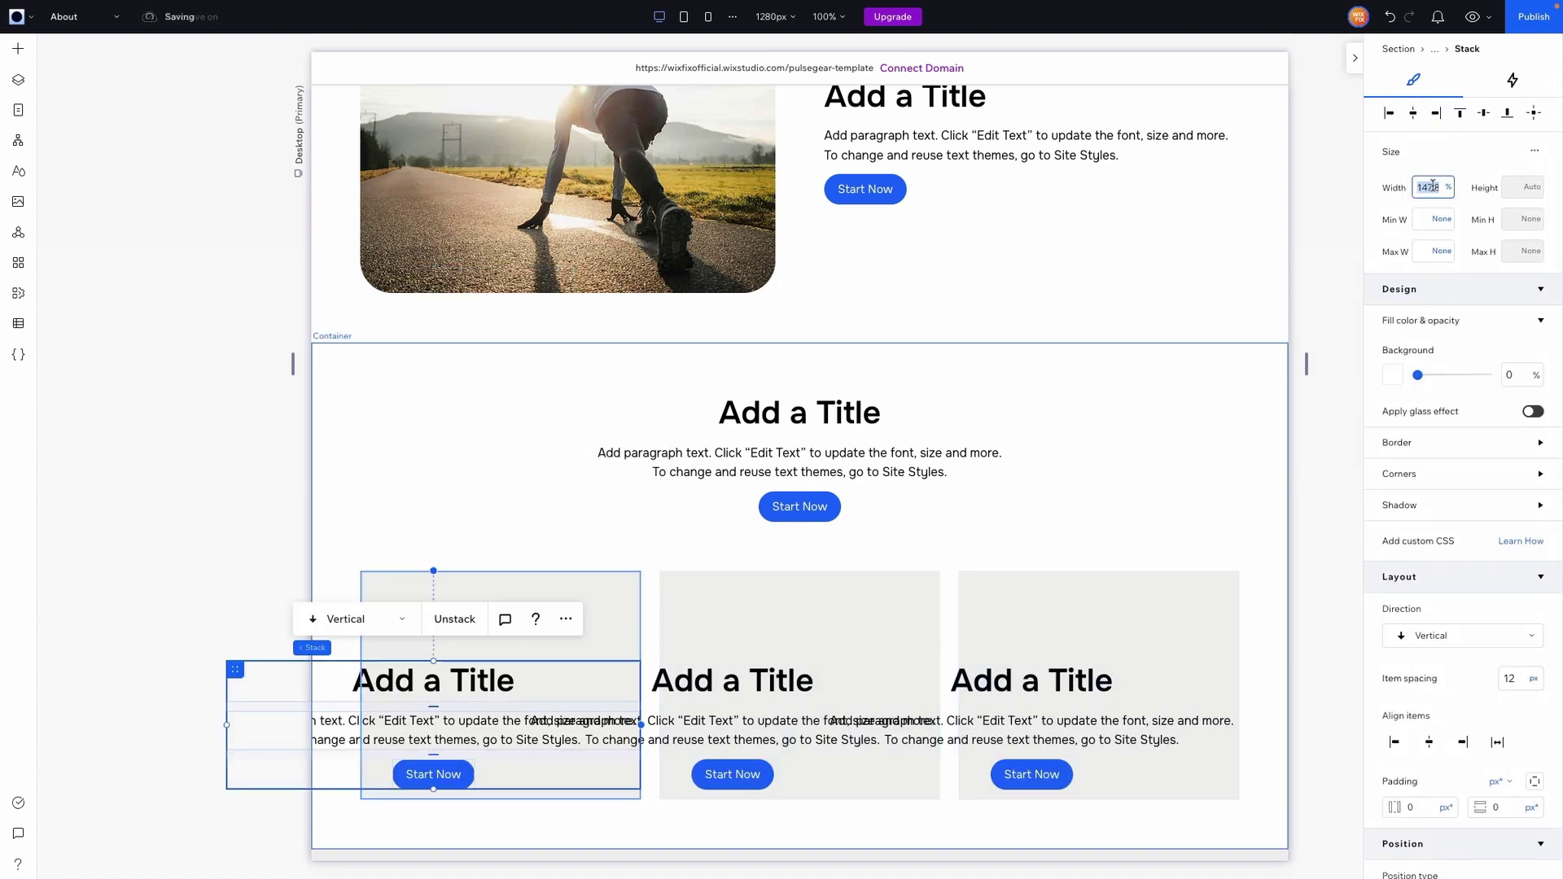
type("80")
key("Return")
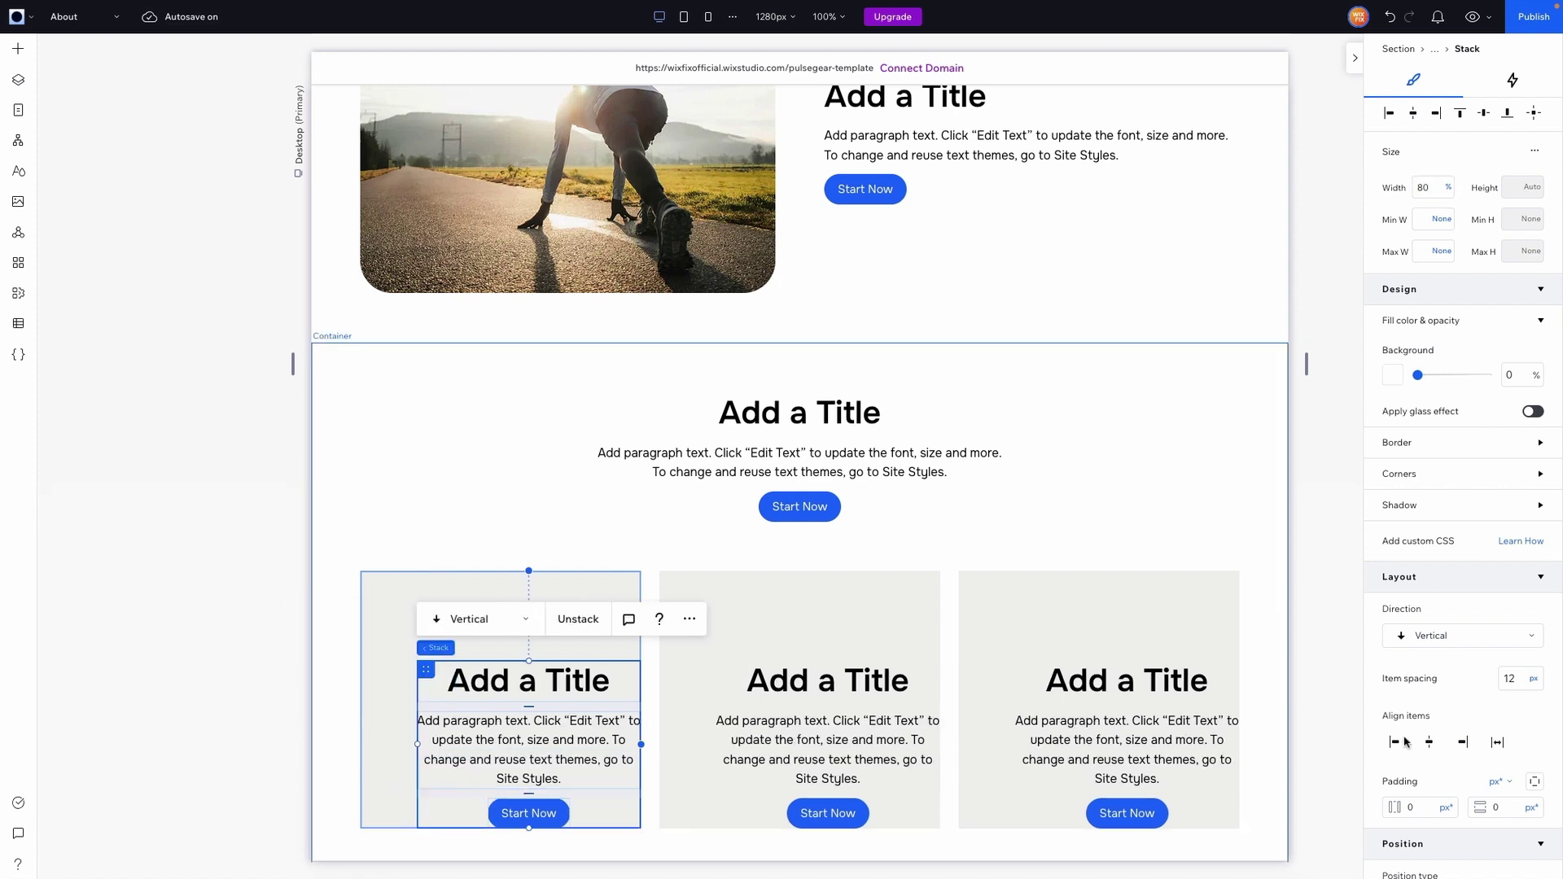
left_click(1397, 742)
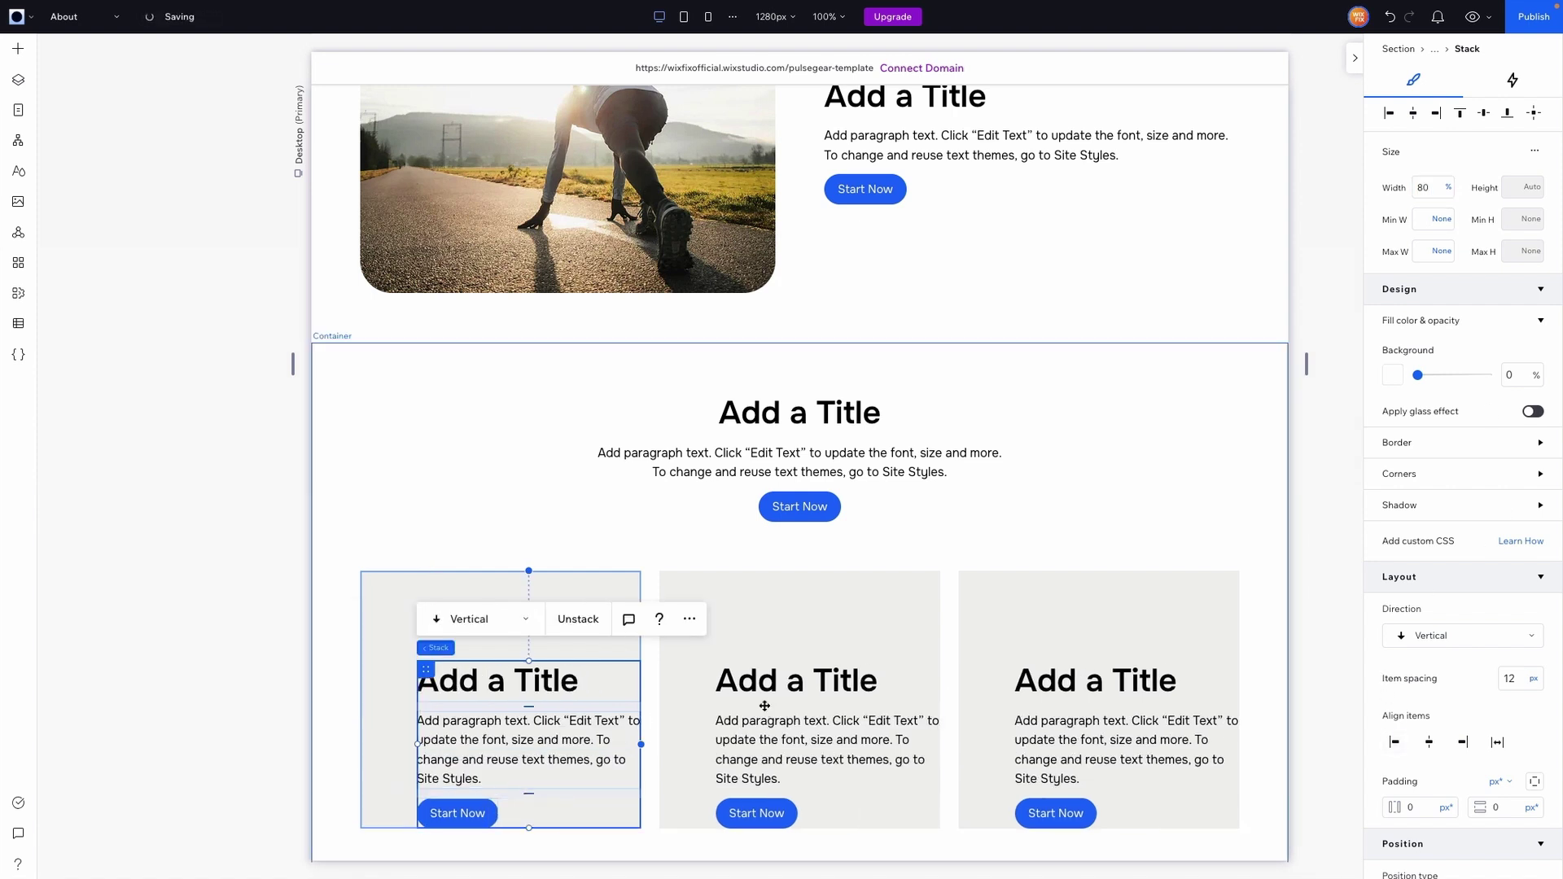
Set the repeater items' horizontal and vertical padding to 42 px*.
left_click(412, 580)
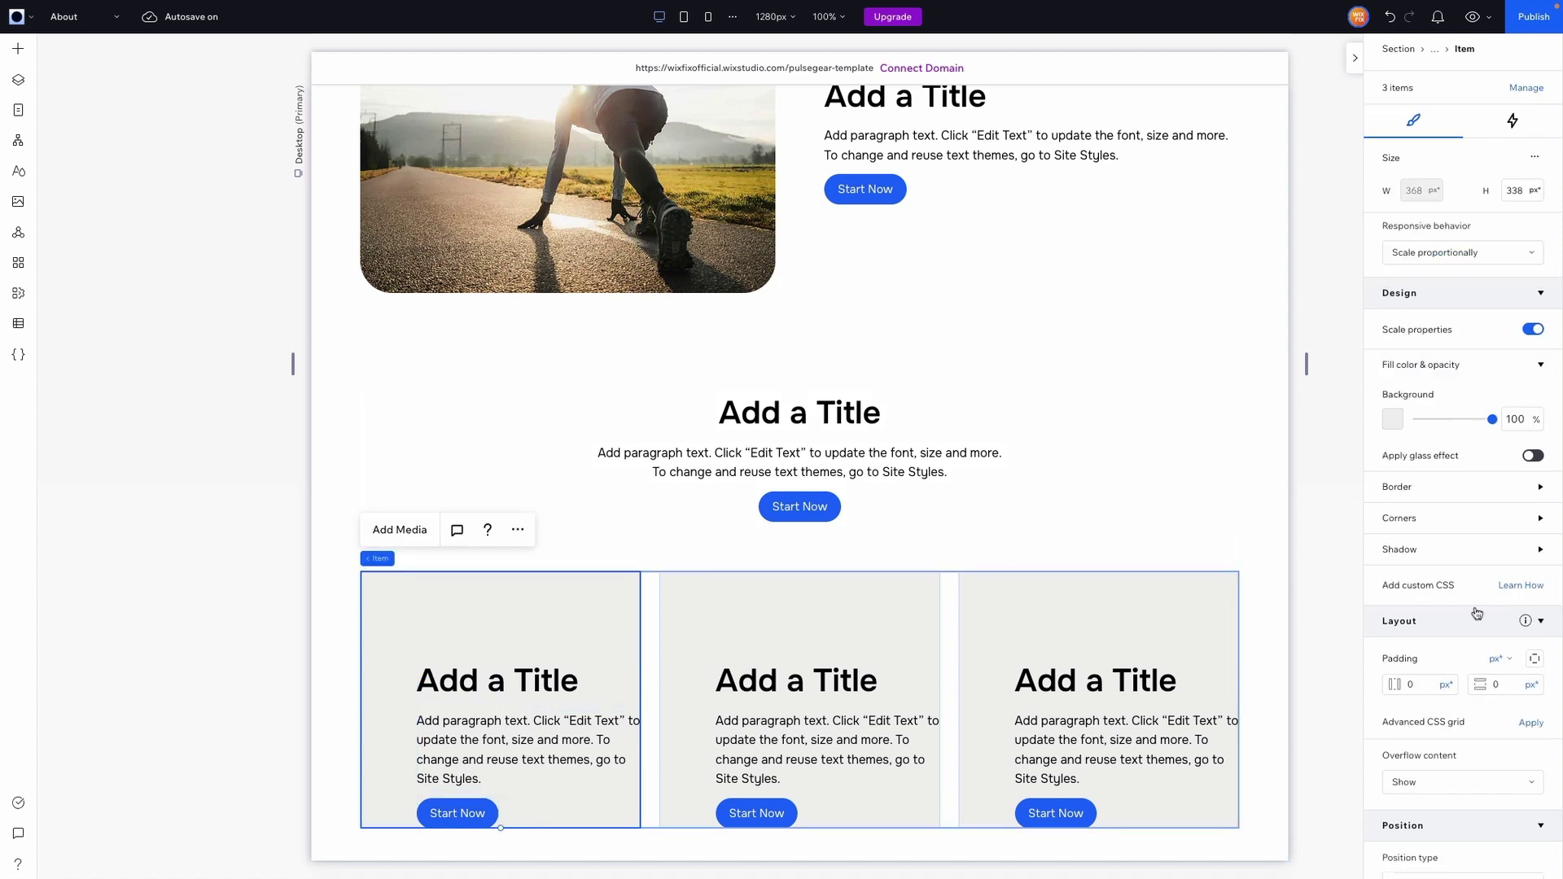
scroll(1478, 613, "down", 4)
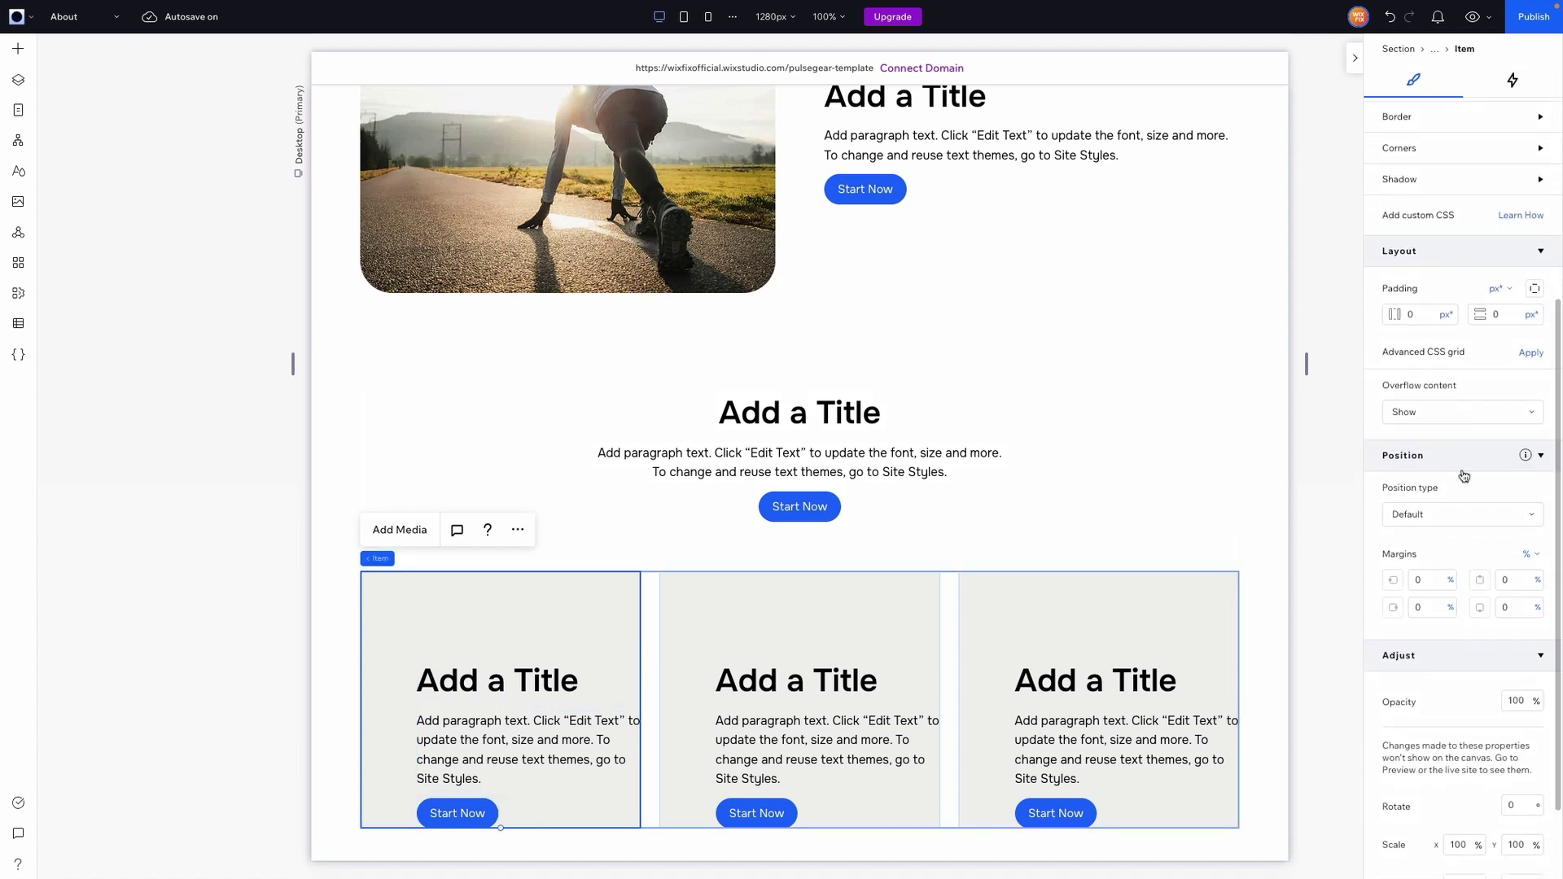
scroll(1465, 472, "up", 2)
left_click(1416, 400)
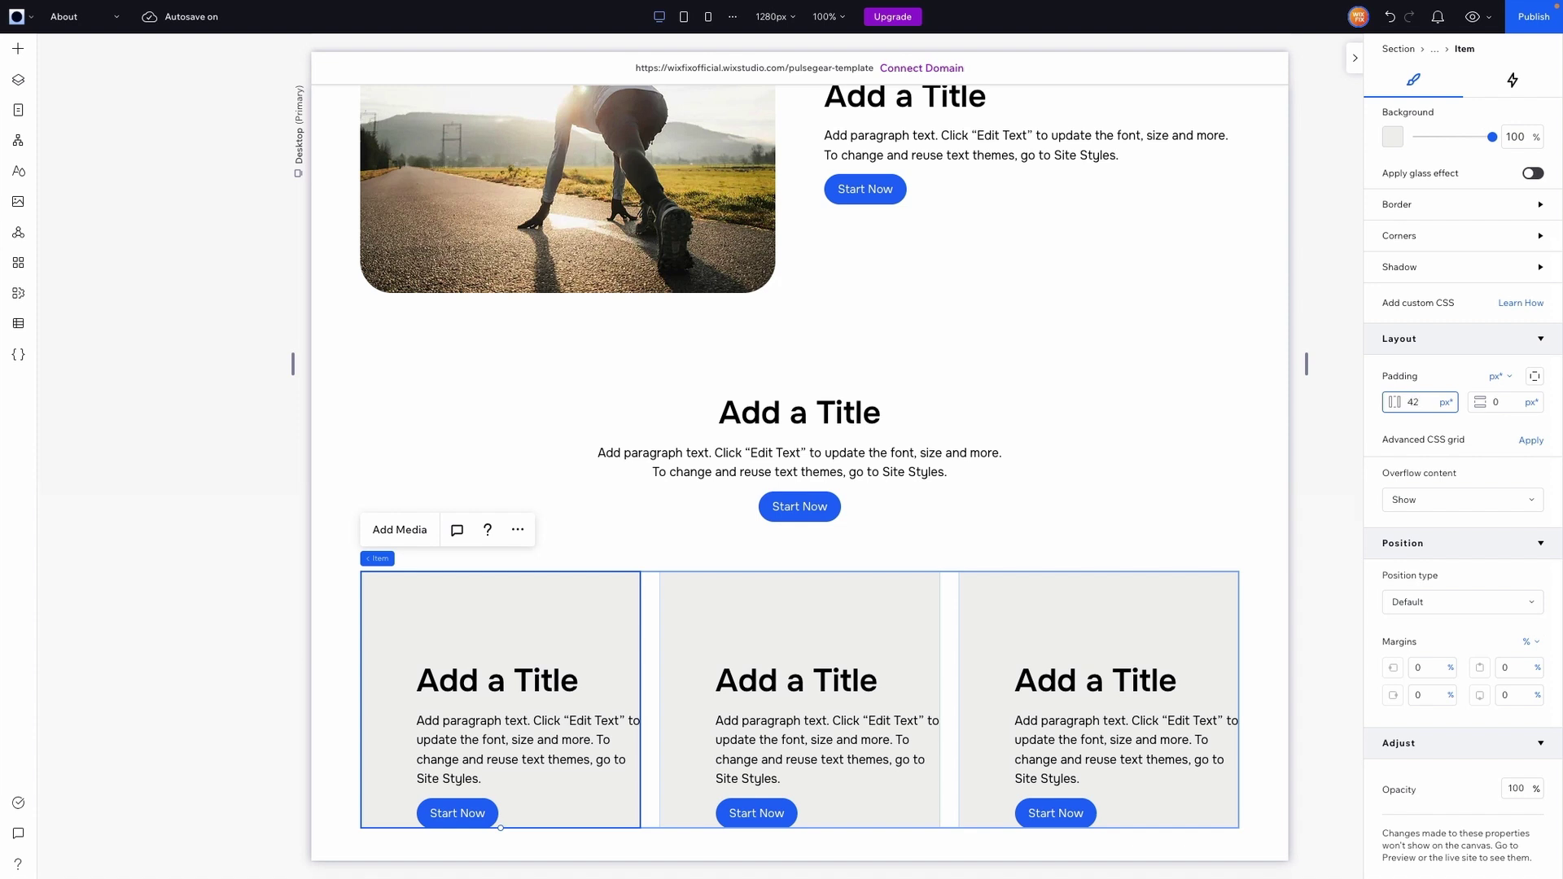
type("42")
left_click(1509, 405)
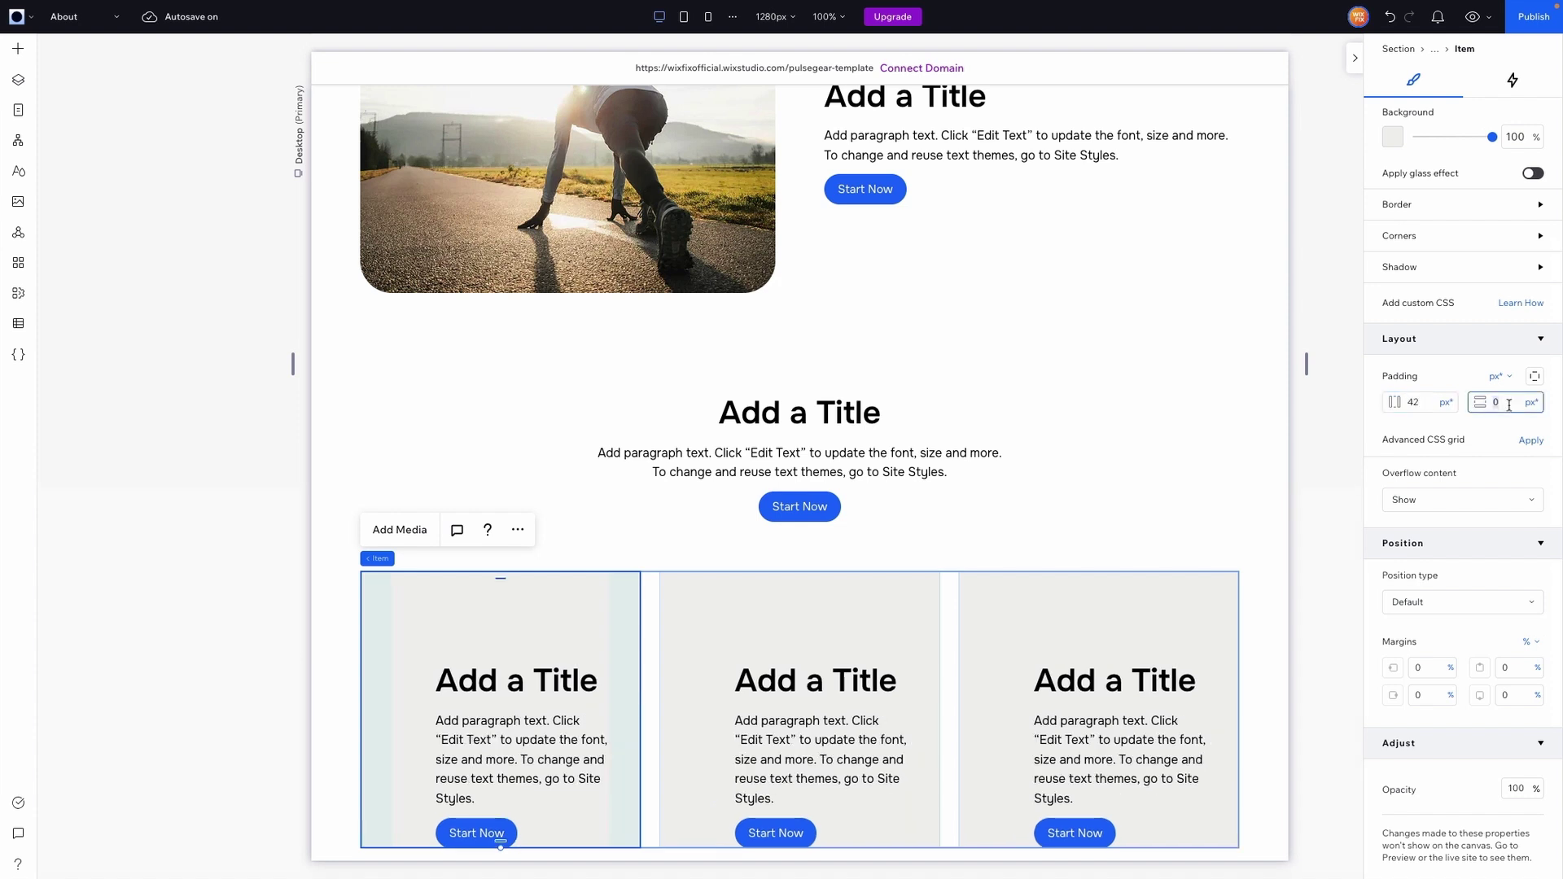
key("Return")
Set the width of the stack inside the repeater item to 100% and move it to the item's top edge.
left_click(496, 736)
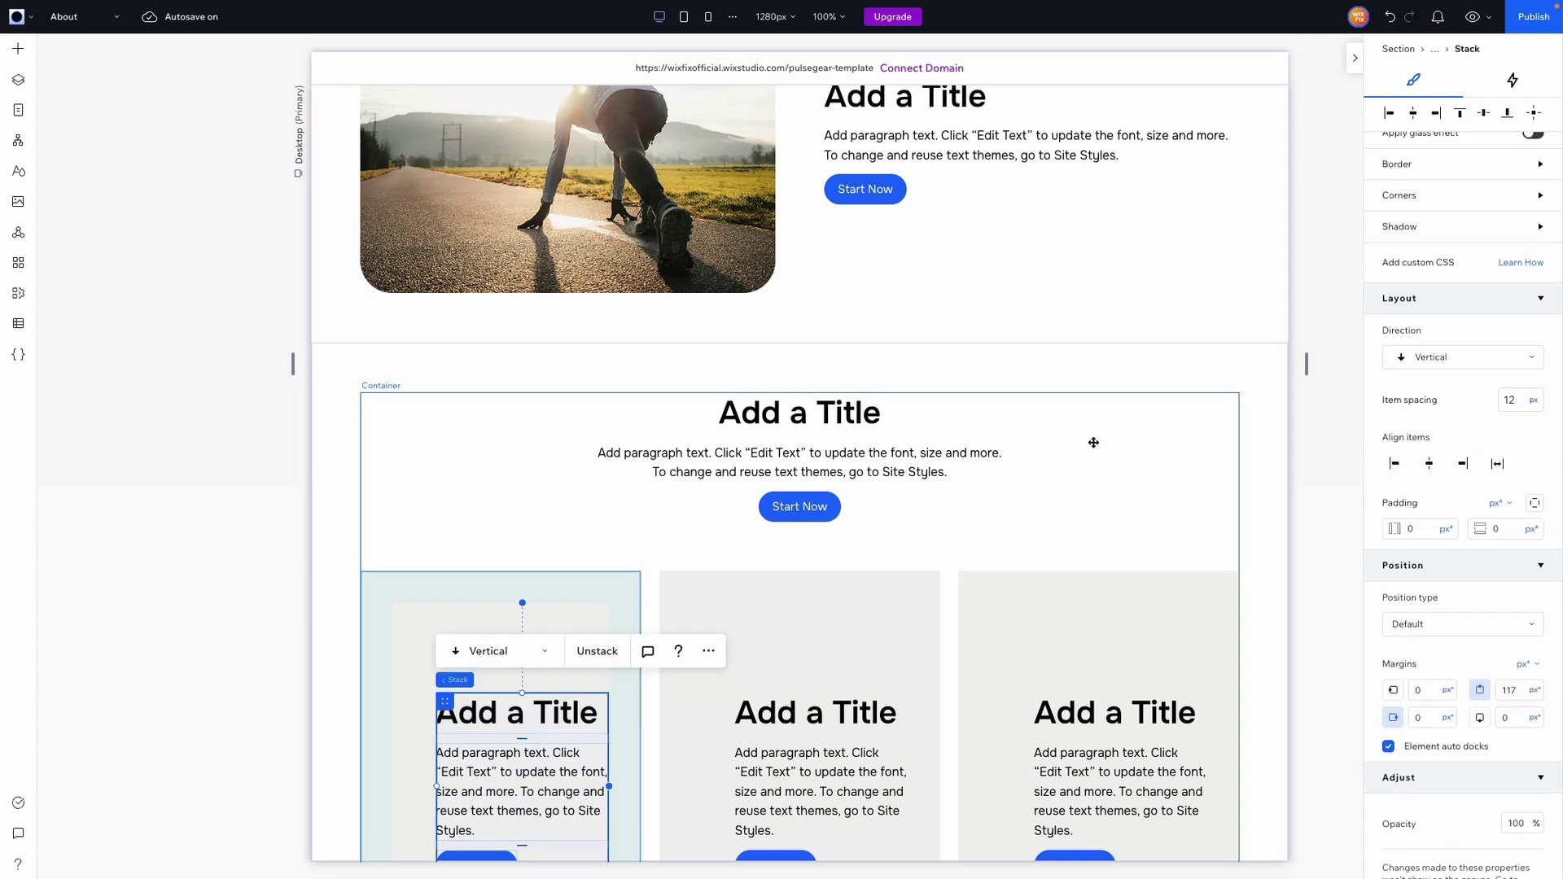
scroll(1517, 240, "up", 3)
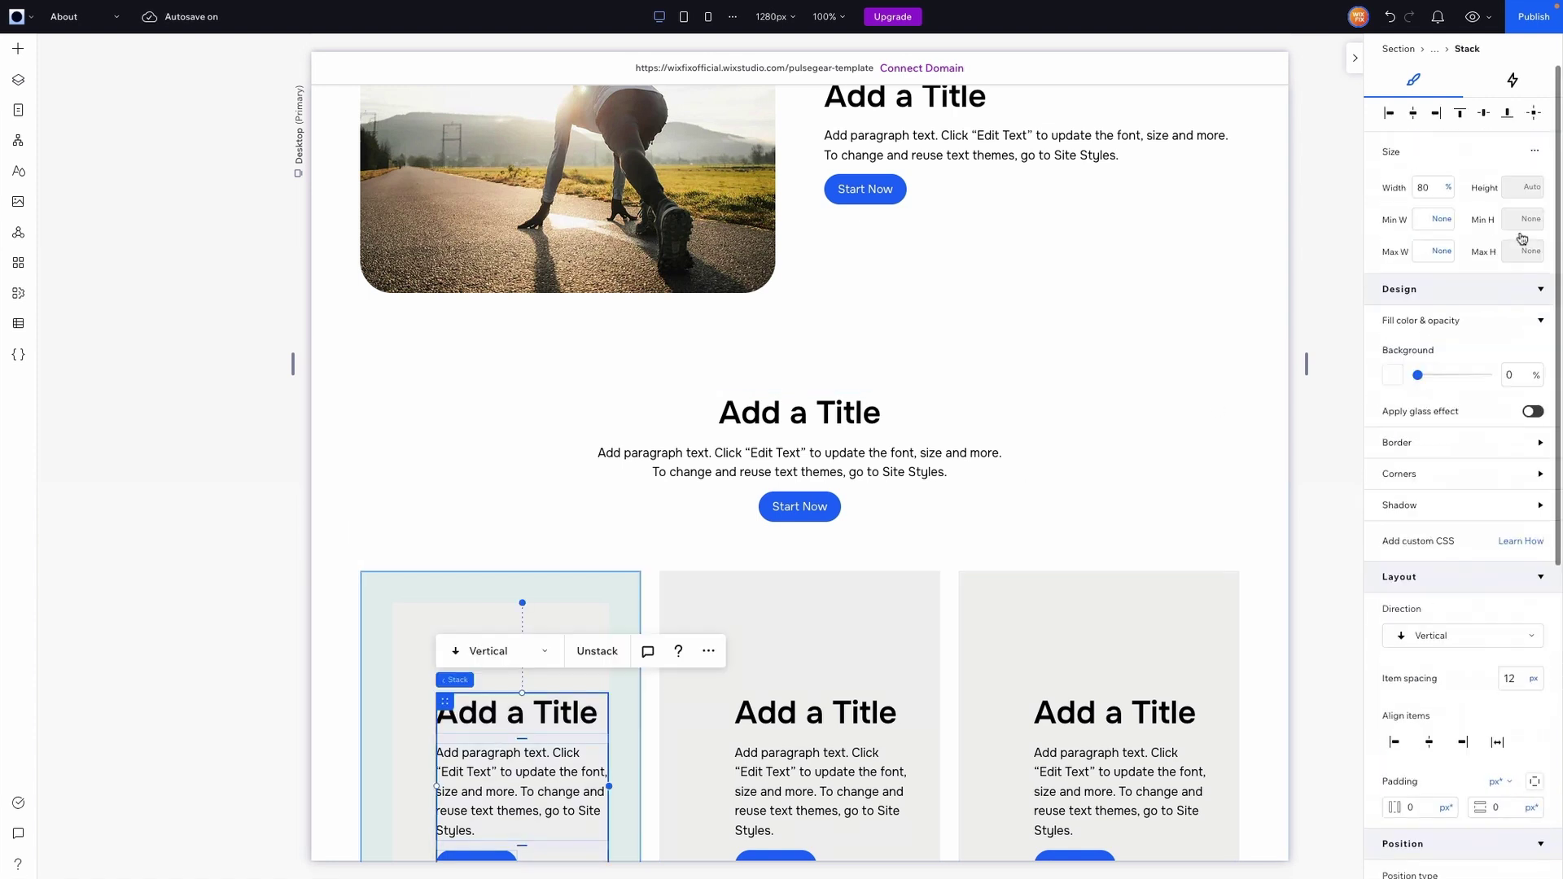
left_click(1436, 191)
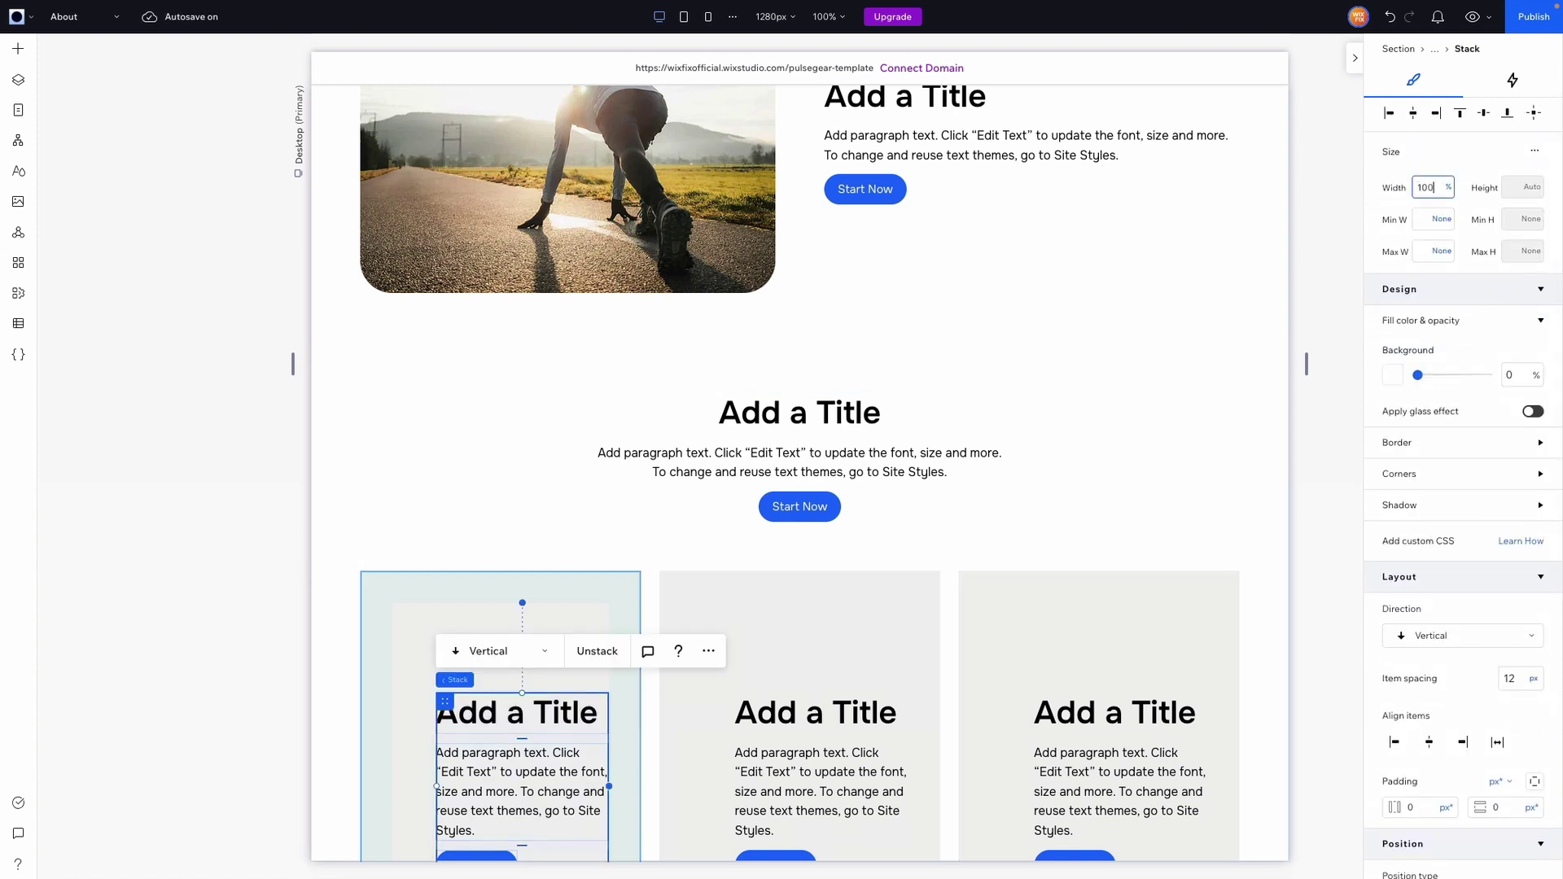
key("Return")
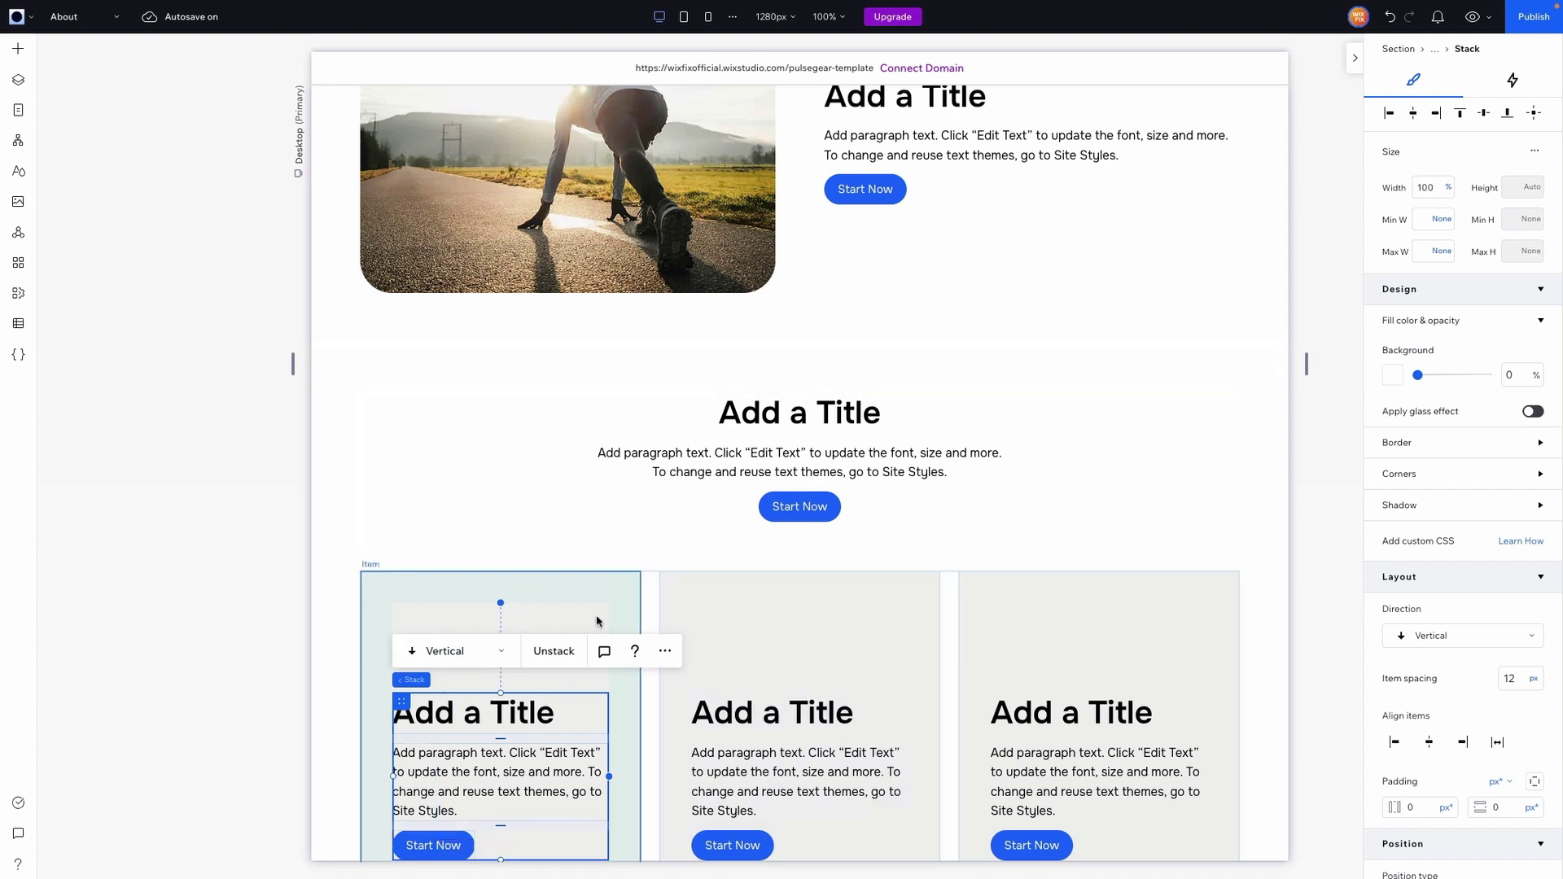
scroll(631, 617, "down", 1)
scroll(628, 617, "down", 1)
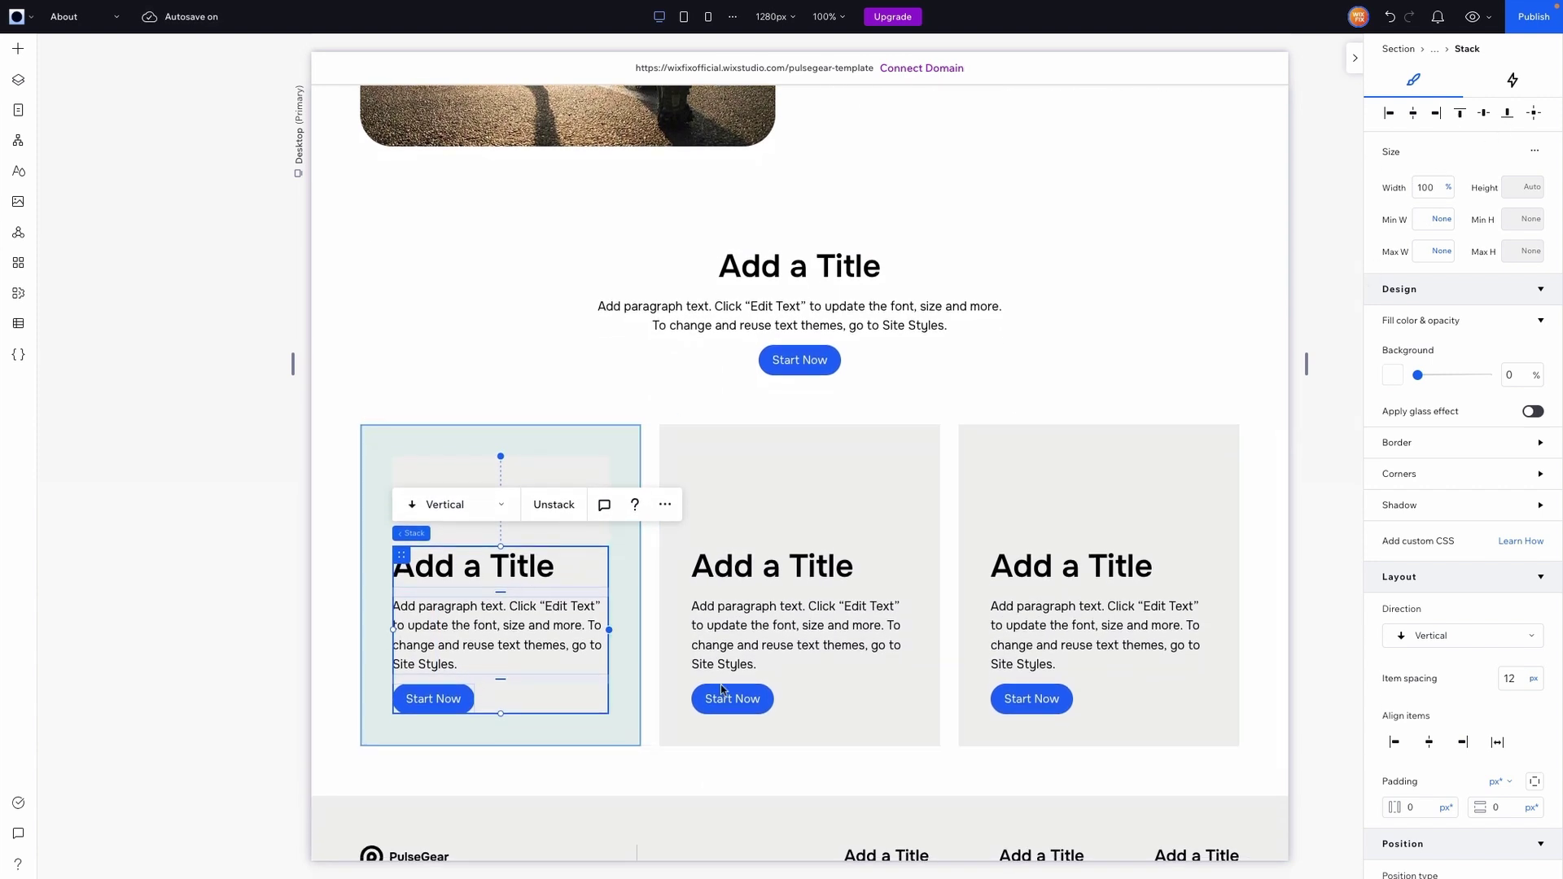
left_click(521, 669)
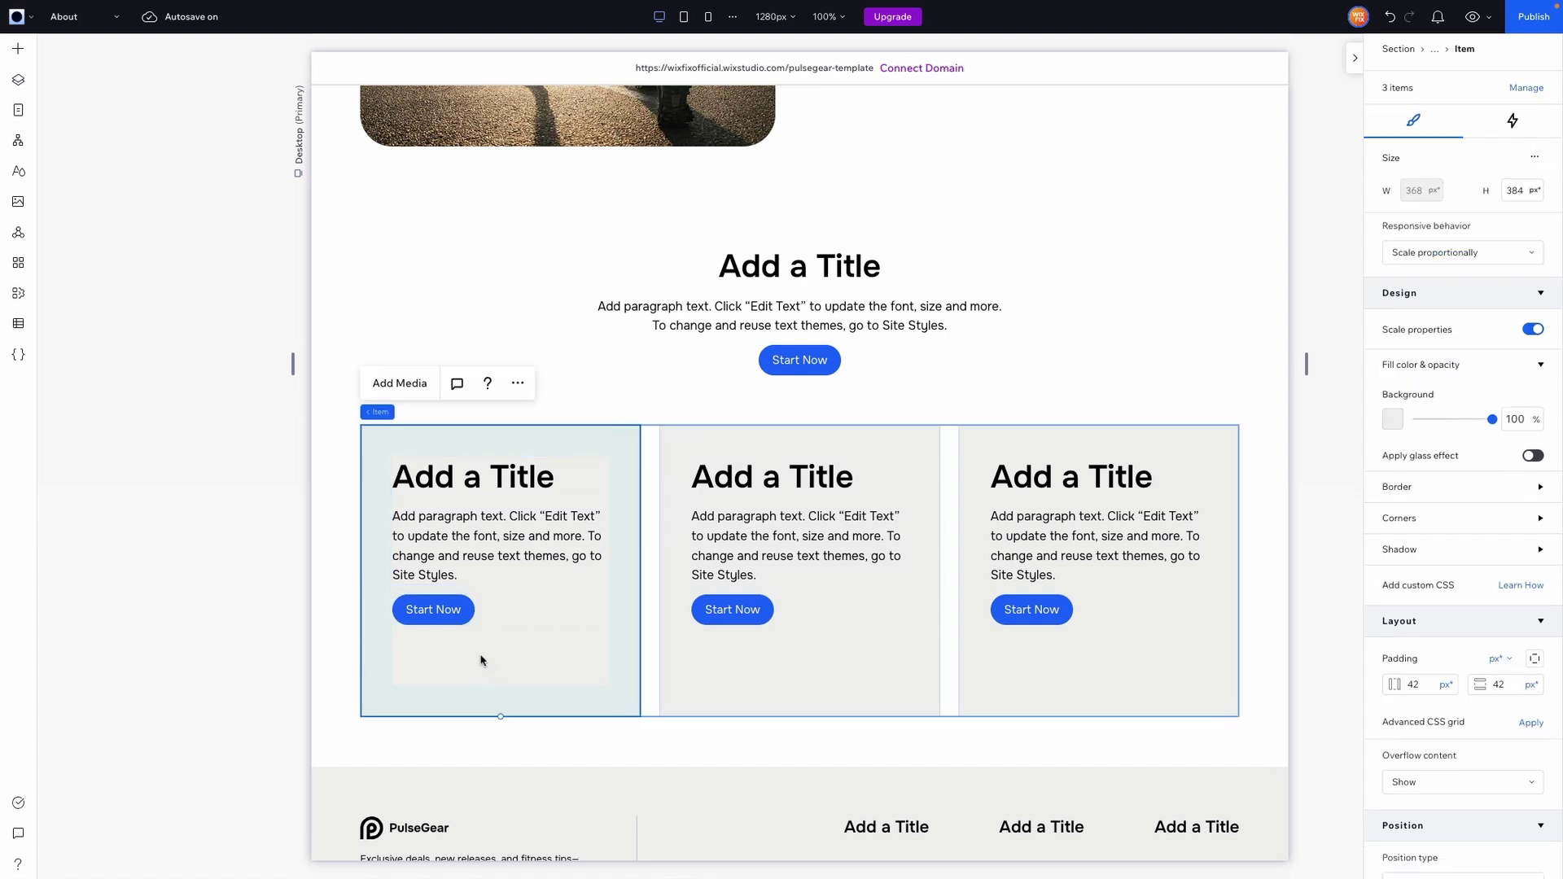
Reduce the repeater items' height to 305 px* and round all their corners with a 24 px* radius.
left_click(1516, 190)
key("Return")
left_click(871, 440)
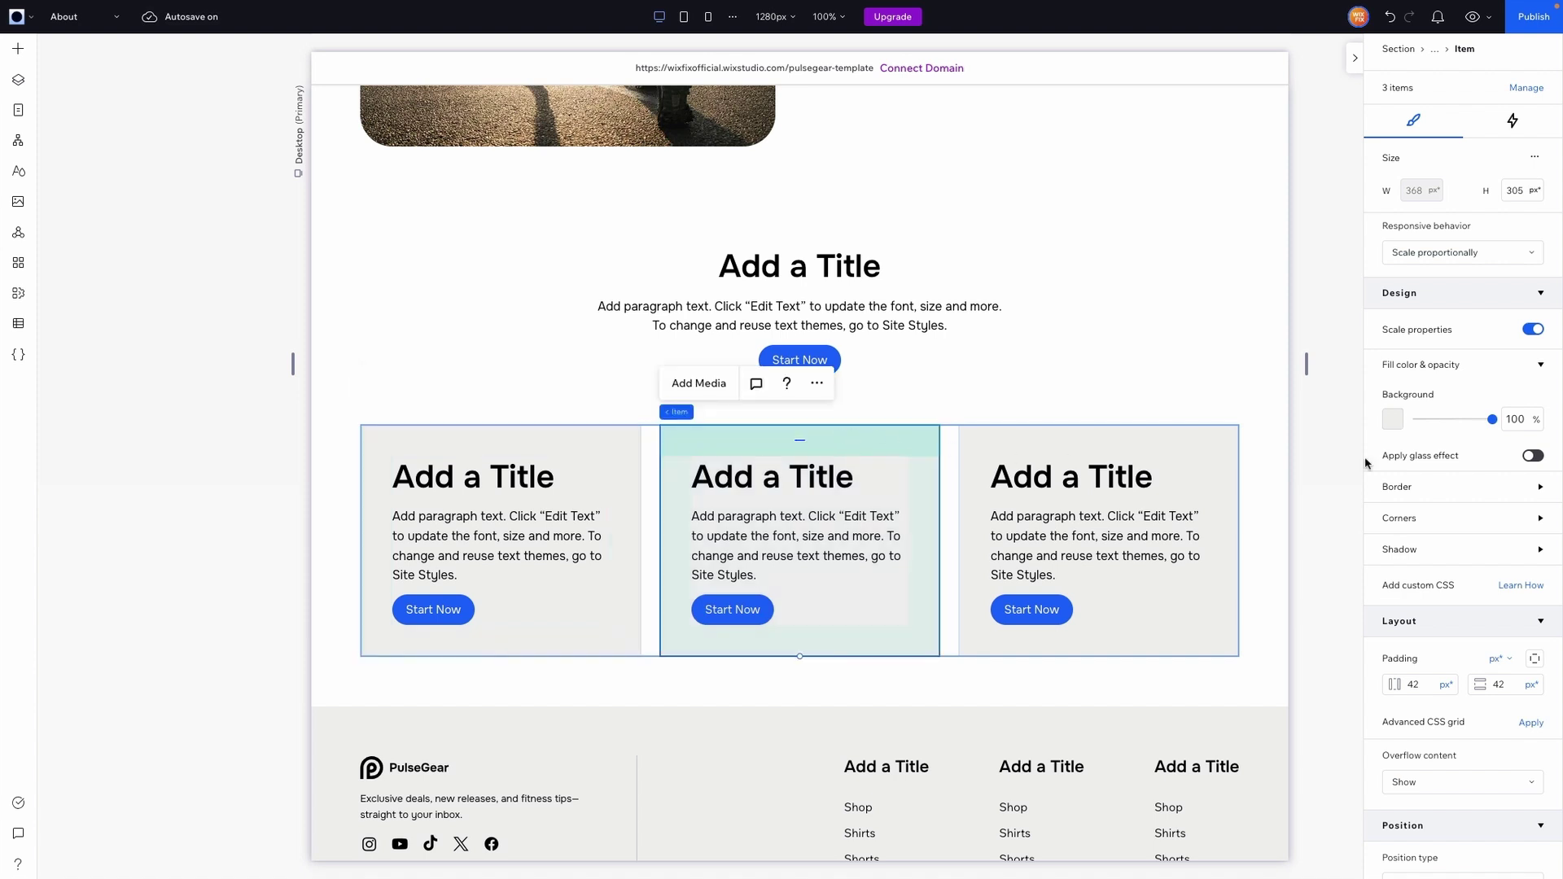
left_click(1416, 521)
left_click(1405, 570)
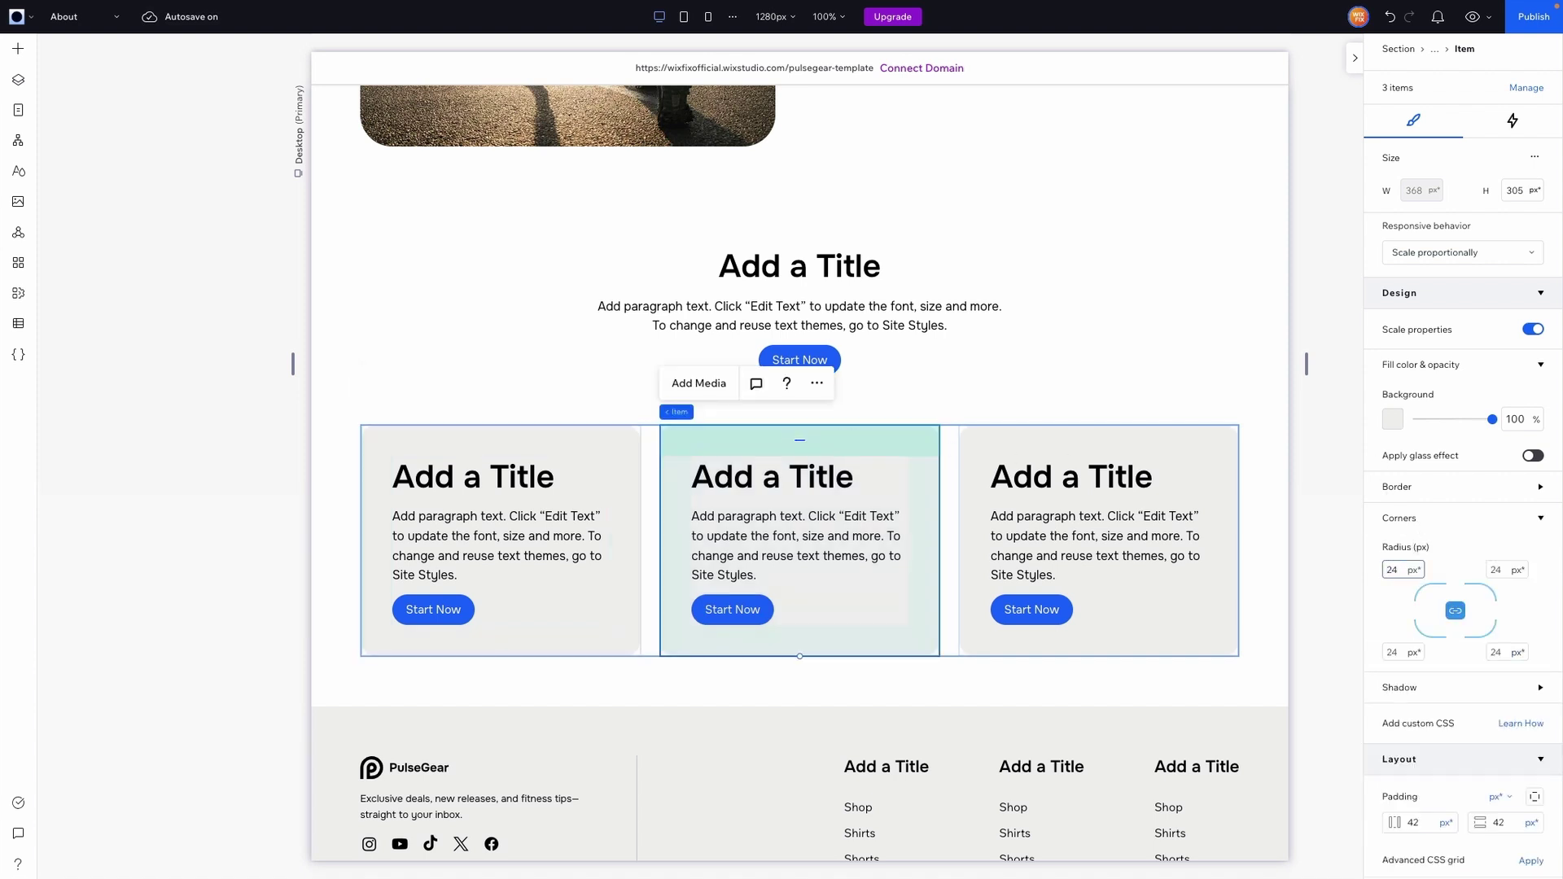
left_click(1324, 486)
Remove the paragraph and the button from the text stack above the repeater, leaving only the title.
scroll(1324, 486, "up", 10)
scroll(1324, 486, "down", 10)
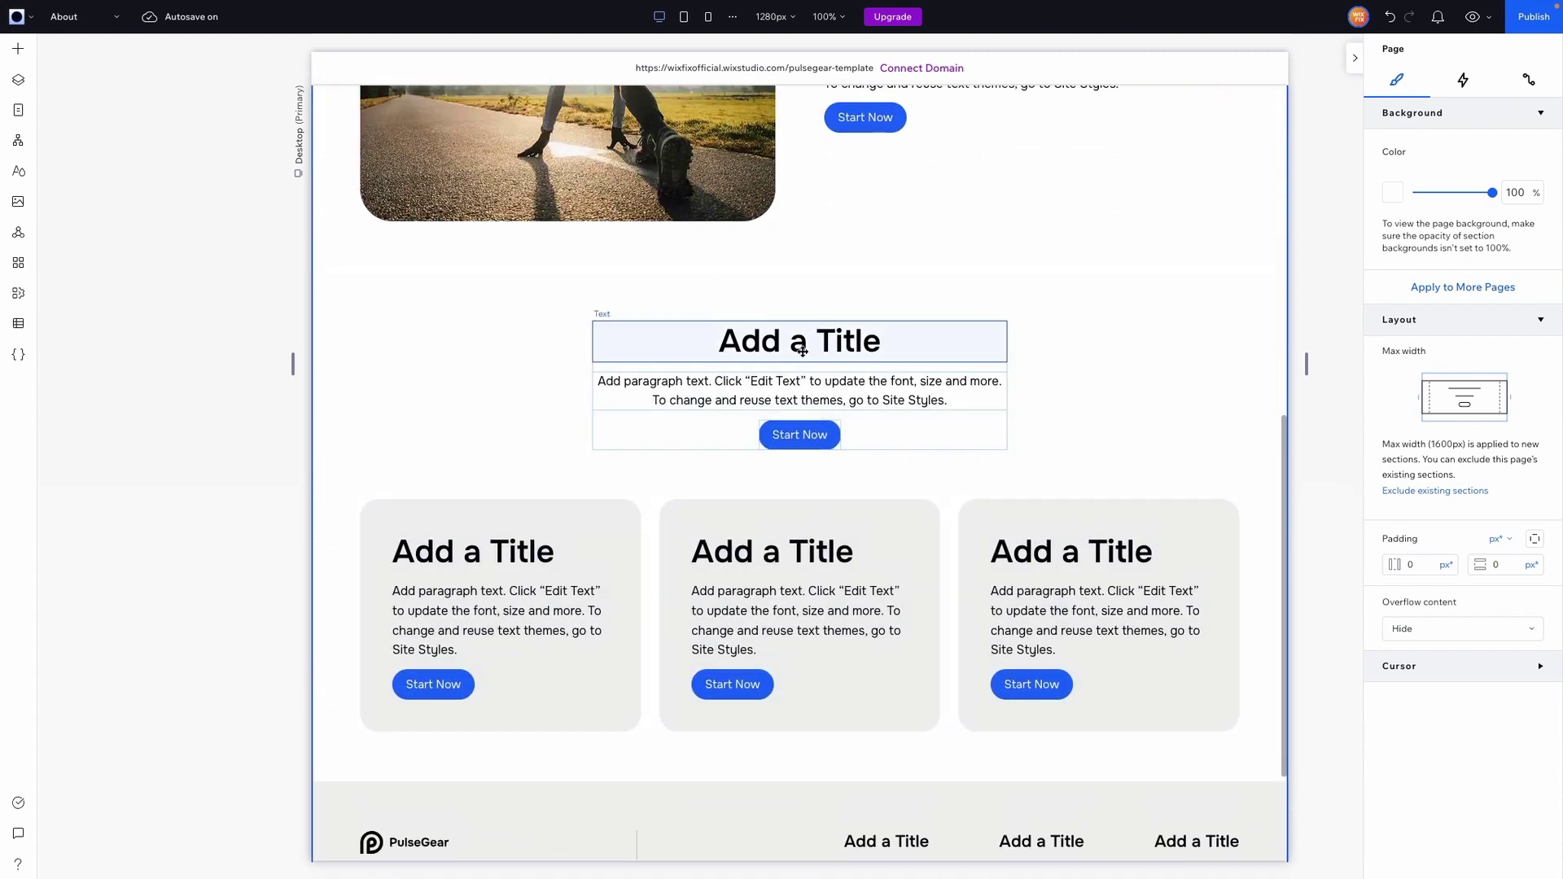
left_click(845, 392)
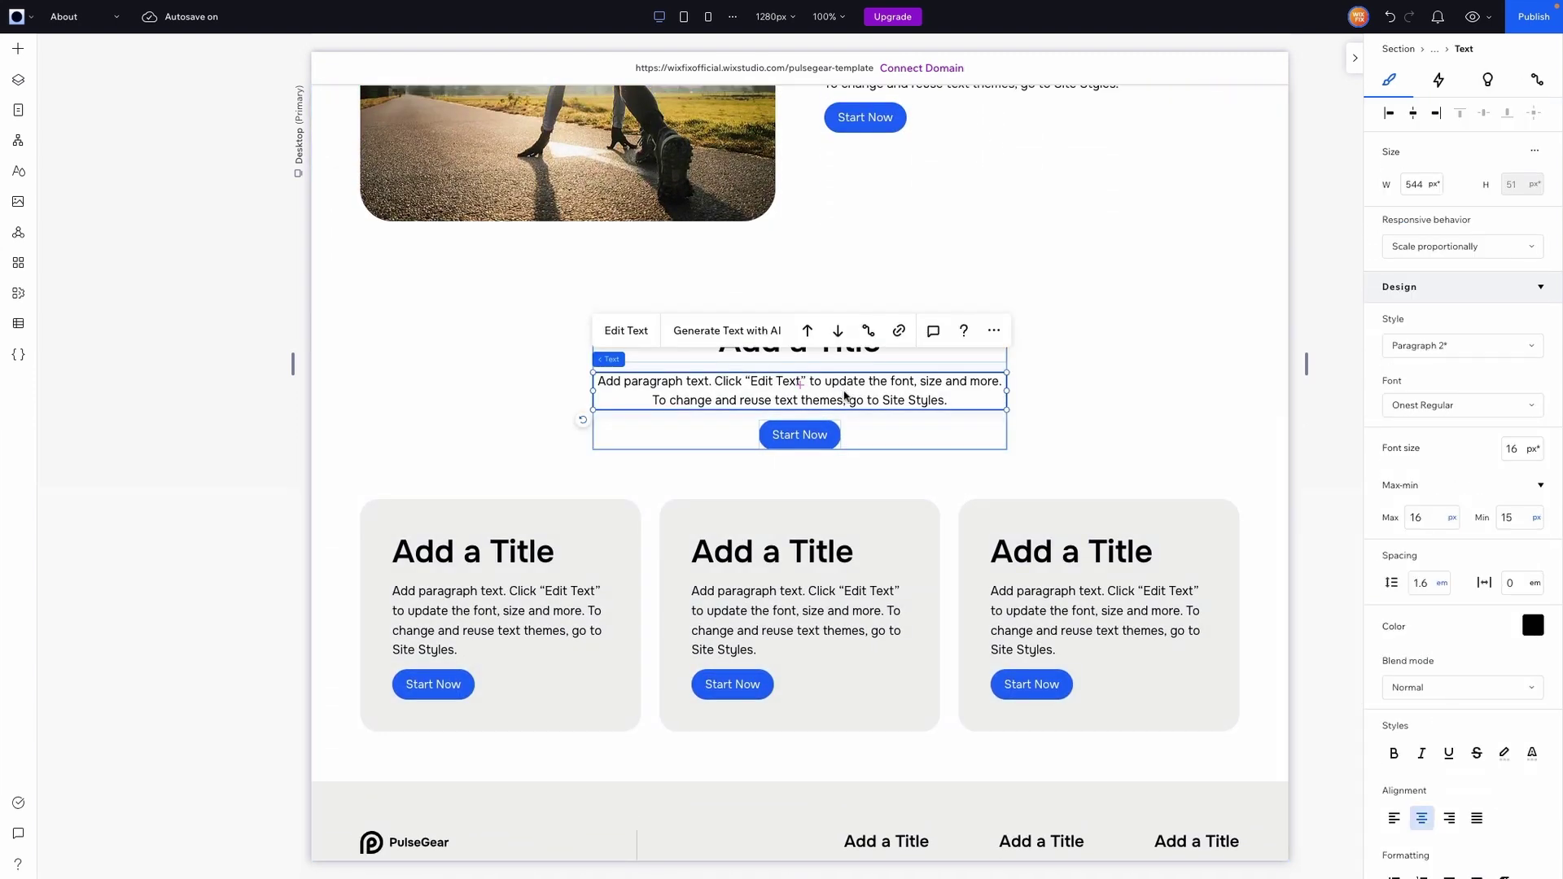
key("Delete")
left_click(802, 386)
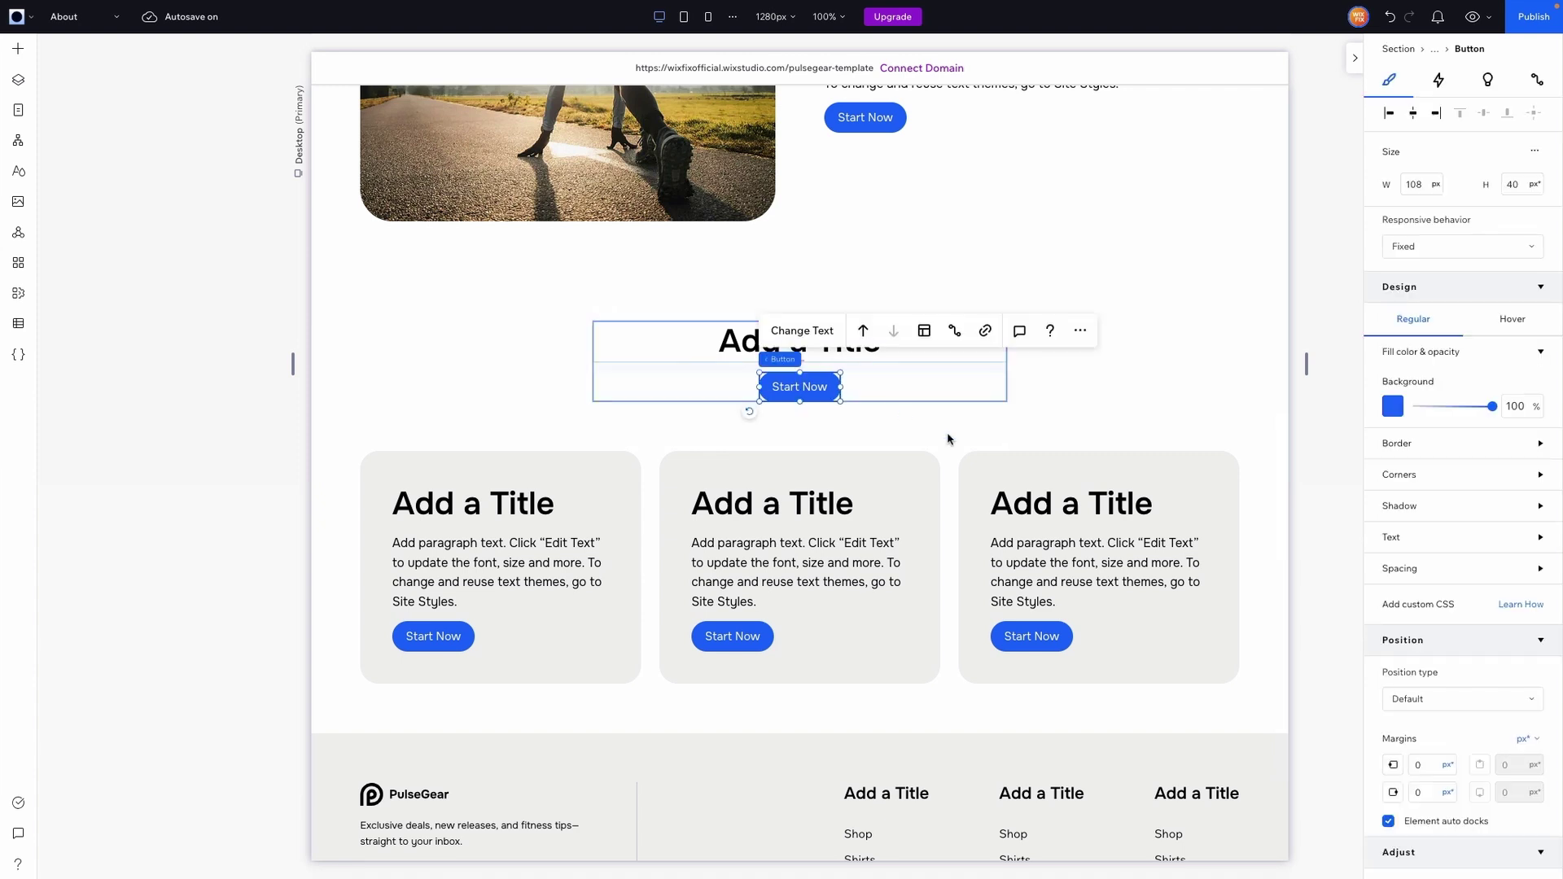
key("Delete")
left_click(715, 373)
left_click(719, 389)
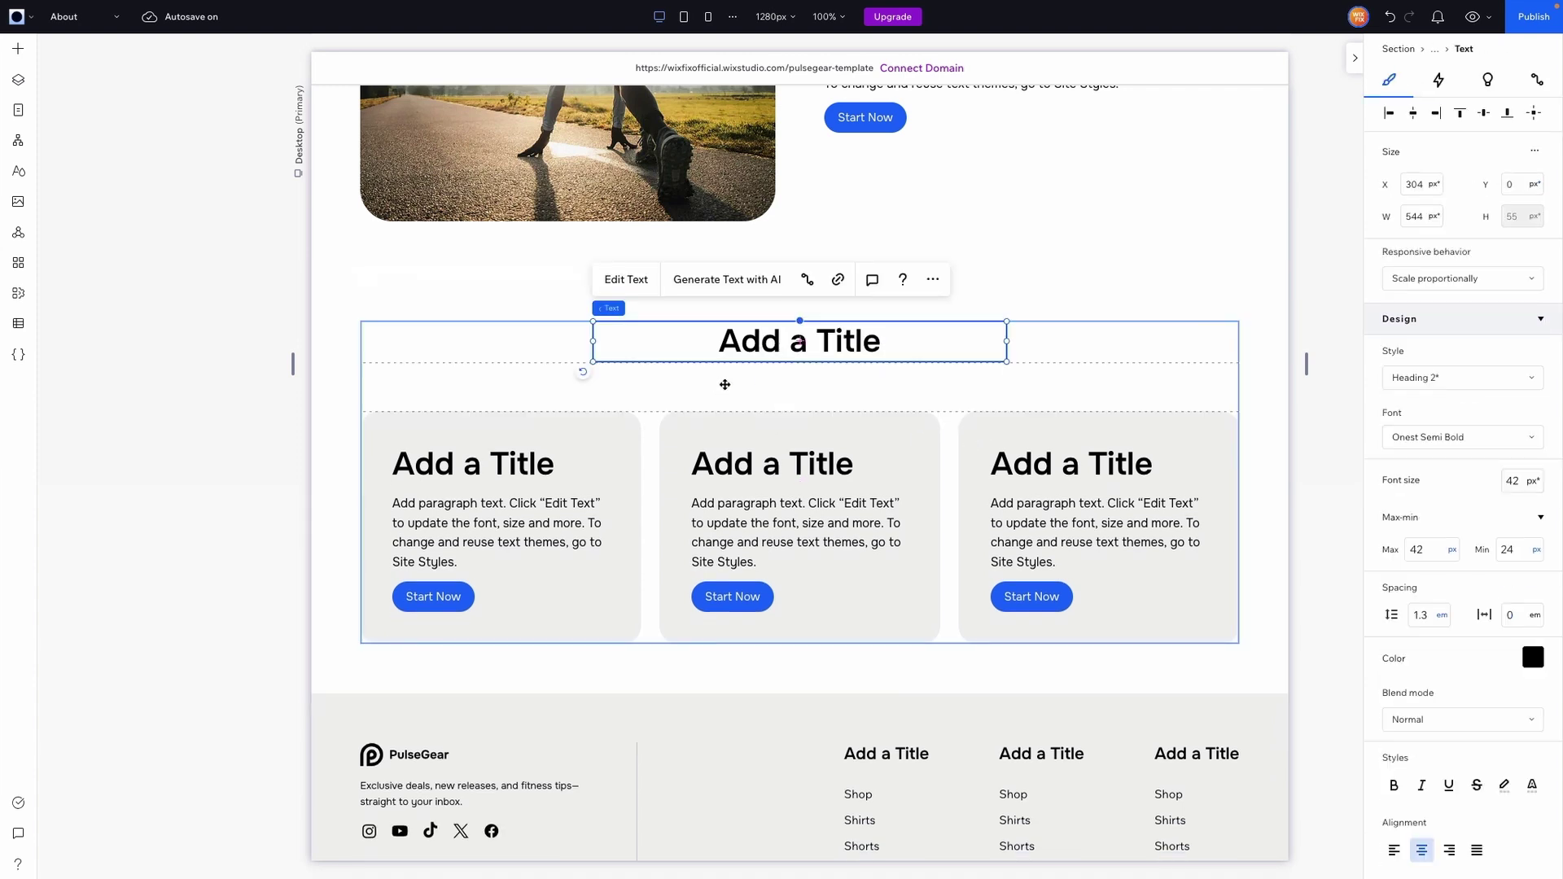
Replace the title text above the repeater with "Services".
double_click(762, 350)
type("S")
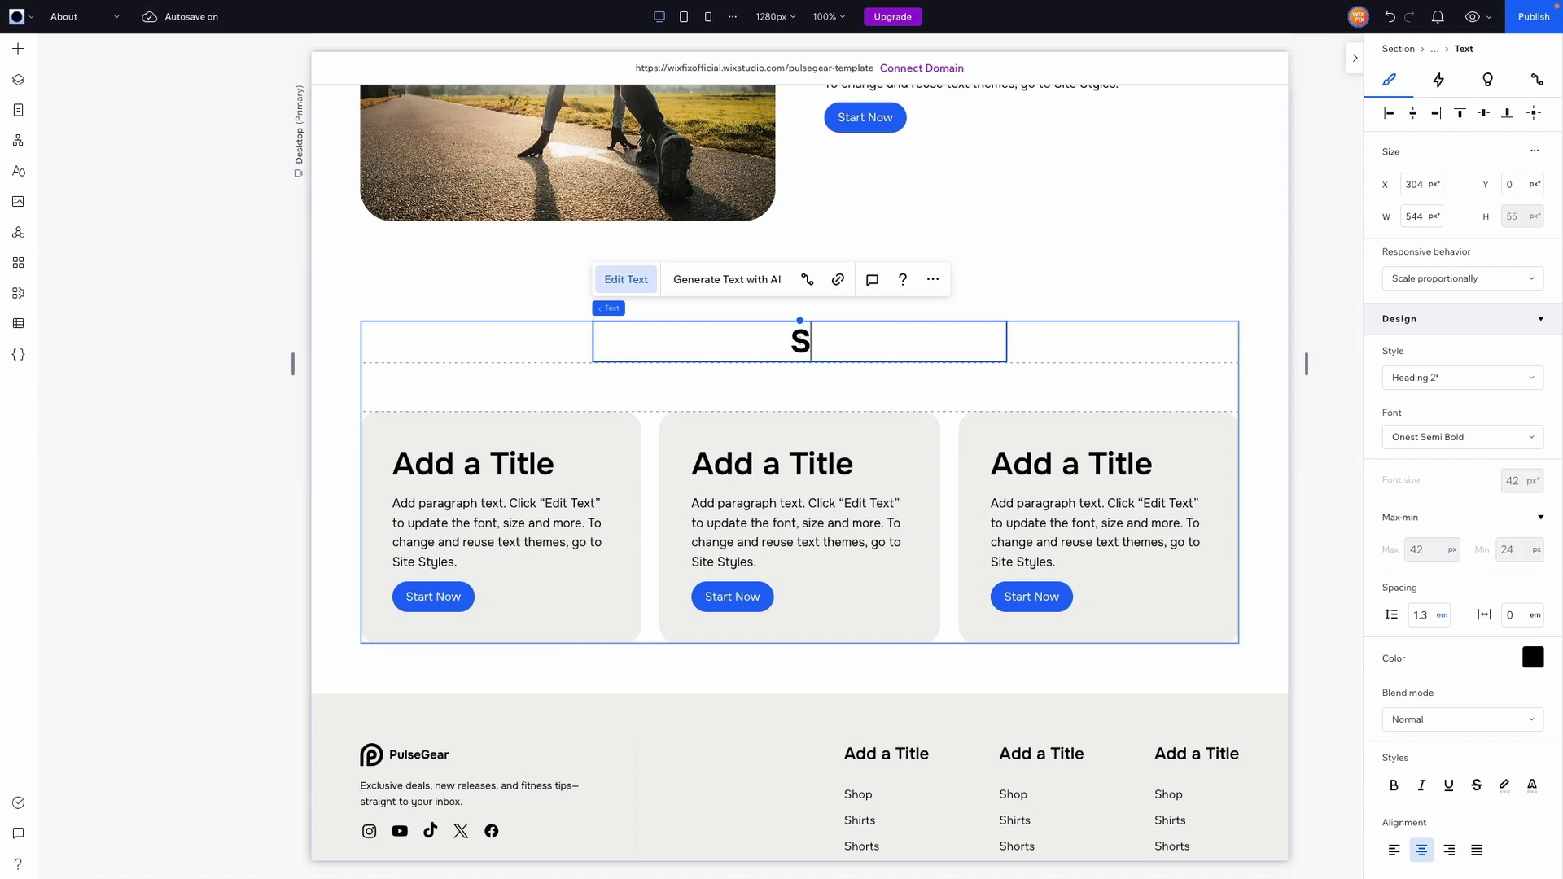
type("ervices")
Add a third row to the Services container below the repeater.
left_click(1002, 375)
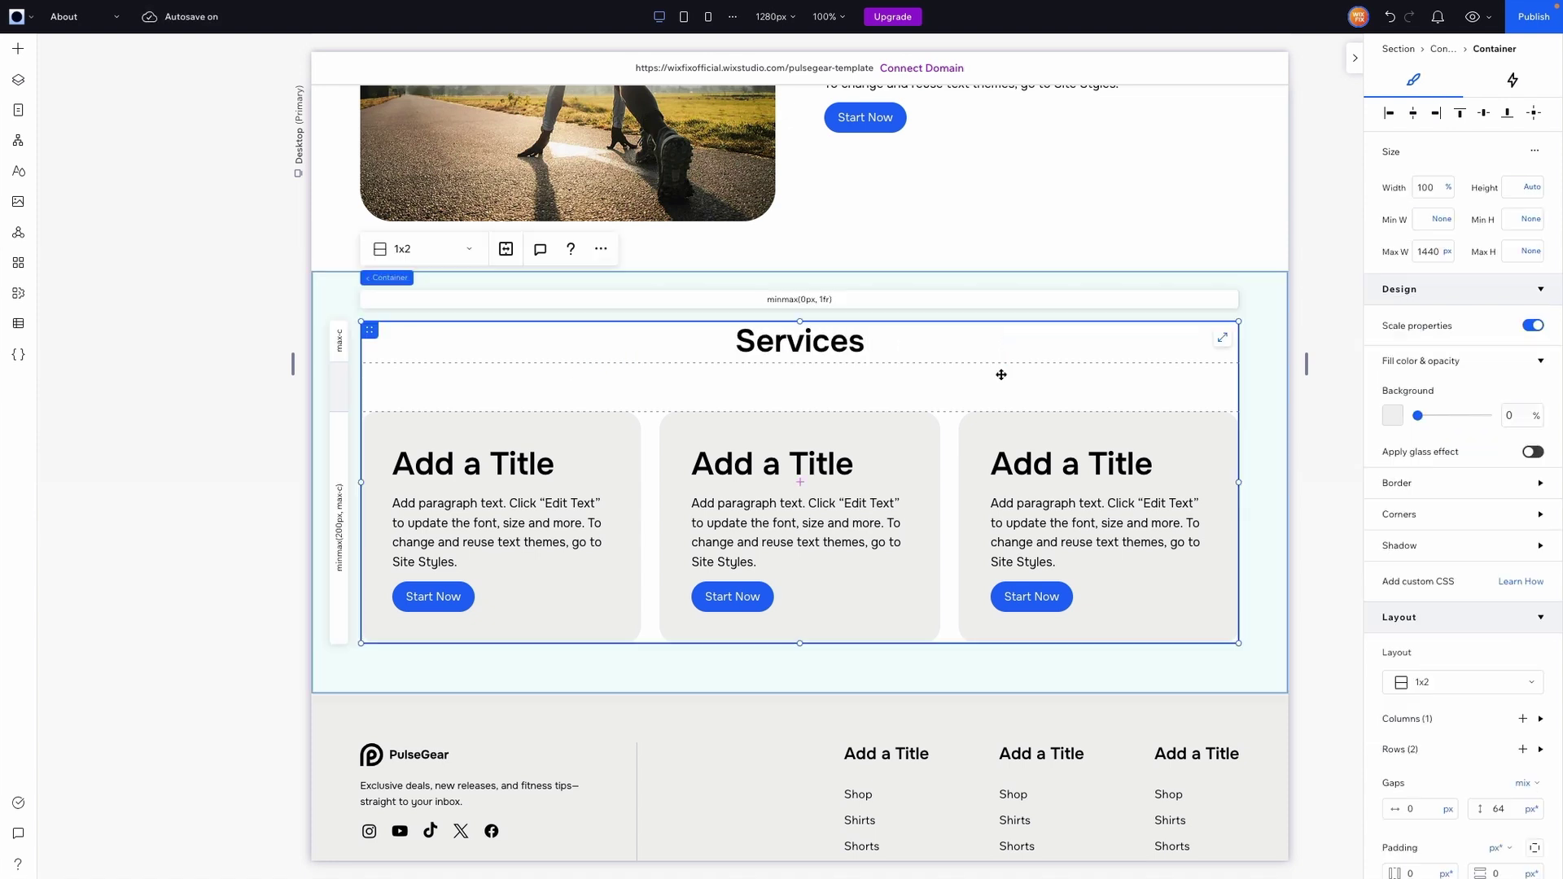
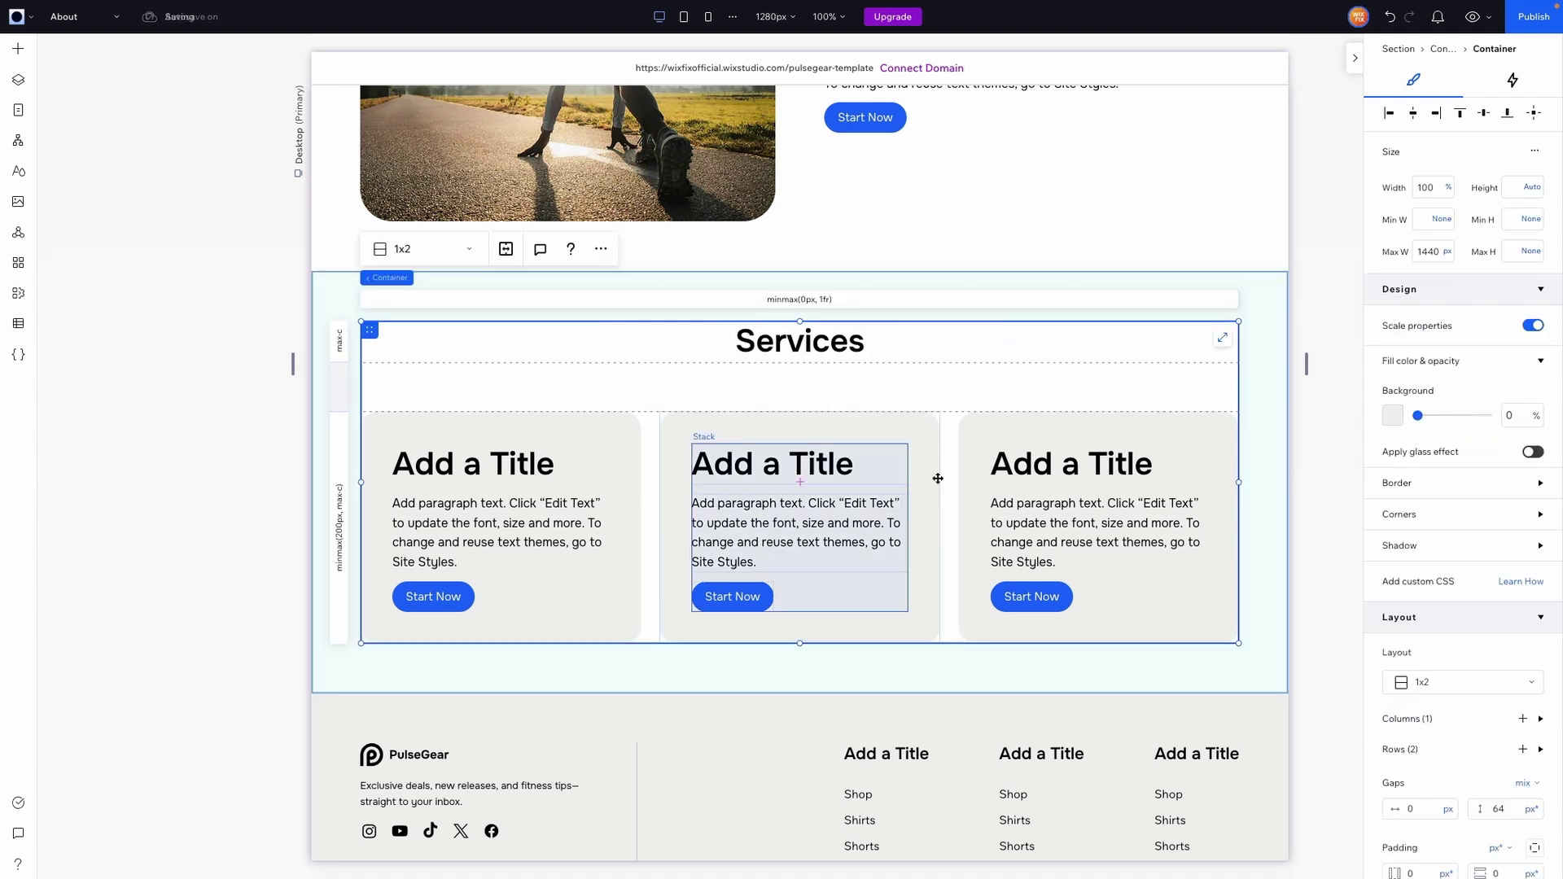
left_click(340, 649)
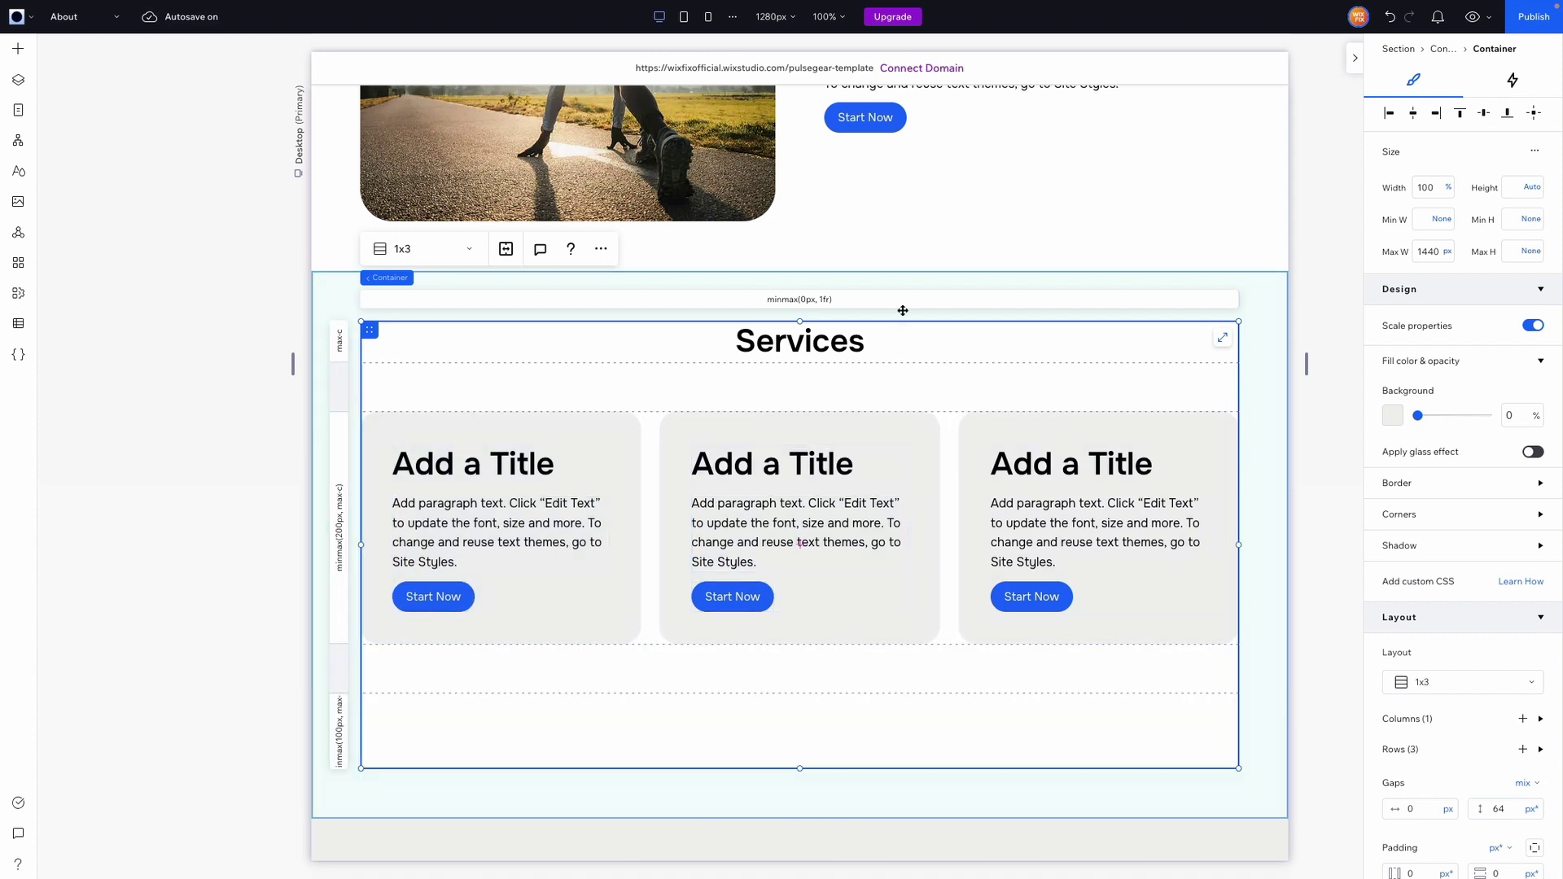
Copy the Start Now button from the image-and-text section into the empty third row of the Services container.
scroll(896, 305, "up", 2)
left_click(860, 267)
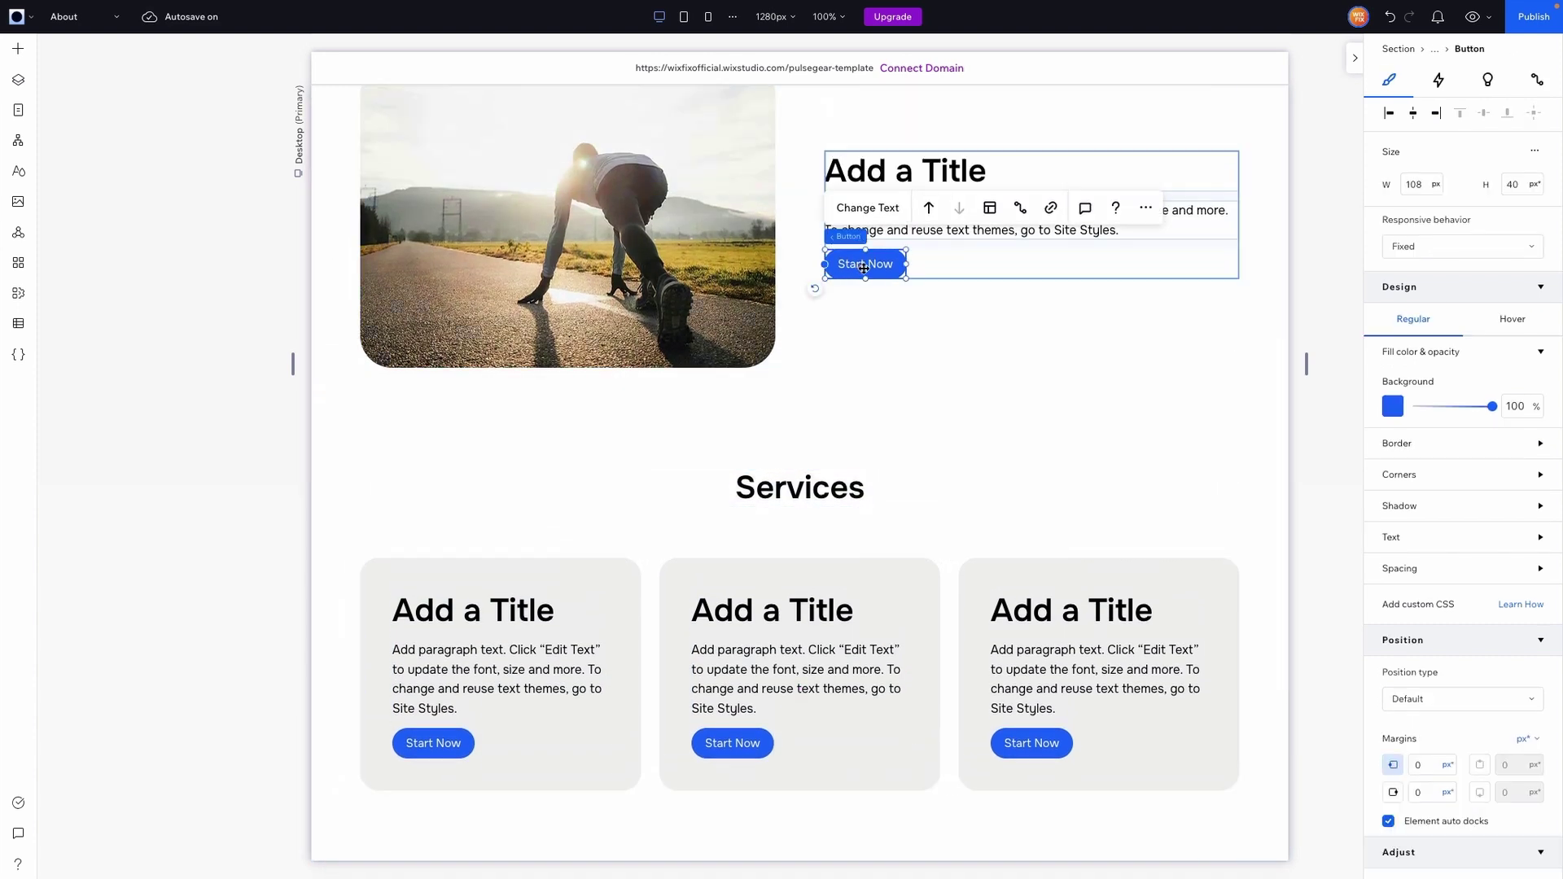
scroll(861, 263, "down", 5)
left_click(687, 492)
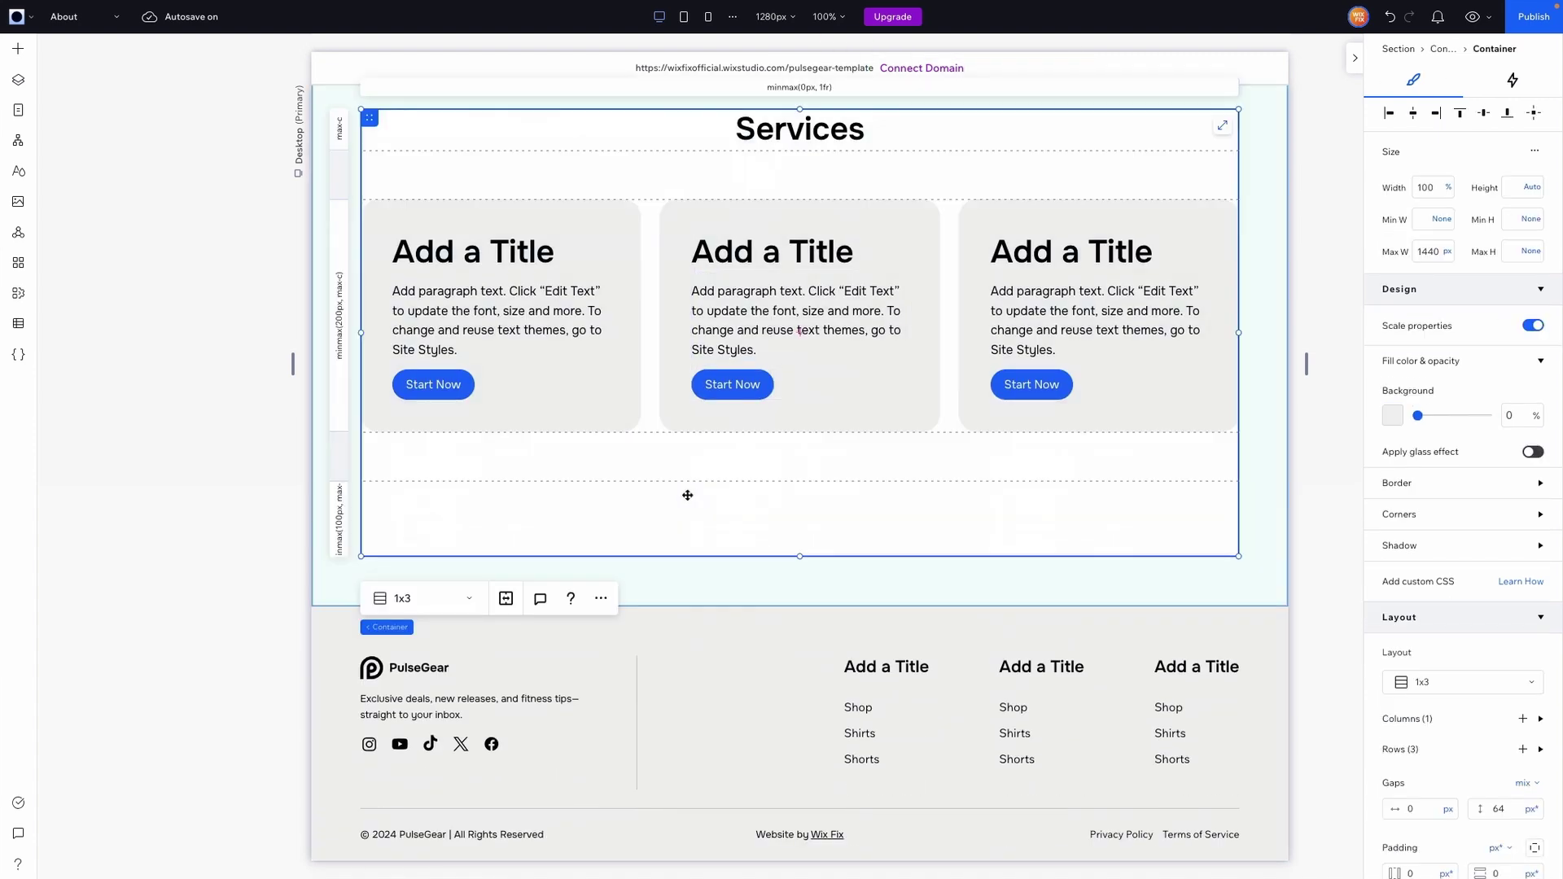
right_click(687, 492)
left_click(735, 138)
Change the pasted button's text to "View All" and center it horizontally and vertically in its row.
left_click(727, 509)
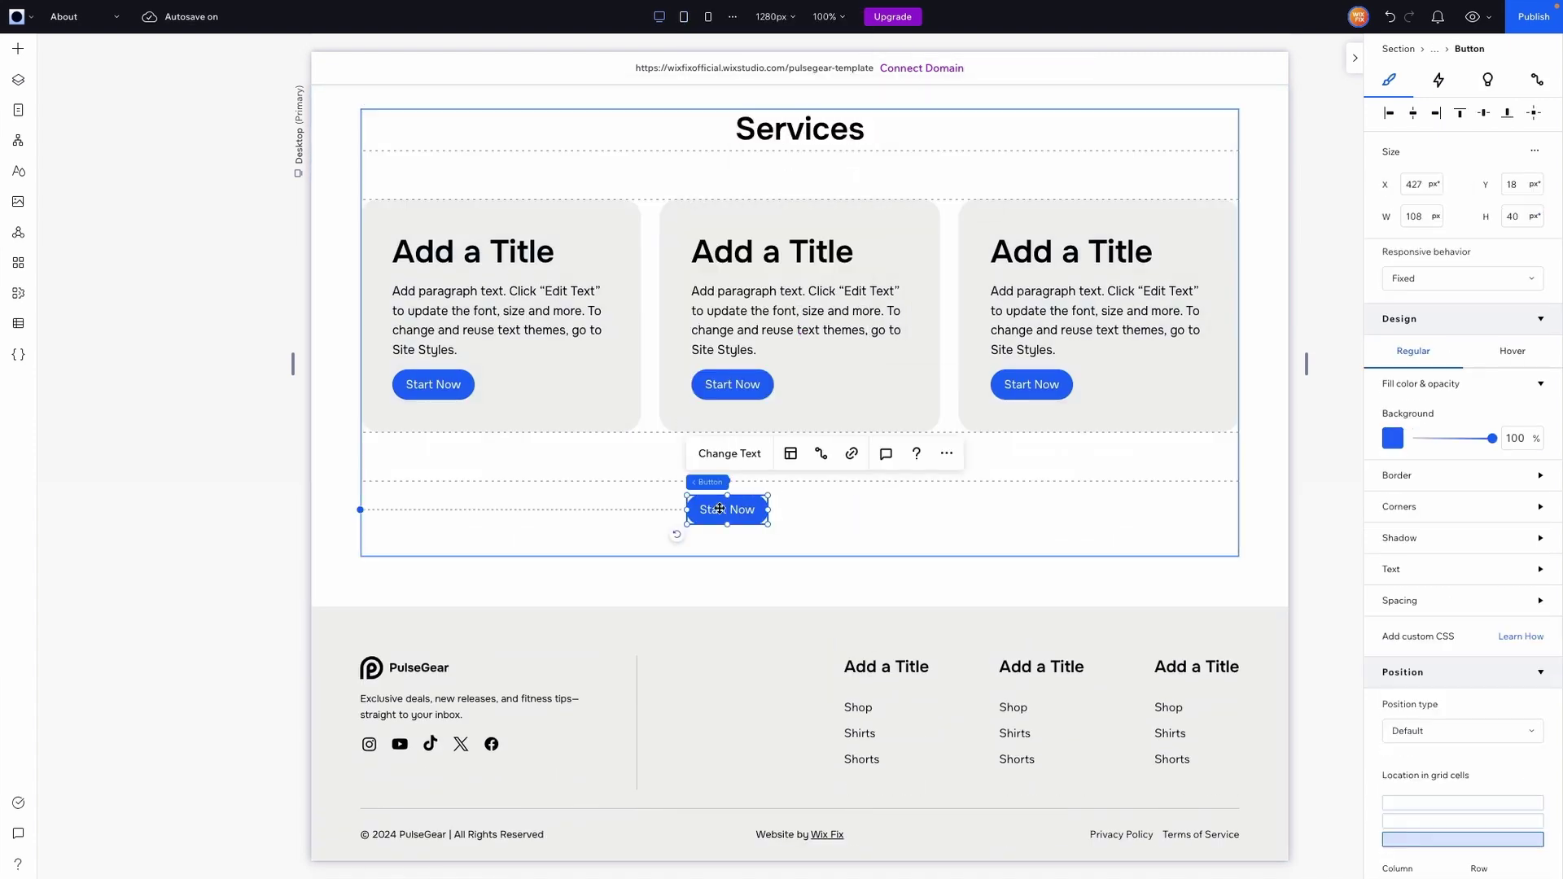
left_click(717, 456)
type("Vi")
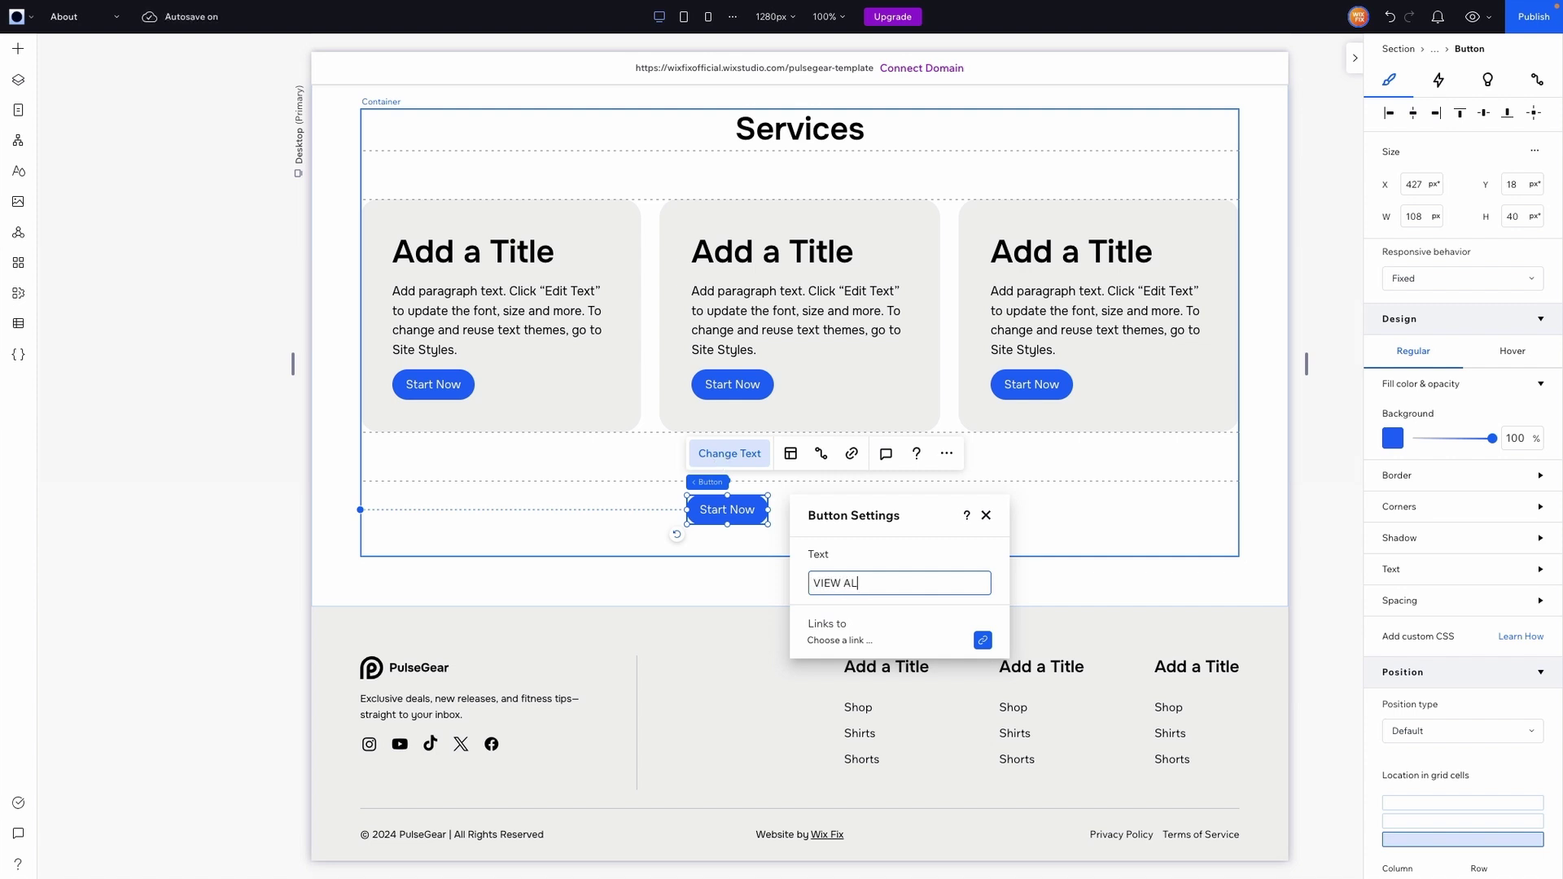
type("ew All")
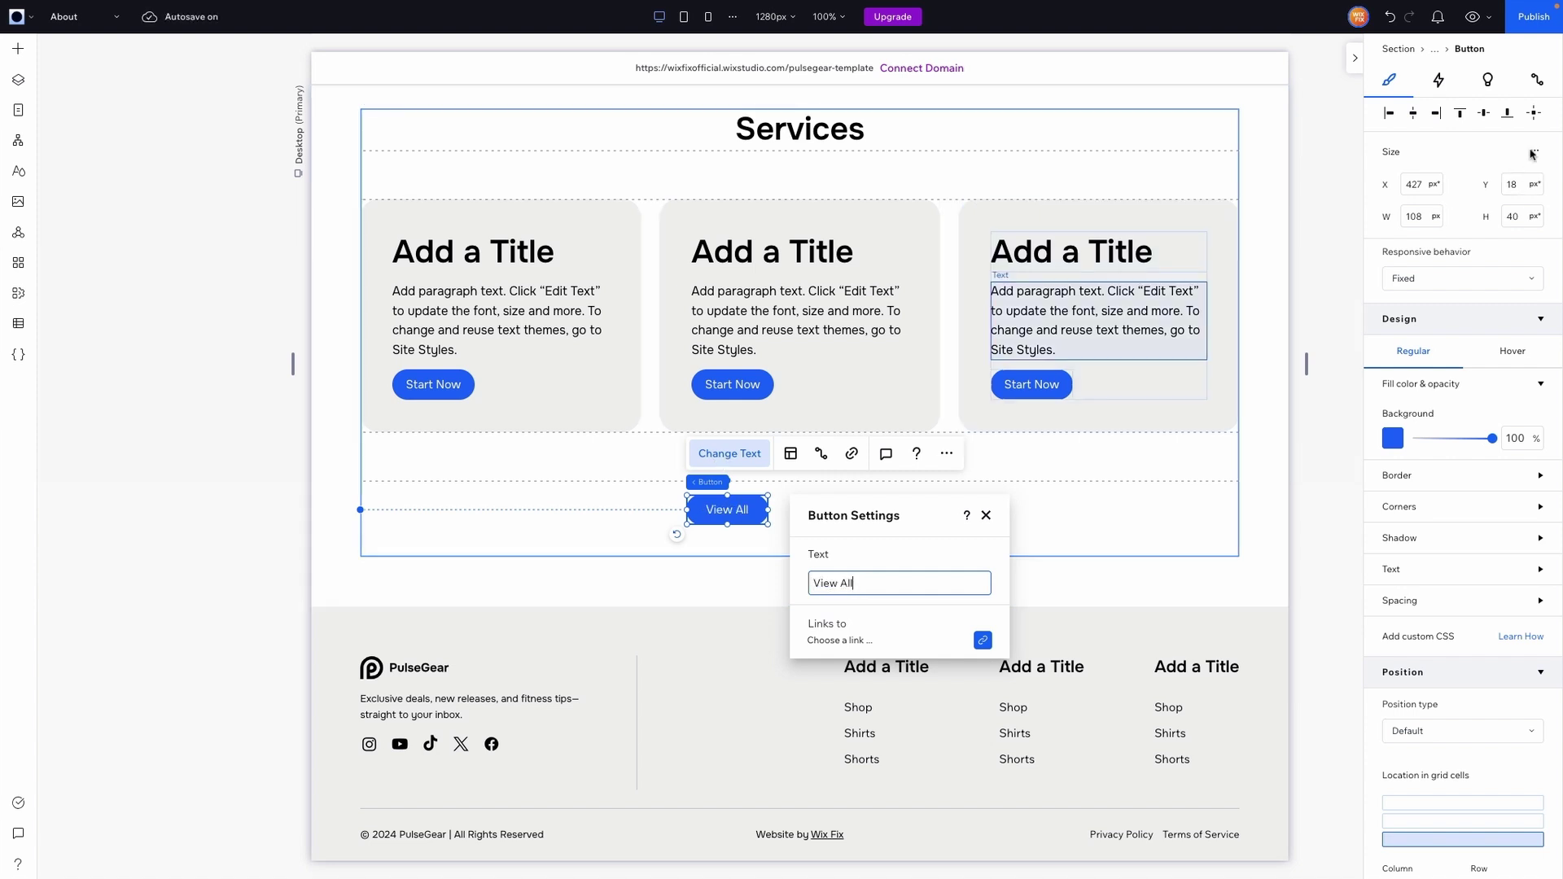
left_click(1534, 114)
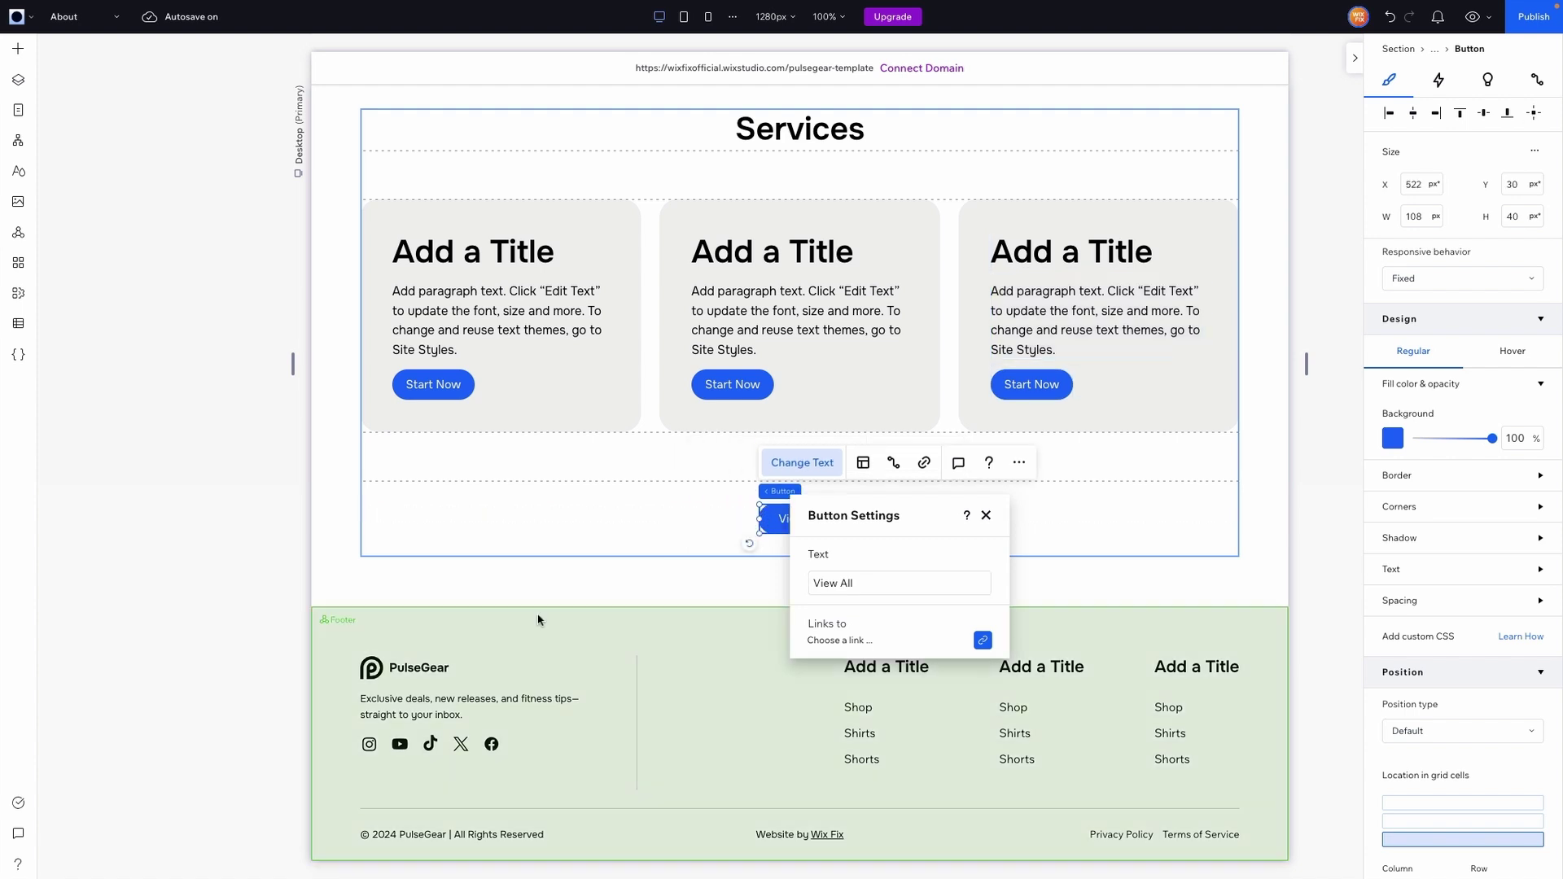
Set the heights of the second and third rows of the Services container to Max content.
left_click(499, 492)
left_click(340, 521)
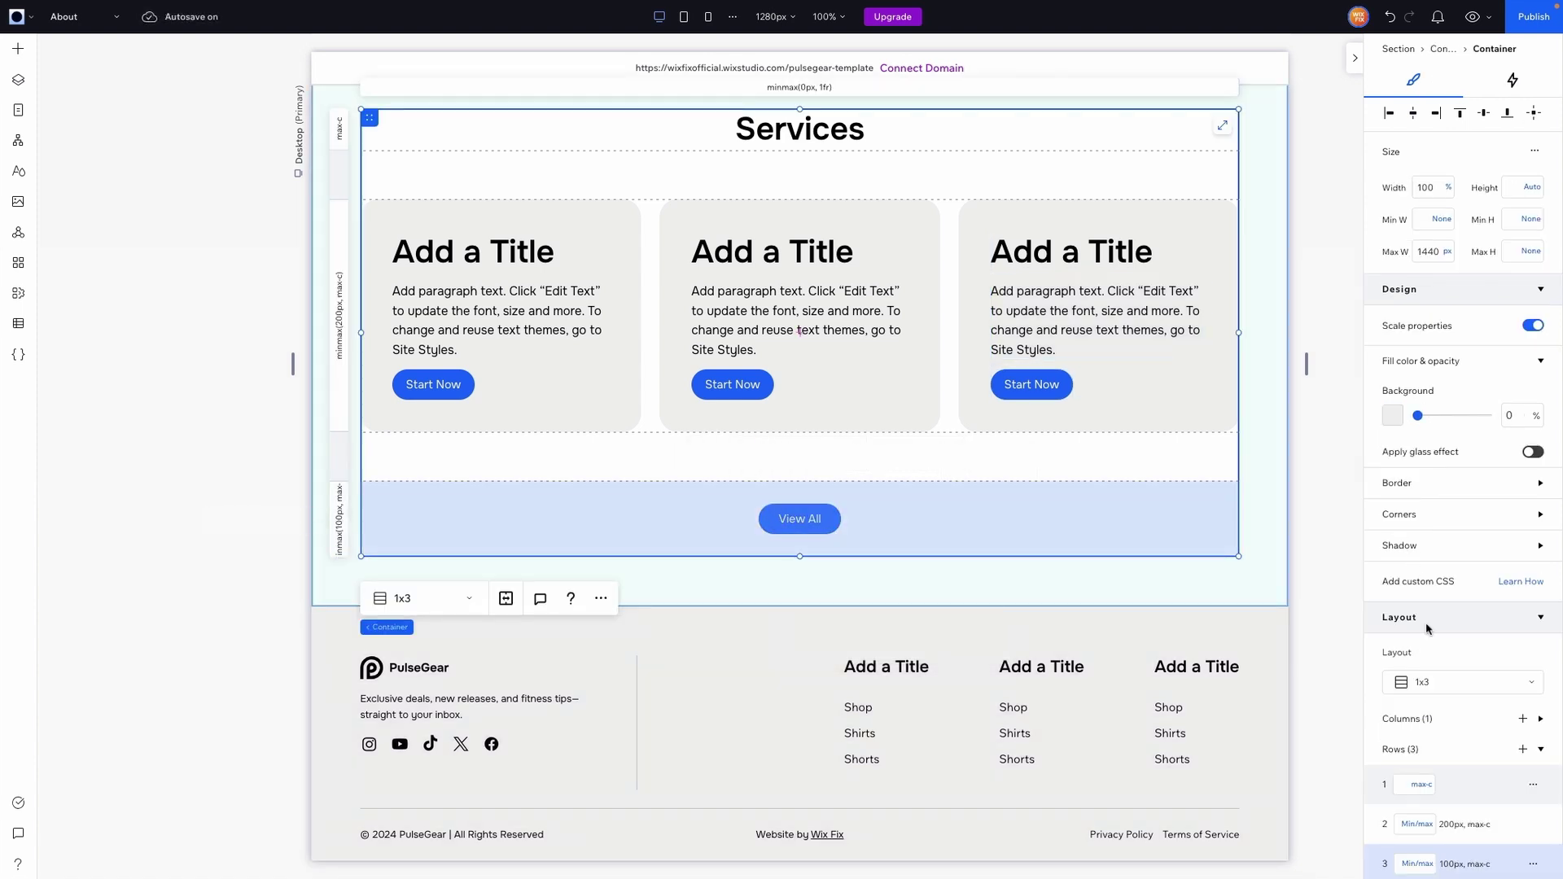
scroll(1425, 720, "down", 2)
left_click(1417, 695)
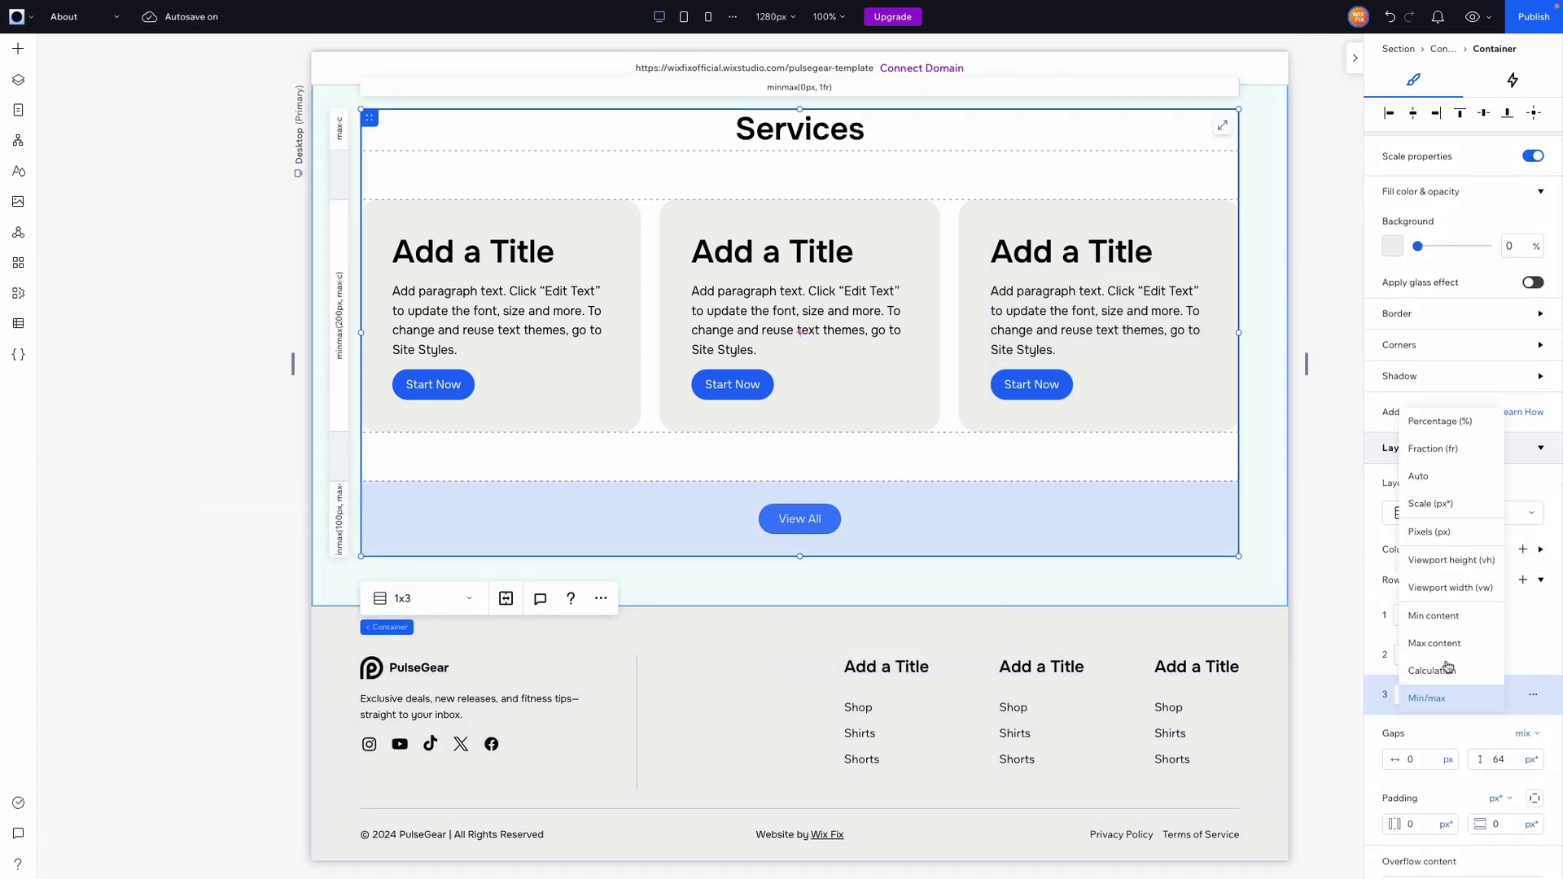
left_click(1406, 651)
left_click(1417, 656)
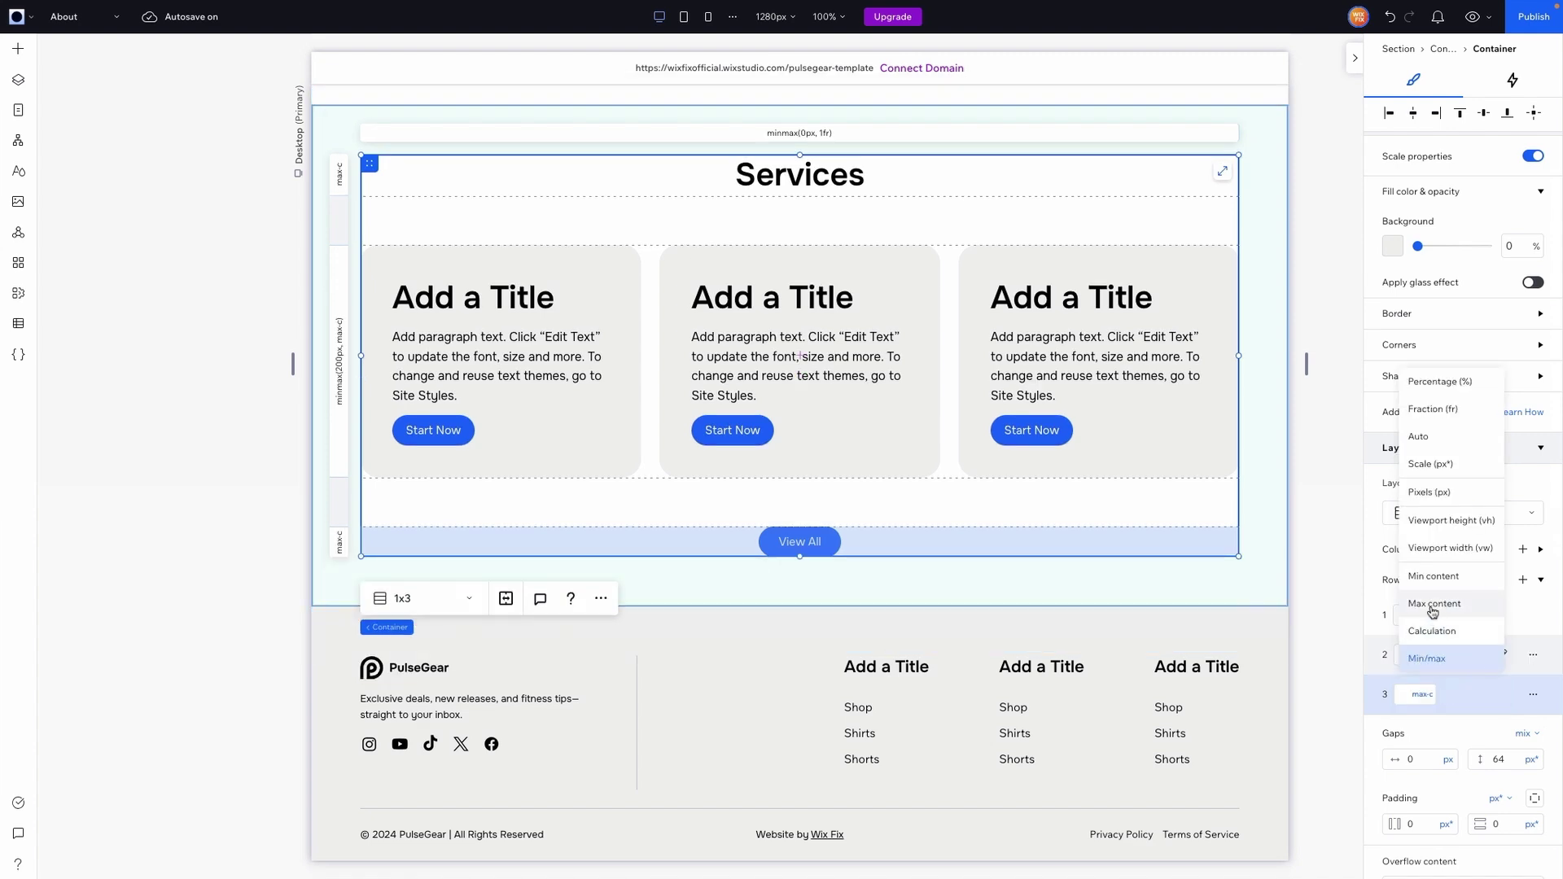
left_click(1435, 604)
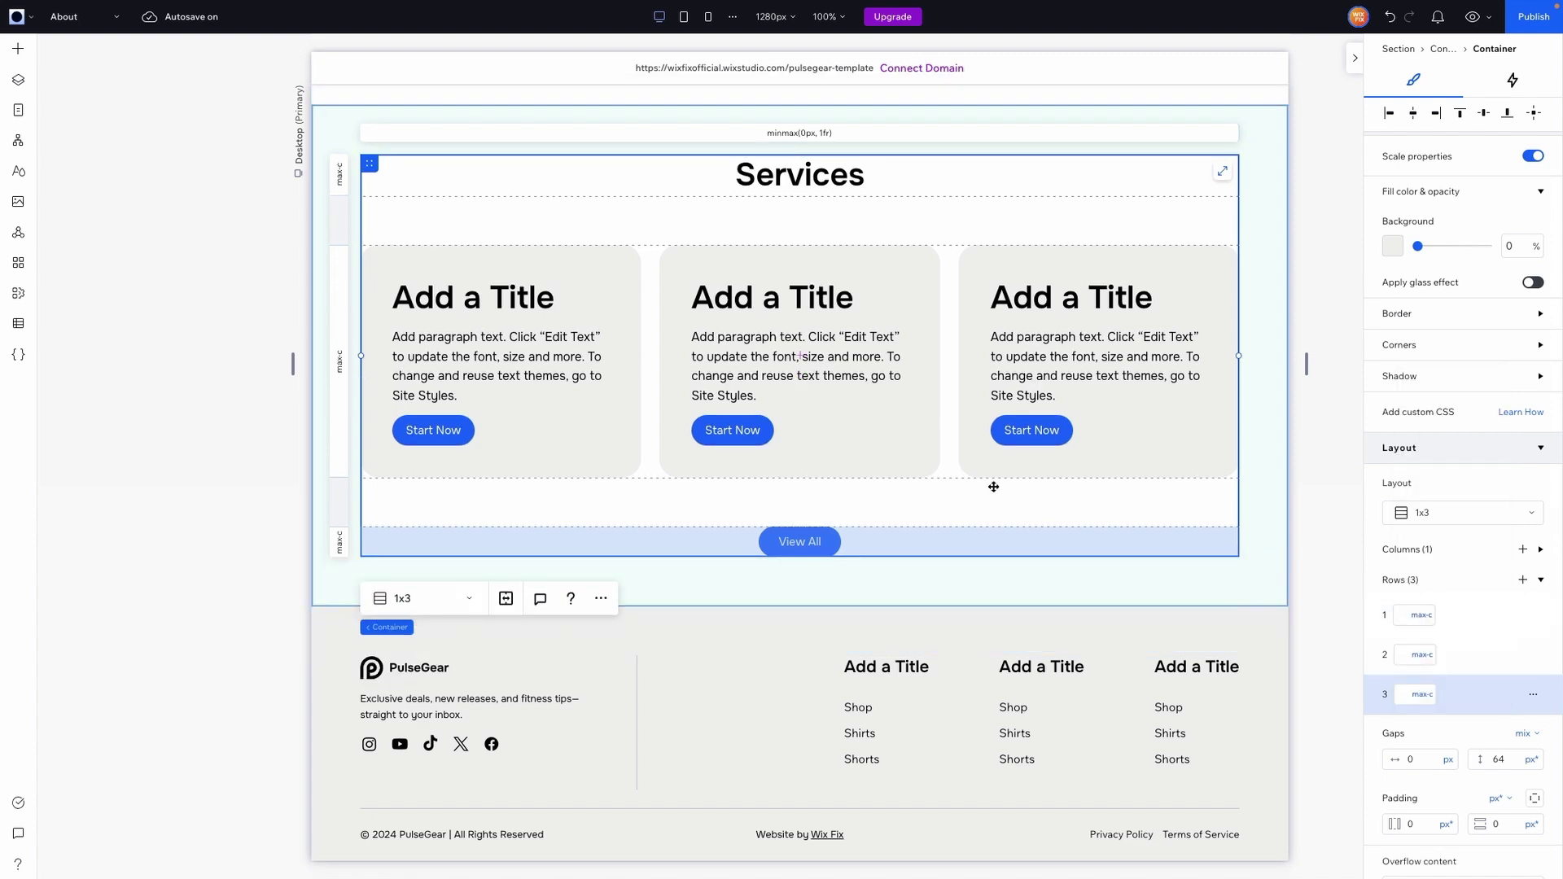
At the tablet breakpoint, set the minimum font size of the repeater cards' paragraph text to 13 px.
scroll(931, 503, "up", 3)
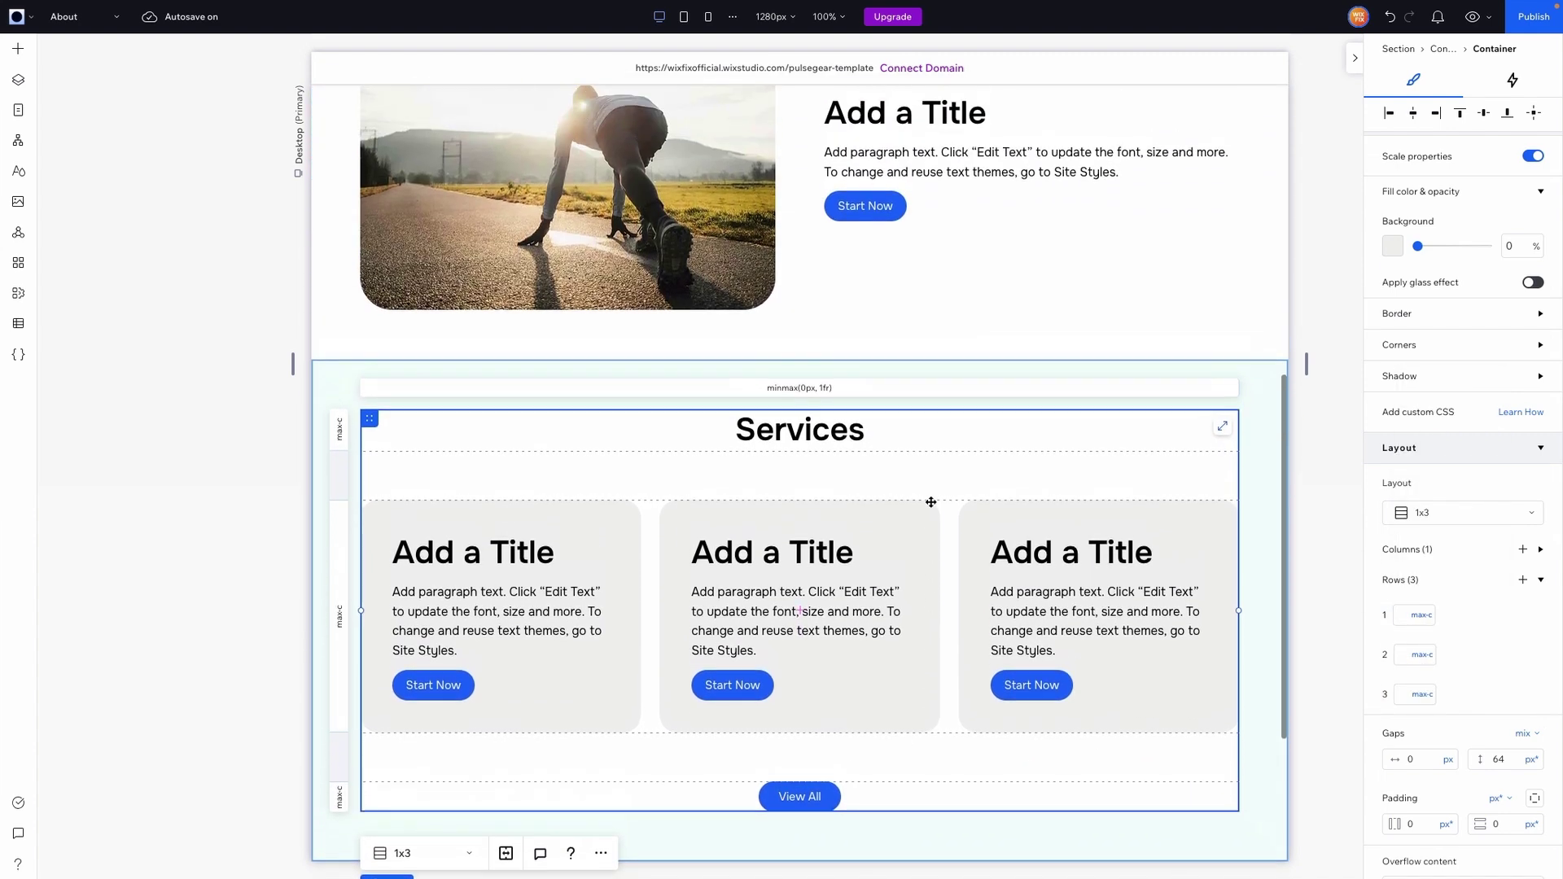
scroll(931, 503, "down", 2)
scroll(931, 502, "down", 1)
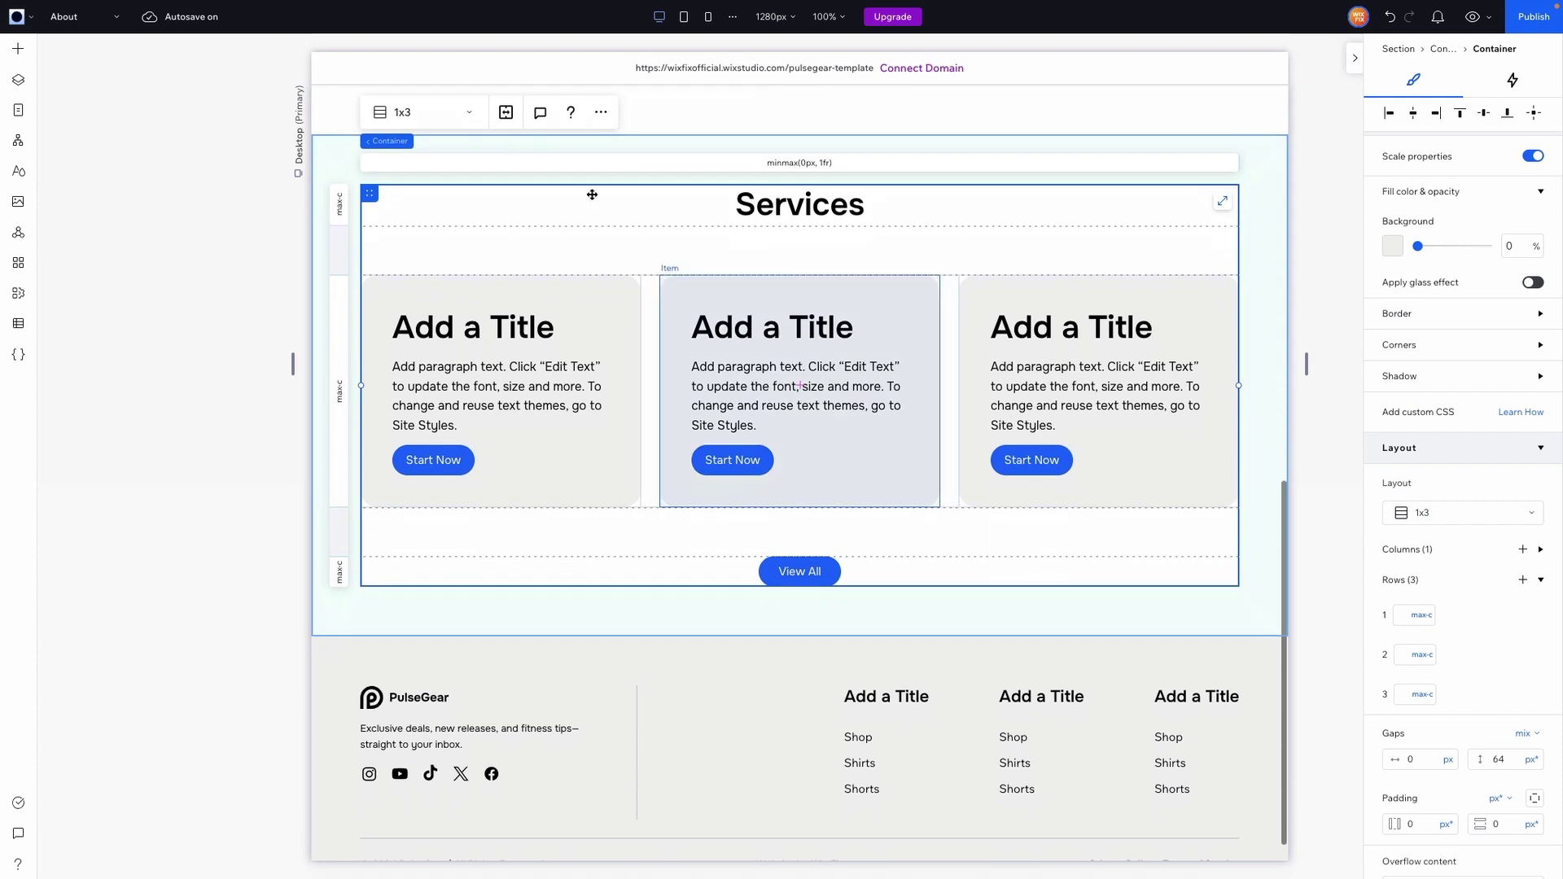
left_click(683, 18)
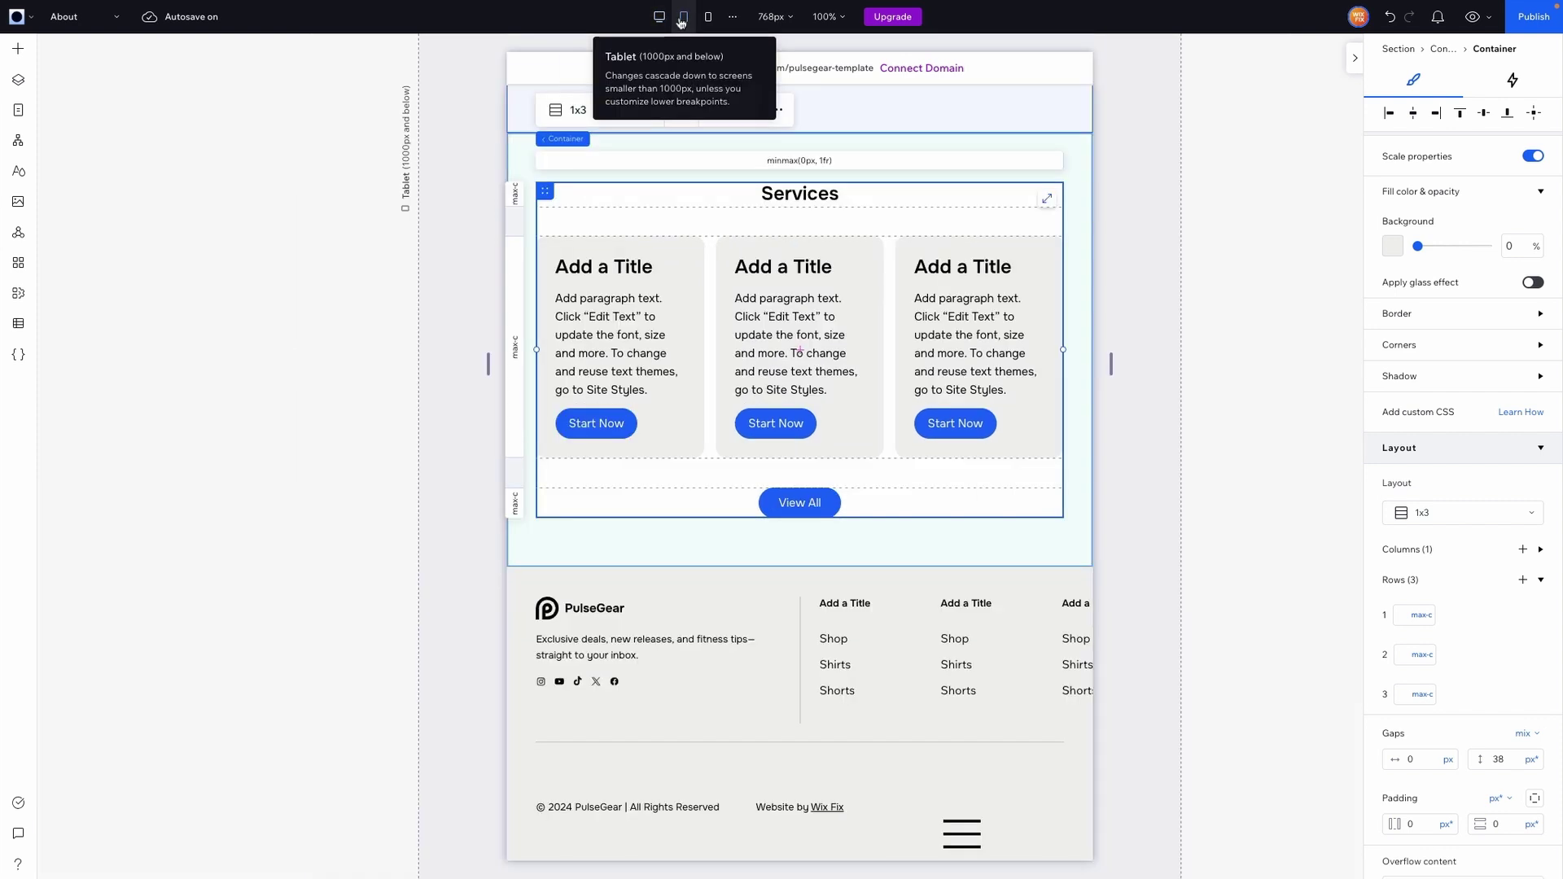
left_click(720, 287)
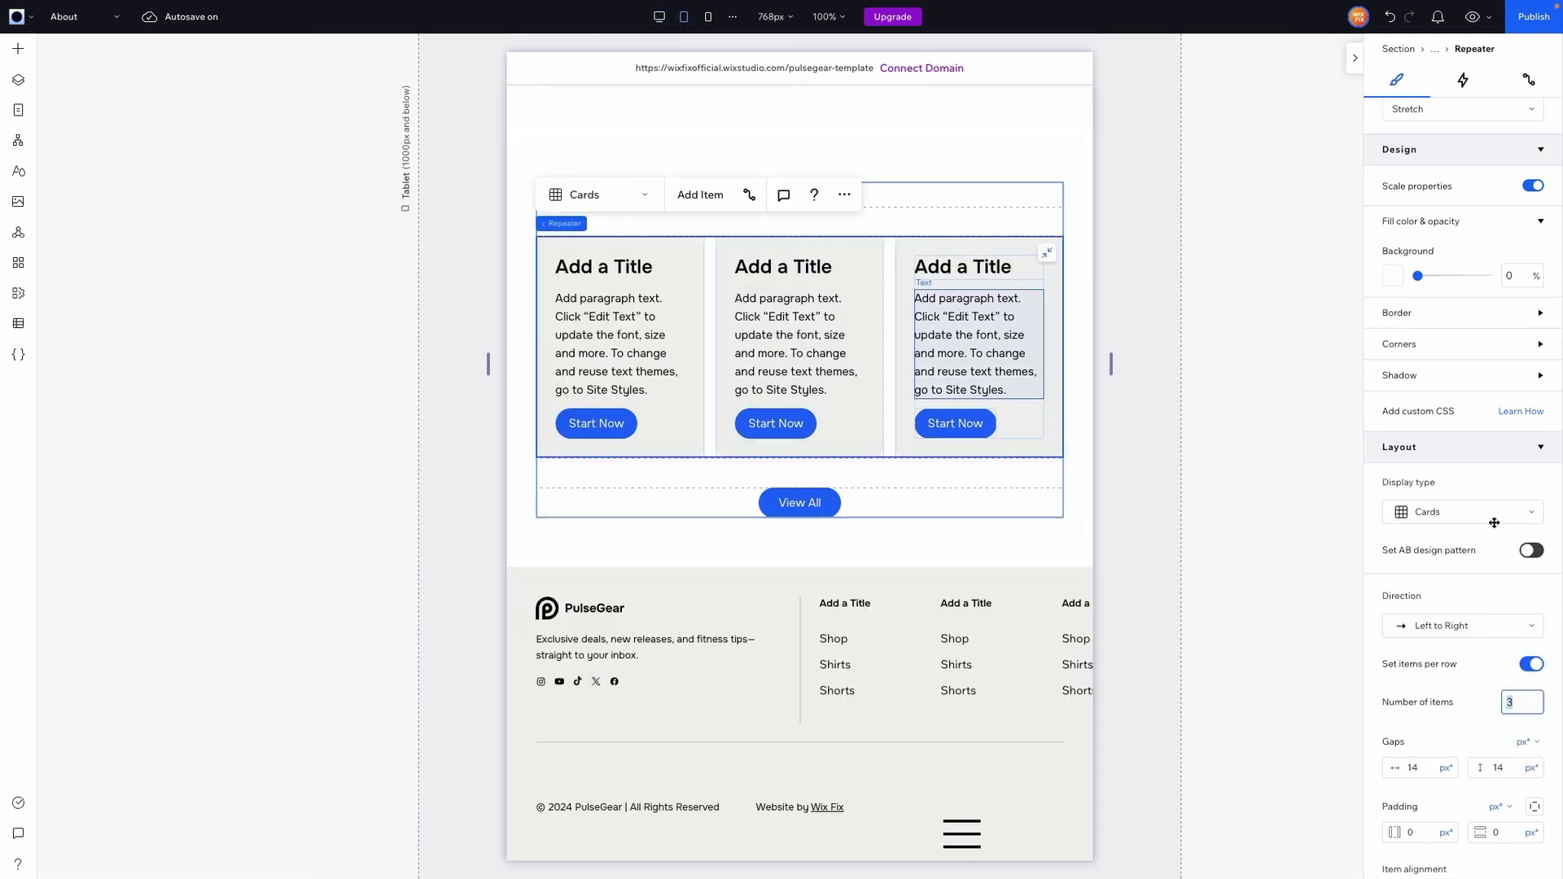
left_click(977, 342)
left_click(1512, 518)
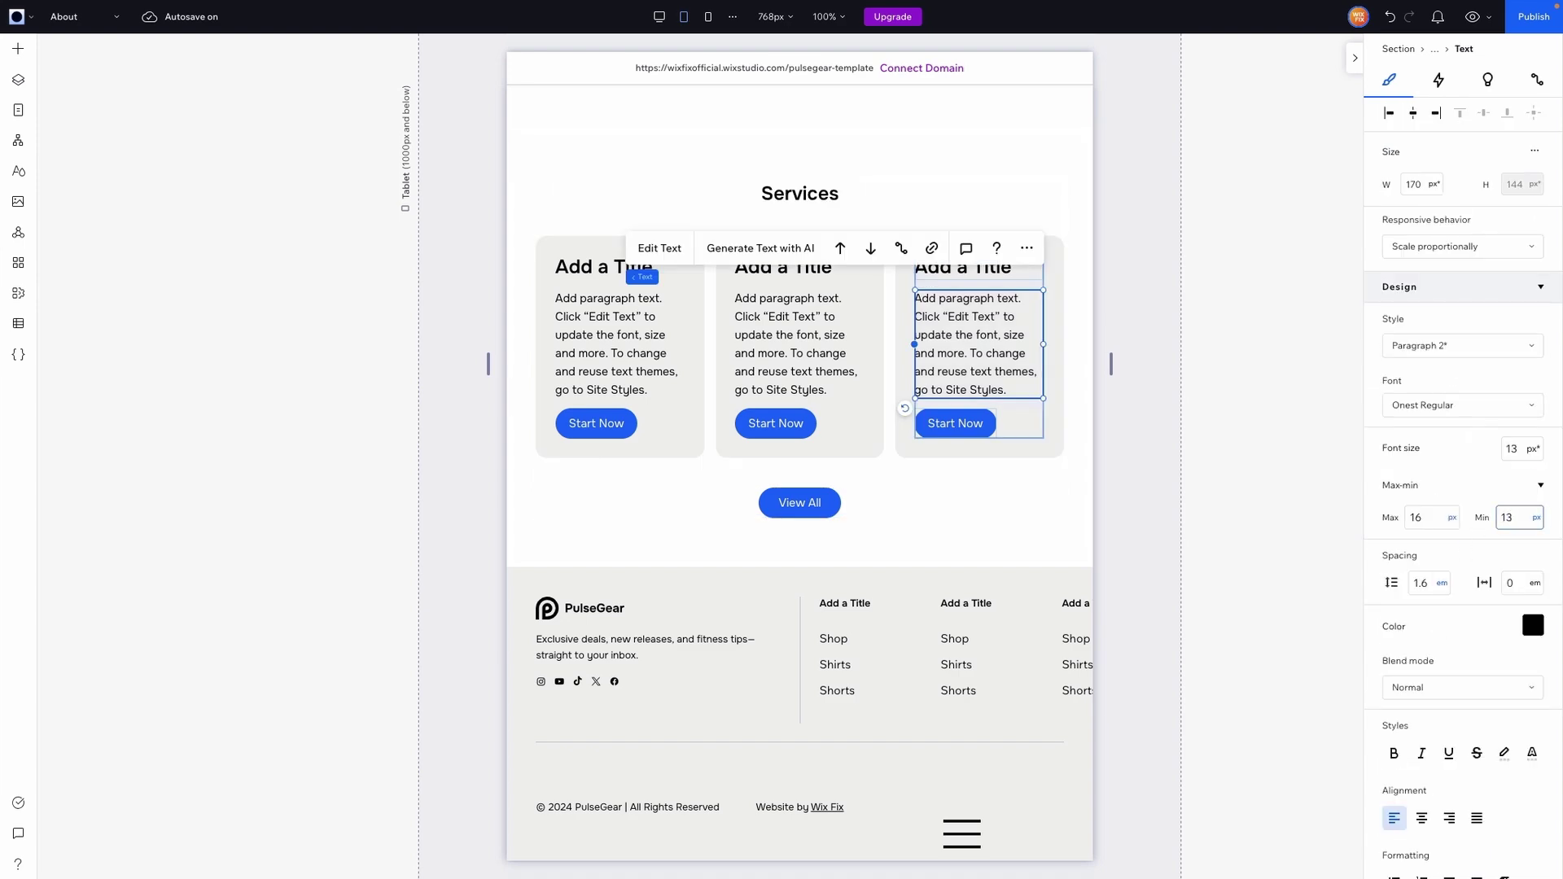
key("Escape")
At the mobile breakpoint, set the Services repeater to 1 item per row.
left_click(710, 17)
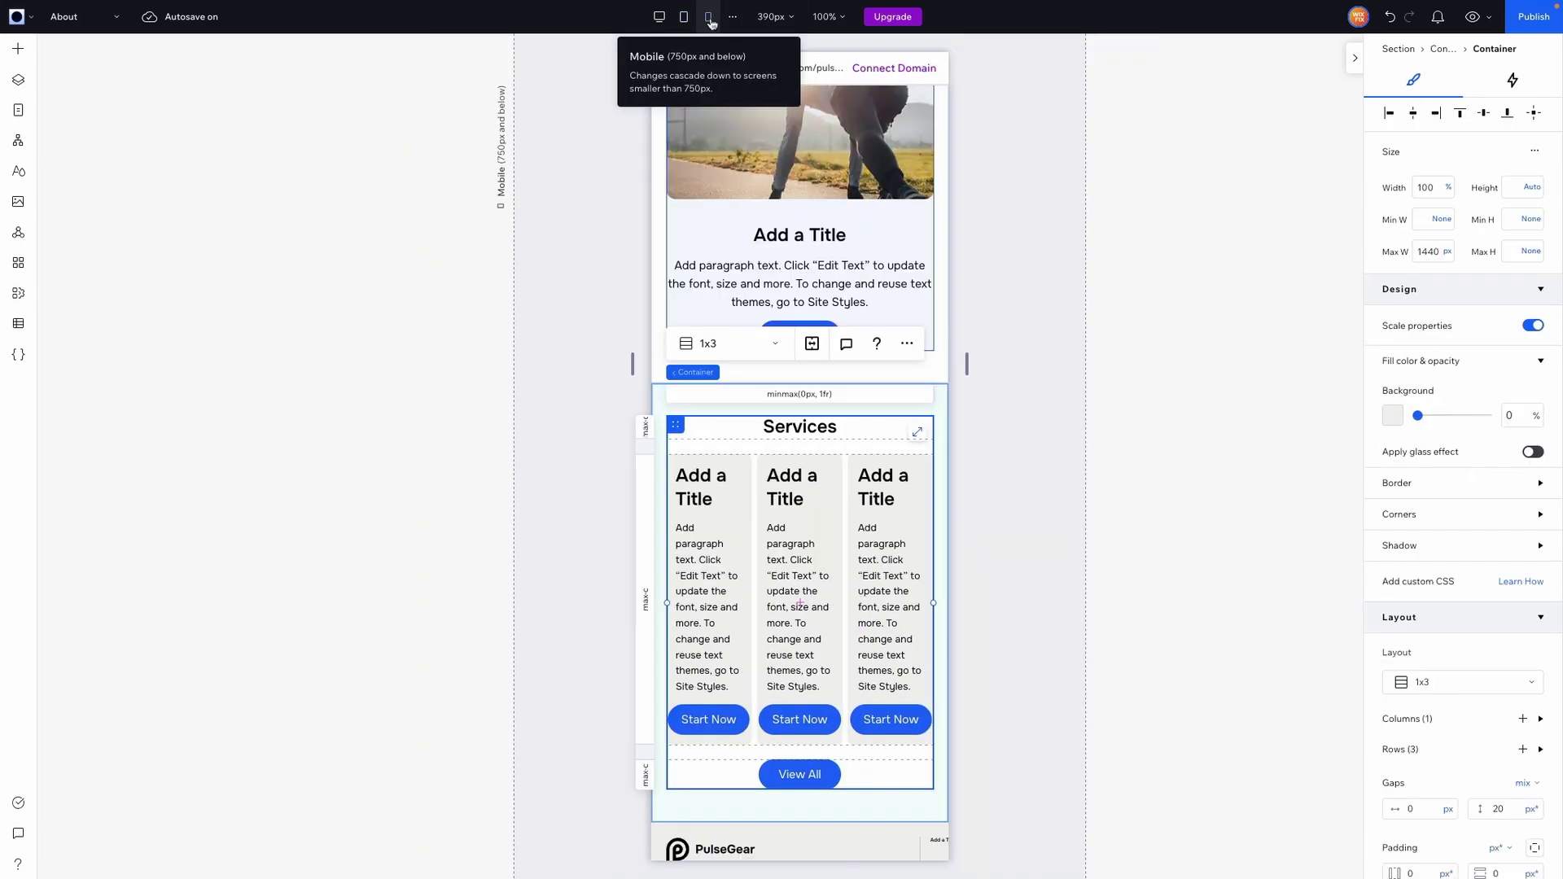
left_click(846, 526)
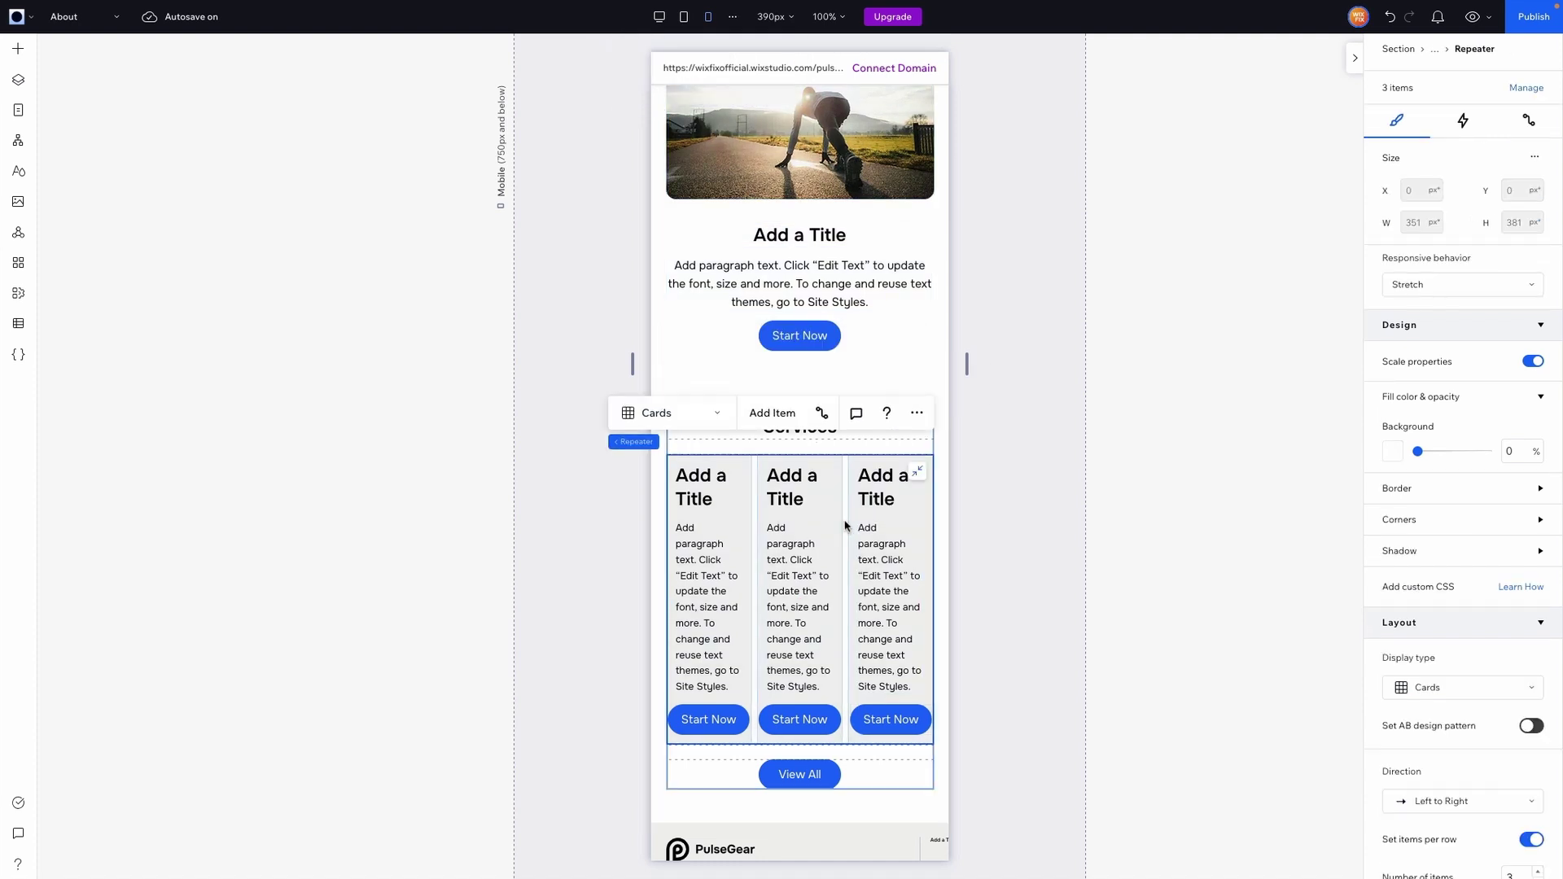
scroll(1417, 695, "down", 4)
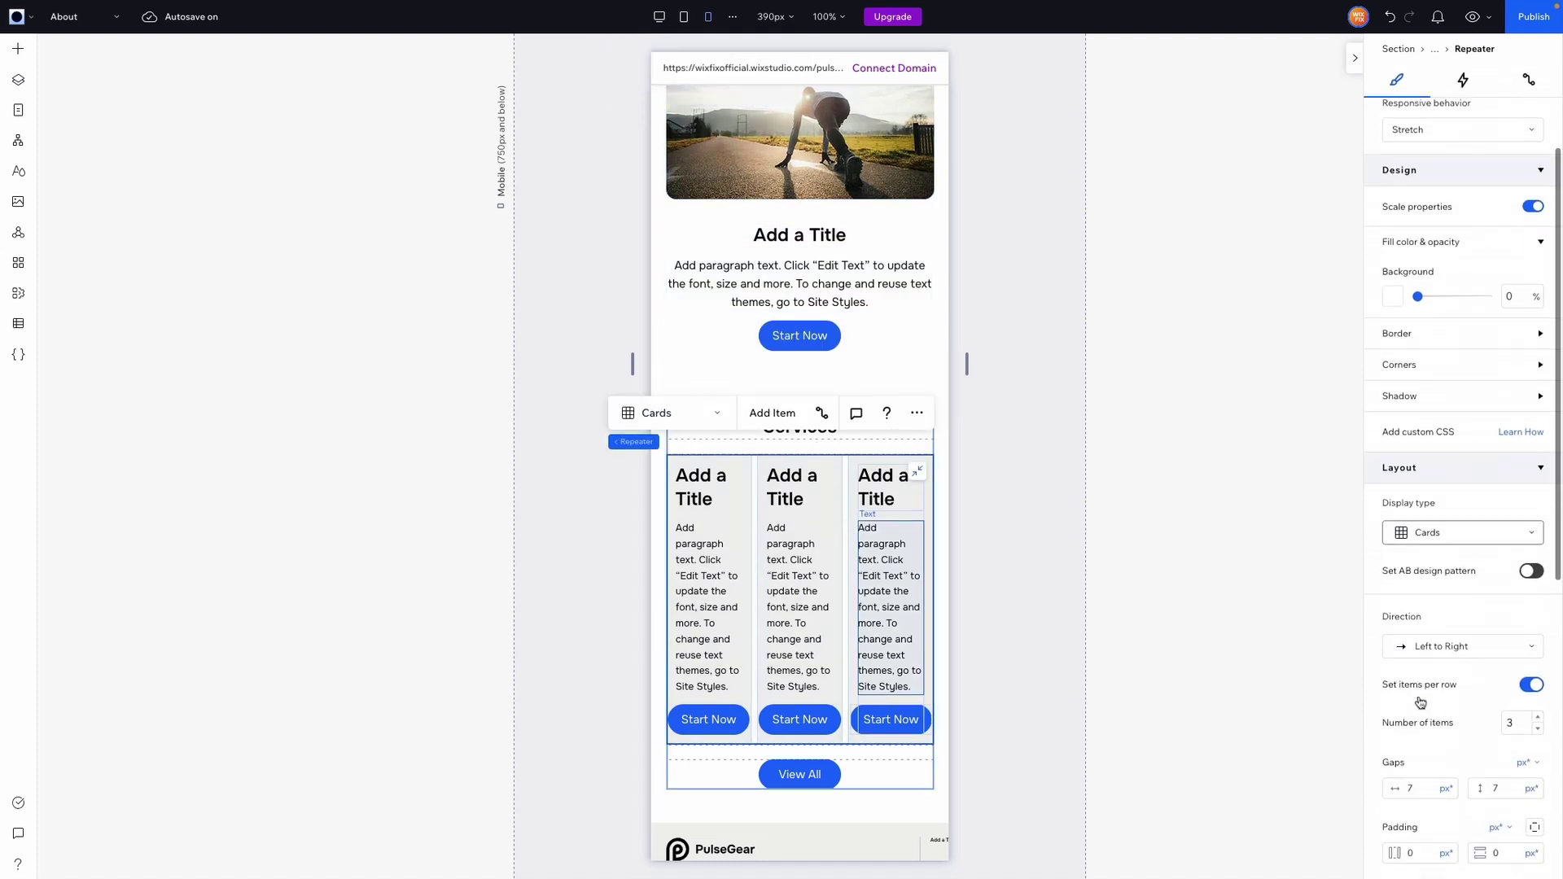
left_click(1516, 560)
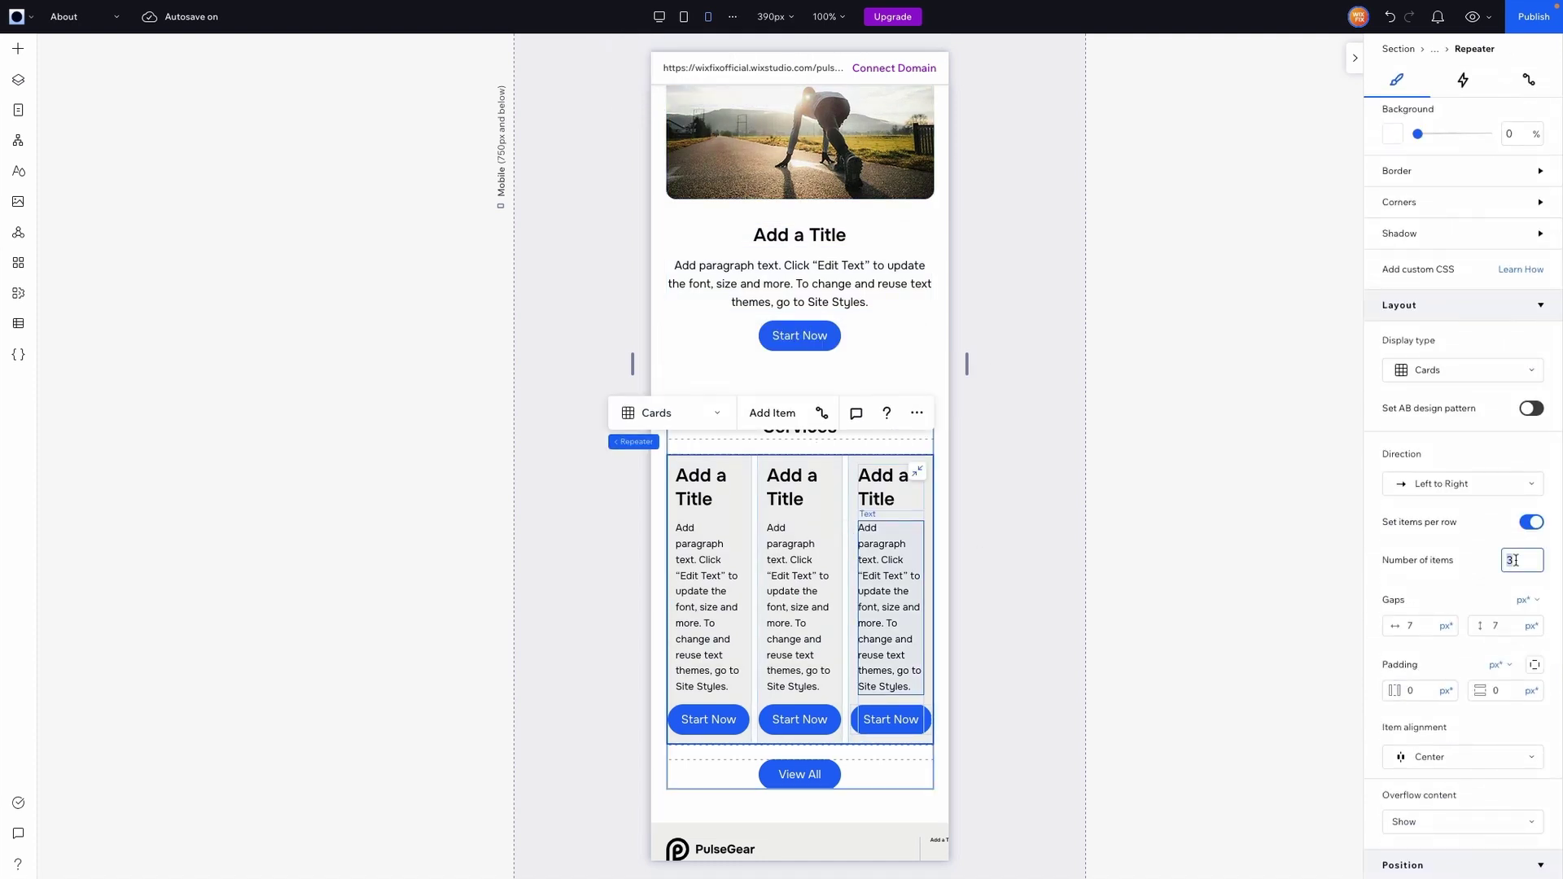
key("Return")
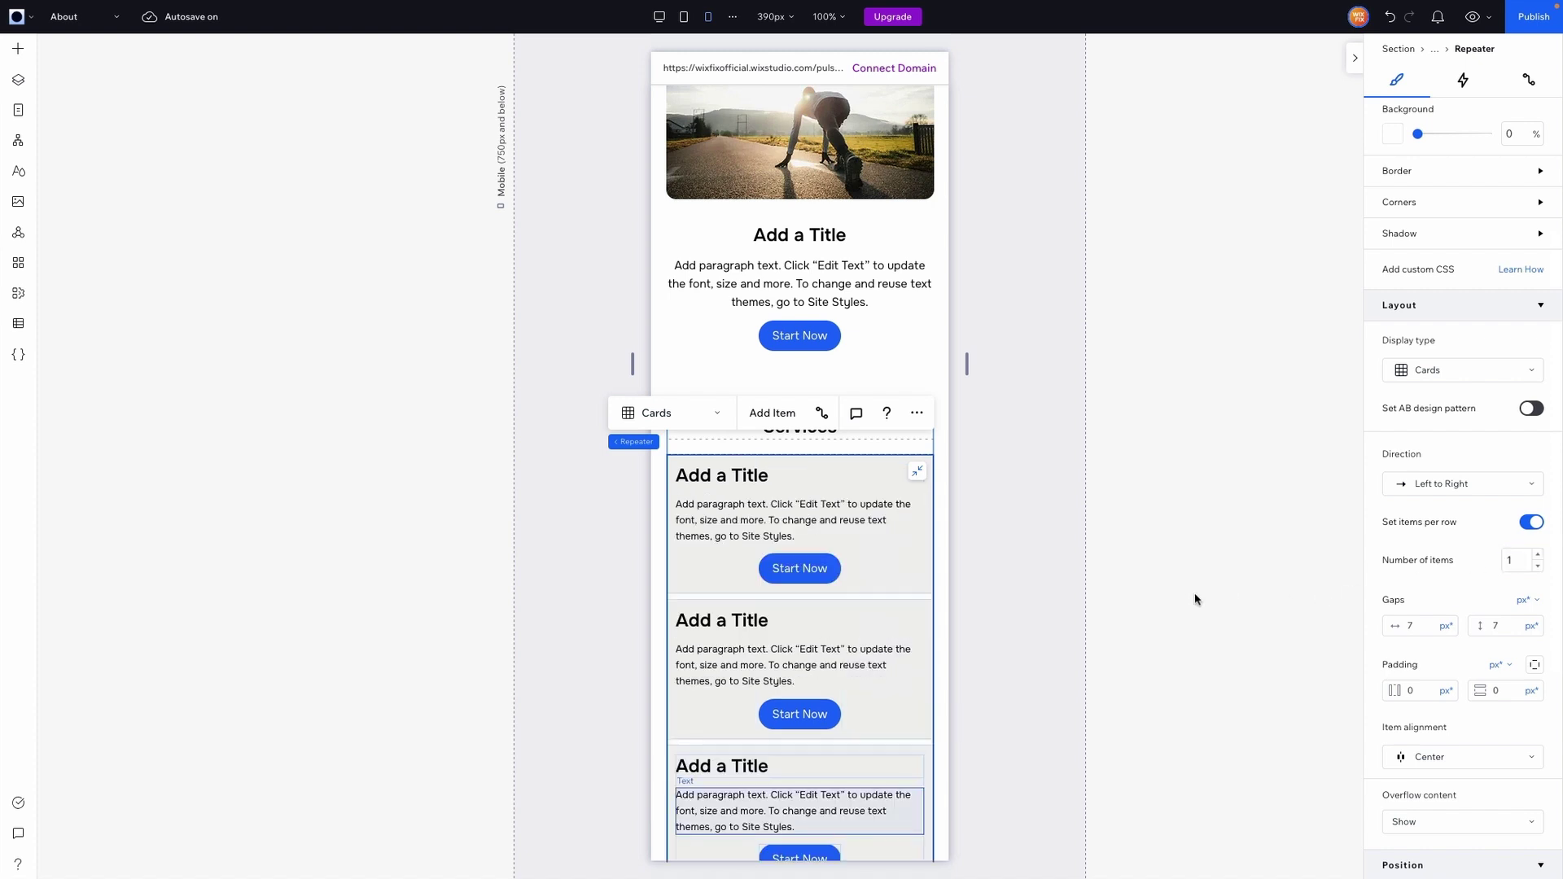
Center-align the contents of the repeater card's stack and set the card's horizontal and vertical padding to 42 px*.
left_click(717, 566)
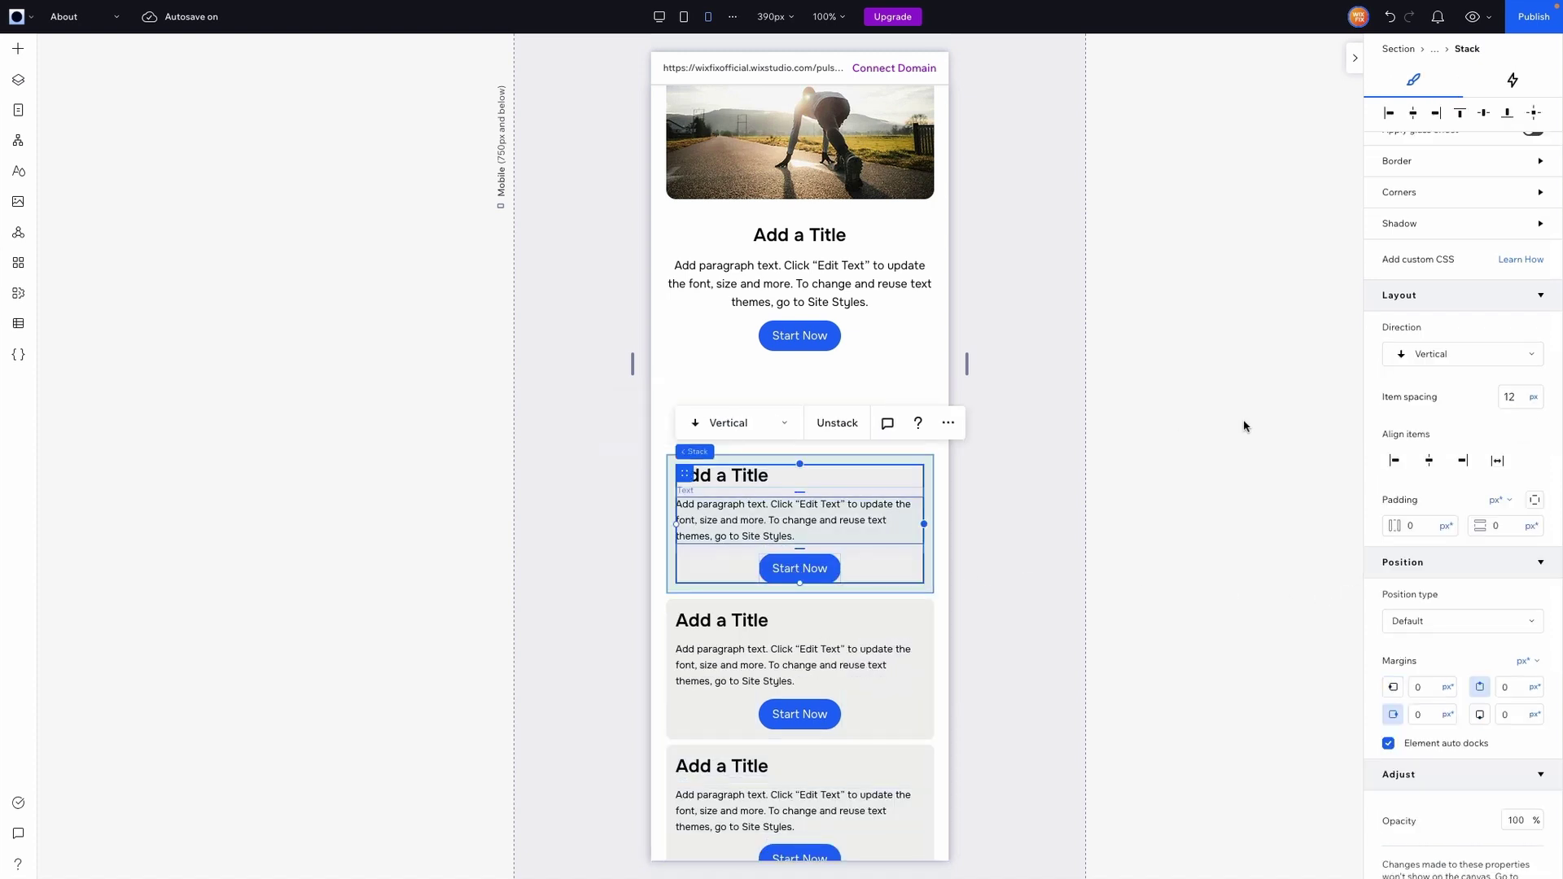
left_click(1429, 462)
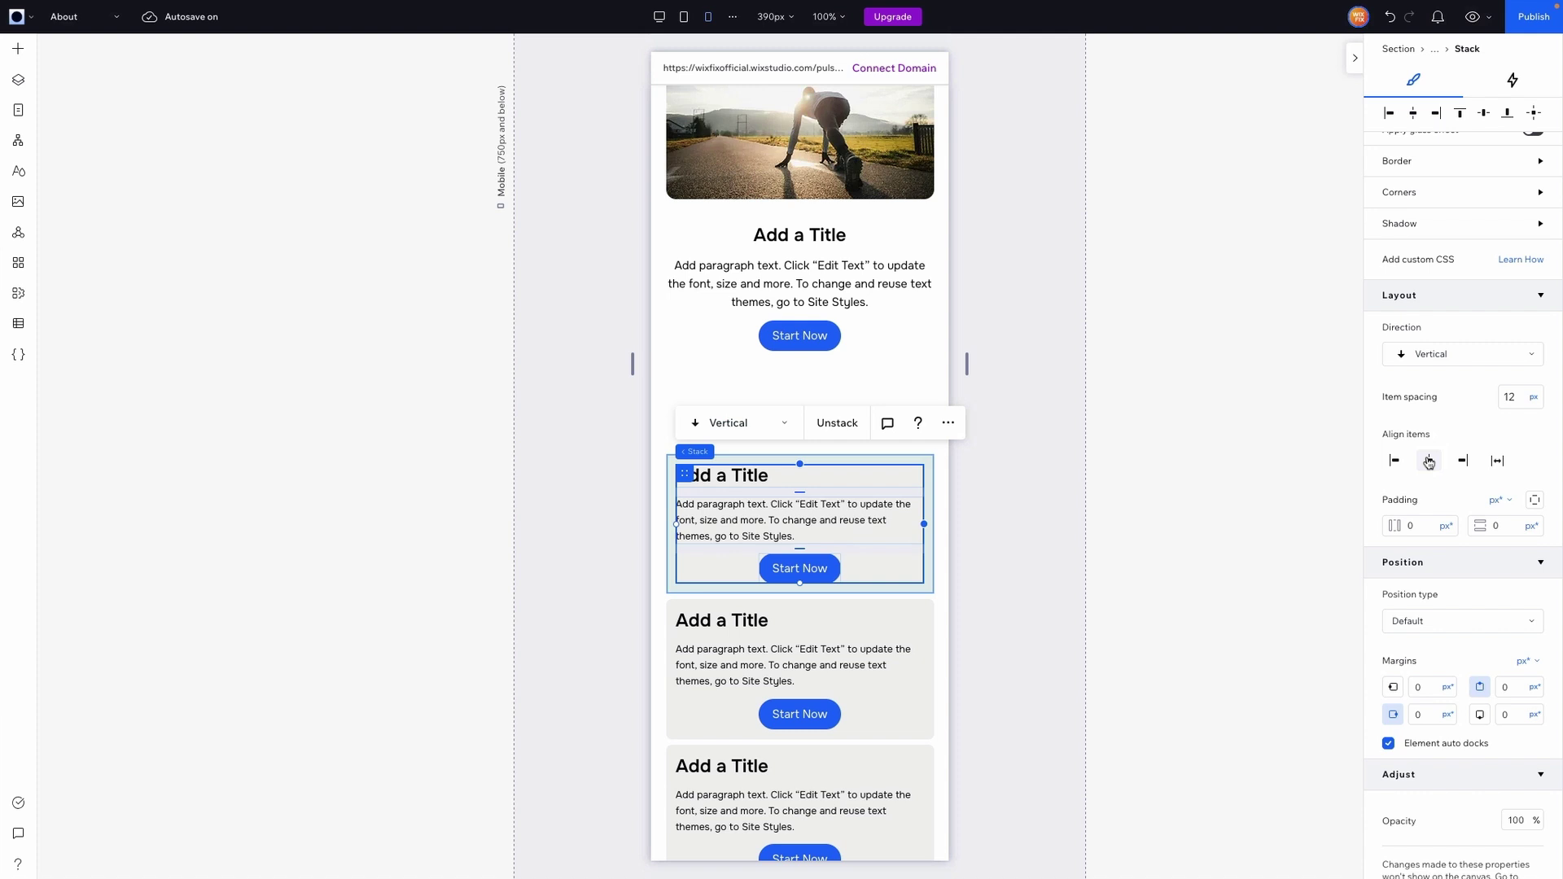
left_click(730, 465)
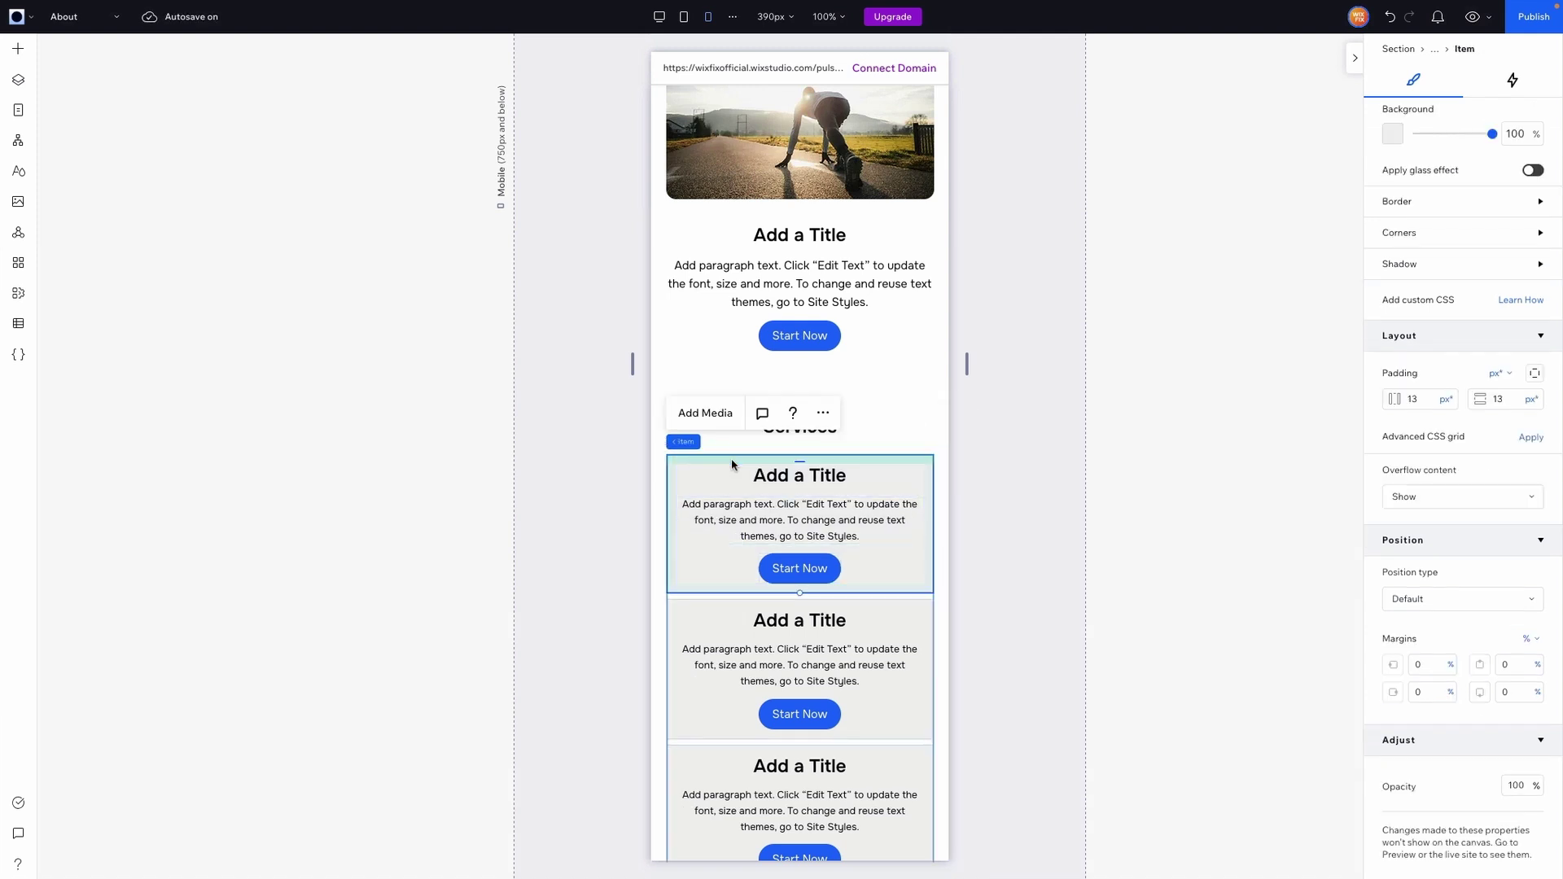
left_click(1421, 399)
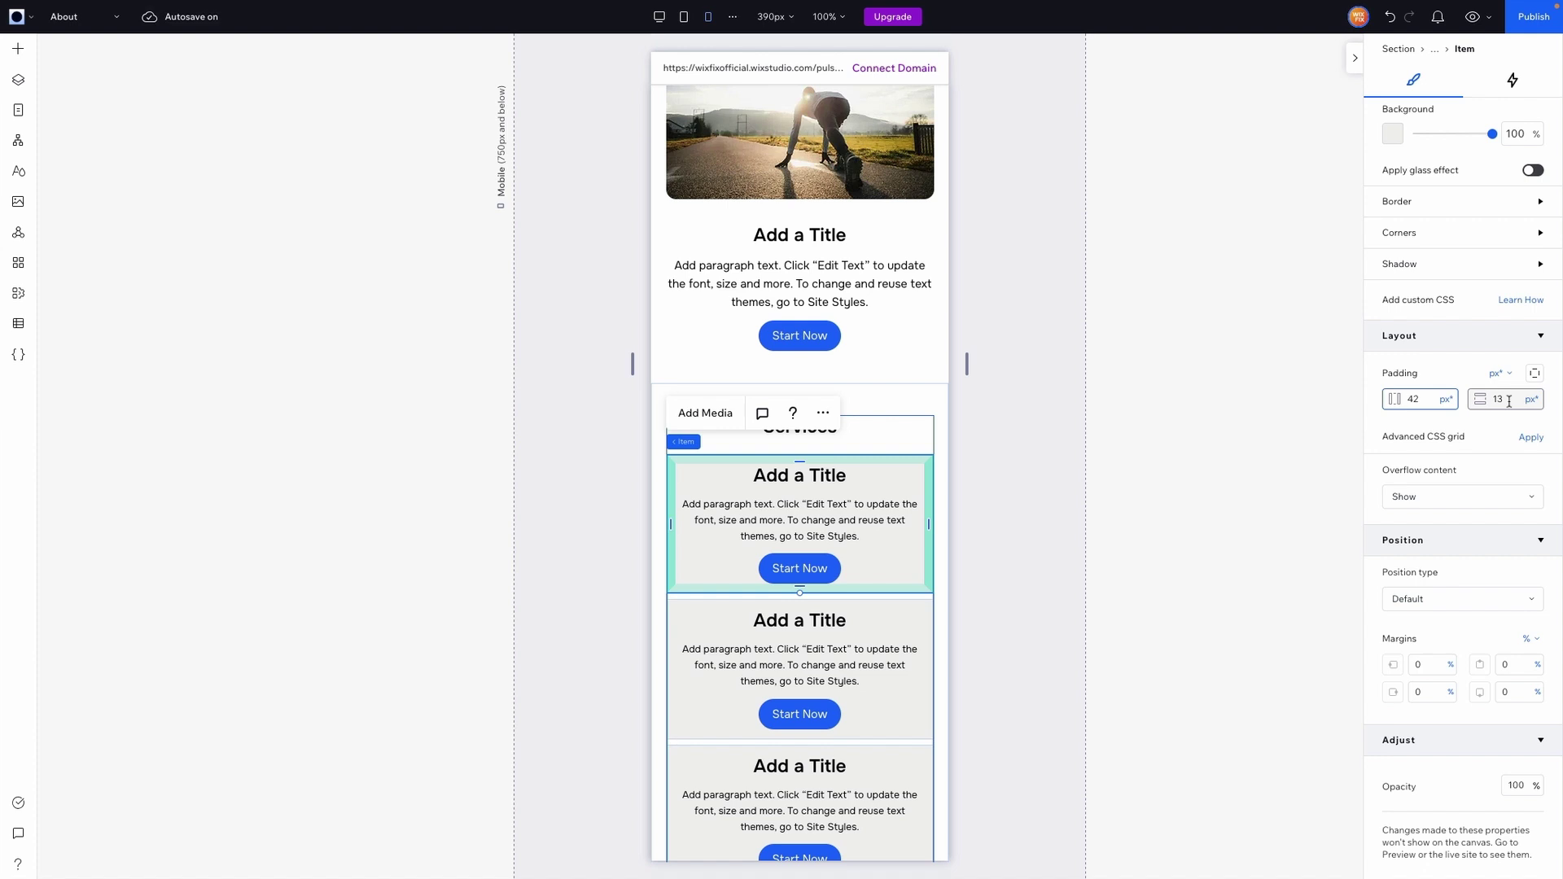
left_click(1509, 401)
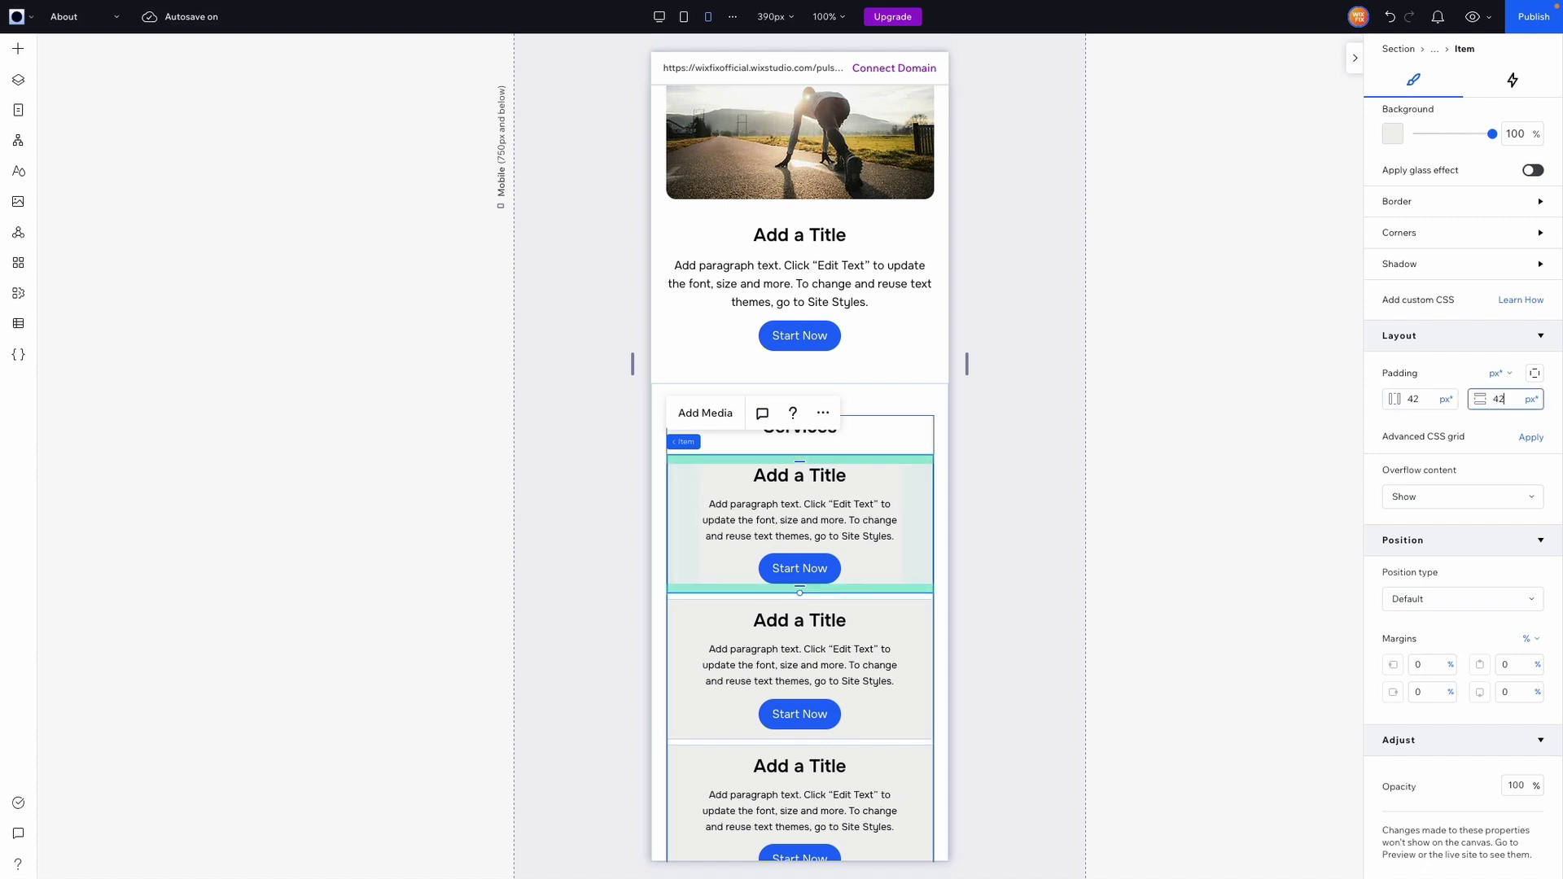
type("42")
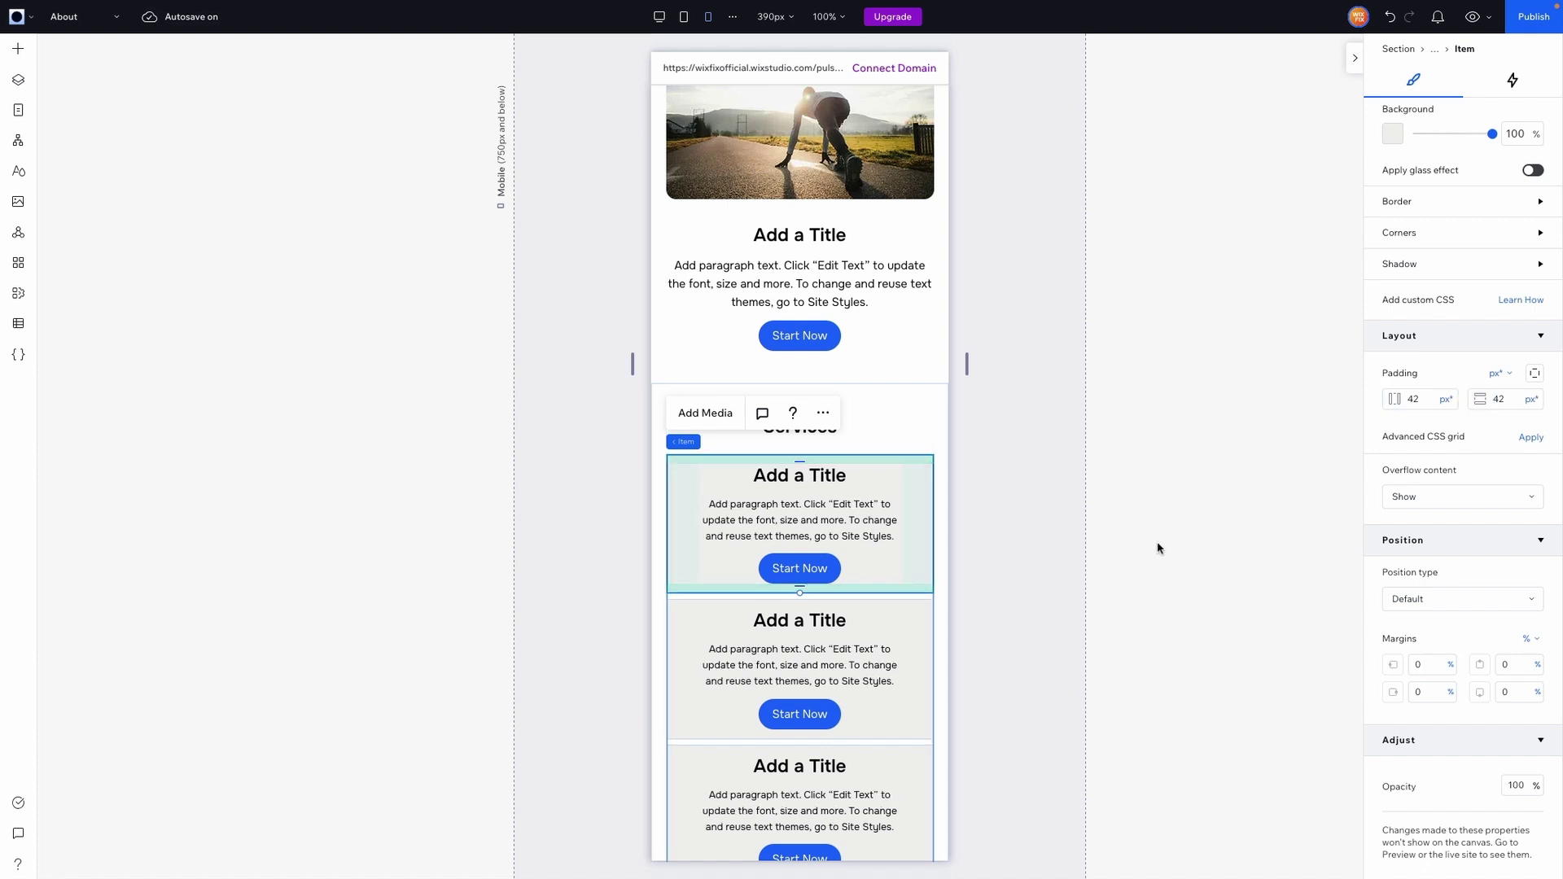
key("Return")
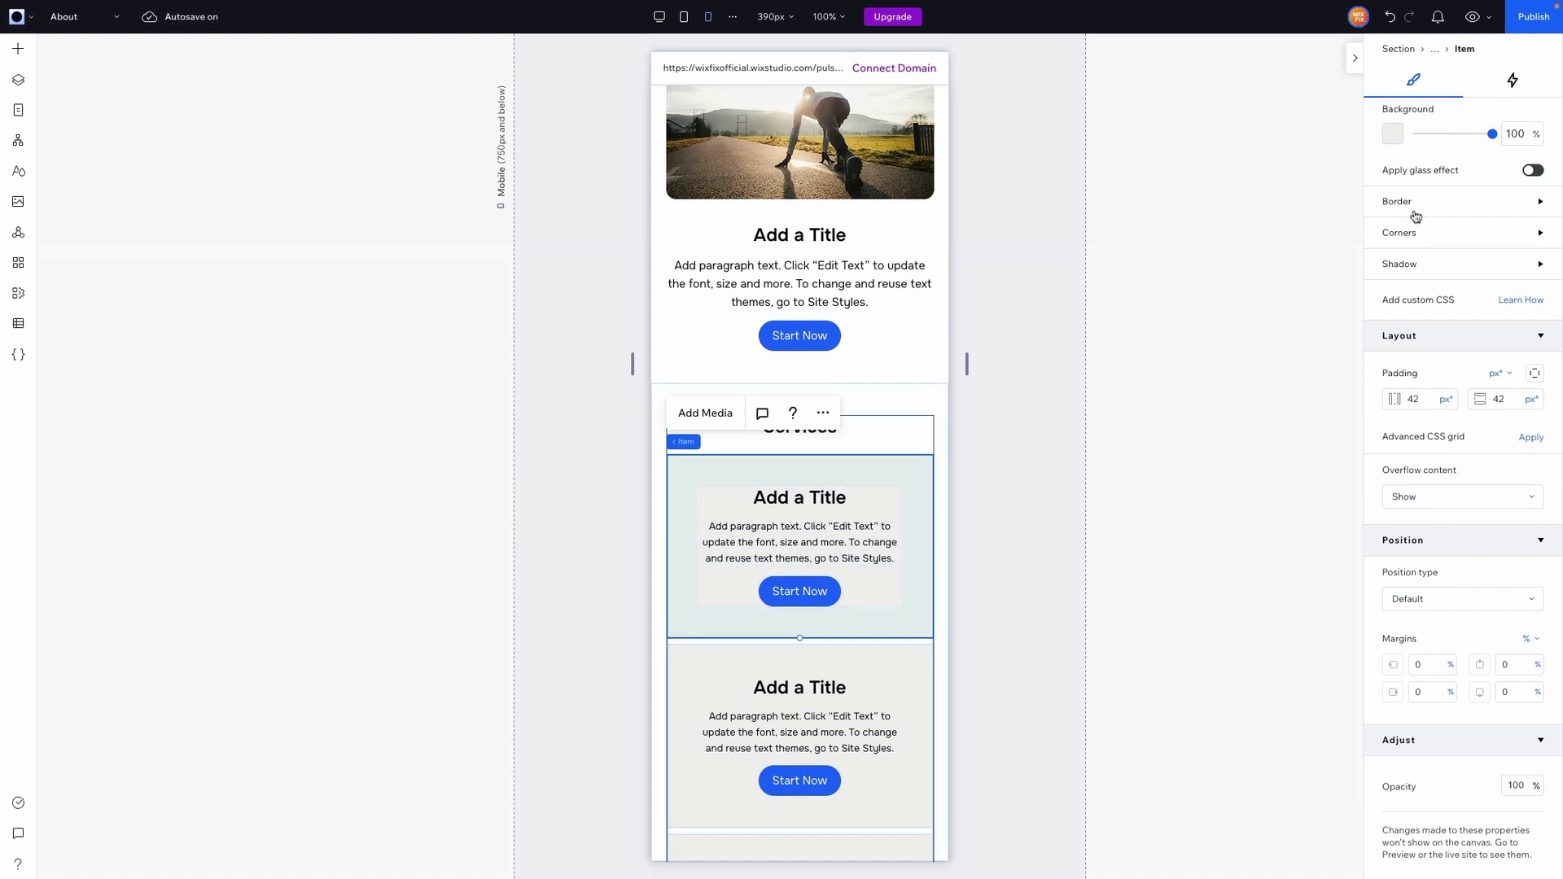
Round all corners of the repeater cards with a 24 px* radius on mobile.
left_click(1416, 210)
left_click(1405, 203)
left_click(1406, 236)
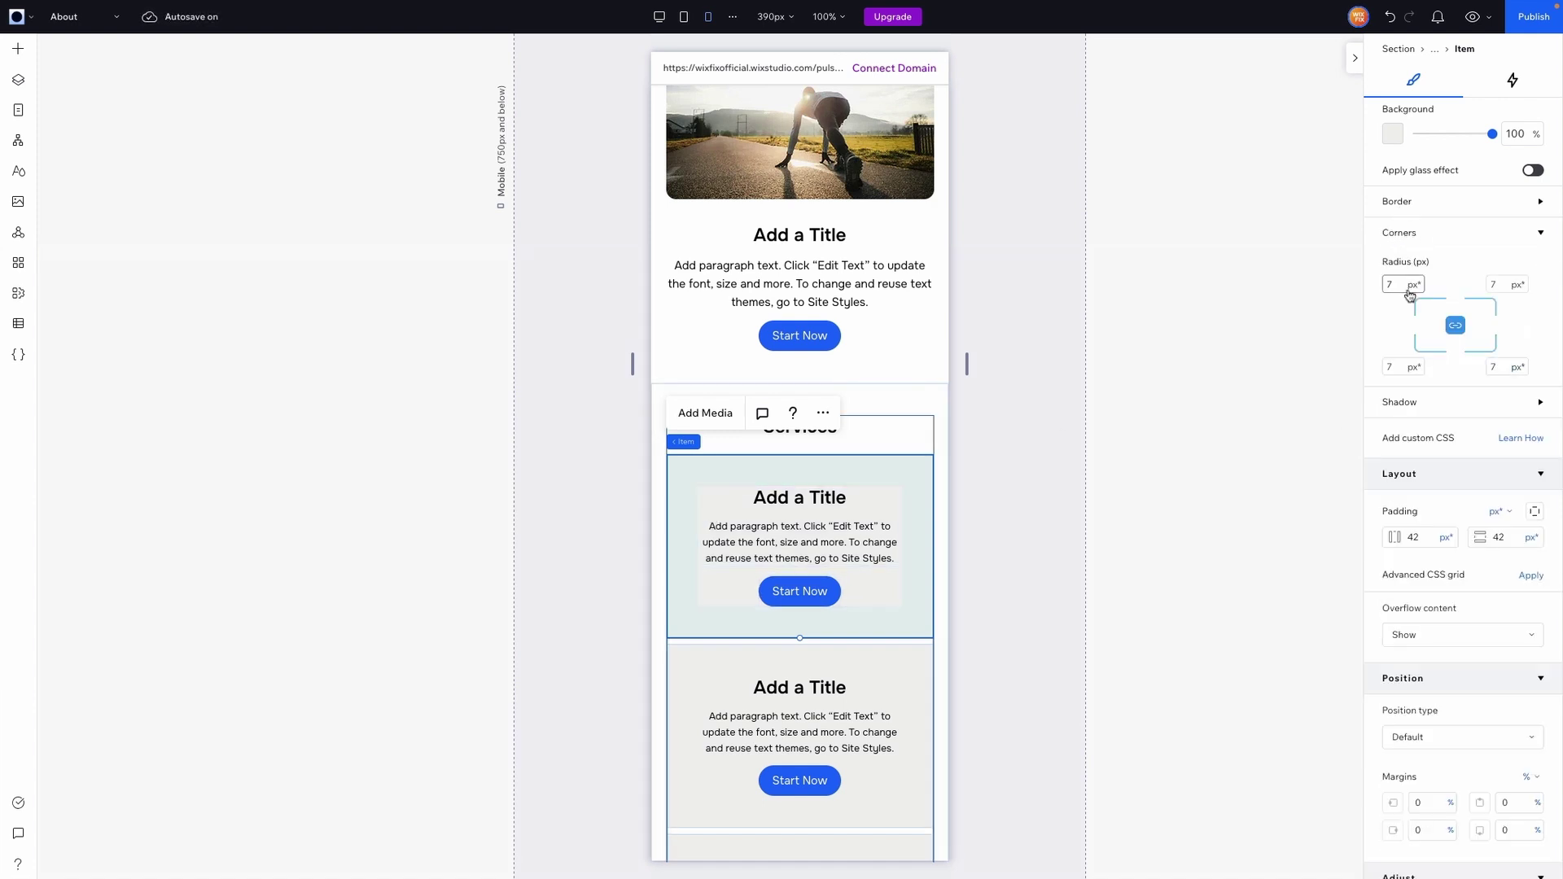
left_click(1401, 281)
type("24")
key("Return")
Set the vertical gap between the repeater's items to 24 px* on mobile.
left_click(1142, 429)
left_click(878, 440)
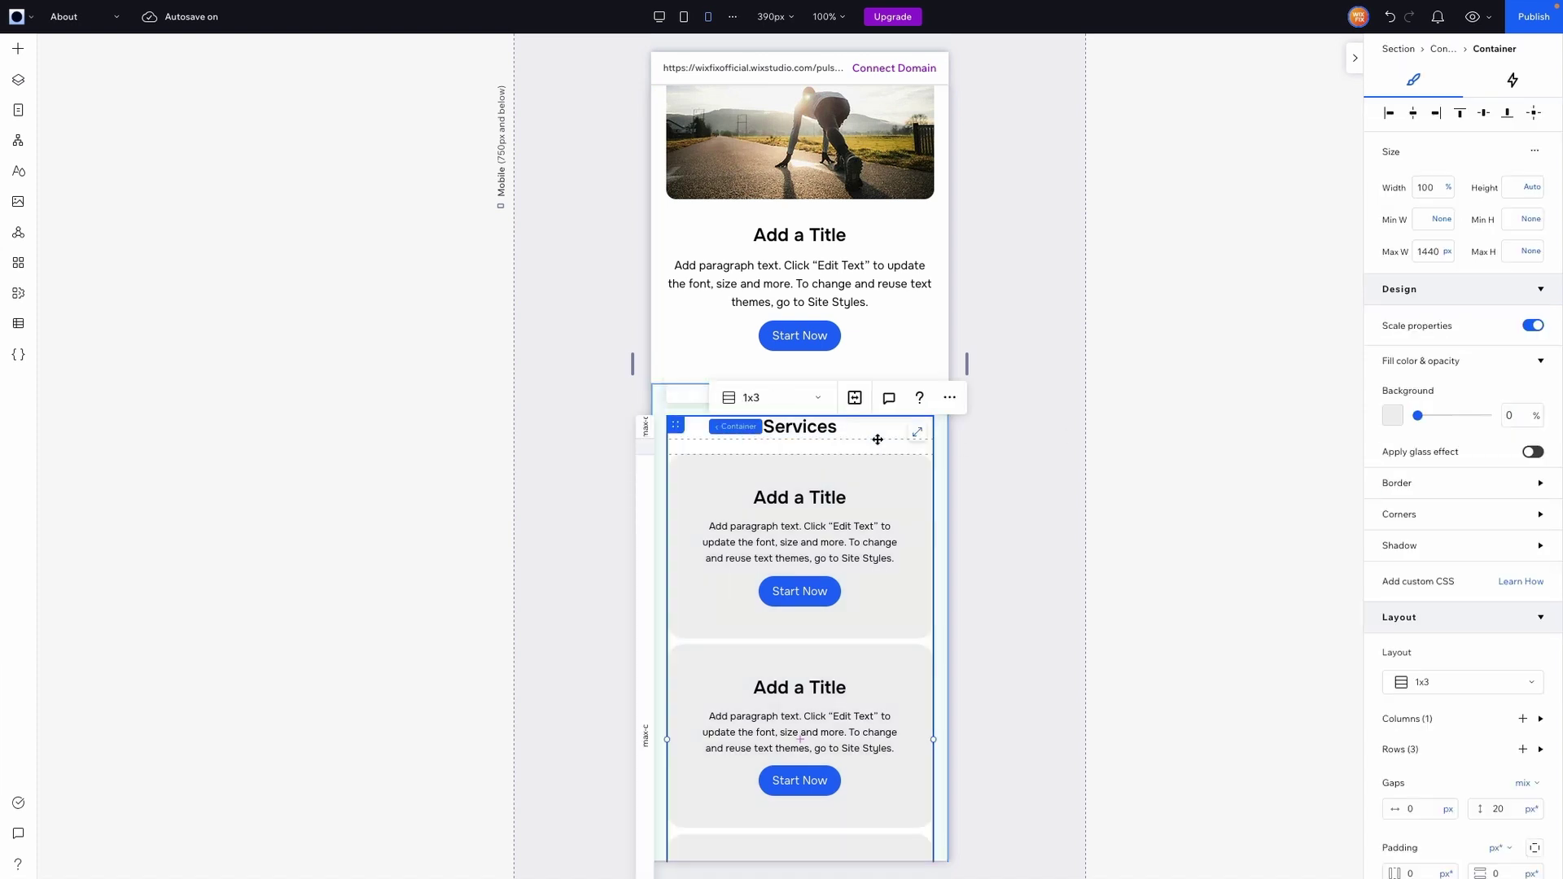
left_click(900, 646)
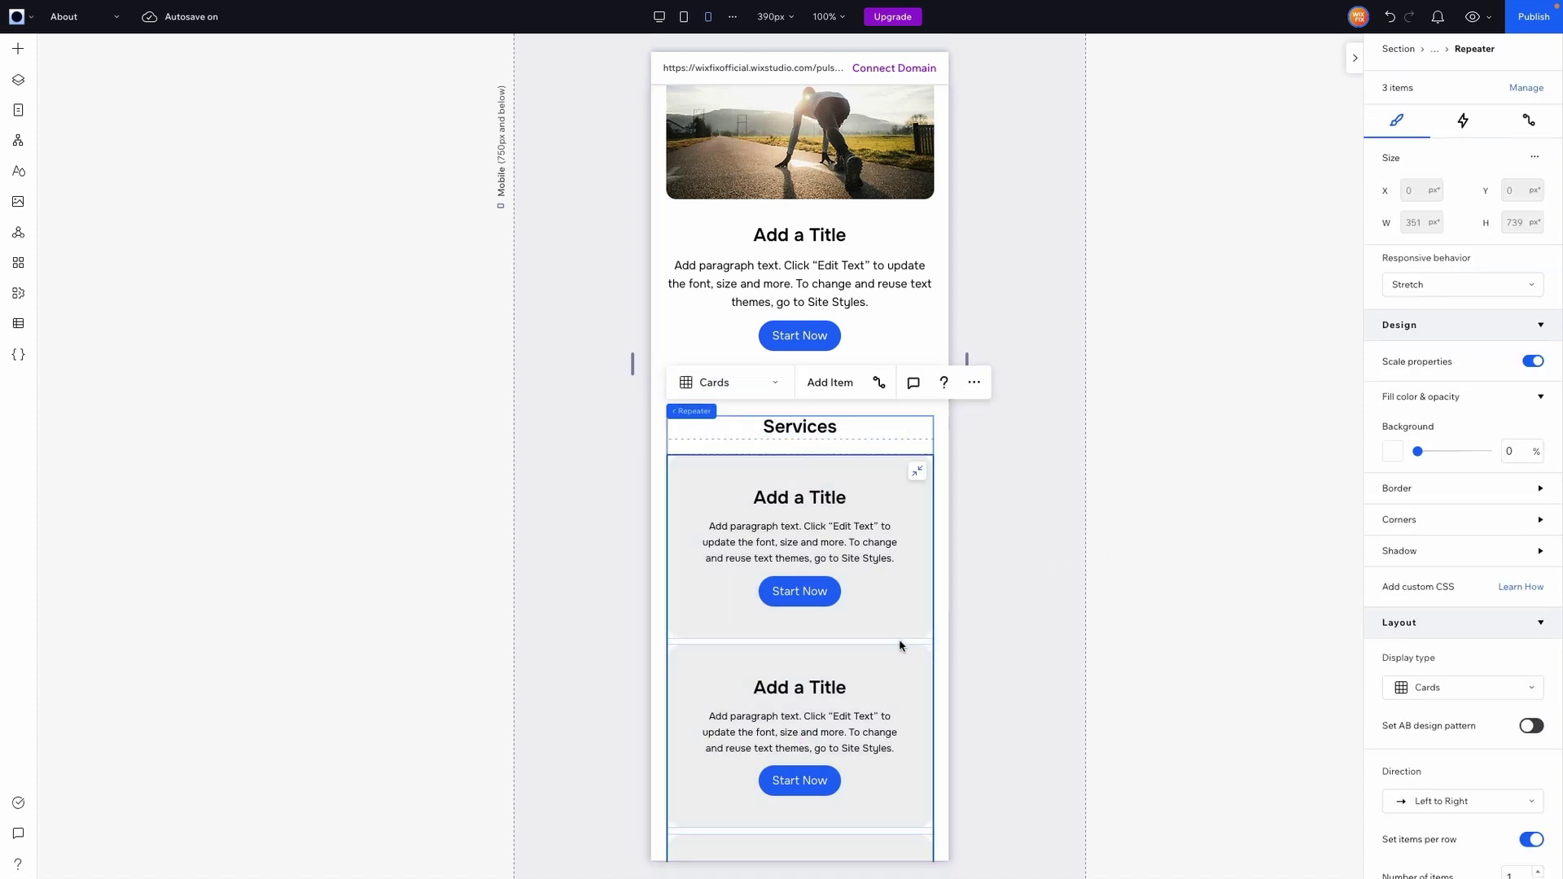
scroll(1476, 694, "down", 3)
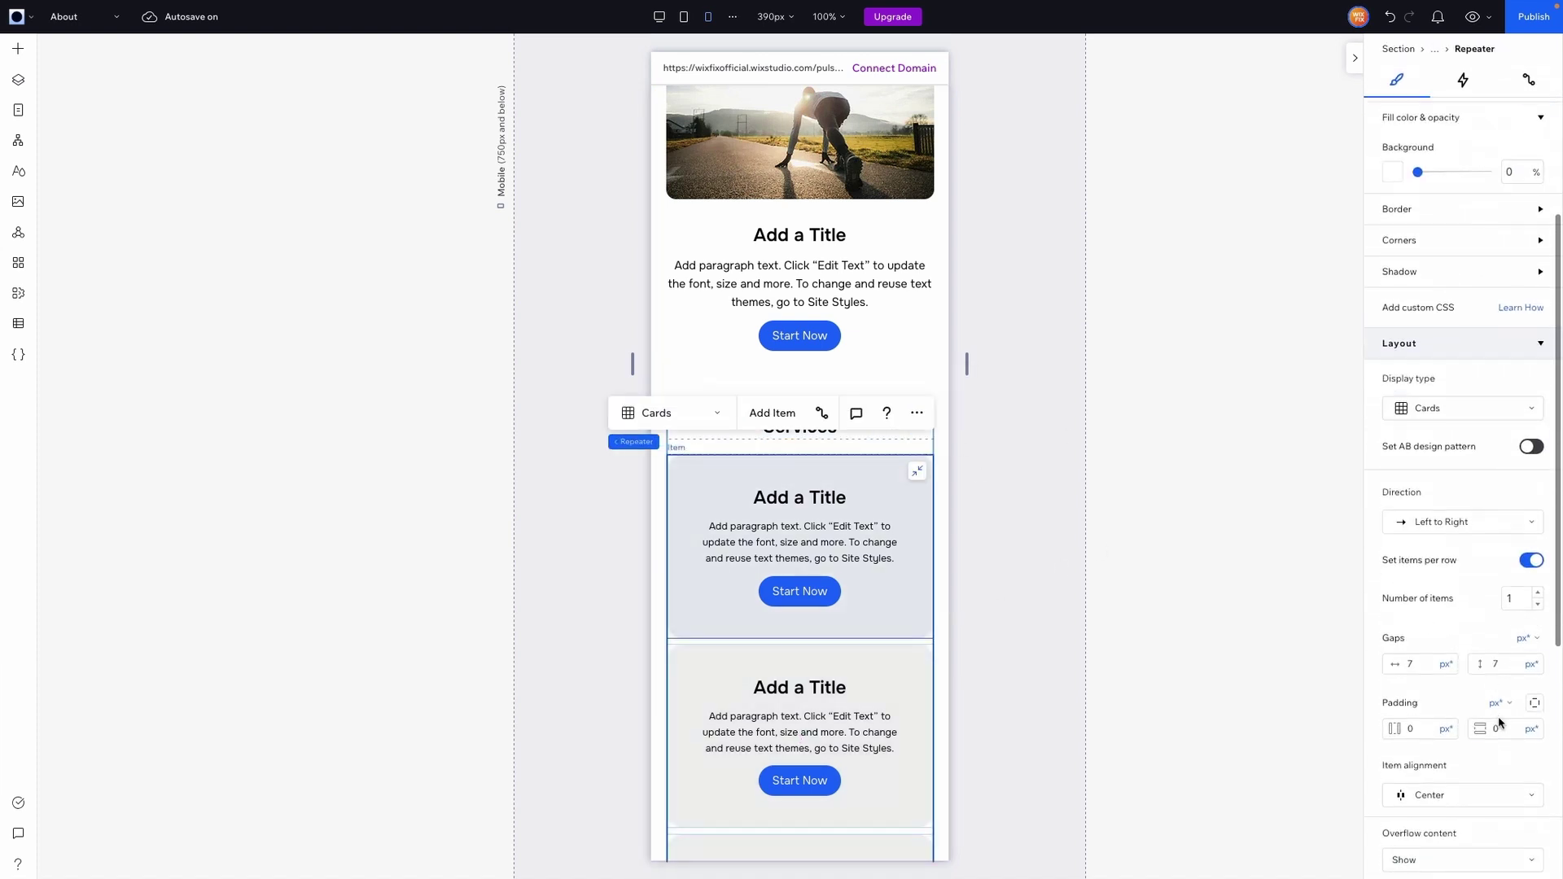
left_click(1505, 665)
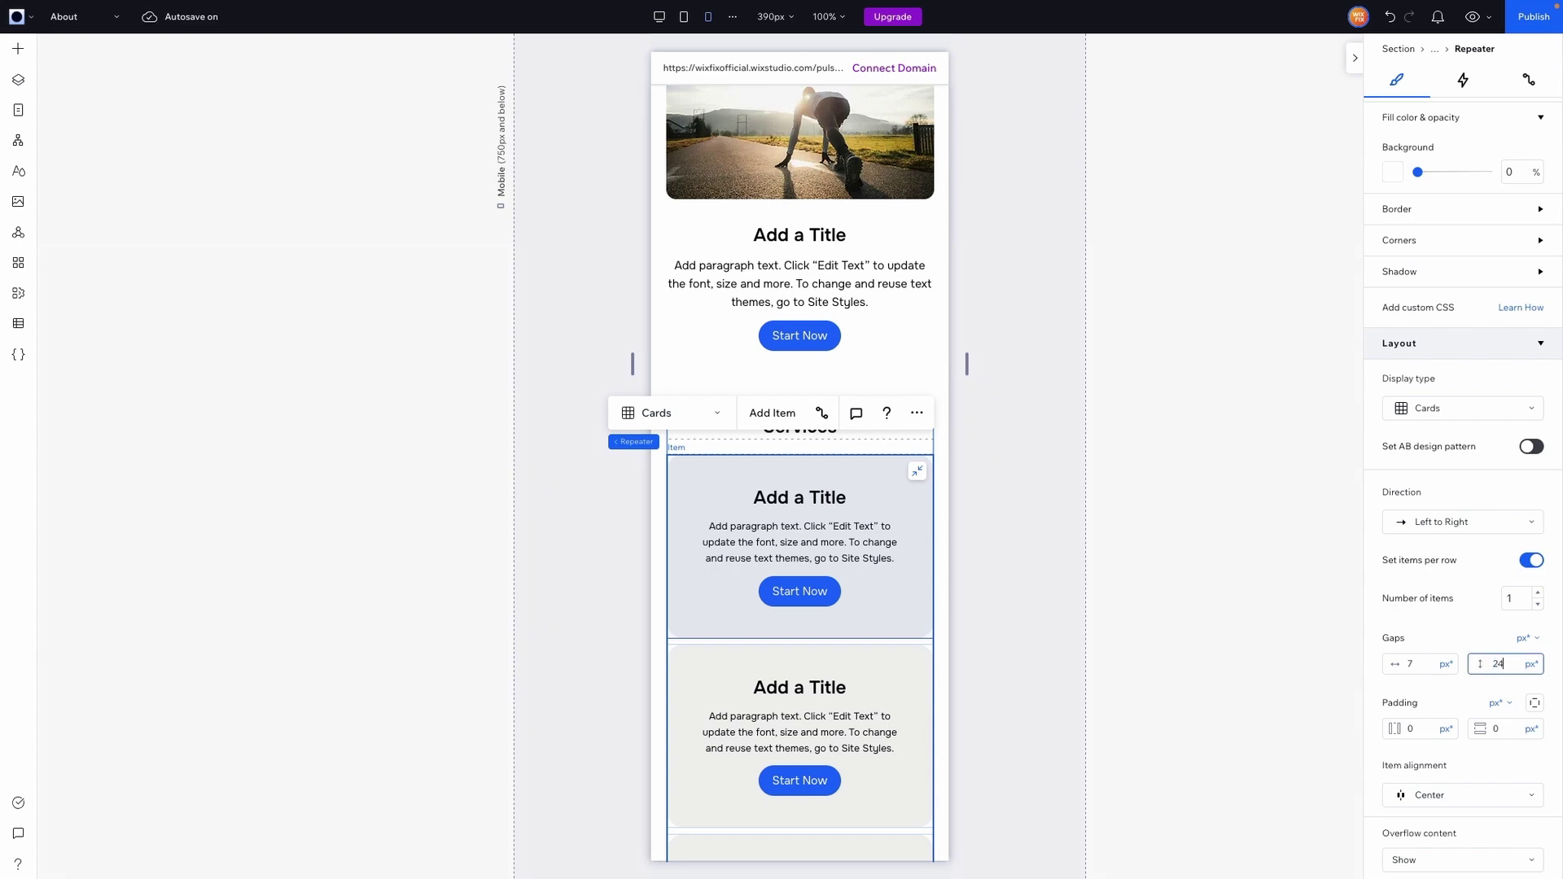
key("Return")
Preview the About page at the Desktop breakpoint and check the hero, image-and-text and Services sections.
key("ctrl+p")
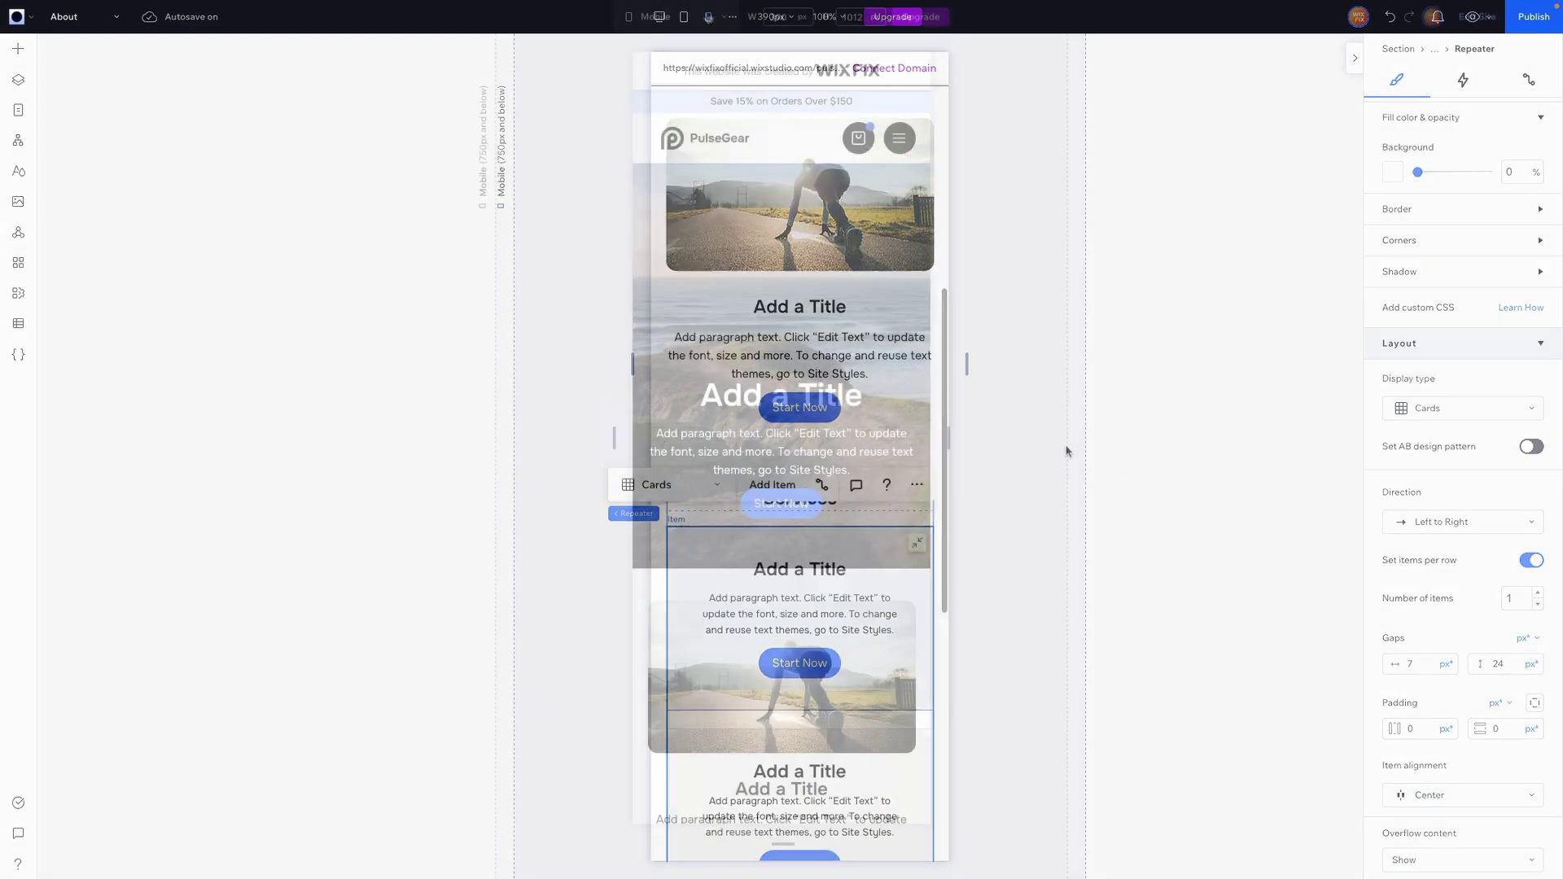
left_click(692, 16)
left_click(663, 133)
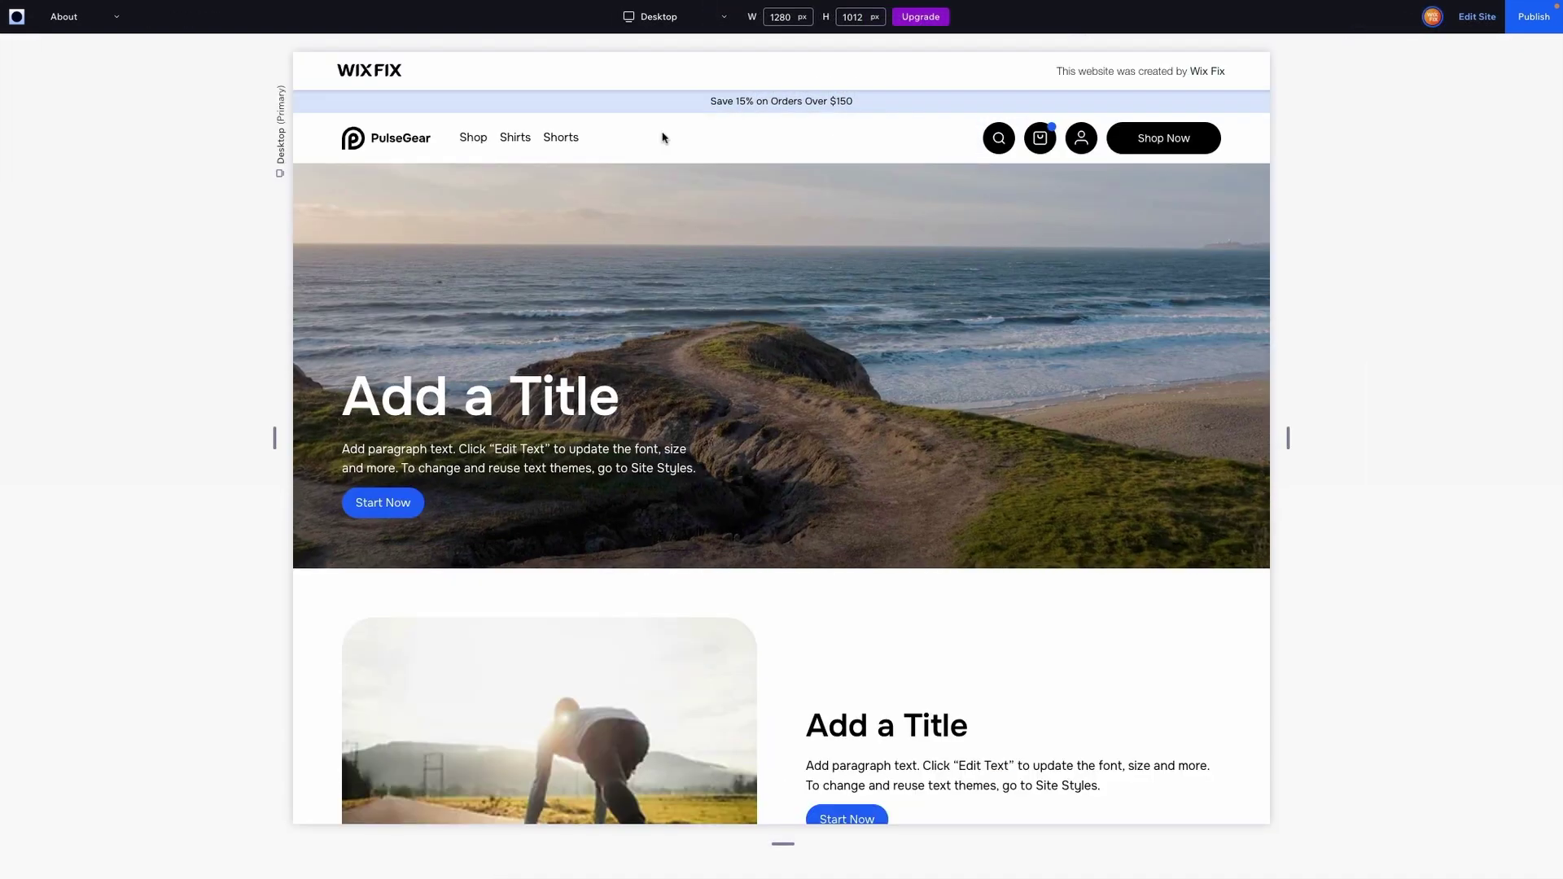
scroll(1131, 363, "down", 6)
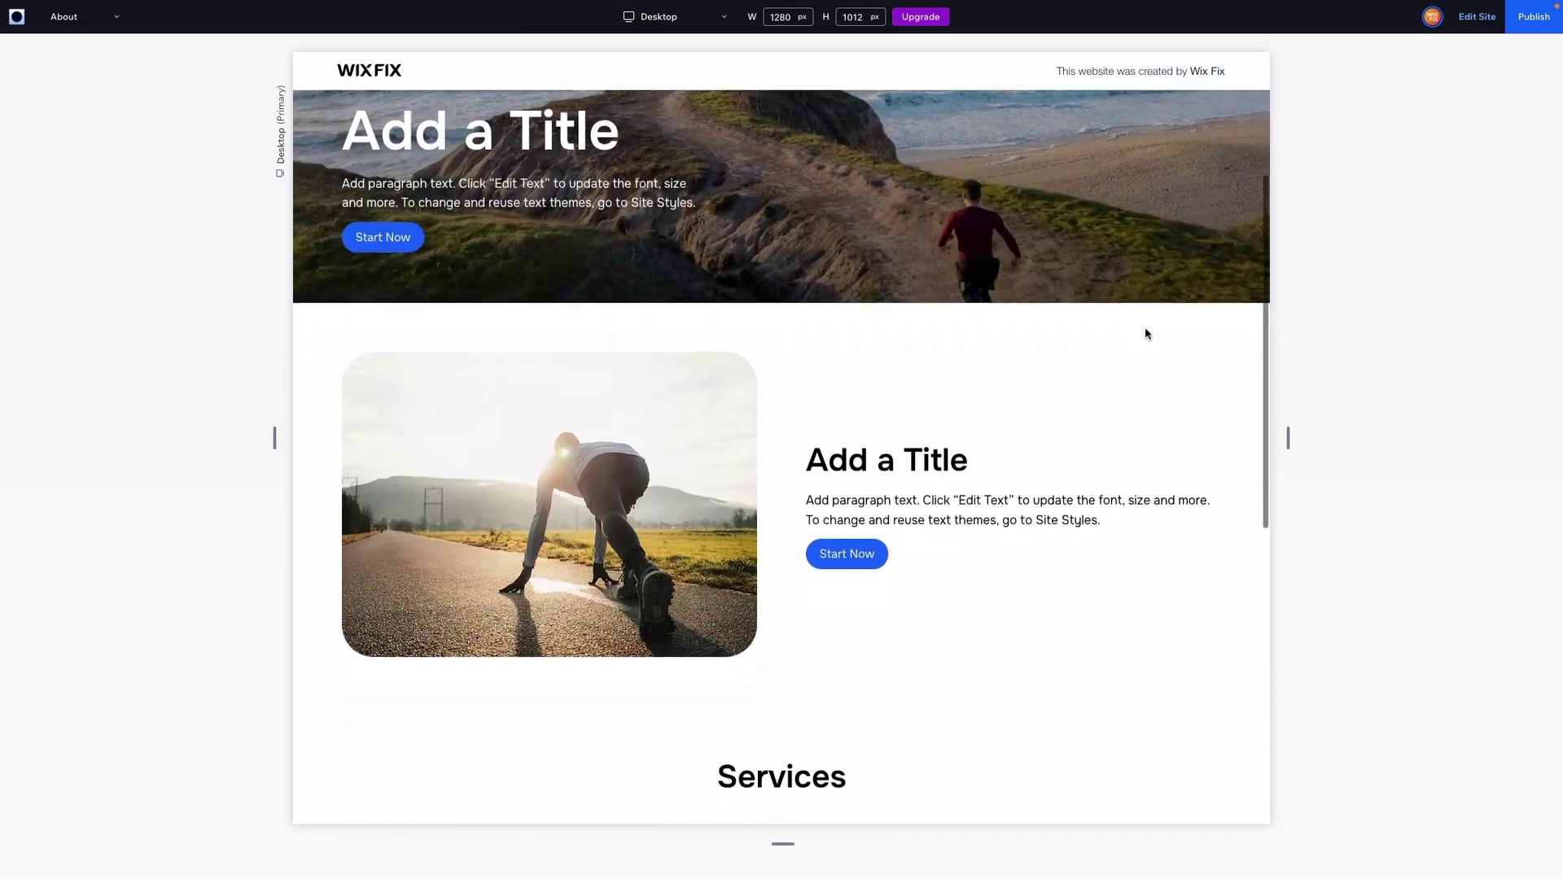
scroll(1145, 333, "down", 3)
scroll(1145, 334, "up", 8)
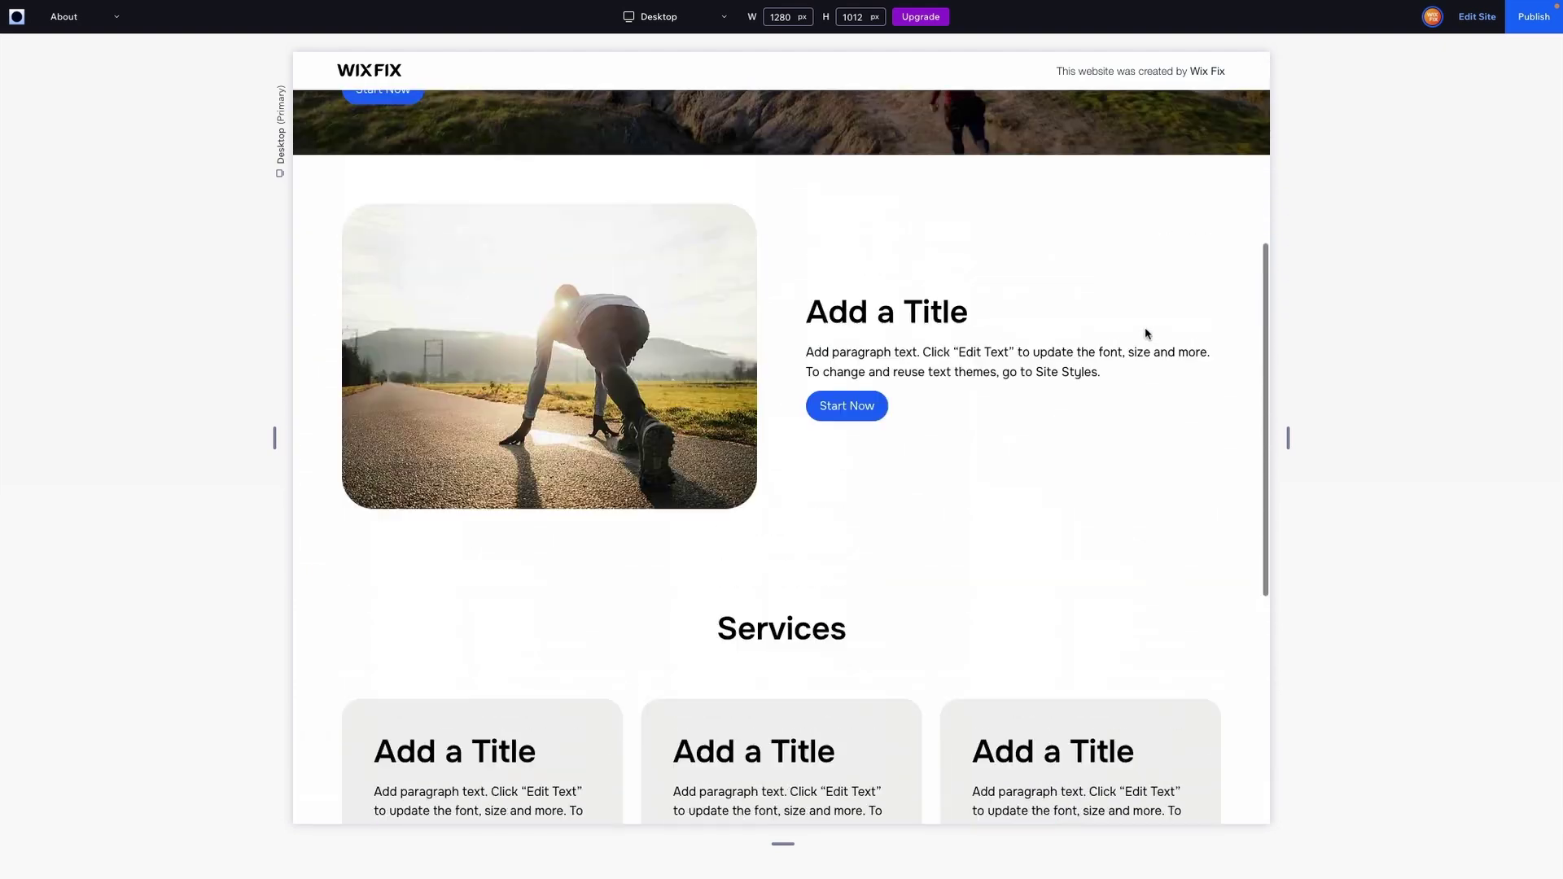
scroll(1145, 334, "down", 5)
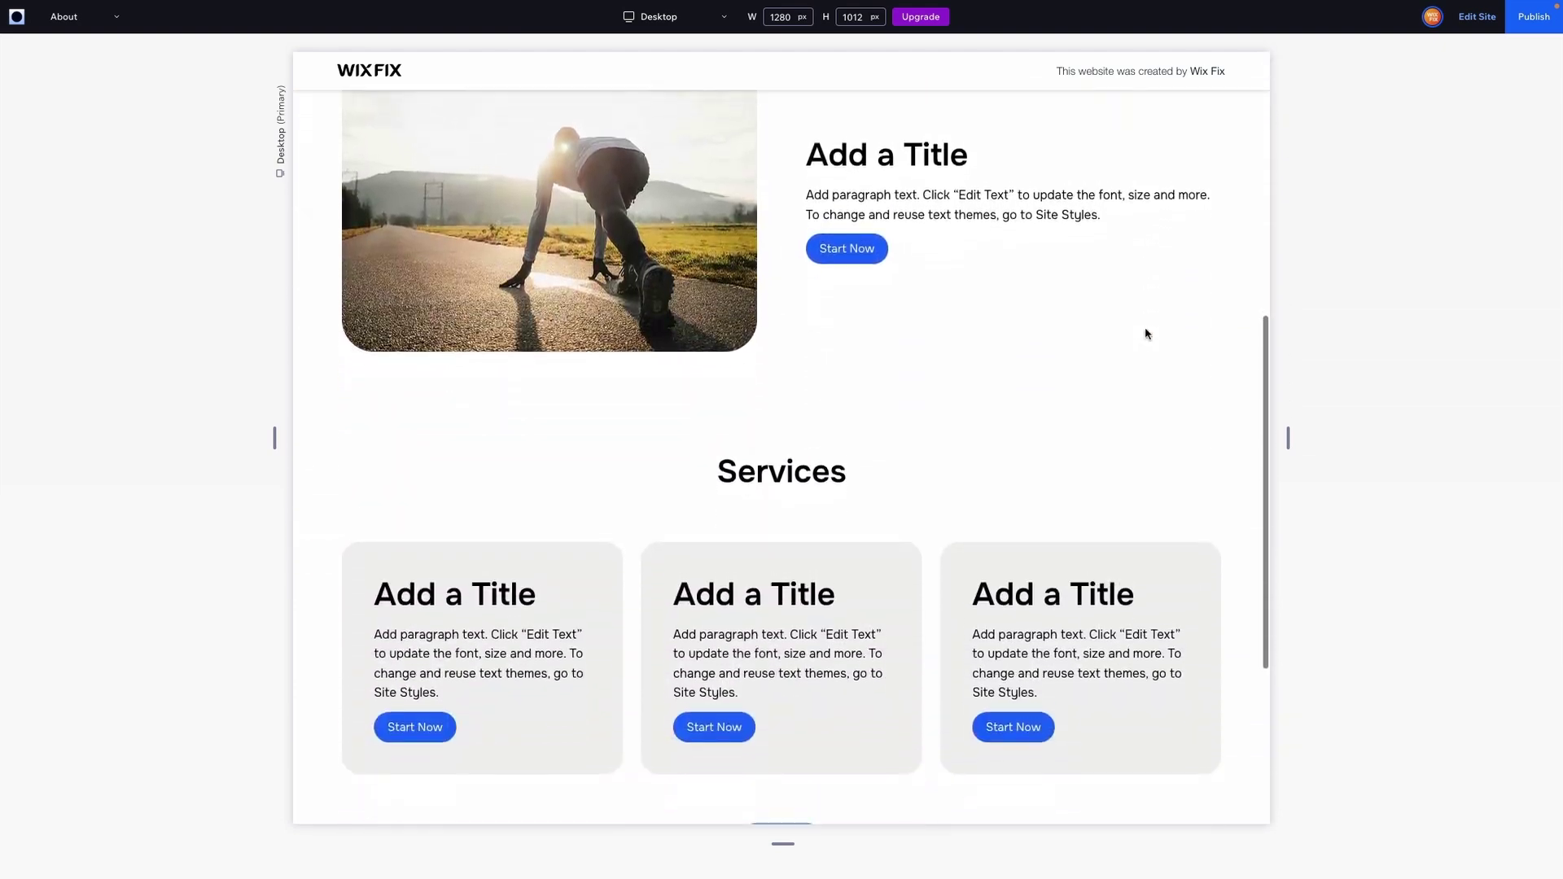
scroll(1146, 334, "up", 7)
Switch the preview to the Tablet breakpoint and review the page from the hero through the Services cards and View All button.
left_click(692, 20)
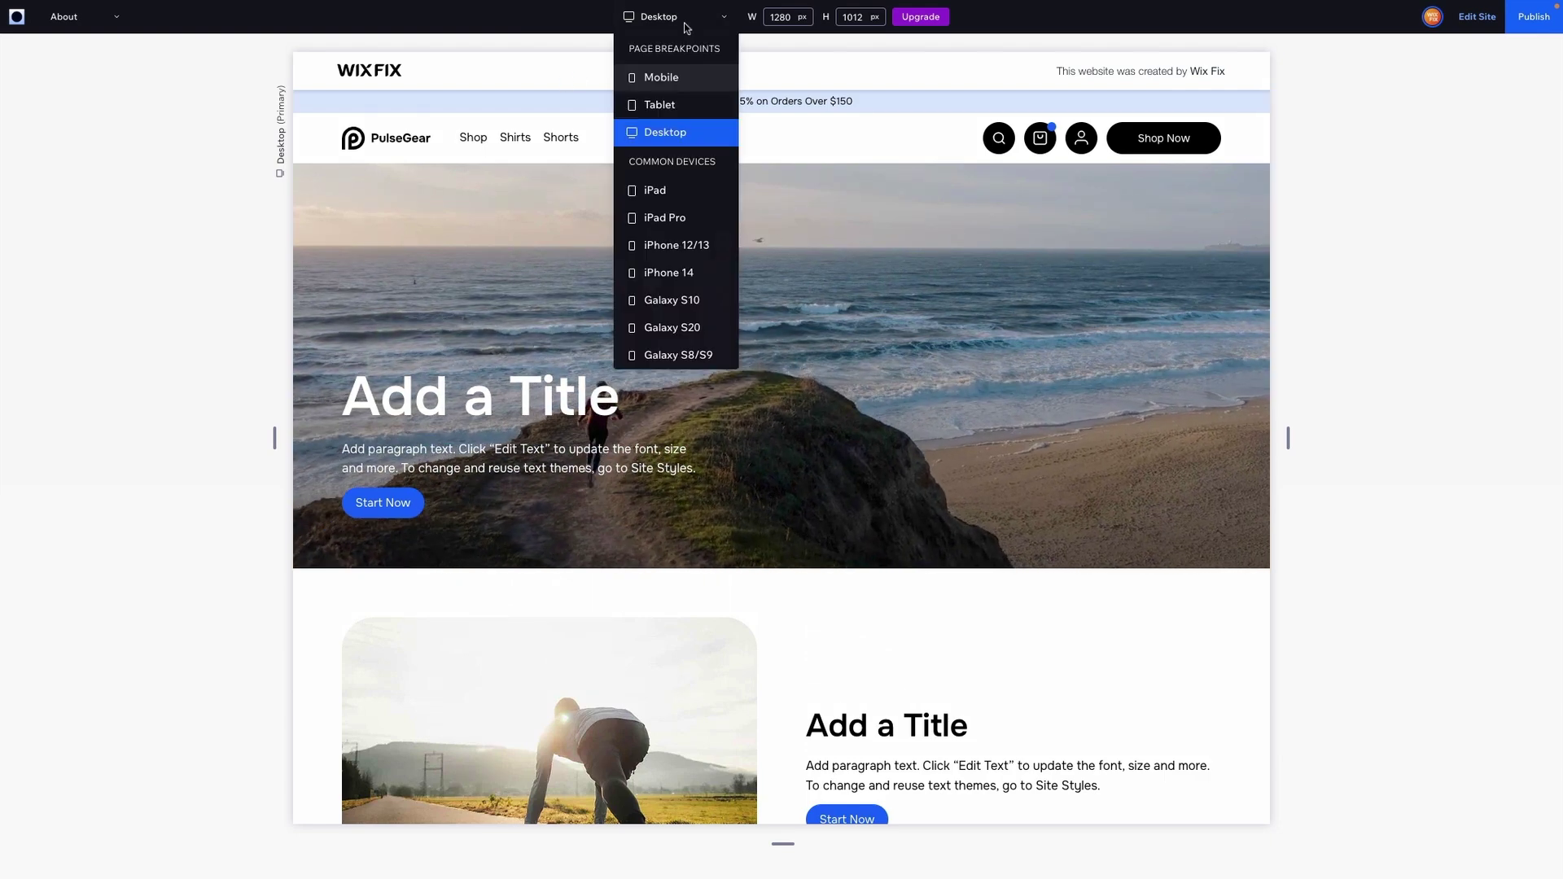
left_click(689, 109)
scroll(945, 243, "down", 4)
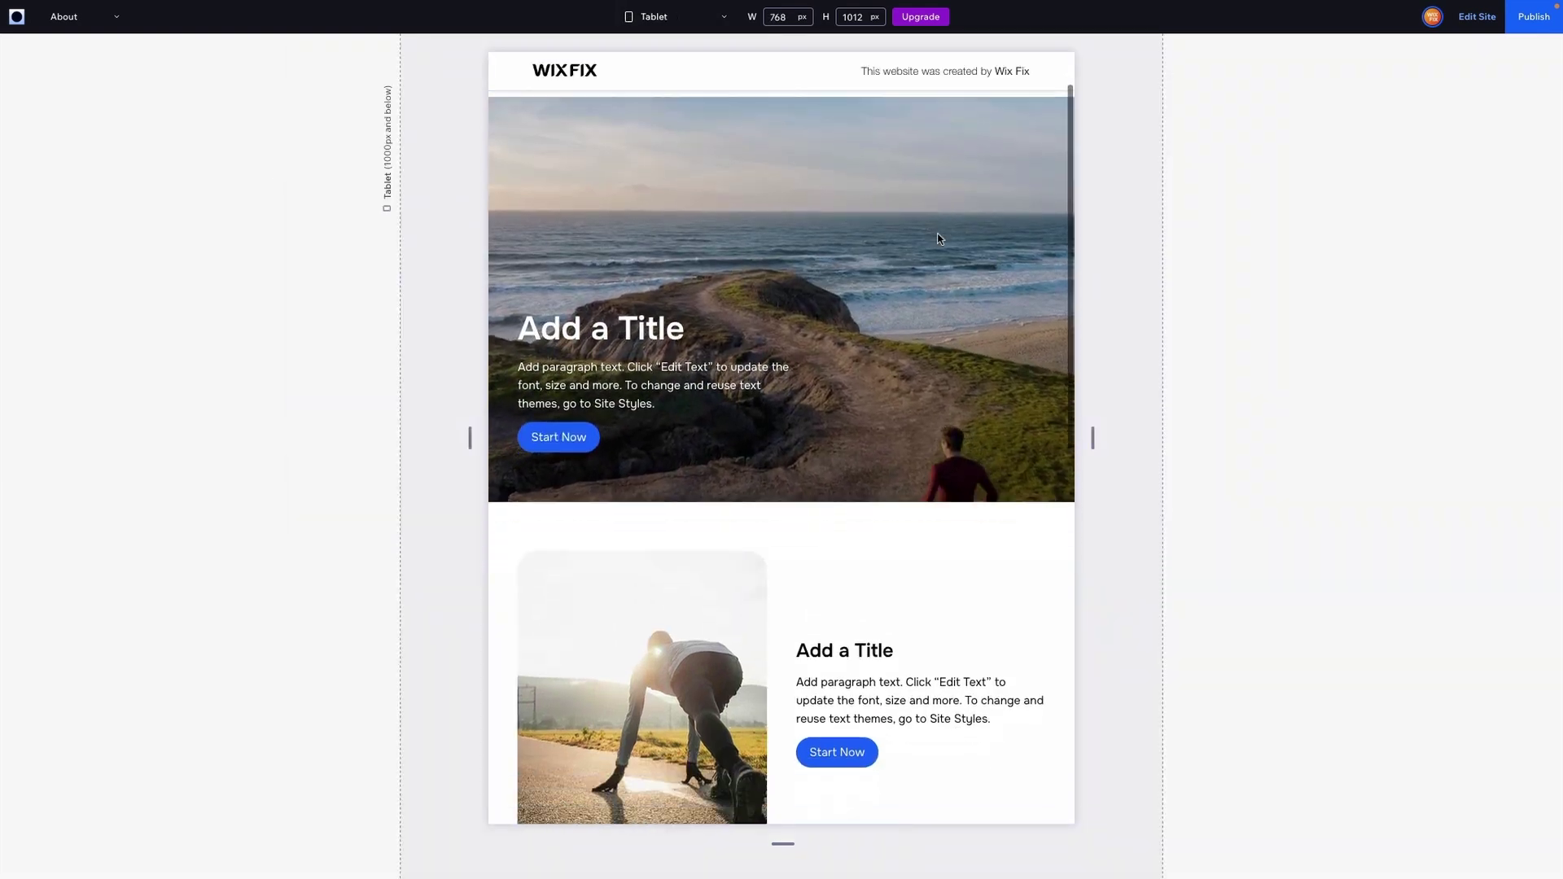
scroll(938, 236, "down", 5)
scroll(936, 237, "up", 8)
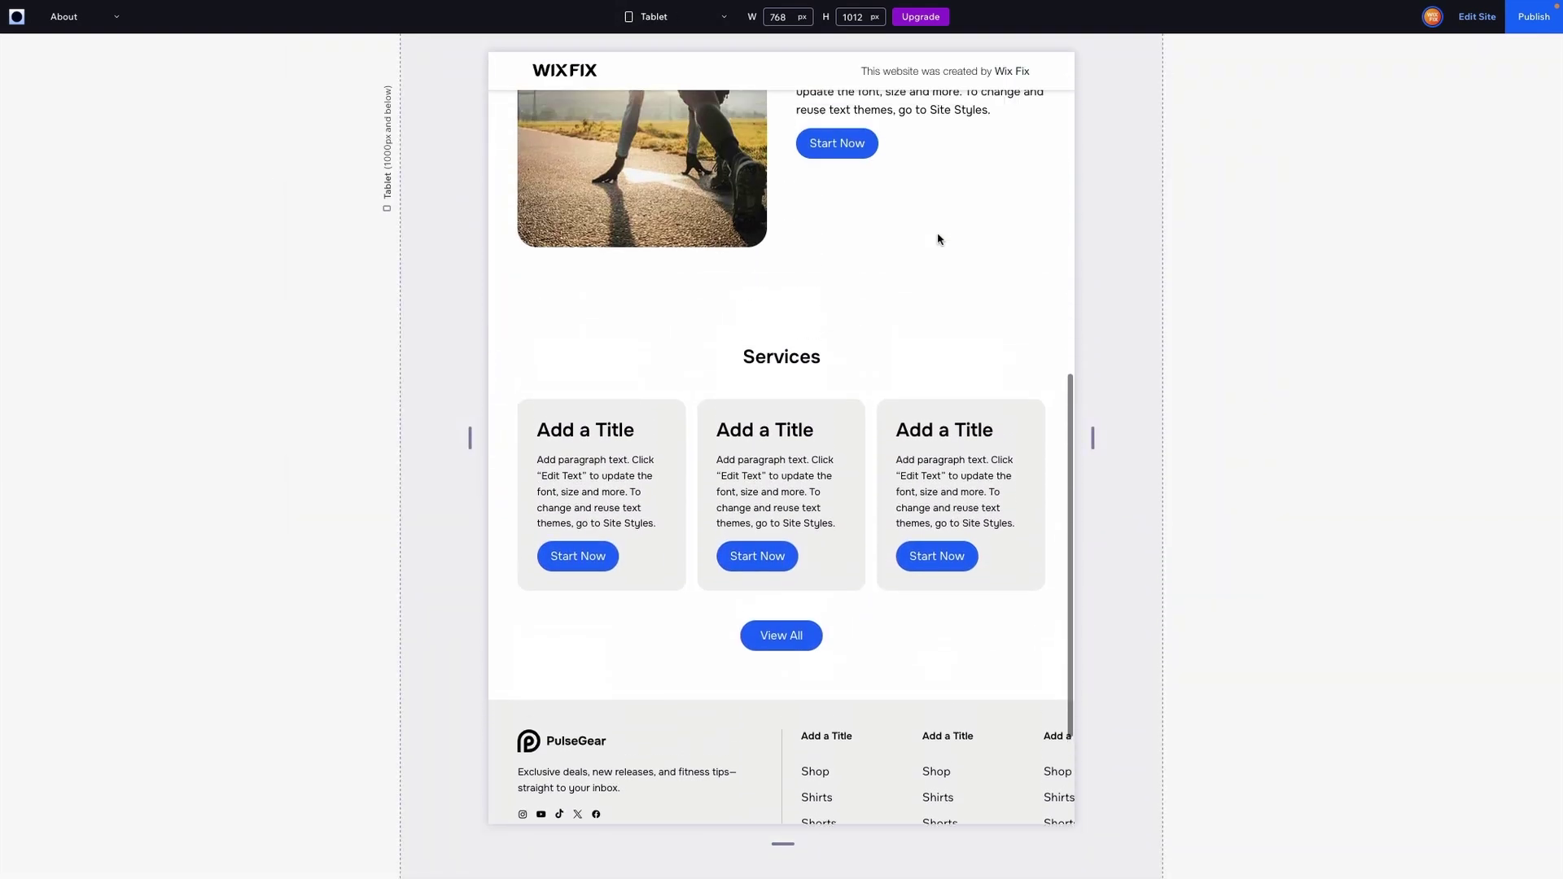
Review the whole page in preview at the Mobile breakpoint, including the stacked Services cards, and return to the editor.
left_click(676, 18)
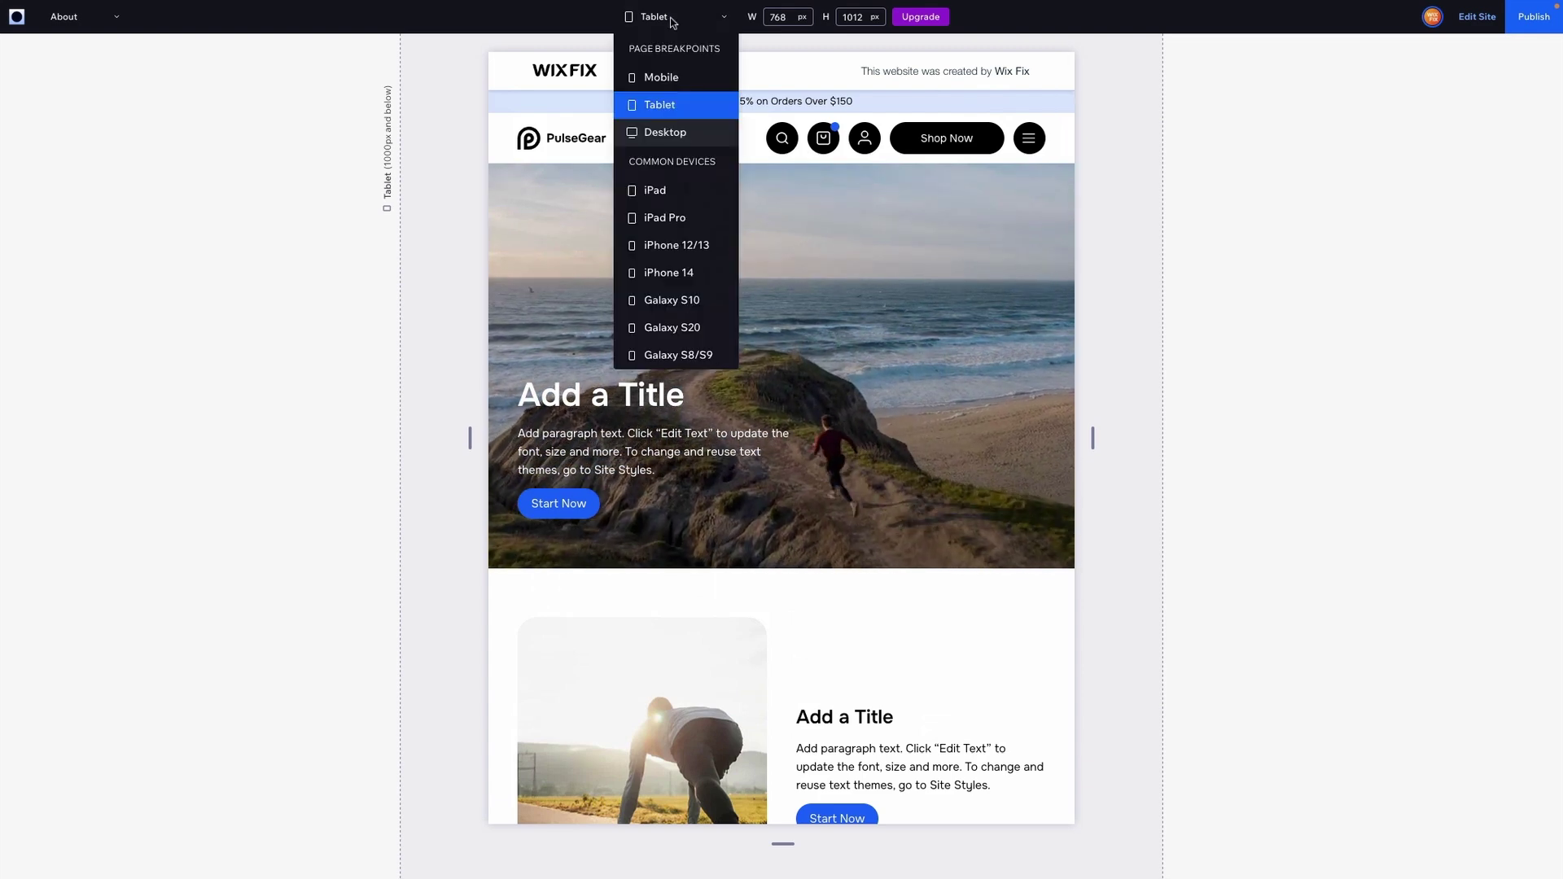
left_click(661, 76)
scroll(892, 316, "down", 5)
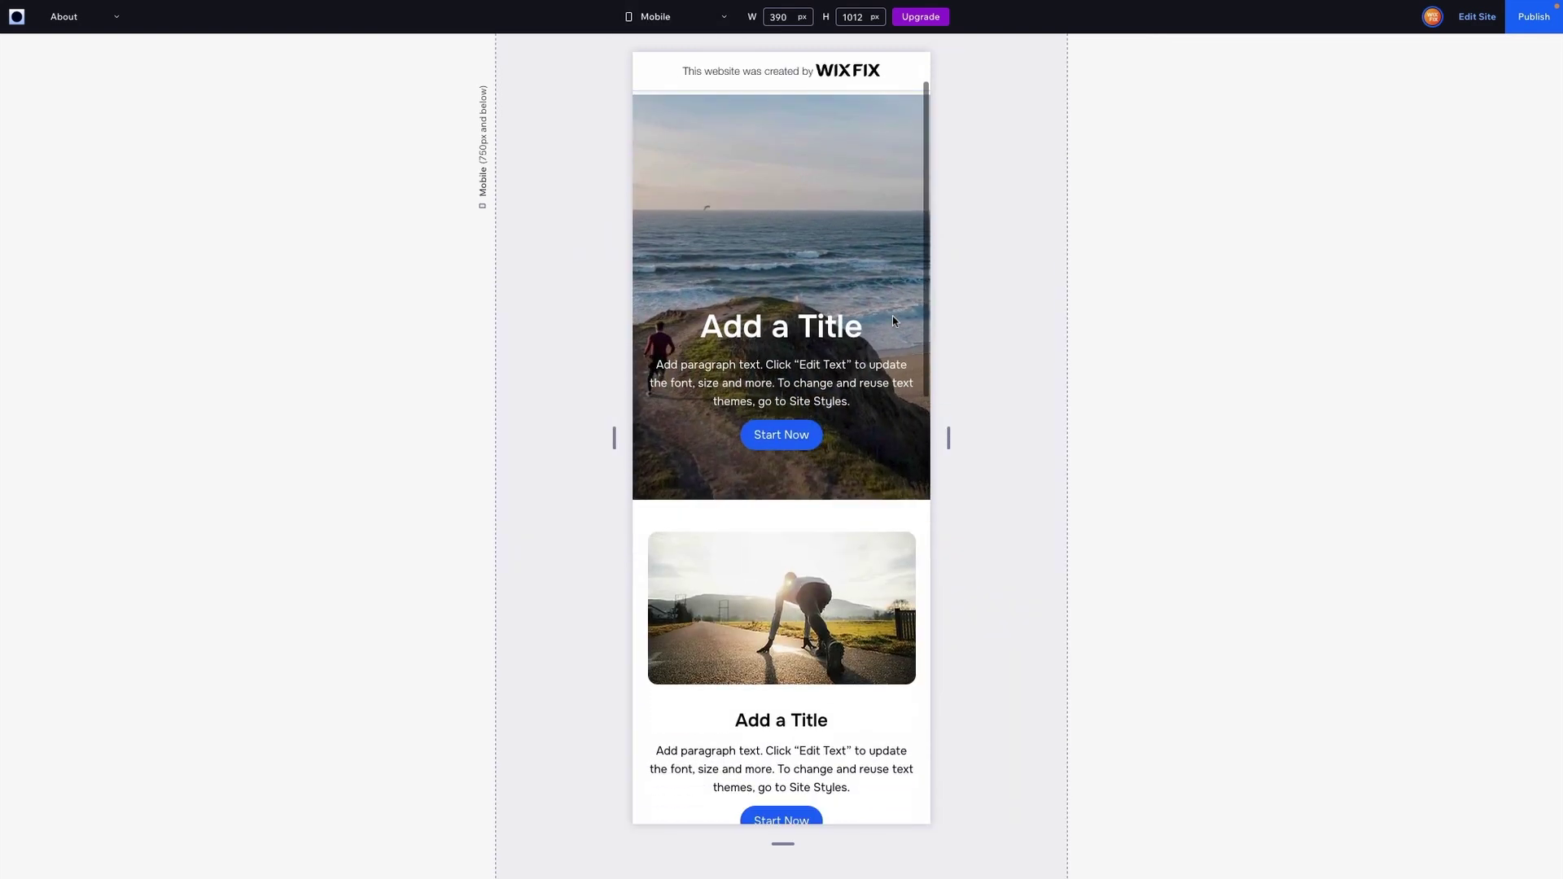
scroll(893, 320, "down", 7)
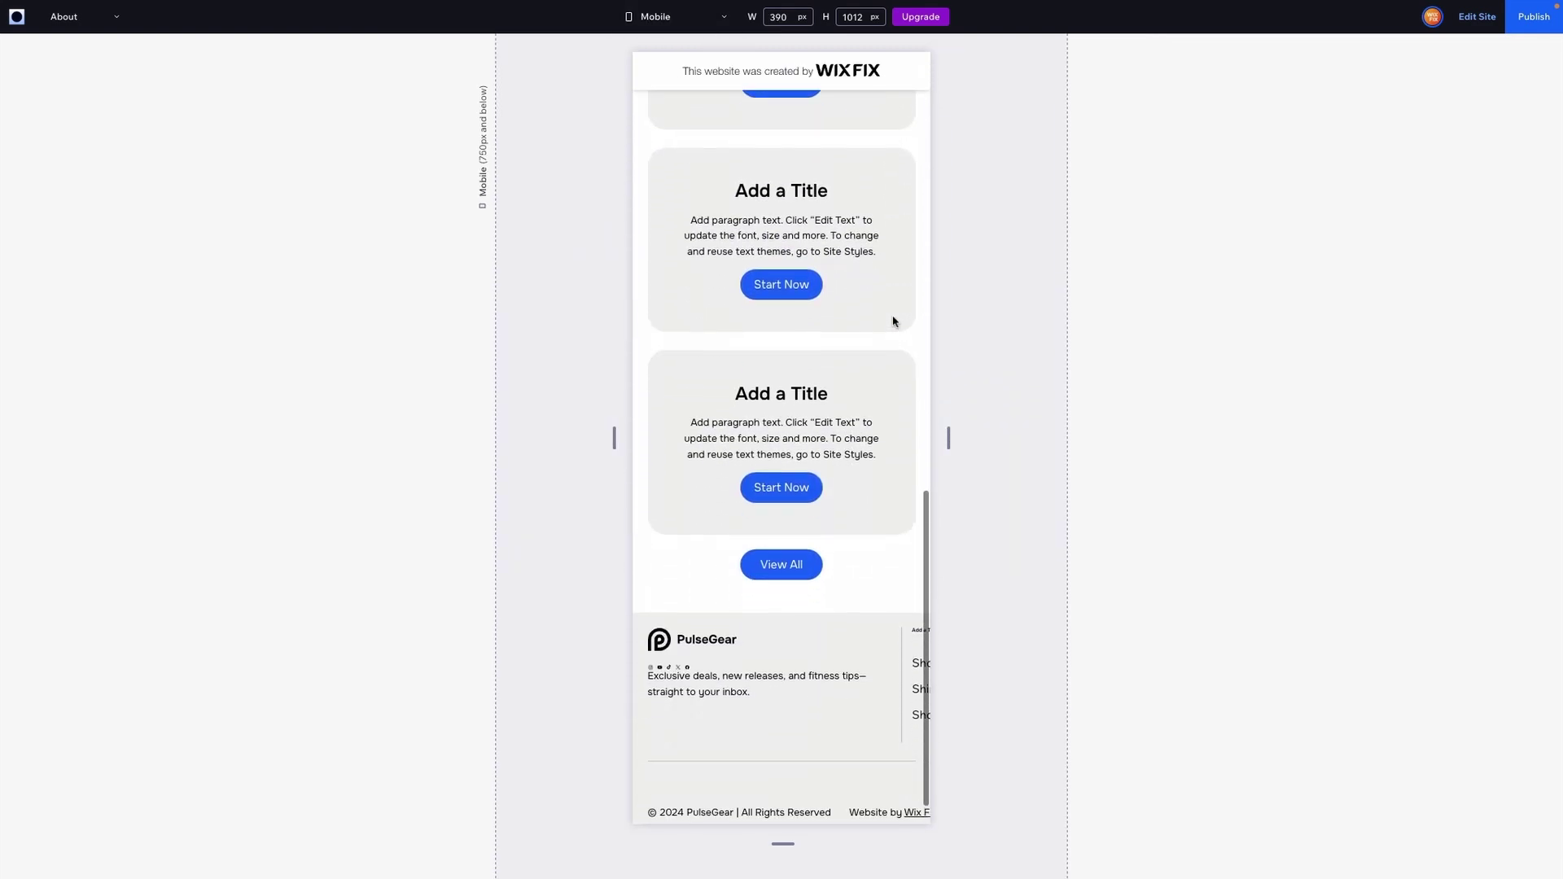
scroll(892, 318, "up", 12)
key("Escape")
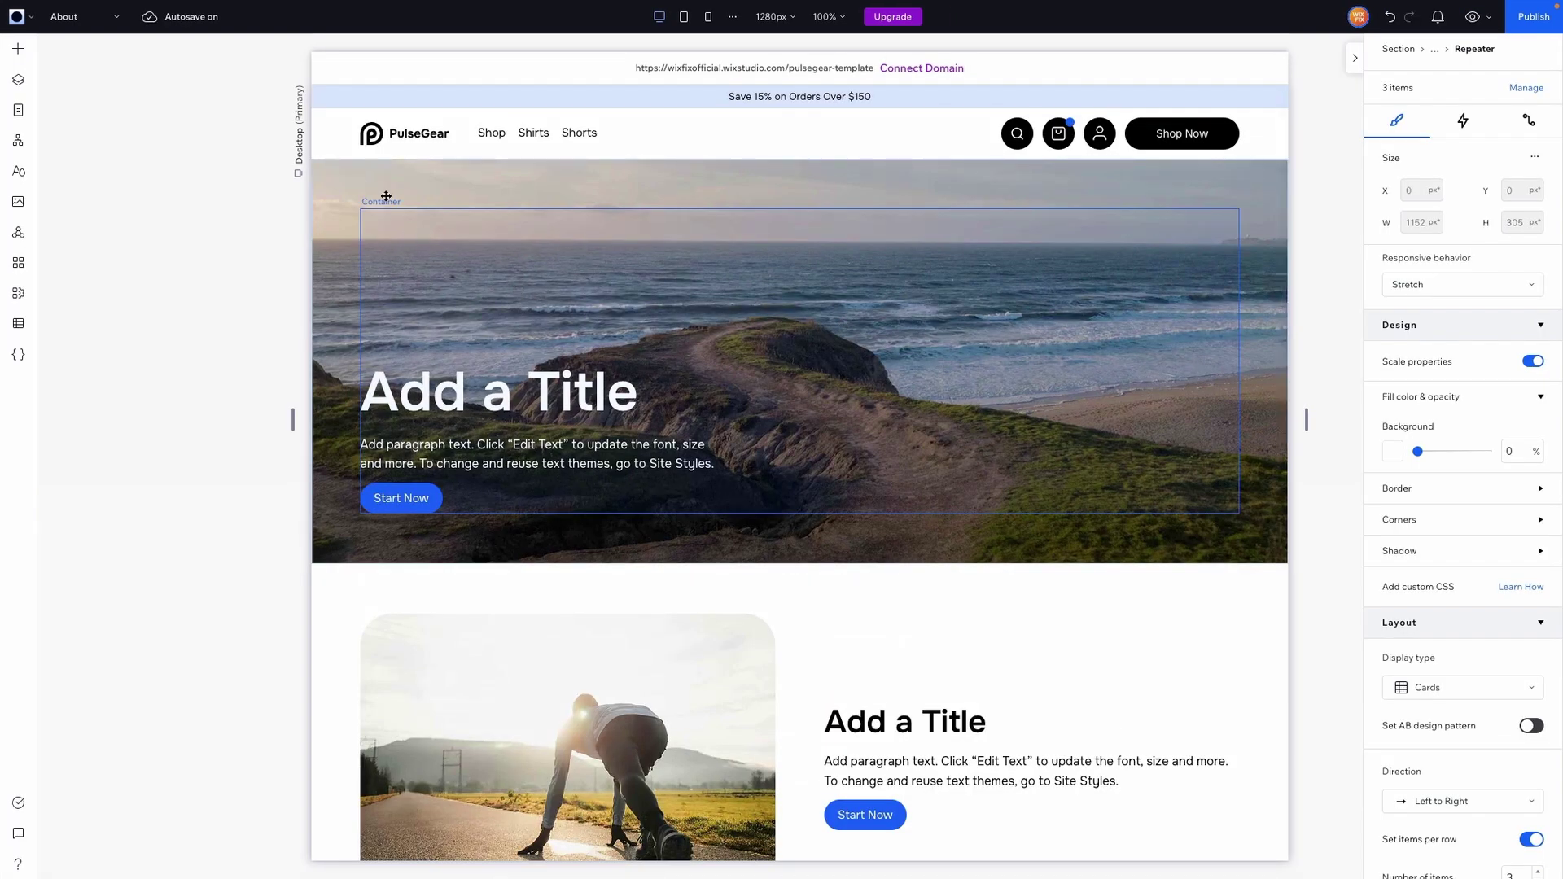